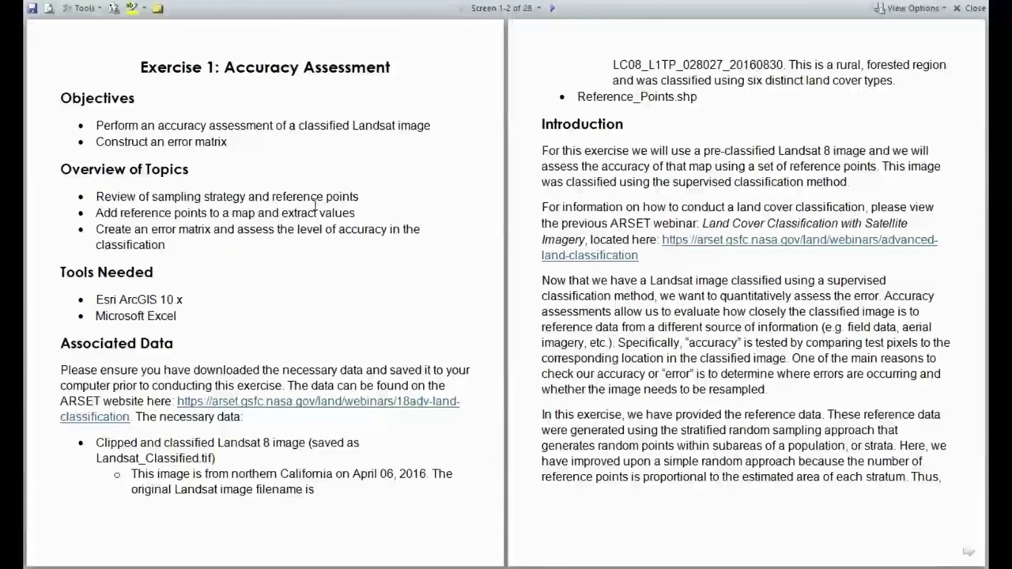
- Show taskbar previews of ESRI explanation.docx and AA_Exercise1_Final.docx
{"action": "mouse_move", "coordinate": [1005, 245]}
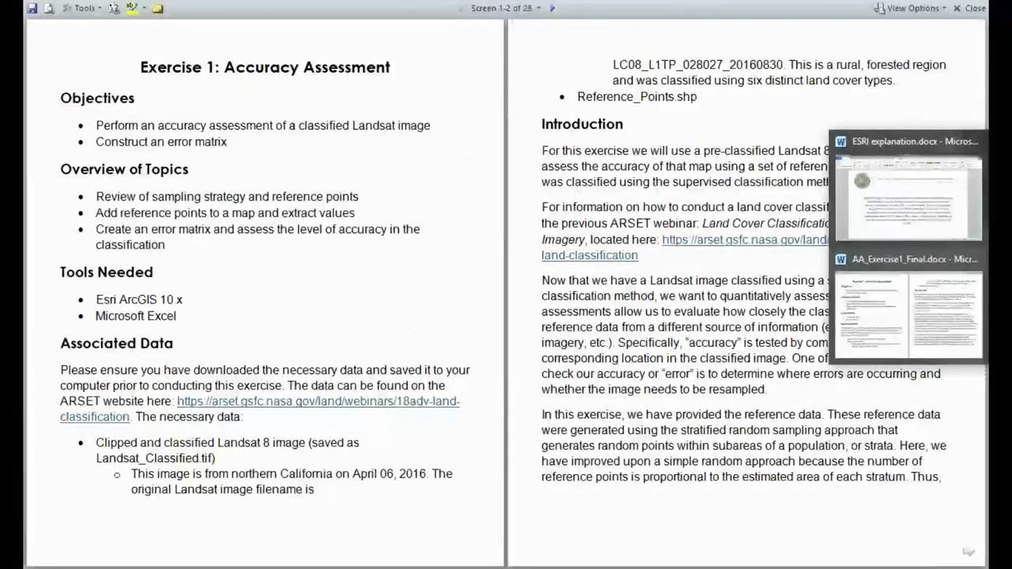
- Switch to the ESRI explanation.docx window and bring it into focus
{"action": "left_click", "coordinate": [869, 183]}
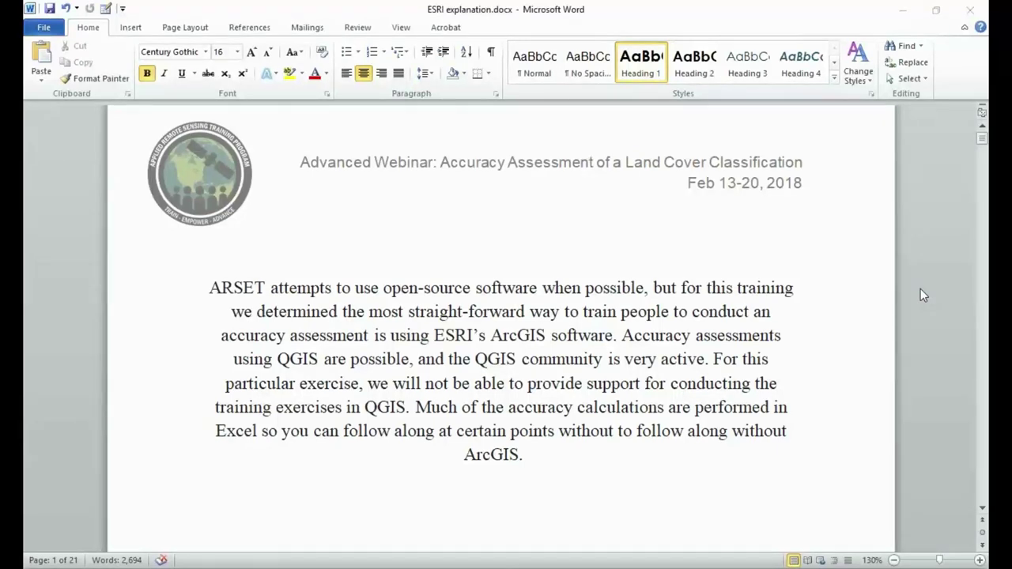
{"action": "left_click", "coordinate": [696, 476]}
- Minimize the Word documents so the Windows desktop is visible
{"action": "left_click", "coordinate": [697, 476]}
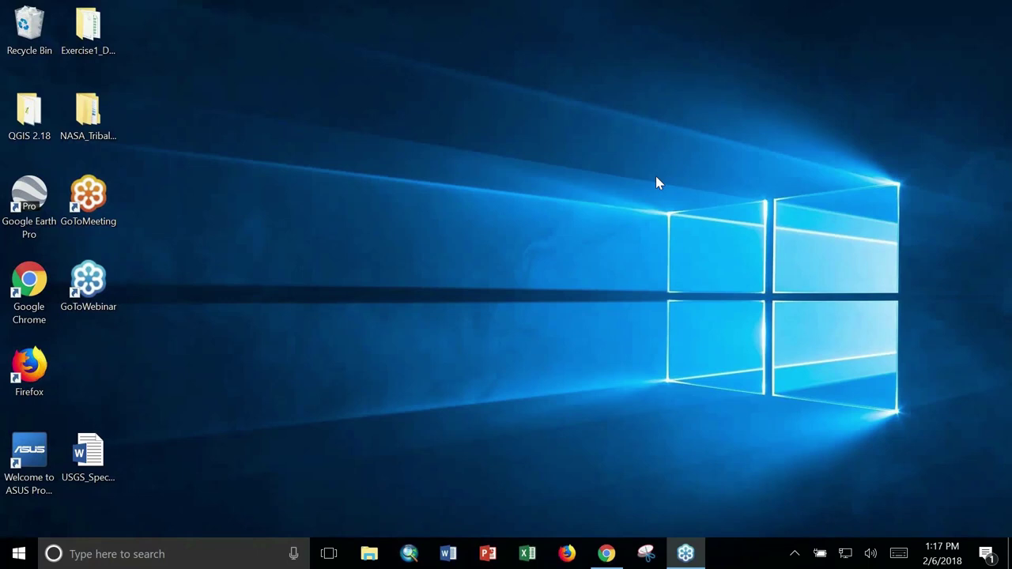
- Launch ArcMap from its taskbar icon
{"action": "left_click", "coordinate": [411, 555]}
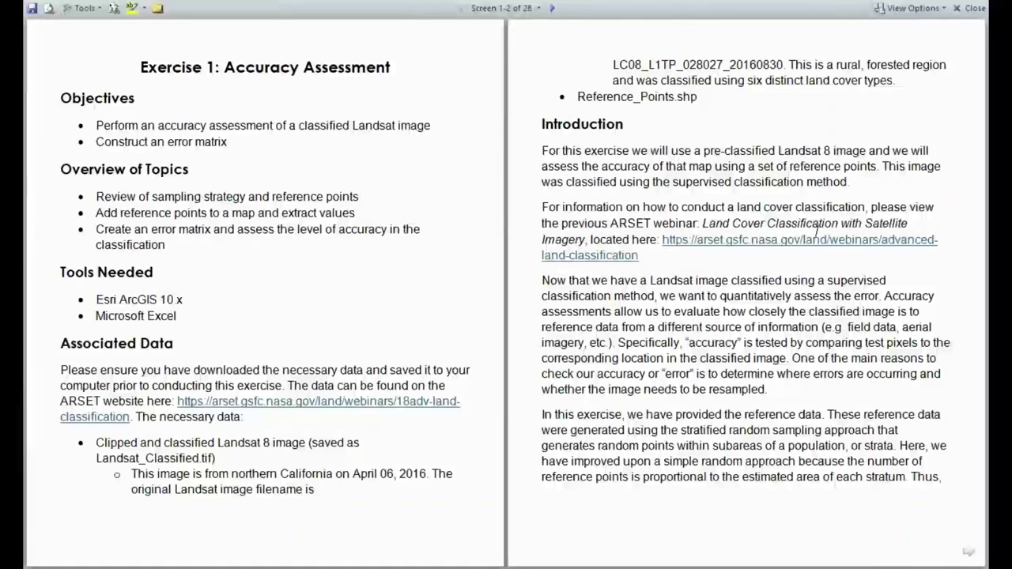
- Cancel Getting Started to leave a blank Untitled map, then check extensions under Customize
{"action": "mouse_move", "coordinate": [1004, 250]}
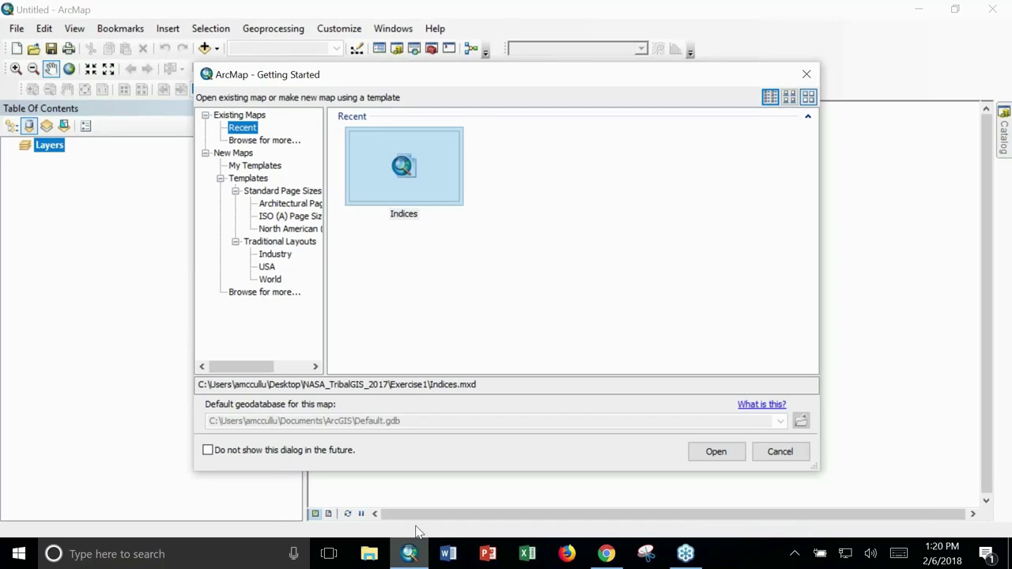
{"action": "left_click", "coordinate": [805, 456]}
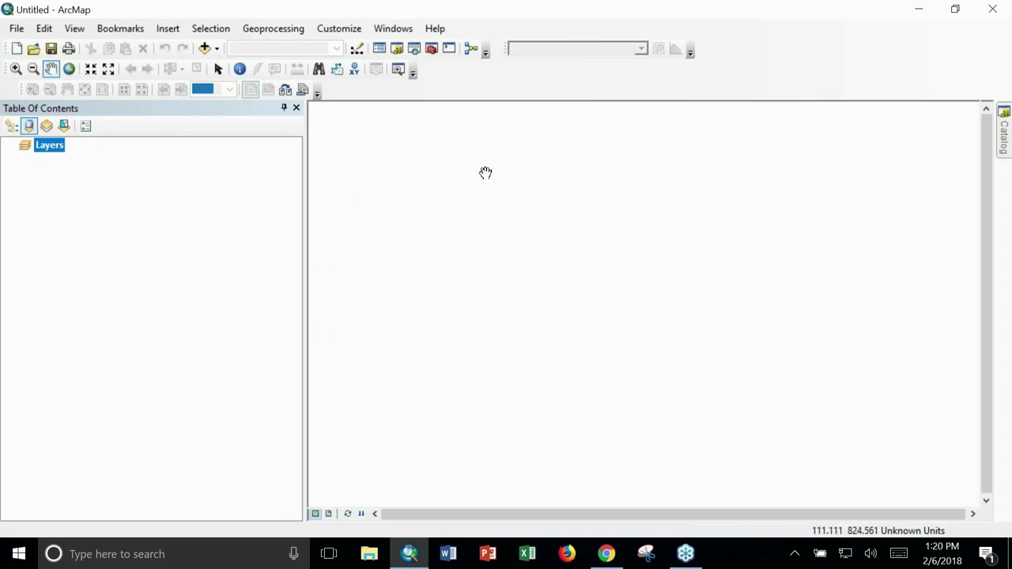
{"action": "left_click", "coordinate": [344, 33]}
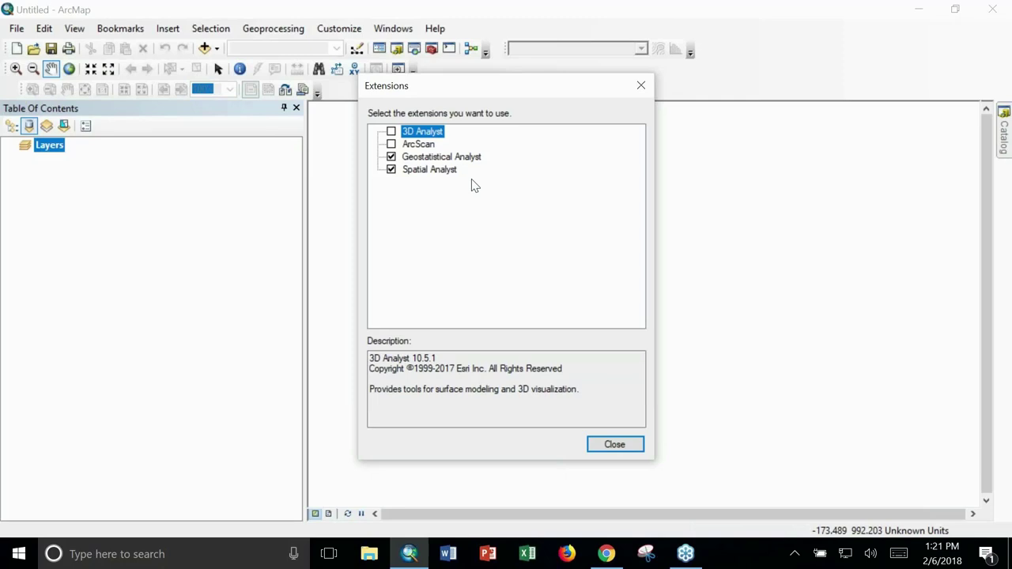
- Close Extensions and add Landsat_Classified.tif from AccuracyAssessmnet > Exercise1 to the map
{"action": "left_click", "coordinate": [611, 445]}
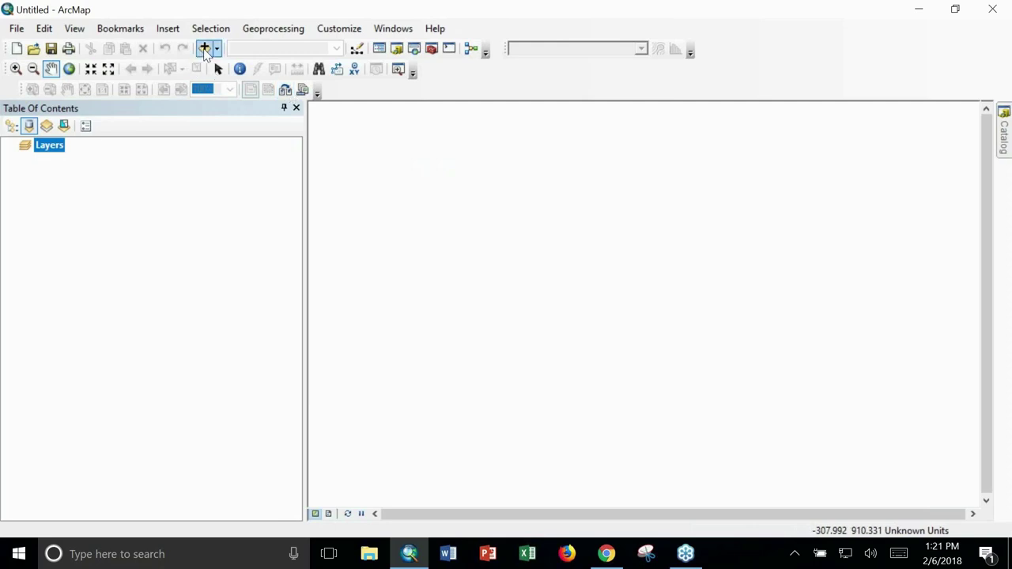
{"action": "left_click", "coordinate": [205, 49]}
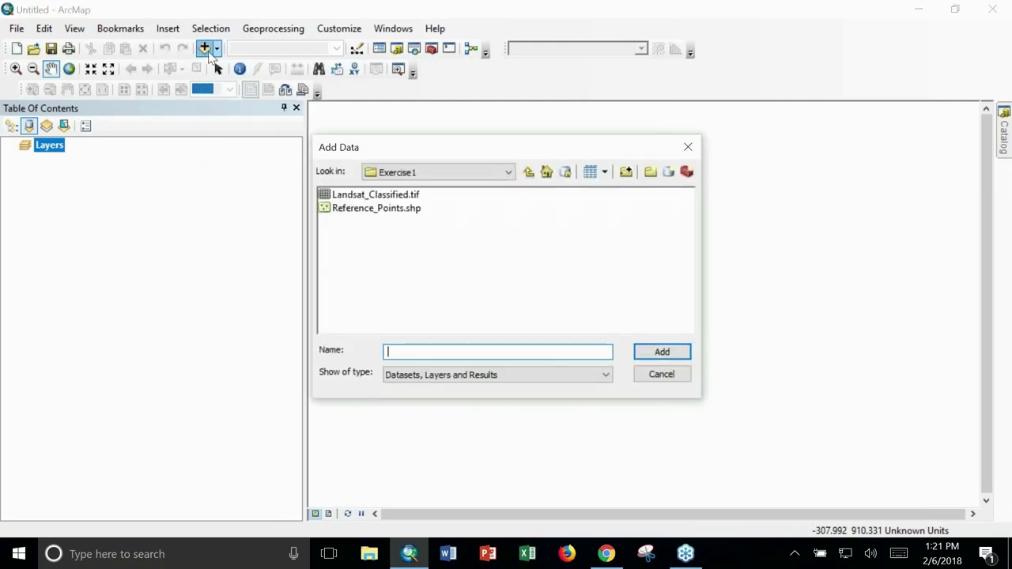
{"action": "left_click", "coordinate": [510, 172]}
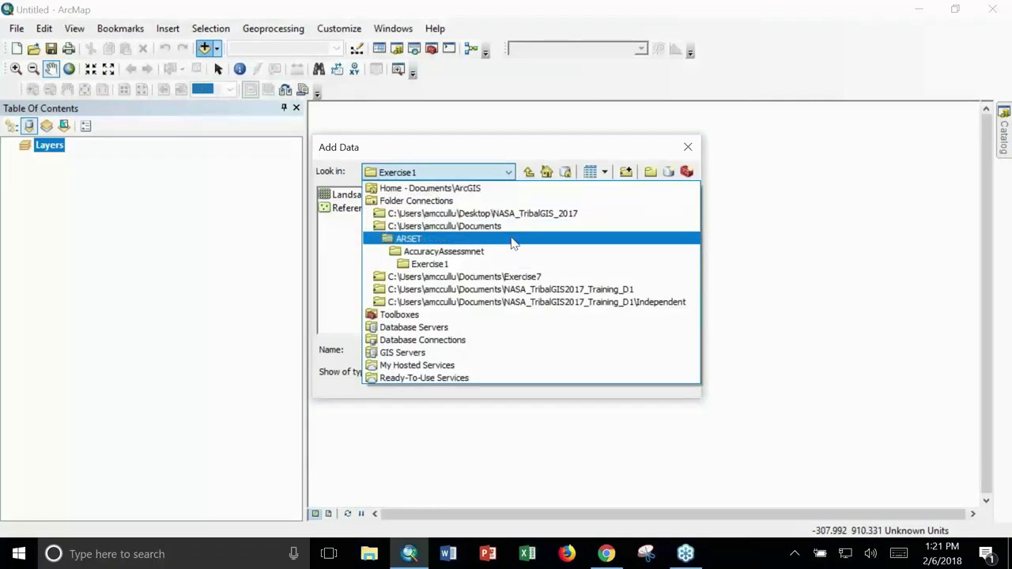
{"action": "left_click", "coordinate": [470, 252]}
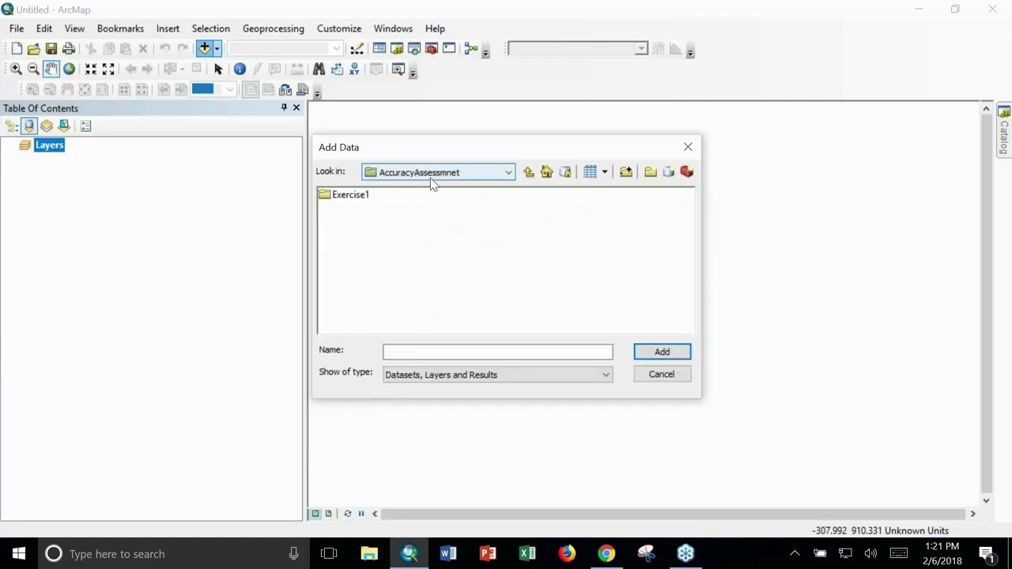
{"action": "double_click", "coordinate": [364, 198]}
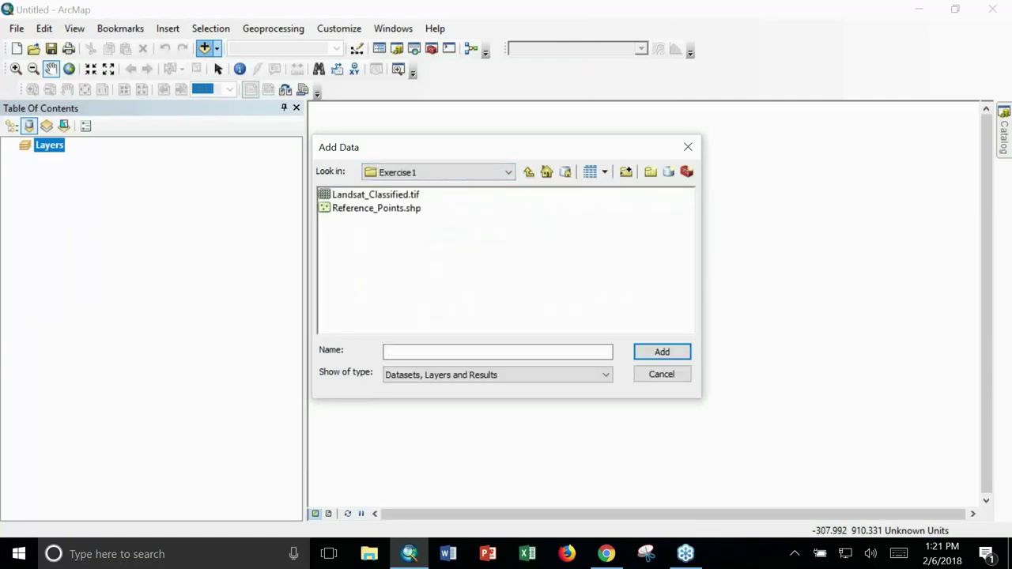
{"action": "left_click", "coordinate": [395, 196]}
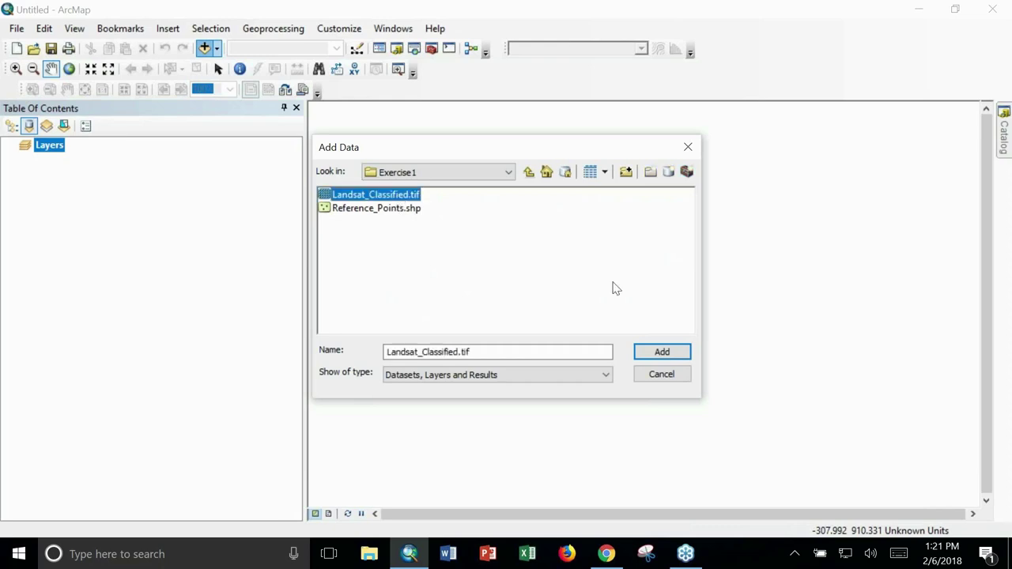
{"action": "left_click", "coordinate": [673, 356]}
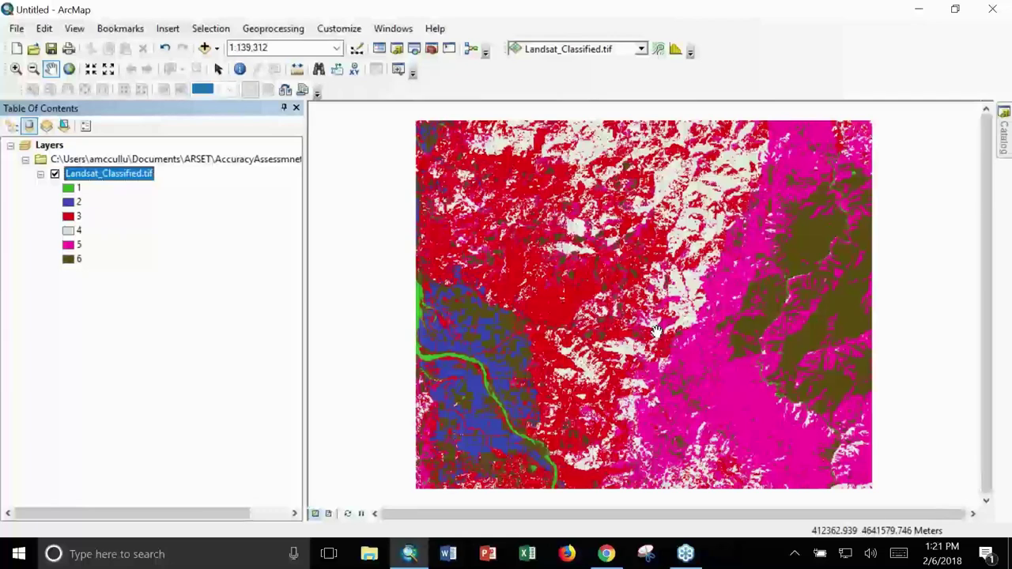
- View Landsat_Classified.tif's Symbology properties showing unique values and per-class pixel counts
{"action": "right_click", "coordinate": [99, 180]}
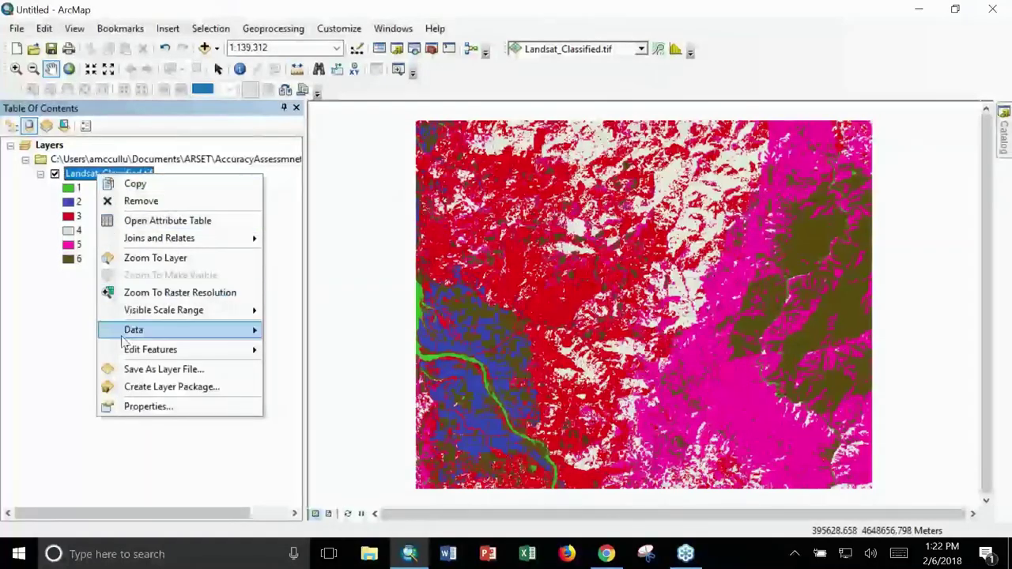
{"action": "left_click", "coordinate": [148, 407]}
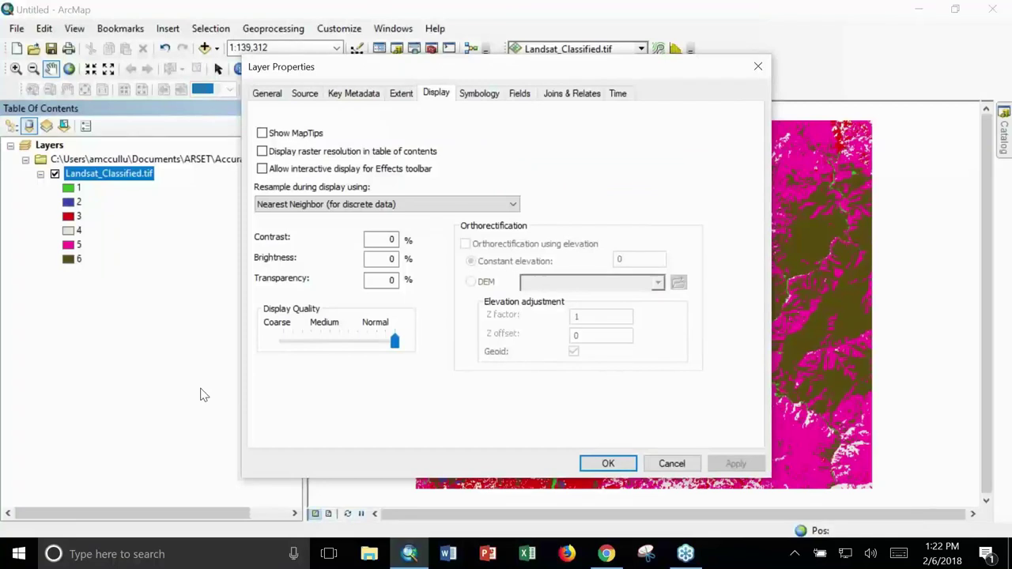
{"action": "left_click", "coordinate": [479, 94]}
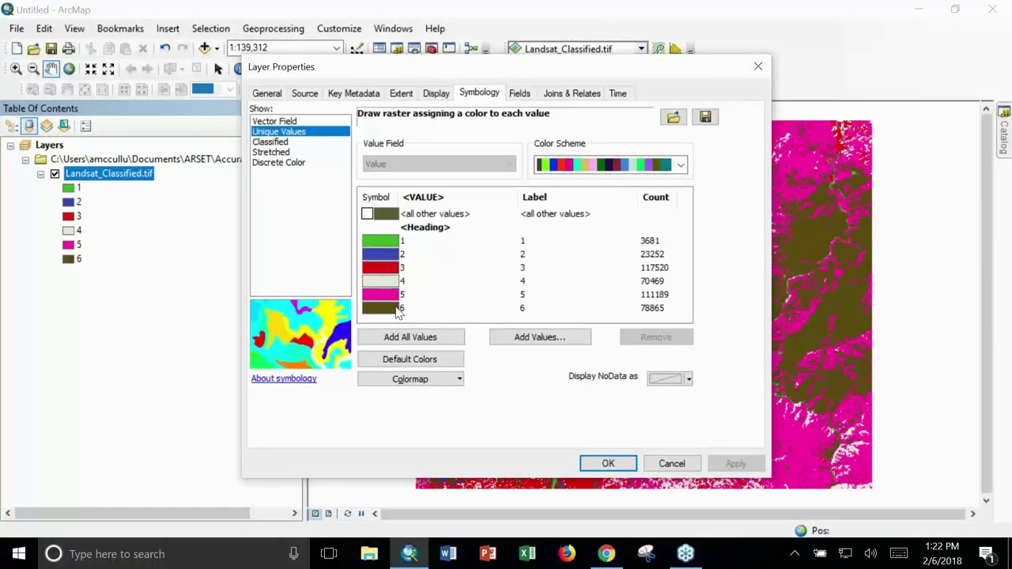
- Label classes 1–3 as Water, Agriculture and Hardwood (light forest)
{"action": "left_click", "coordinate": [523, 242]}
{"action": "type", "text": "Water"}
{"action": "key", "text": "Return"}
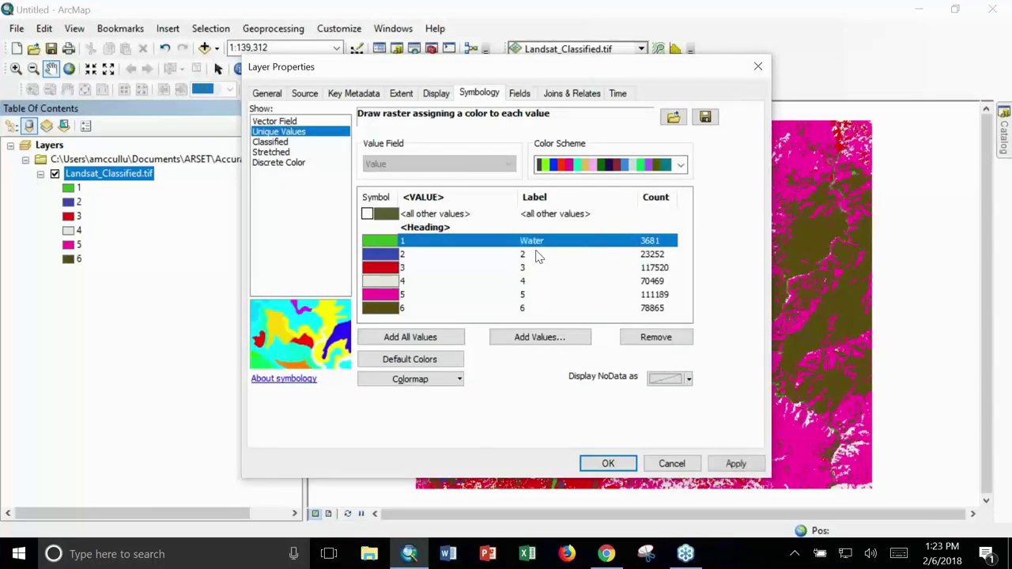
{"action": "left_click", "coordinate": [530, 259]}
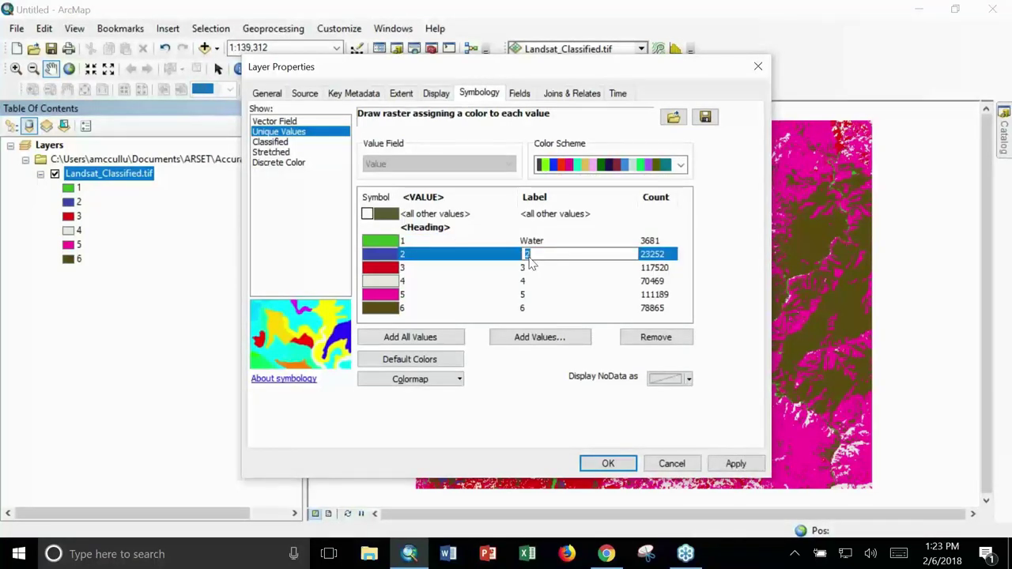
{"action": "type", "text": "Agriculture"}
{"action": "left_click", "coordinate": [531, 272]}
{"action": "left_click", "coordinate": [531, 270]}
{"action": "type", "text": "Hardwood (light forest("}
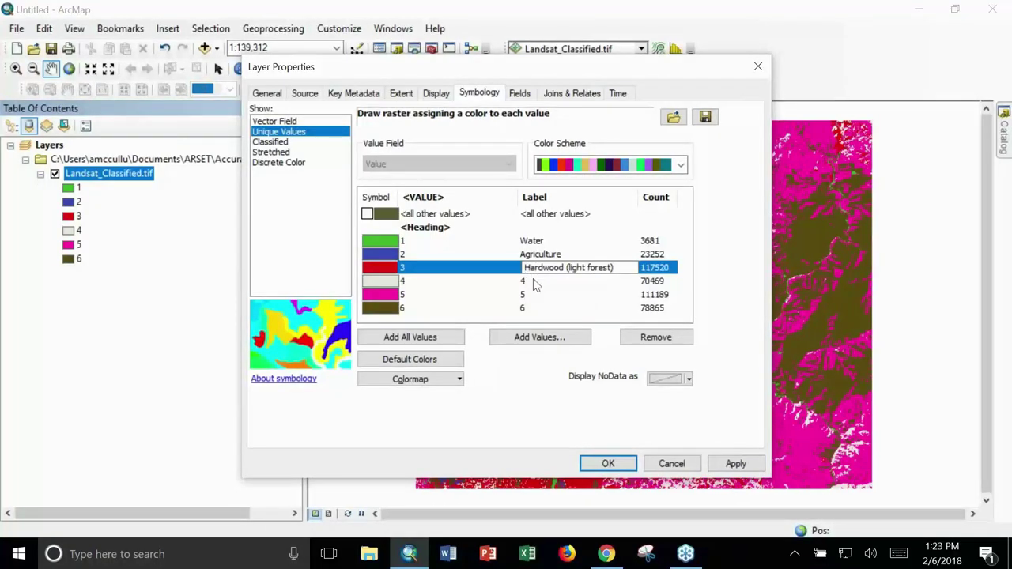
{"action": "left_click", "coordinate": [533, 283]}
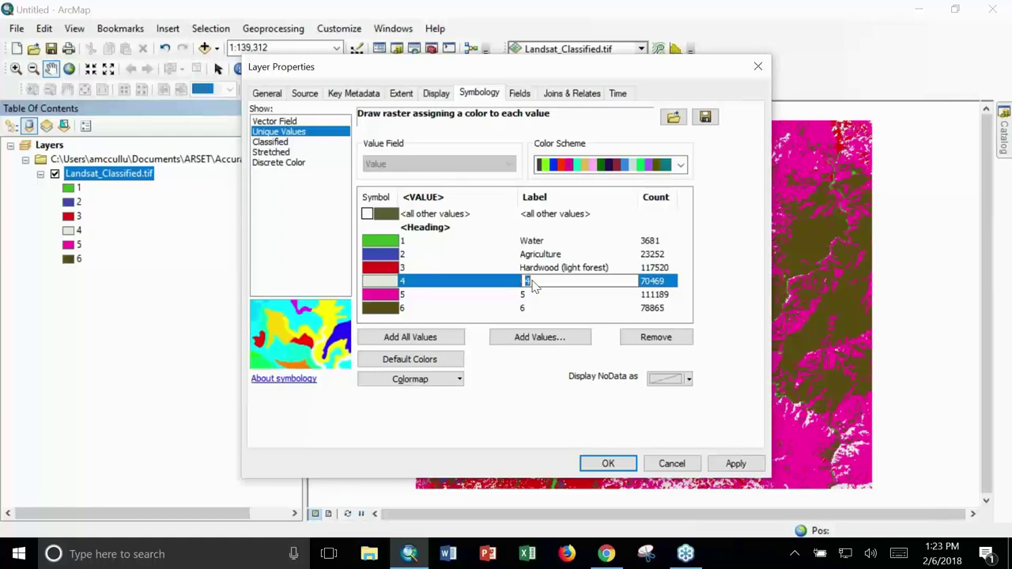
- Label classes 4–6 as Conifer (dark forest), Grass/shrub and Bare ground
{"action": "type", "text": "Crnifer (dark forest)"}
{"action": "left_click", "coordinate": [527, 294]}
{"action": "left_click", "coordinate": [527, 294]}
{"action": "type", "text": "Grass"}
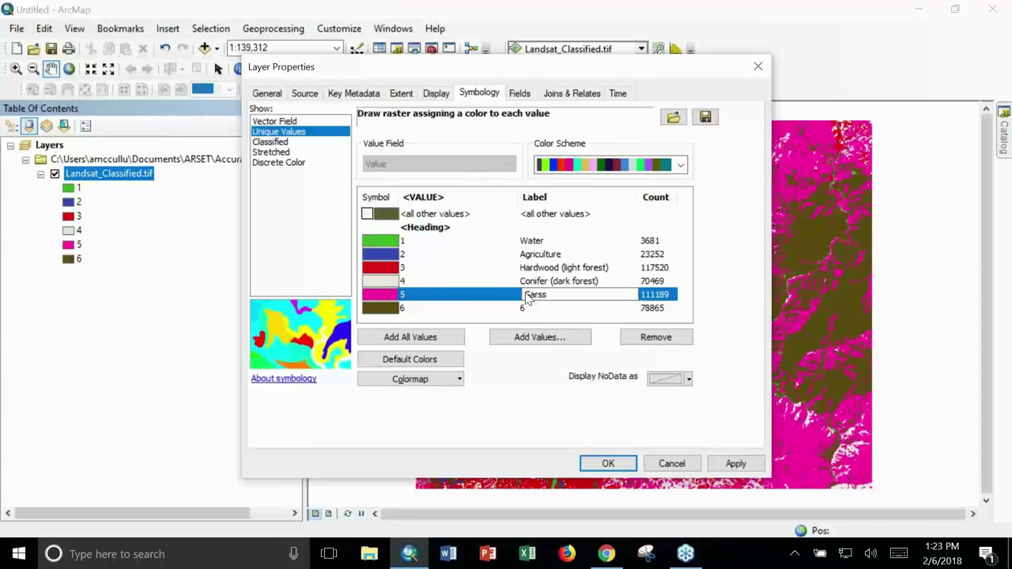
{"action": "key", "text": "BackSpace"}
{"action": "key", "text": "BackSpace"}
{"action": "key", "text": "BackSpace"}
{"action": "key", "text": "BackSpace"}
{"action": "type", "text": "Grass/shrub"}
{"action": "left_click", "coordinate": [533, 311]}
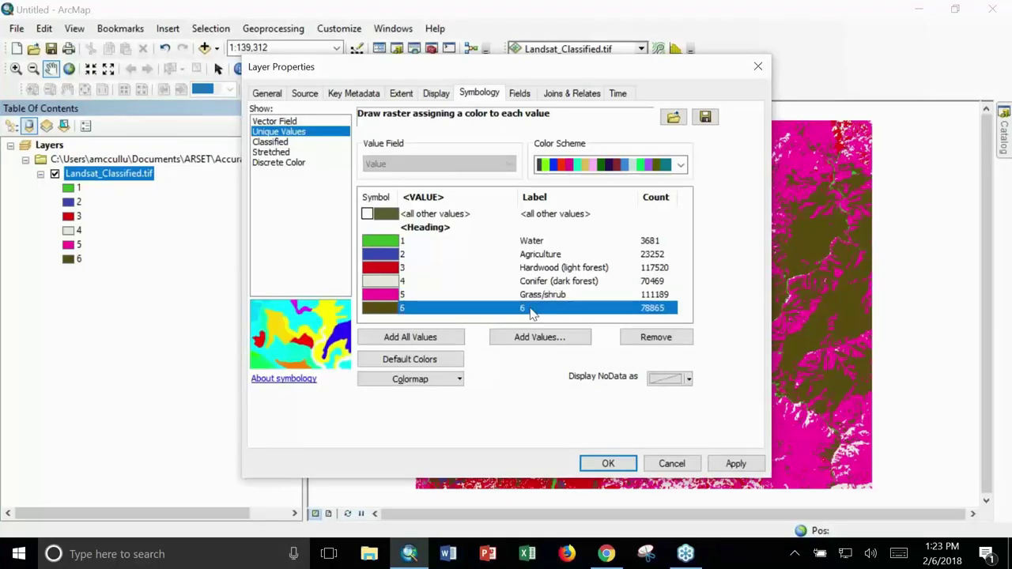
{"action": "type", "text": "Bare ground"}
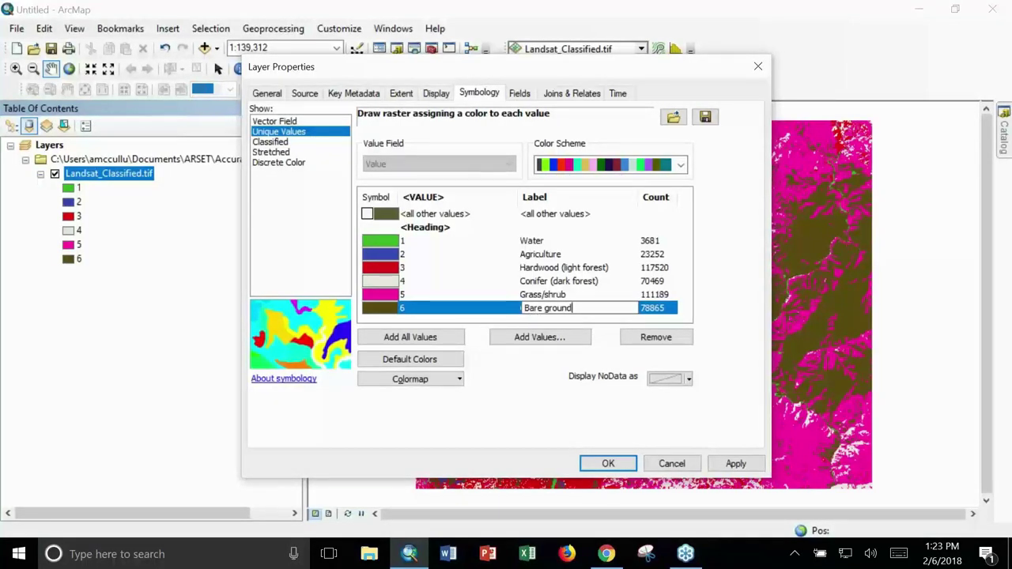
{"action": "key", "text": "Return"}
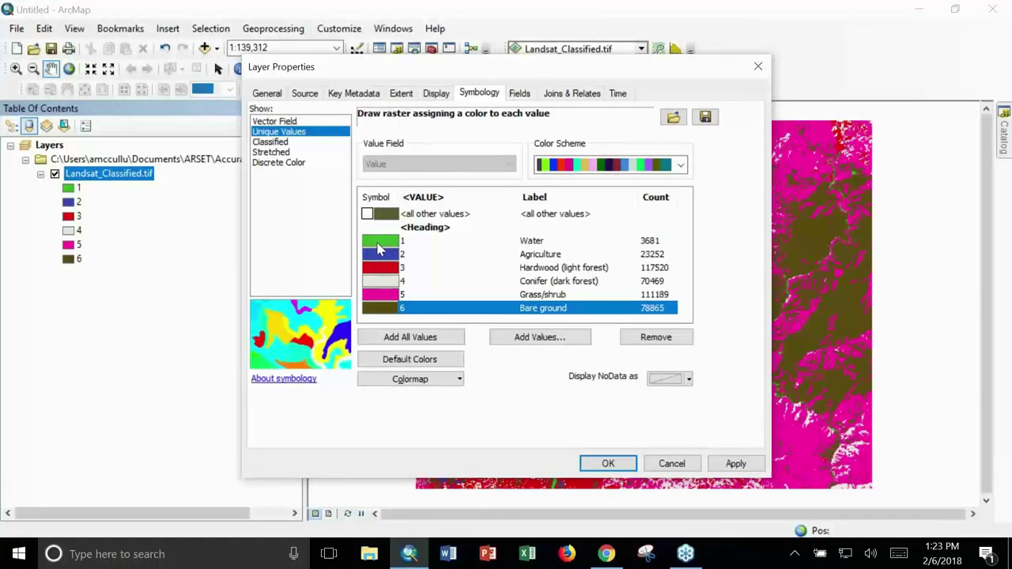
{"action": "left_click", "coordinate": [378, 249]}
- Recolour the Water symbol dark blue and Agriculture orange
{"action": "right_click", "coordinate": [378, 249]}
{"action": "key", "text": "Escape"}
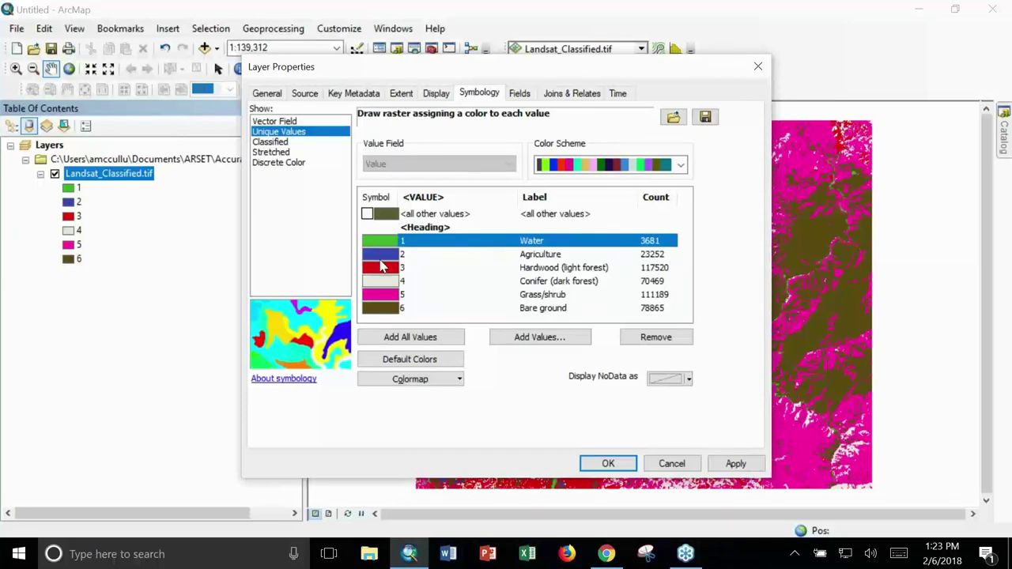
{"action": "scroll", "coordinate": [647, 163], "scroll_direction": "down", "scroll_amount": 1}
{"action": "right_click", "coordinate": [385, 246]}
{"action": "right_click", "coordinate": [384, 246]}
{"action": "key", "text": "Escape"}
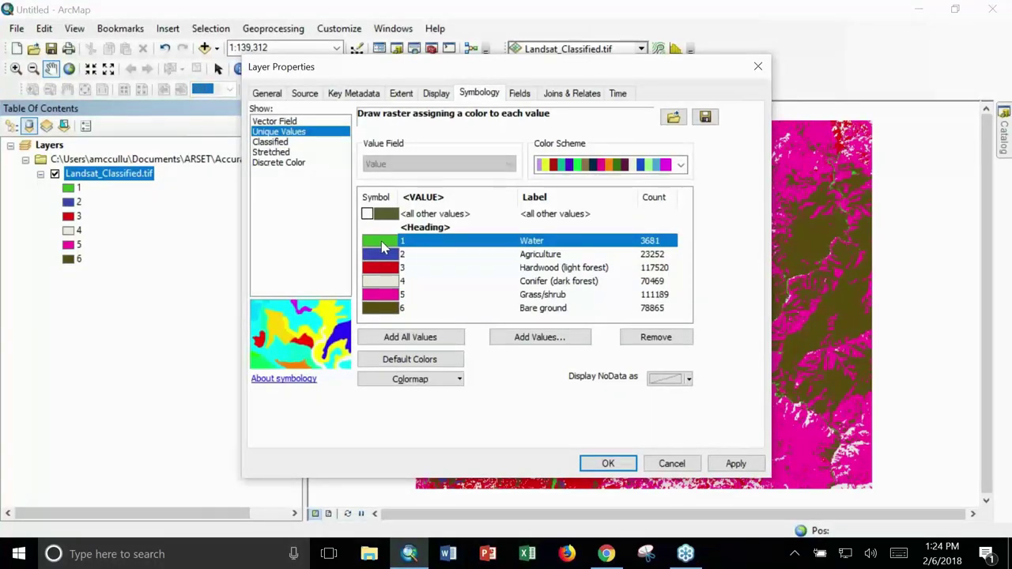
{"action": "left_click", "coordinate": [382, 248]}
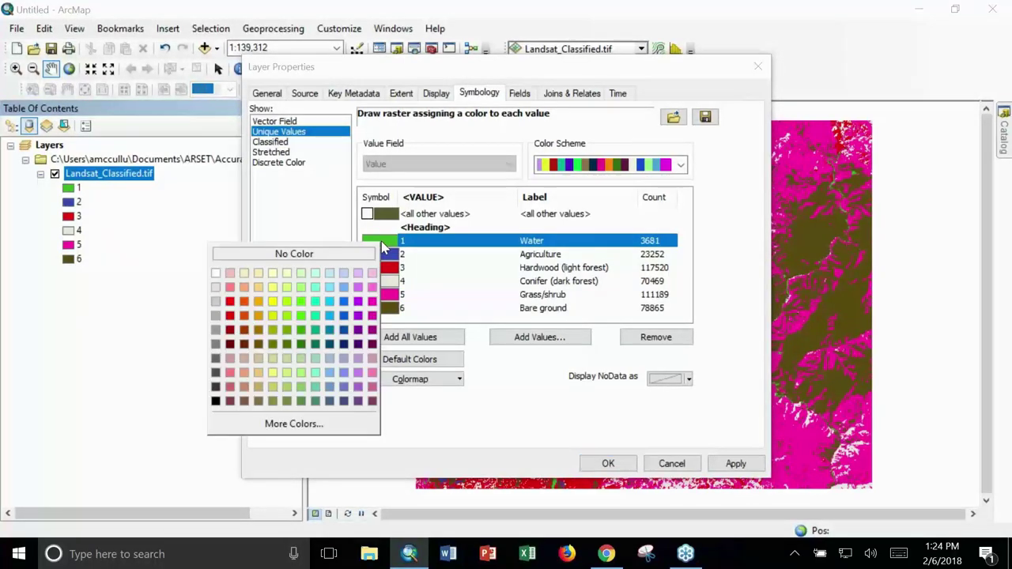
{"action": "left_click", "coordinate": [345, 331]}
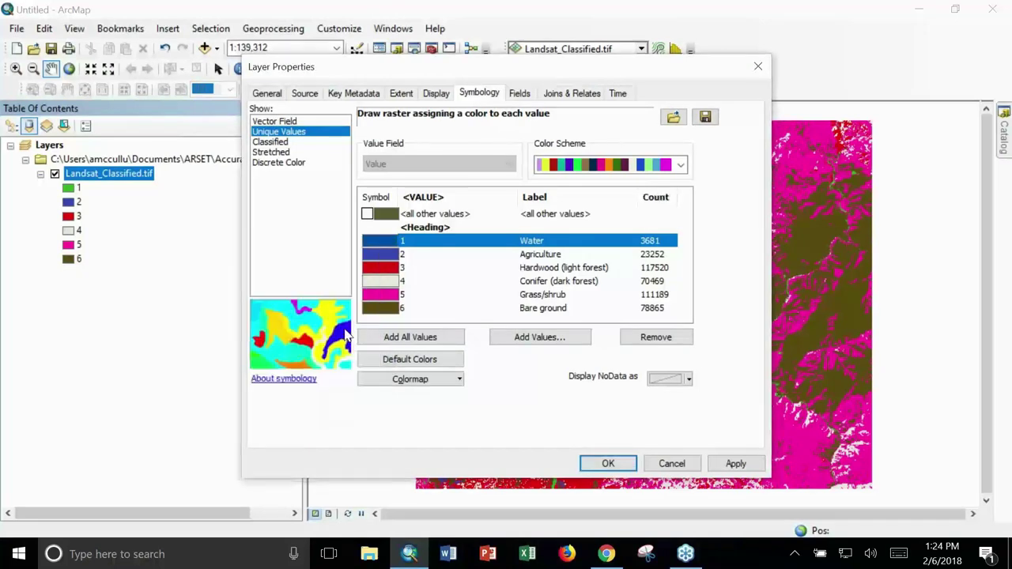
{"action": "left_click", "coordinate": [388, 259]}
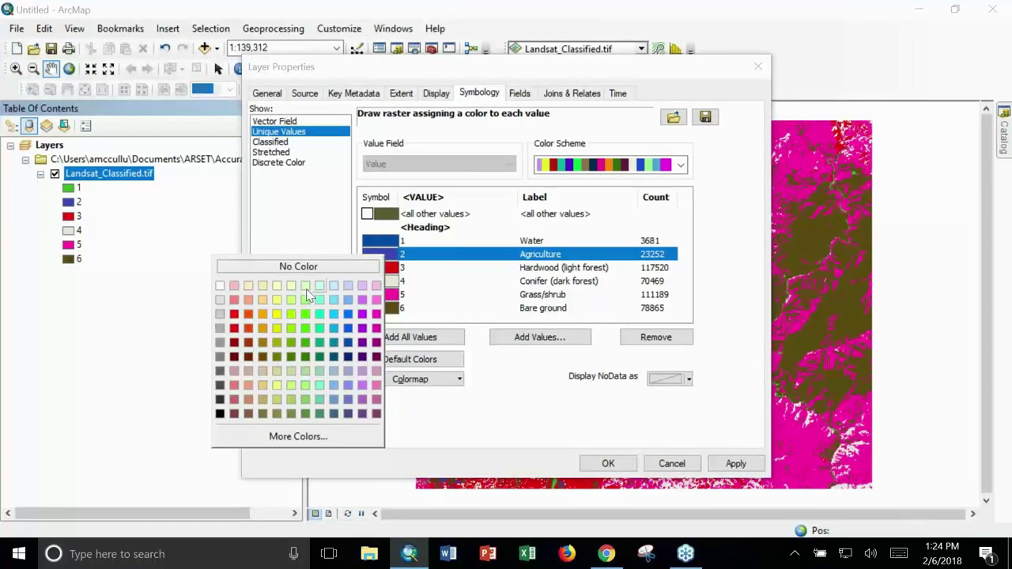
{"action": "left_click", "coordinate": [263, 329]}
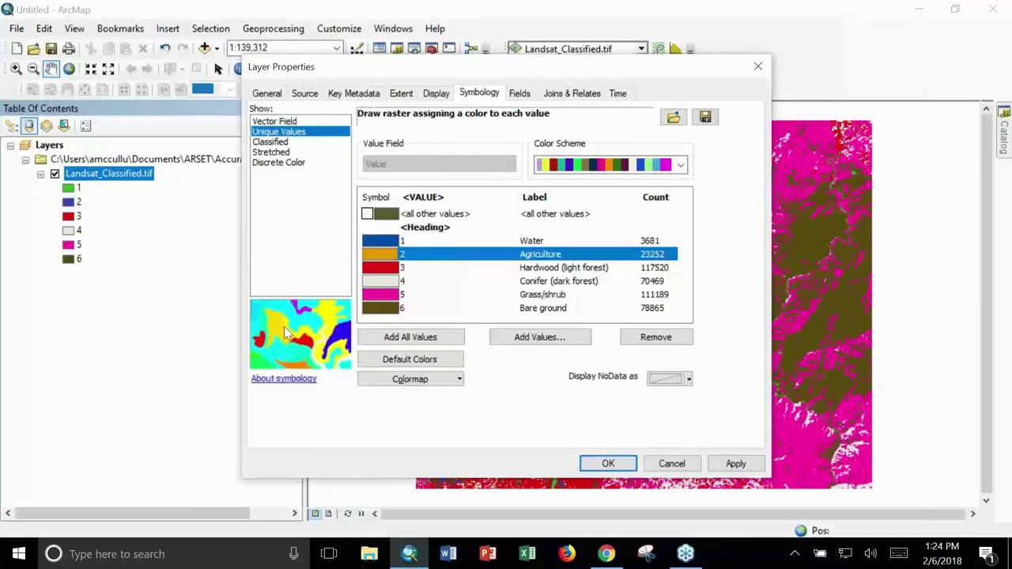
- Make Hardwood bright green, Conifer dark green, Grass/shrub brown, Bare ground beige, and apply
{"action": "left_click", "coordinate": [387, 272]}
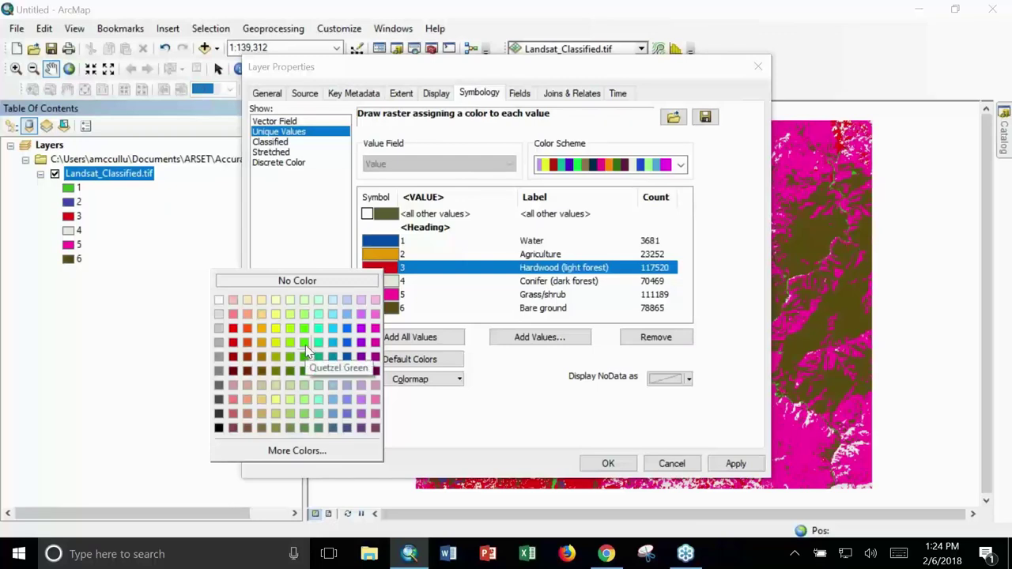
{"action": "left_click", "coordinate": [305, 344]}
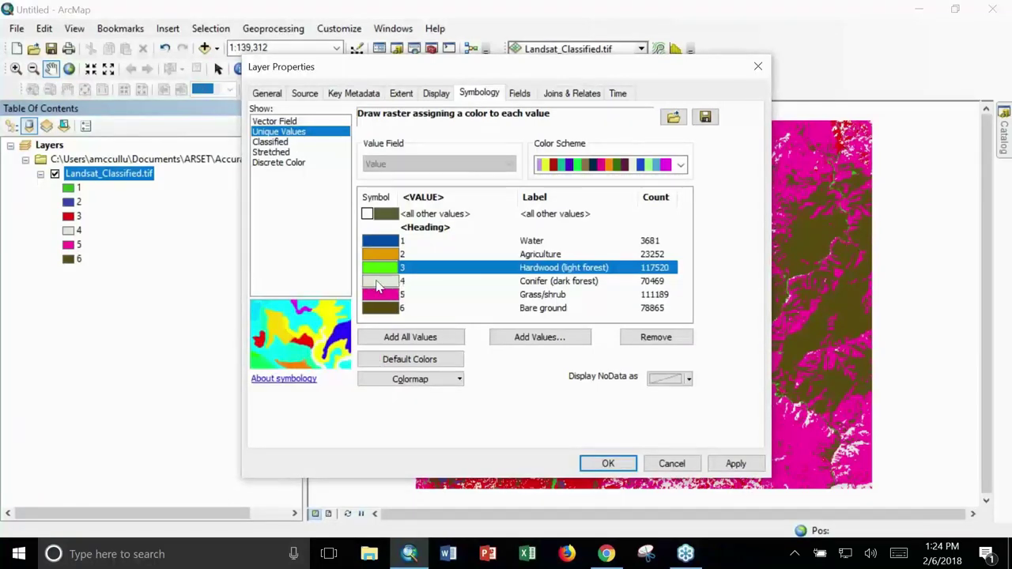
{"action": "left_click", "coordinate": [378, 284]}
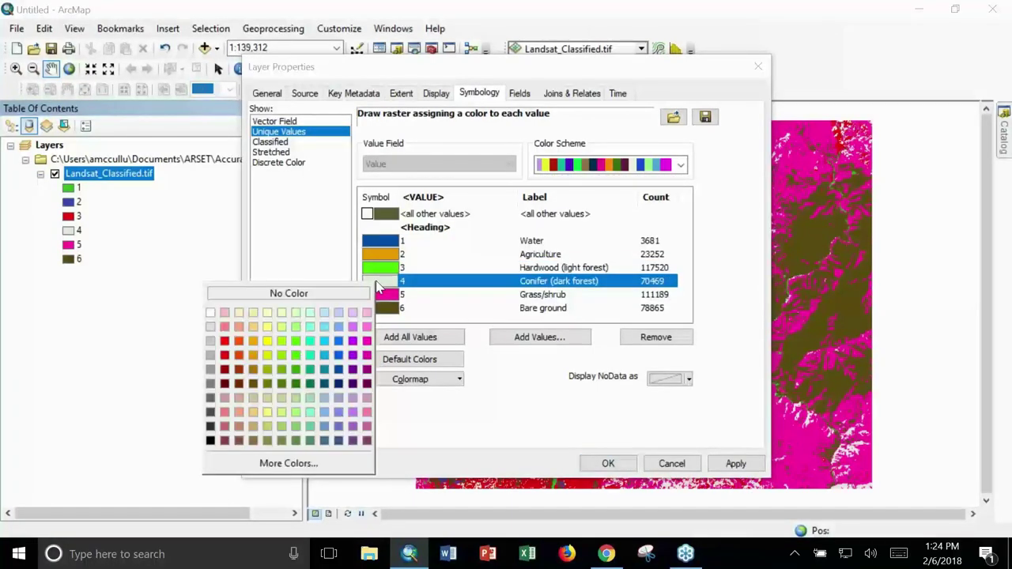
{"action": "left_click", "coordinate": [296, 385]}
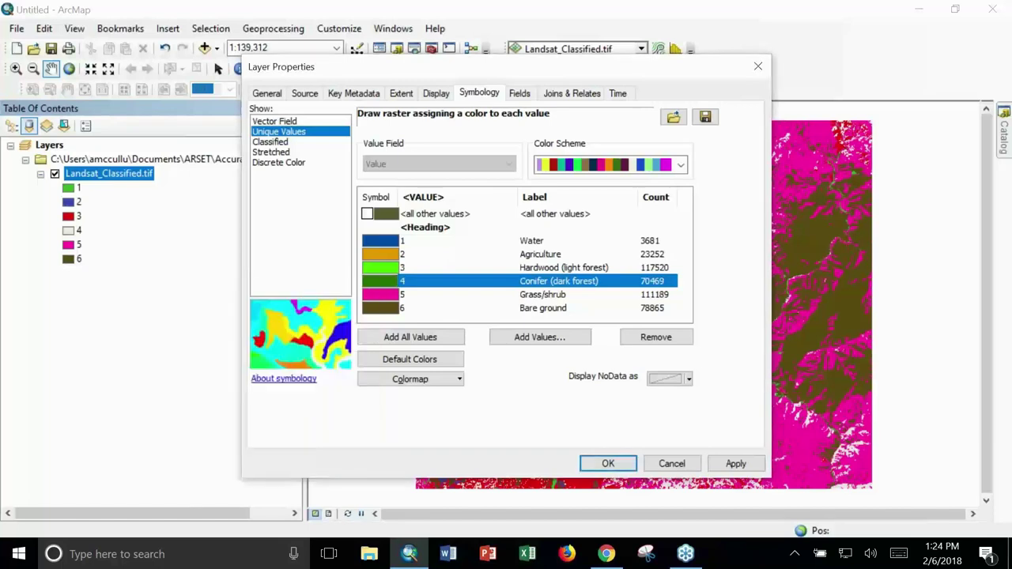
{"action": "left_click", "coordinate": [390, 295]}
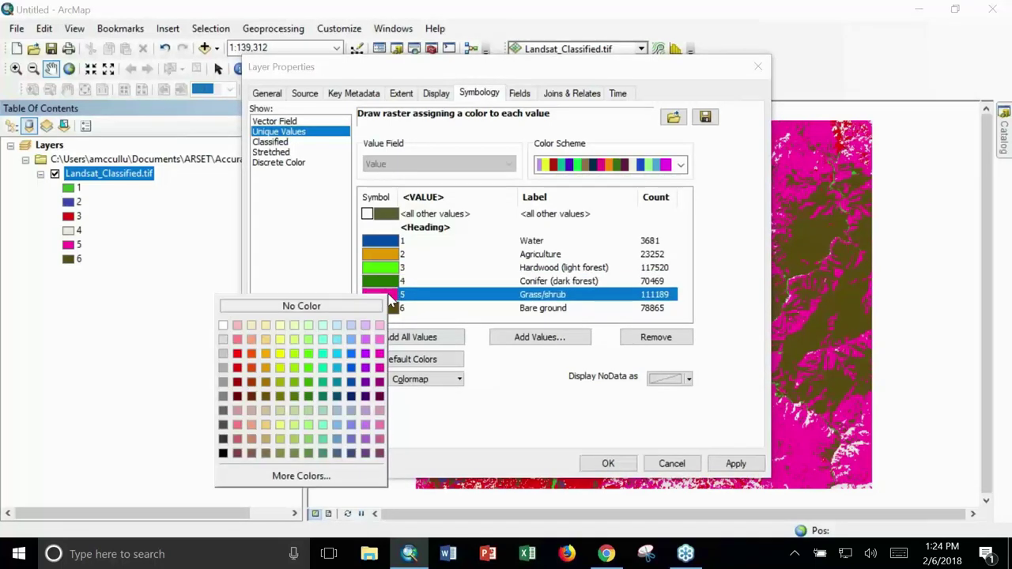
{"action": "left_click", "coordinate": [266, 396]}
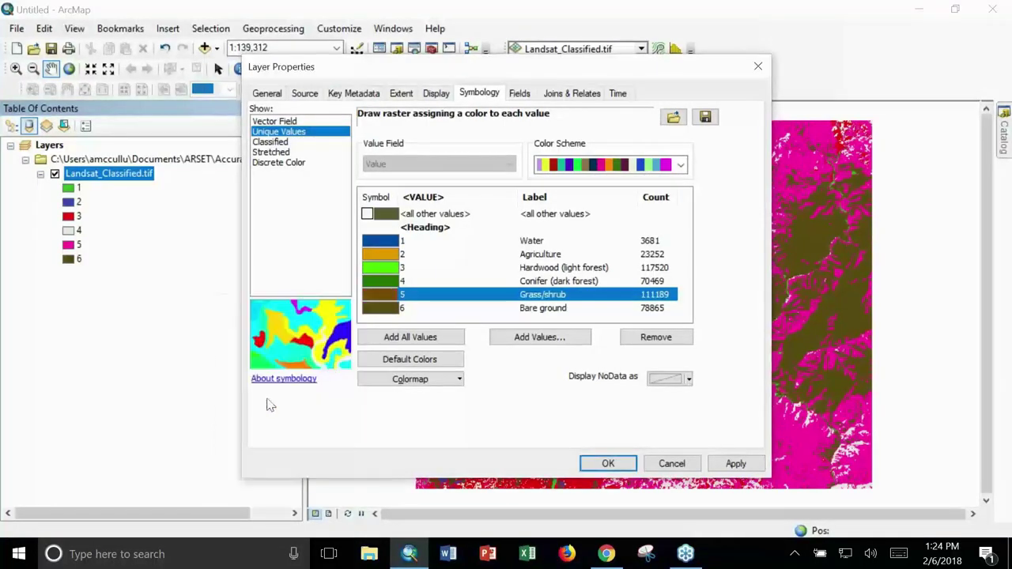
{"action": "left_click", "coordinate": [385, 315]}
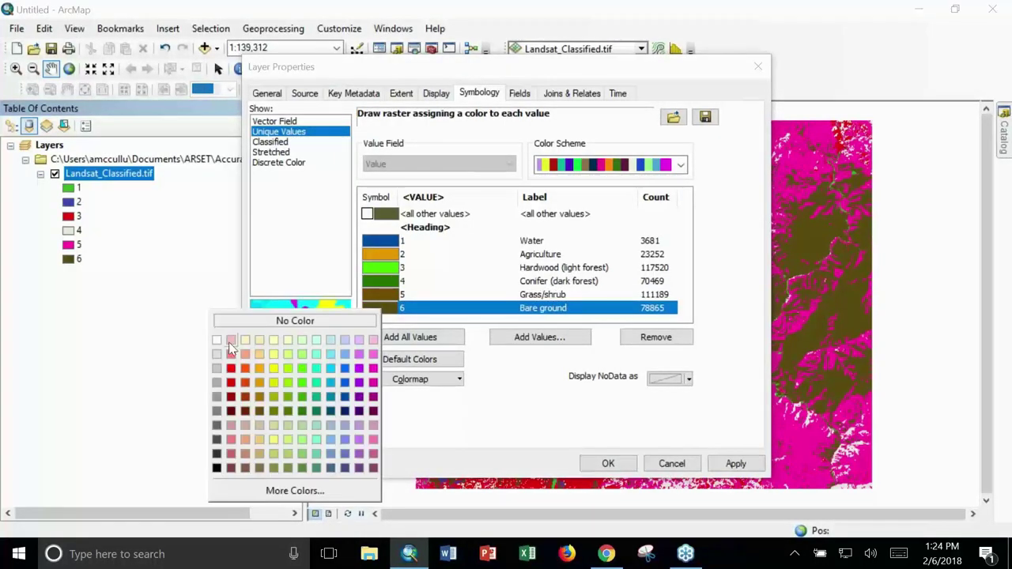
{"action": "left_click", "coordinate": [259, 343]}
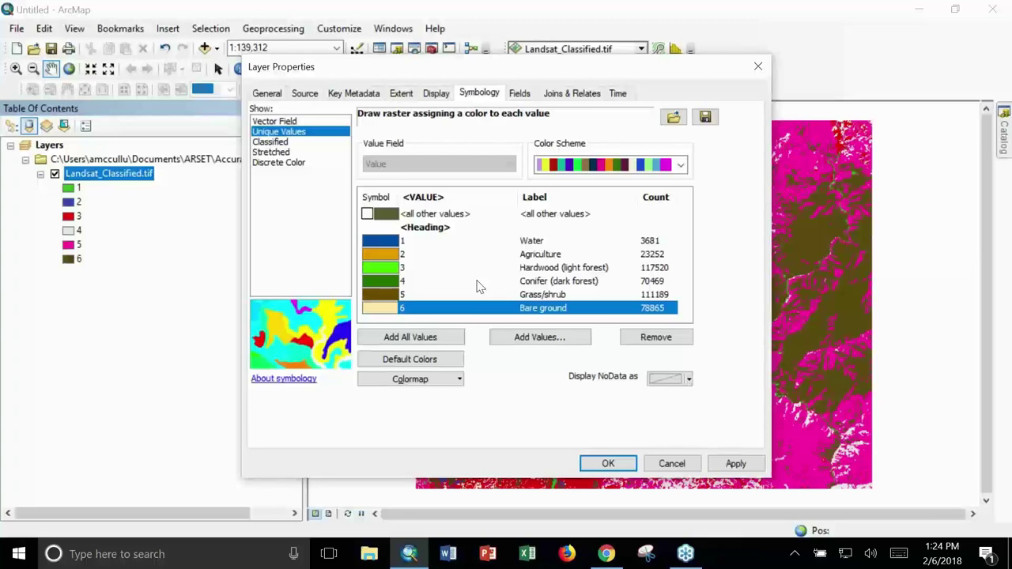
{"action": "left_click", "coordinate": [731, 465]}
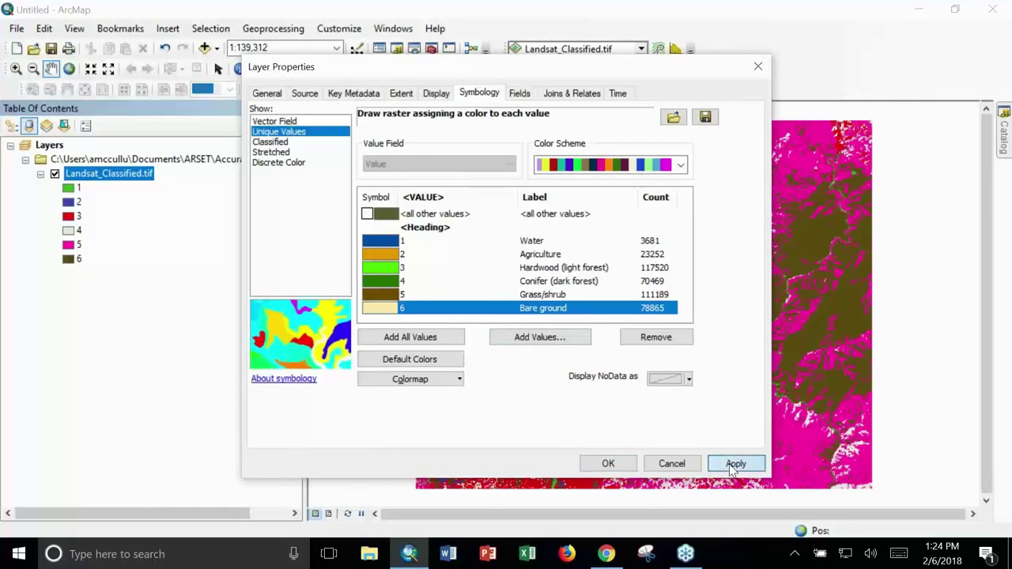
- Confirm the symbology with OK to display the recoloured map and labelled legend
{"action": "left_click", "coordinate": [608, 463]}
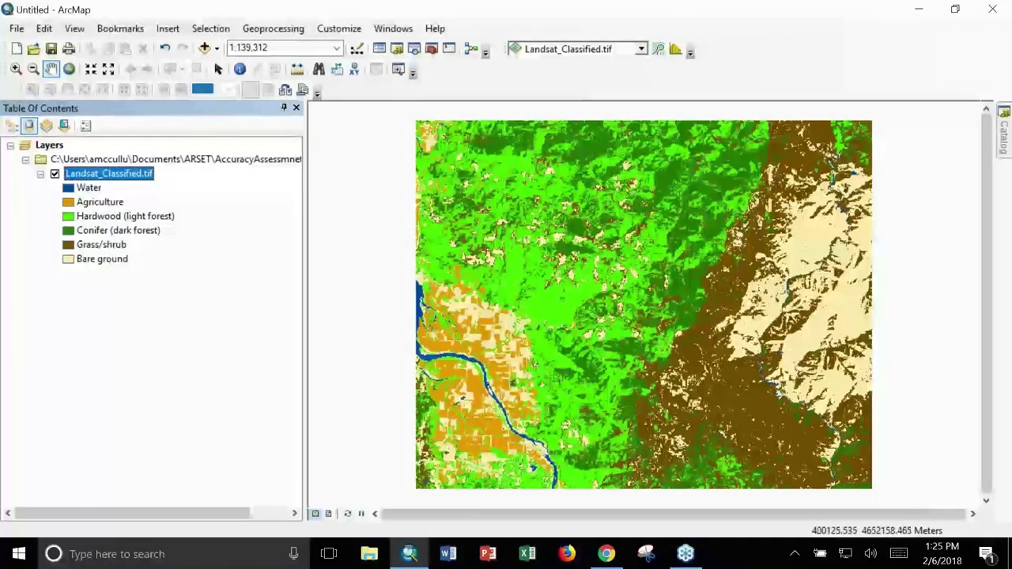
- Save the map document with the file name Accuracy_Ex1.mxd, replacing Untitled
{"action": "left_click", "coordinate": [15, 30]}
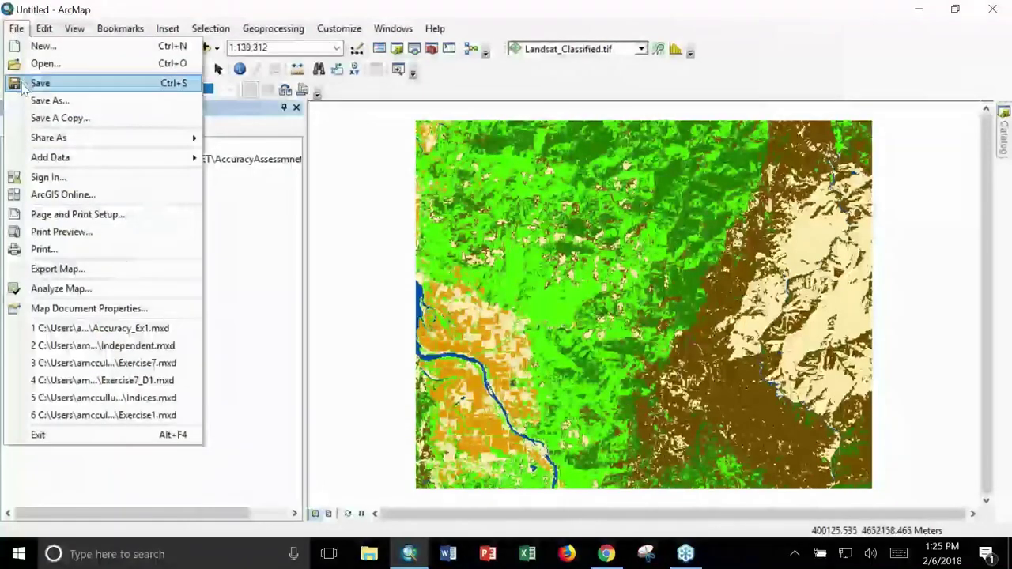
{"action": "left_click", "coordinate": [40, 83]}
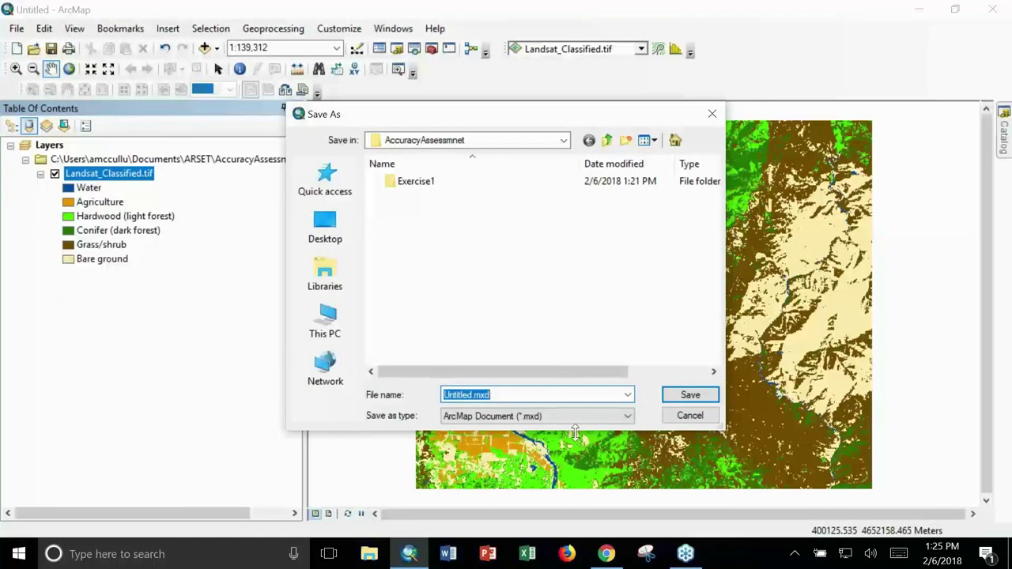
{"action": "left_click", "coordinate": [471, 397]}
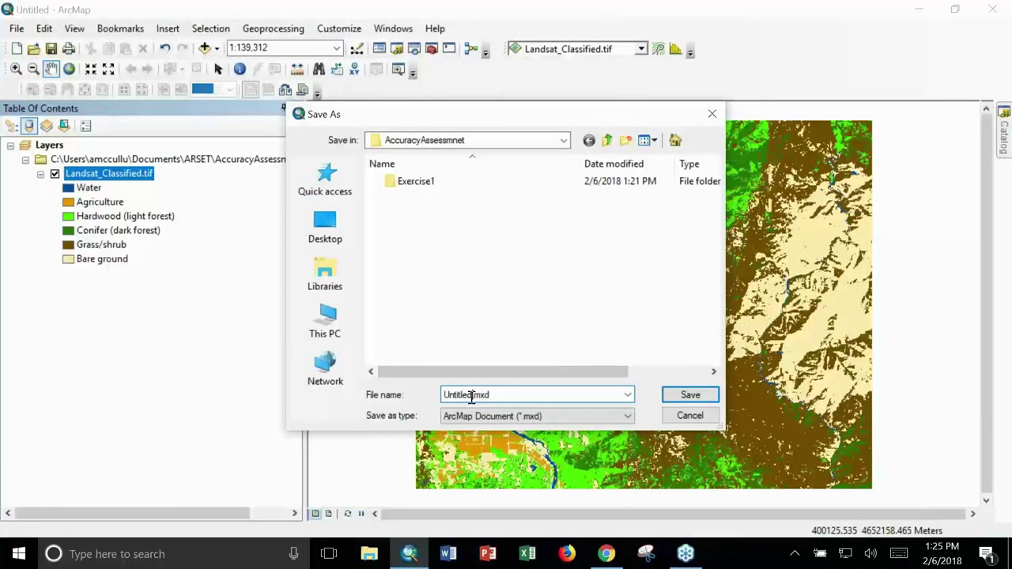
{"action": "double_click", "coordinate": [465, 396]}
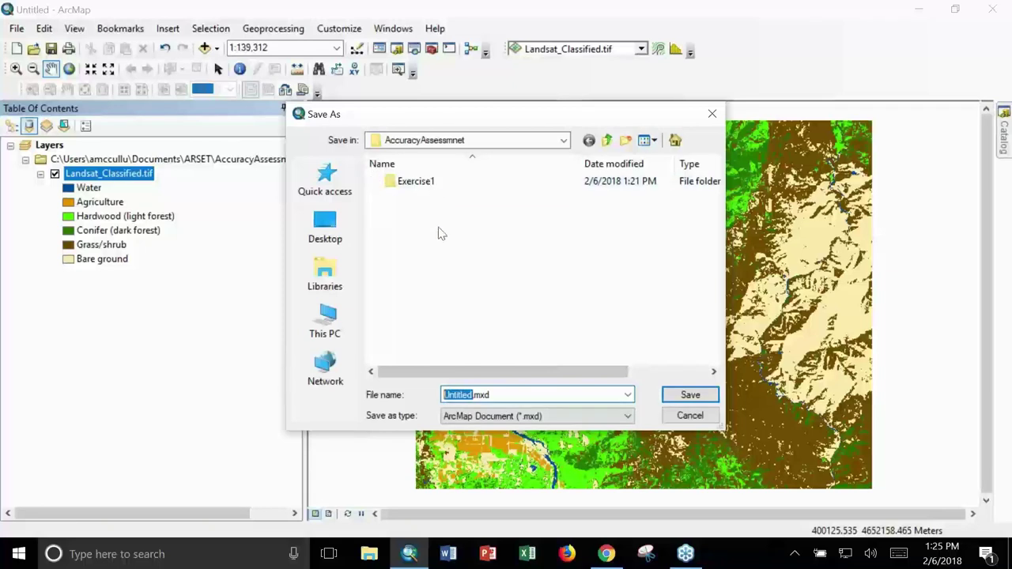
{"action": "type", "text": "Accuracy_Ex1"}
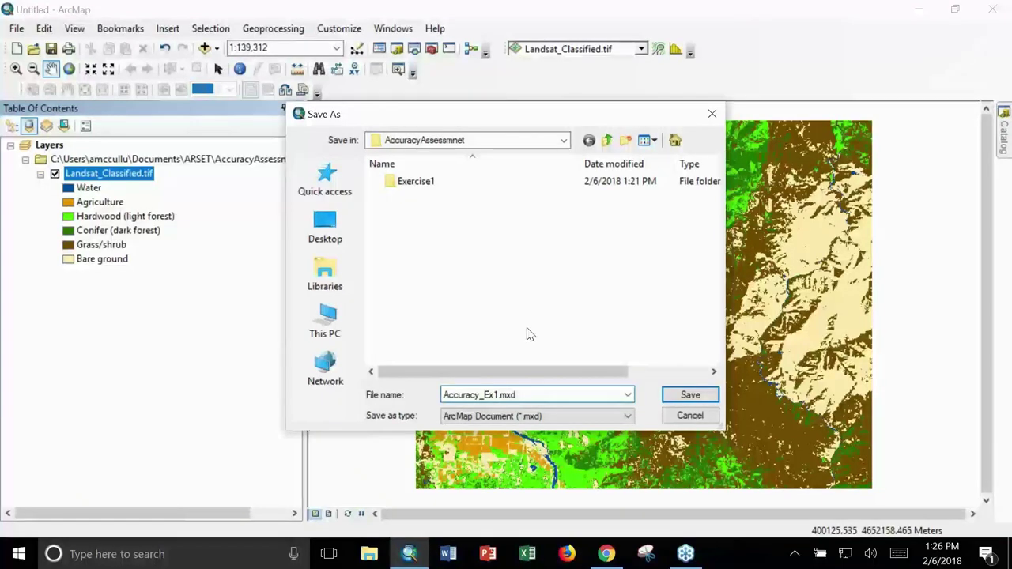
{"action": "left_click_drag", "start_coordinate": [515, 395], "coordinate": [501, 395]}
{"action": "left_click", "coordinate": [552, 395]}
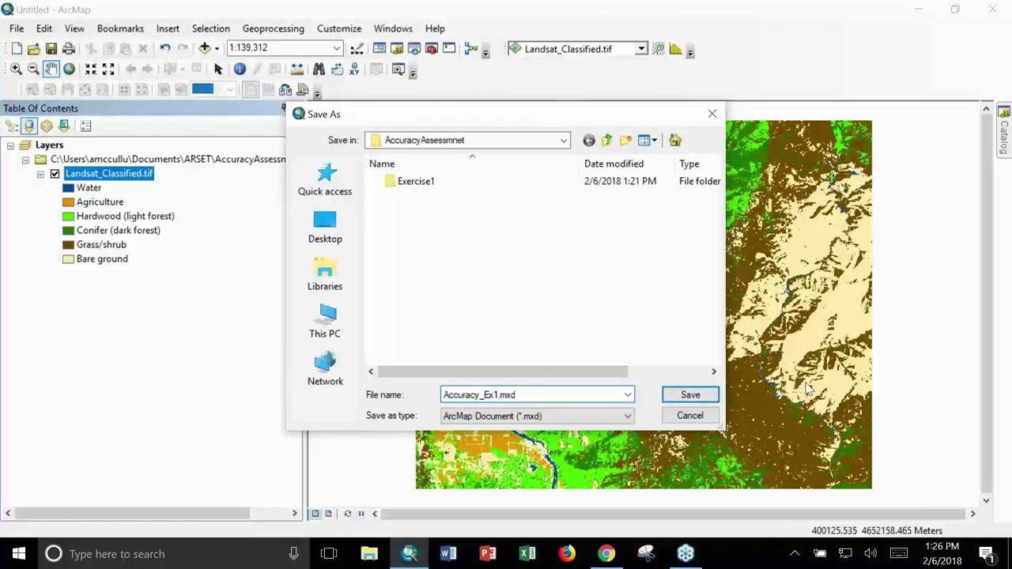
{"action": "left_click", "coordinate": [690, 395]}
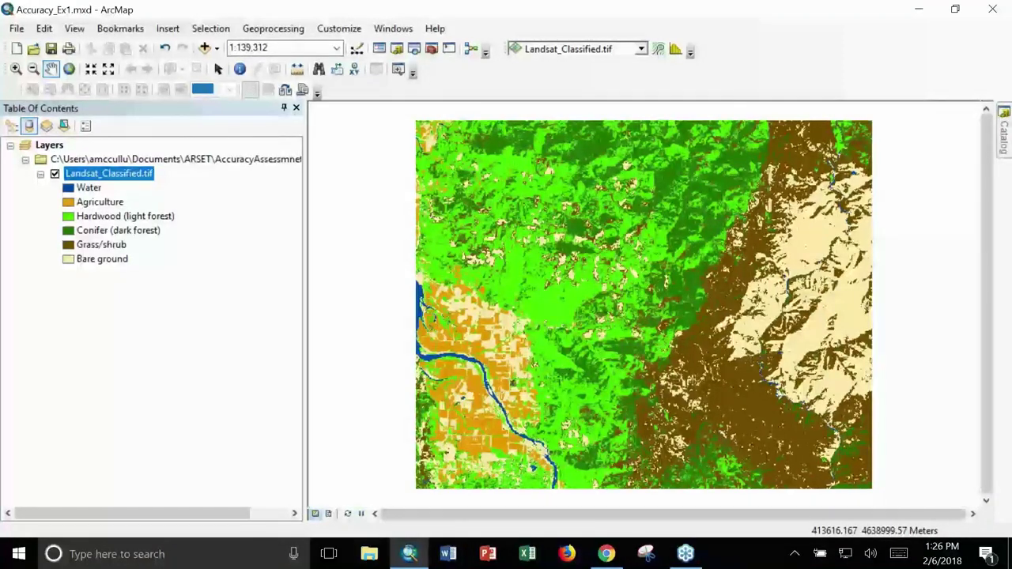
- Add Reference_Points.shp from the Exercise1 folder to the map
{"action": "left_click", "coordinate": [205, 49]}
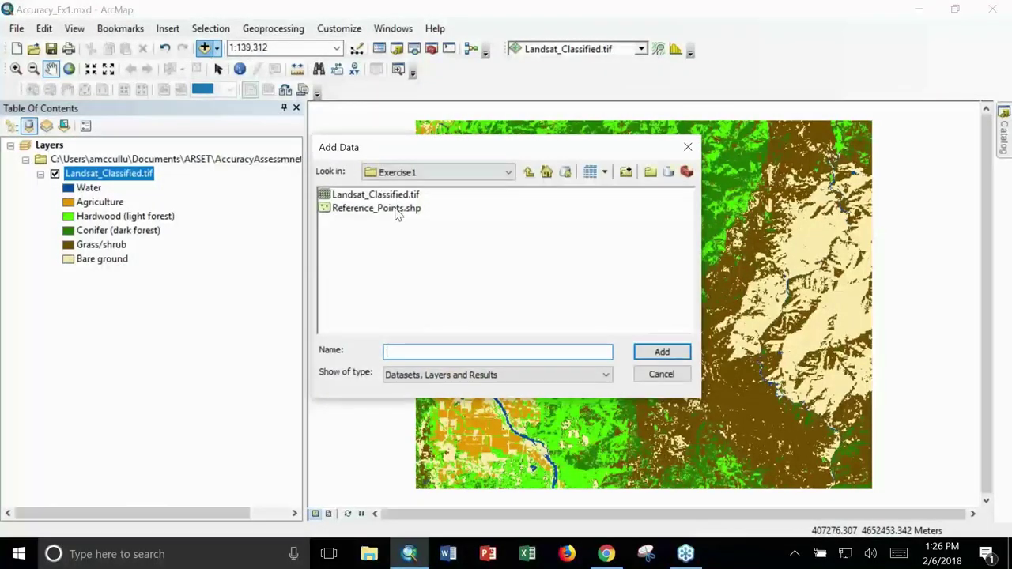
{"action": "left_click", "coordinate": [396, 210]}
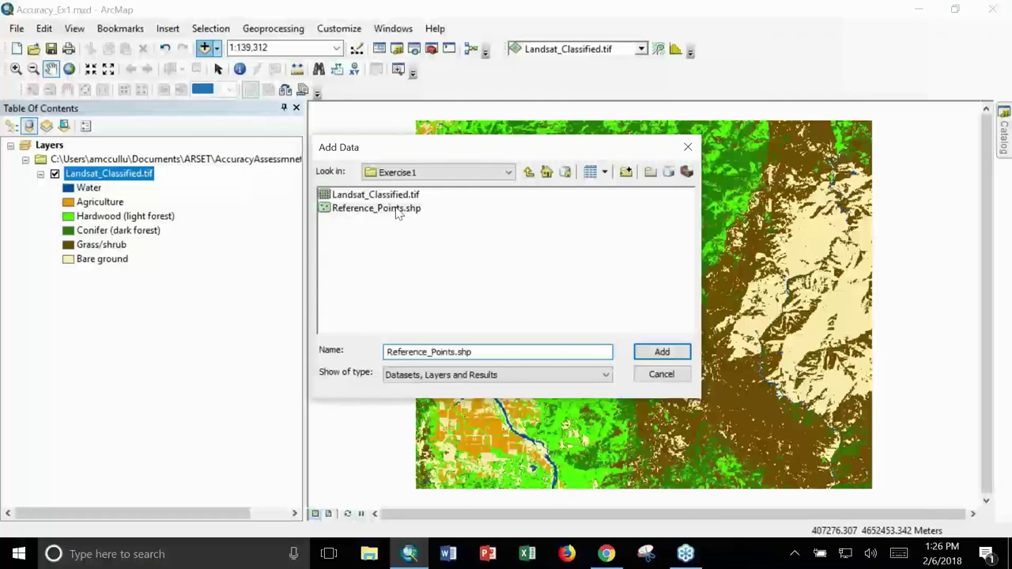
{"action": "left_click", "coordinate": [676, 360]}
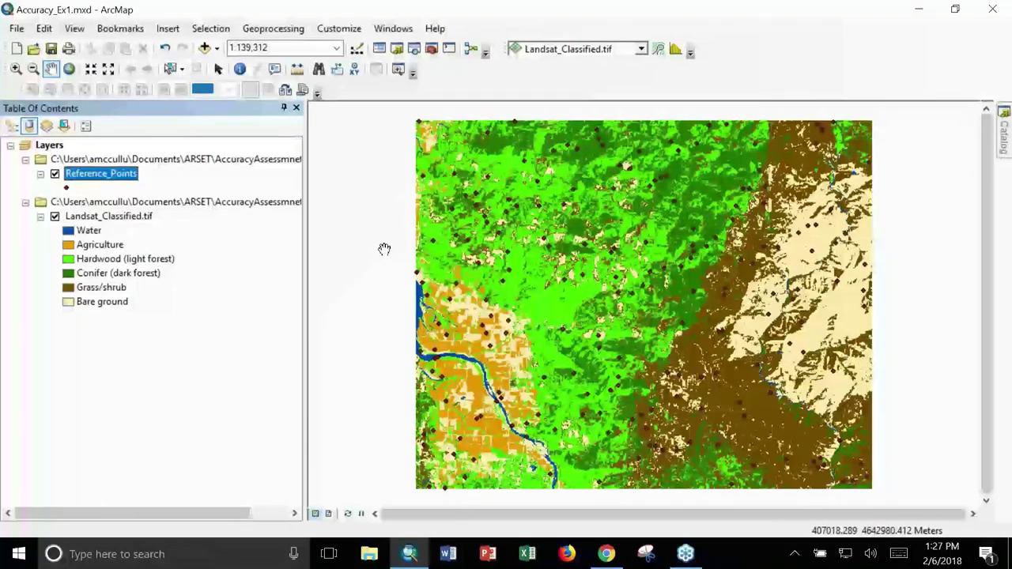
- Symbolize Reference_Points by unique LandCover values, adding all classes and applying the symbols
{"action": "right_click", "coordinate": [80, 178]}
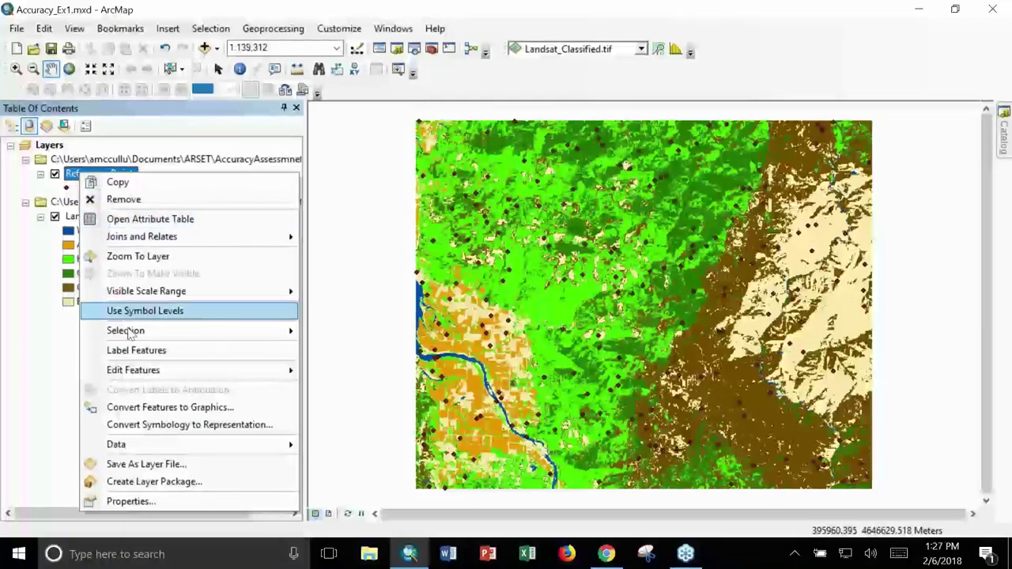
{"action": "left_click", "coordinate": [126, 501]}
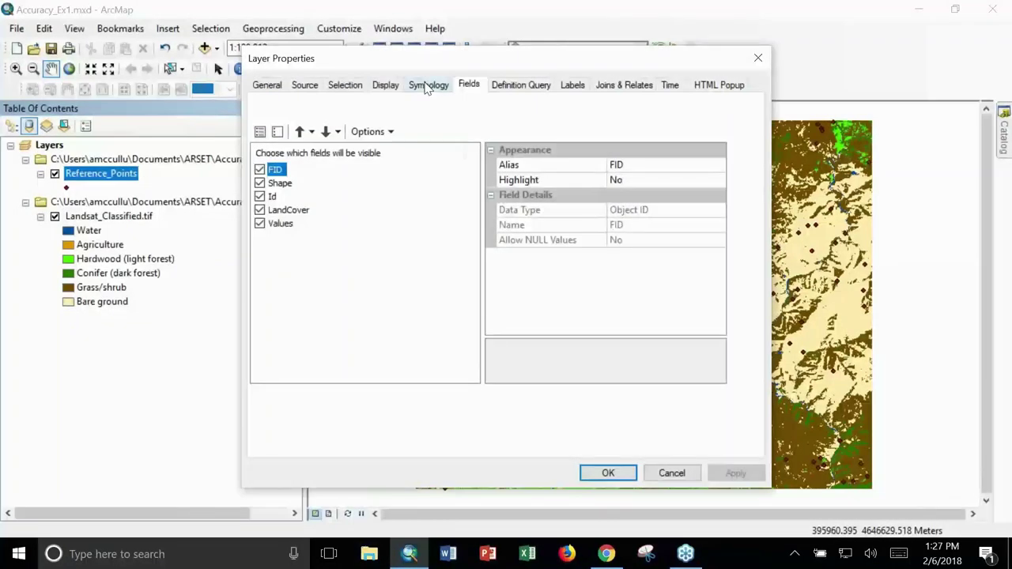
{"action": "left_click", "coordinate": [427, 86]}
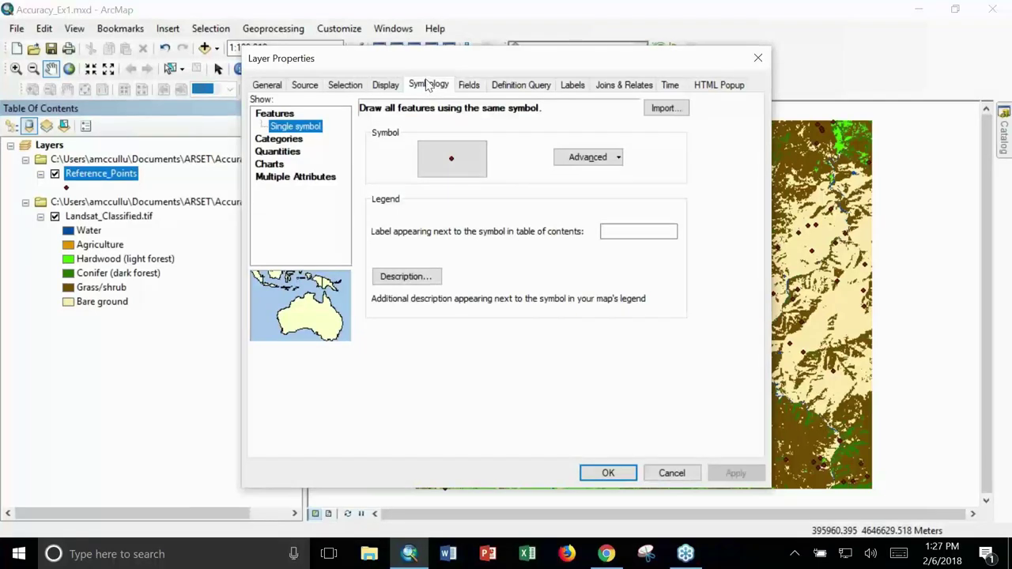
{"action": "left_click", "coordinate": [294, 142]}
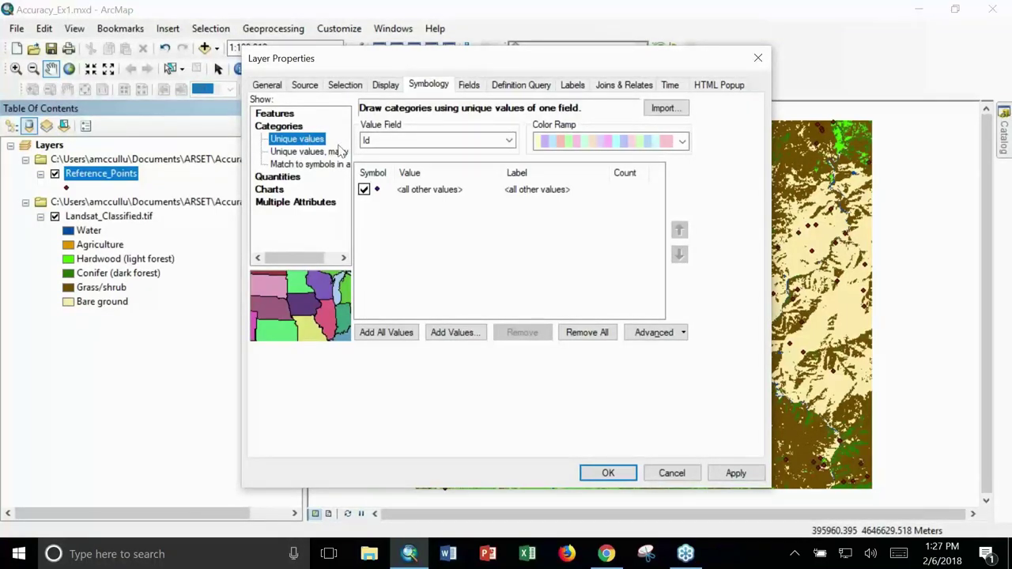
{"action": "left_click", "coordinate": [510, 141]}
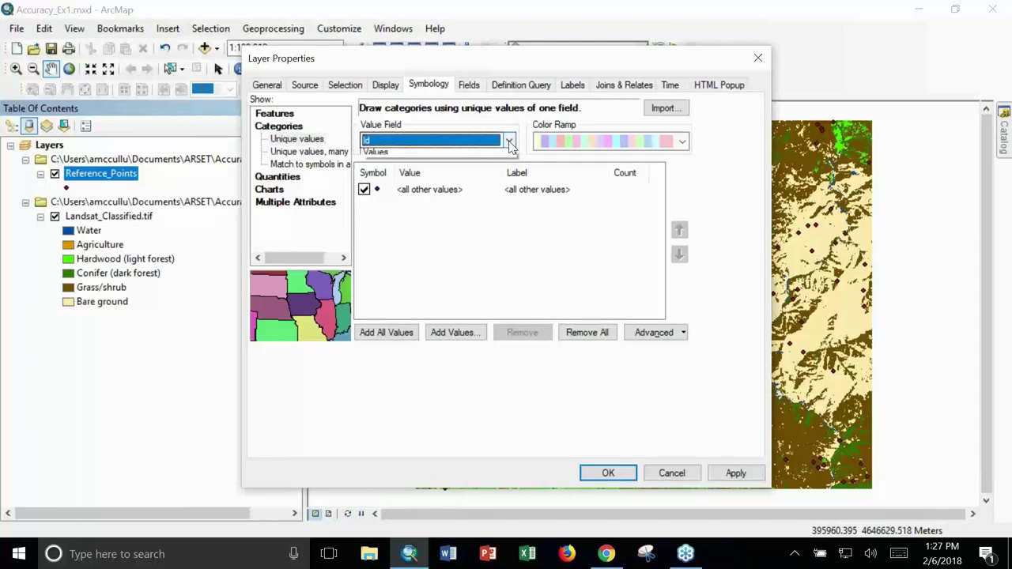
{"action": "left_click", "coordinate": [384, 163]}
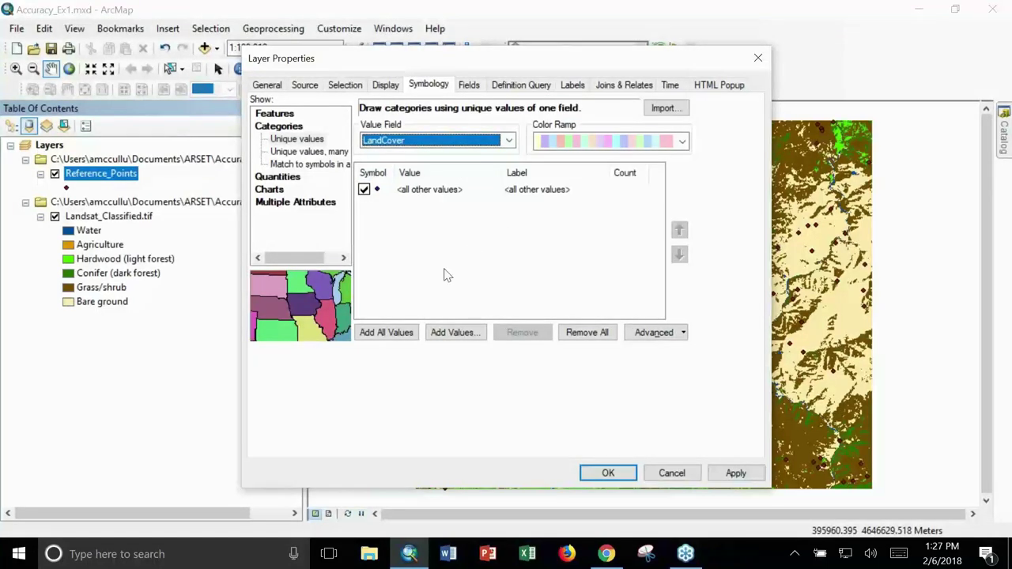
{"action": "left_click", "coordinate": [387, 333]}
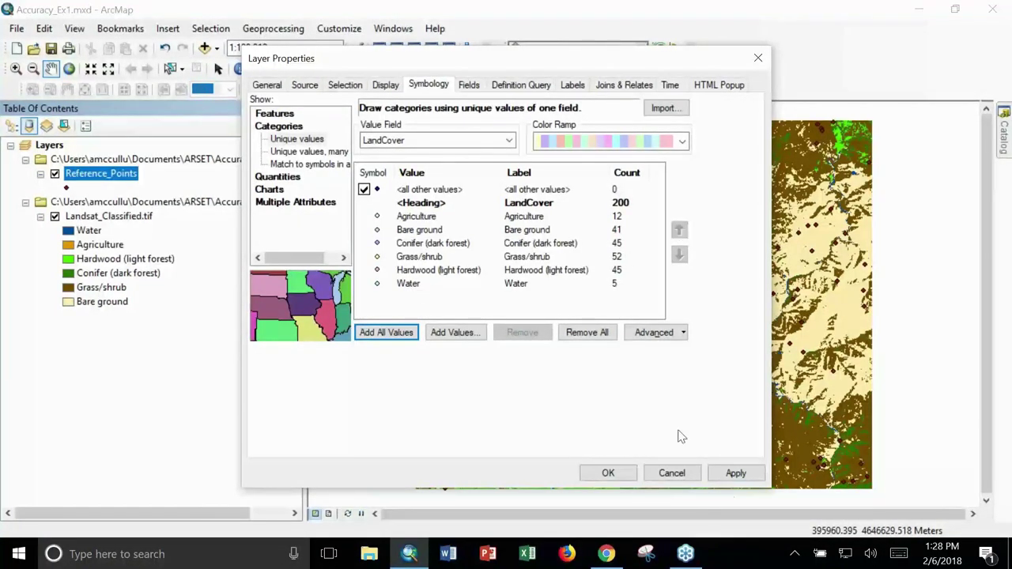
{"action": "left_click", "coordinate": [735, 472]}
{"action": "left_click", "coordinate": [606, 473]}
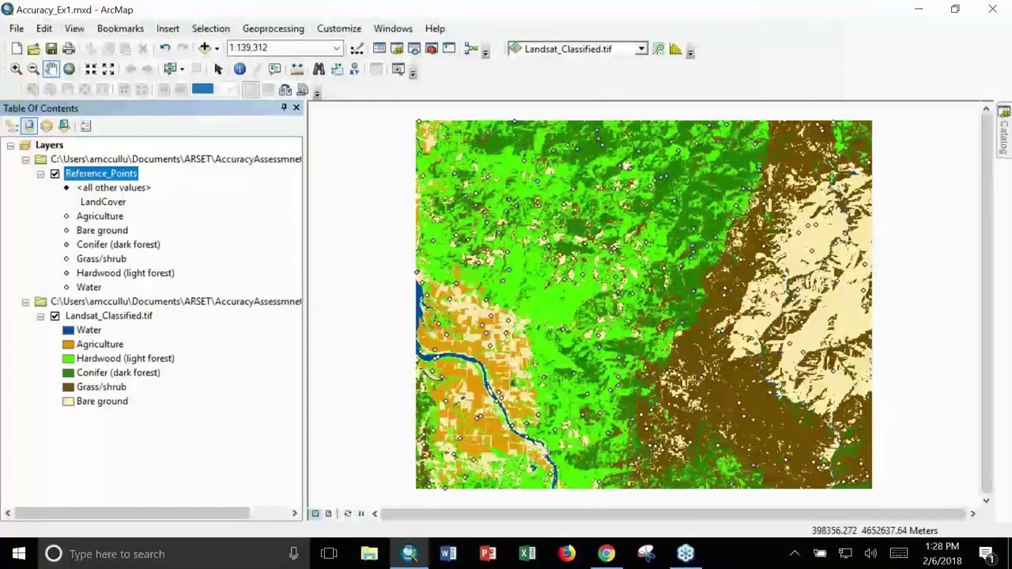
- Open Extract Values to Points from ArcToolbox's Spatial Analyst Tools > Extraction toolset
{"action": "left_click", "coordinate": [431, 48]}
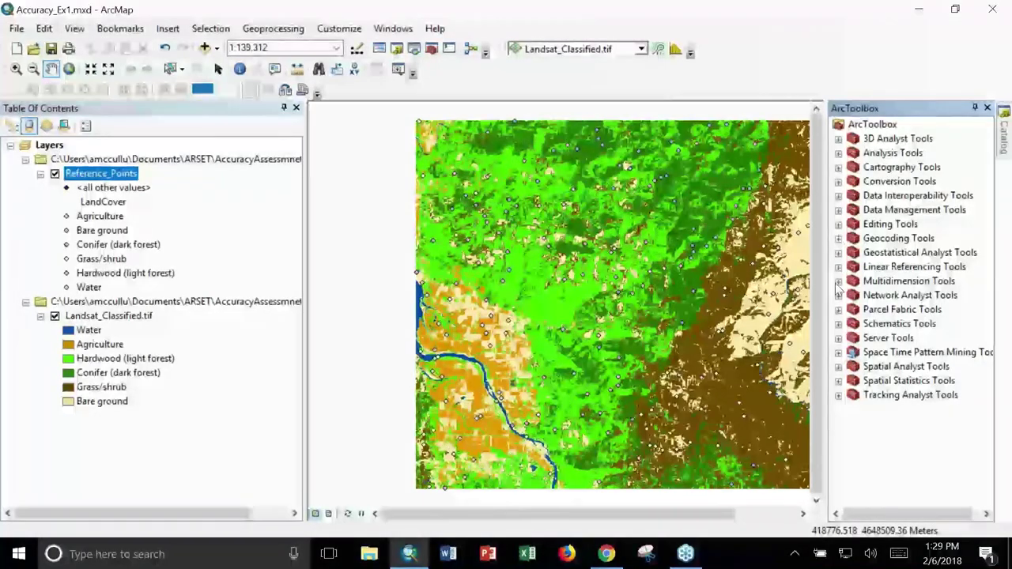
{"action": "left_click", "coordinate": [838, 366]}
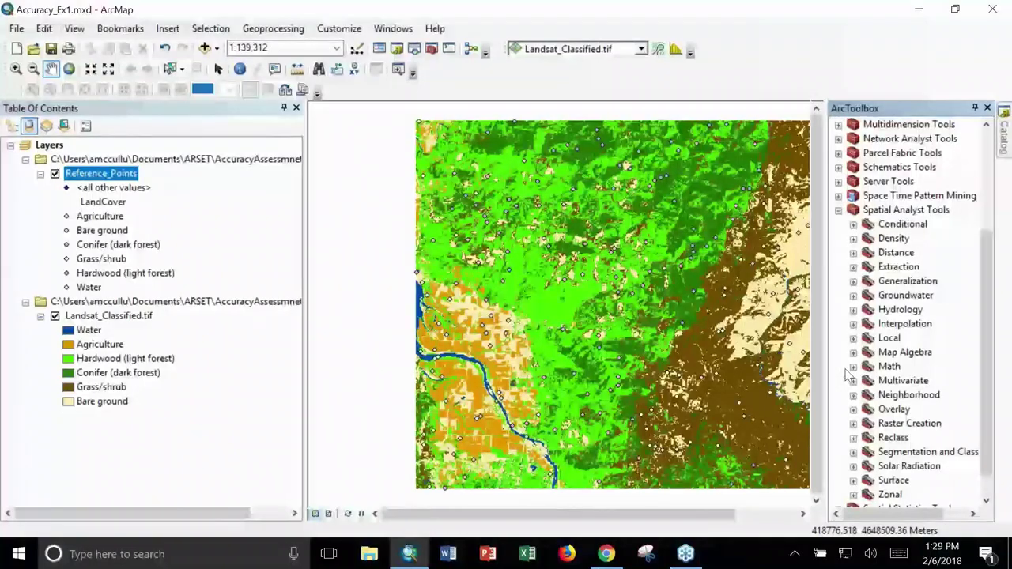
{"action": "left_click", "coordinate": [853, 267]}
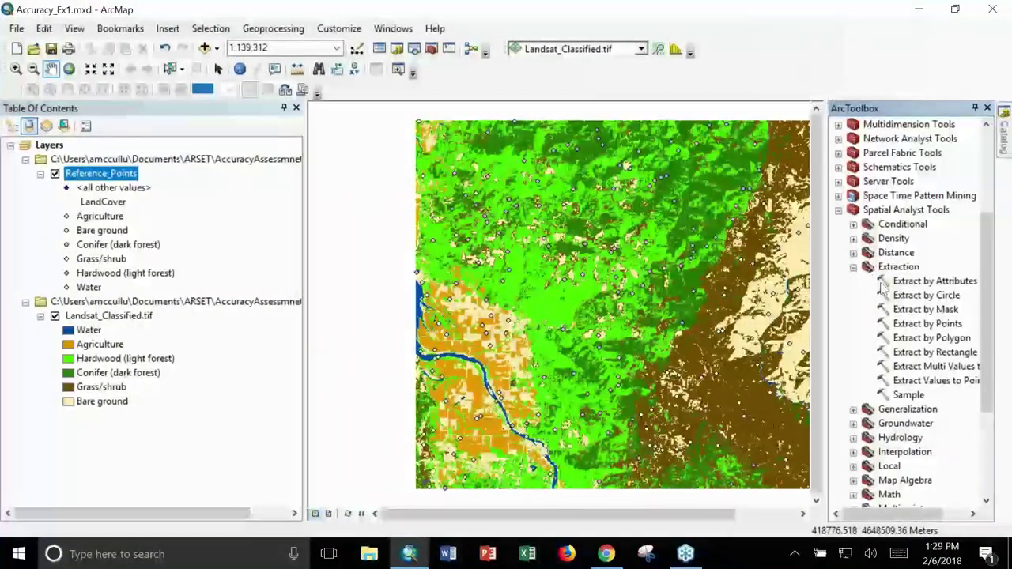
{"action": "double_click", "coordinate": [918, 381]}
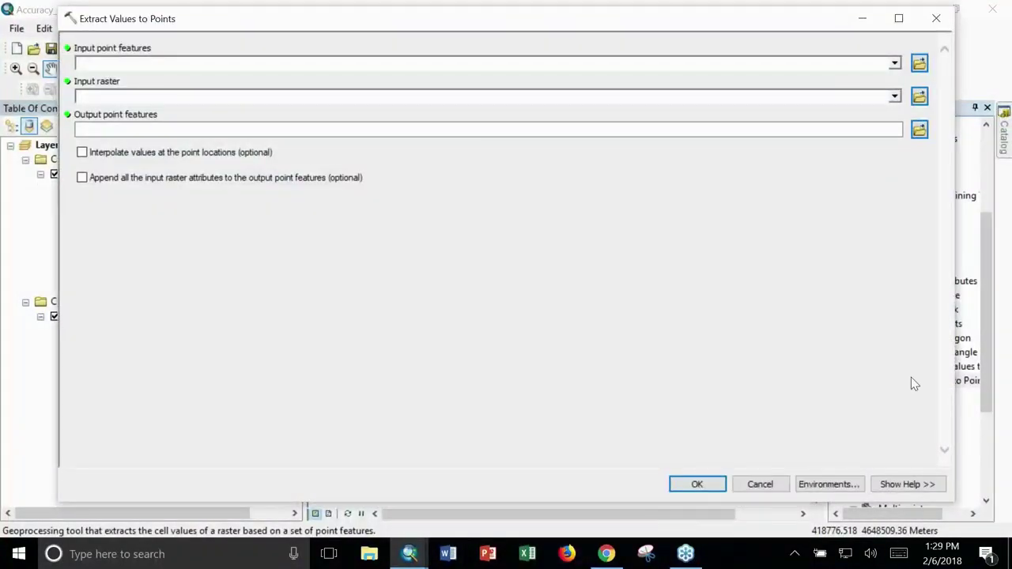
- Set Reference_Points as input points and Landsat_Classified.tif as input raster, allowing the ActiveX prompt
{"action": "left_click", "coordinate": [894, 65]}
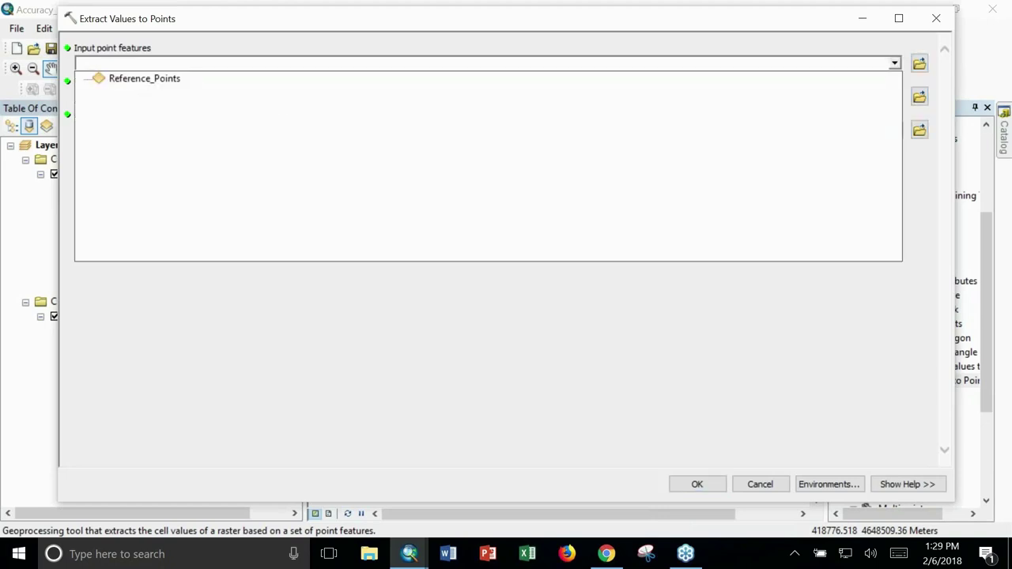
{"action": "left_click", "coordinate": [144, 78]}
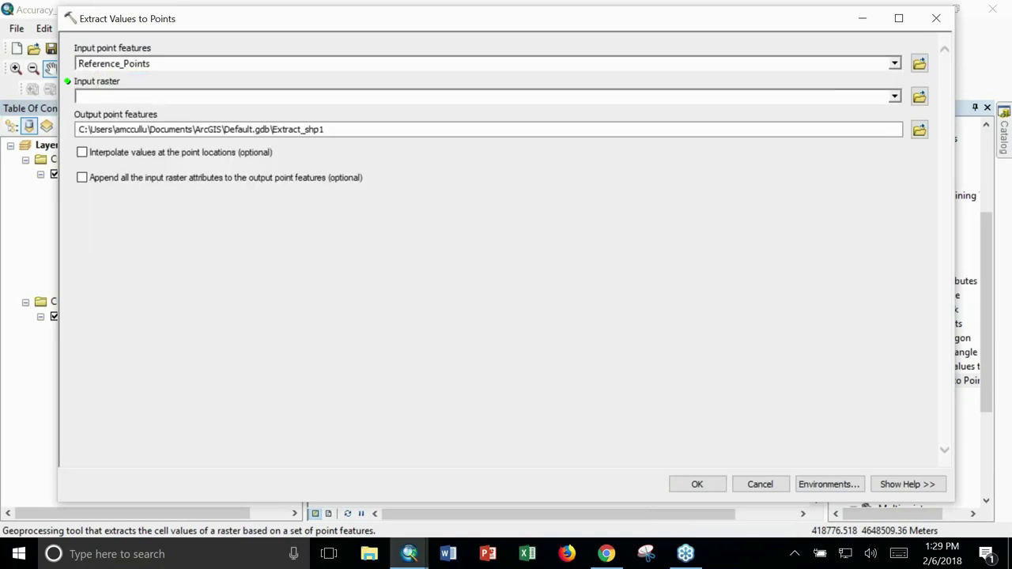
{"action": "left_click", "coordinate": [894, 97]}
{"action": "left_click", "coordinate": [139, 115]}
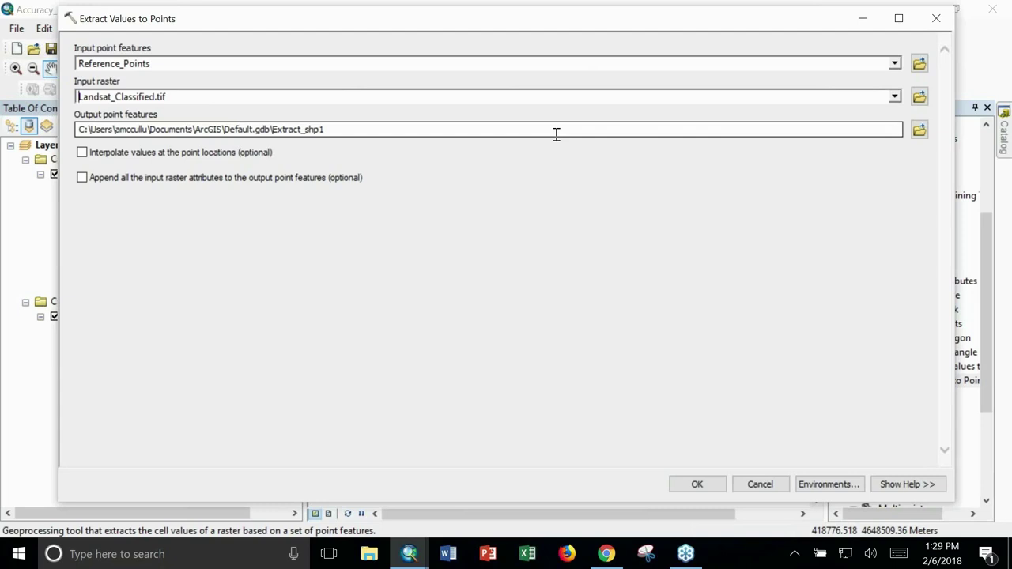
{"action": "left_click", "coordinate": [918, 131]}
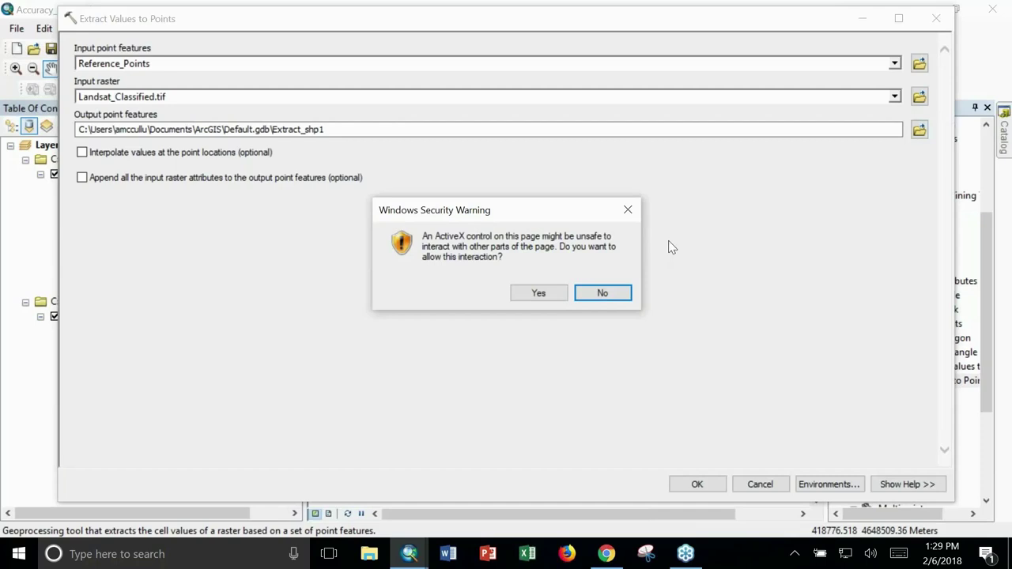
{"action": "left_click", "coordinate": [530, 293]}
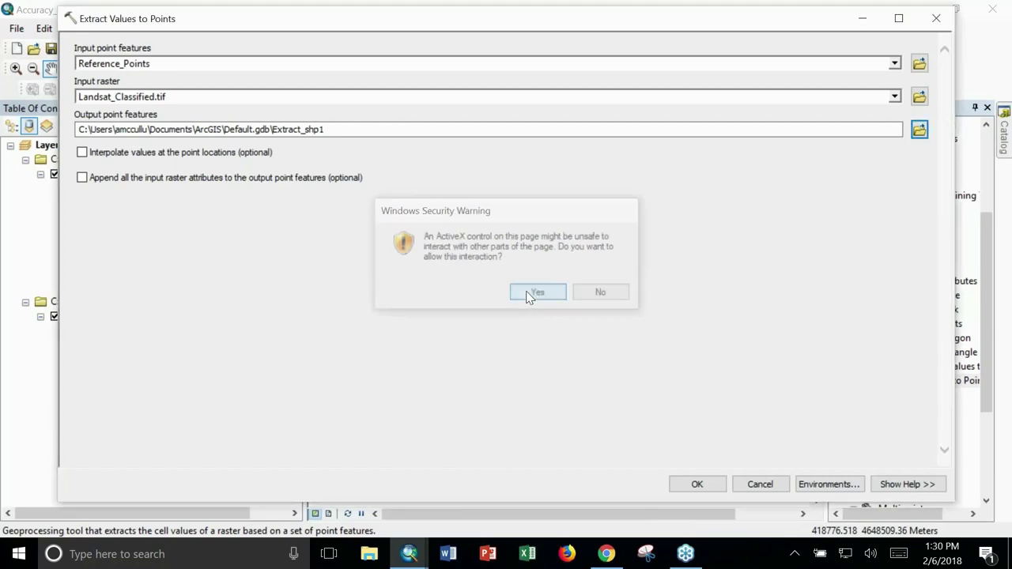
- Browse to Documents > ARSET > AccuracyAssessmnet > Exercise1 as the output location
{"action": "left_click", "coordinate": [919, 130]}
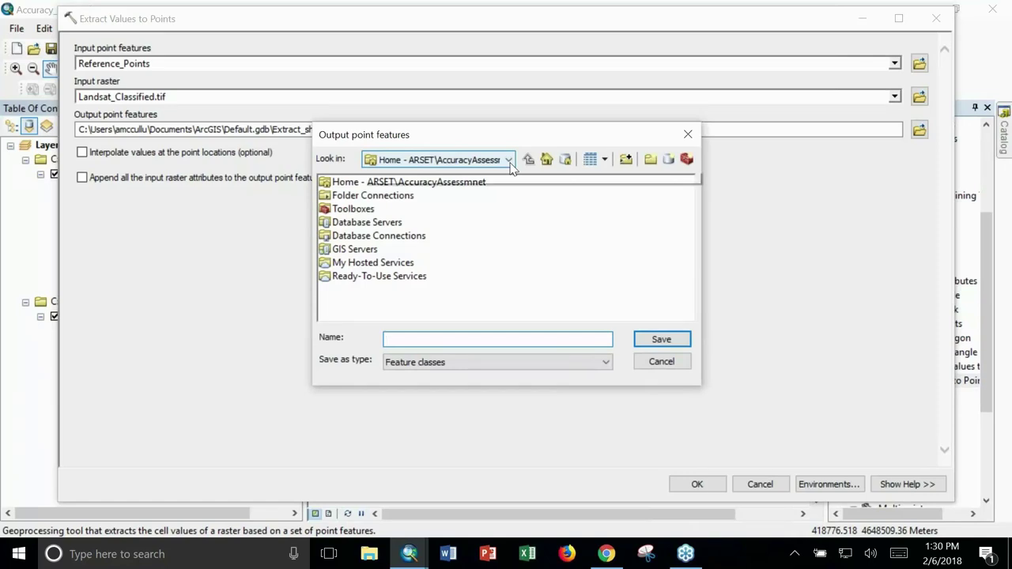
{"action": "left_click", "coordinate": [509, 161]}
{"action": "left_click", "coordinate": [493, 215]}
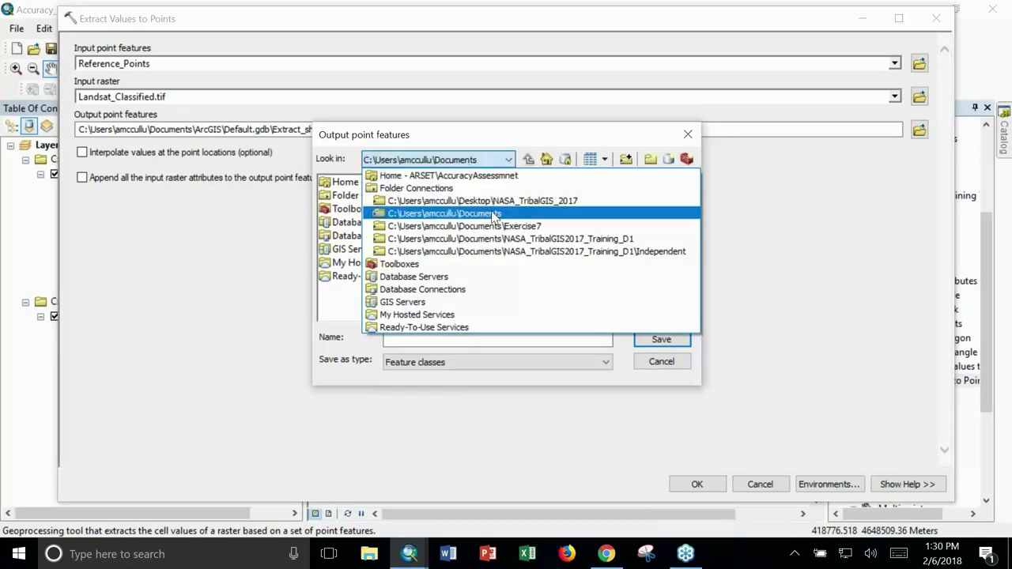
{"action": "left_click", "coordinate": [344, 196]}
{"action": "double_click", "coordinate": [345, 196]}
{"action": "left_click", "coordinate": [350, 182]}
{"action": "double_click", "coordinate": [349, 182]}
{"action": "left_click", "coordinate": [349, 183]}
{"action": "double_click", "coordinate": [350, 183]}
- Name the output Values.shp and run the extraction
{"action": "left_click", "coordinate": [440, 339]}
{"action": "type", "text": "Values.shp"}
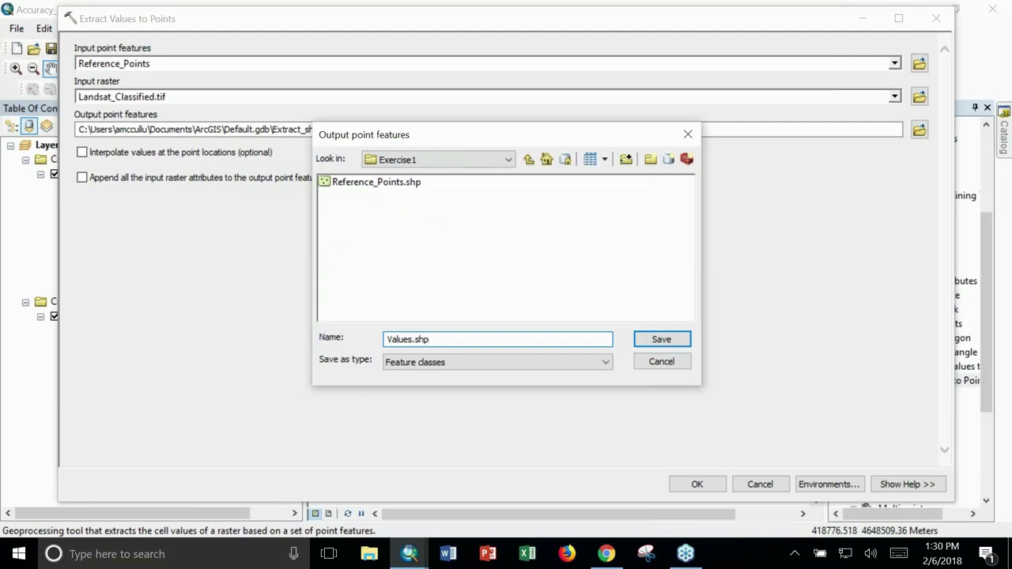
{"action": "left_click_drag", "start_coordinate": [459, 341], "coordinate": [416, 340]}
{"action": "left_click", "coordinate": [433, 340]}
{"action": "left_click_drag", "start_coordinate": [435, 340], "coordinate": [423, 338]}
{"action": "left_click", "coordinate": [435, 340]}
{"action": "left_click", "coordinate": [648, 339]}
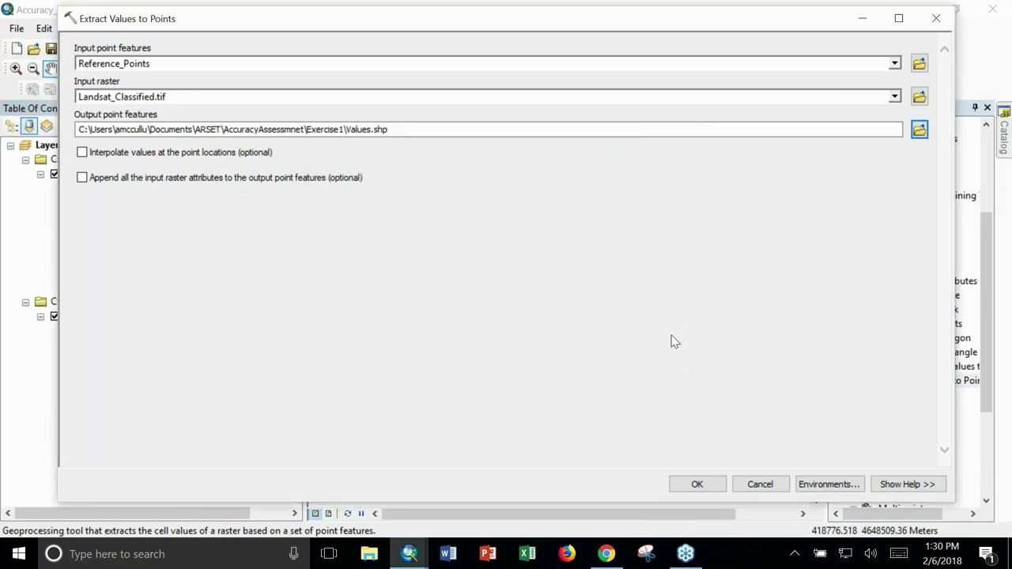
{"action": "left_click", "coordinate": [693, 486]}
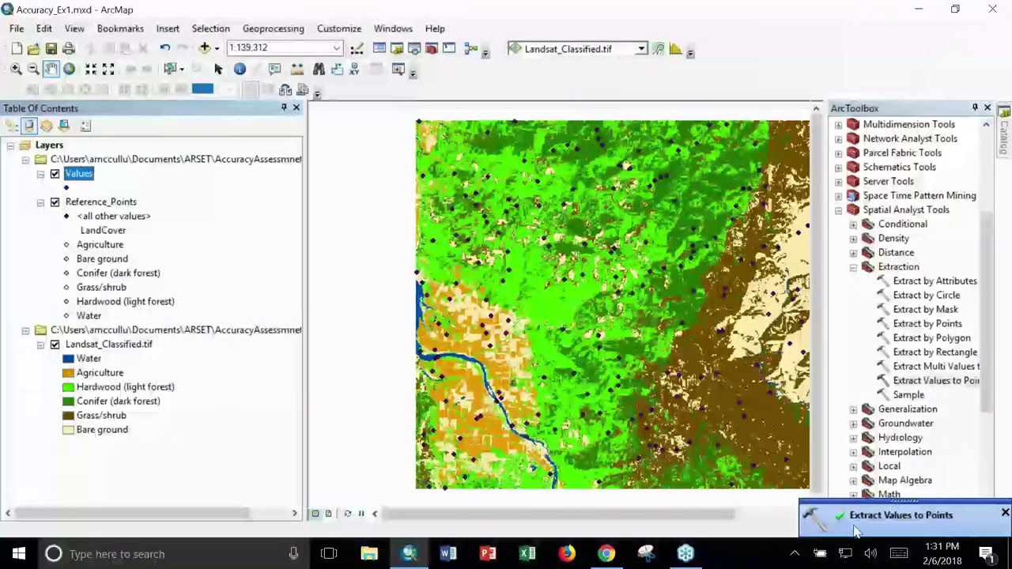
- Dismiss the extraction-completed notice after the Values layer is added
{"action": "left_click", "coordinate": [1005, 513]}
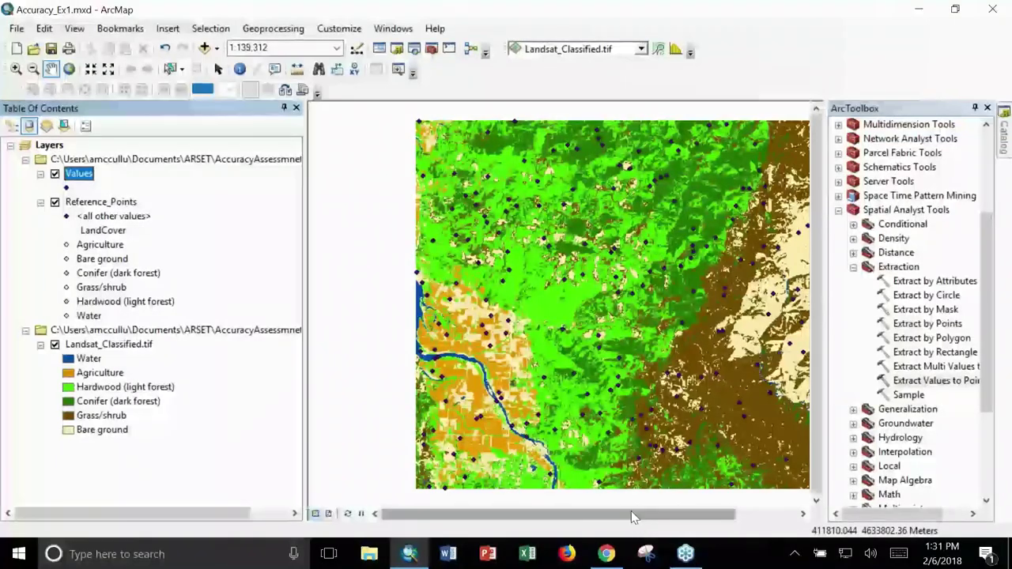
- Open the Values layer's attribute table showing LandCover, Values and RASTERVALU
{"action": "right_click", "coordinate": [83, 177]}
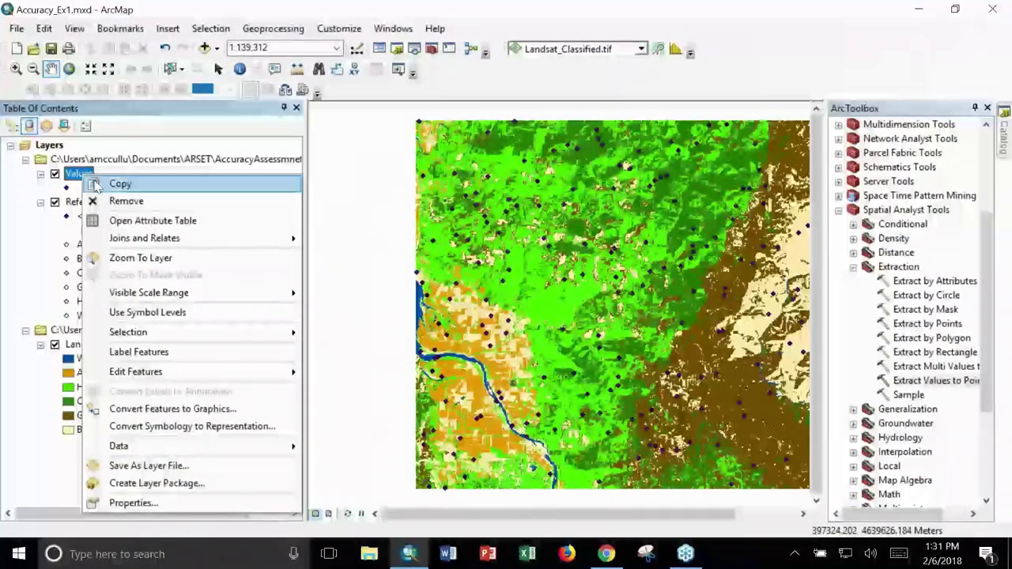
{"action": "left_click", "coordinate": [123, 224]}
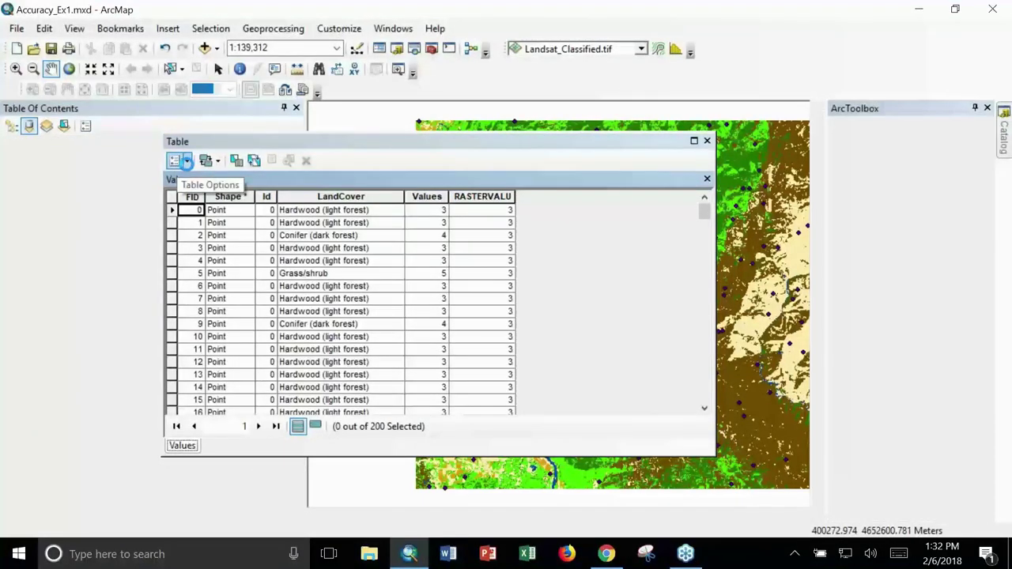
{"action": "left_click", "coordinate": [187, 161]}
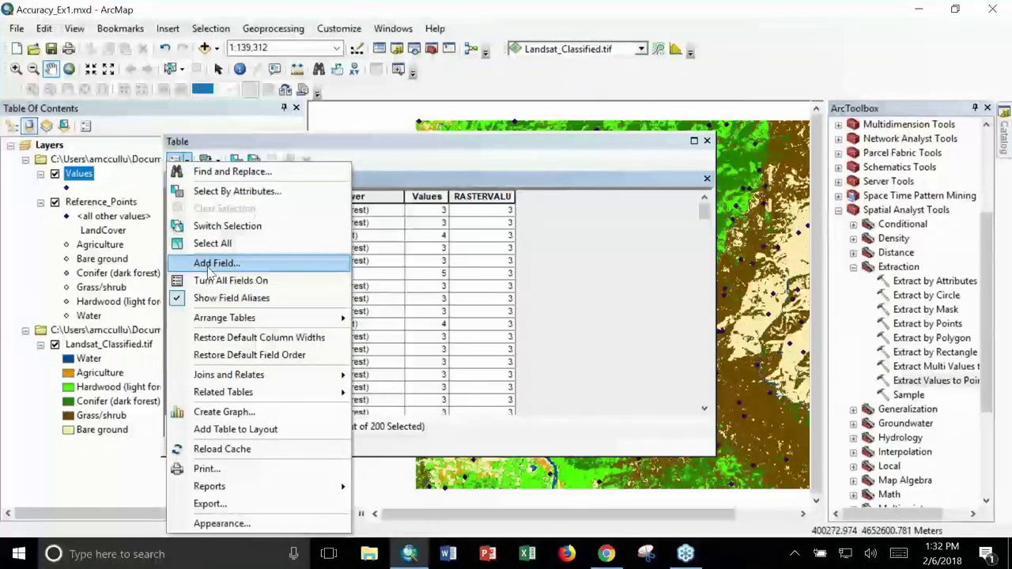
- Add a Short Integer field named Classified to the Values table
{"action": "left_click", "coordinate": [209, 269]}
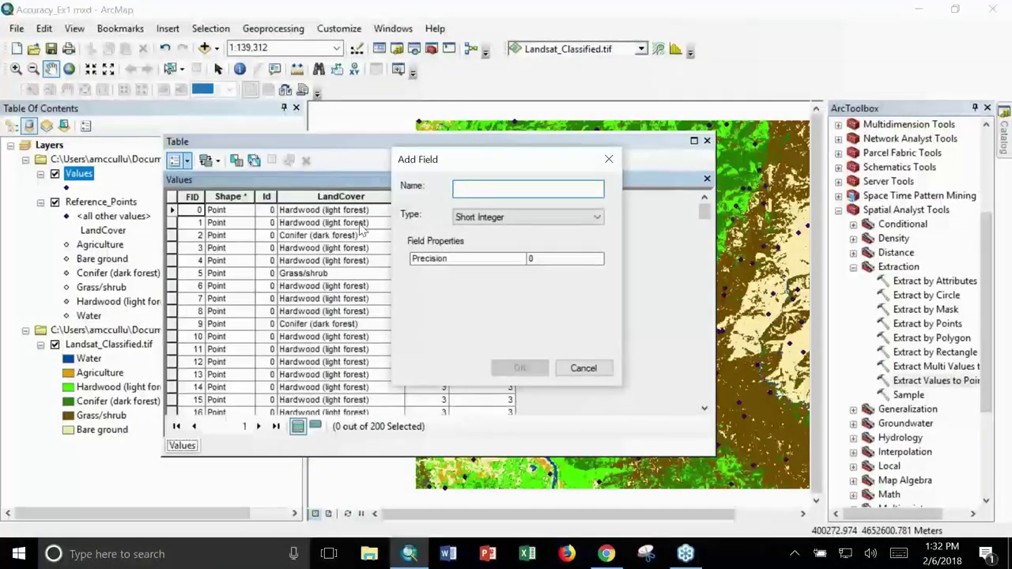
{"action": "type", "text": "Classified"}
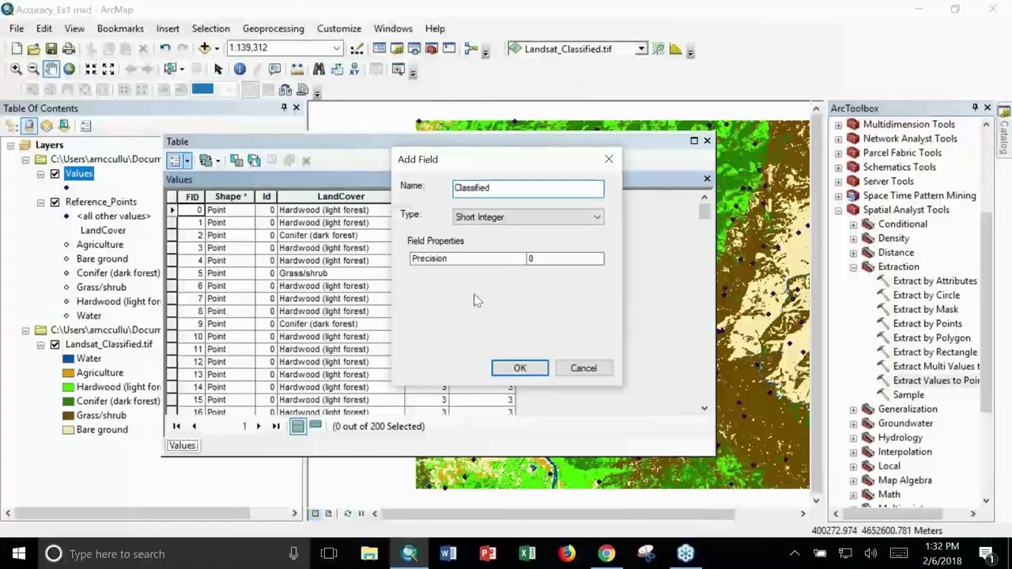
{"action": "left_click", "coordinate": [516, 369]}
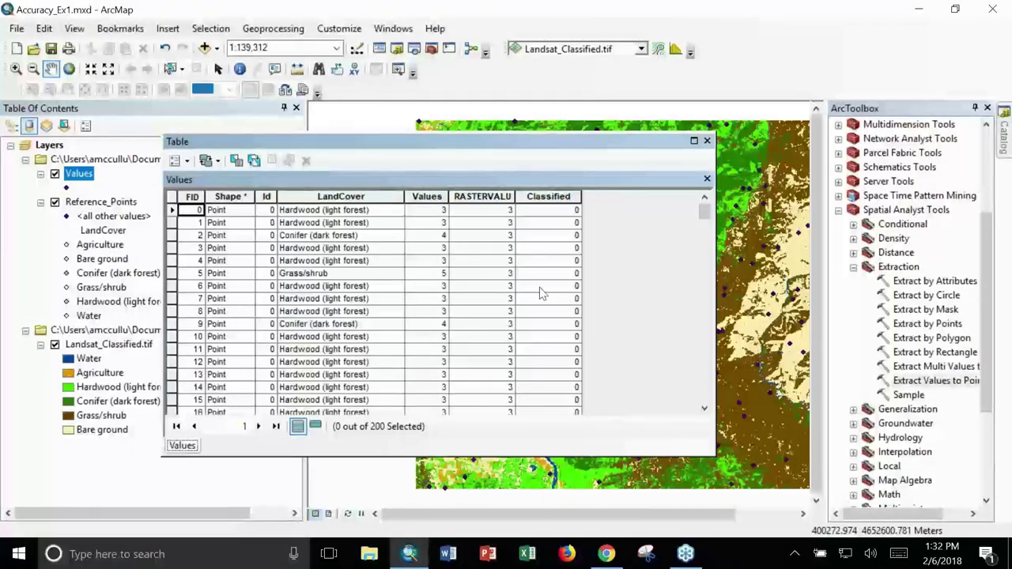
{"action": "left_click", "coordinate": [549, 196]}
- Calculate Classified equal to RASTERVALU with the Field Calculator, then begin adding another field
{"action": "right_click", "coordinate": [552, 198]}
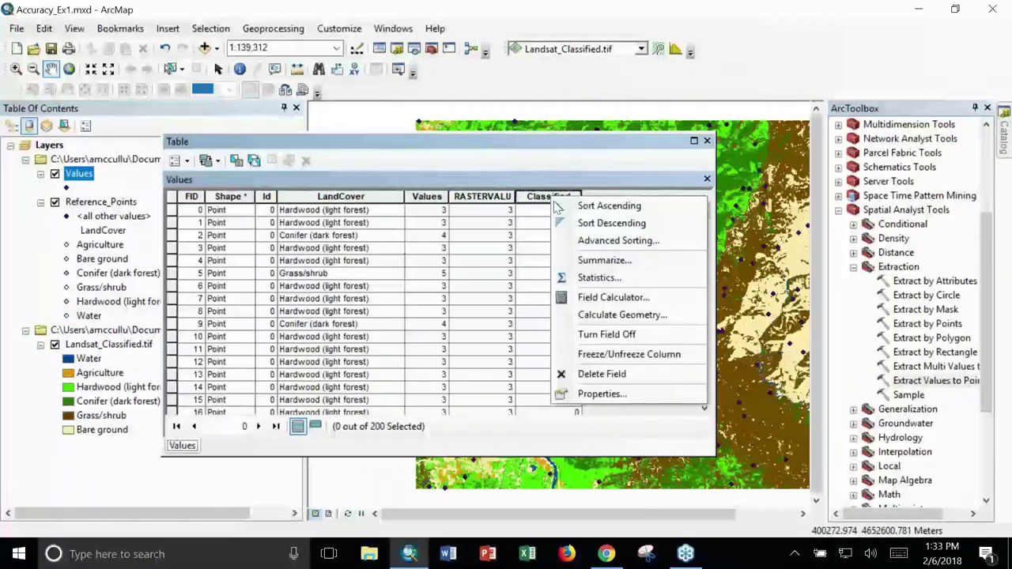
{"action": "left_click", "coordinate": [620, 301]}
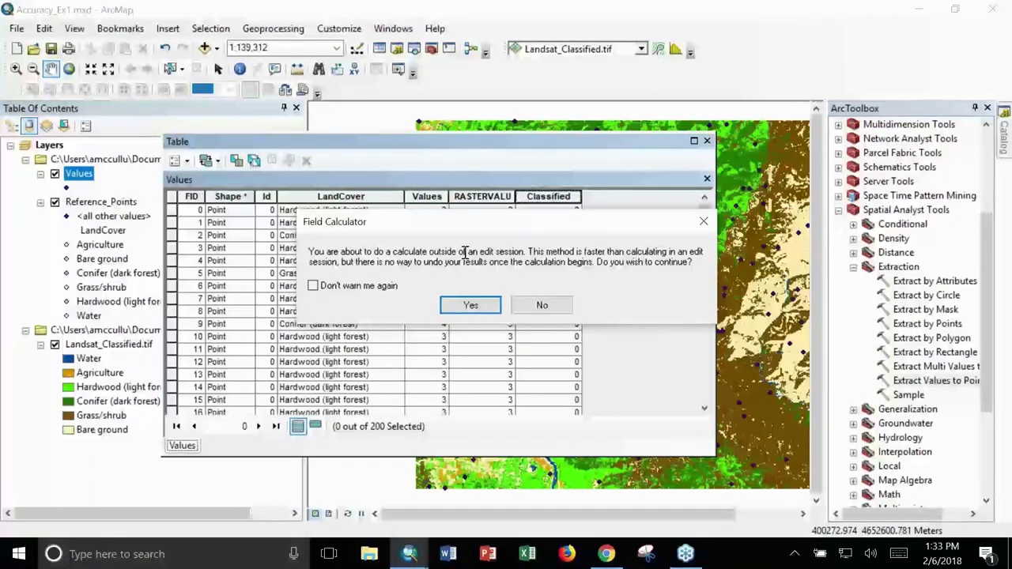
{"action": "left_click", "coordinate": [470, 306]}
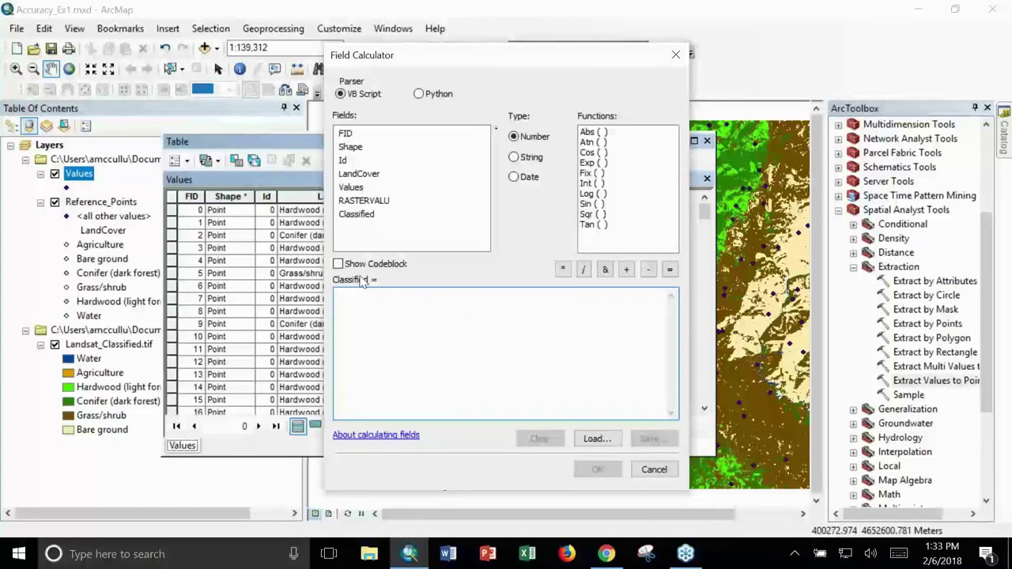
{"action": "double_click", "coordinate": [372, 202]}
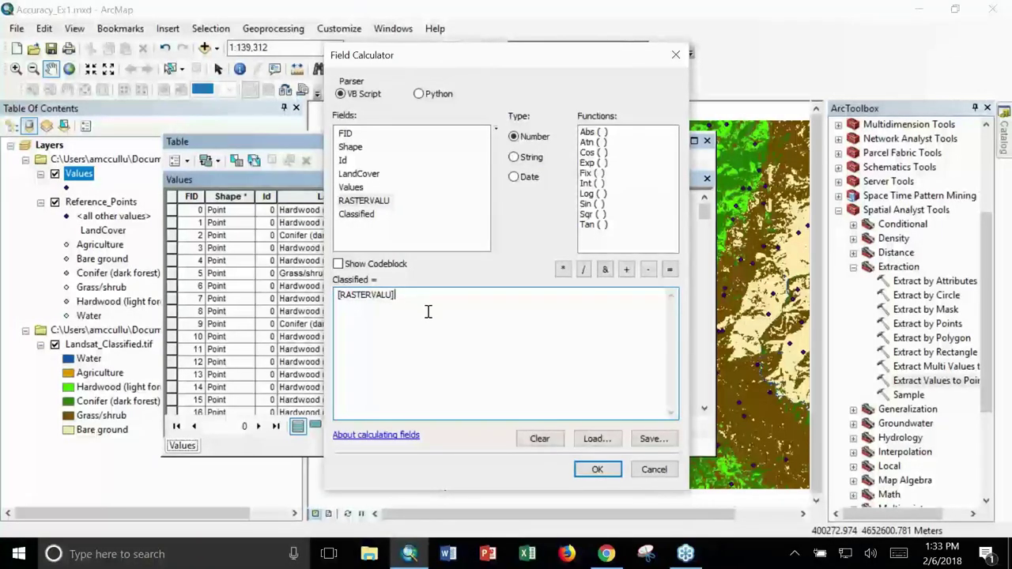
{"action": "left_click", "coordinate": [593, 470]}
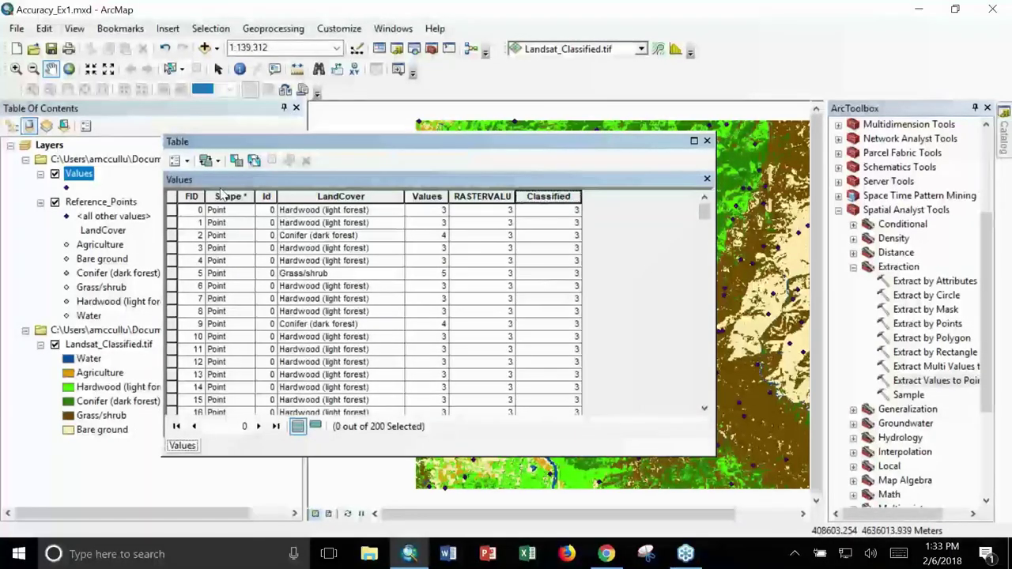
{"action": "left_click", "coordinate": [179, 160]}
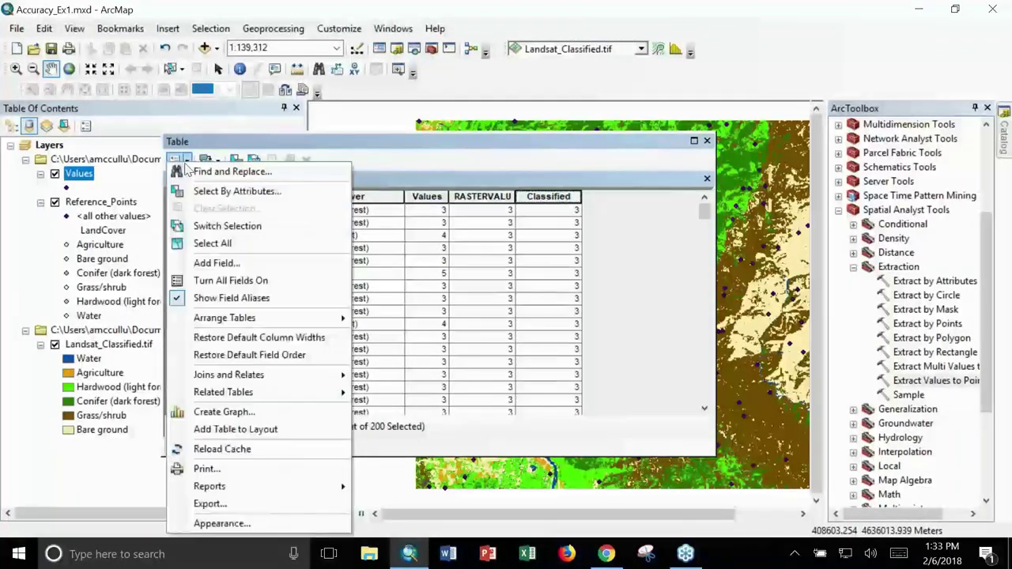
{"action": "left_click", "coordinate": [215, 262]}
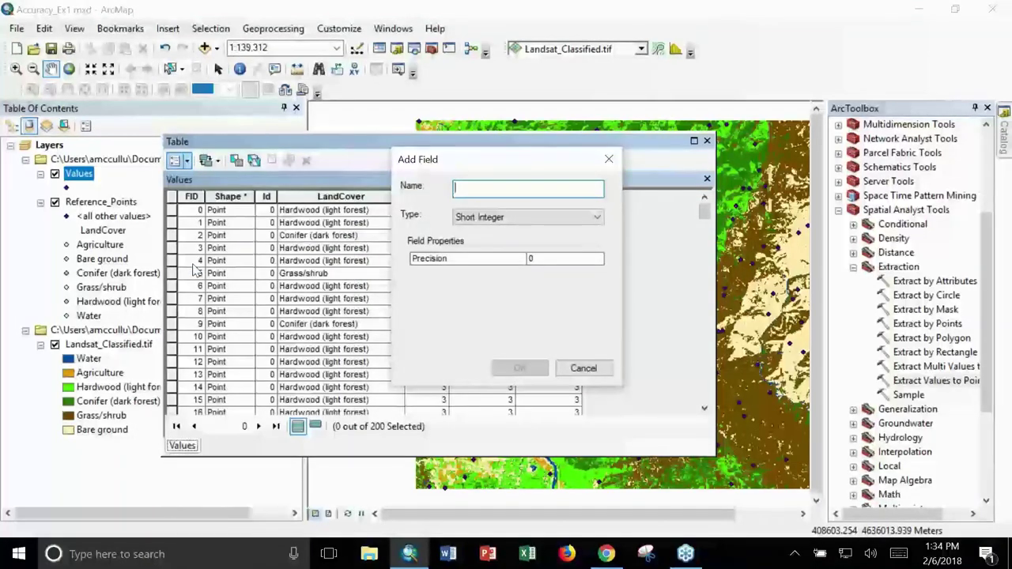
- Add a Reference field to the Values table and calculate it to equal the Values field
{"action": "type", "text": "Reference"}
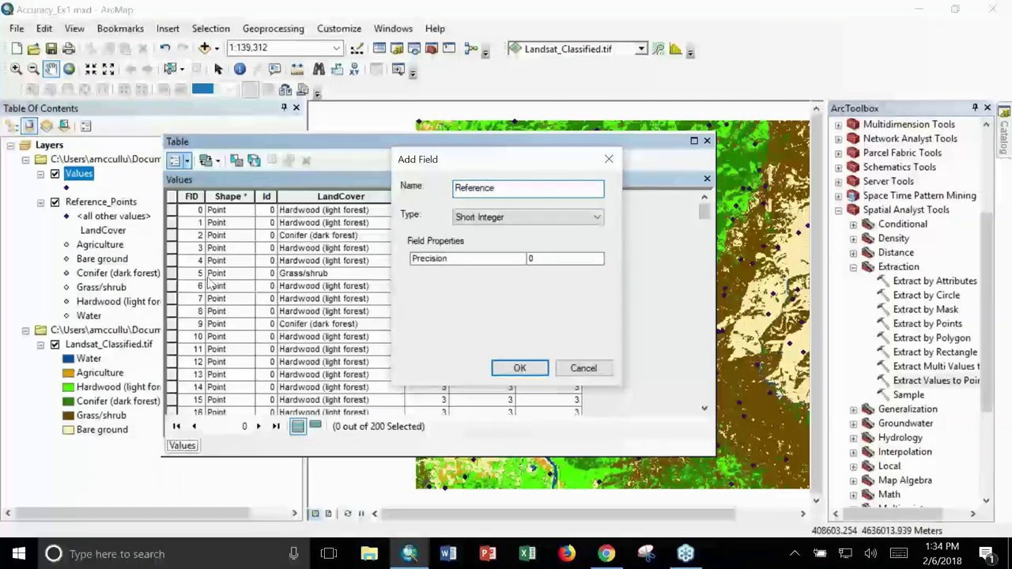
{"action": "left_click", "coordinate": [519, 368]}
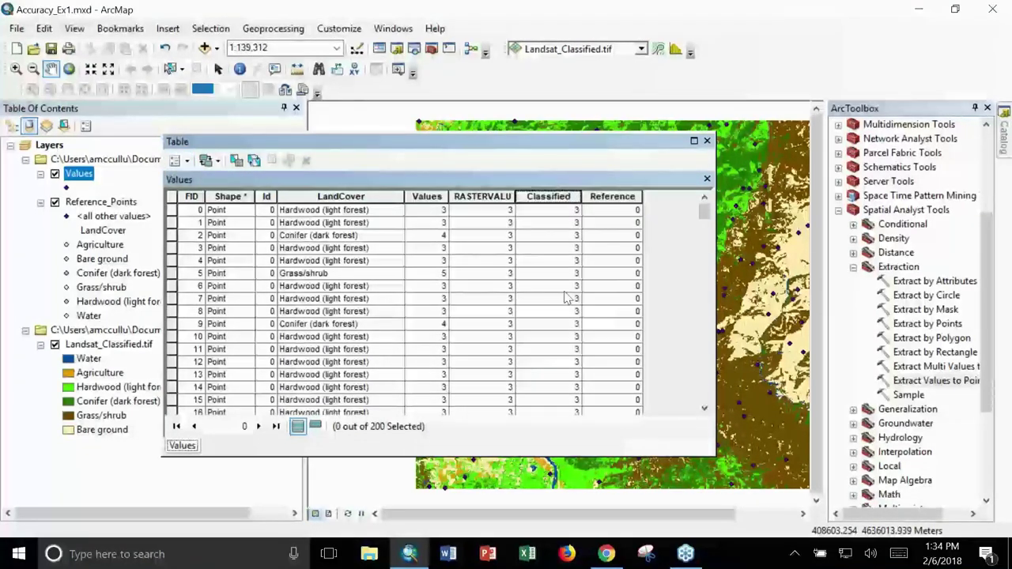
{"action": "right_click", "coordinate": [621, 198]}
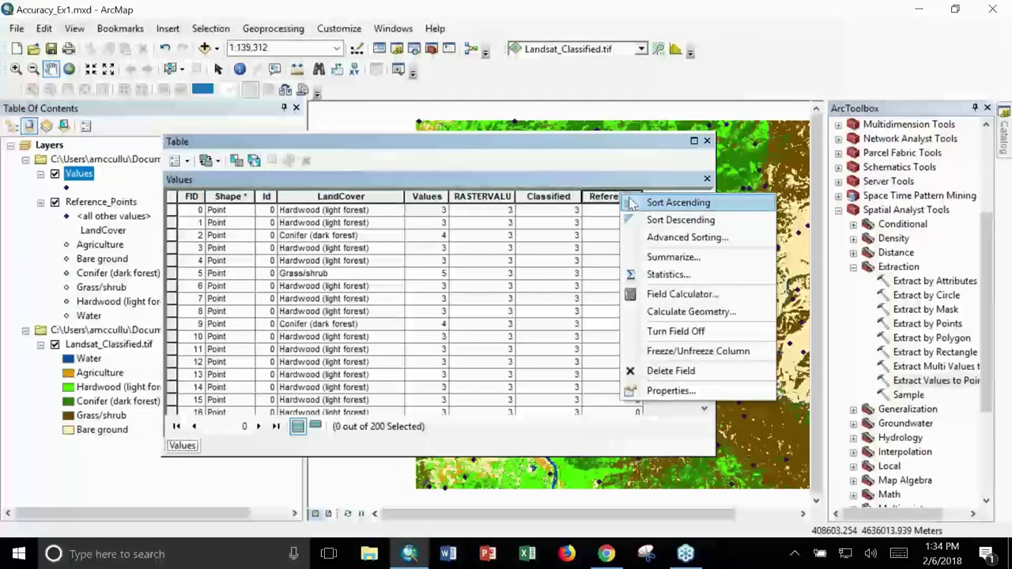
{"action": "left_click", "coordinate": [678, 296]}
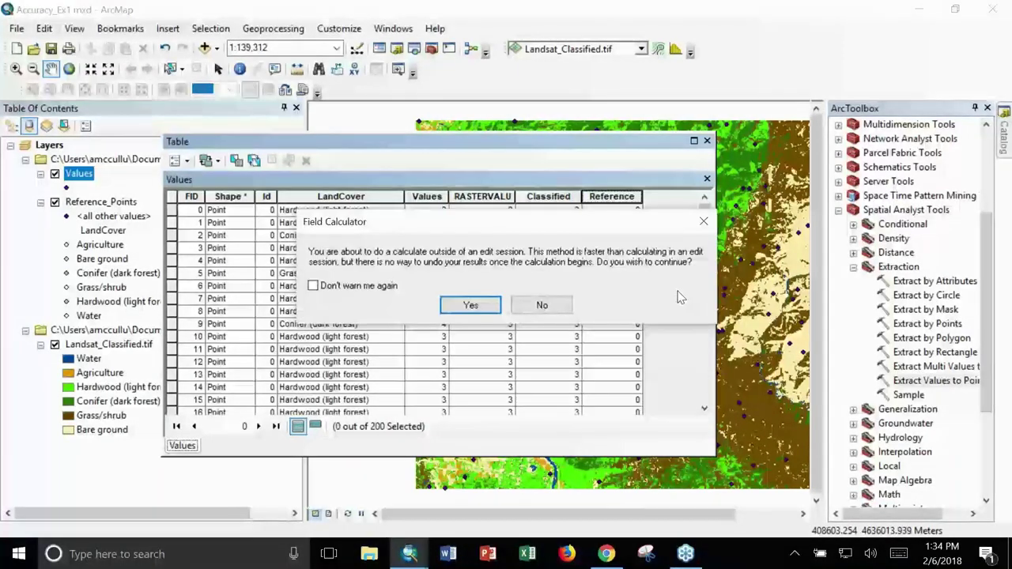
{"action": "left_click", "coordinate": [470, 306]}
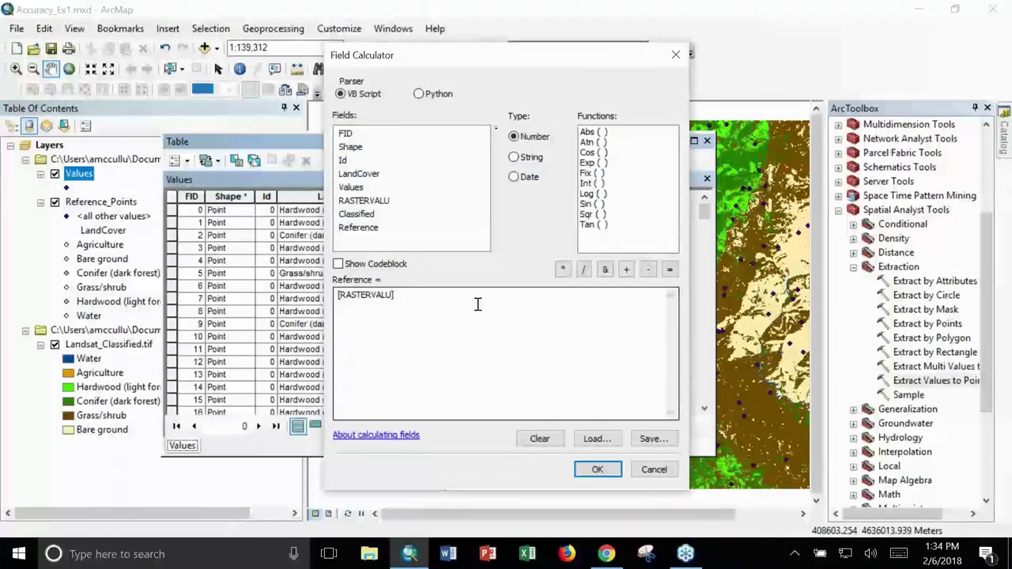
{"action": "left_click", "coordinate": [409, 296]}
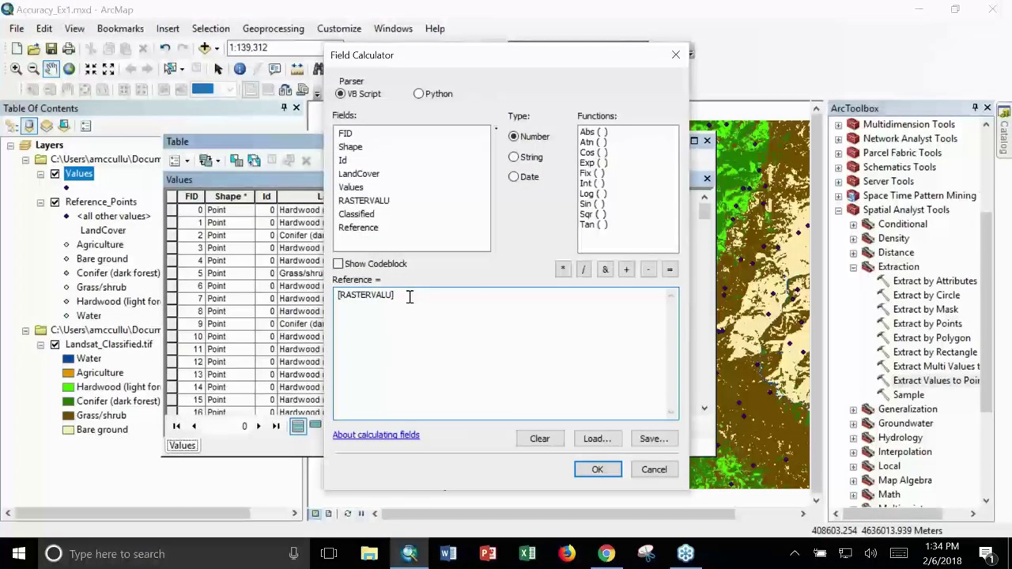
{"action": "left_click_drag", "start_coordinate": [409, 296], "coordinate": [343, 297]}
{"action": "key", "text": "Delete"}
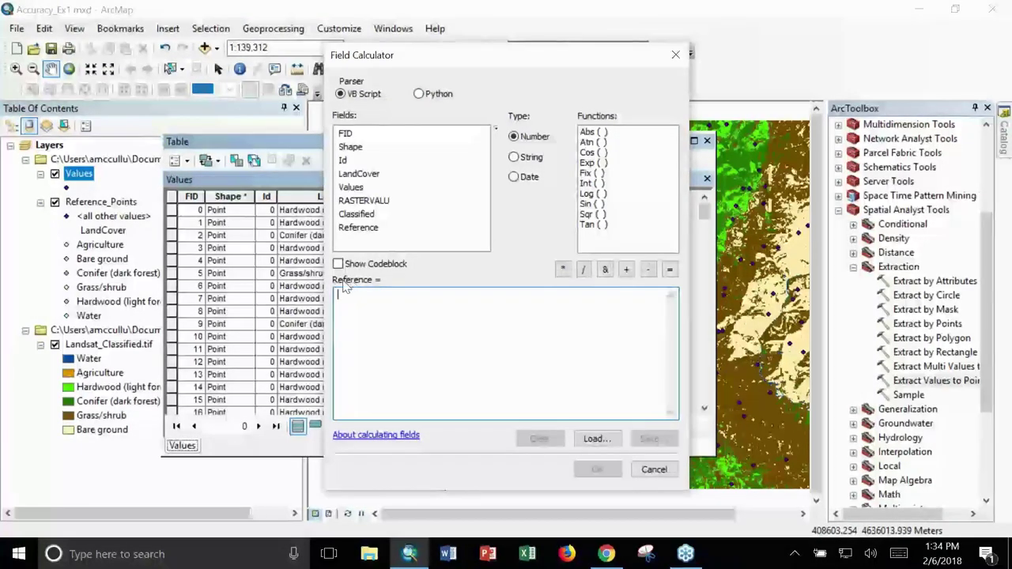
{"action": "double_click", "coordinate": [351, 187]}
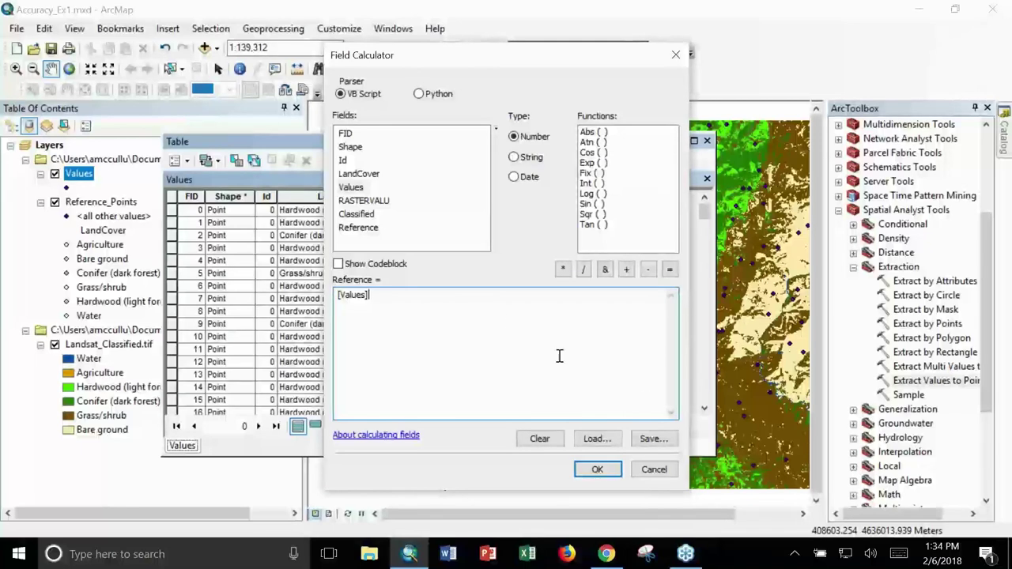
{"action": "left_click", "coordinate": [597, 470]}
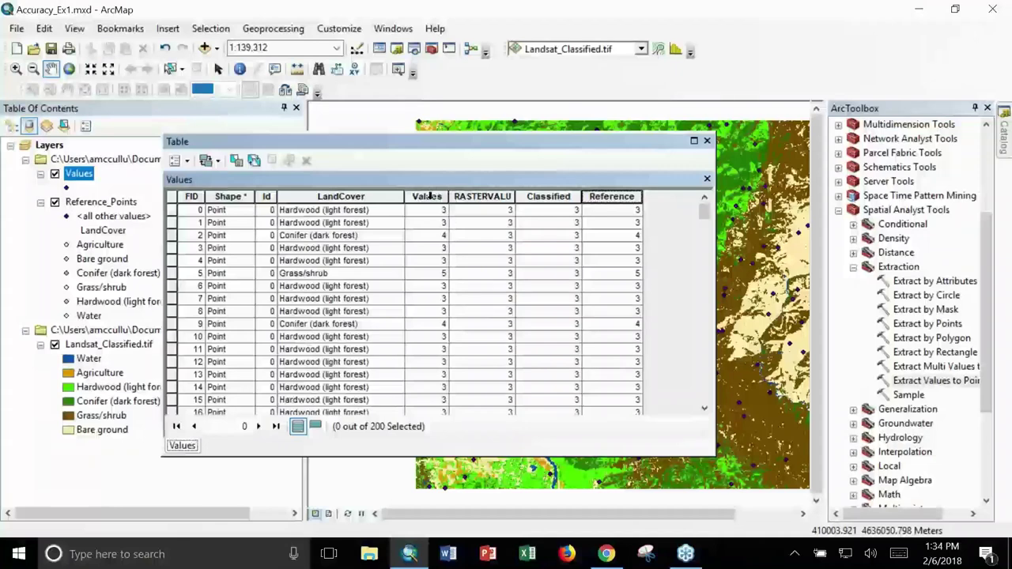
- Delete the Values and RASTERVALU fields from the point table
{"action": "left_click", "coordinate": [427, 196]}
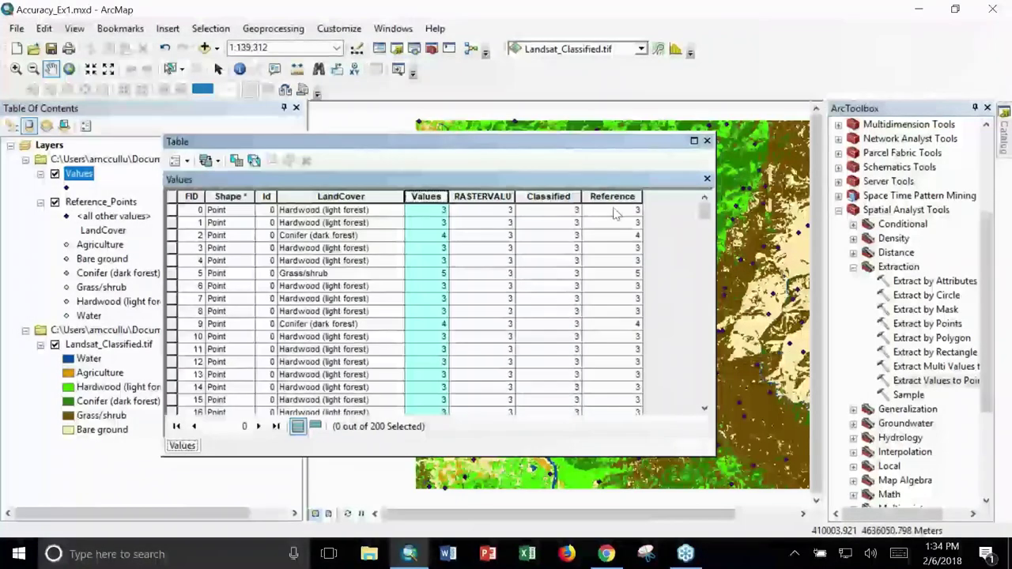
{"action": "right_click", "coordinate": [420, 199]}
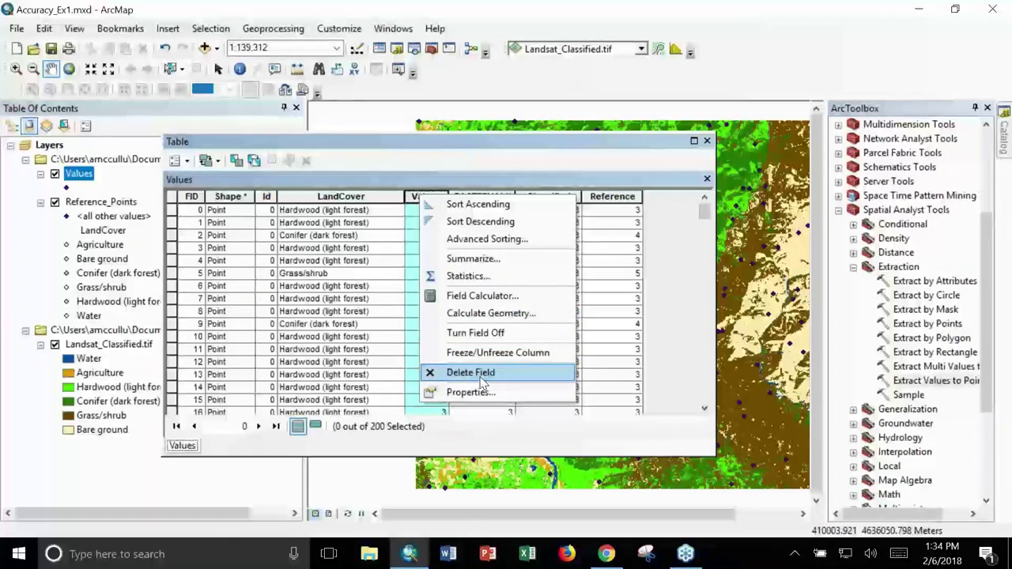
{"action": "left_click", "coordinate": [481, 378]}
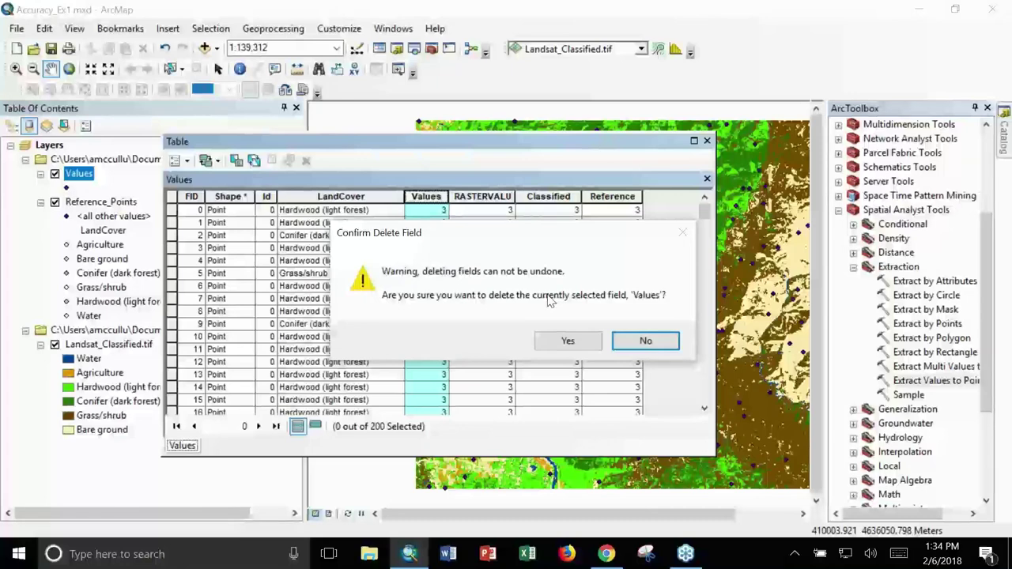
{"action": "left_click", "coordinate": [583, 340]}
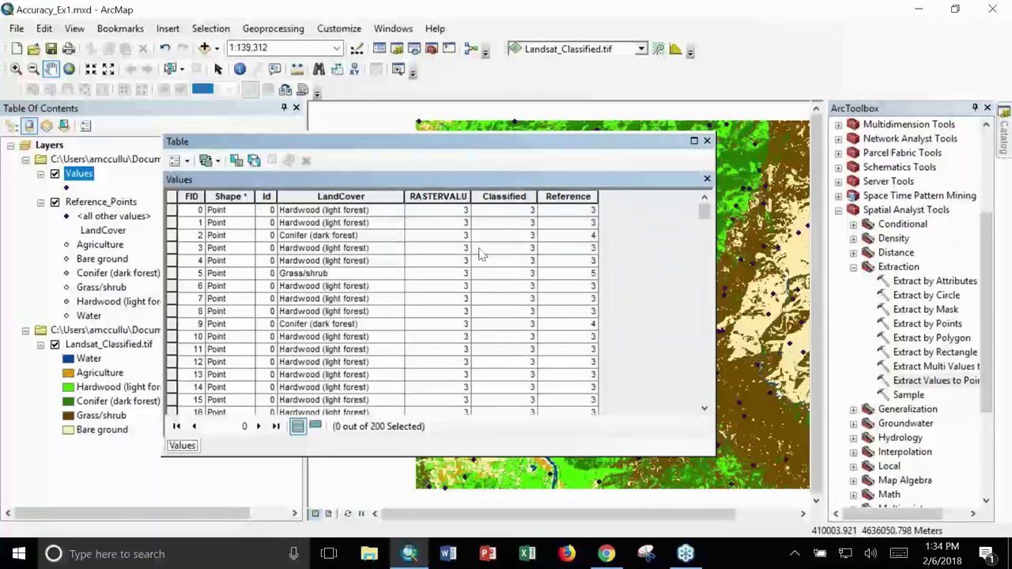
{"action": "right_click", "coordinate": [438, 192]}
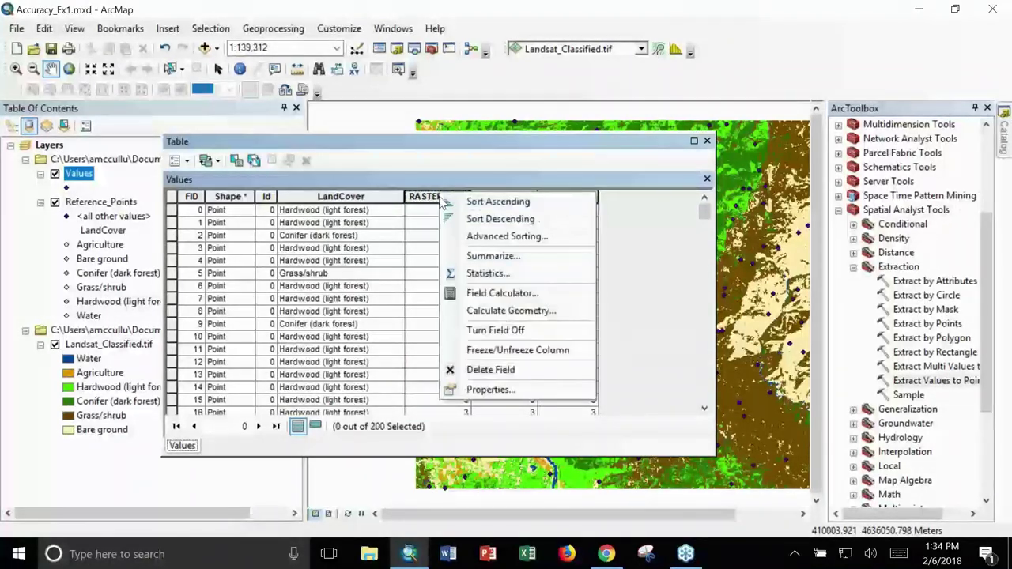
{"action": "left_click", "coordinate": [490, 370]}
{"action": "left_click", "coordinate": [545, 353]}
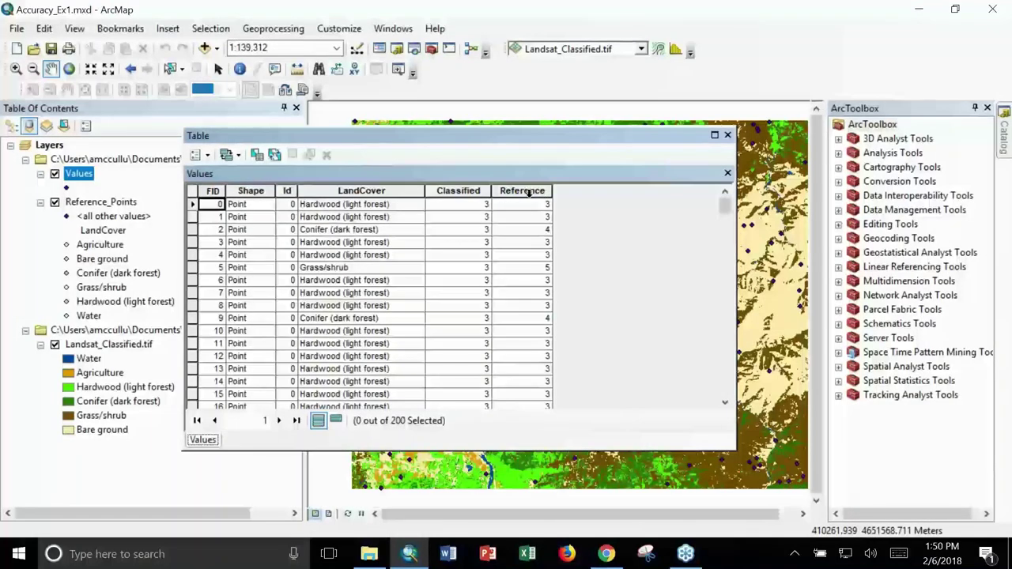
- Sort the table ascending on the Reference field and scroll through the ordered rows
{"action": "left_click", "coordinate": [528, 188]}
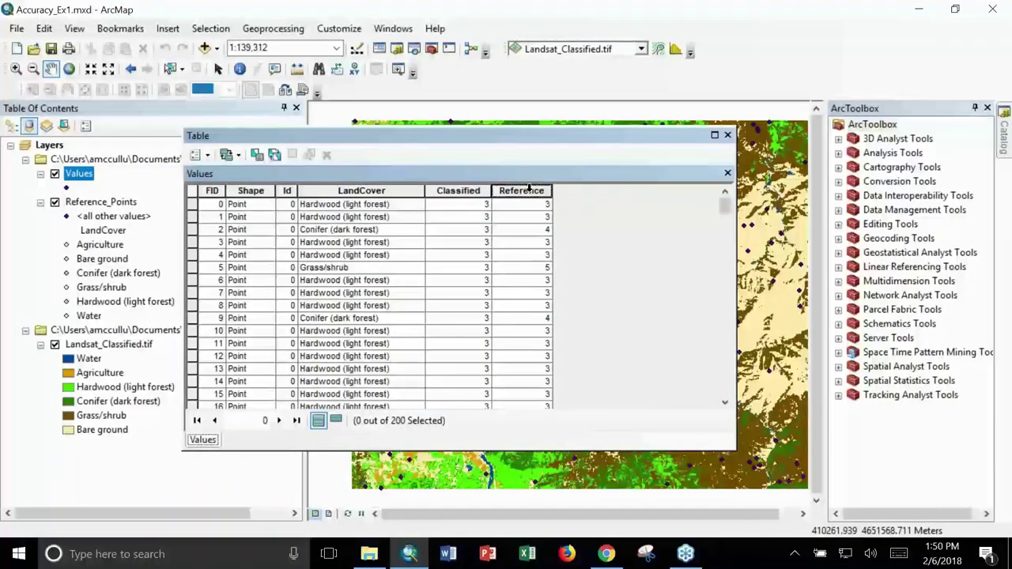
{"action": "right_click", "coordinate": [529, 189]}
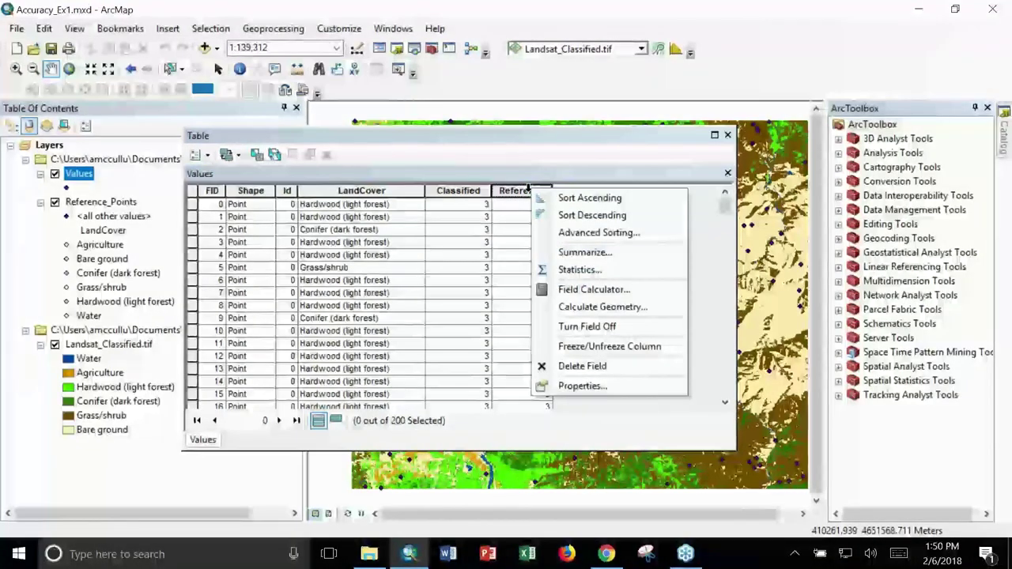
{"action": "left_click", "coordinate": [566, 198]}
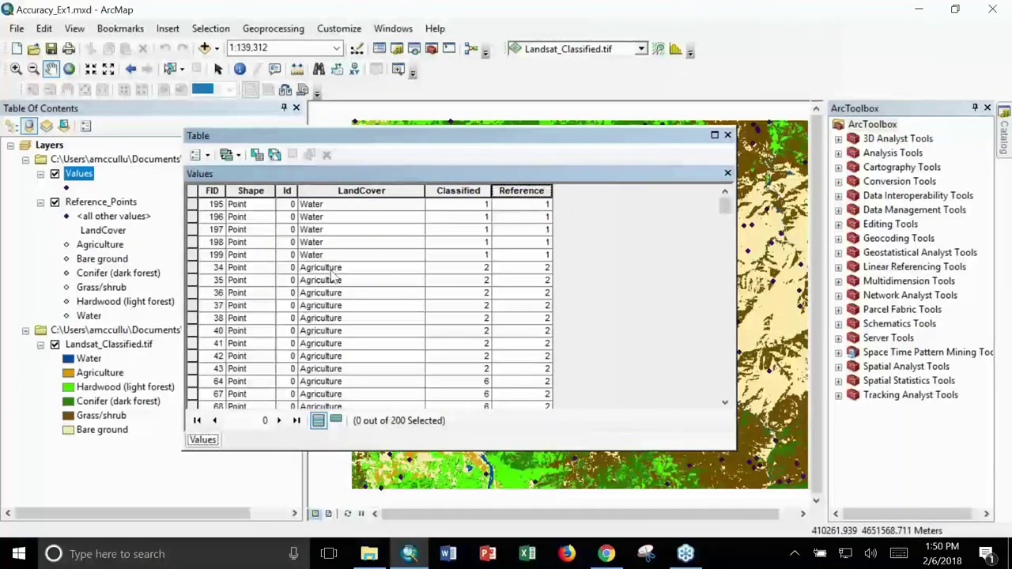
{"action": "mouse_move", "coordinate": [725, 207]}
{"action": "left_mouse_down"}
{"action": "mouse_move", "coordinate": [729, 221]}
{"action": "mouse_move", "coordinate": [739, 202]}
{"action": "left_mouse_up"}
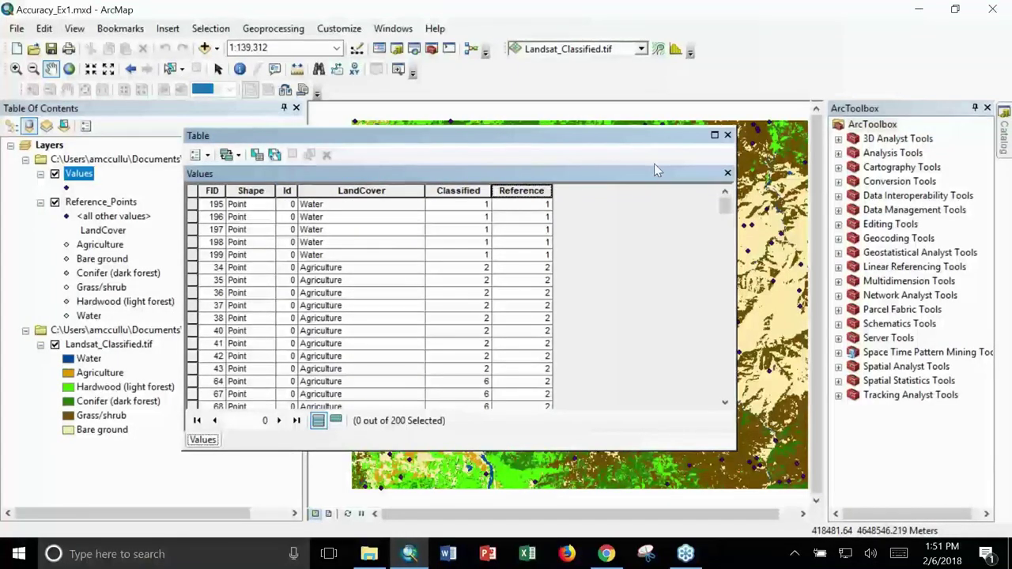
- Close the attribute table and launch Frequency from Analysis Tools > Statistics
{"action": "left_click", "coordinate": [727, 135]}
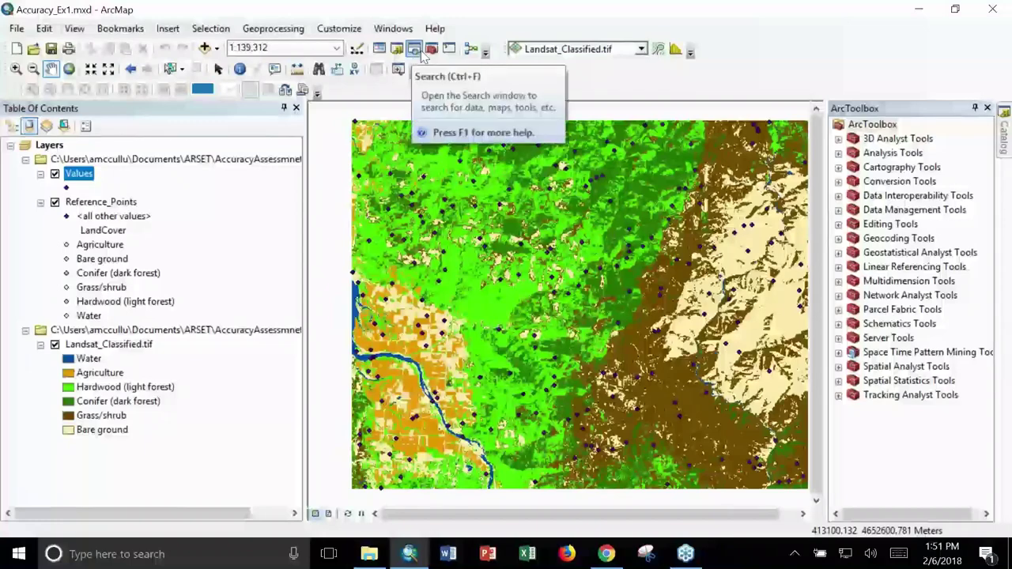
{"action": "left_click", "coordinate": [839, 153]}
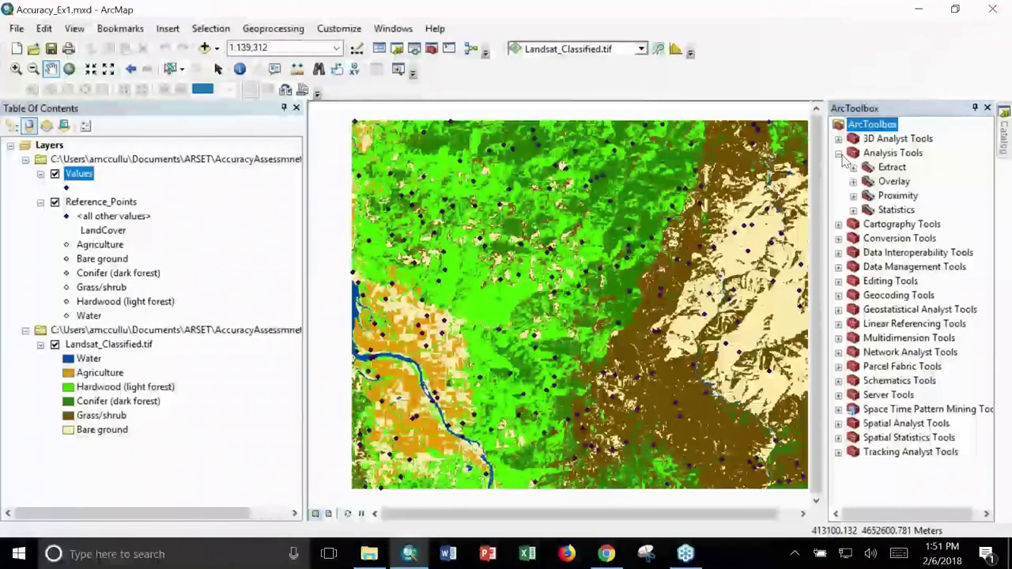
{"action": "left_click", "coordinate": [854, 210]}
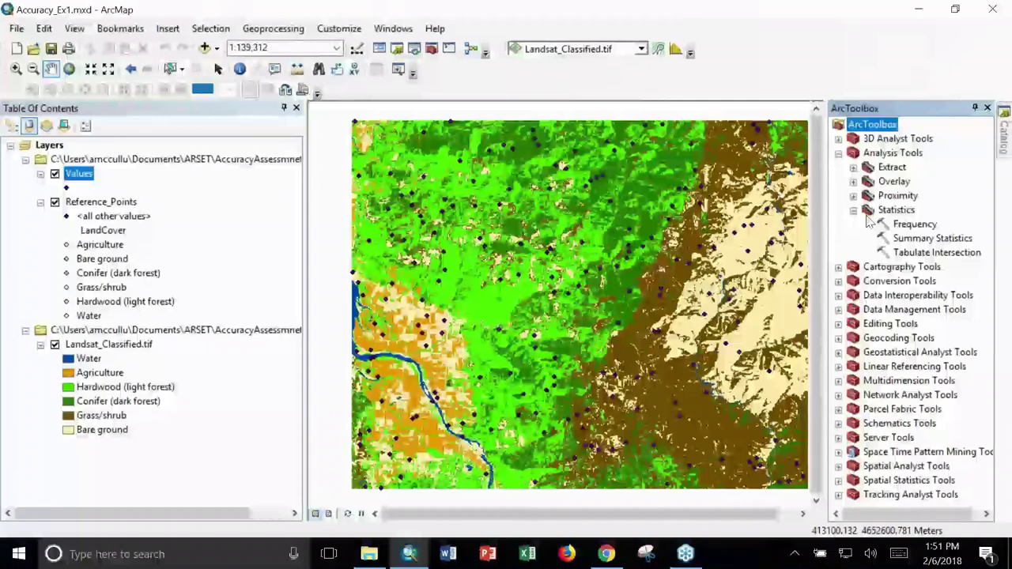
{"action": "left_click", "coordinate": [906, 228]}
{"action": "double_click", "coordinate": [907, 226]}
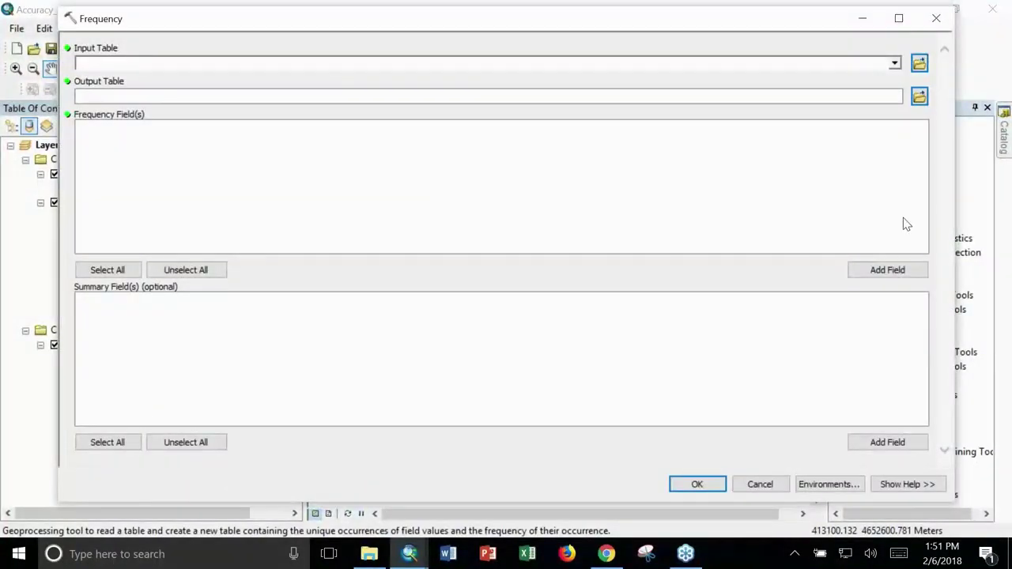
- Run Frequency on Values with Classified and Reference fields, saving Frequency_Table.dbf
{"action": "left_click", "coordinate": [894, 63]}
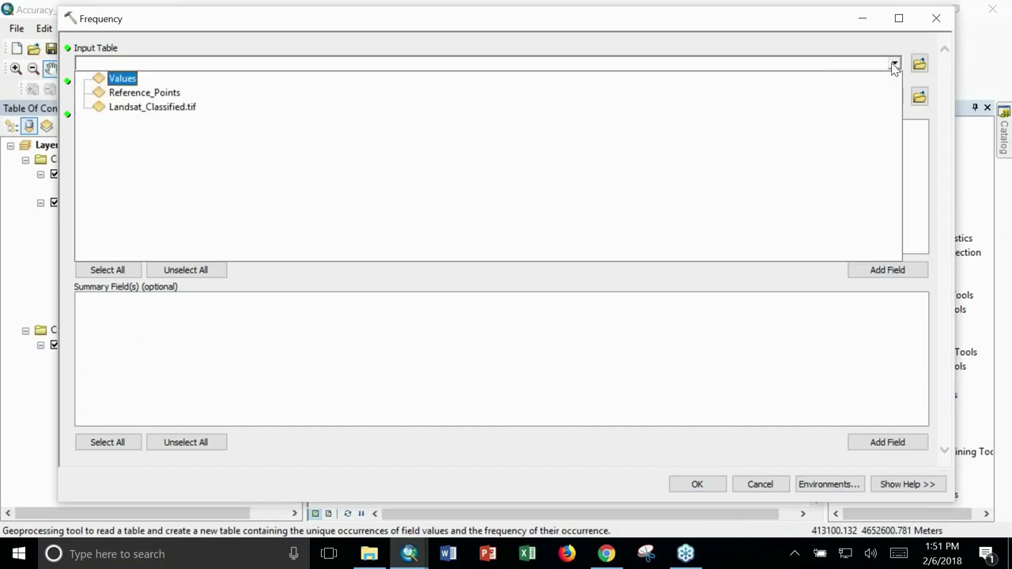
{"action": "left_click", "coordinate": [119, 80]}
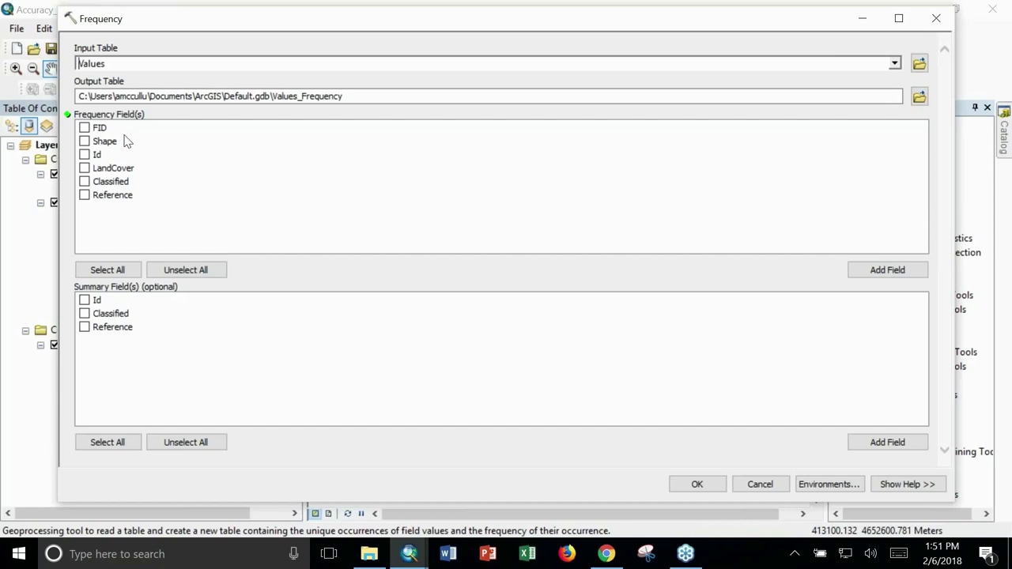
{"action": "left_click", "coordinate": [920, 96]}
{"action": "left_click", "coordinate": [540, 292]}
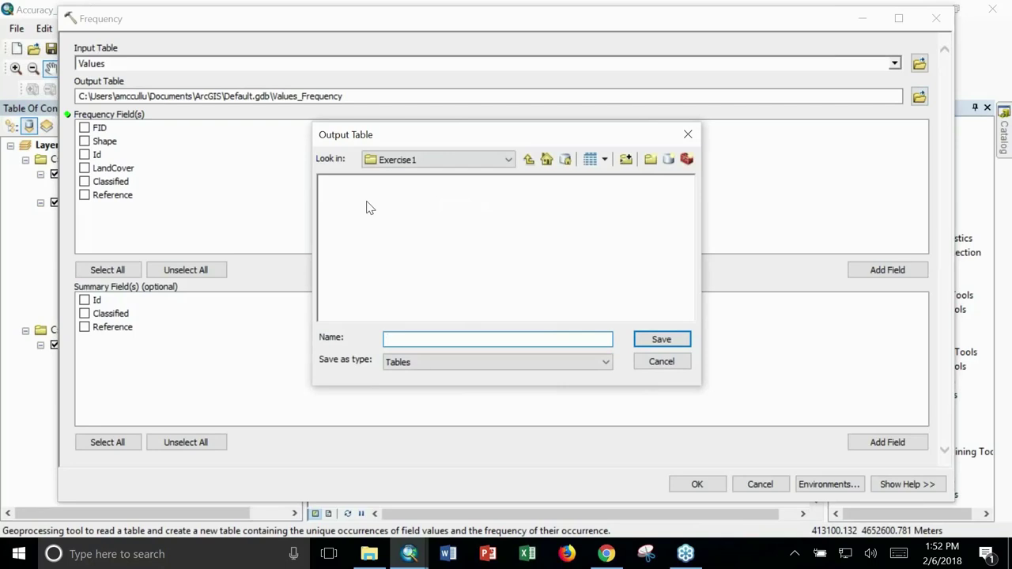
{"action": "type", "text": "Frequency_Table.dbf"}
{"action": "left_click", "coordinate": [667, 339]}
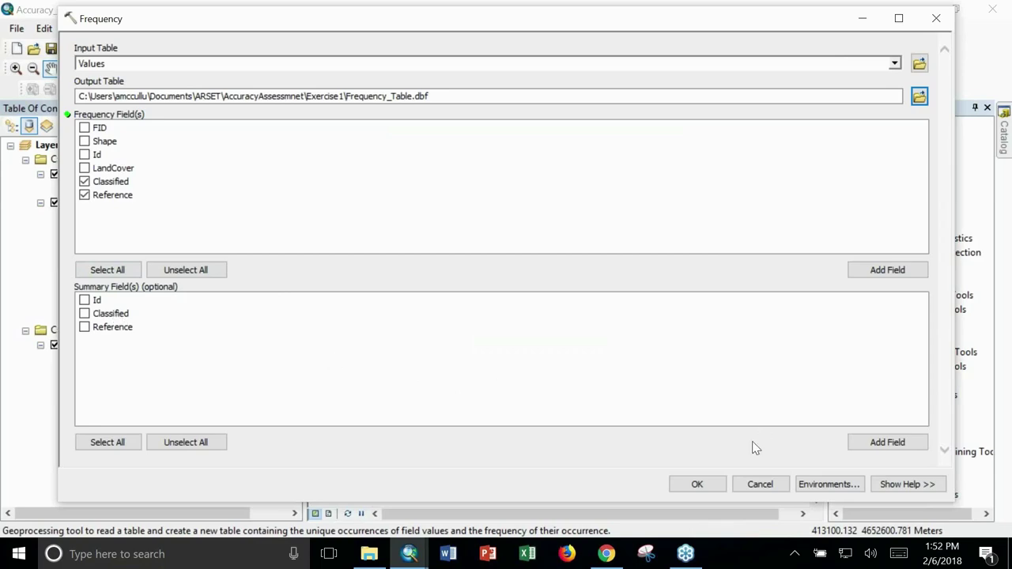
{"action": "left_click", "coordinate": [706, 484]}
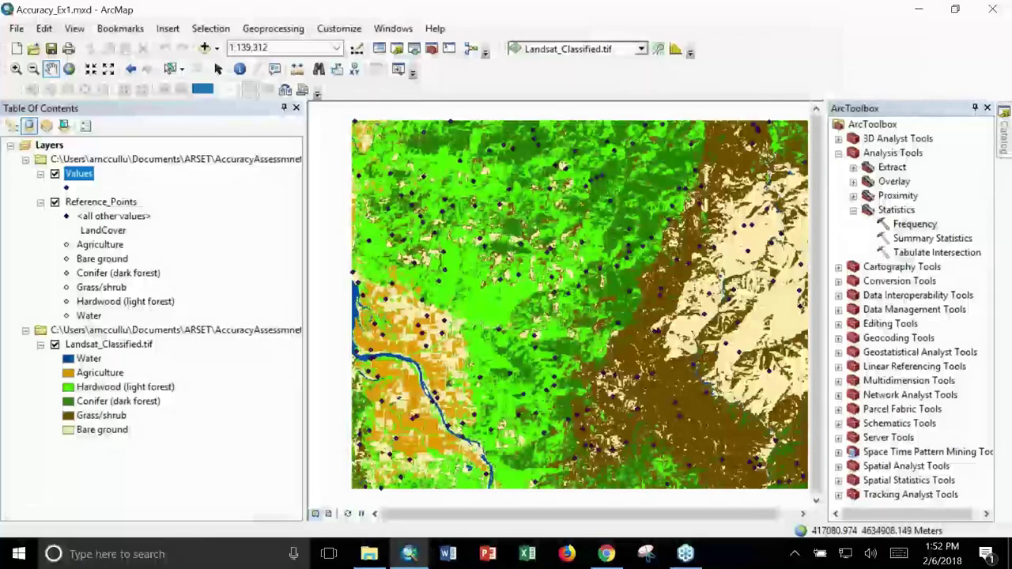
- Open Frequency_Table to view the count for each Classified–Reference pair
{"action": "key", "text": "Delete"}
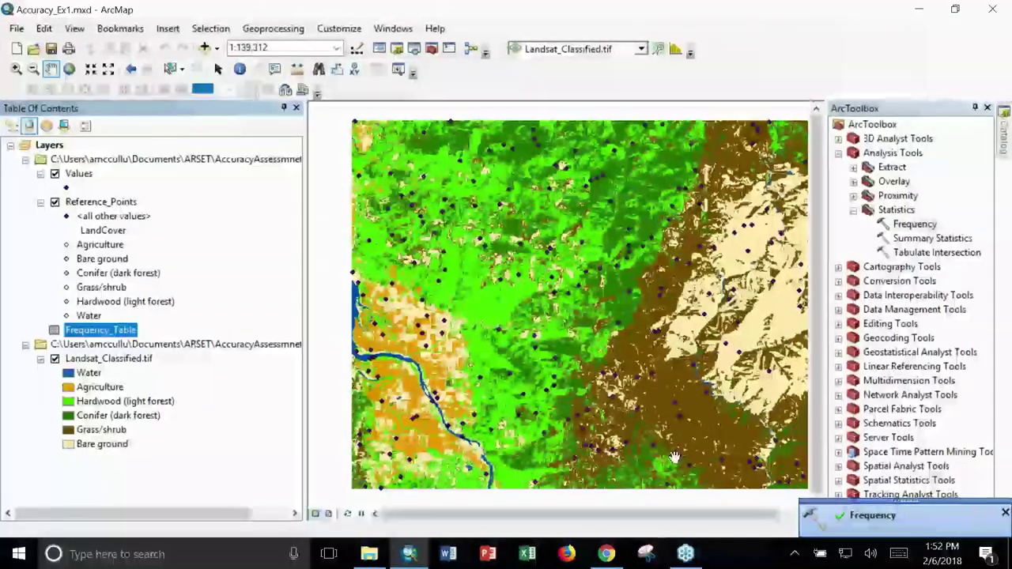
{"action": "right_click", "coordinate": [111, 335]}
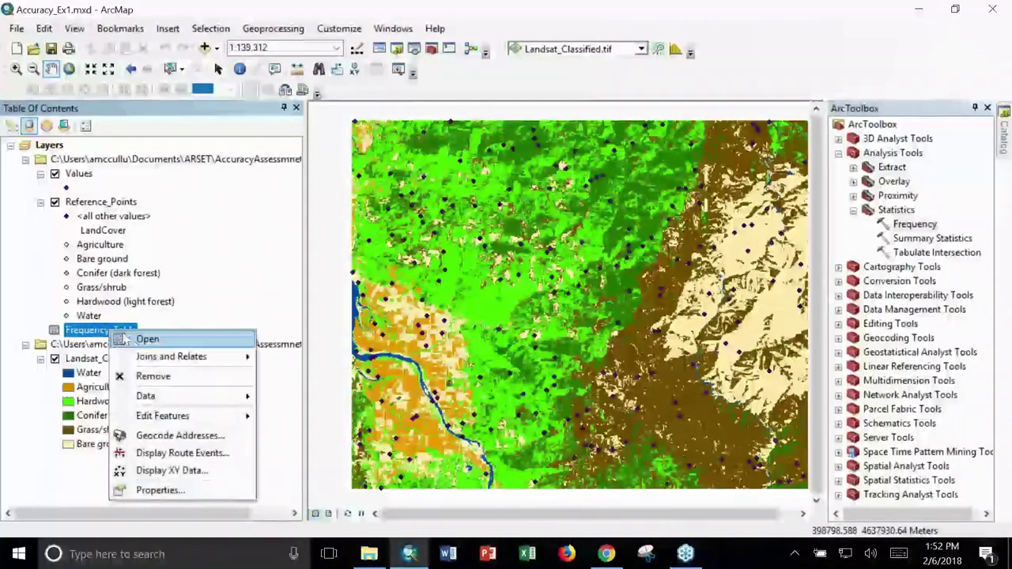
{"action": "left_click", "coordinate": [147, 338]}
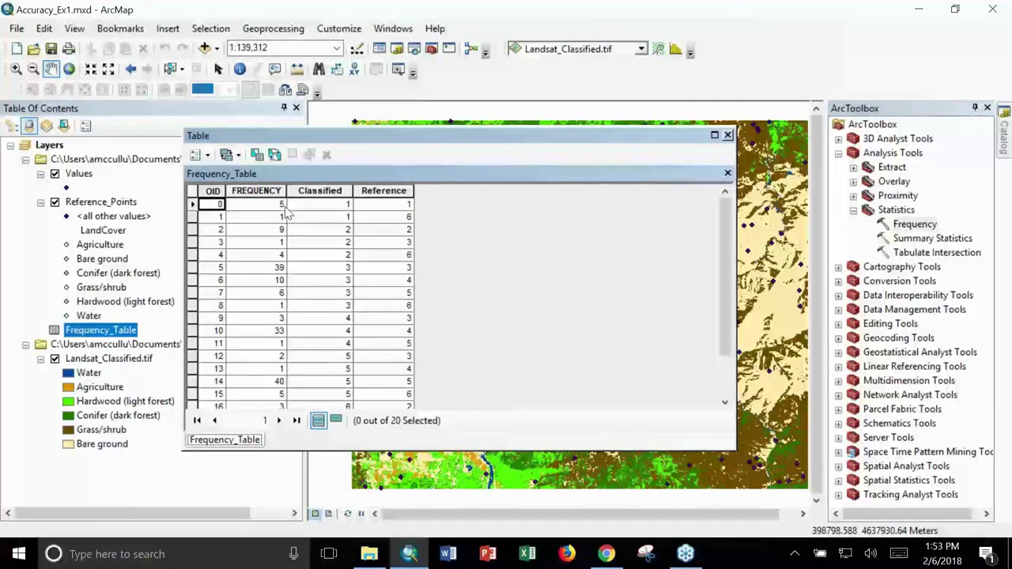
- Close the frequency table and launch Pivot Table from Data Management Tools > Table
{"action": "left_click", "coordinate": [728, 136]}
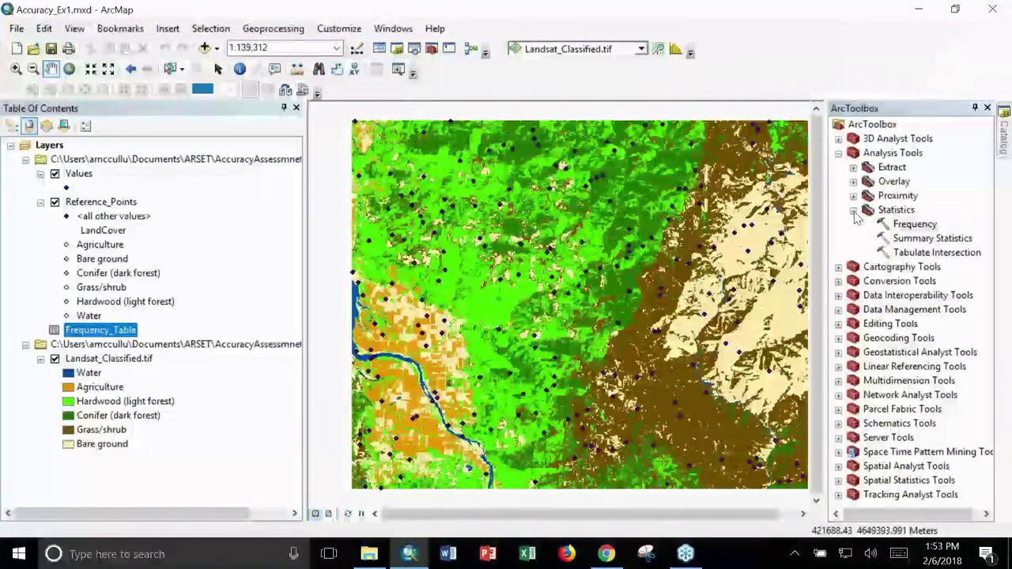
{"action": "left_click", "coordinate": [853, 211]}
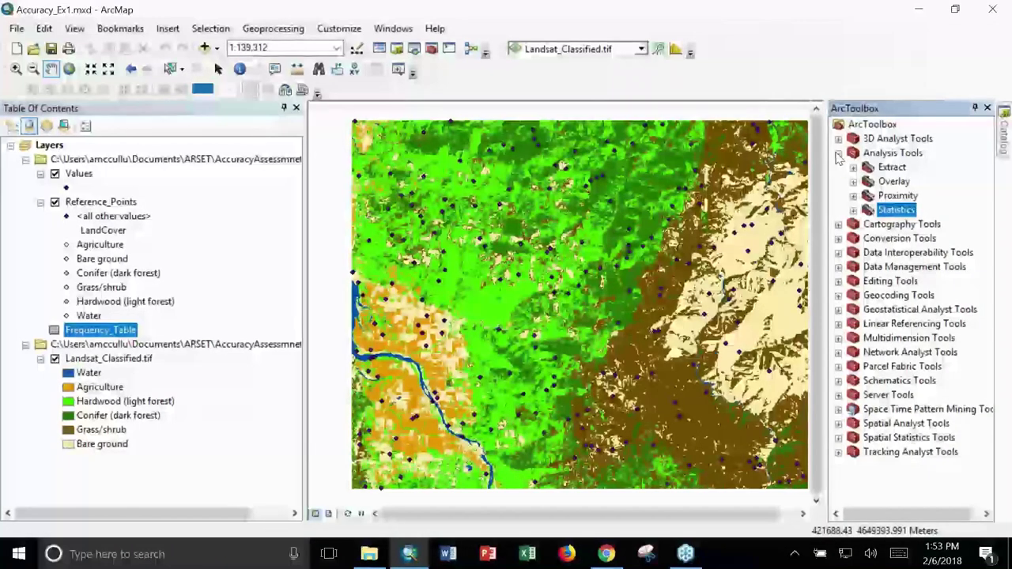
{"action": "left_click", "coordinate": [839, 152]}
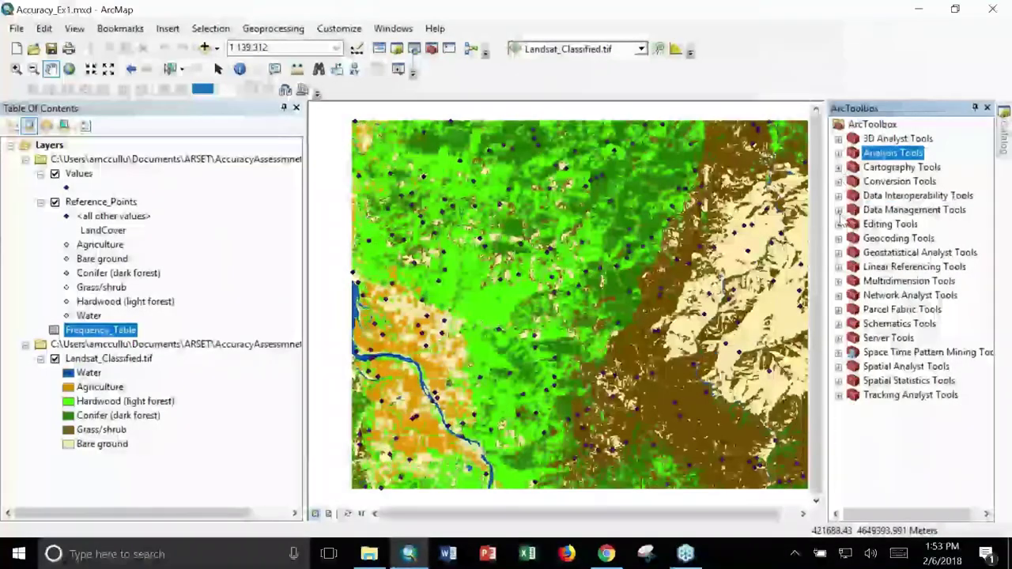
{"action": "left_click", "coordinate": [838, 209]}
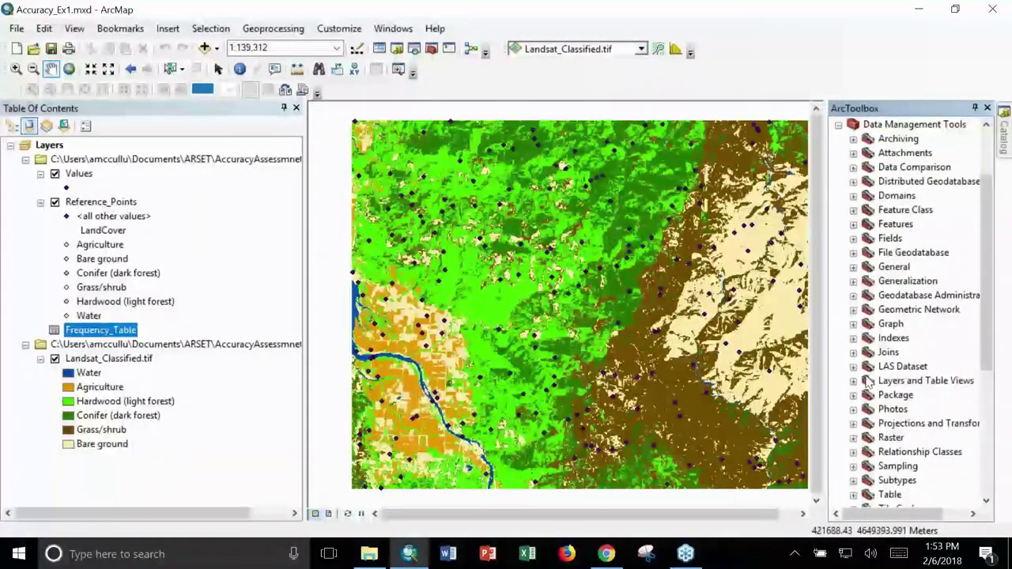
{"action": "left_click", "coordinate": [854, 494]}
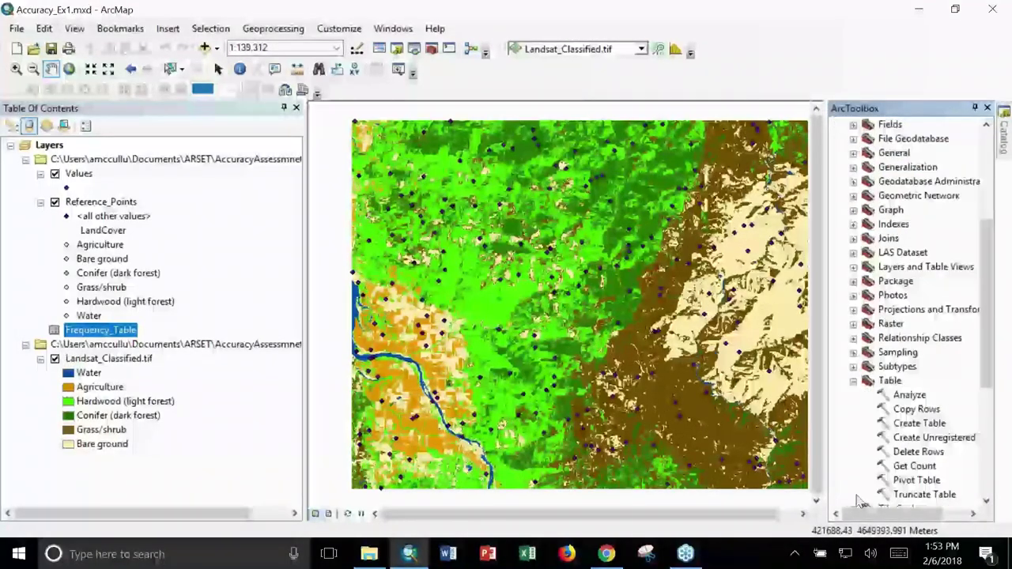
{"action": "left_click", "coordinate": [916, 480]}
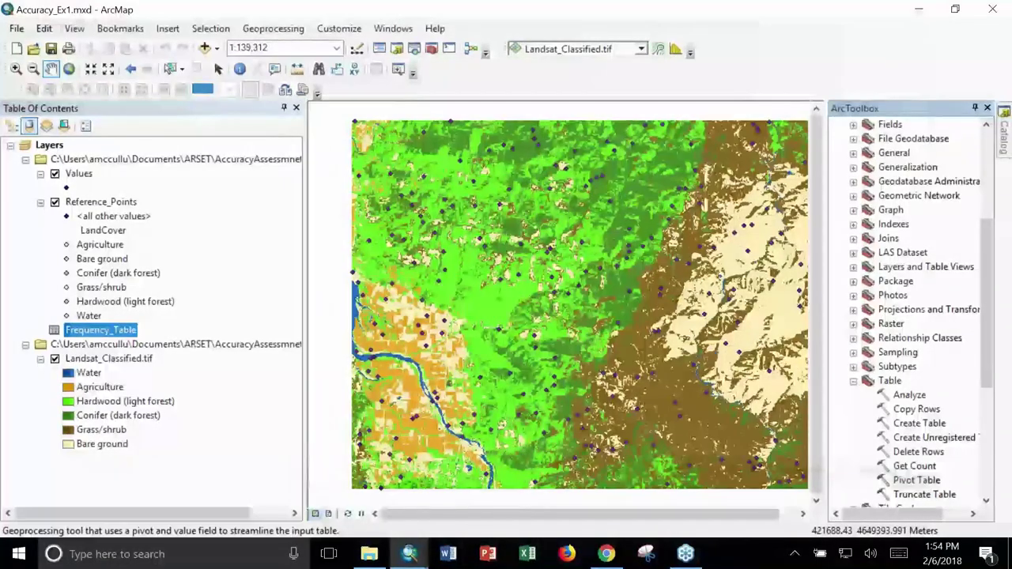
{"action": "double_click", "coordinate": [917, 479]}
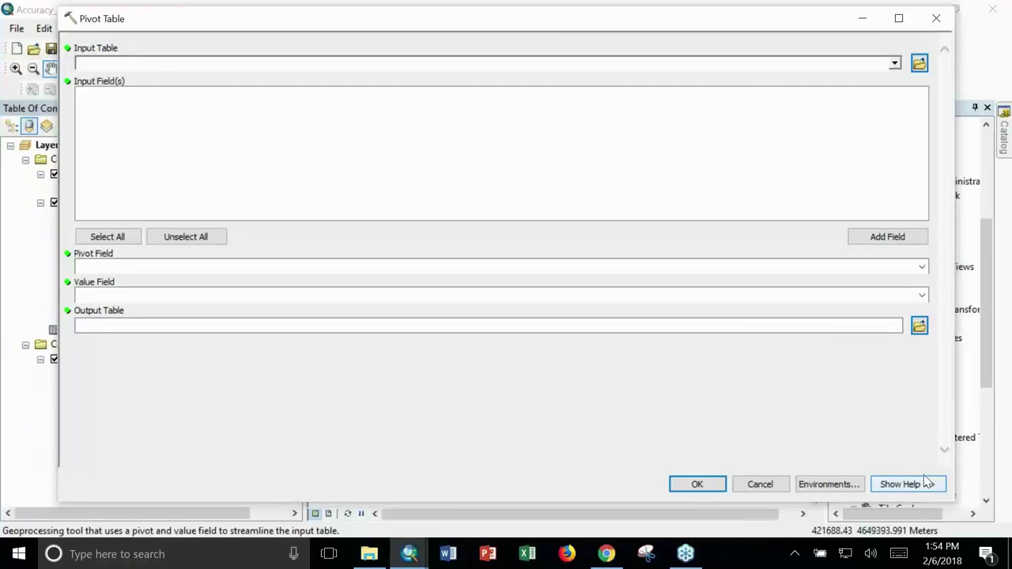
- Use Frequency_Table as input, with Classified as the row field and Reference as the pivot field
{"action": "left_click", "coordinate": [895, 64]}
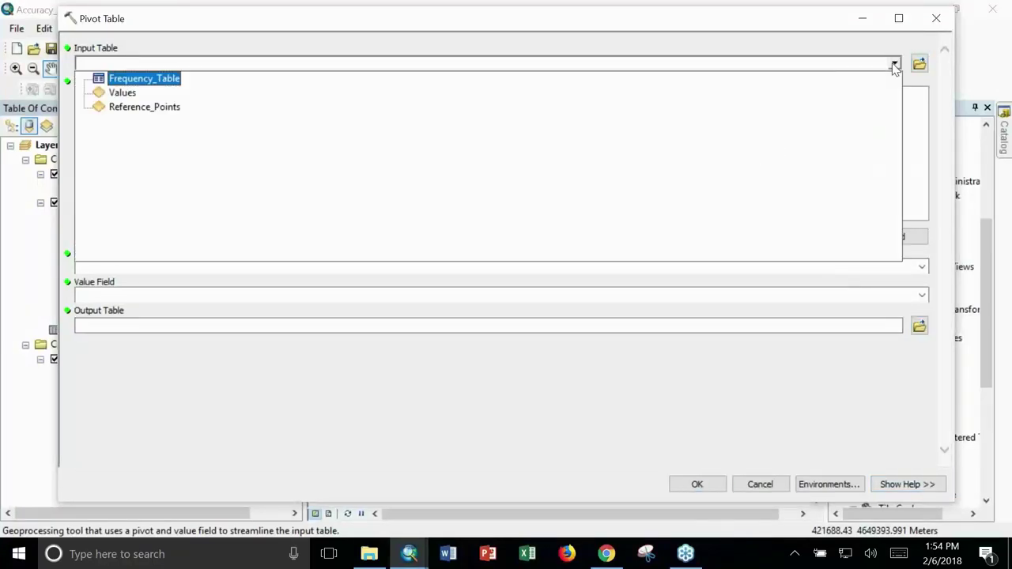
{"action": "left_click", "coordinate": [167, 82]}
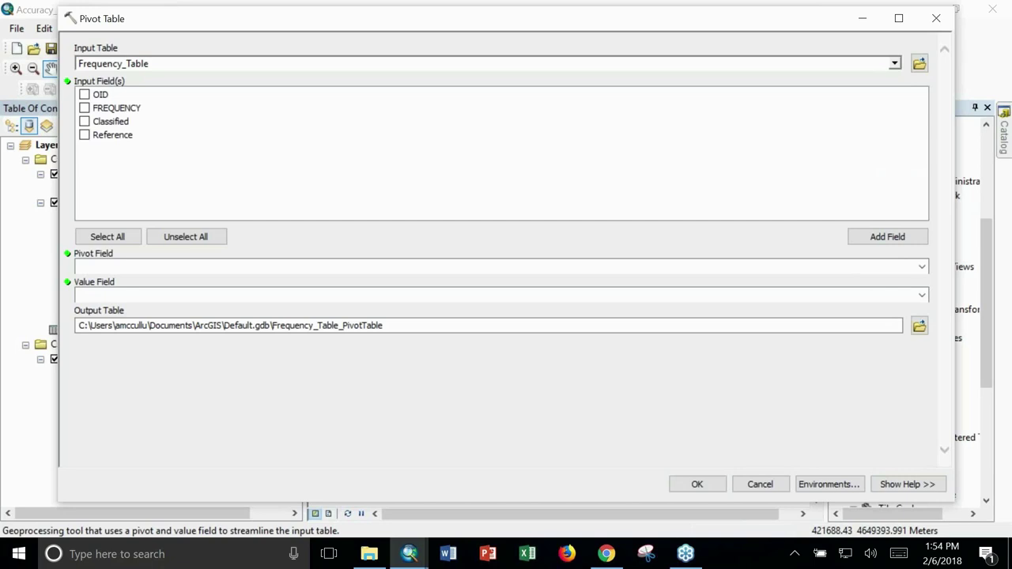
{"action": "left_click", "coordinate": [84, 122]}
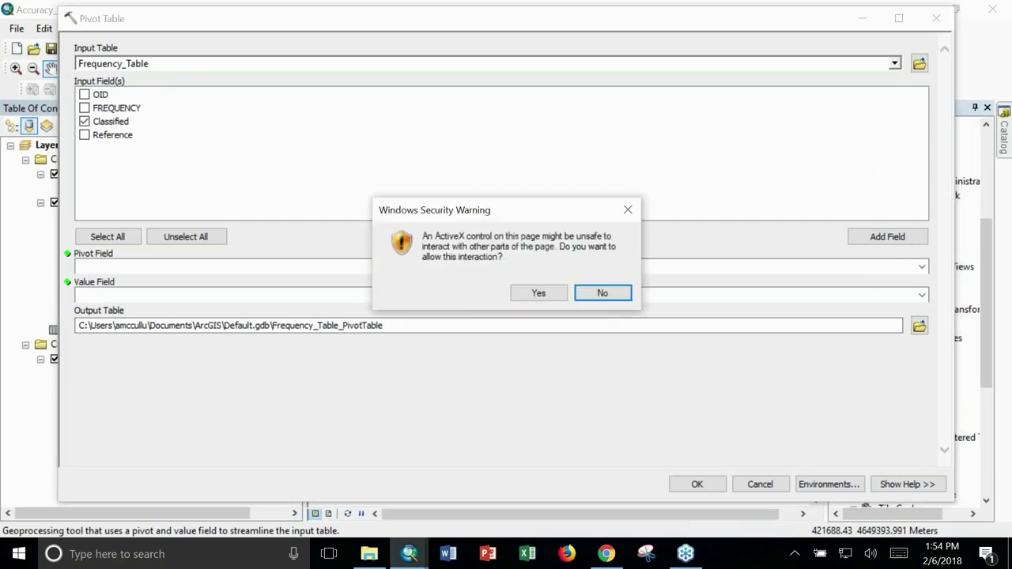
{"action": "left_click", "coordinate": [538, 293]}
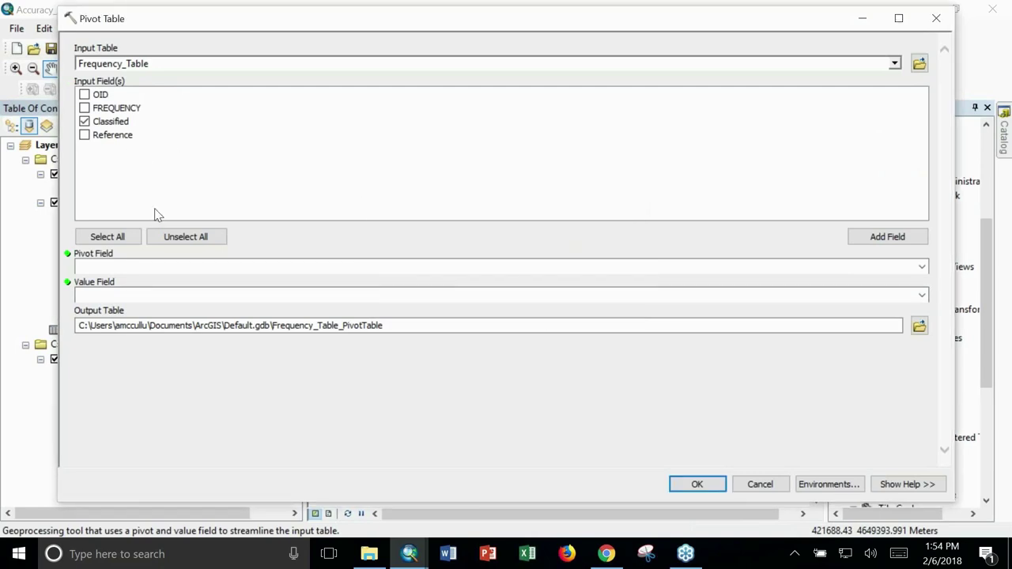
{"action": "left_click", "coordinate": [922, 266]}
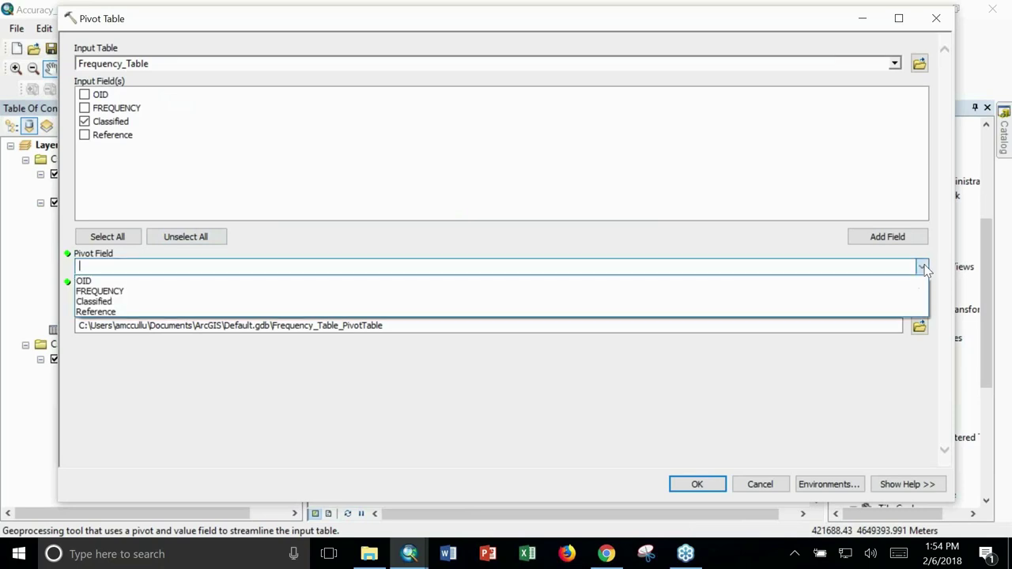
{"action": "left_click", "coordinate": [564, 313]}
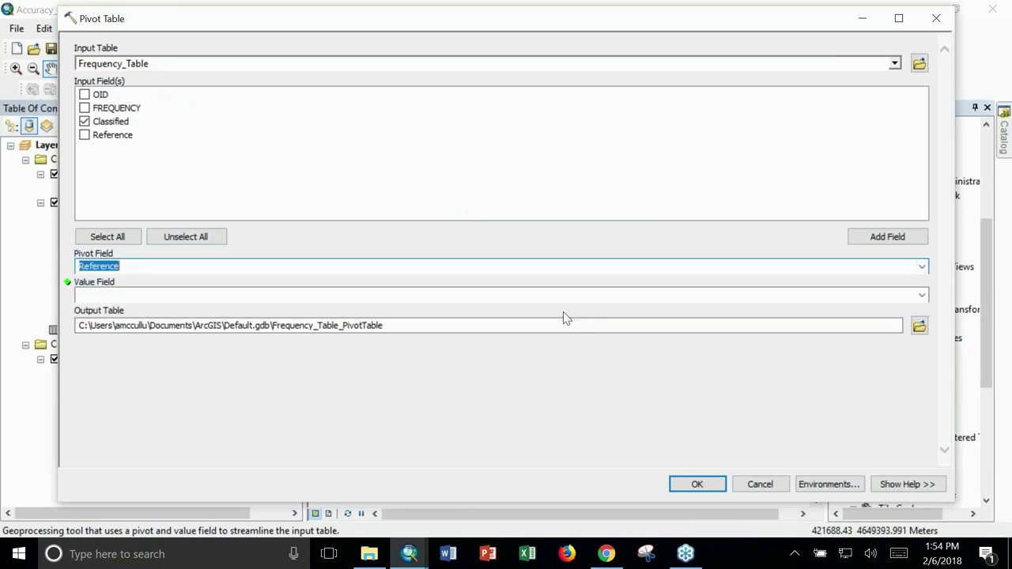
- Use FREQUENCY as the value field and set the output to Error_Matrix.dbf in Exercise1
{"action": "left_click", "coordinate": [728, 293]}
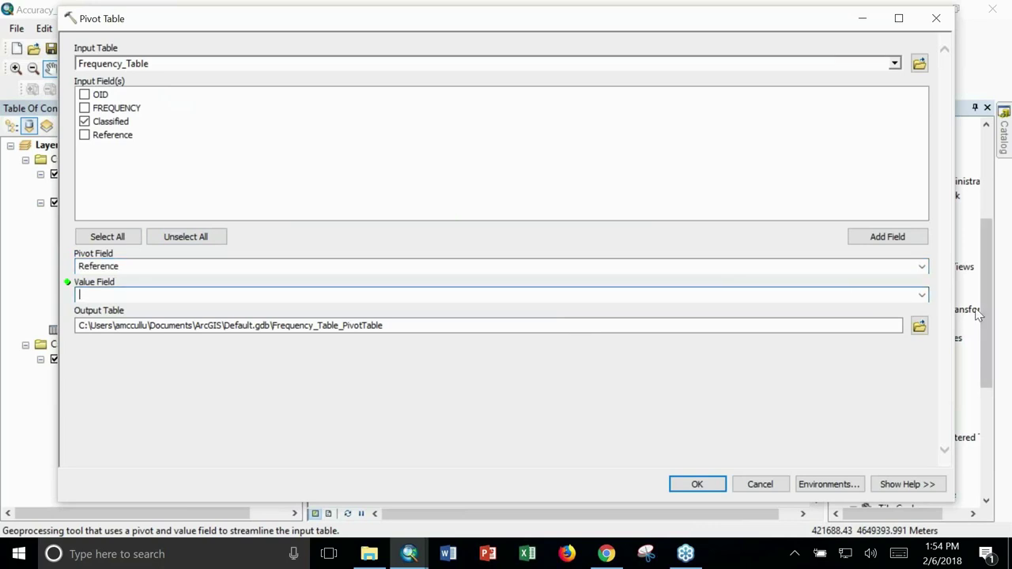
{"action": "left_click", "coordinate": [922, 296]}
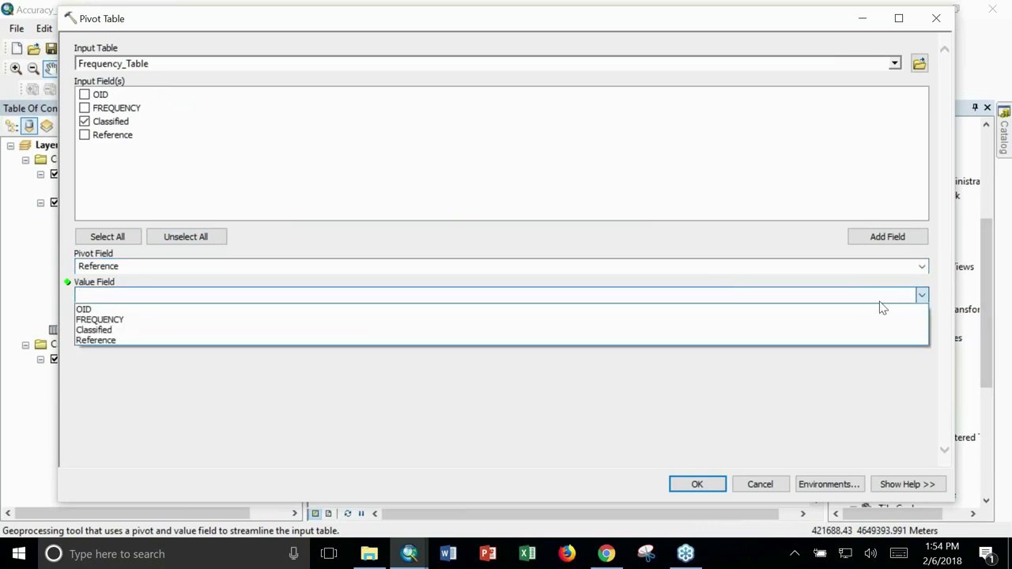
{"action": "left_click", "coordinate": [589, 327]}
{"action": "left_click", "coordinate": [573, 292]}
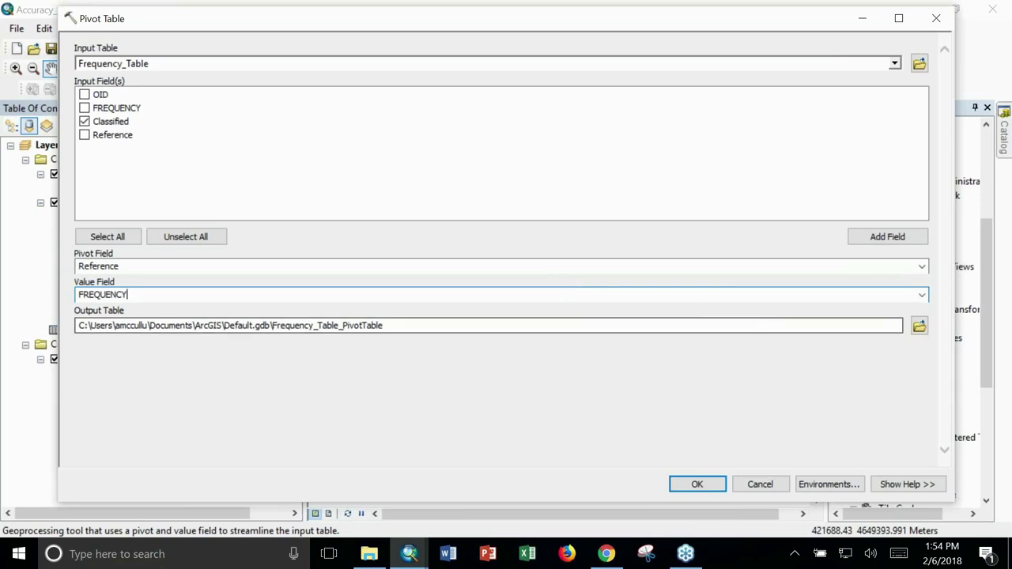
{"action": "left_click", "coordinate": [919, 326]}
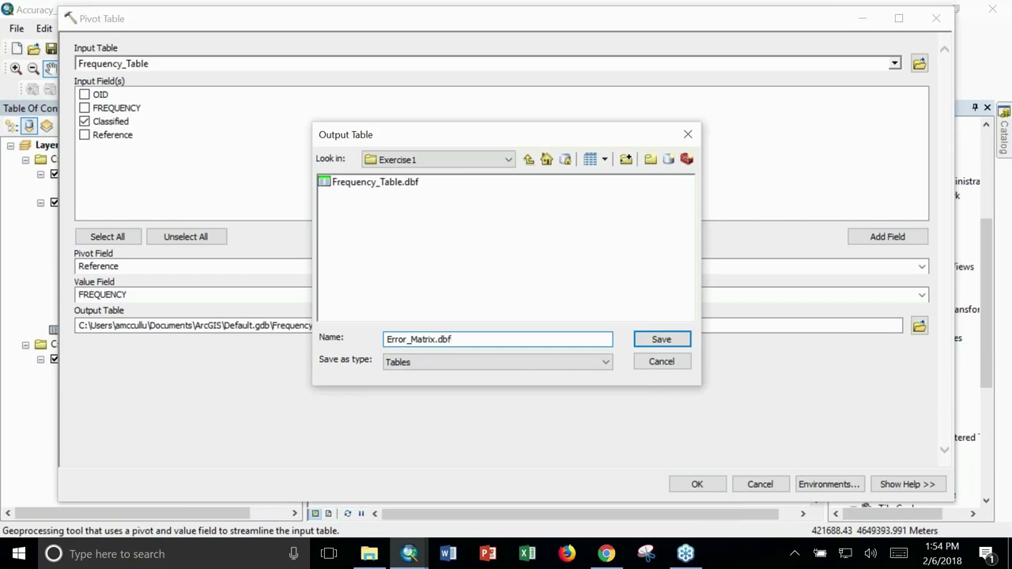
{"action": "left_click", "coordinate": [647, 343]}
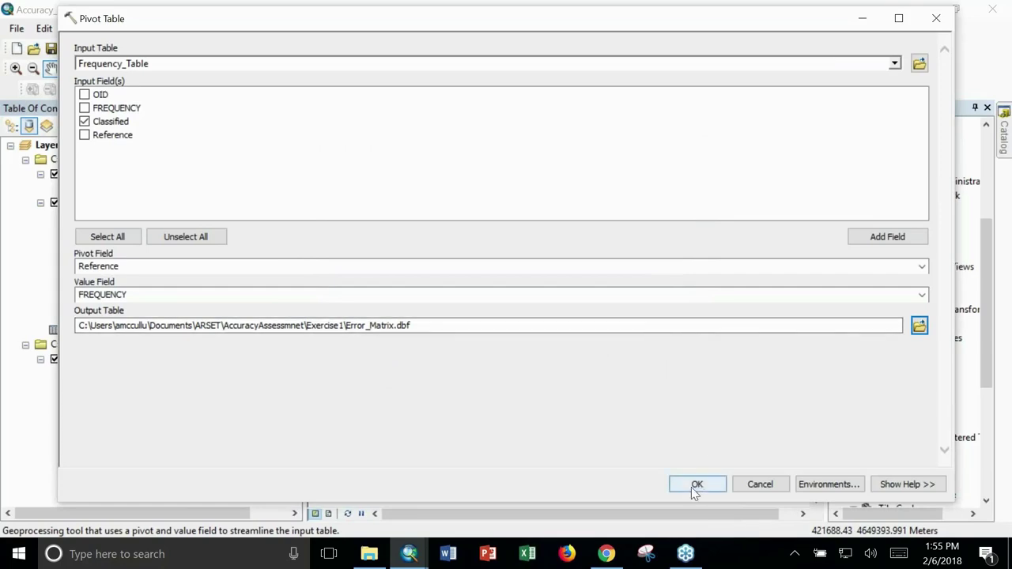
- Run the pivot and open the resulting Error_Matrix table
{"action": "left_click", "coordinate": [695, 485]}
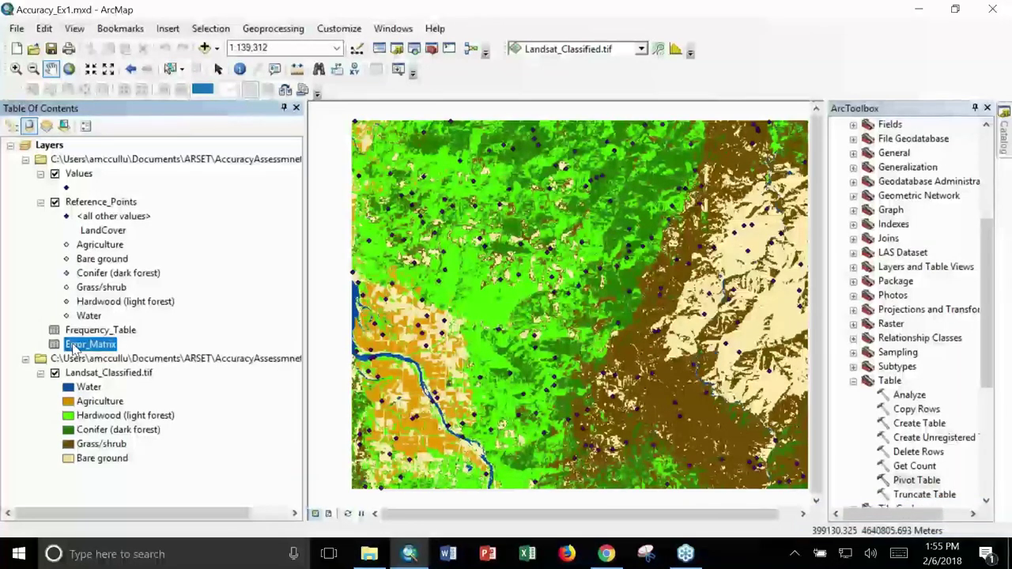
{"action": "right_click", "coordinate": [74, 349]}
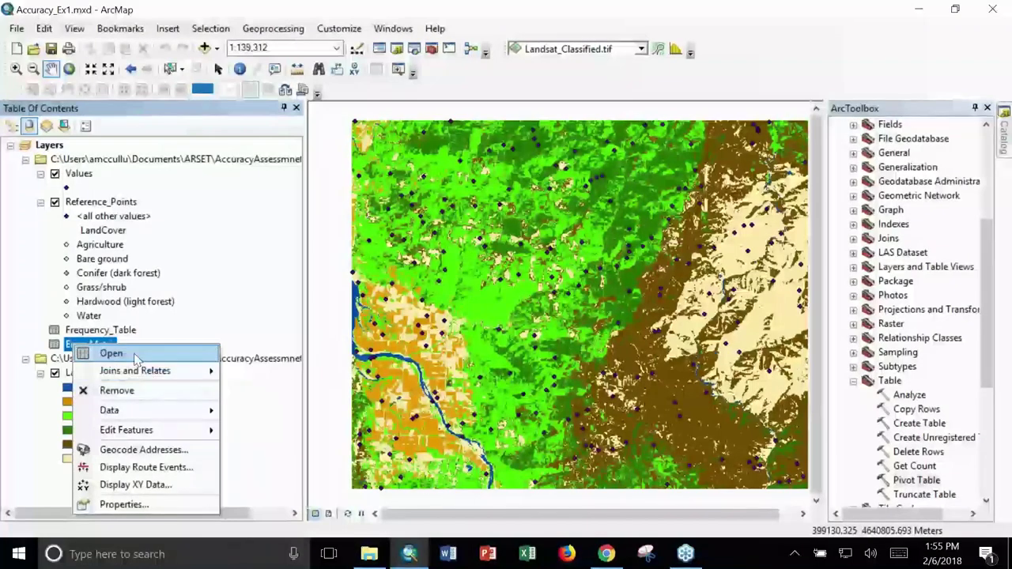
{"action": "left_click", "coordinate": [115, 353]}
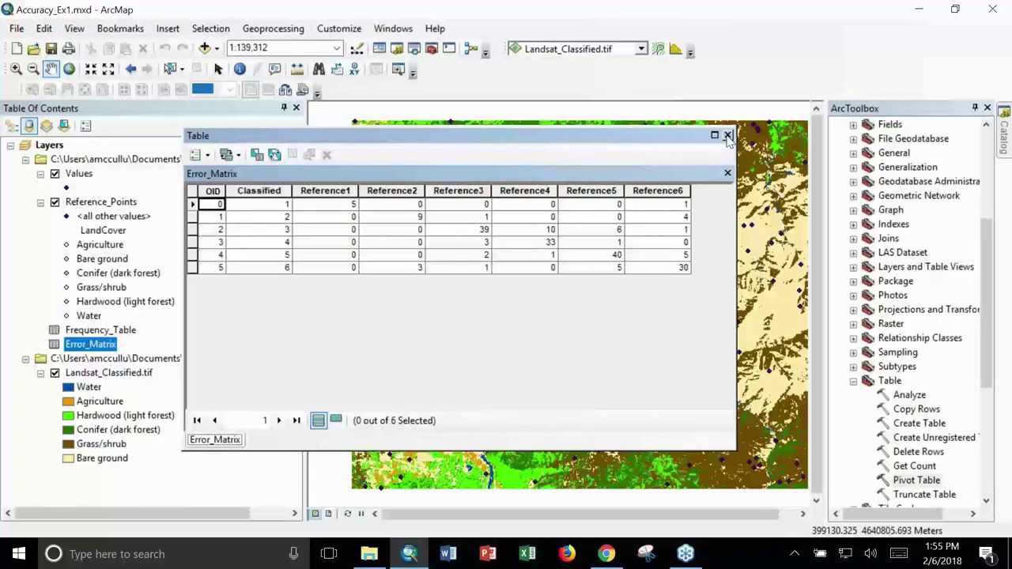
- Close the Error_Matrix table and launch the Conversion Tools > Excel > Table To Excel tool
{"action": "left_click", "coordinate": [728, 136]}
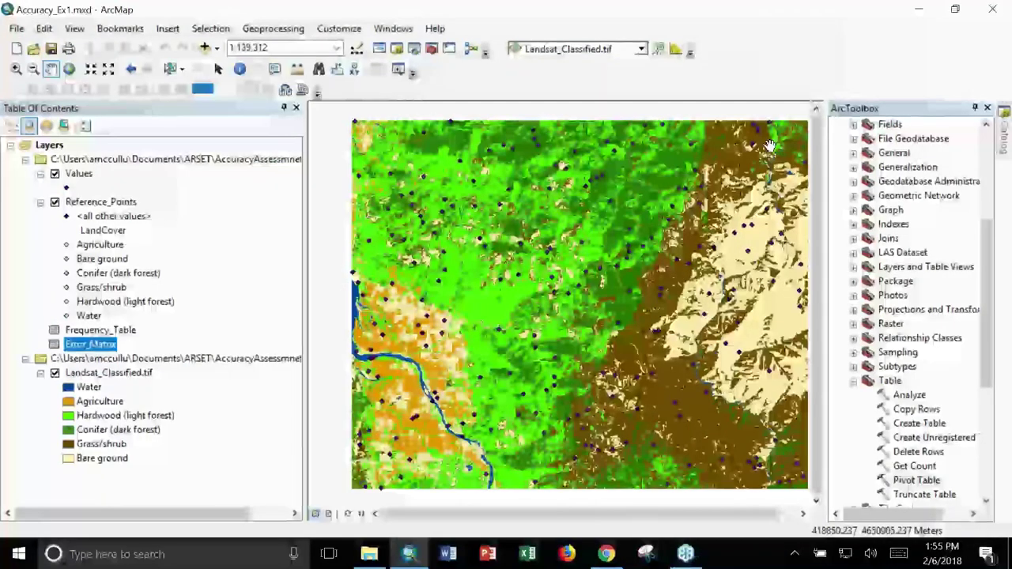
{"action": "left_click", "coordinate": [853, 381]}
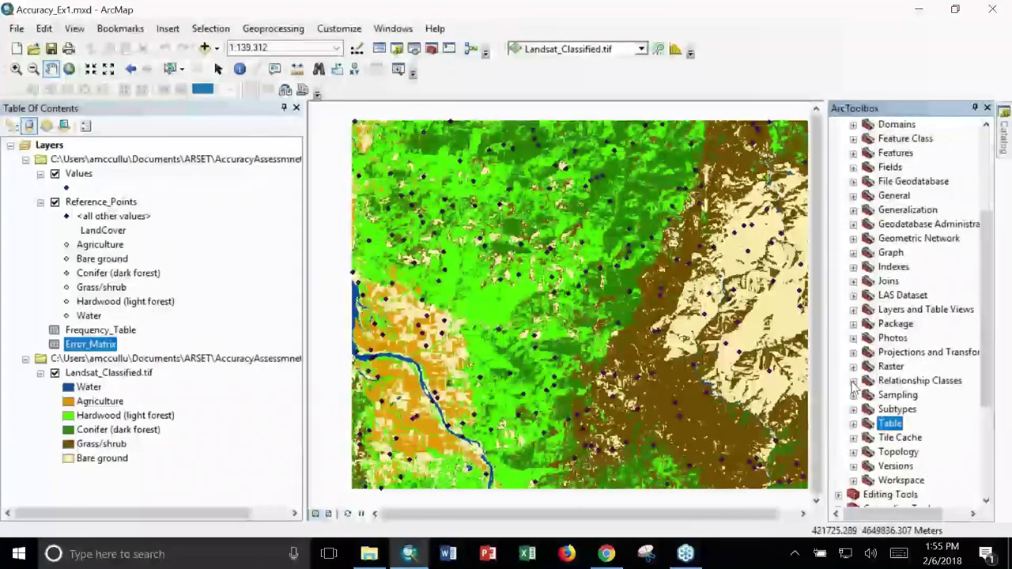
{"action": "scroll", "coordinate": [853, 385], "scroll_direction": "up", "scroll_amount": 3}
{"action": "left_click", "coordinate": [838, 183]}
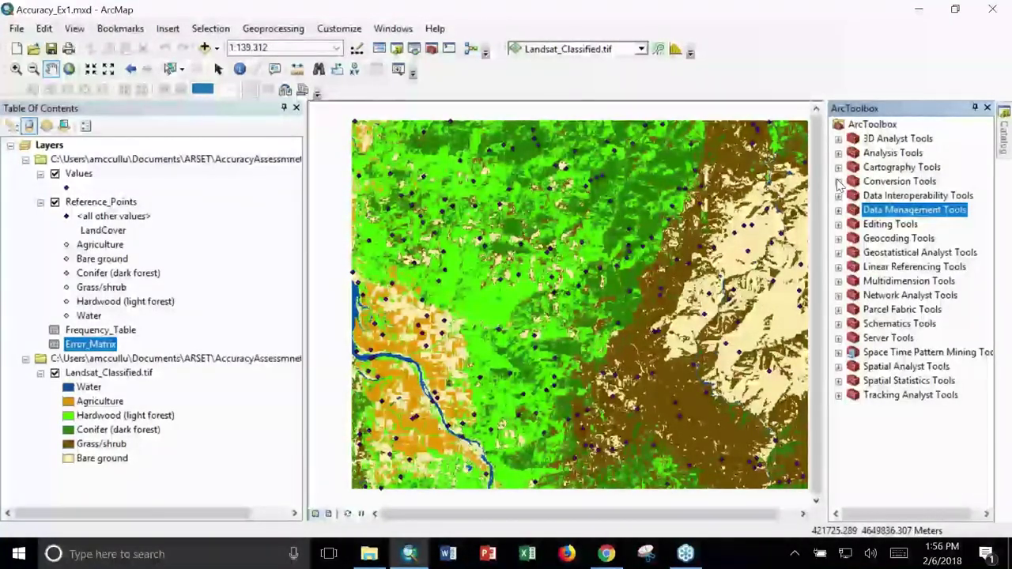
{"action": "left_click", "coordinate": [839, 182]}
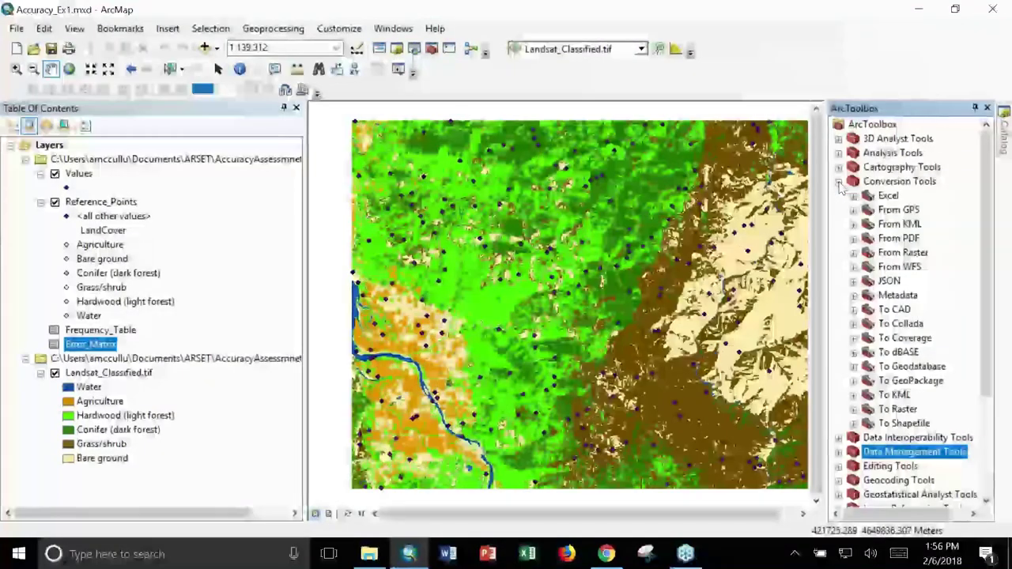
{"action": "left_click", "coordinate": [853, 196]}
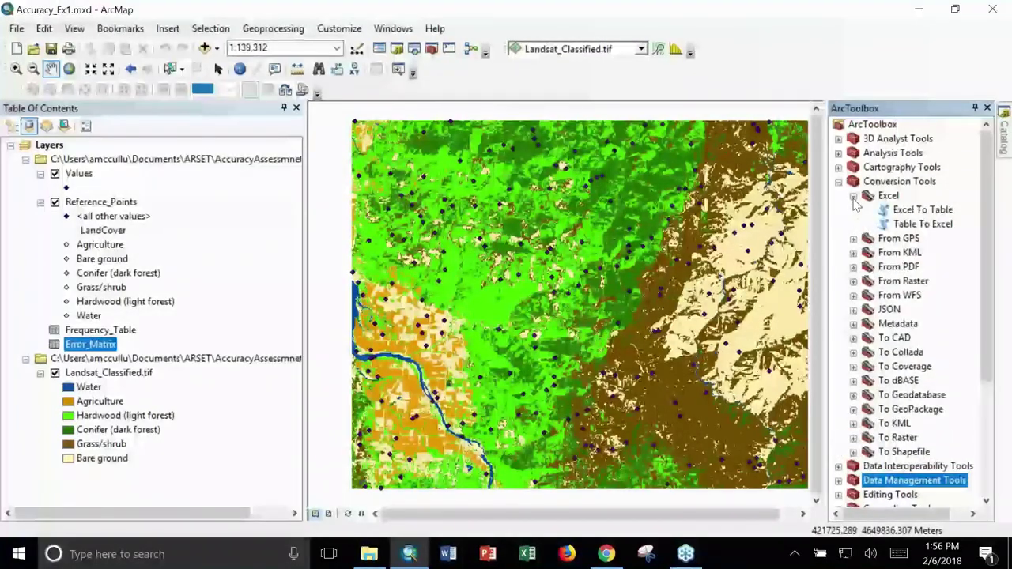
{"action": "left_click", "coordinate": [917, 224]}
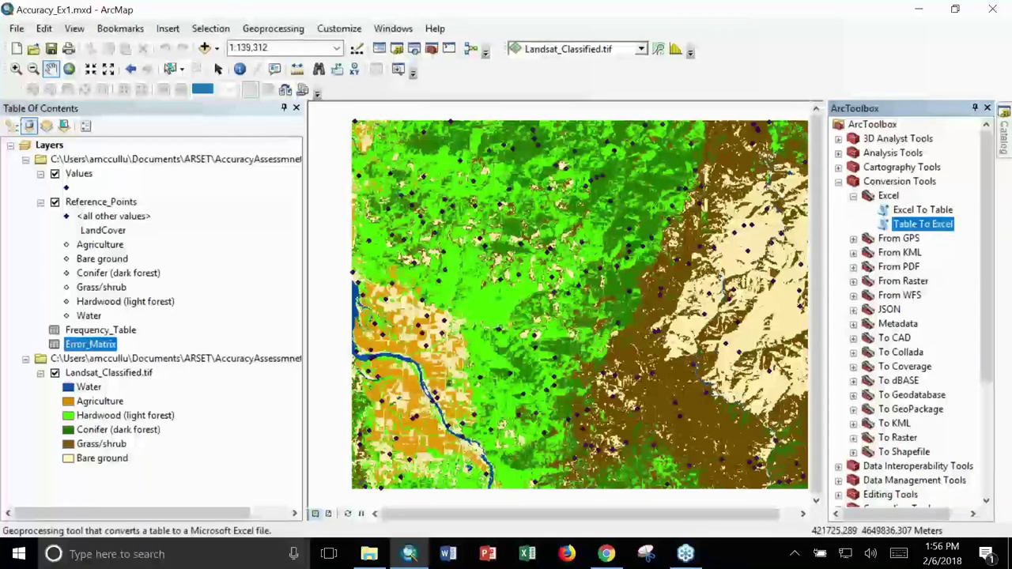
{"action": "double_click", "coordinate": [917, 224]}
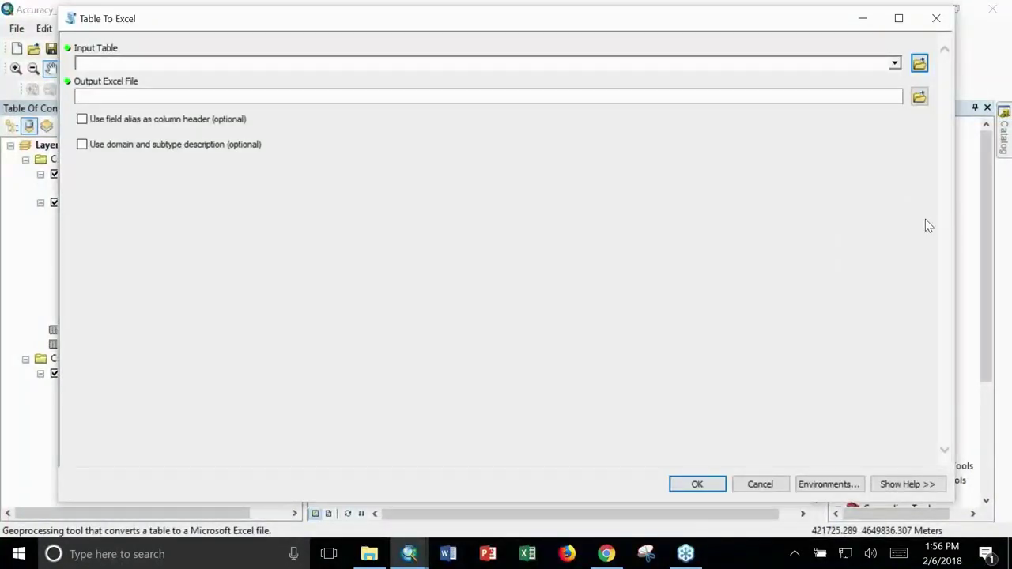
- Export the Error_Matrix input table to Exercise1\Error_Matrix.xls and run the tool
{"action": "left_click", "coordinate": [894, 63]}
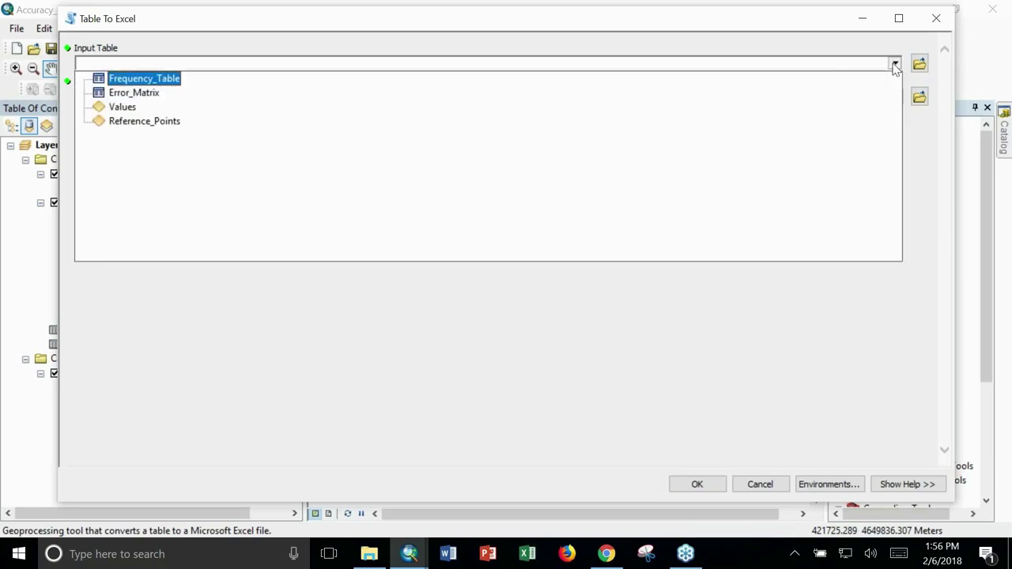
{"action": "left_click", "coordinate": [134, 92]}
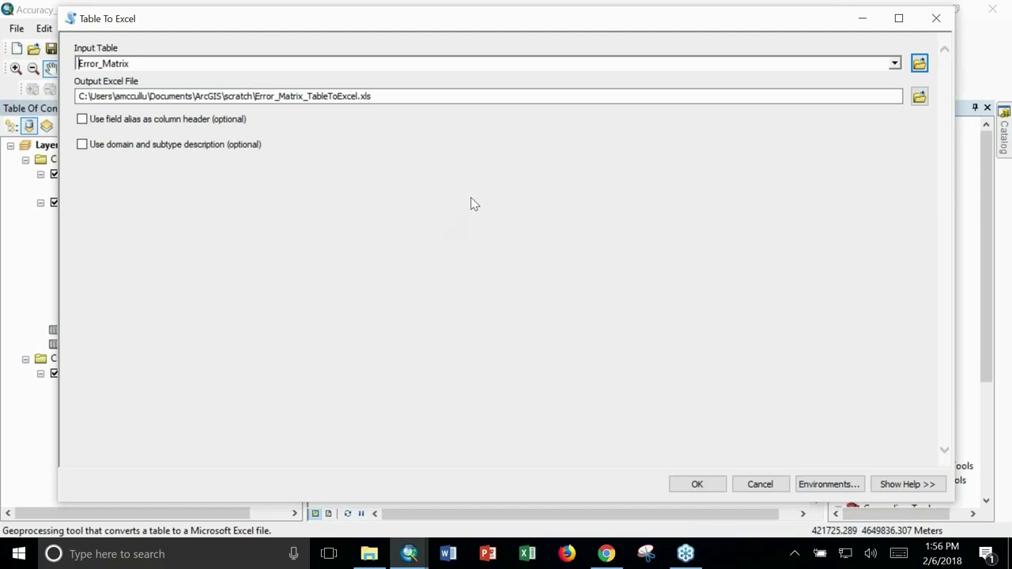
{"action": "left_click", "coordinate": [920, 98]}
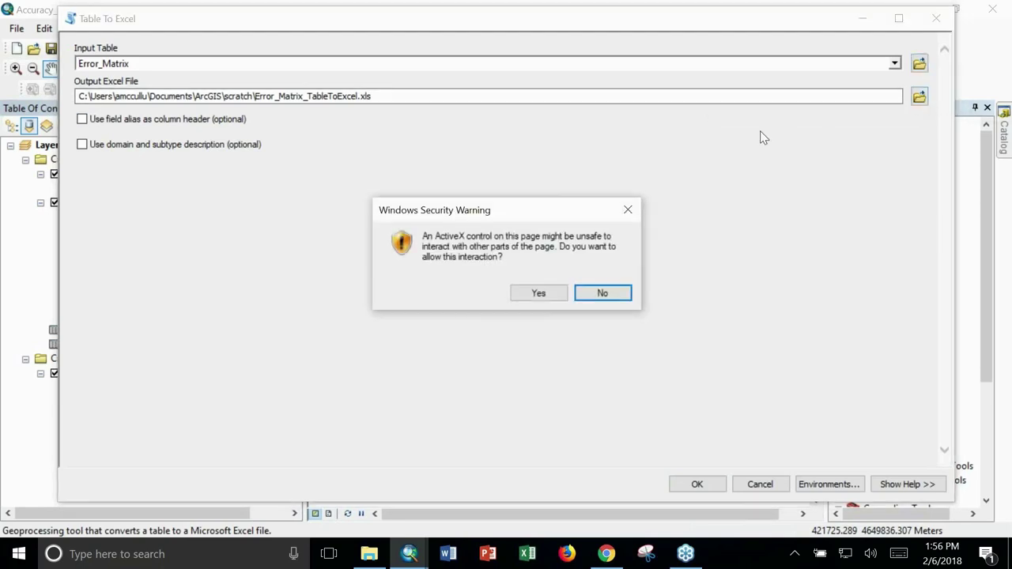
{"action": "left_click", "coordinate": [537, 292]}
{"action": "left_click", "coordinate": [917, 98]}
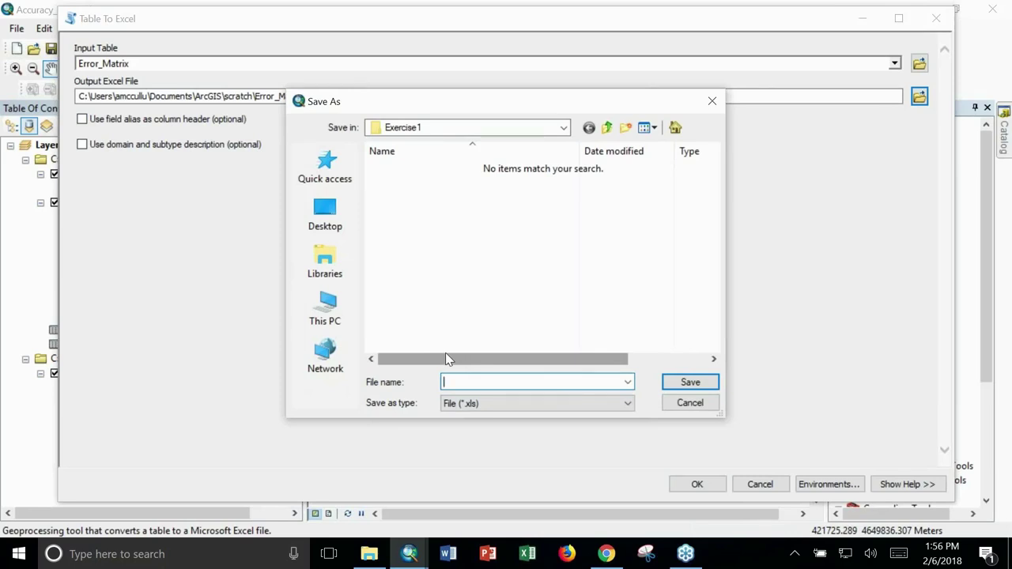
{"action": "type", "text": "Error_Matrix"}
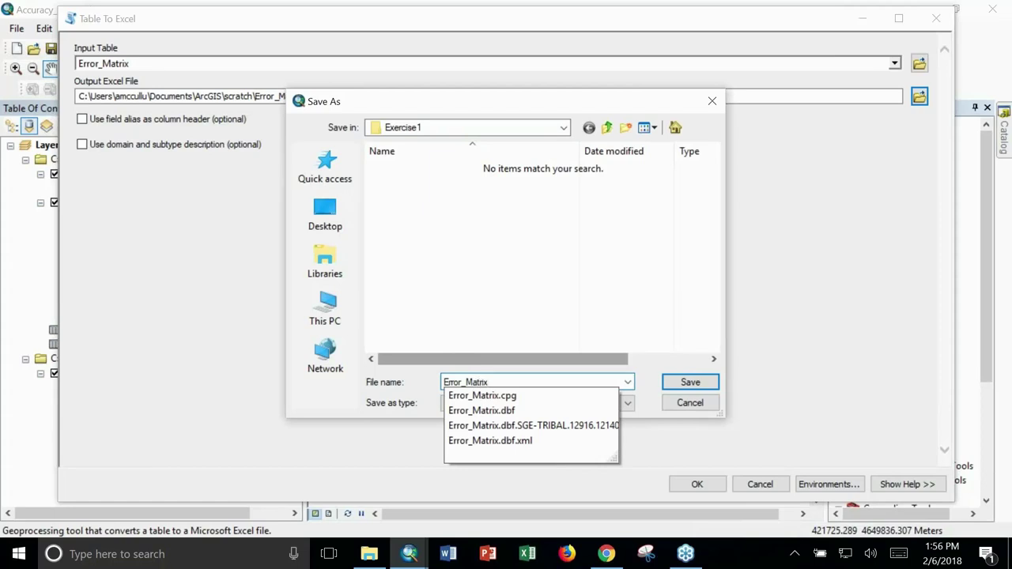
{"action": "type", "text": ".xl"}
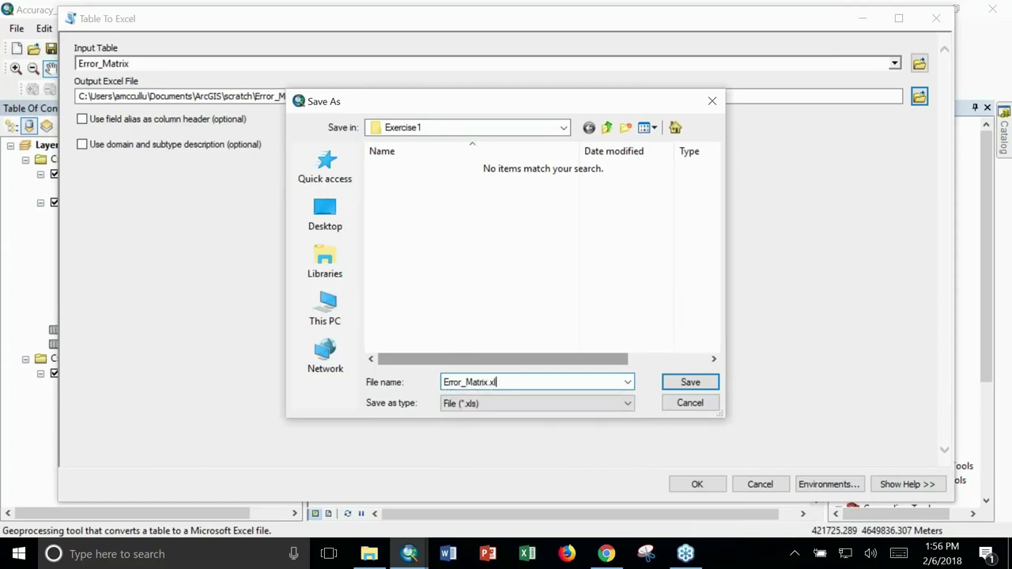
{"action": "type", "text": "s"}
{"action": "left_click", "coordinate": [673, 382]}
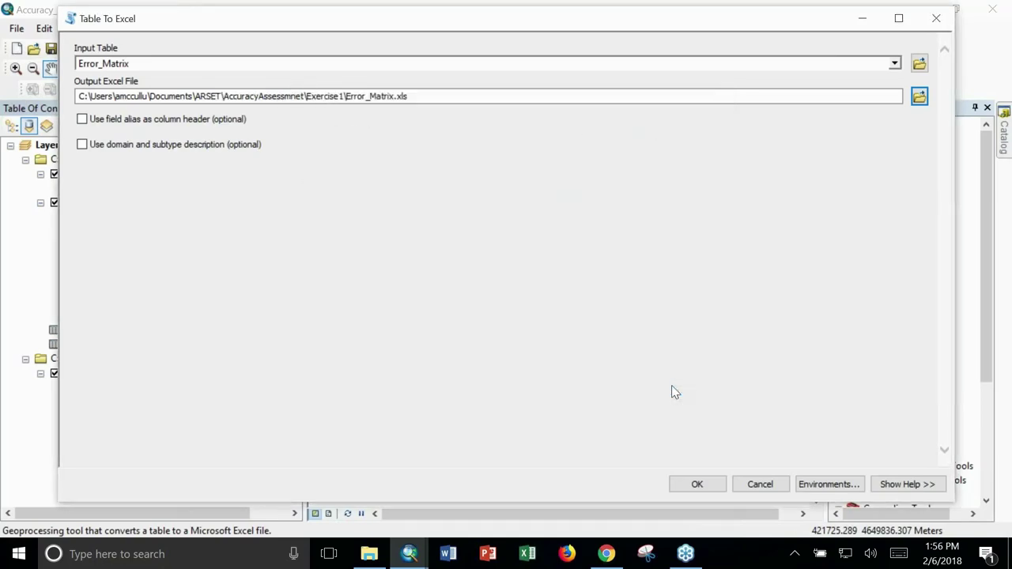
{"action": "left_click", "coordinate": [697, 484]}
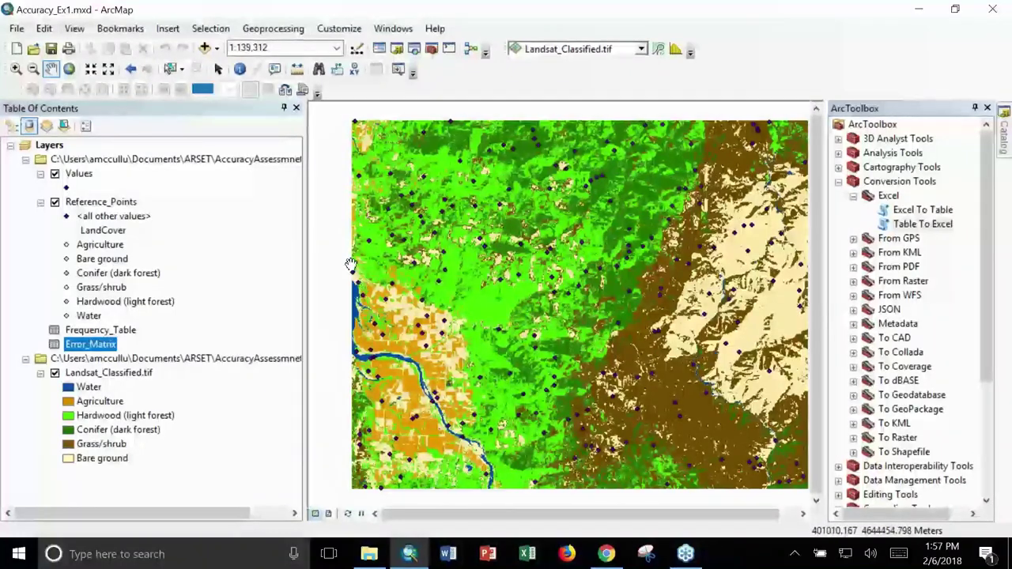
- Save the ArcMap document and minimize ArcMap to the desktop
{"action": "left_click", "coordinate": [50, 50]}
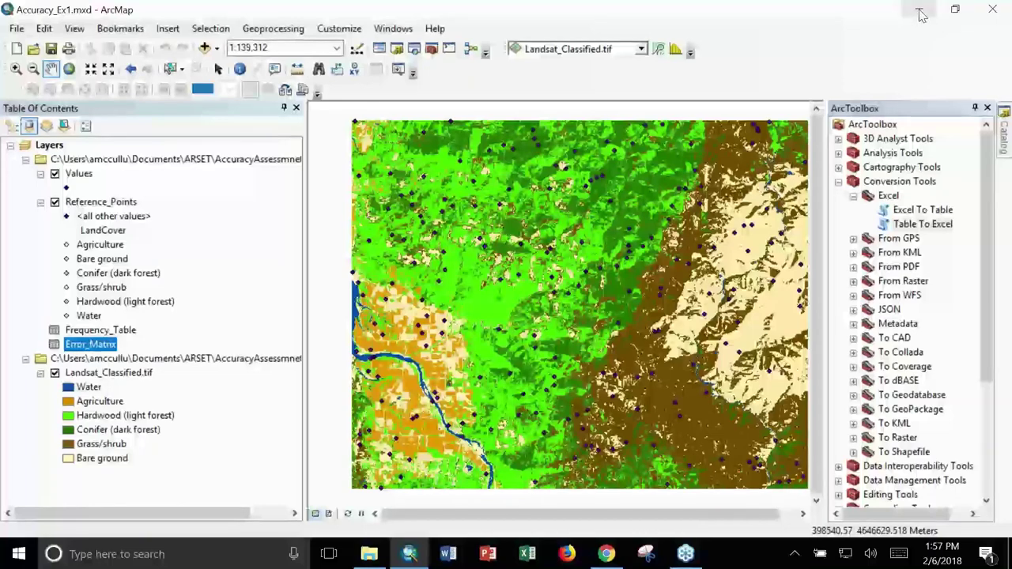
{"action": "left_click", "coordinate": [919, 13]}
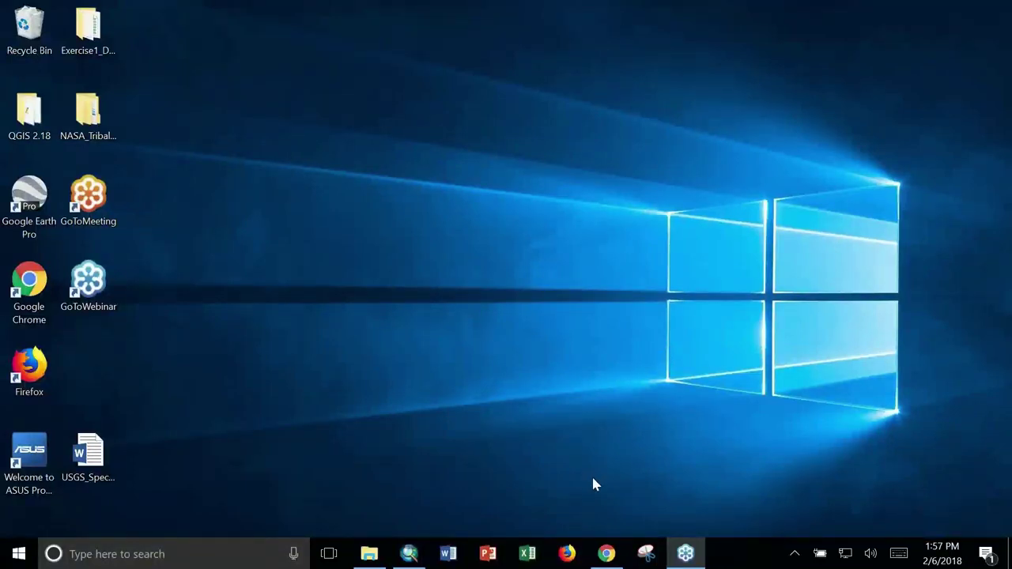
- Open Error_Matrix.xls from the Exercise1 folder in Excel and minimize File Explorer
{"action": "left_click", "coordinate": [369, 554]}
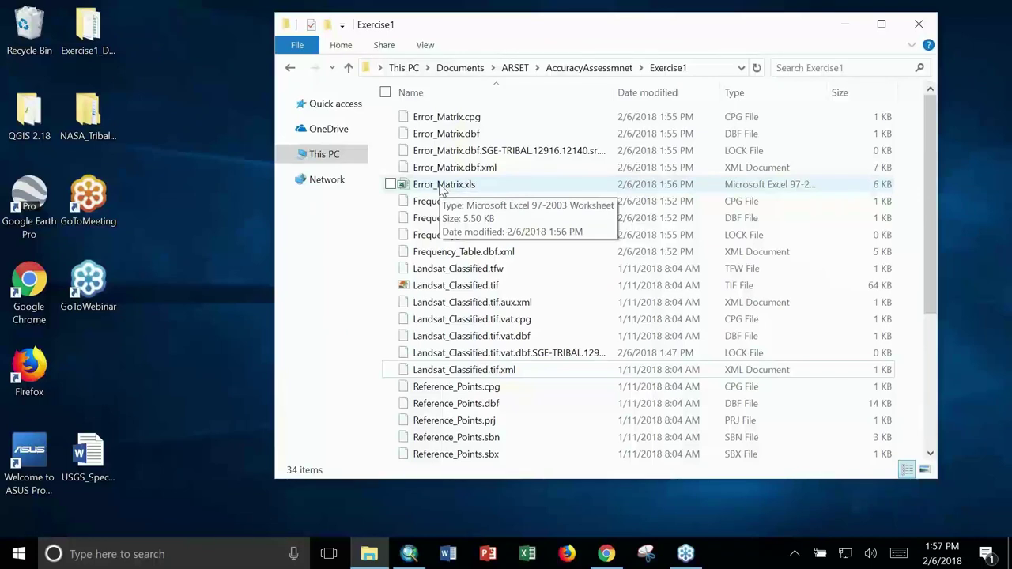
{"action": "double_click", "coordinate": [442, 189]}
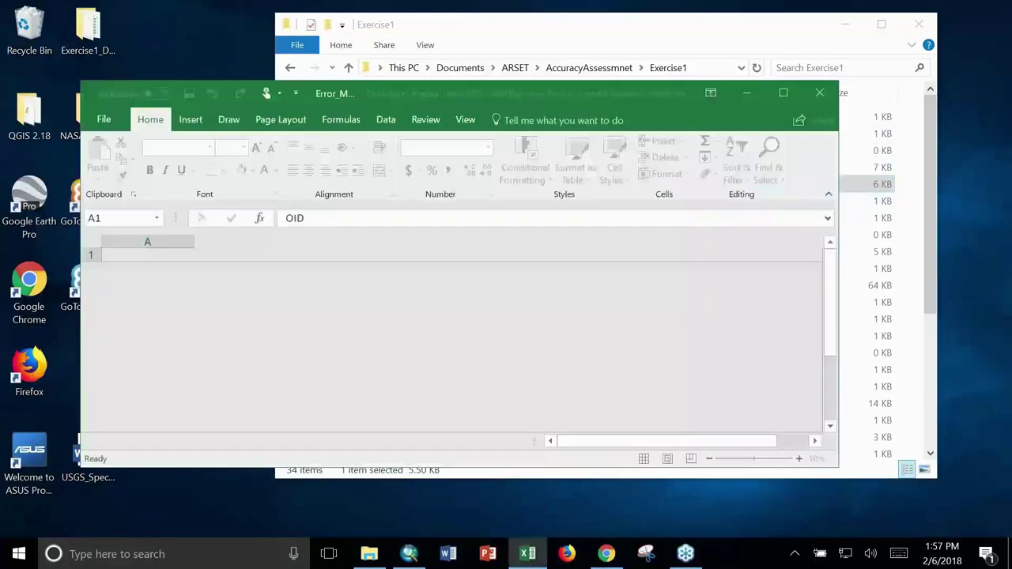
{"action": "left_click", "coordinate": [846, 28]}
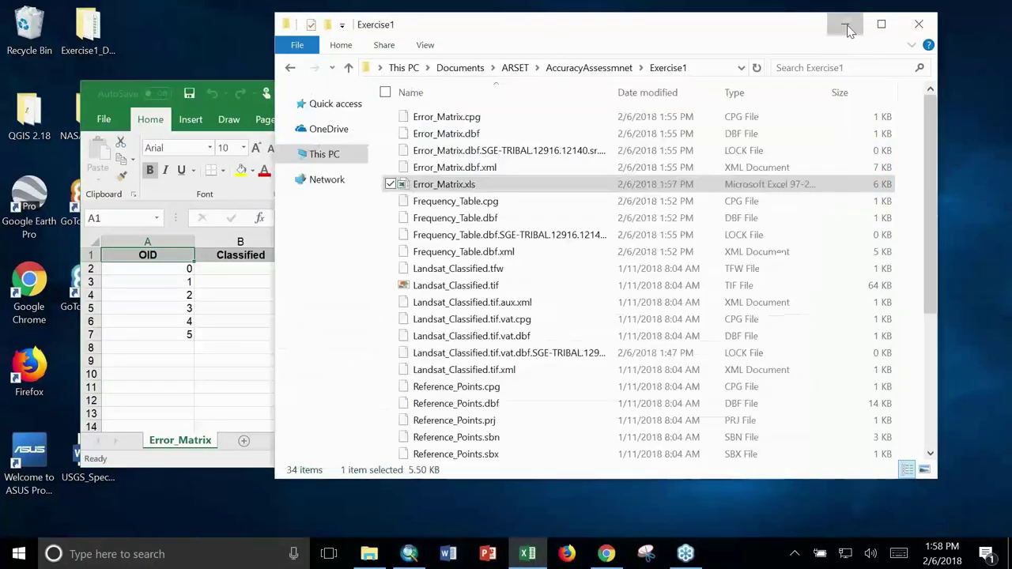
{"action": "left_click", "coordinate": [846, 27]}
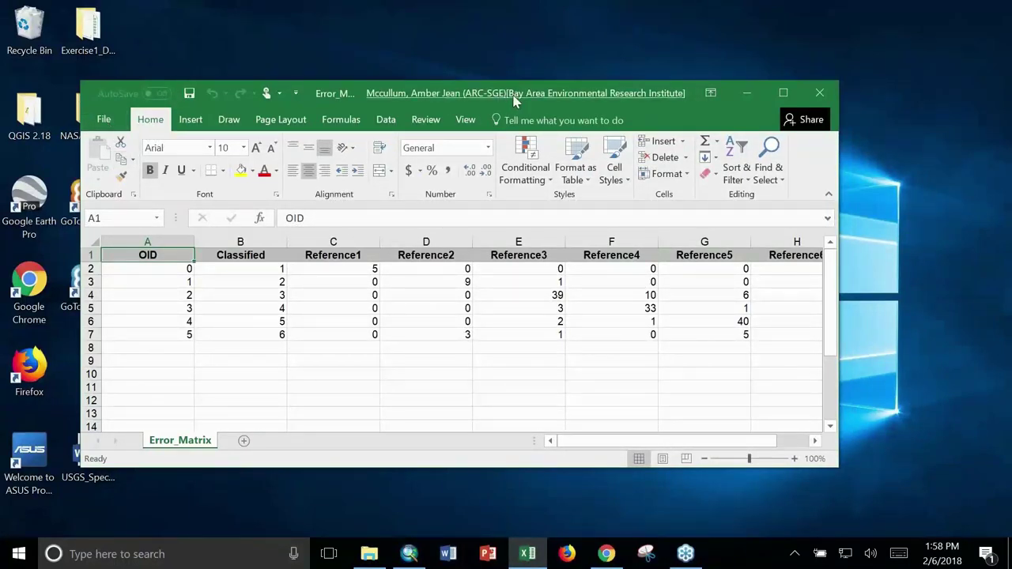
- Maximize Excel and delete column A (OID) so Classified becomes column A
{"action": "left_click", "coordinate": [784, 95]}
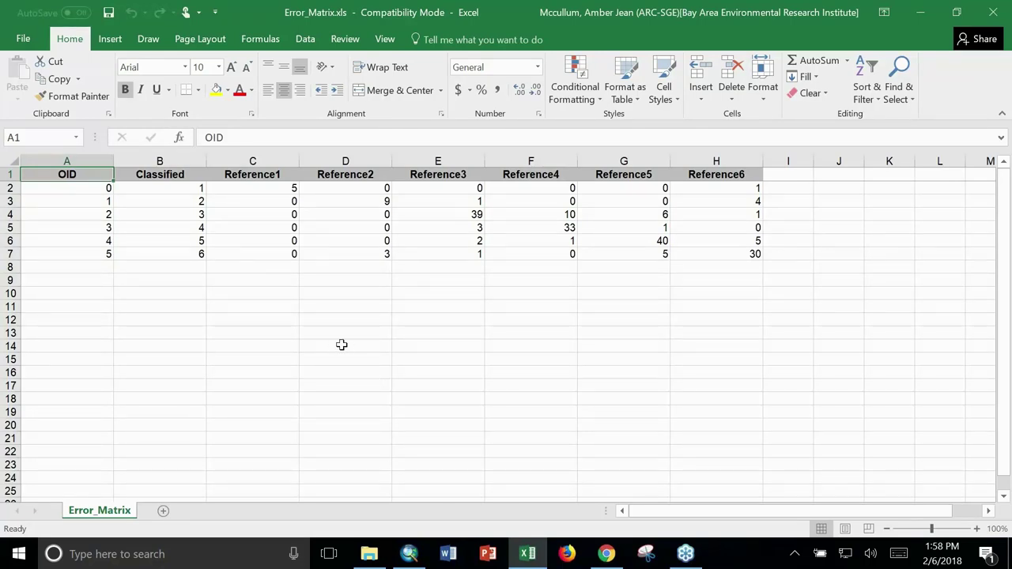
{"action": "left_click", "coordinate": [79, 160]}
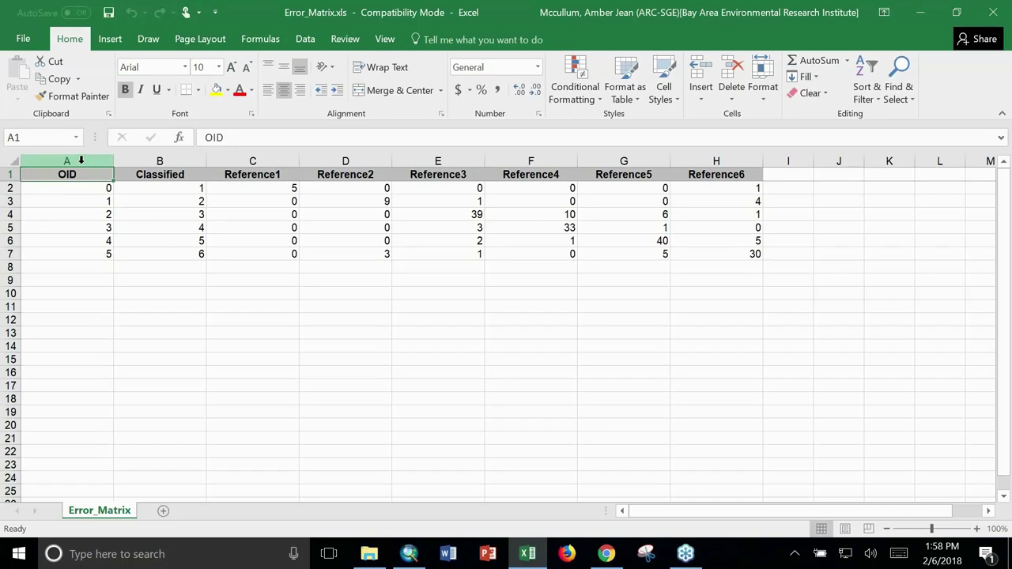
{"action": "left_click", "coordinate": [81, 161]}
{"action": "right_click", "coordinate": [81, 161]}
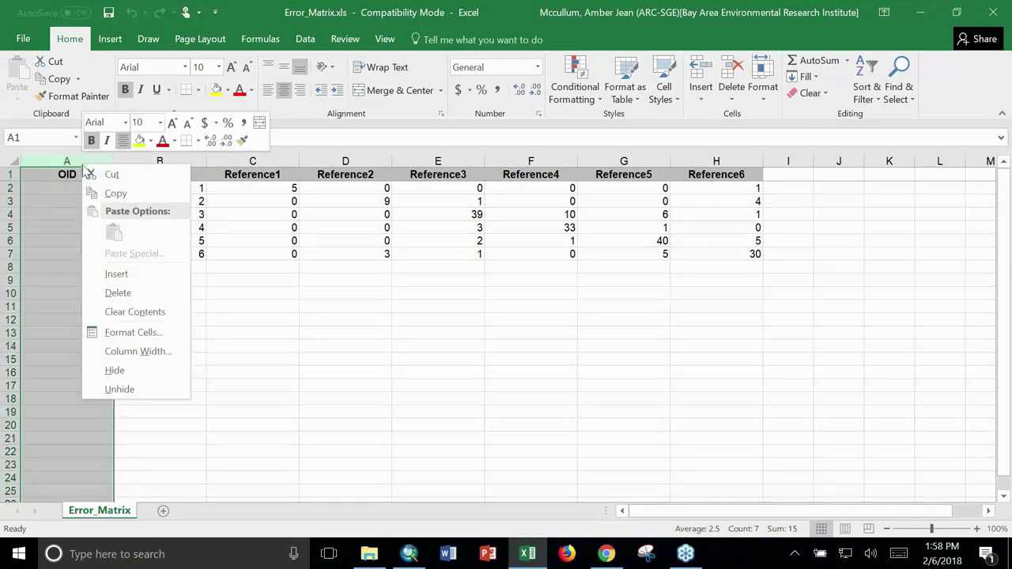
{"action": "left_click", "coordinate": [126, 297]}
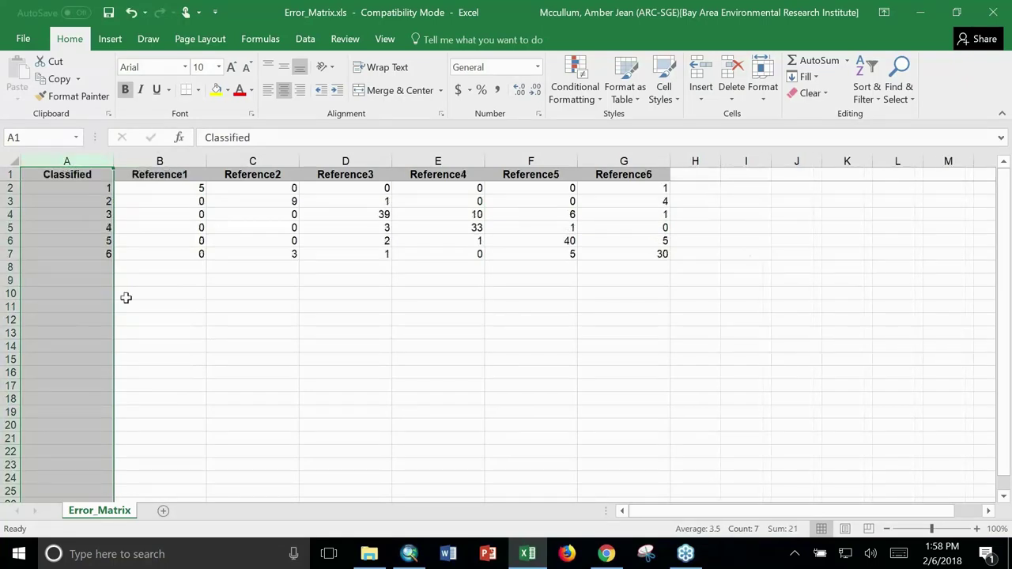
{"action": "left_click", "coordinate": [208, 385]}
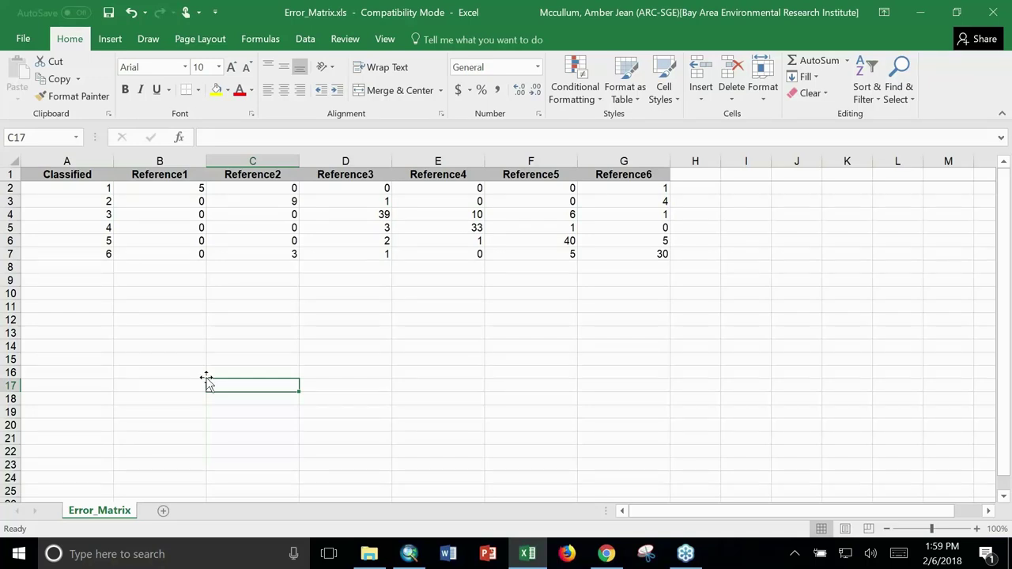
- Replace class codes in A2:A3 with Water and Agriculture
{"action": "left_click", "coordinate": [73, 189]}
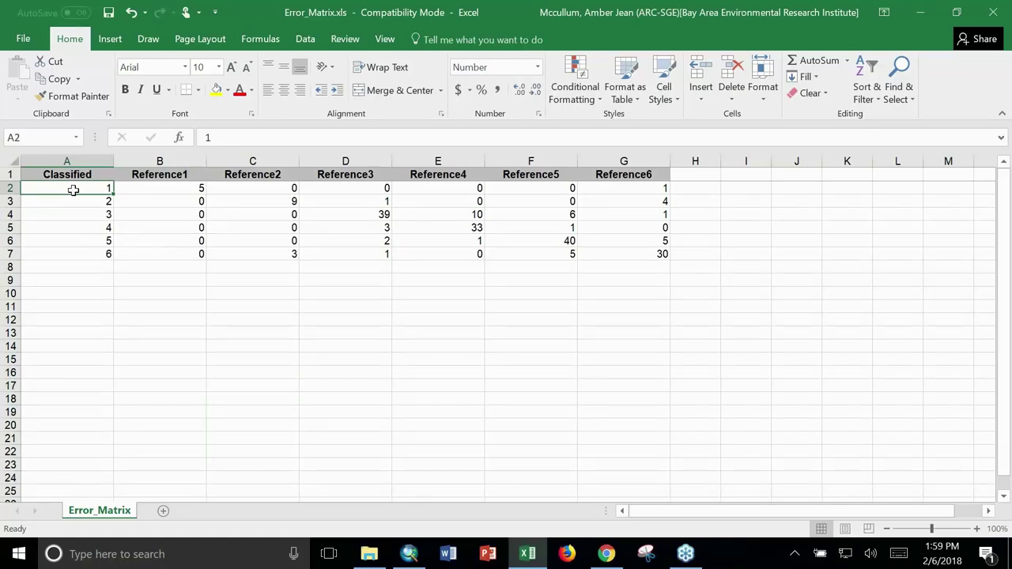
{"action": "key", "text": "BackSpace"}
{"action": "type", "text": "Water"}
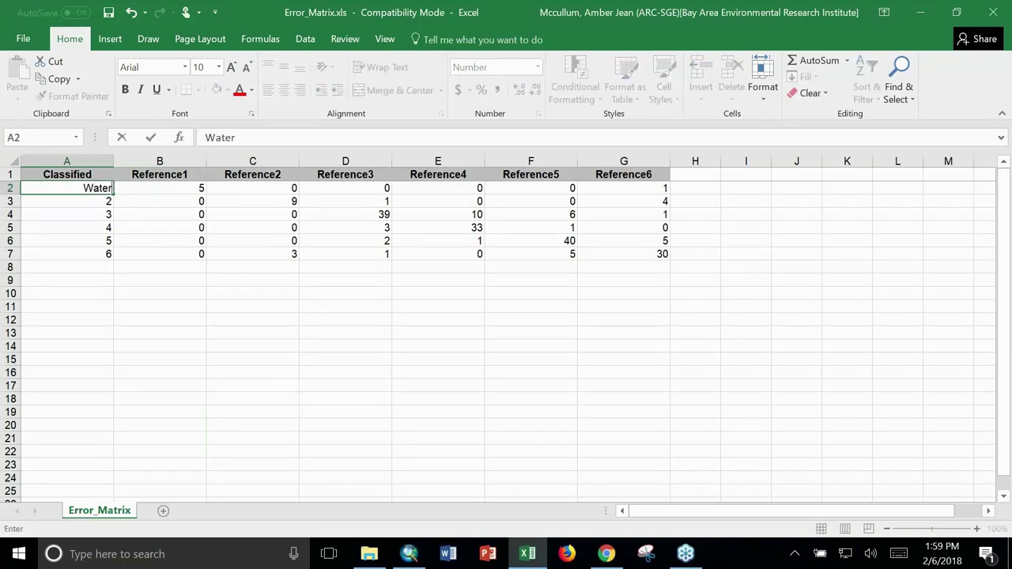
{"action": "key", "text": "Return"}
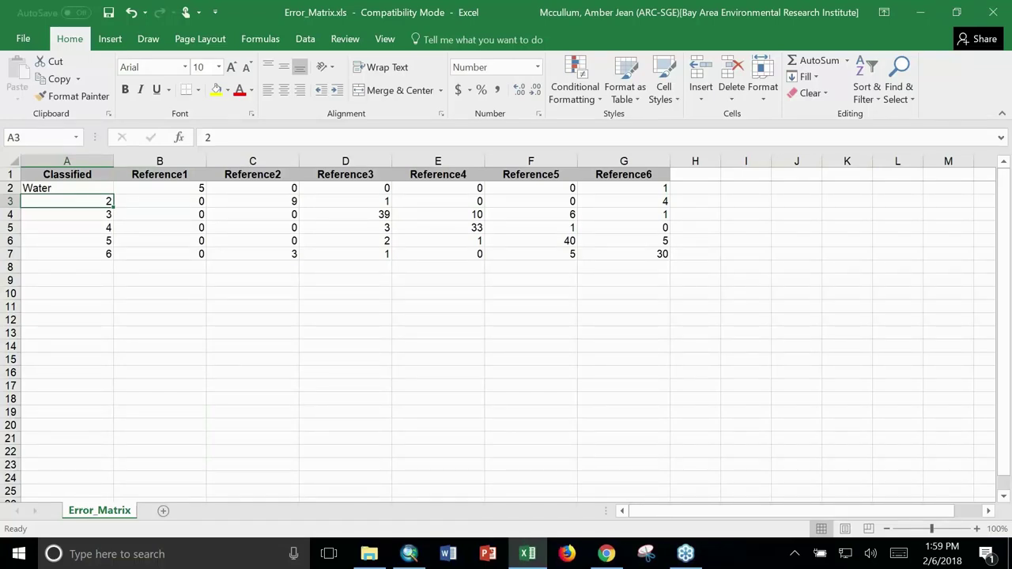
{"action": "type", "text": "Ar"}
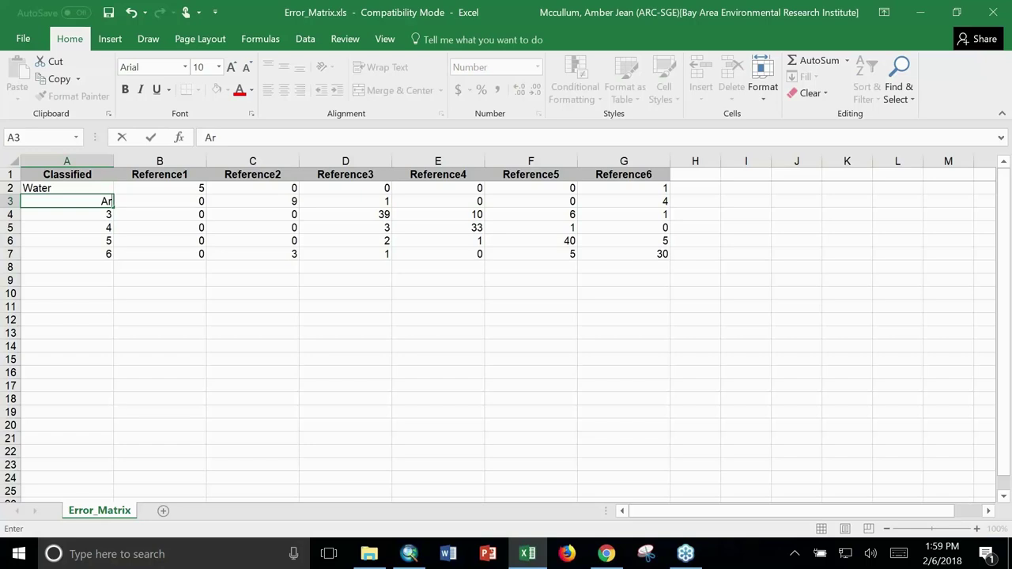
{"action": "key", "text": "BackSpace"}
{"action": "type", "text": "griculture"}
{"action": "key", "text": "Return"}
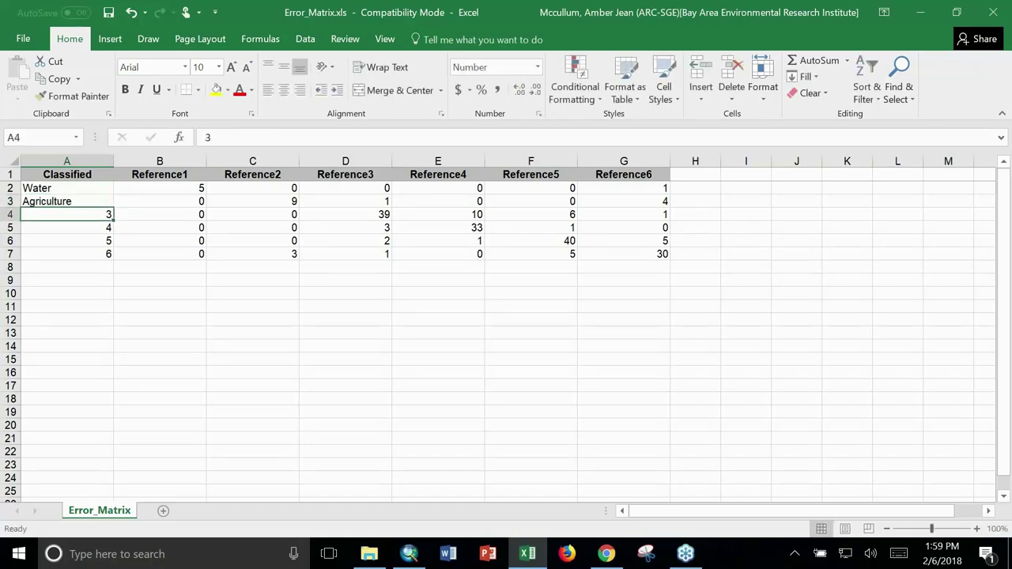
- Label A4:A7 Hardwood (light forest), Conifer (dark forest), Grass/shrub and Bare ground
{"action": "double_click", "coordinate": [109, 214]}
{"action": "type", "text": "H"}
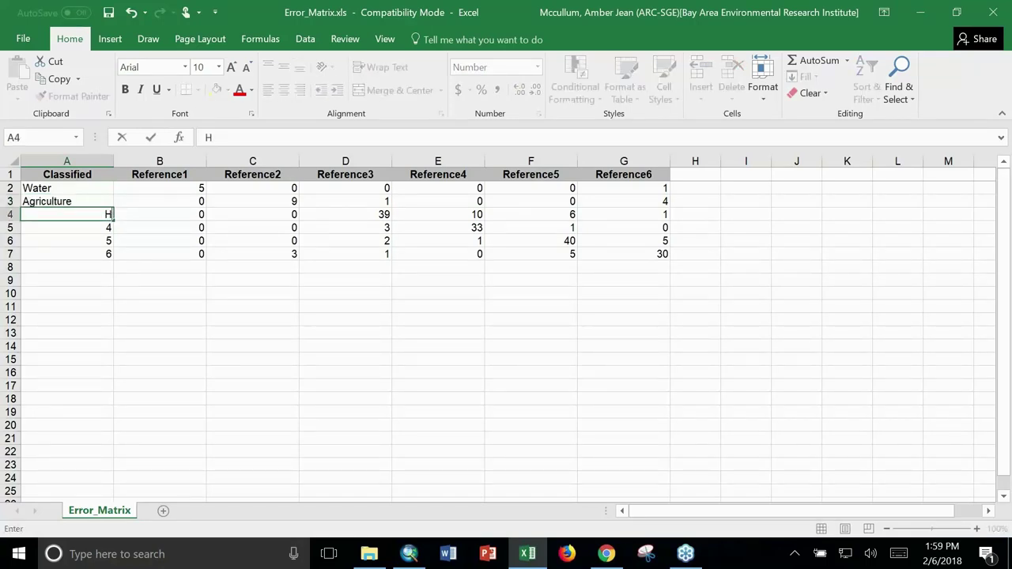
{"action": "type", "text": "ardwood ("}
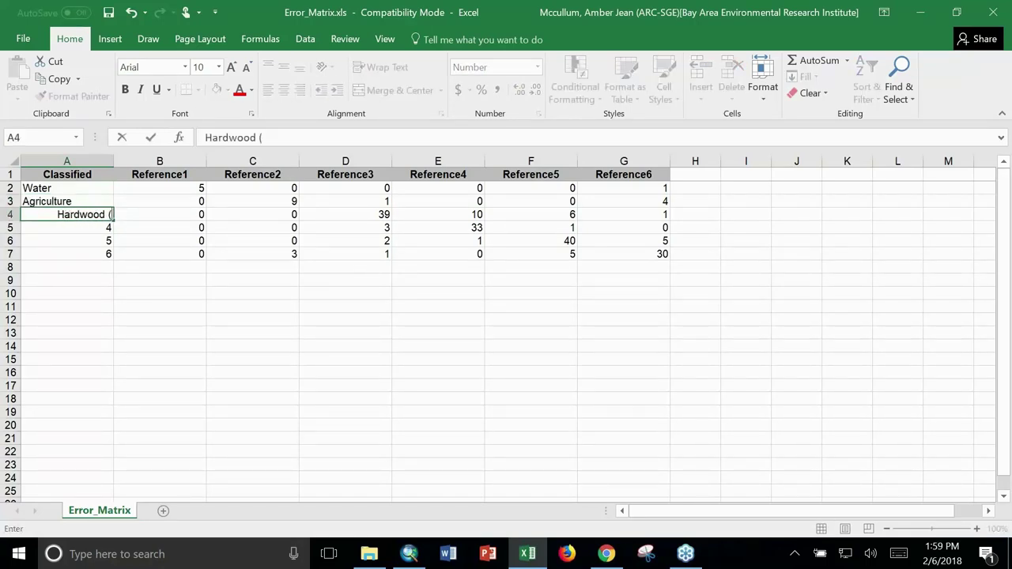
{"action": "type", "text": "light forest)"}
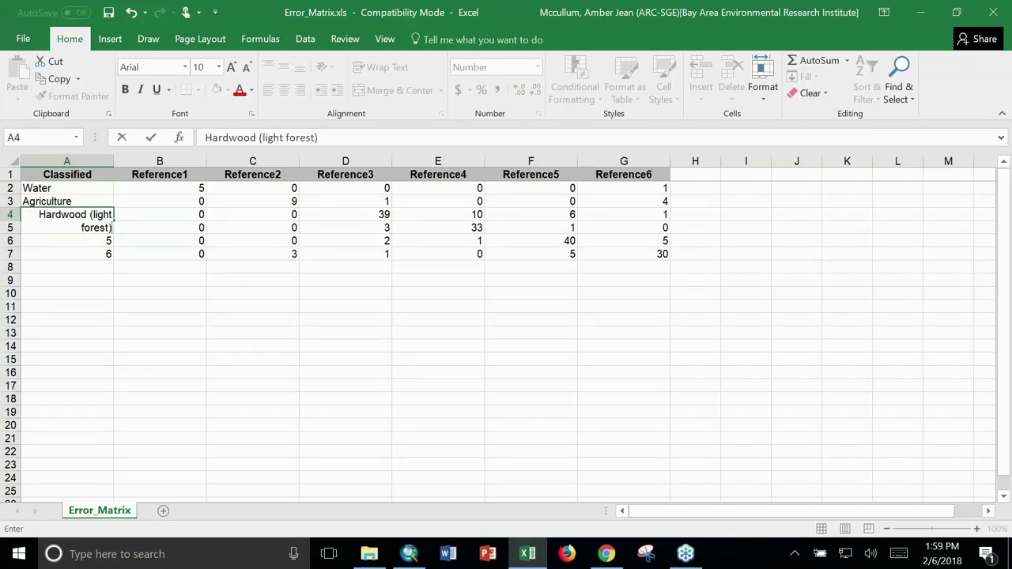
{"action": "key", "text": "Return"}
{"action": "type", "text": "Con"}
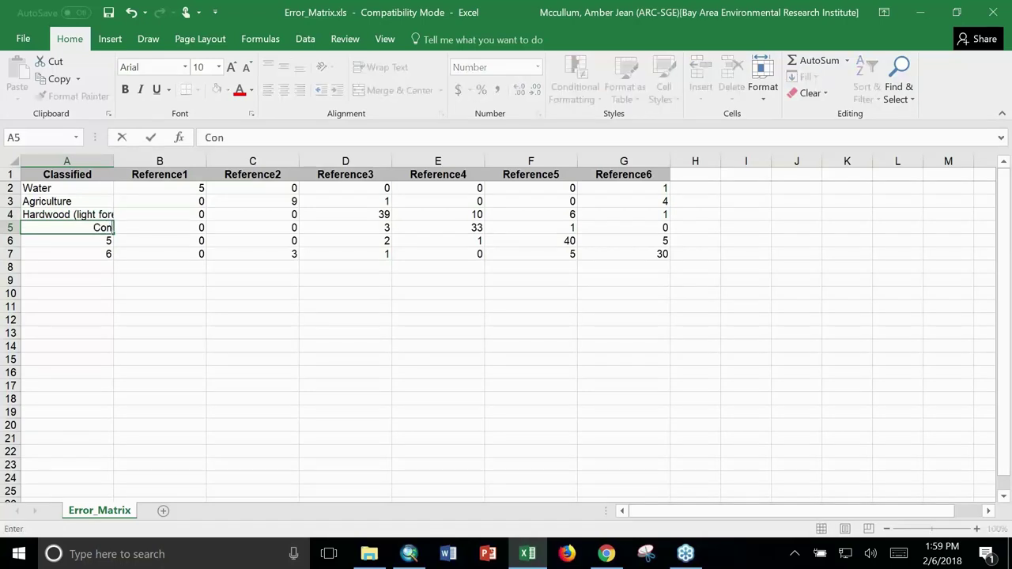
{"action": "type", "text": "ifer (dar"}
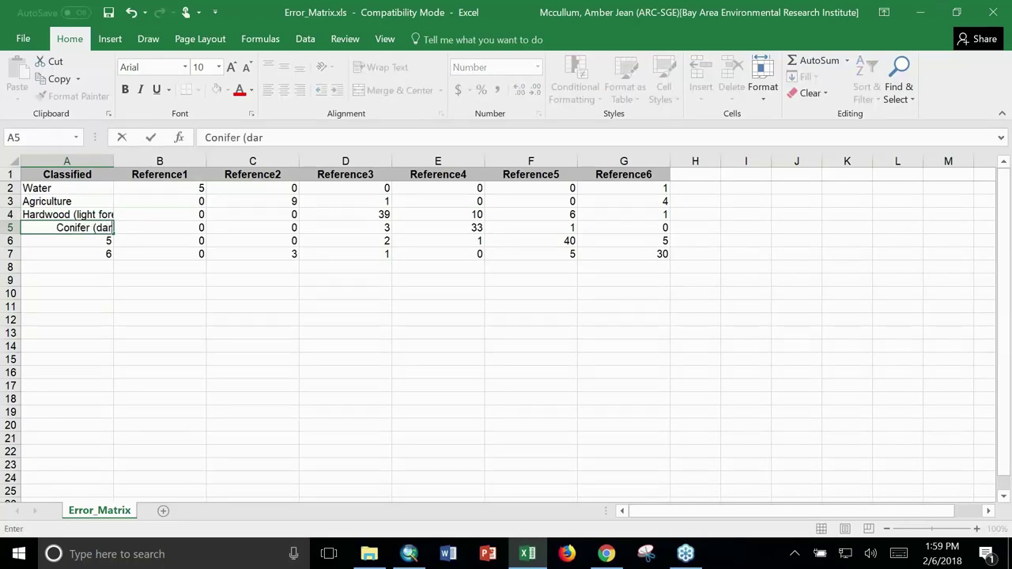
{"action": "type", "text": "k forest)"}
{"action": "key", "text": "Return"}
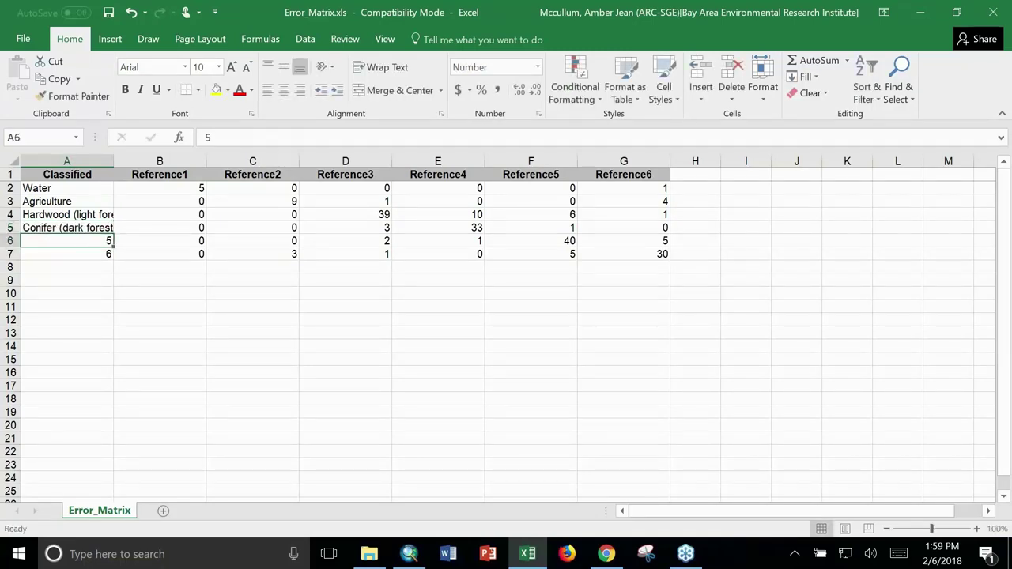
{"action": "type", "text": "Grass"}
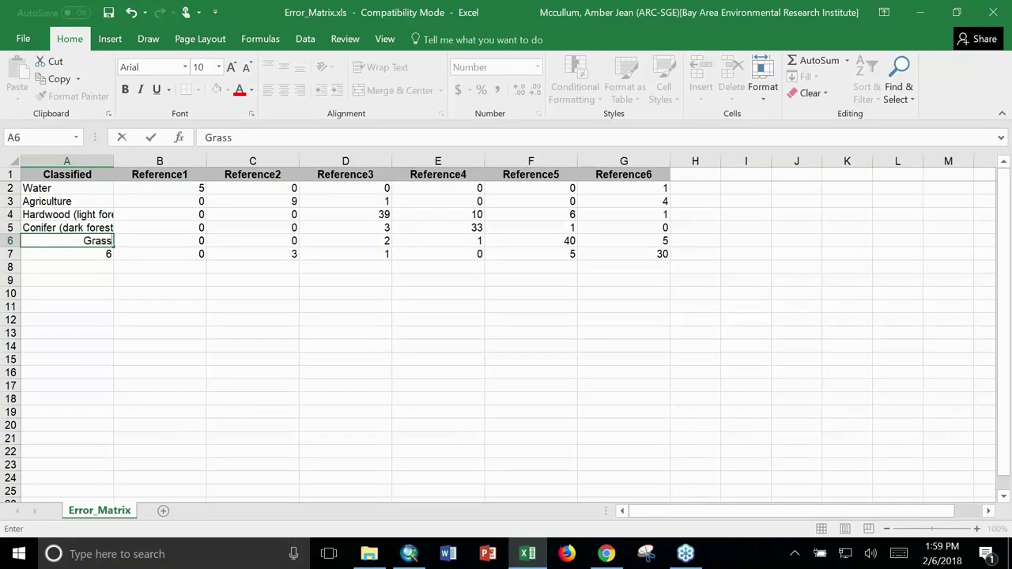
{"action": "type", "text": "/shrub"}
{"action": "key", "text": "Return"}
{"action": "type", "text": "B"}
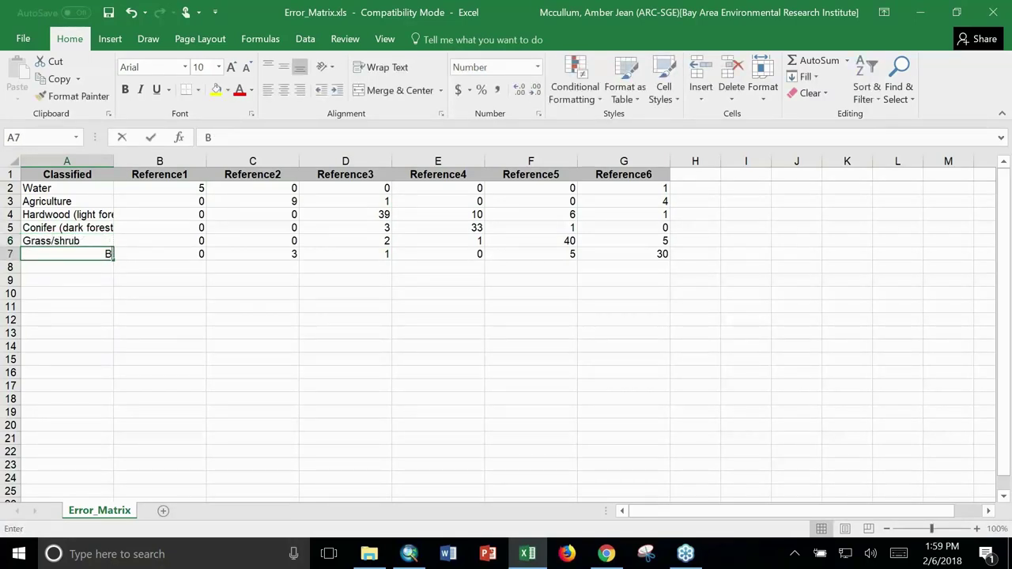
{"action": "type", "text": "are g"}
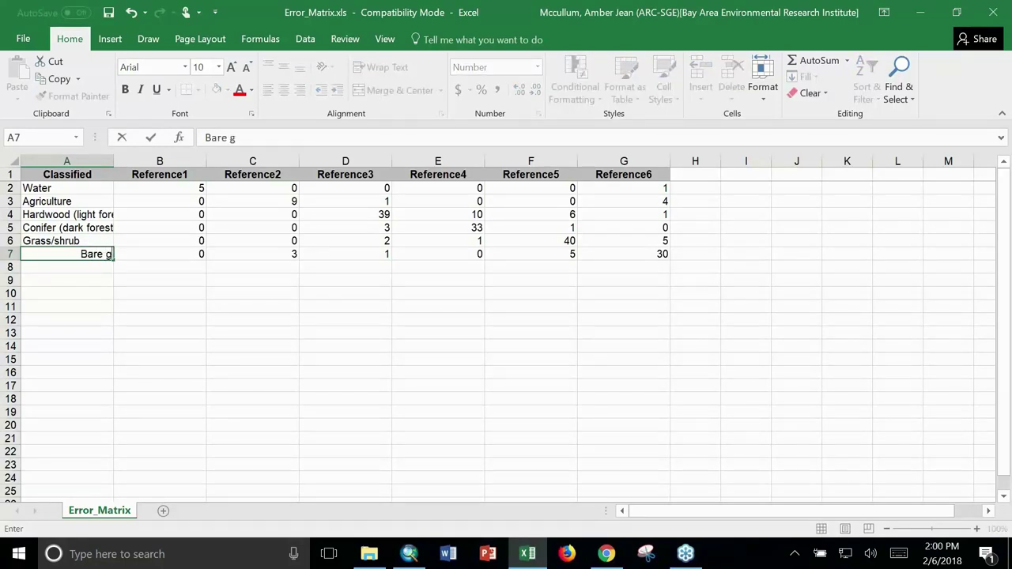
{"action": "type", "text": "round"}
{"action": "key", "text": "Return"}
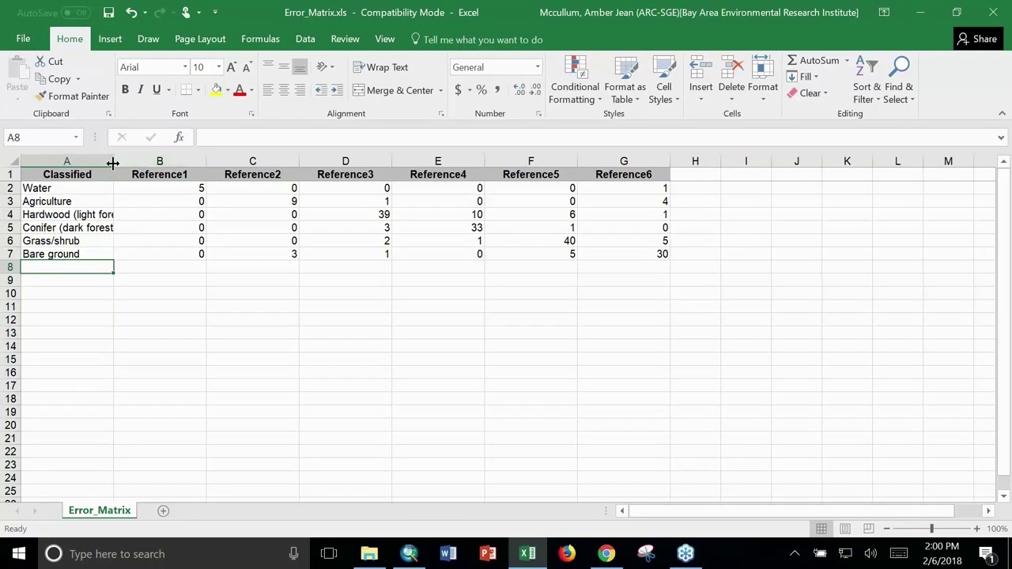
- Widen column A and rename B1:D1 to Water, Agriculture and Hardwood (light forest)
{"action": "left_click_drag", "start_coordinate": [113, 163], "coordinate": [148, 164]}
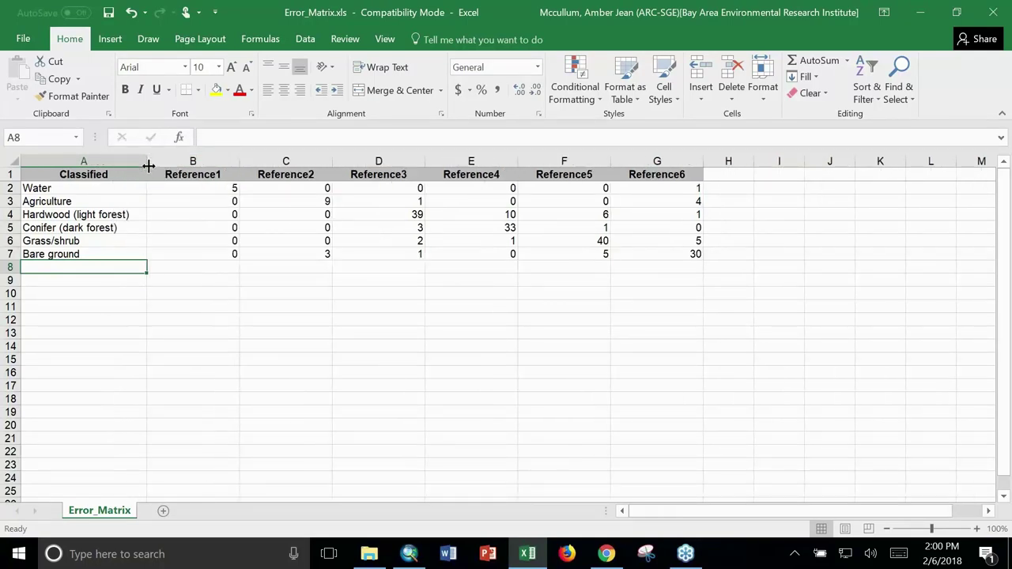
{"action": "left_click", "coordinate": [193, 174]}
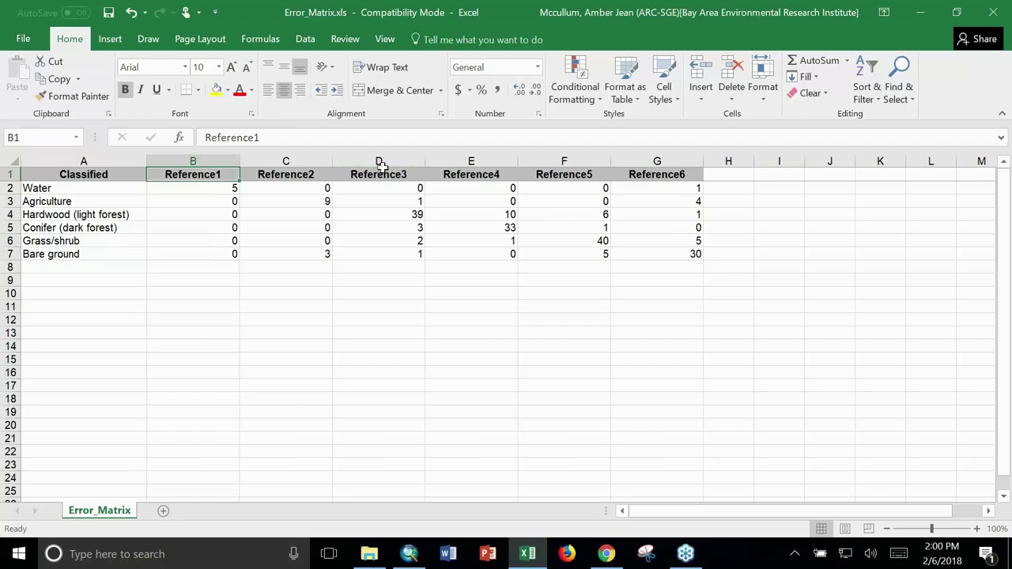
{"action": "key", "text": "F2"}
{"action": "type", "text": "Water"}
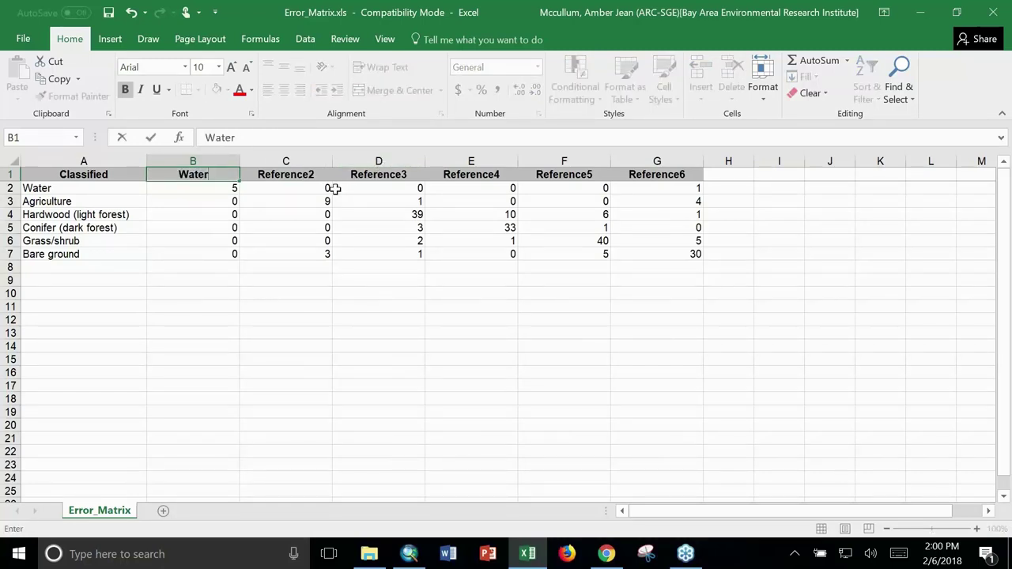
{"action": "key", "text": "Tab"}
{"action": "type", "text": "Agricul"}
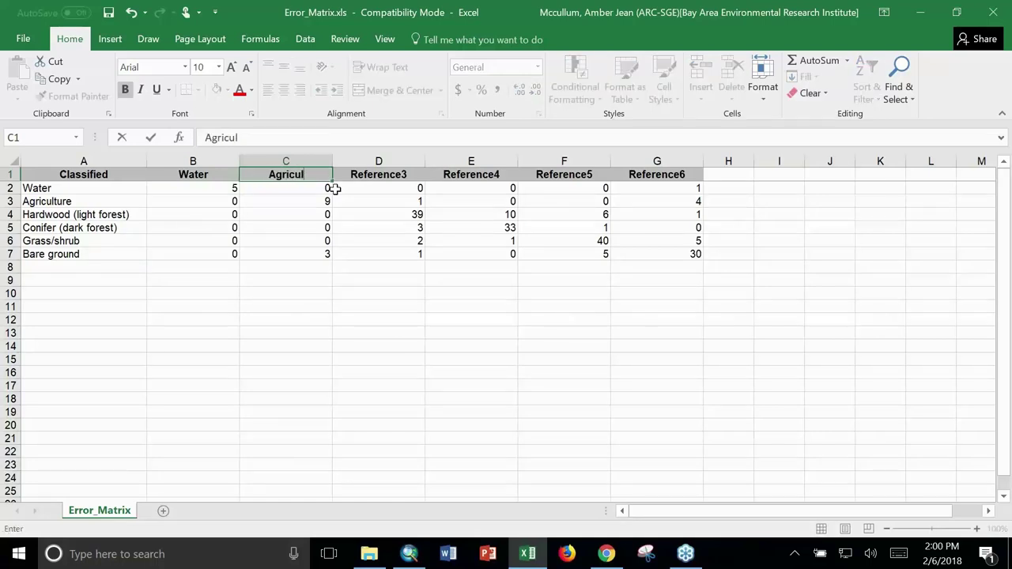
{"action": "type", "text": "ture"}
{"action": "key", "text": "Tab"}
{"action": "type", "text": "H"}
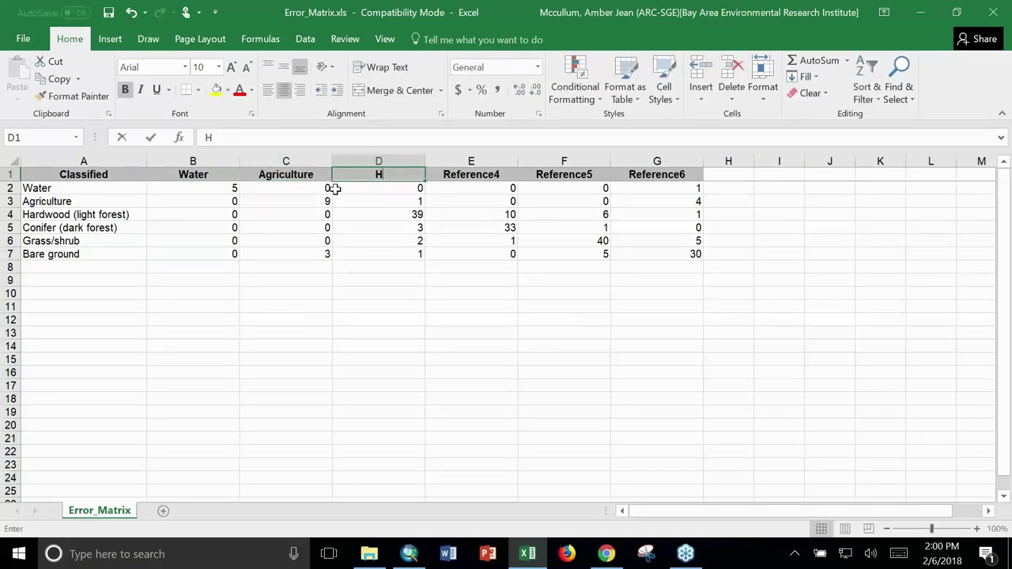
{"action": "type", "text": "ardwood (light forest)"}
{"action": "key", "text": "Tab"}
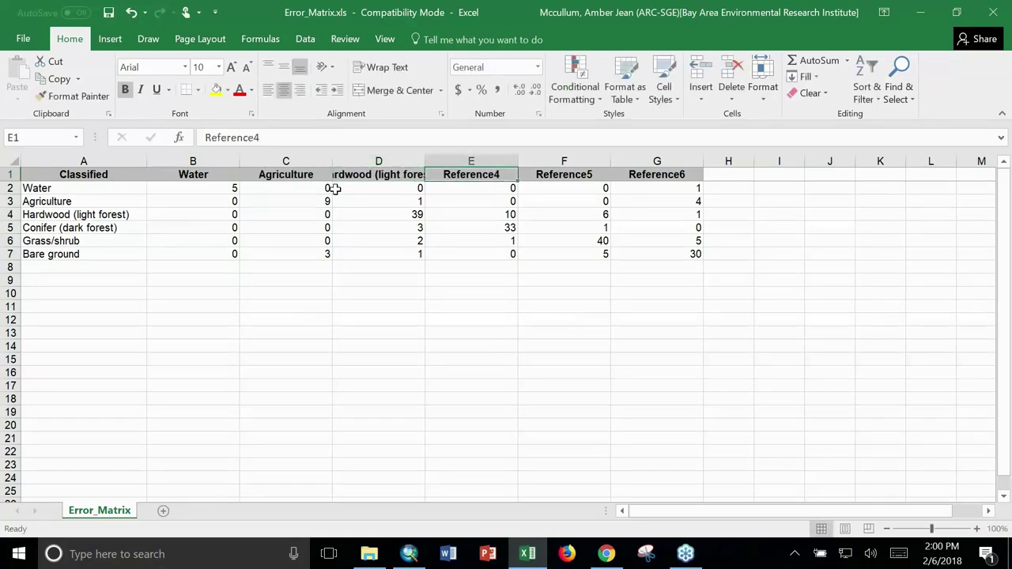
- Rename E1:G1 to Conifer (dark forest), Grass/shrub and Bare ground, then autofit columns D and E
{"action": "type", "text": "Conifer ("}
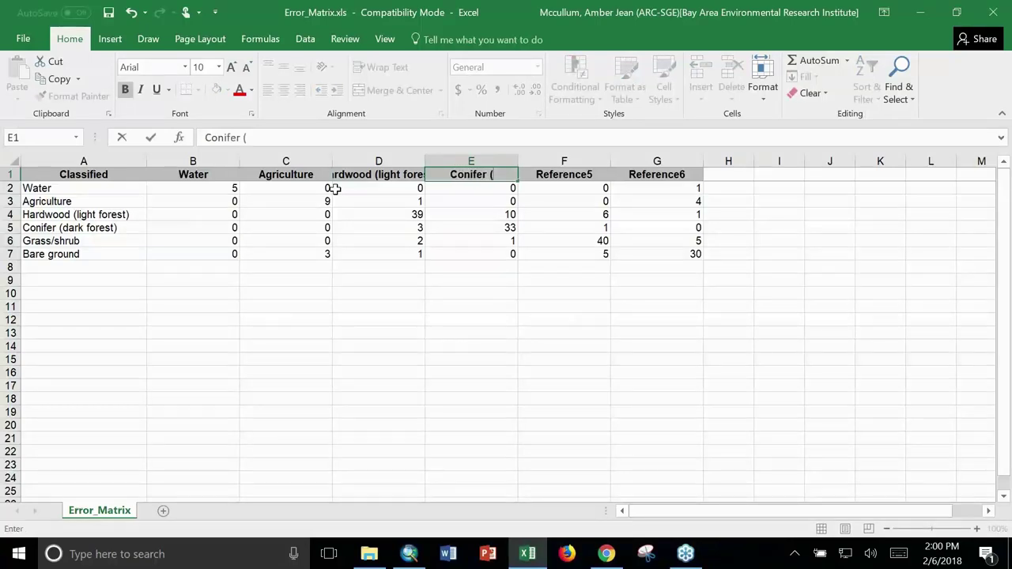
{"action": "type", "text": "dark forest)"}
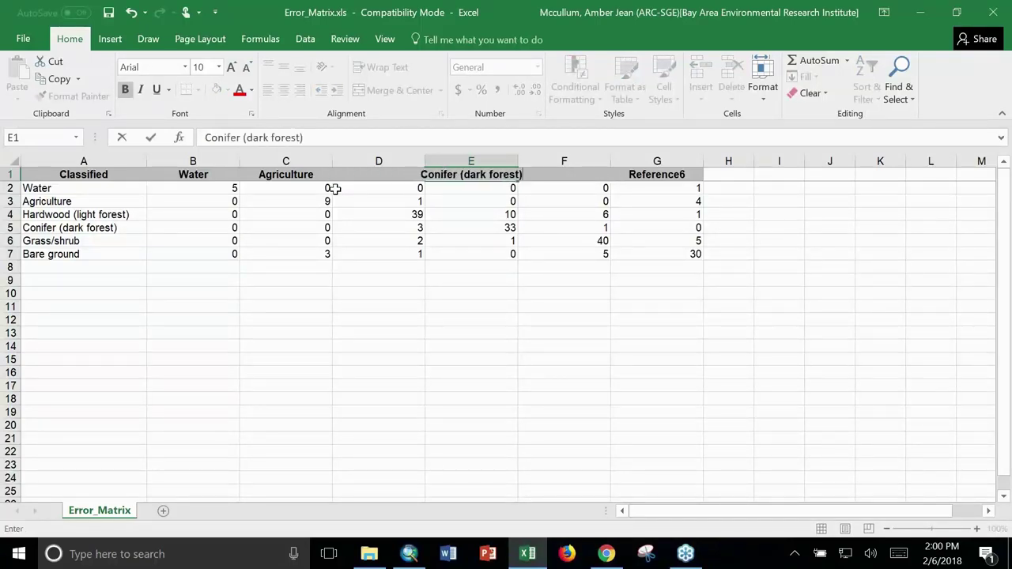
{"action": "key", "text": "Tab"}
{"action": "type", "text": "Grass/shrub"}
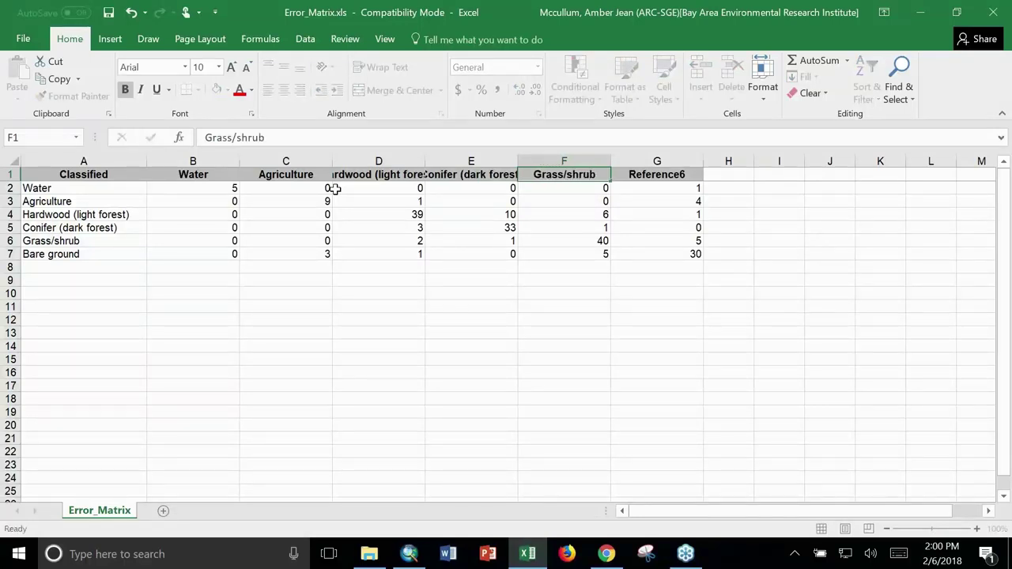
{"action": "key", "text": "Tab"}
{"action": "type", "text": "B"}
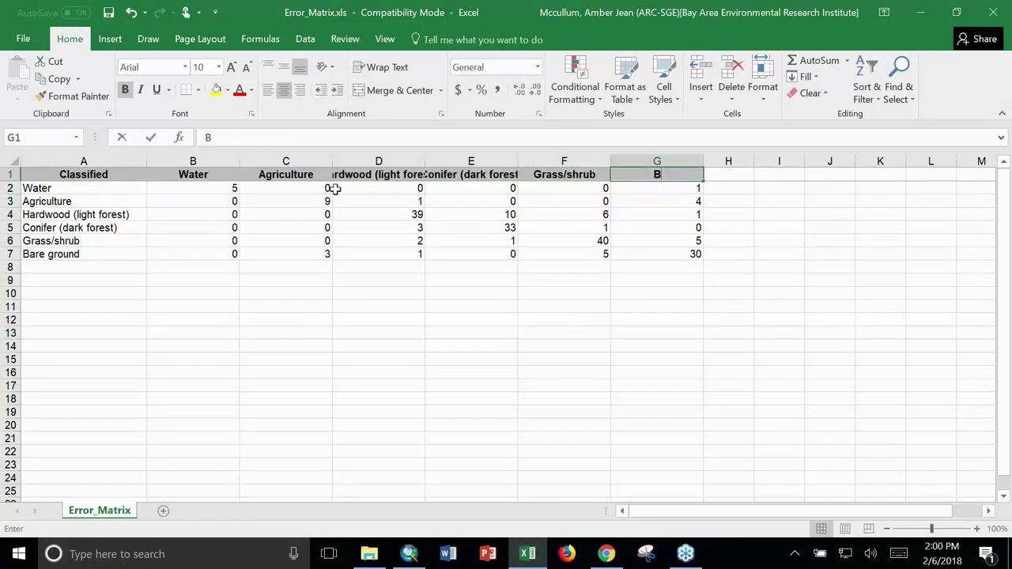
{"action": "type", "text": "are ground"}
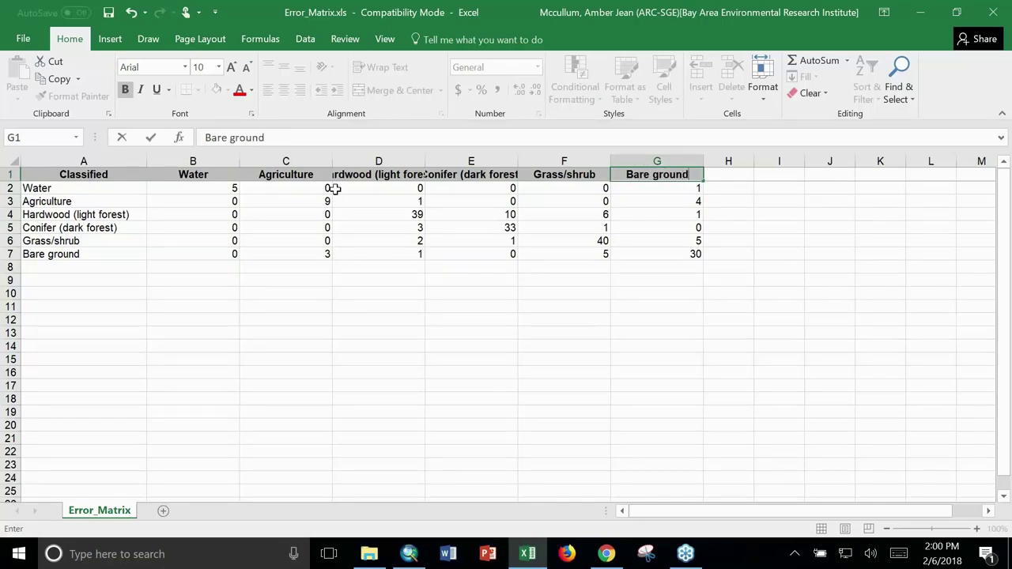
{"action": "key", "text": "Return"}
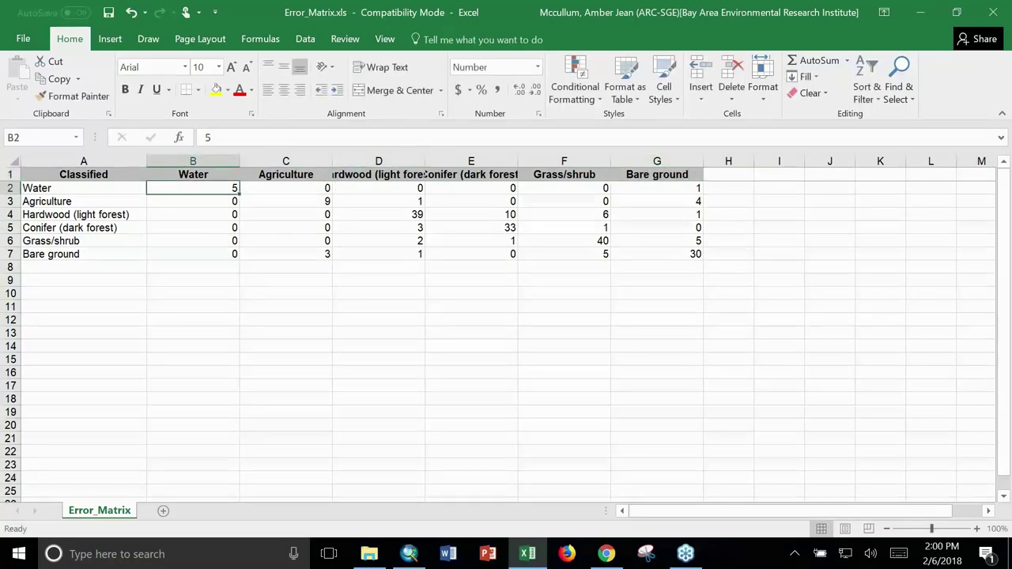
{"action": "double_click", "coordinate": [425, 162]}
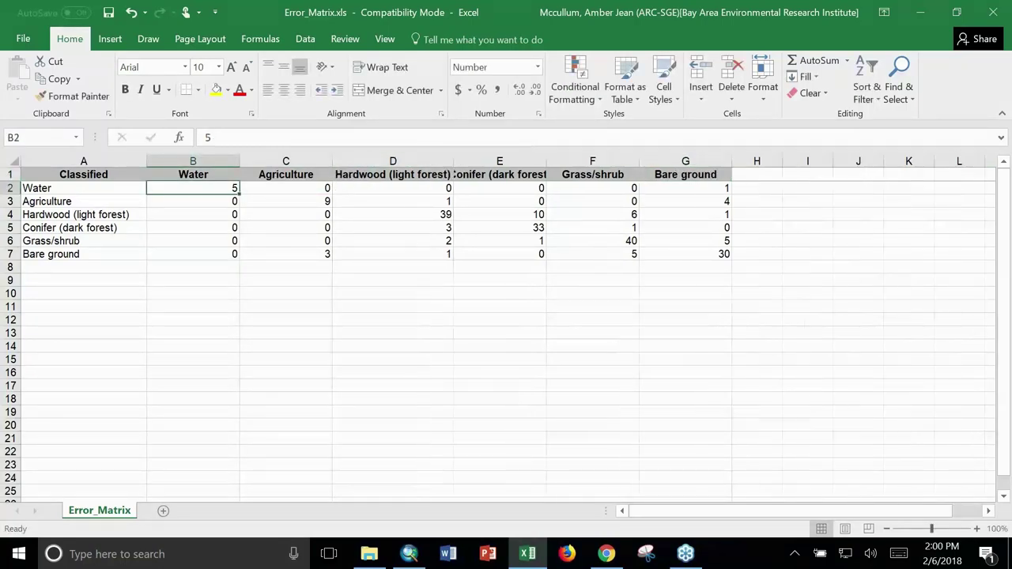
{"action": "double_click", "coordinate": [546, 160]}
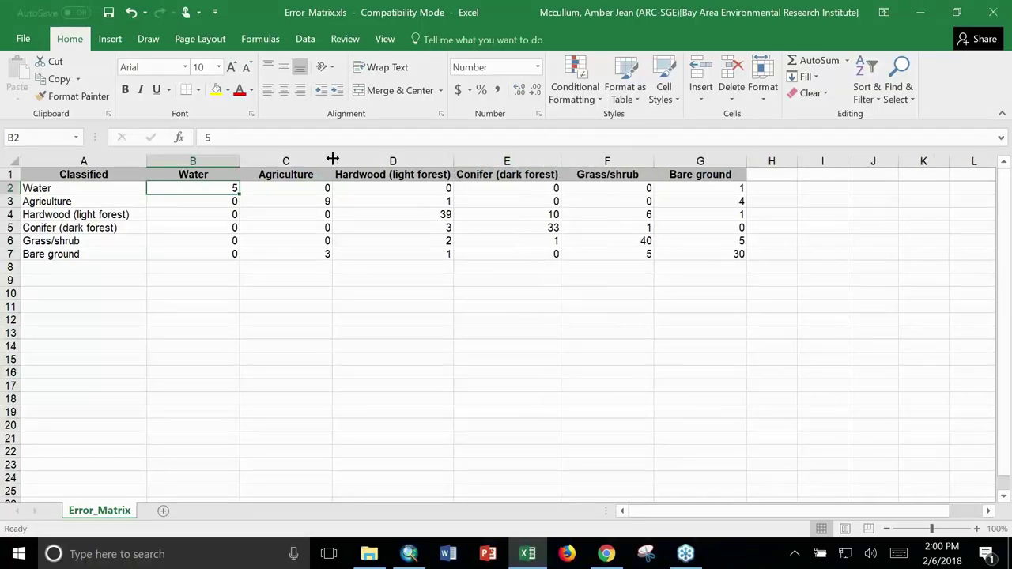
- Enter 'Total Reference Points' in H1 and autofit column H to the heading
{"action": "left_click", "coordinate": [211, 291]}
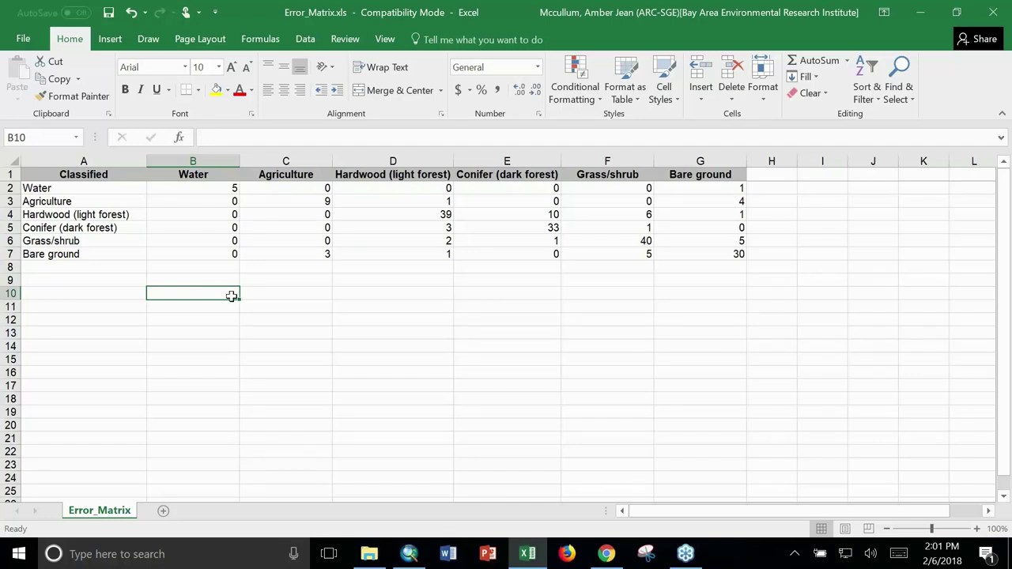
{"action": "left_click", "coordinate": [767, 175]}
{"action": "type", "text": "T"}
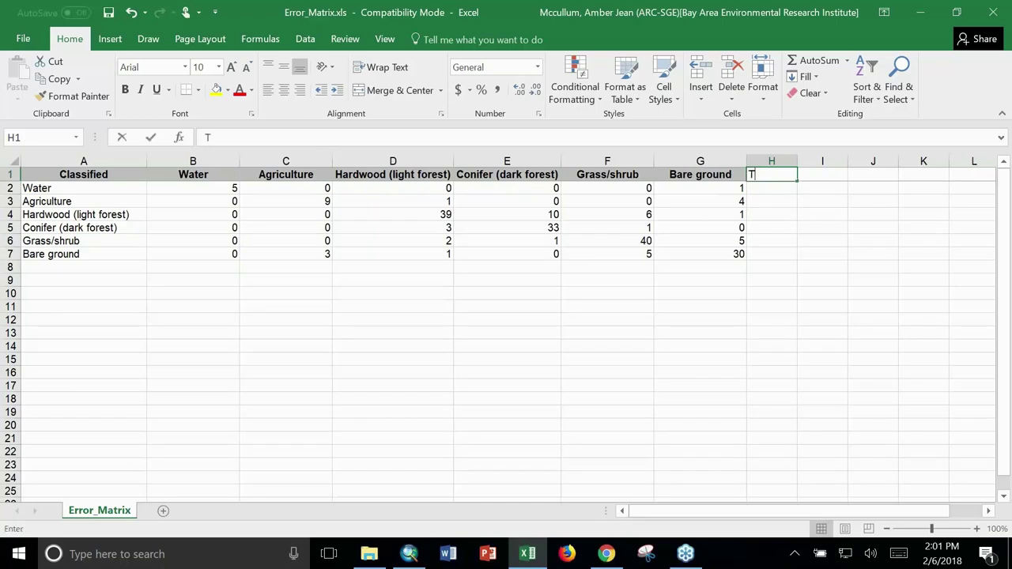
{"action": "type", "text": "otal R"}
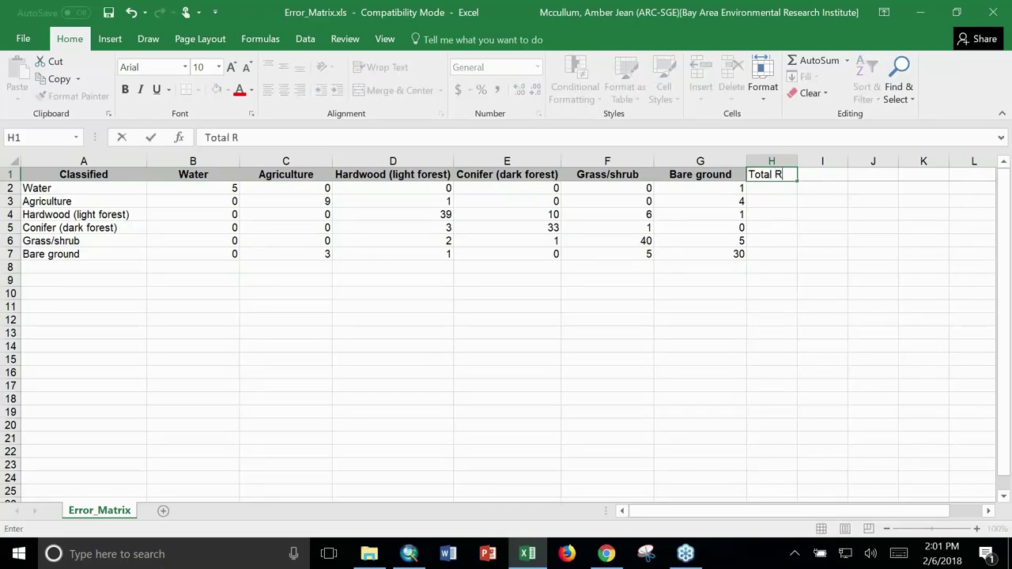
{"action": "type", "text": "eference Points"}
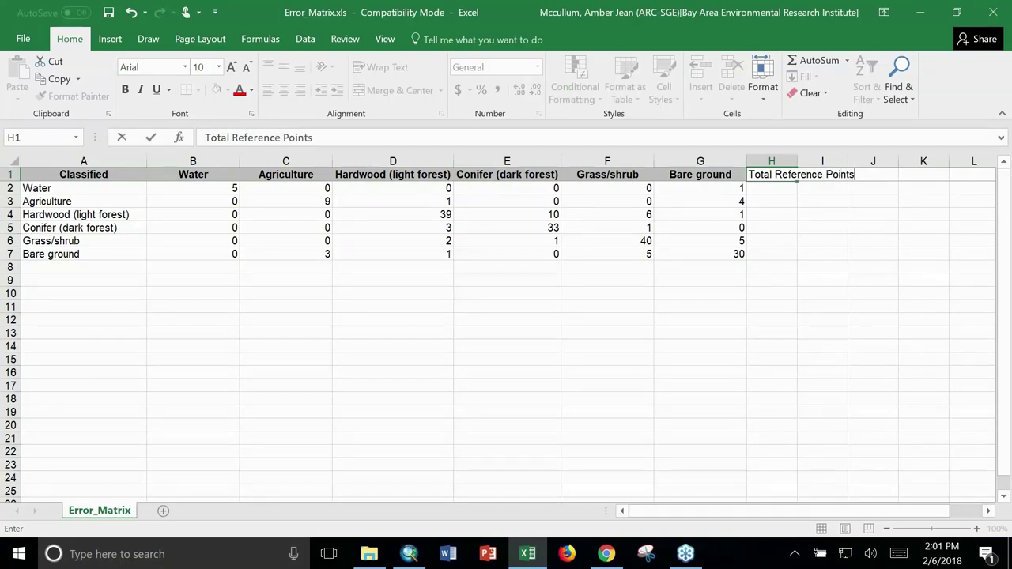
{"action": "key", "text": "Return"}
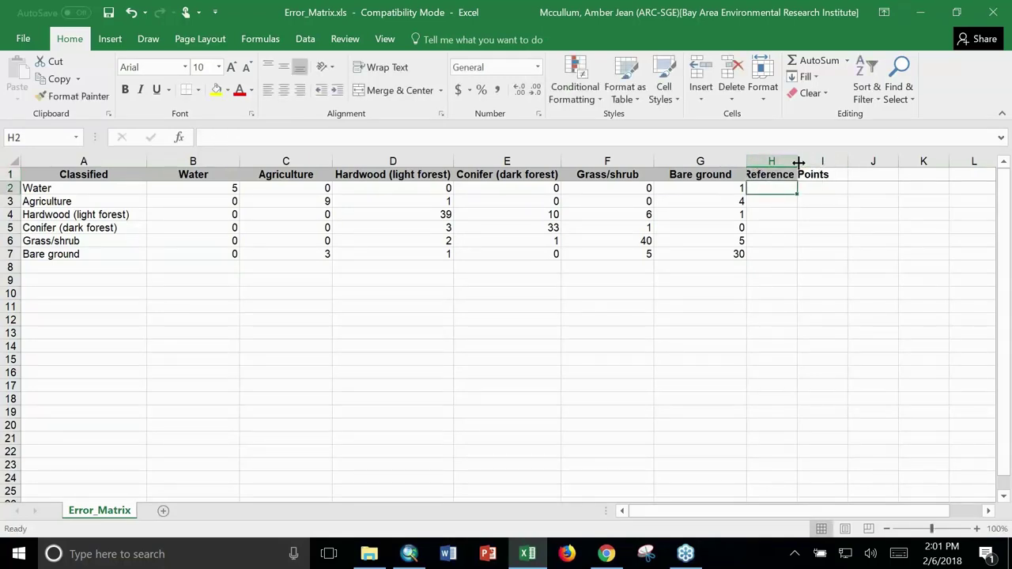
{"action": "double_click", "coordinate": [798, 161]}
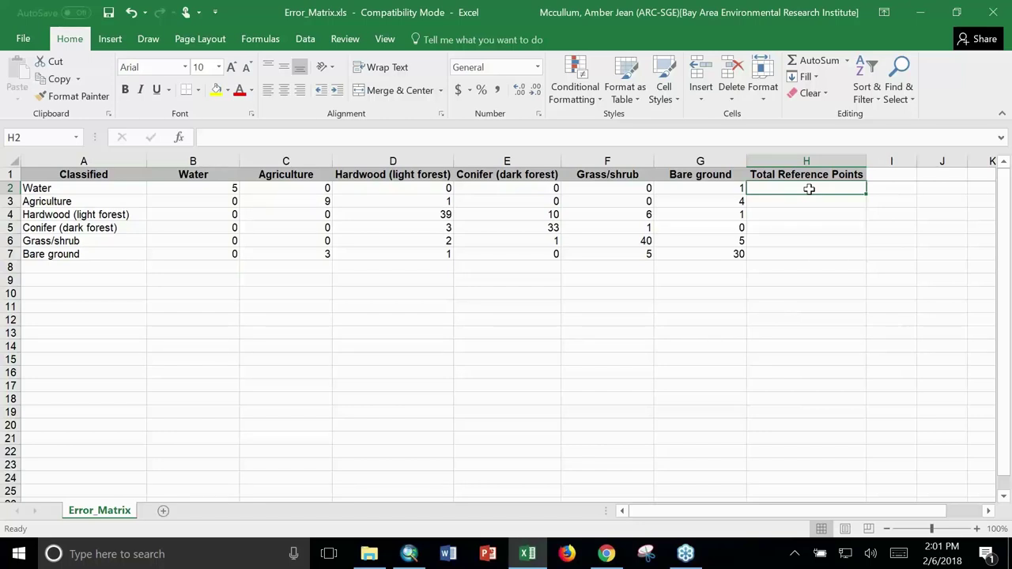
- Enter =SUM(B2:G2) in H2 for the Water row total
{"action": "key", "text": "F2"}
{"action": "type", "text": "="}
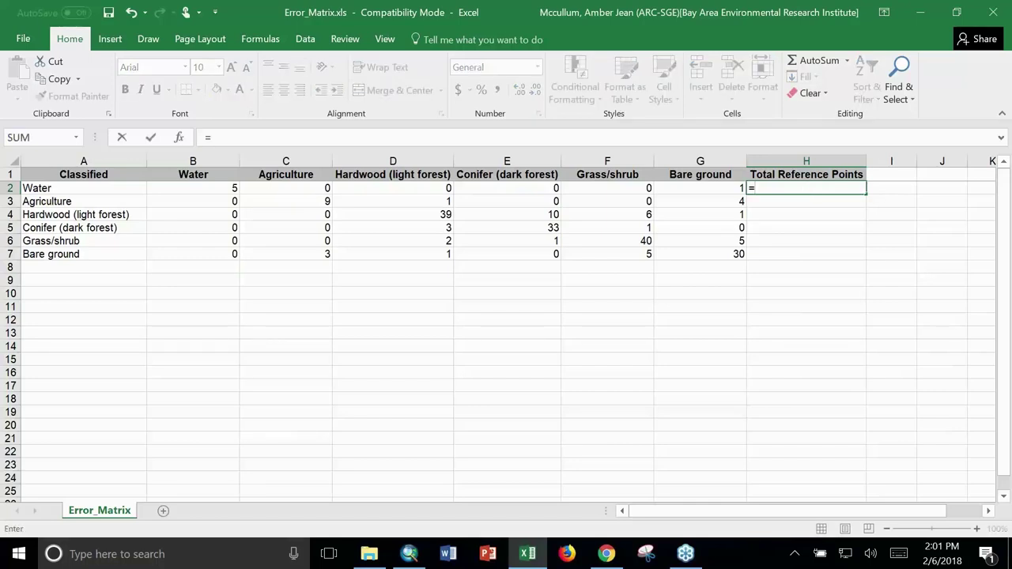
{"action": "type", "text": "SUM("}
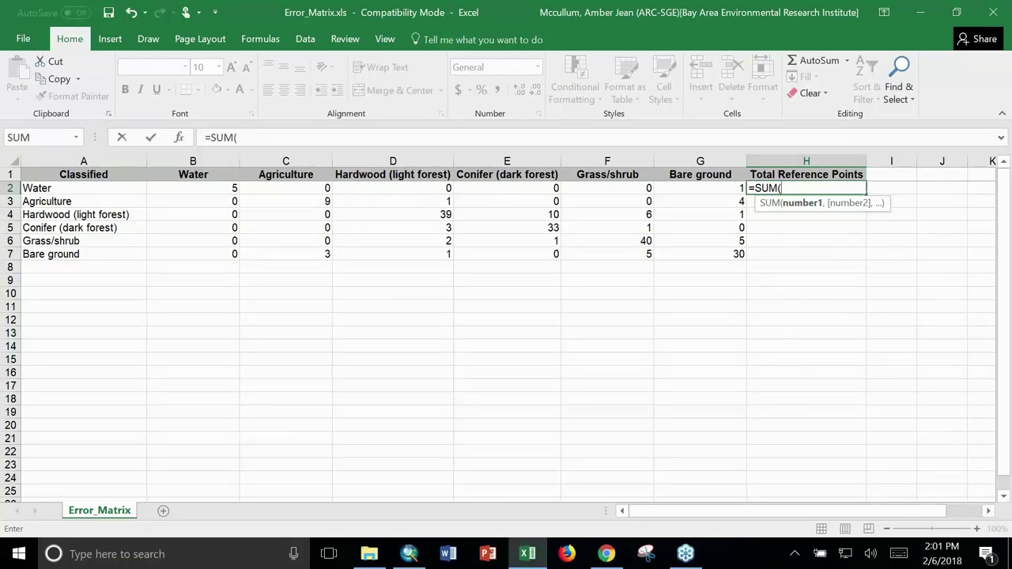
{"action": "left_click", "coordinate": [170, 186]}
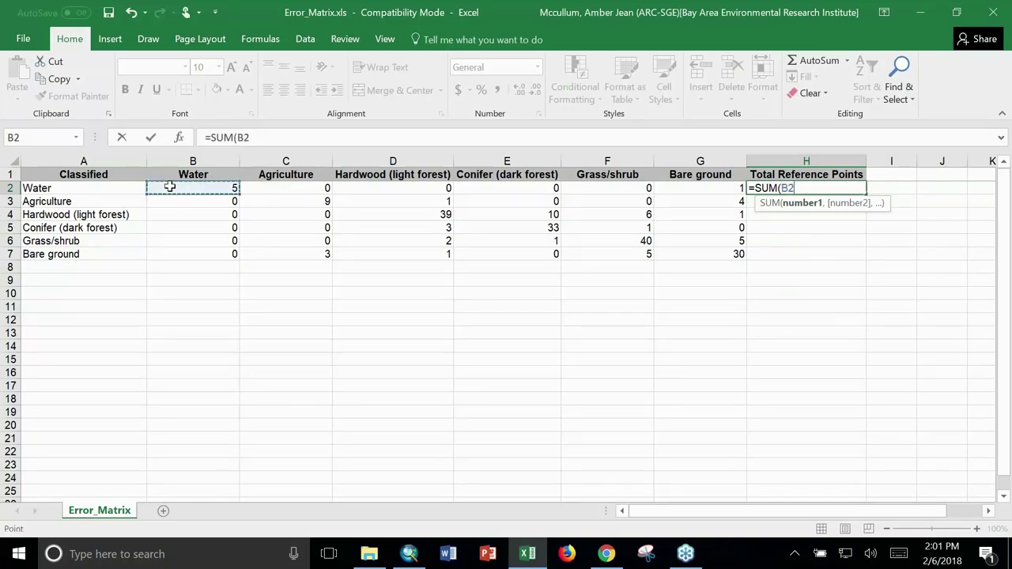
{"action": "left_click_drag", "start_coordinate": [170, 186], "coordinate": [699, 183]}
{"action": "type", "text": ")"}
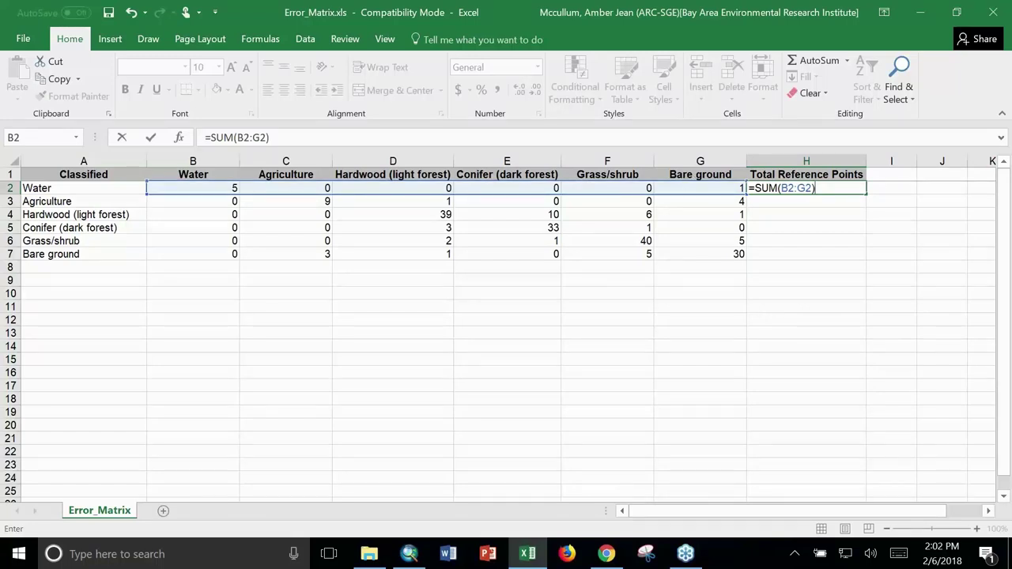
{"action": "key", "text": "Return"}
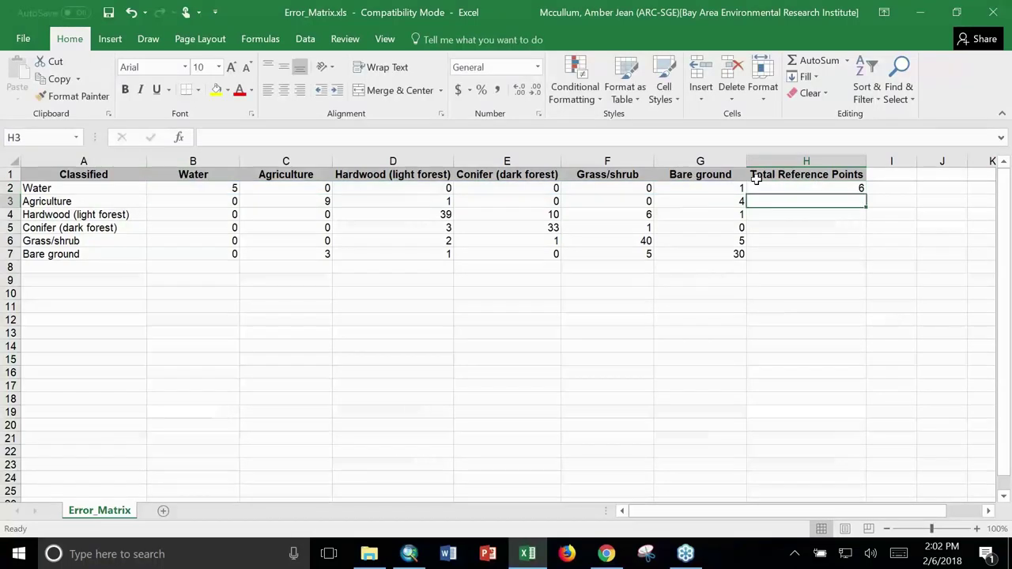
- Check the H2 formula and fill it down to H7 for totals 14, 56, 37, 48, 39
{"action": "left_click", "coordinate": [825, 186]}
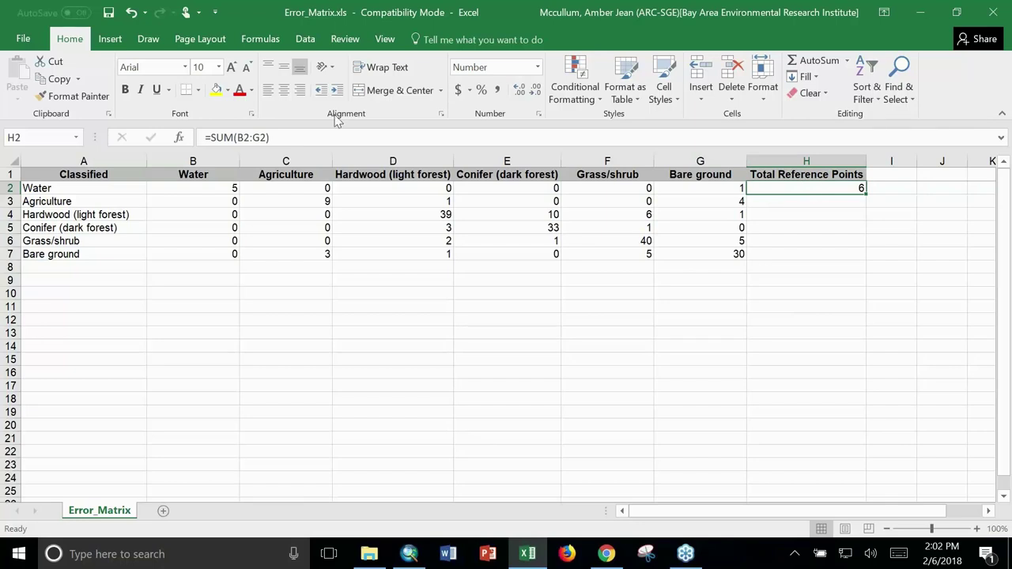
{"action": "left_click", "coordinate": [322, 138]}
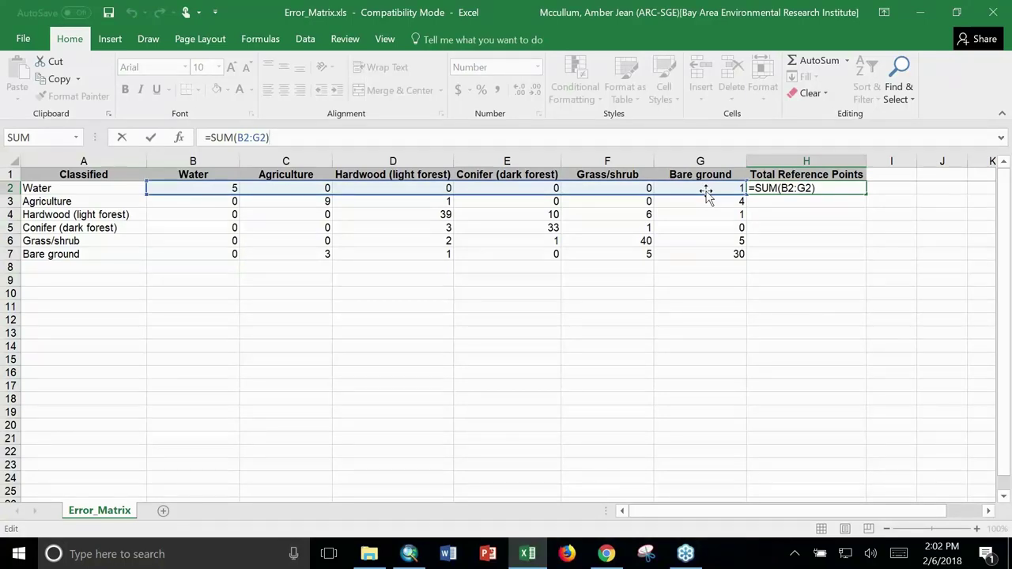
{"action": "key", "text": "Return"}
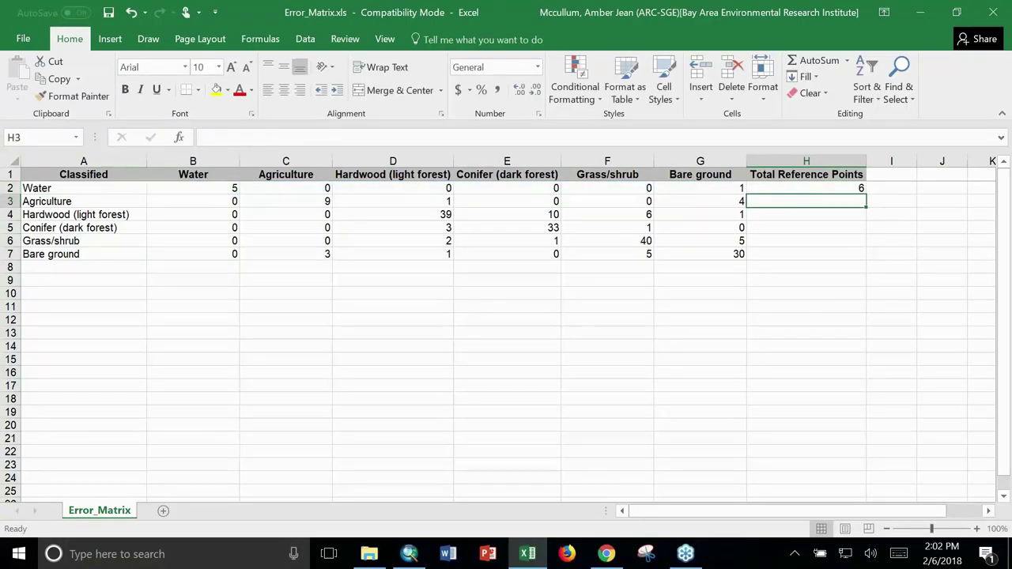
{"action": "left_click", "coordinate": [839, 190]}
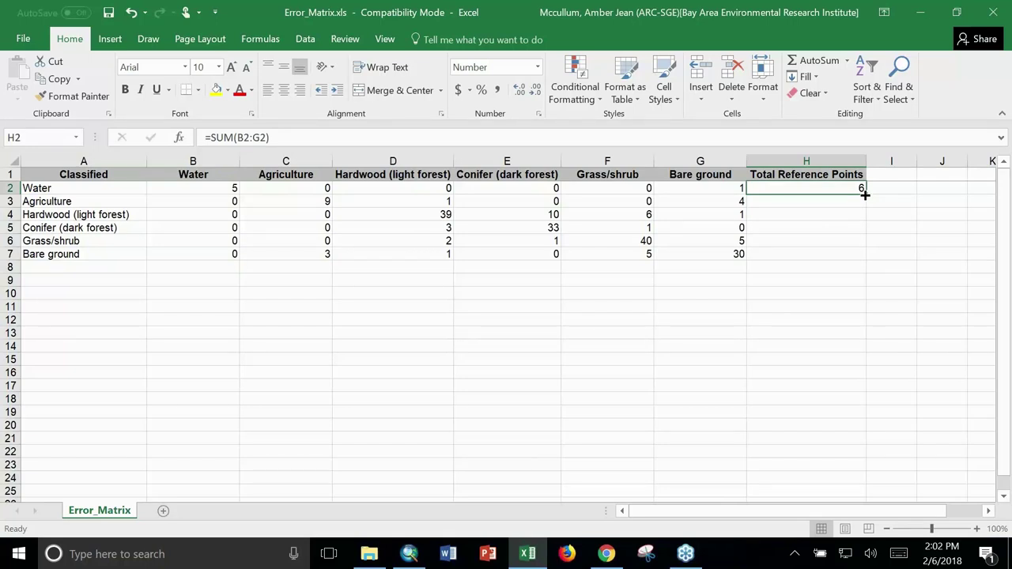
{"action": "left_click_drag", "start_coordinate": [865, 194], "coordinate": [863, 252]}
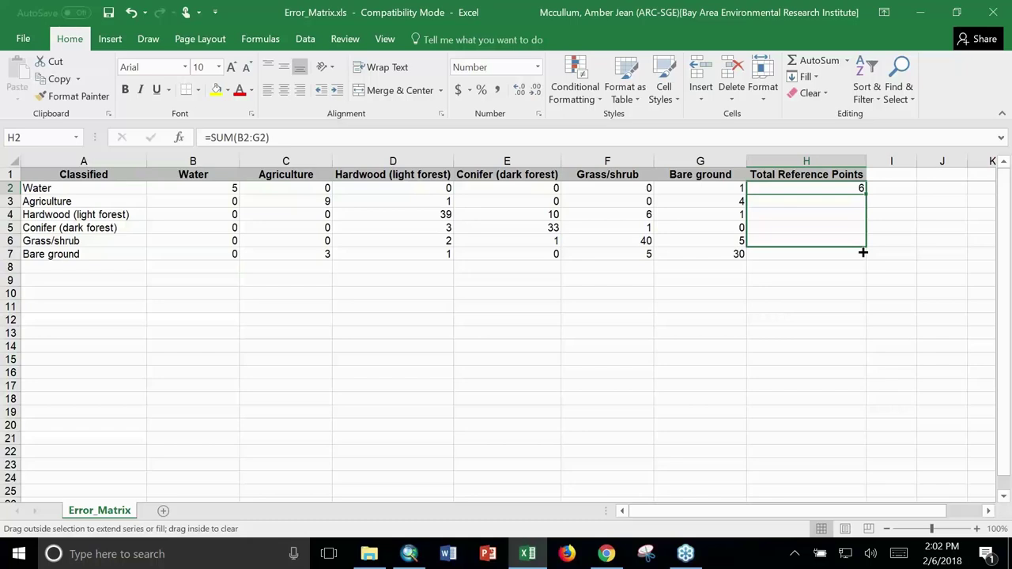
{"action": "left_click_drag", "start_coordinate": [863, 252], "coordinate": [862, 259]}
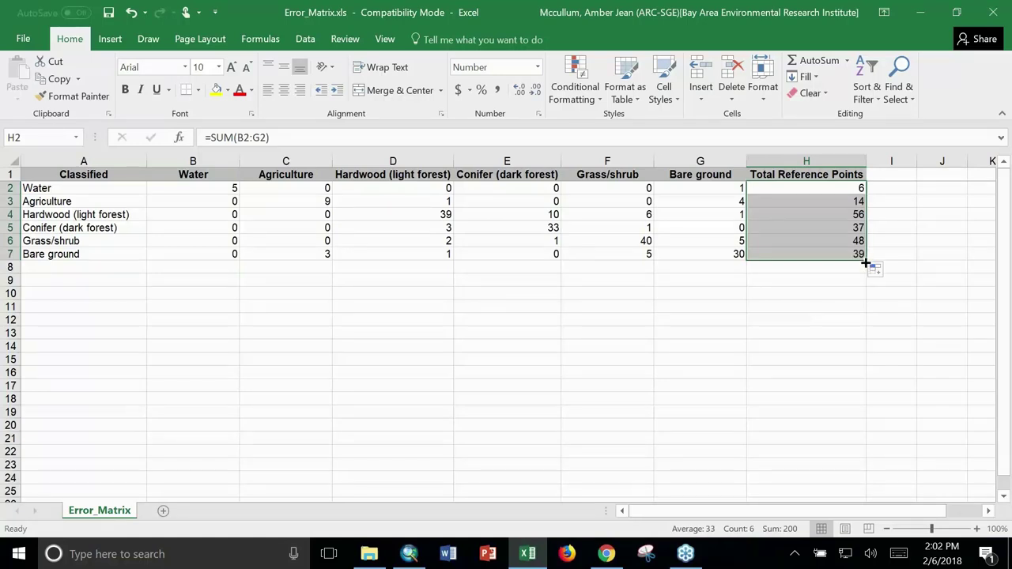
{"action": "left_click", "coordinate": [635, 307]}
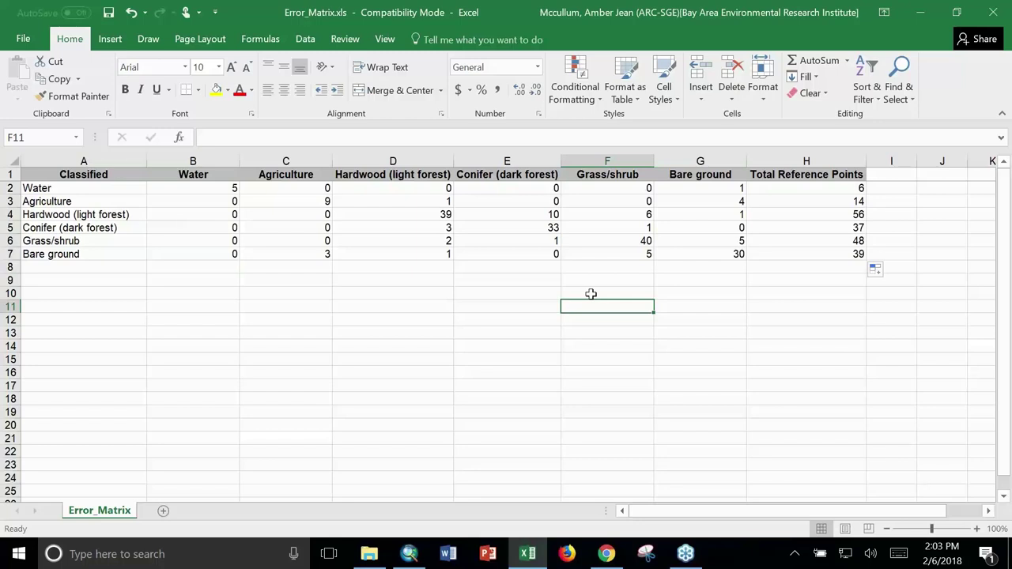
- Type 'Total Classified Points' into cell A8 beneath the matrix
{"action": "left_click", "coordinate": [95, 269]}
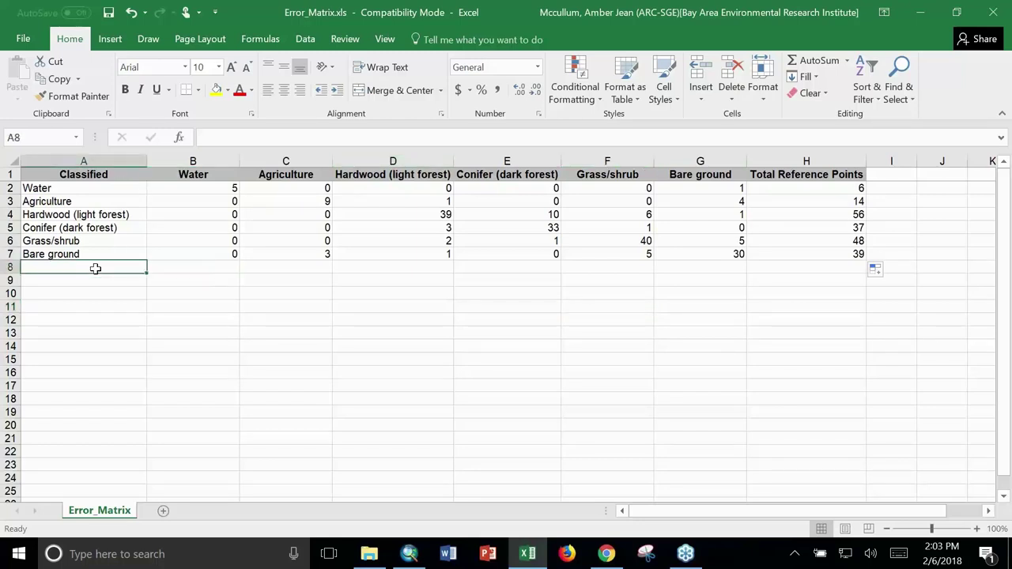
{"action": "key", "text": "F2"}
{"action": "type", "text": "Total "}
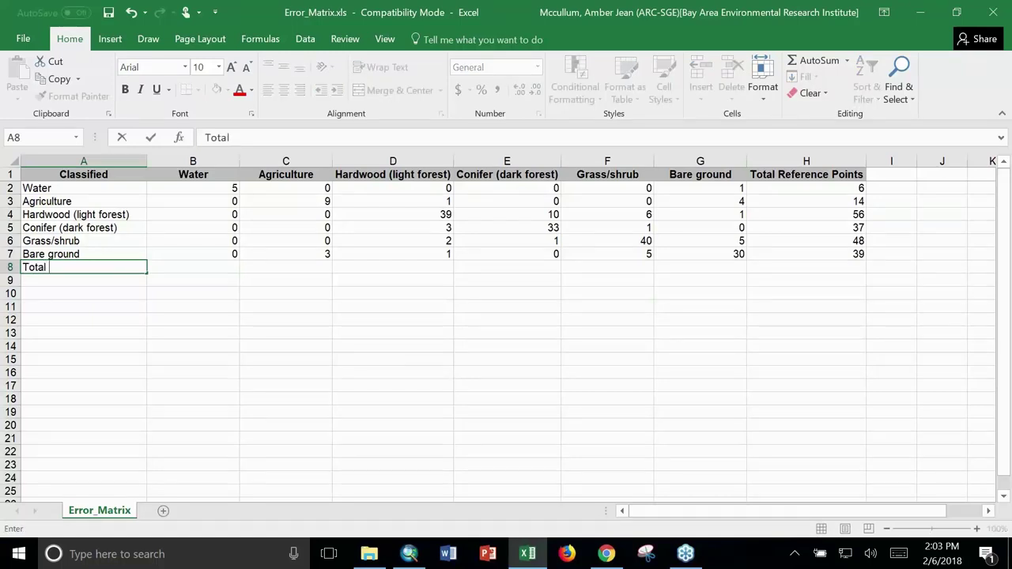
{"action": "type", "text": "Classified Points"}
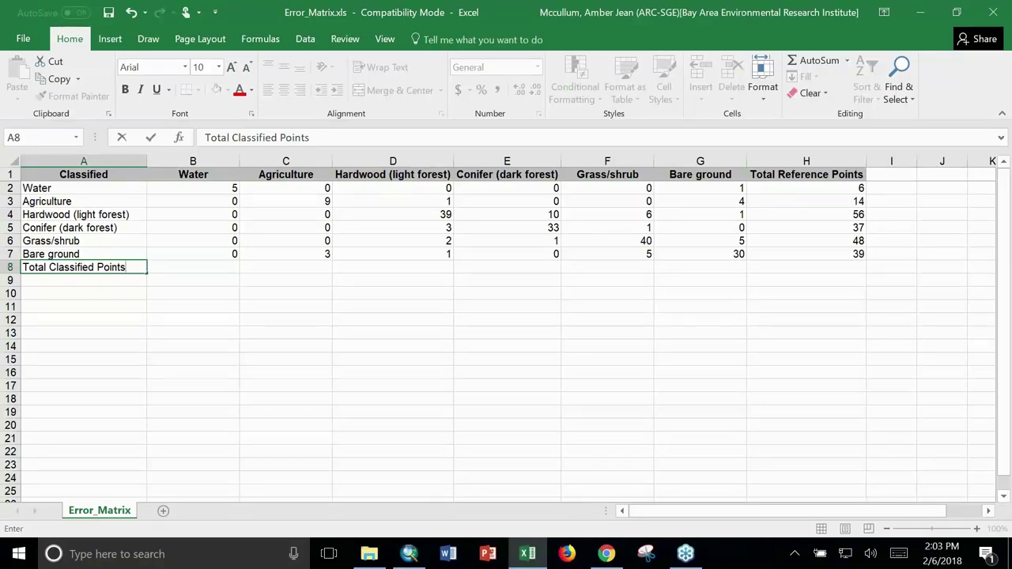
{"action": "key", "text": "Return"}
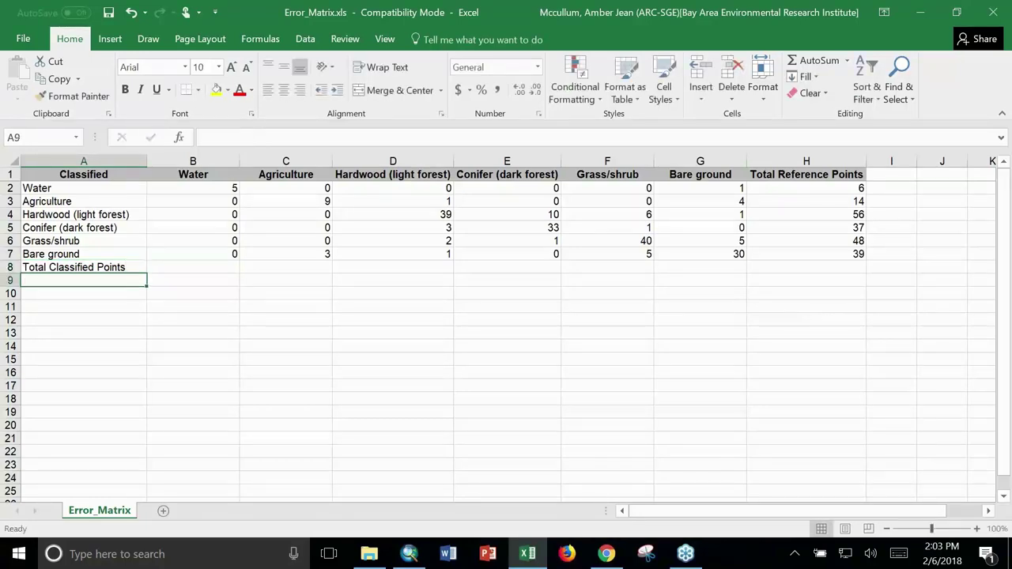
{"action": "left_click", "coordinate": [210, 267]}
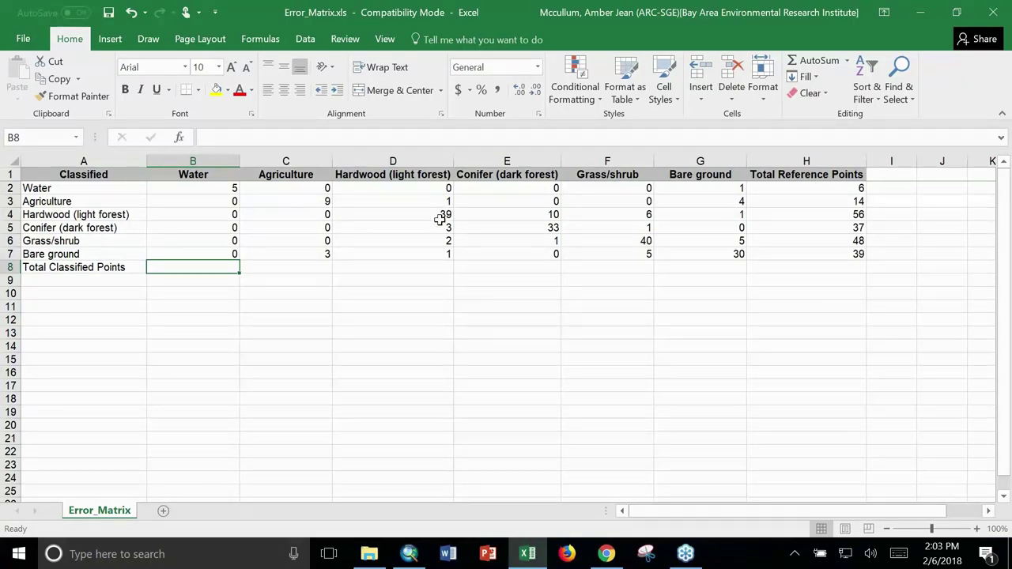
- Total columns B–G in row 8 with =SUM(B2:B7) filled right, giving 5, 12, 46, 44, 52, 41
{"action": "left_click", "coordinate": [235, 139]}
{"action": "type", "text": "=SUM"}
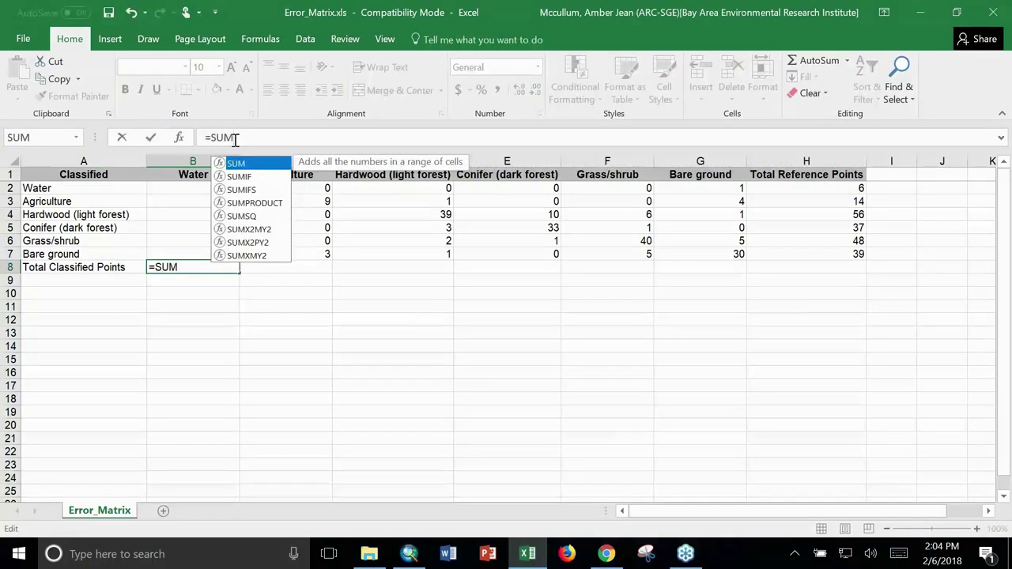
{"action": "type", "text": "("}
{"action": "left_click_drag", "start_coordinate": [182, 187], "coordinate": [182, 254]}
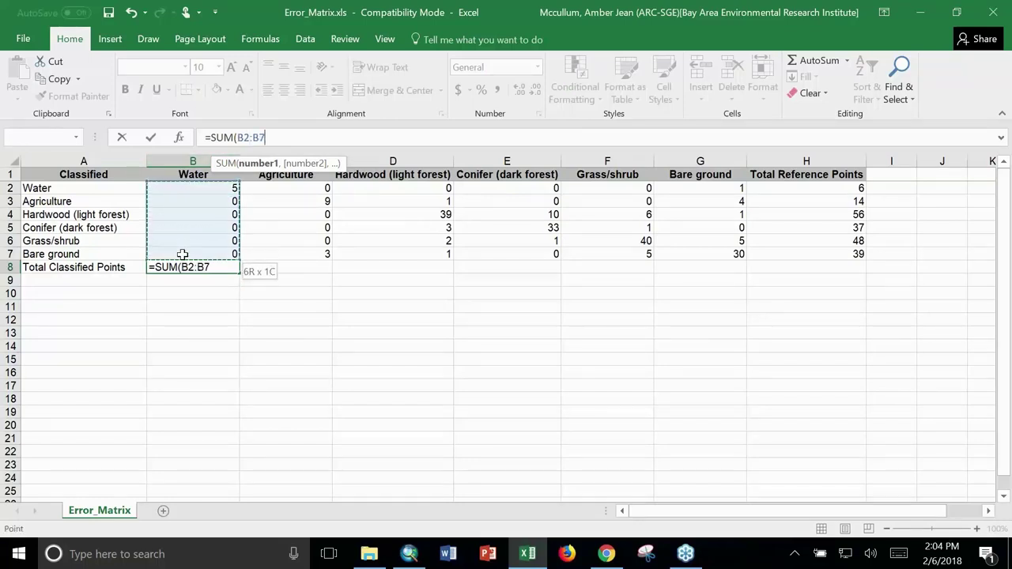
{"action": "type", "text": ")"}
{"action": "key", "text": "Return"}
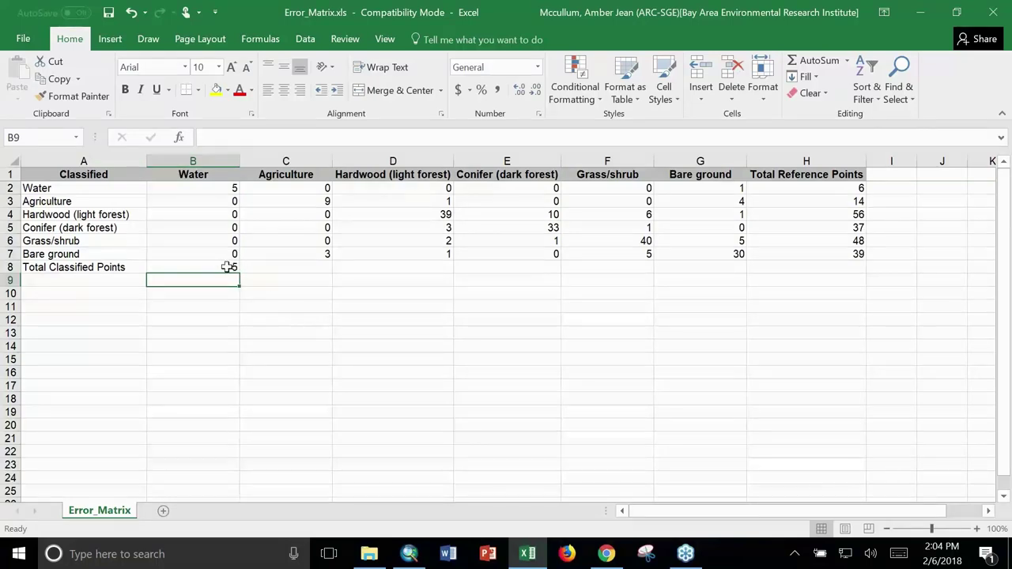
{"action": "left_click", "coordinate": [217, 267]}
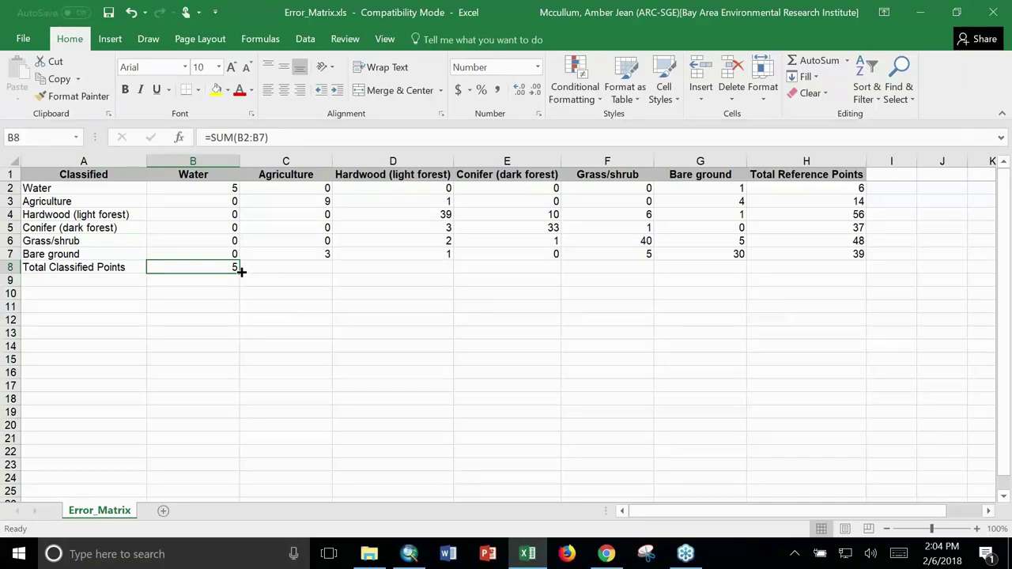
{"action": "left_click_drag", "start_coordinate": [241, 271], "coordinate": [241, 273]}
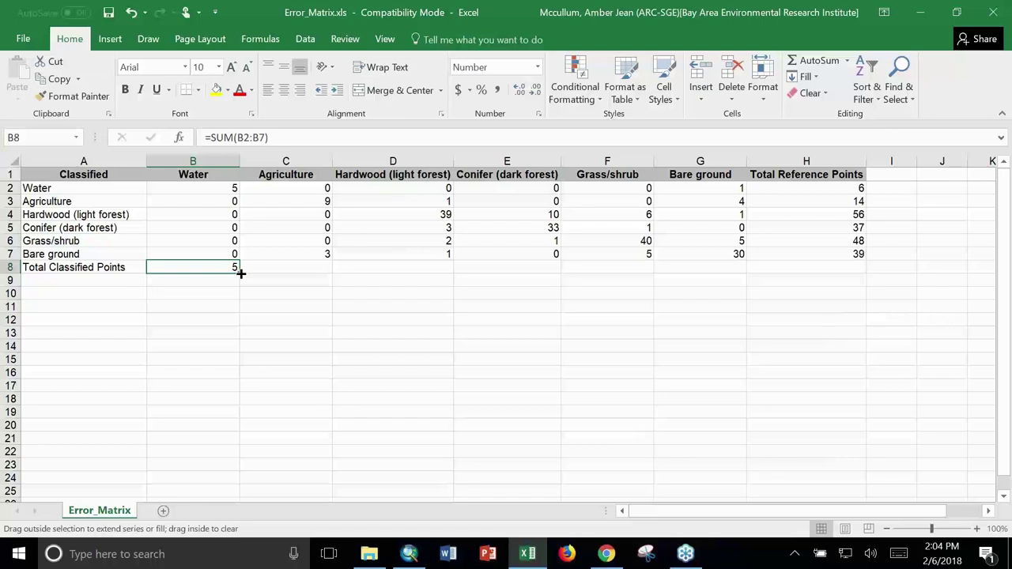
{"action": "left_click_drag", "start_coordinate": [241, 273], "coordinate": [704, 277]}
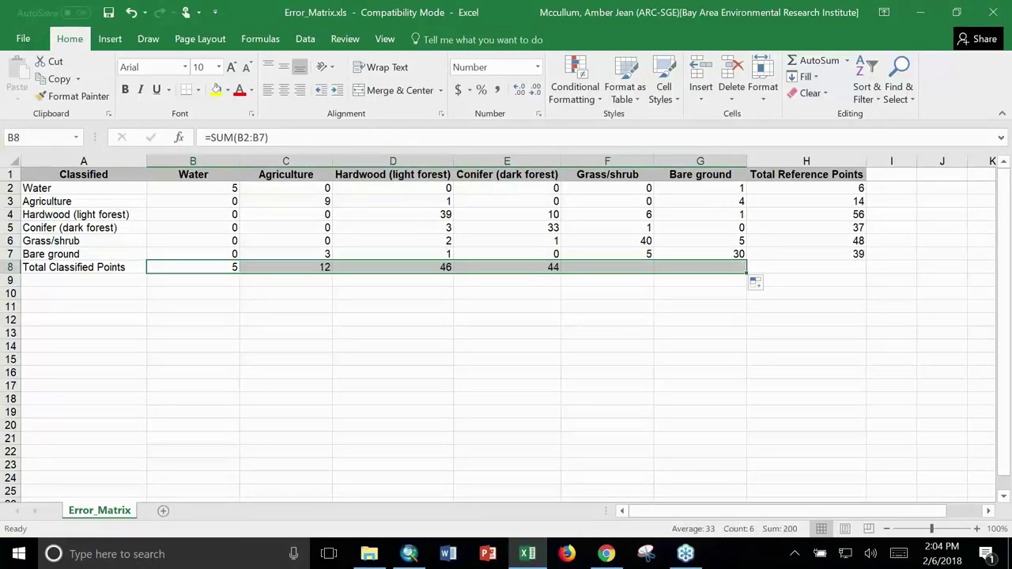
{"action": "left_click", "coordinate": [724, 309]}
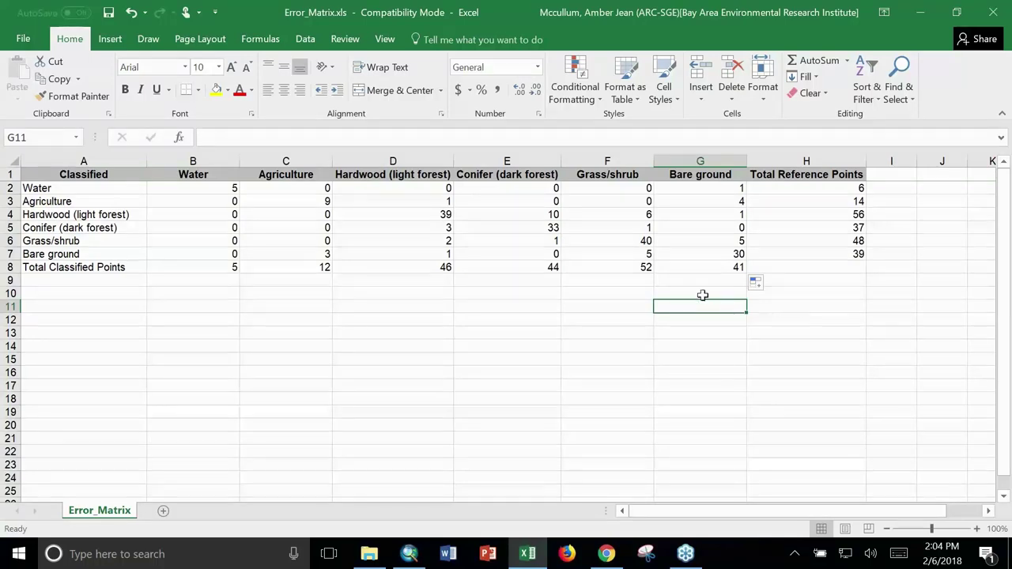
{"action": "left_click", "coordinate": [832, 271]}
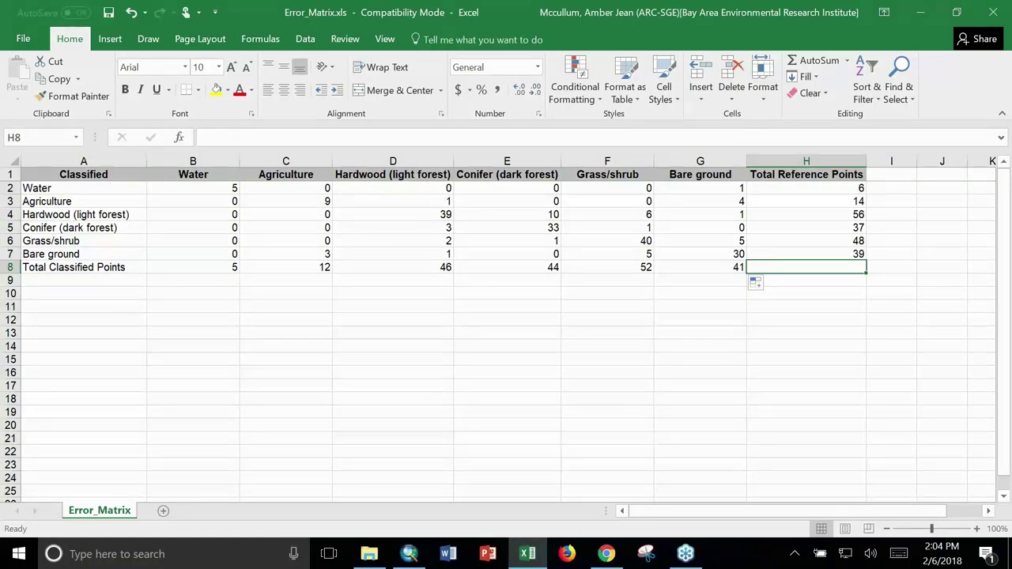
- Extend the row-8 total into H8 for a 200-point grand total, then start the A10 label
{"action": "left_click", "coordinate": [711, 268]}
{"action": "left_click_drag", "start_coordinate": [746, 274], "coordinate": [800, 268]}
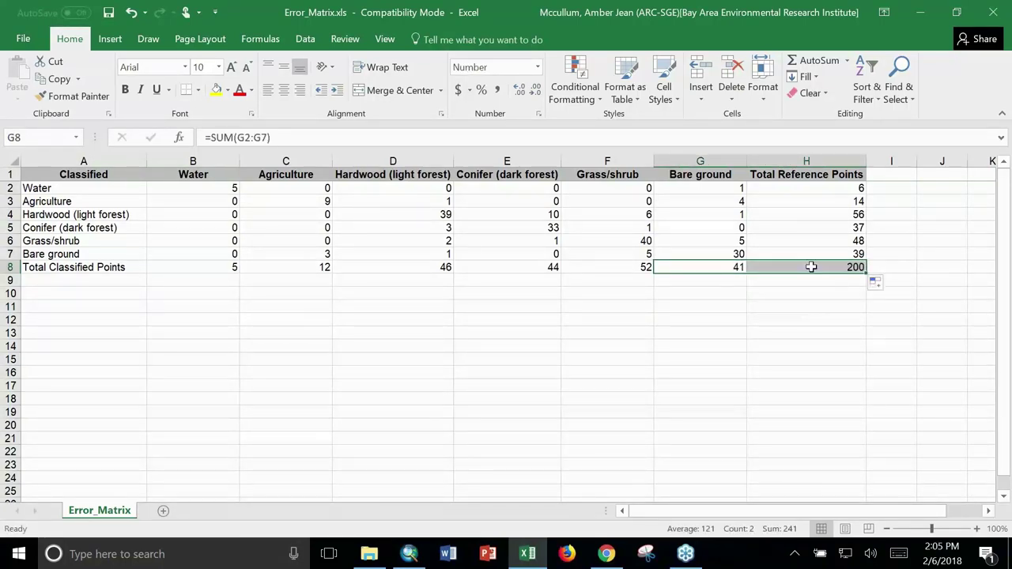
{"action": "left_click", "coordinate": [812, 266]}
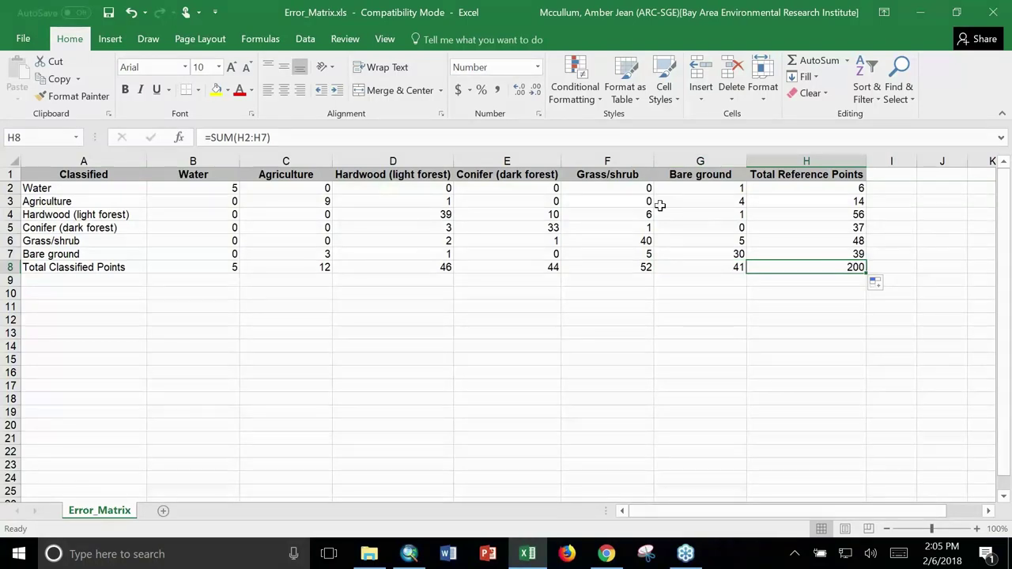
{"action": "left_click", "coordinate": [410, 137]}
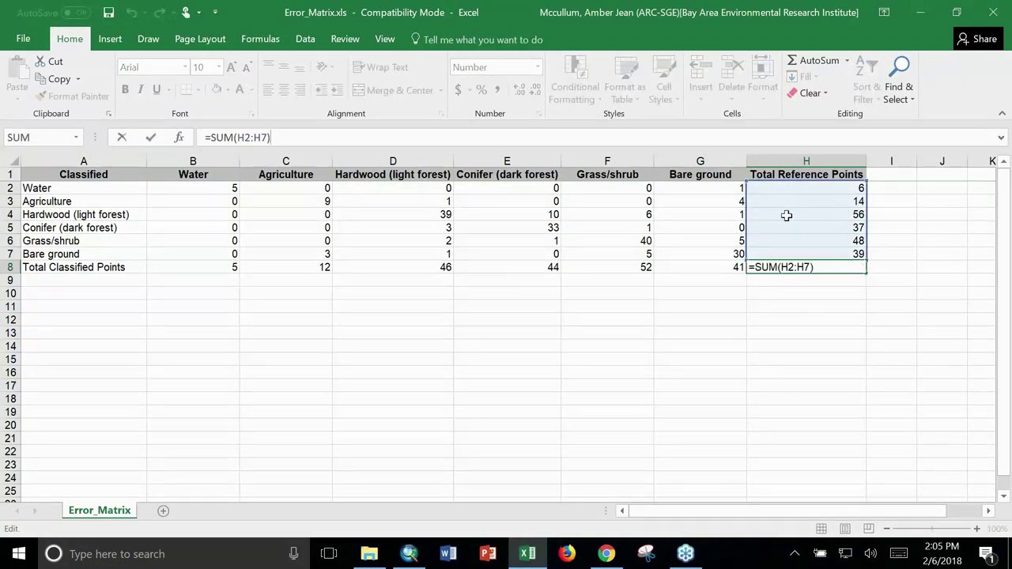
{"action": "key", "text": "Return"}
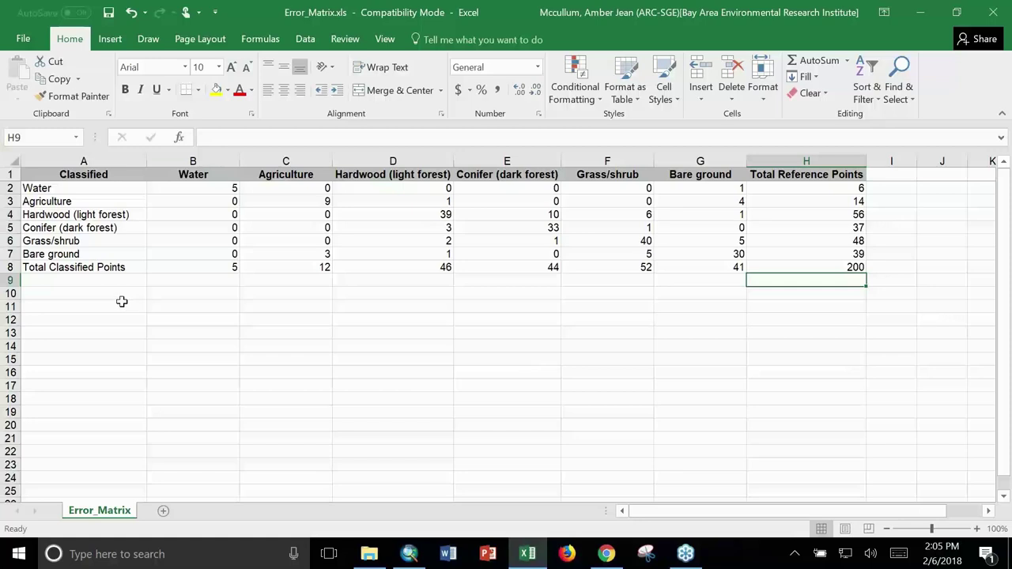
{"action": "left_click", "coordinate": [122, 295]}
{"action": "type", "text": "T"}
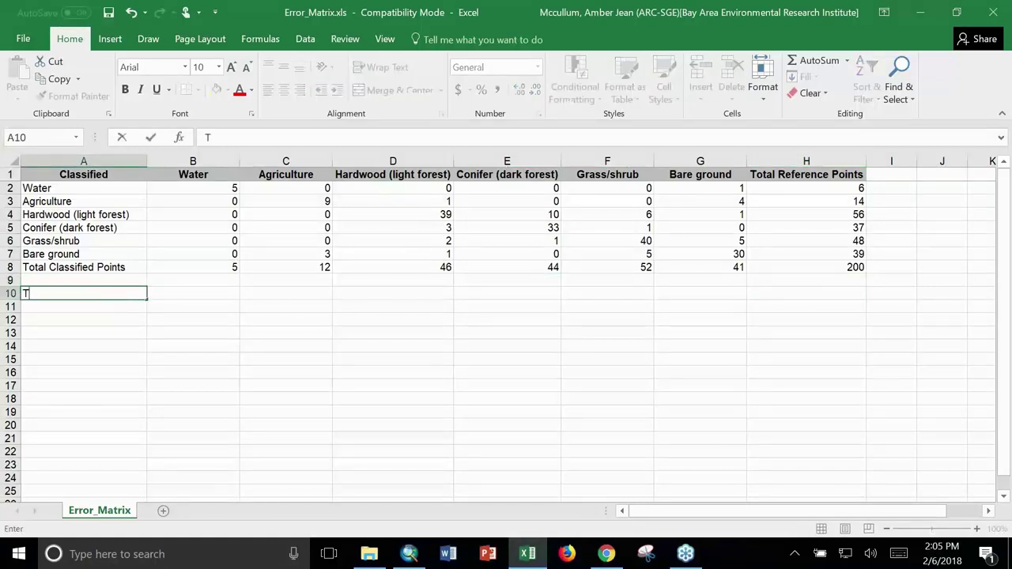
{"action": "type", "text": "otal Correc"}
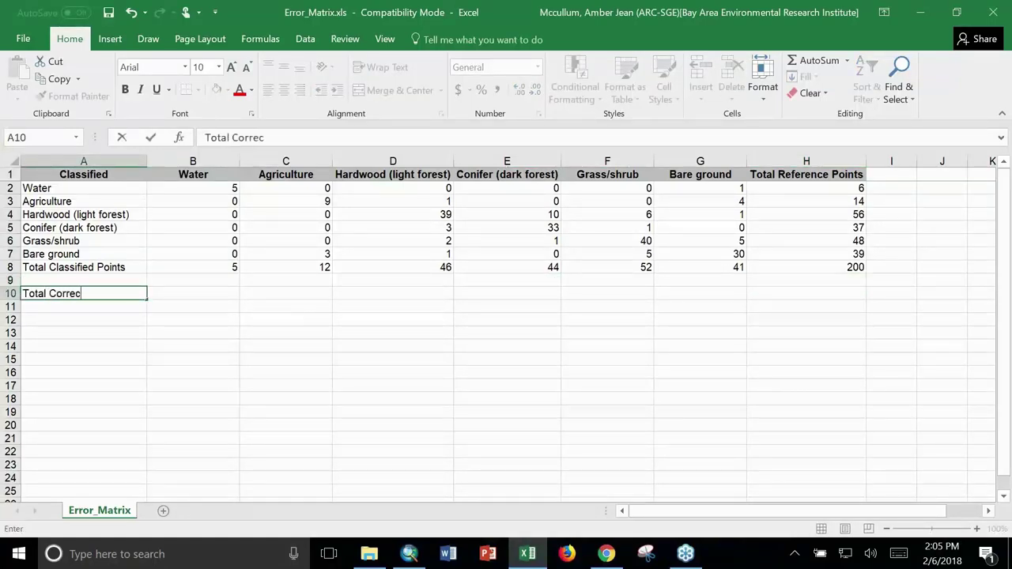
{"action": "type", "text": "t Reference Points"}
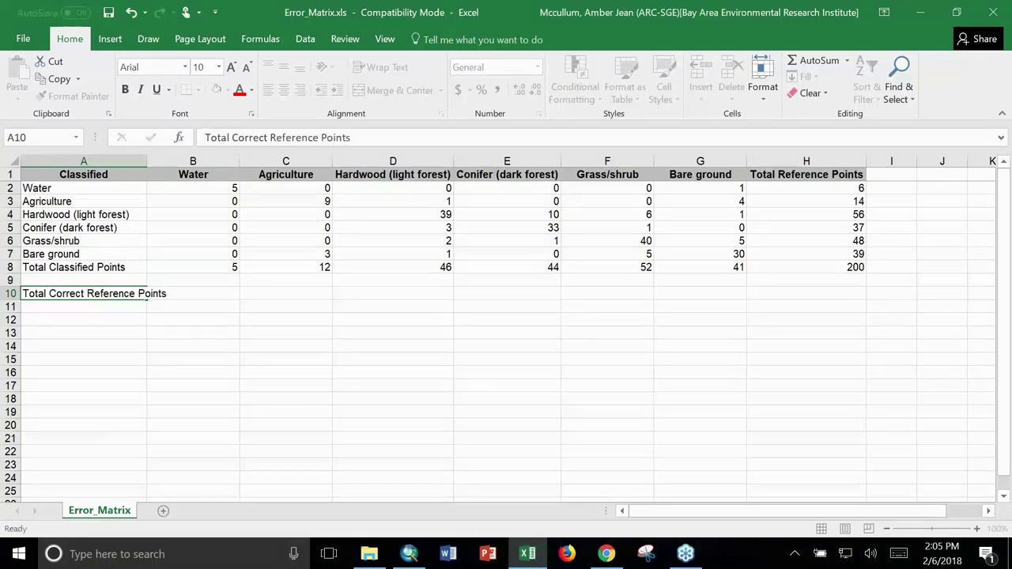
- Enter 'Total Correct Reference Points' in A10 and widen column A to fit it
{"action": "key", "text": "Return"}
{"action": "left_click_drag", "start_coordinate": [147, 161], "coordinate": [172, 162]}
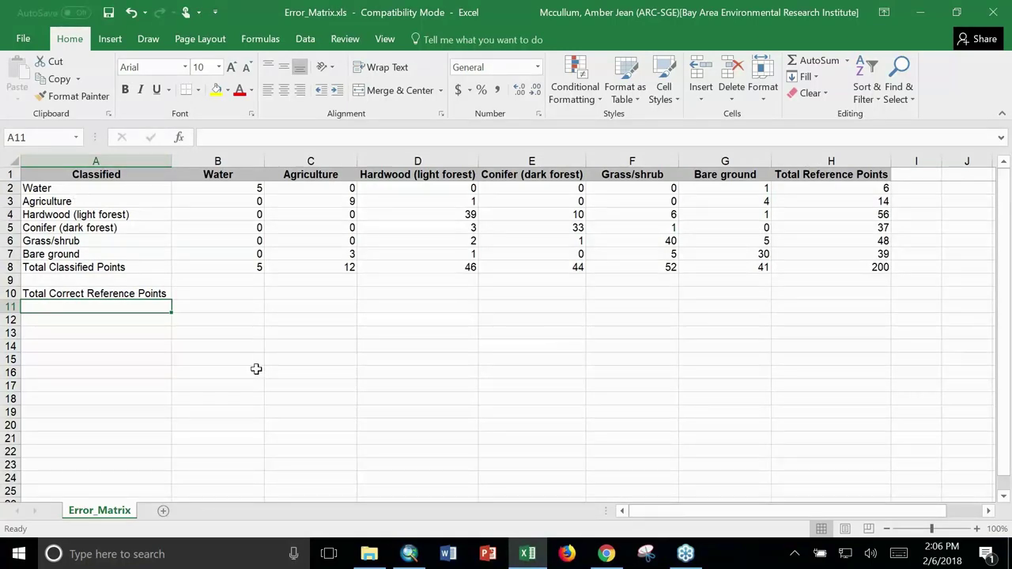
{"action": "left_click", "coordinate": [237, 292]}
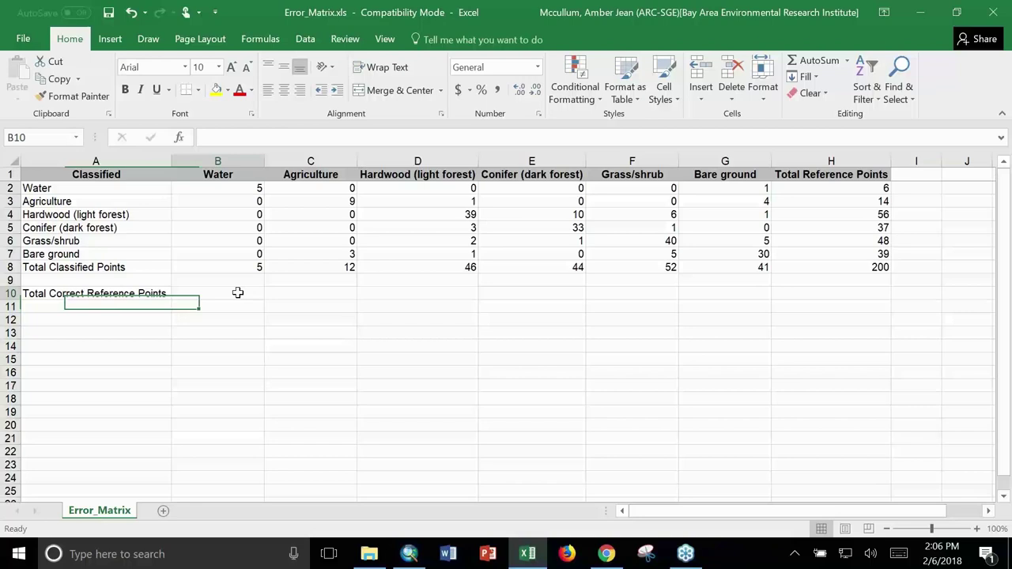
{"action": "key", "text": "F2"}
- Enter =SUM(B2+C3+D4+E5+F6+G7) in B10, giving 156 correctly classified points
{"action": "type", "text": "="}
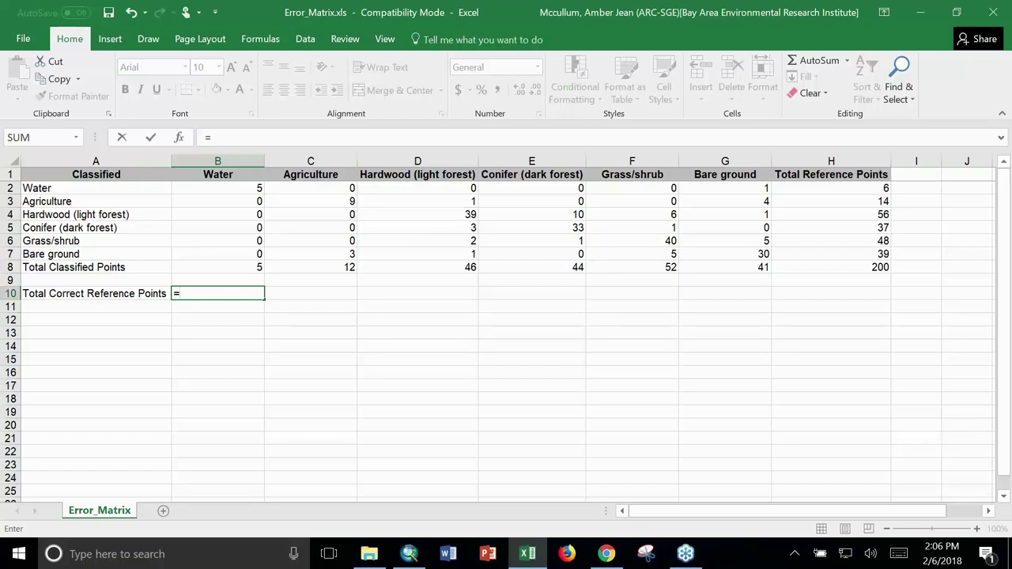
{"action": "type", "text": "SUM("}
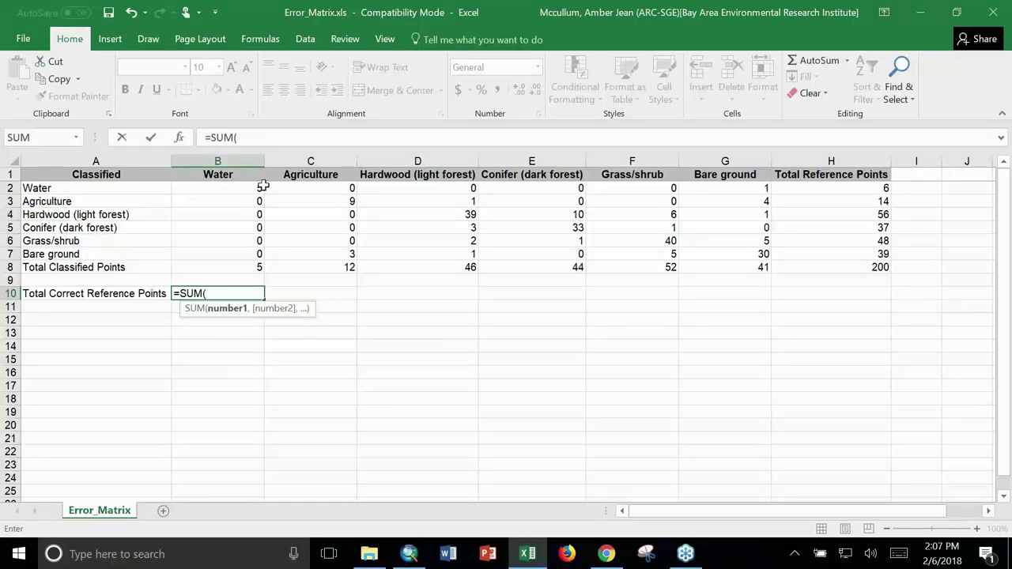
{"action": "left_click", "coordinate": [217, 187]}
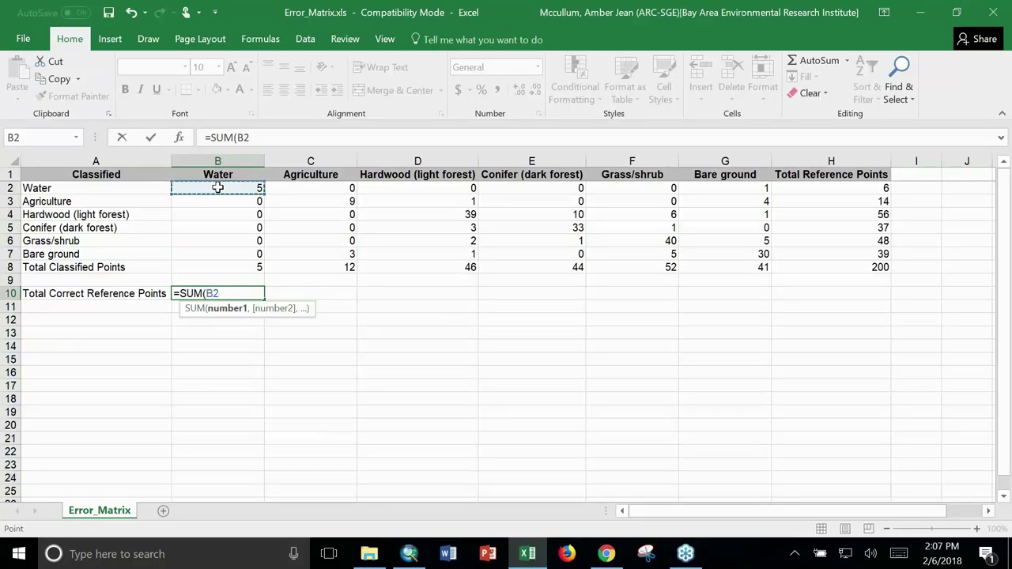
{"action": "type", "text": "+"}
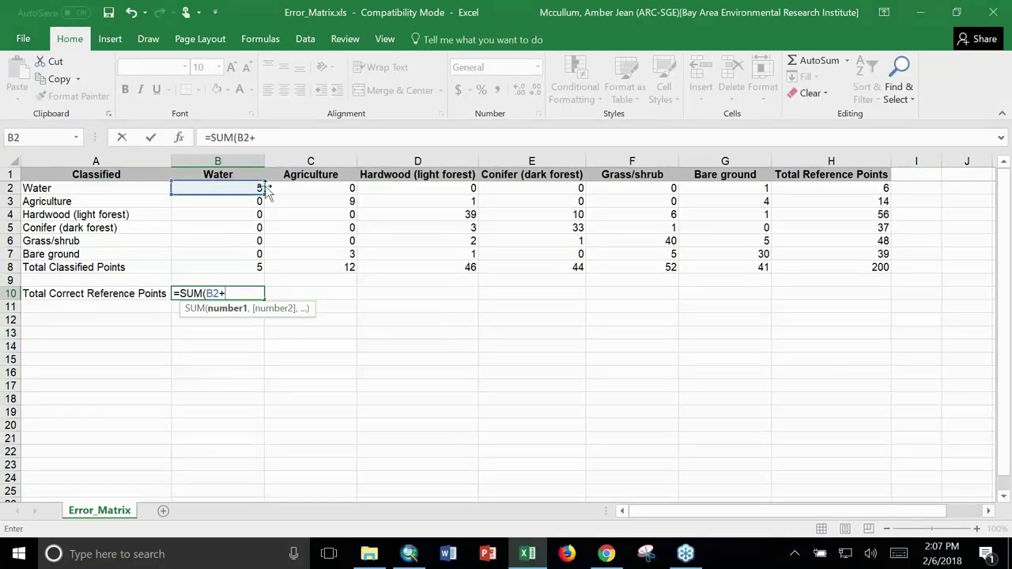
{"action": "left_click", "coordinate": [330, 201]}
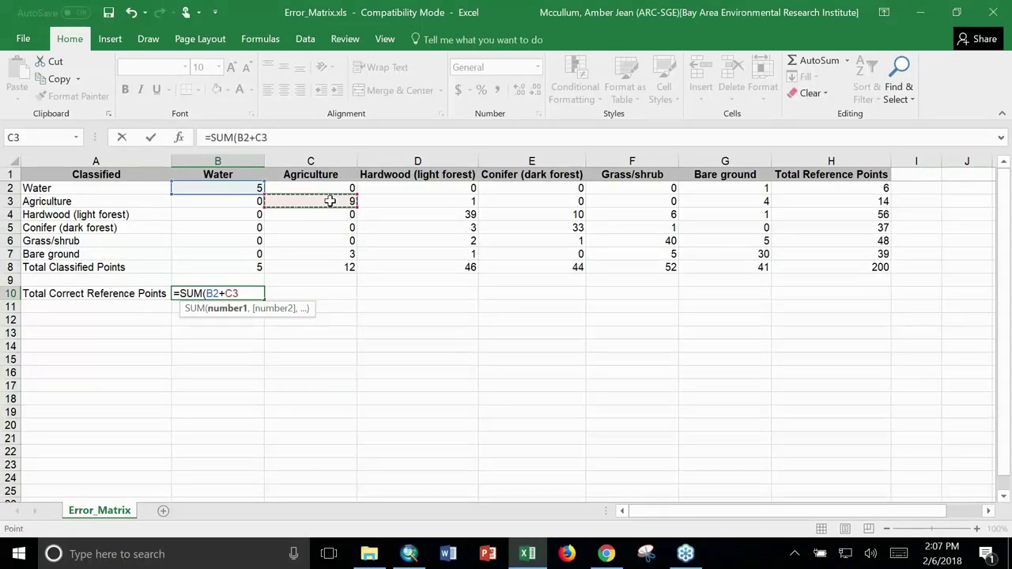
{"action": "type", "text": "+"}
{"action": "left_click", "coordinate": [425, 213]}
{"action": "type", "text": "+"}
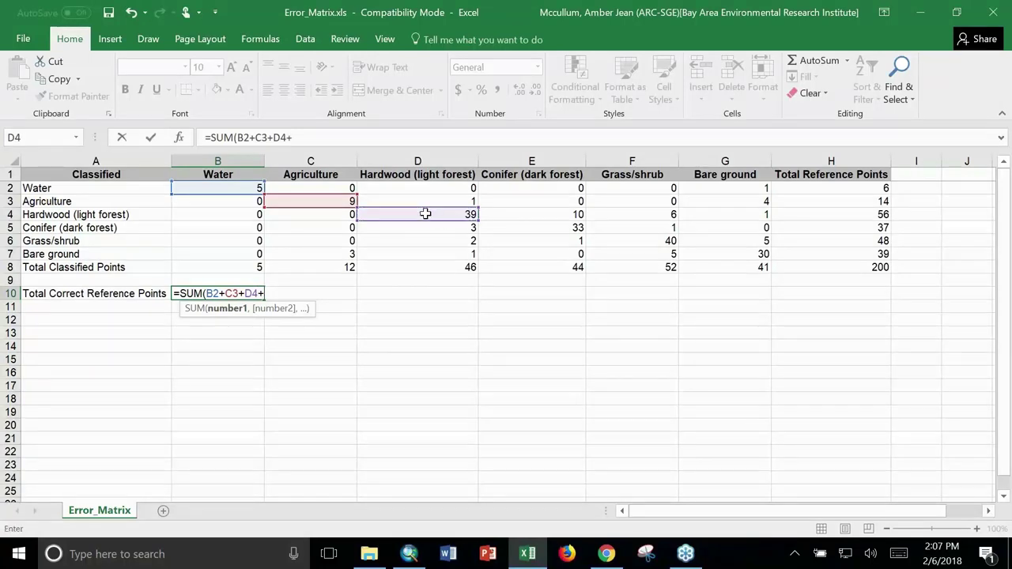
{"action": "left_click", "coordinate": [533, 227]}
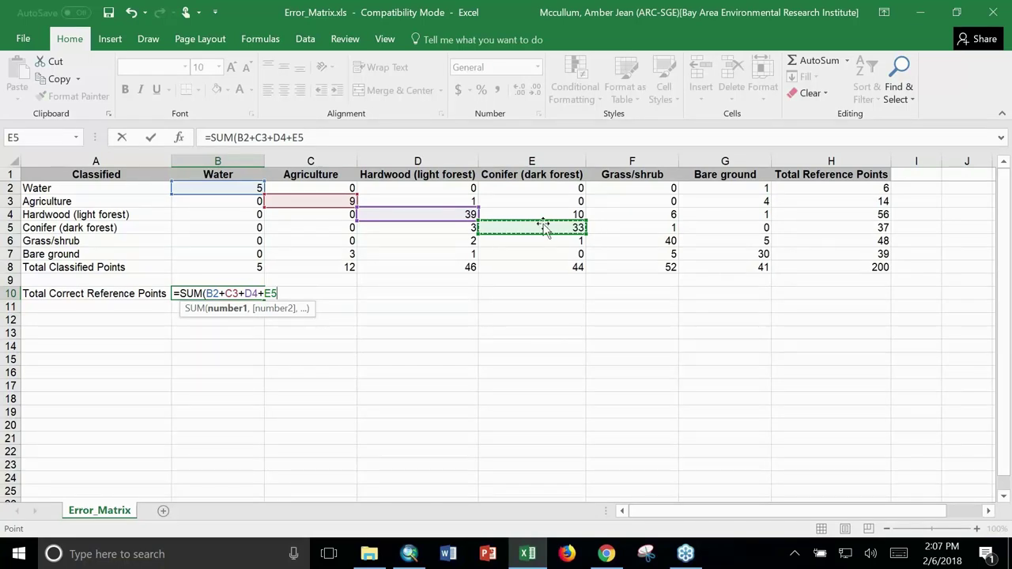
{"action": "type", "text": "+"}
{"action": "left_click", "coordinate": [619, 242]}
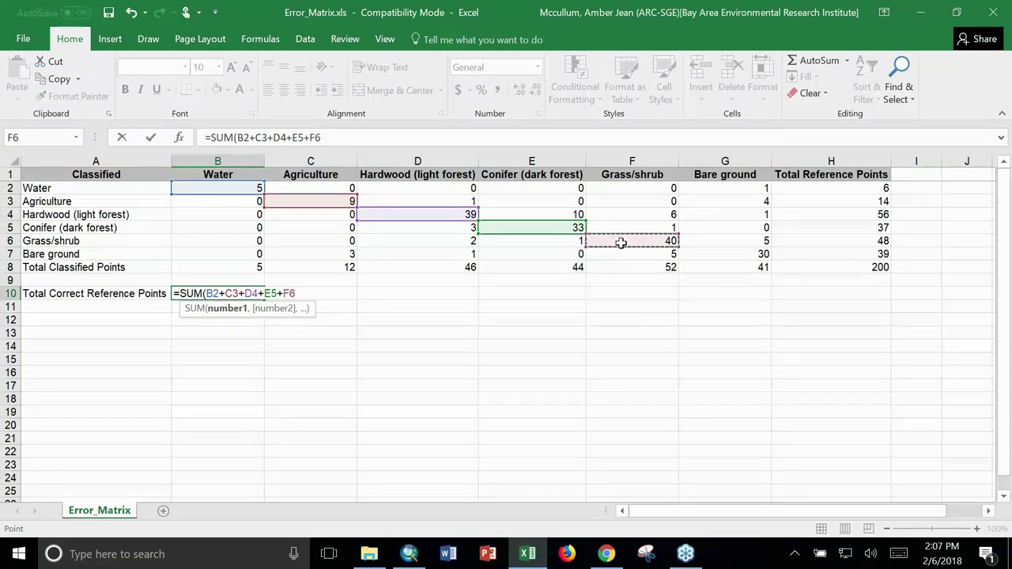
{"action": "type", "text": "+"}
{"action": "left_click", "coordinate": [714, 252]}
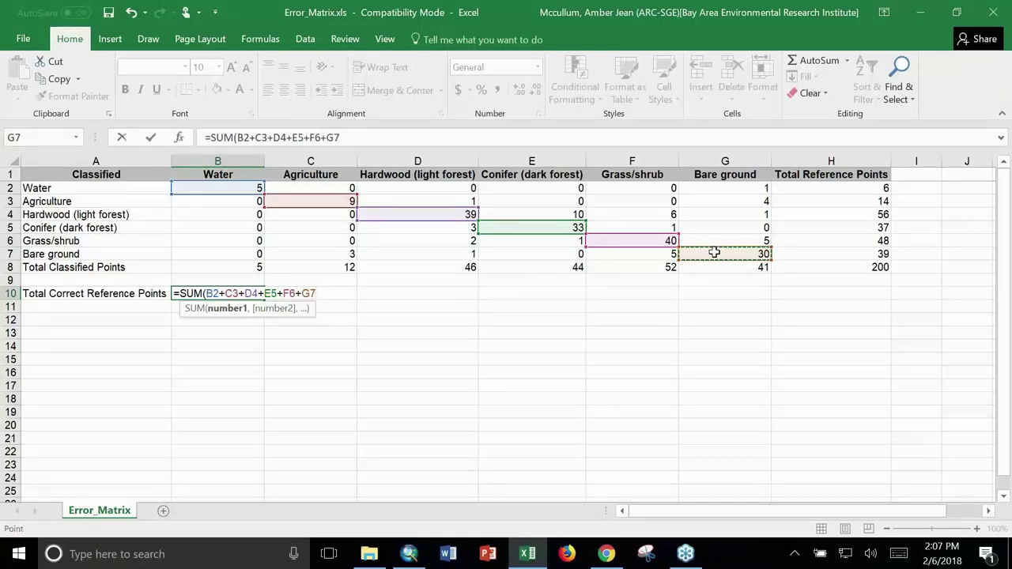
{"action": "type", "text": ")"}
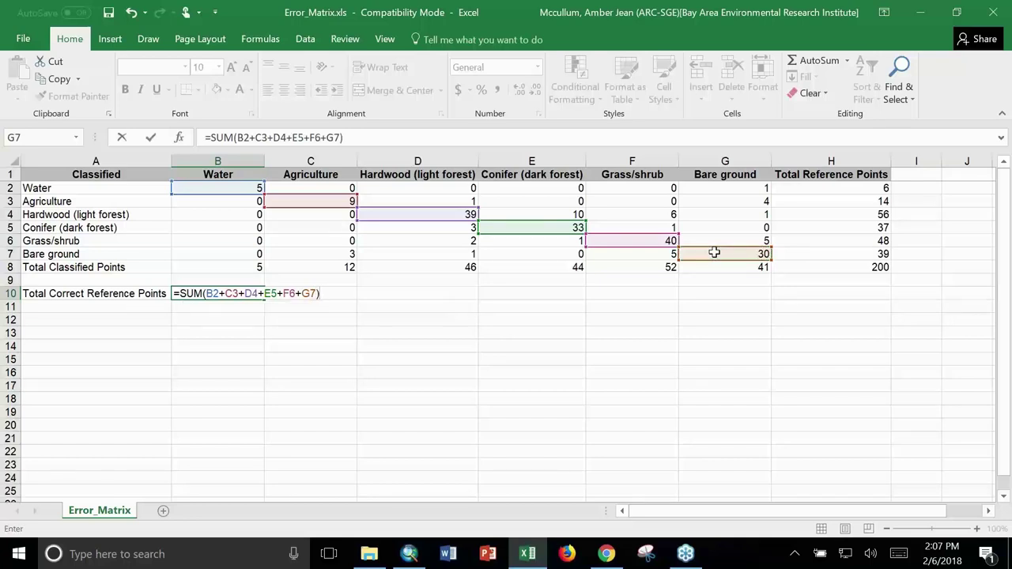
{"action": "key", "text": "Return"}
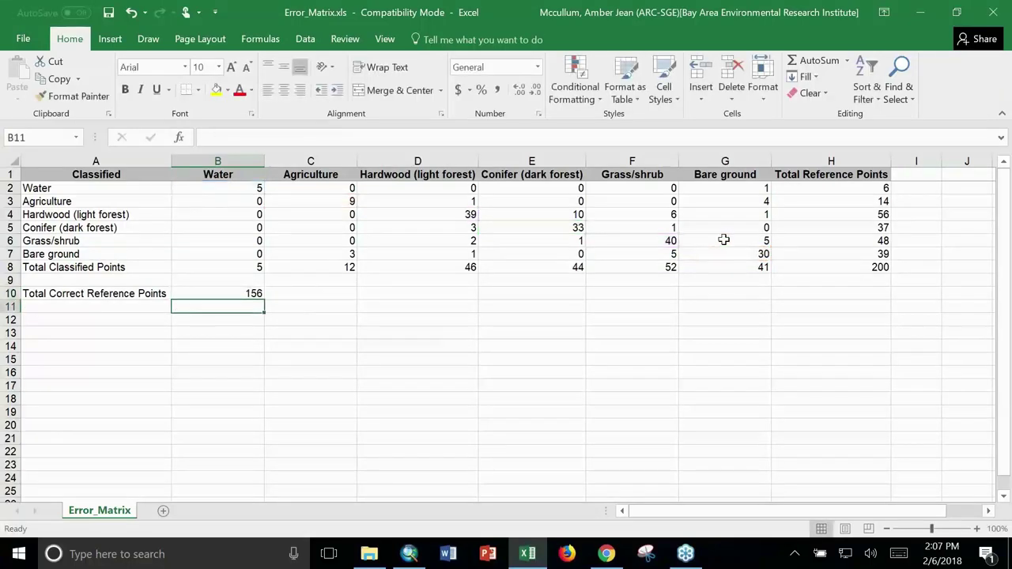
- Label A11 'Total "True" Reference Points'
{"action": "left_click", "coordinate": [236, 293]}
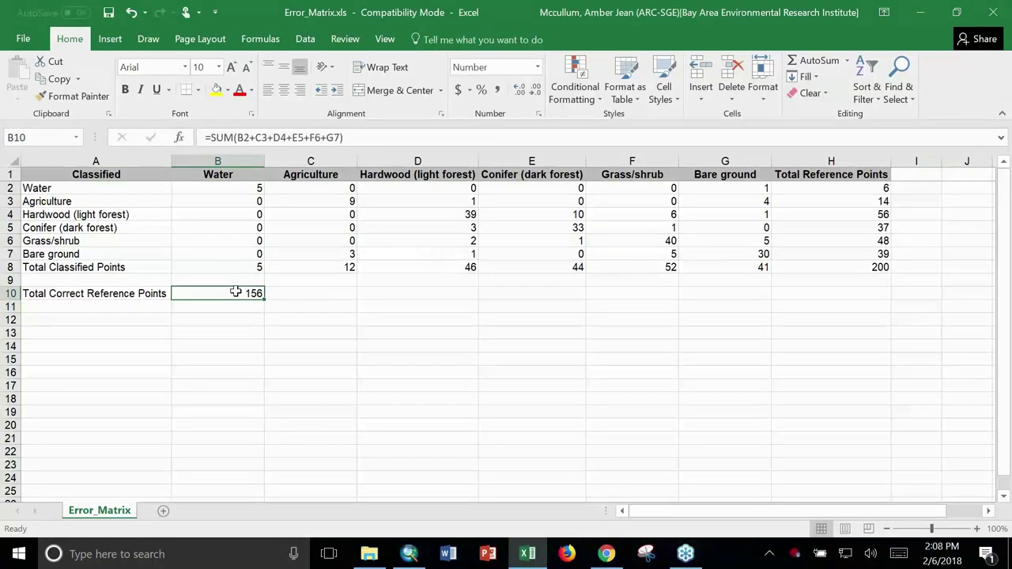
{"action": "left_click", "coordinate": [826, 263]}
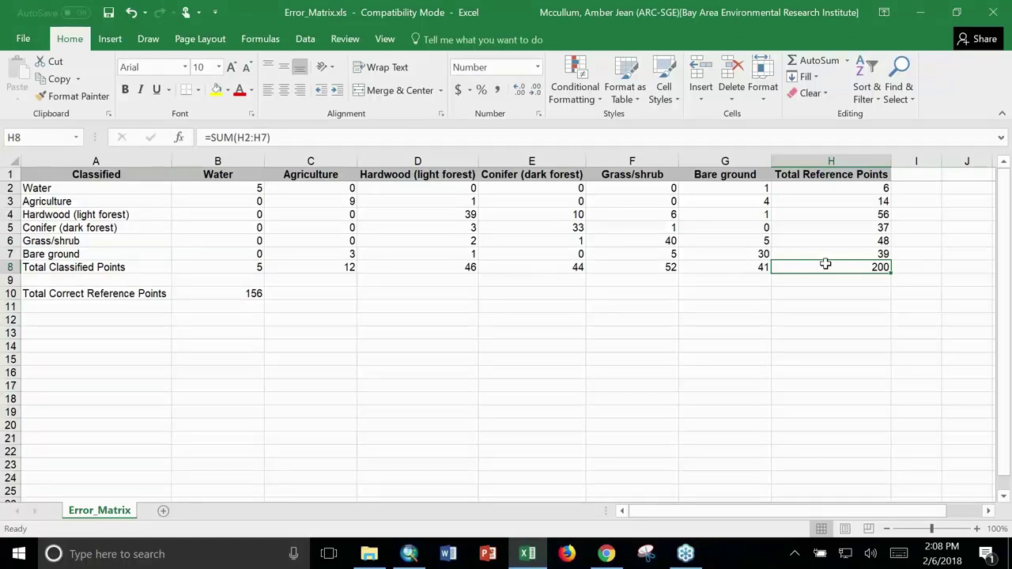
{"action": "left_click", "coordinate": [150, 308]}
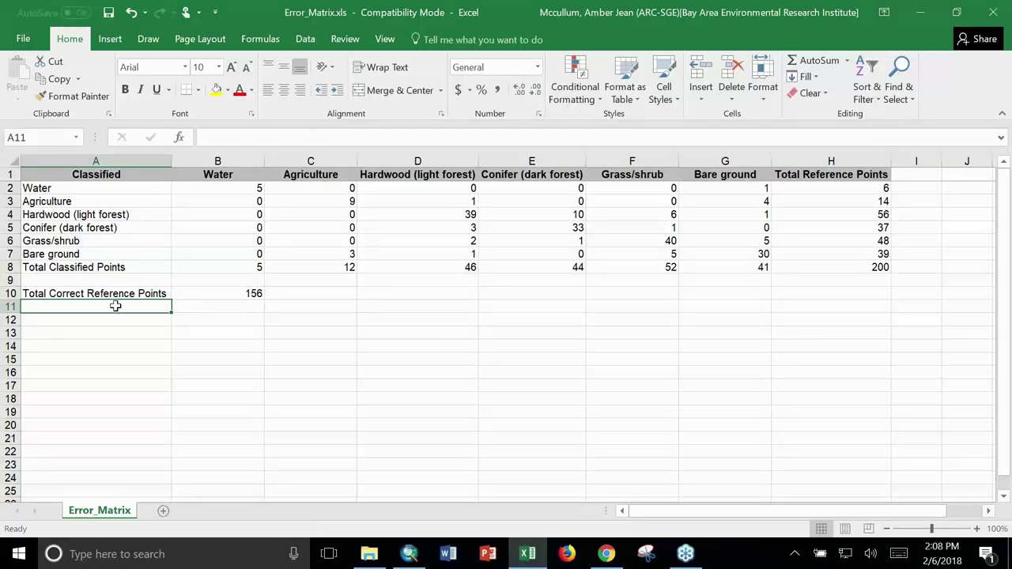
{"action": "type", "text": "Total"}
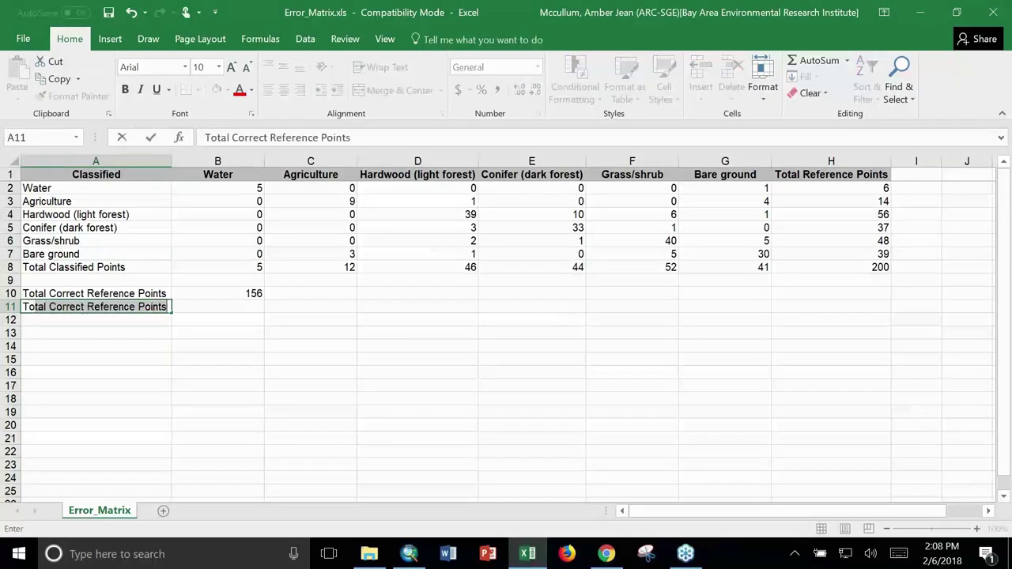
{"action": "type", "text": " \"True"}
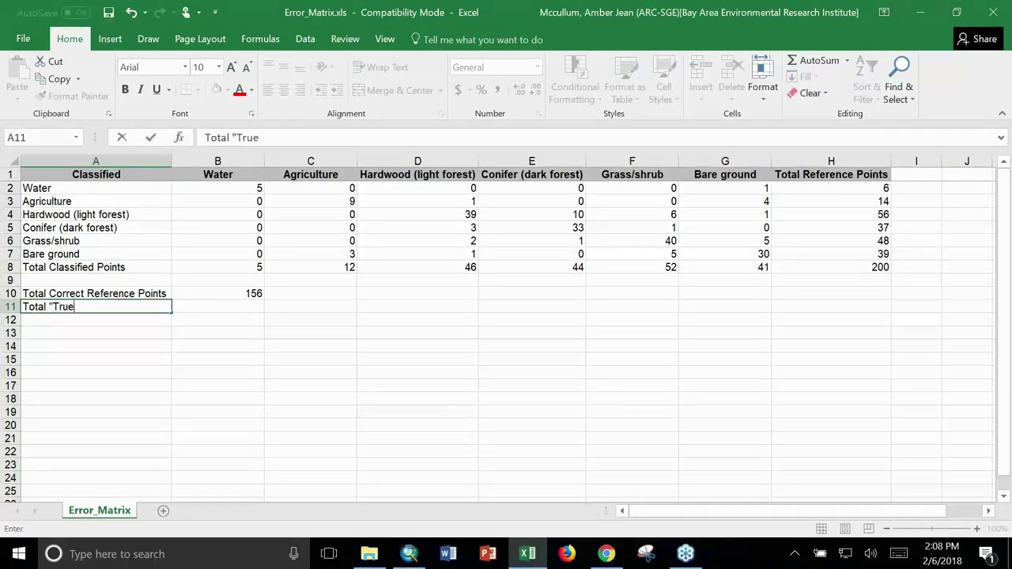
{"action": "type", "text": "\" Refere"}
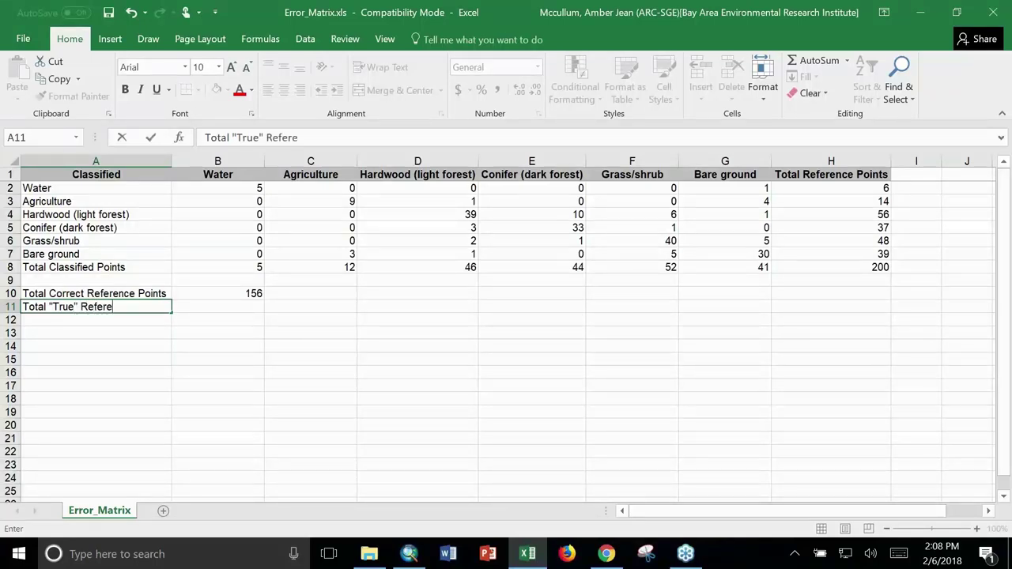
{"action": "type", "text": "nce P"}
{"action": "type", "text": "nts"}
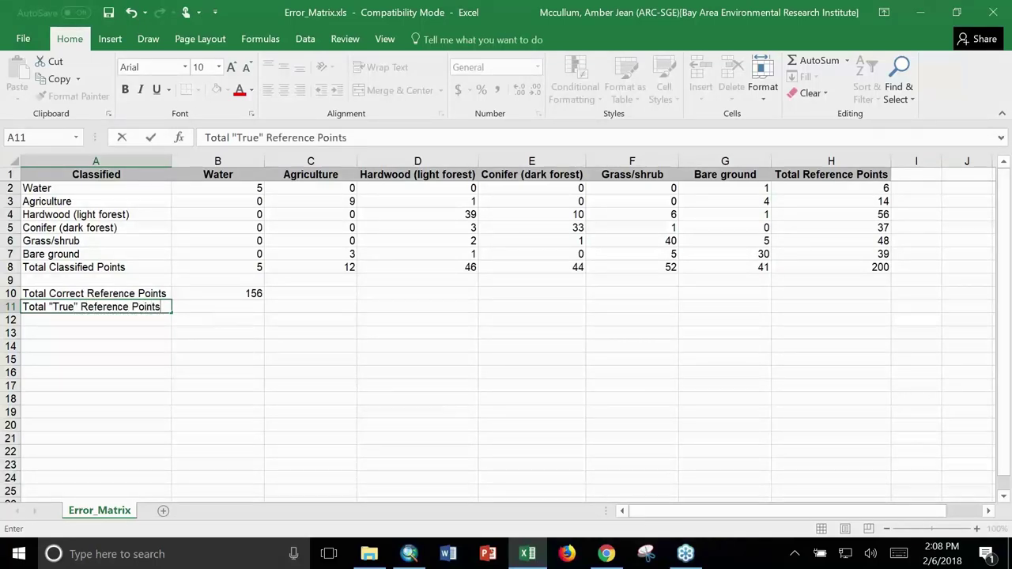
{"action": "key", "text": "Tab"}
- Set B11 to =H8 to pull in the 200-point grand total
{"action": "key", "text": "F2"}
{"action": "type", "text": "="}
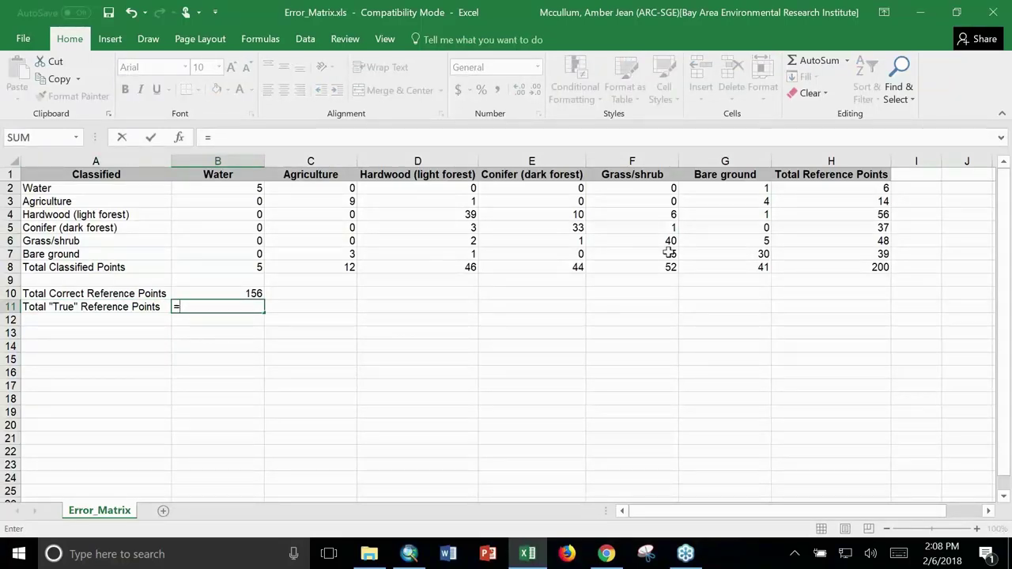
{"action": "left_click", "coordinate": [839, 269]}
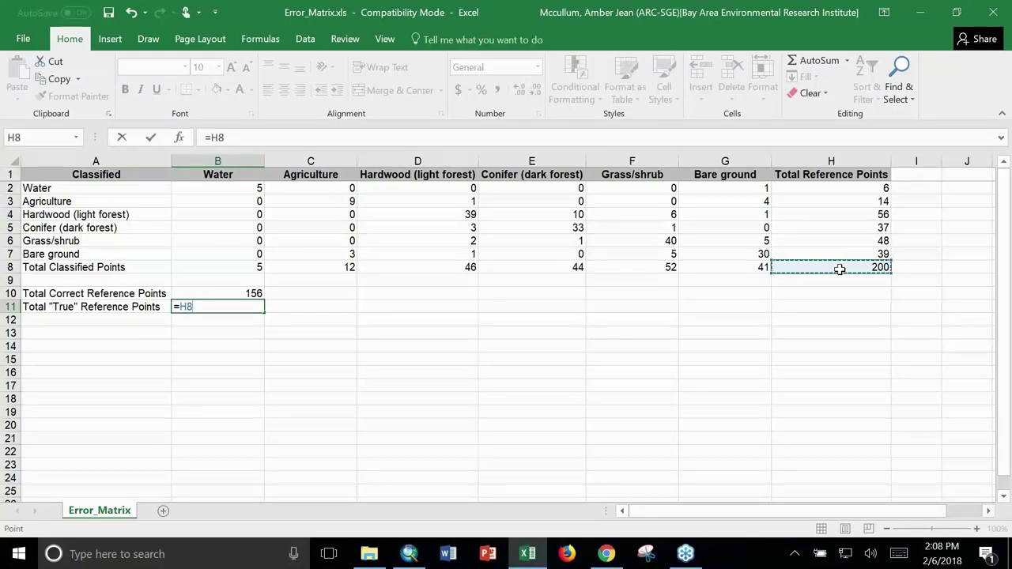
{"action": "key", "text": "Return"}
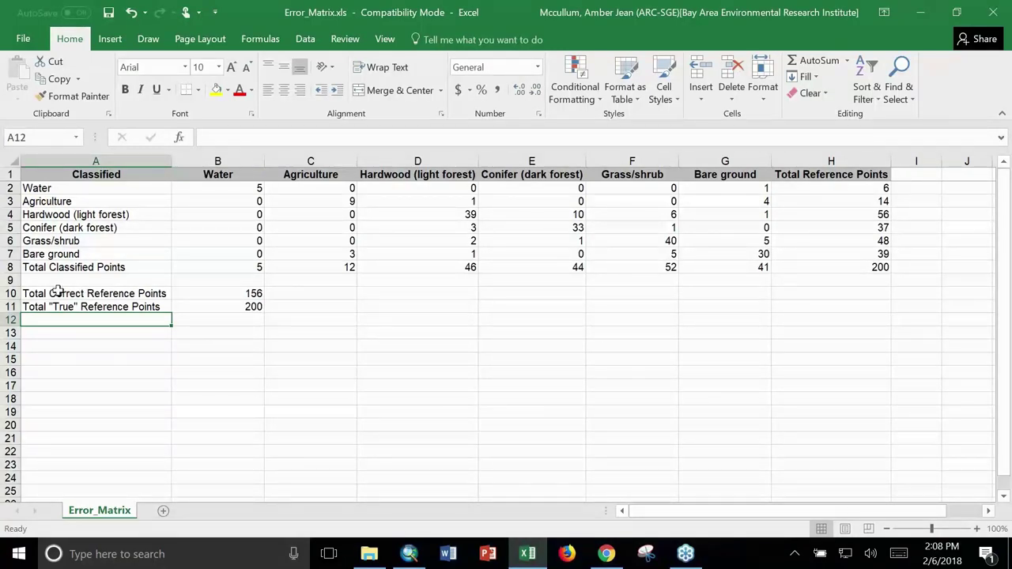
- Bold the labels in A10:A11 and widen column A to fit them
{"action": "key", "text": "Up"}
{"action": "key", "text": "Up"}
{"action": "left_click_drag", "start_coordinate": [57, 292], "coordinate": [59, 302]}
{"action": "left_click", "coordinate": [126, 89]}
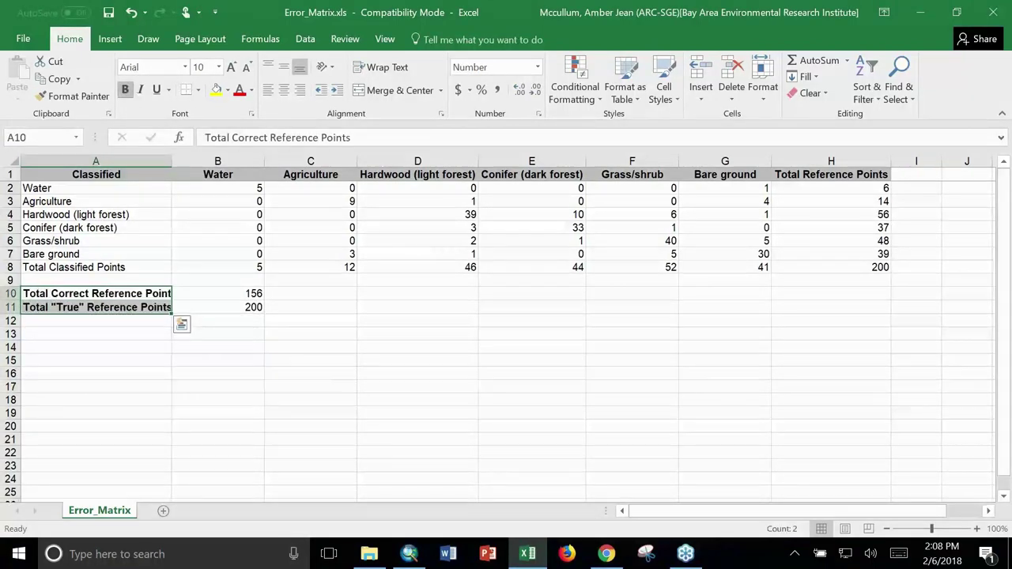
{"action": "left_click_drag", "start_coordinate": [170, 161], "coordinate": [181, 162]}
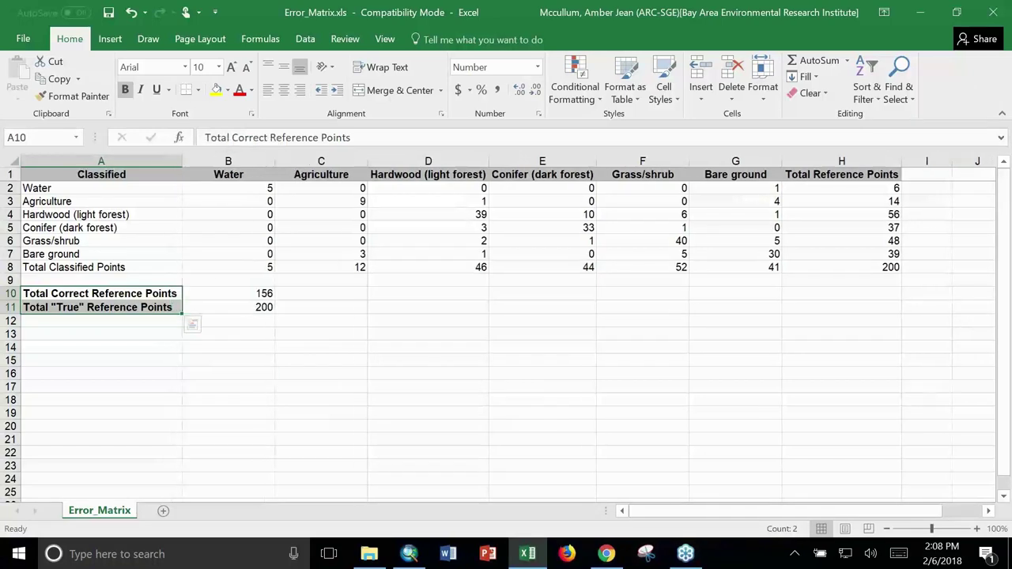
- Add the label 'Percent Accuracy' in A13
{"action": "left_click", "coordinate": [113, 333]}
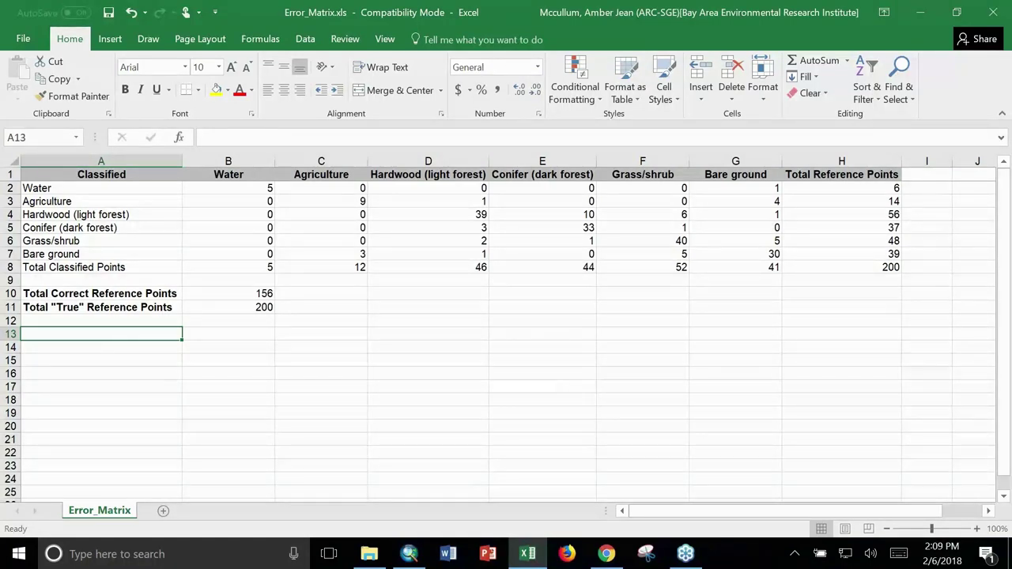
{"action": "type", "text": "P"}
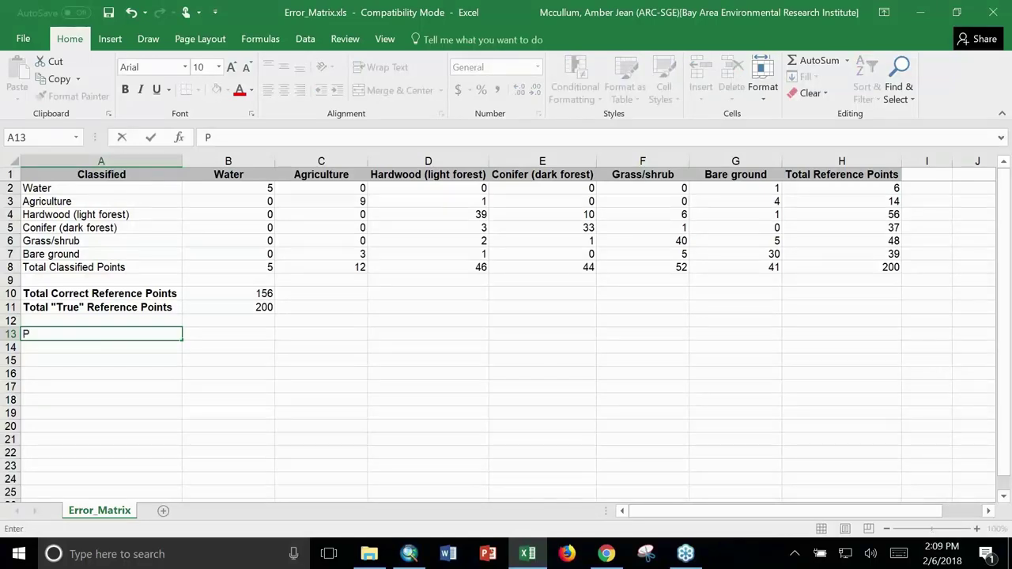
{"action": "type", "text": "ercent Accuracy"}
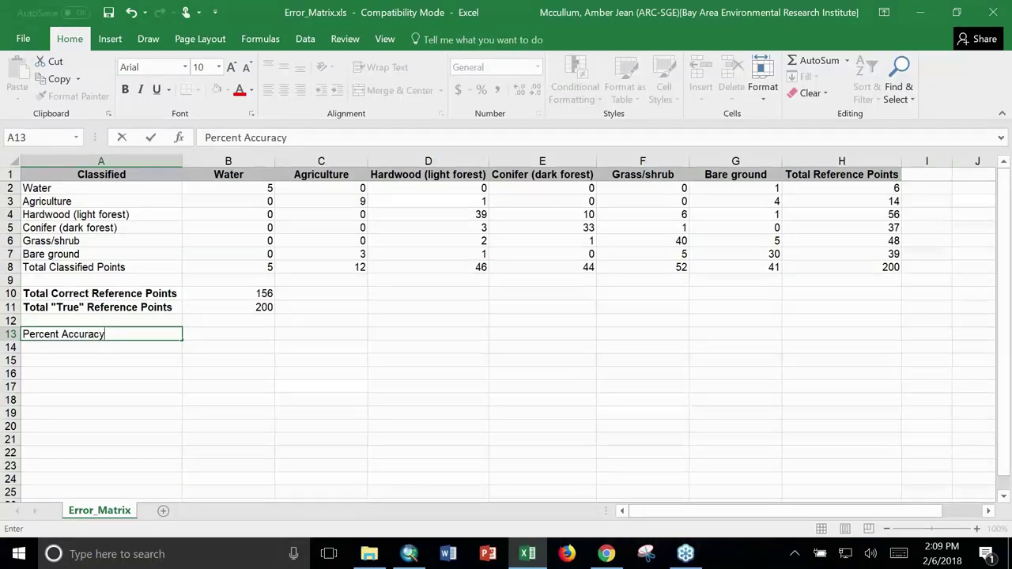
{"action": "key", "text": "Tab"}
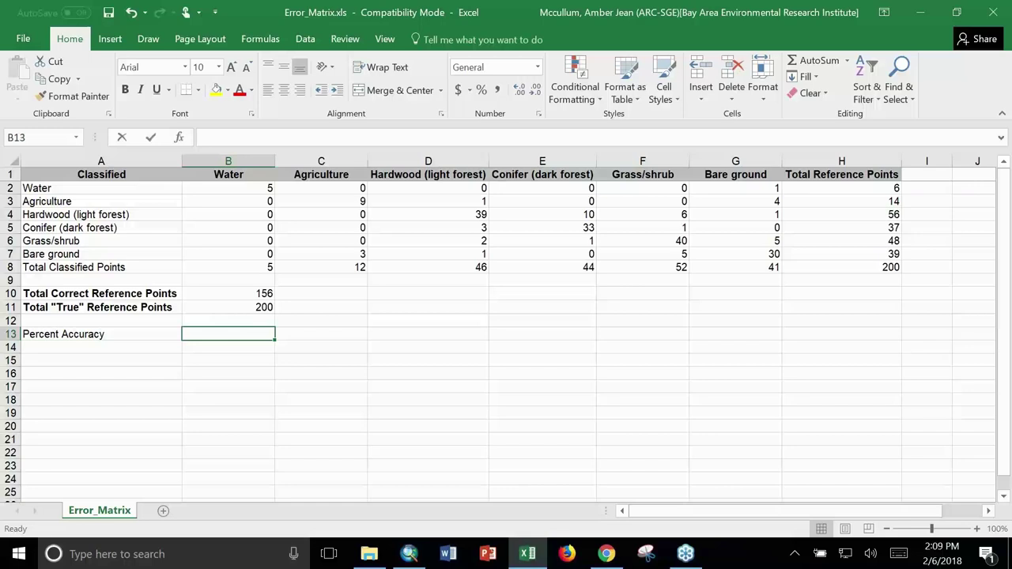
- Enter =(B10/B11)*100 in B13 for a percent accuracy of 78, and bold A13
{"action": "type", "text": "="}
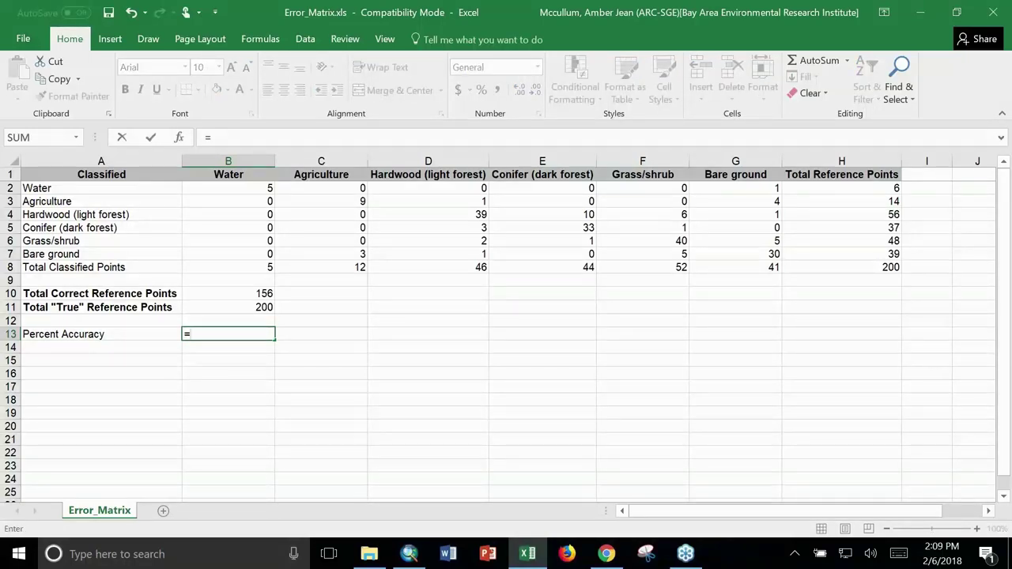
{"action": "type", "text": "("}
{"action": "left_click", "coordinate": [223, 293]}
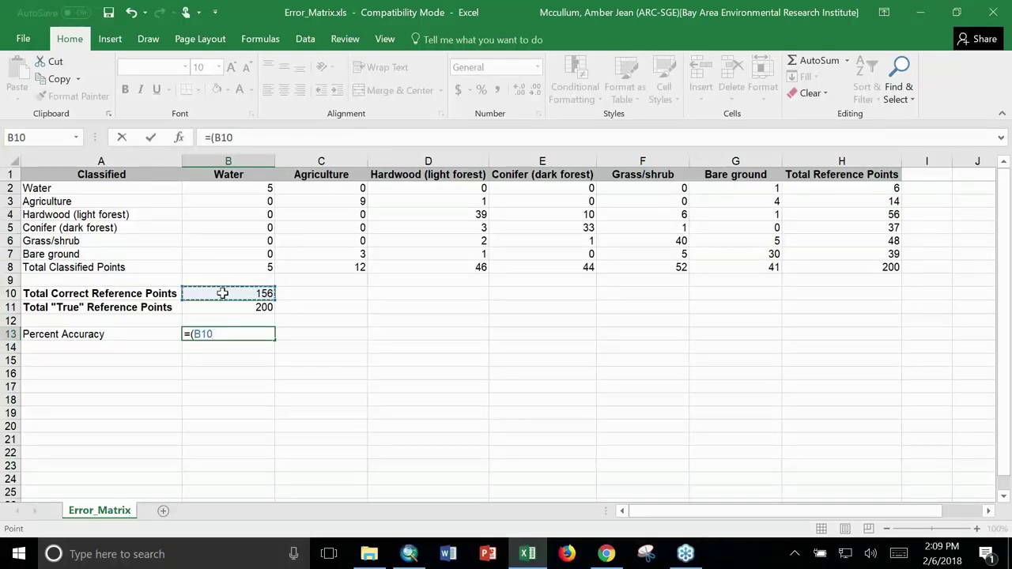
{"action": "type", "text": "/"}
{"action": "left_click", "coordinate": [230, 309]}
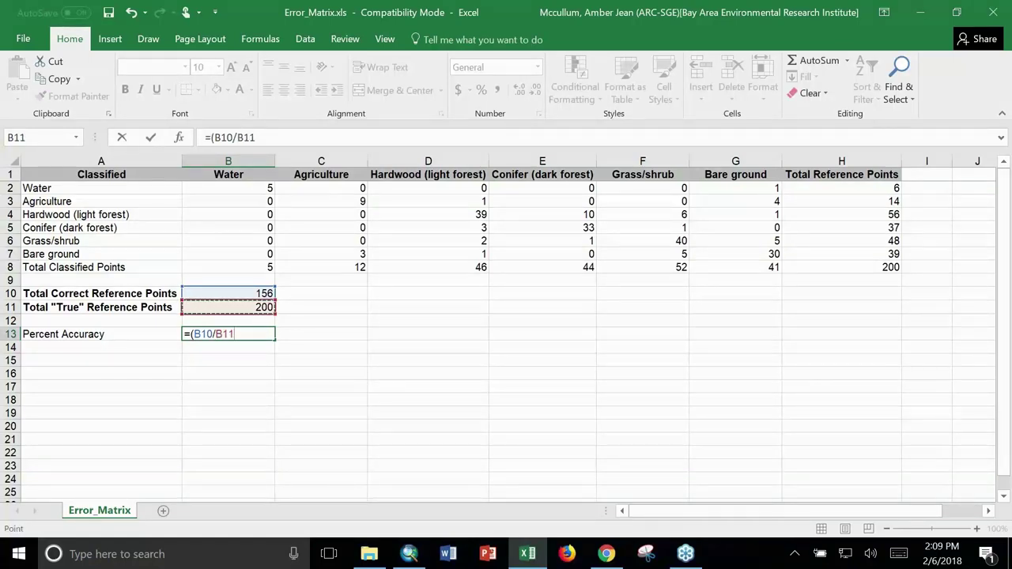
{"action": "type", "text": ")"}
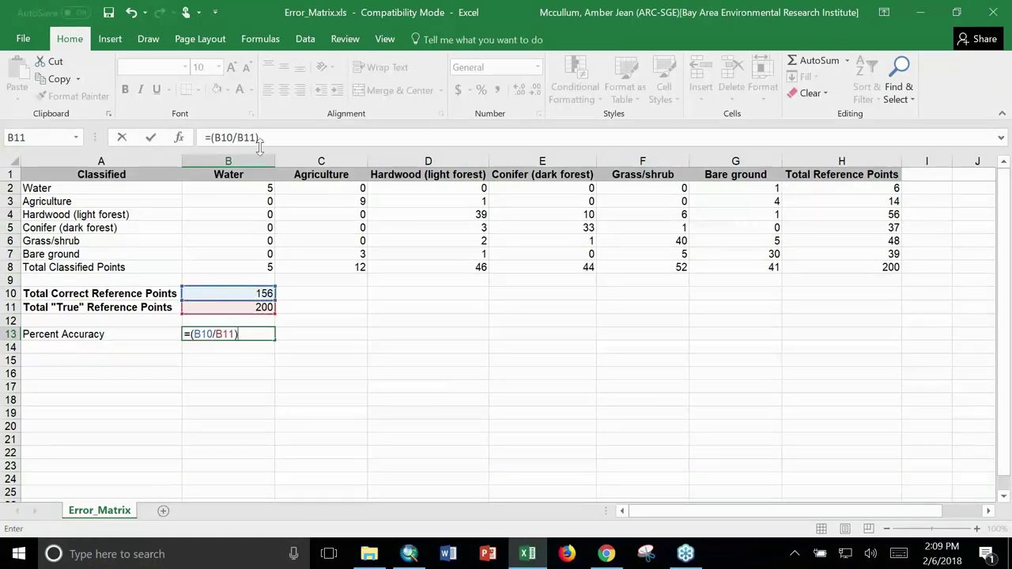
{"action": "left_click", "coordinate": [264, 138]}
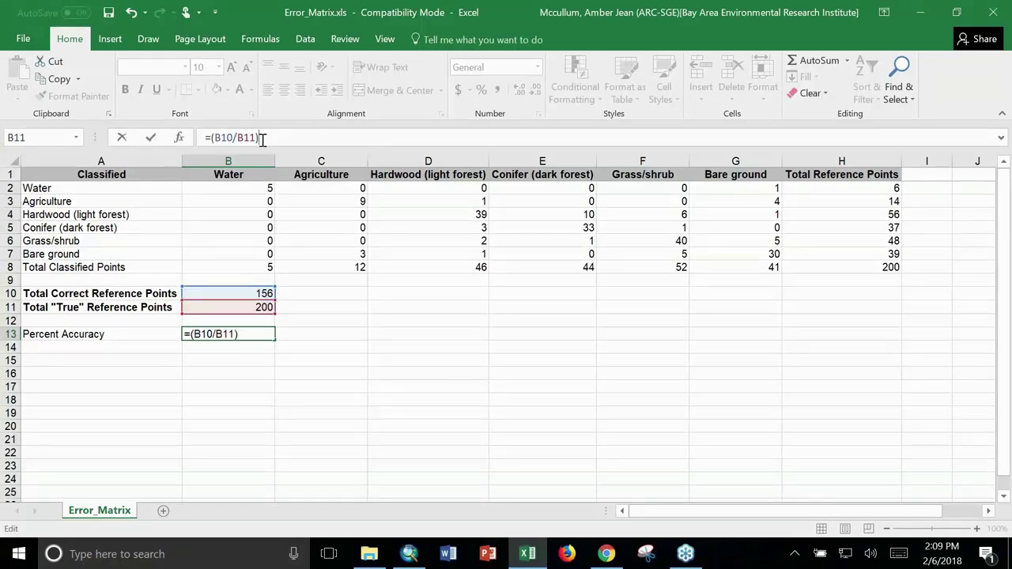
{"action": "type", "text": "*100"}
{"action": "key", "text": "Return"}
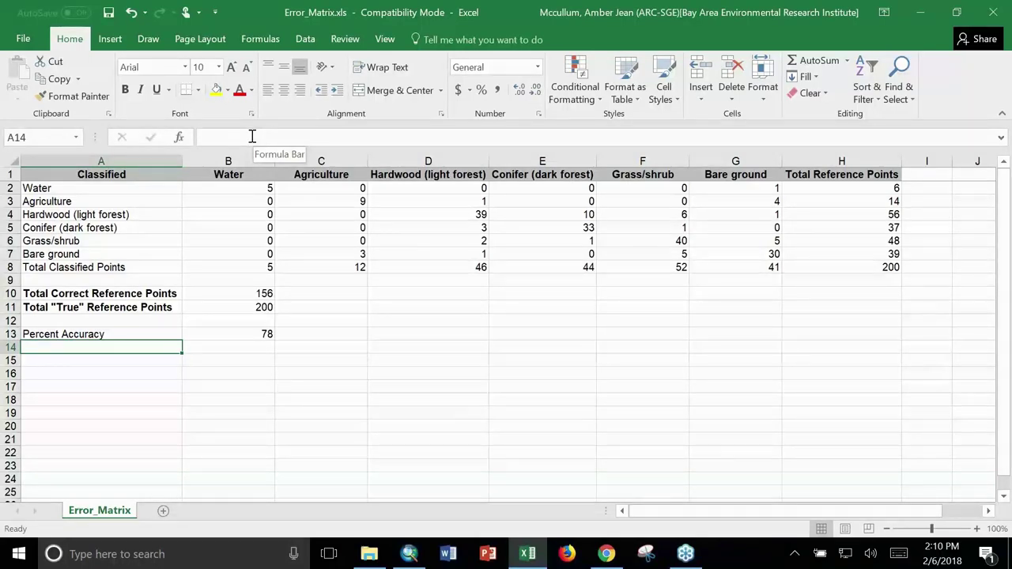
{"action": "left_click", "coordinate": [75, 332]}
{"action": "left_click", "coordinate": [125, 90]}
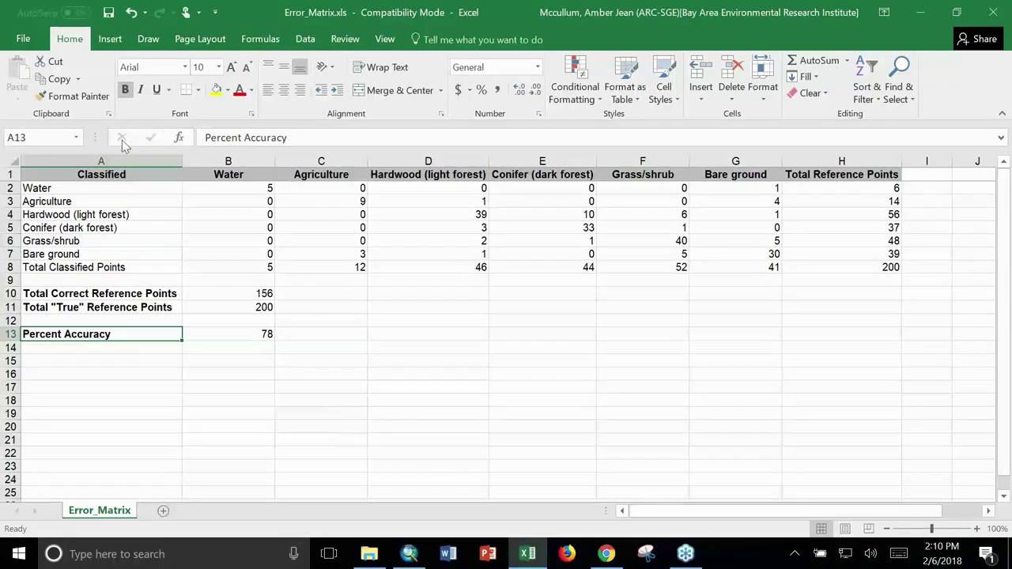
- Save the workbook and start typing 'User's Accuracy' in A15
{"action": "left_click", "coordinate": [114, 15]}
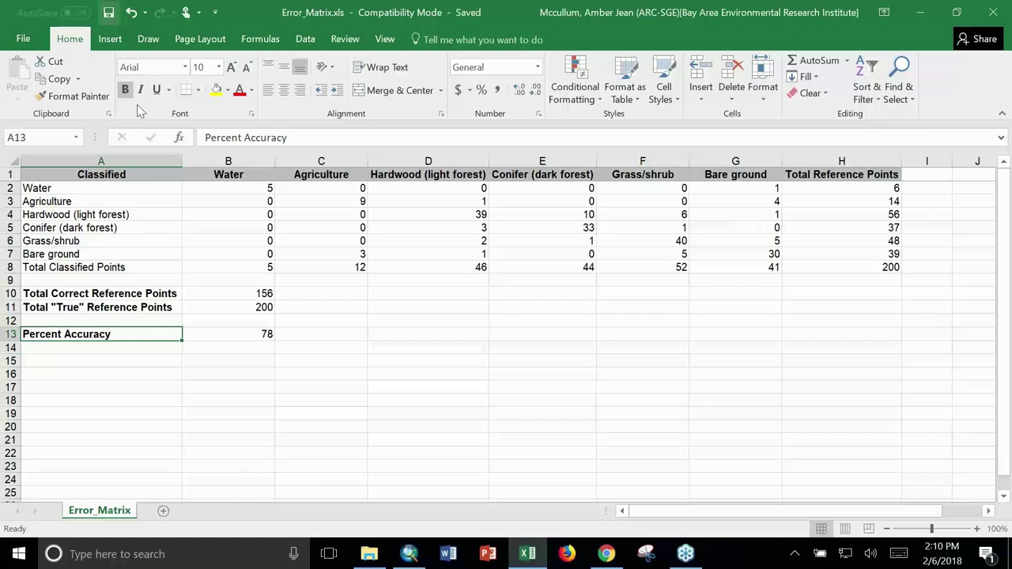
{"action": "left_click", "coordinate": [158, 353]}
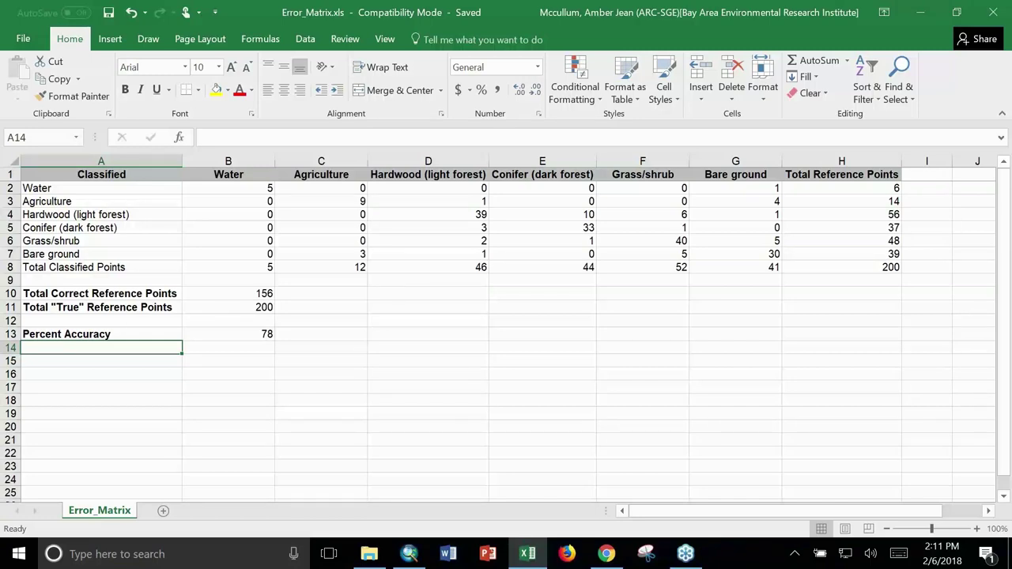
{"action": "left_click", "coordinate": [157, 359]}
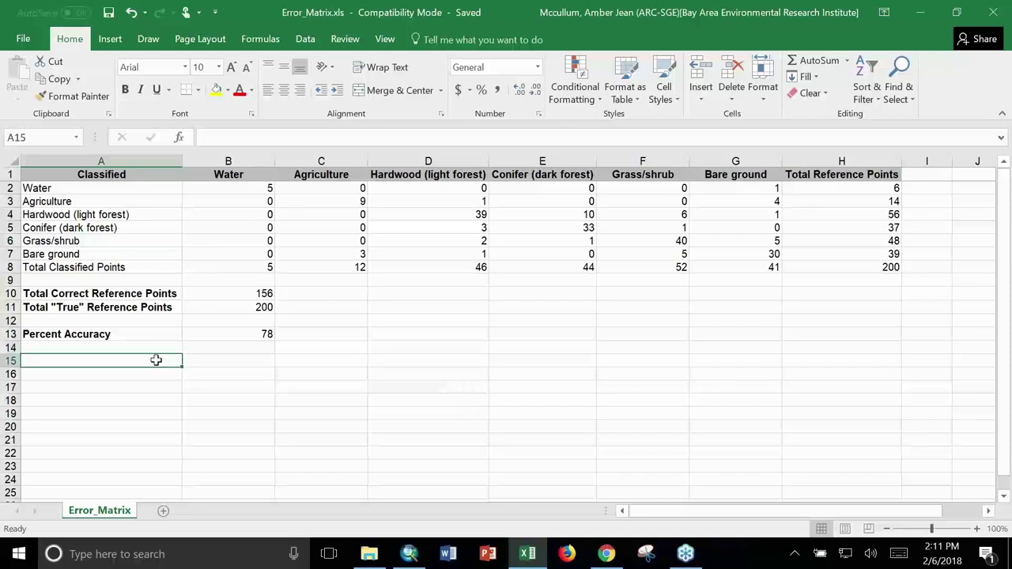
{"action": "key", "text": "F2"}
{"action": "type", "text": "Us"}
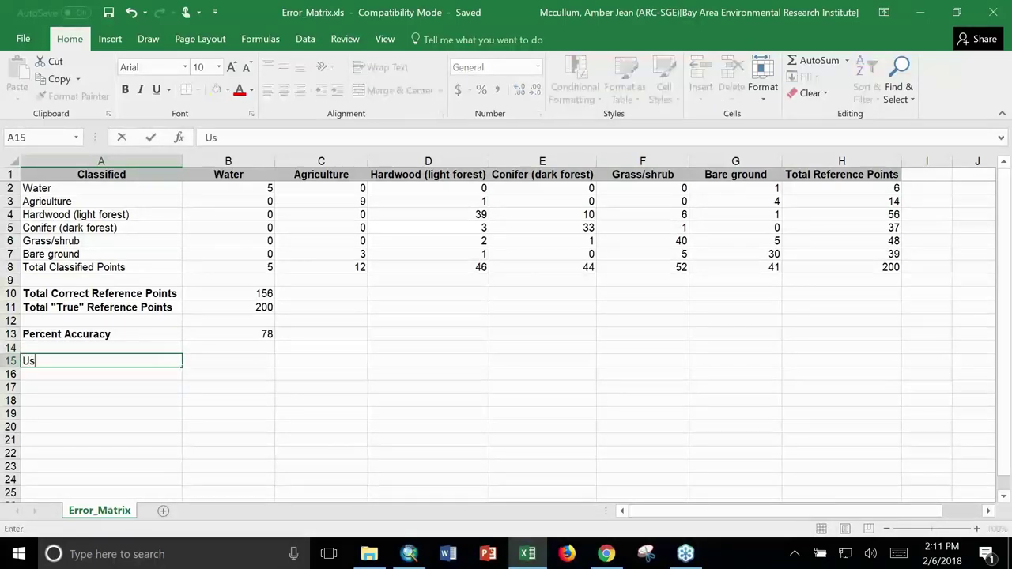
{"action": "type", "text": "er's Accuracy"}
- Commit the User's Accuracy heading and copy the class names from A2:A7 into A16:A21
{"action": "key", "text": "Return"}
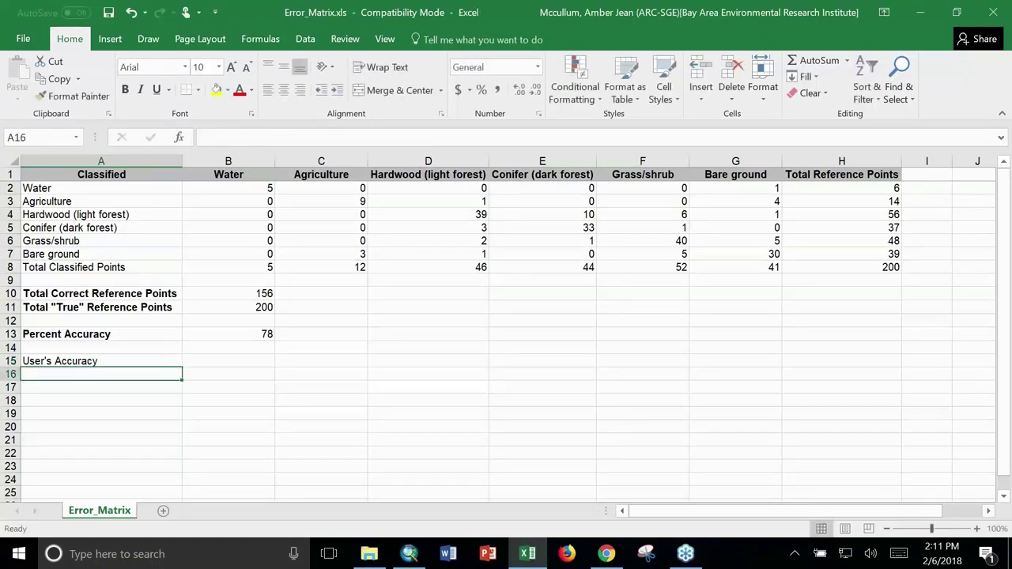
{"action": "left_click", "coordinate": [93, 190]}
{"action": "left_click_drag", "start_coordinate": [94, 190], "coordinate": [93, 253]}
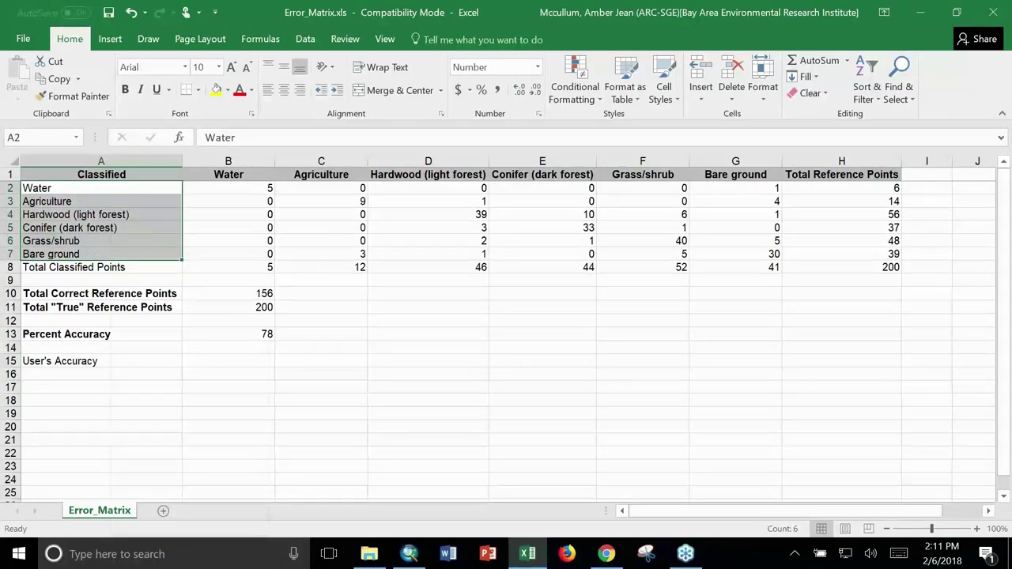
{"action": "right_click", "coordinate": [112, 202]}
{"action": "key", "text": "ctrl+c"}
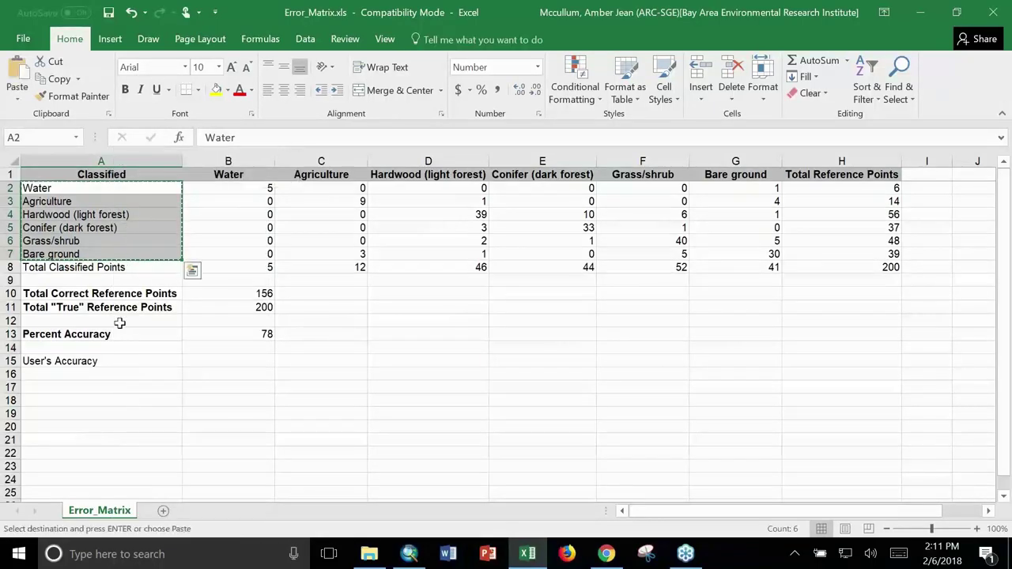
{"action": "left_click", "coordinate": [79, 373]}
{"action": "right_click", "coordinate": [80, 375]}
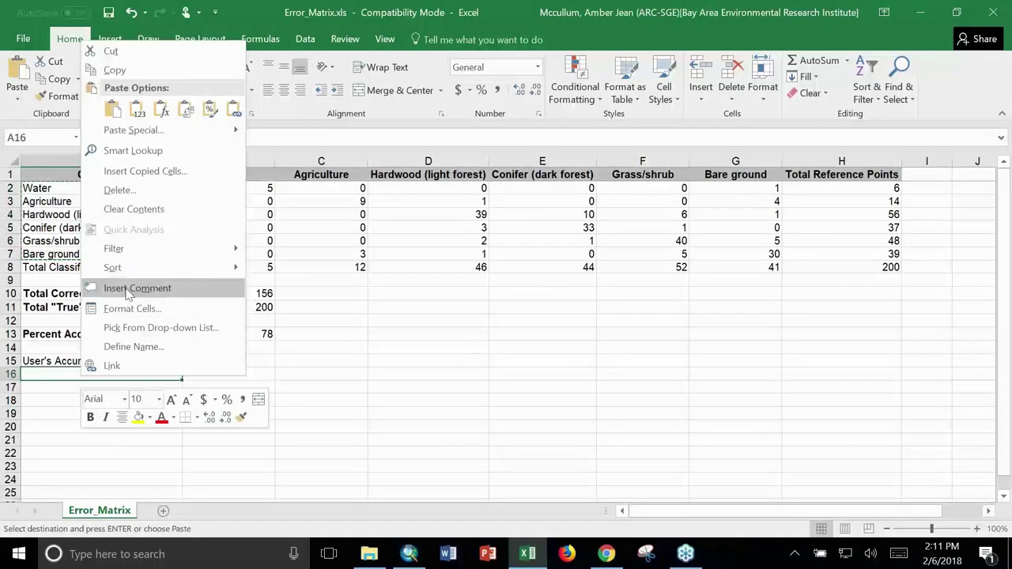
{"action": "left_click", "coordinate": [110, 113]}
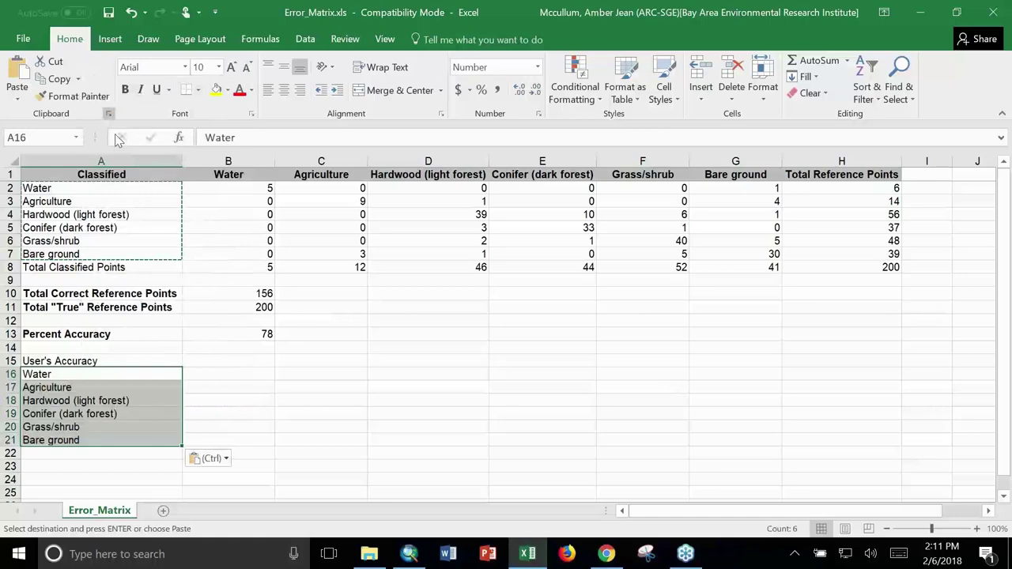
{"action": "left_click", "coordinate": [200, 375]}
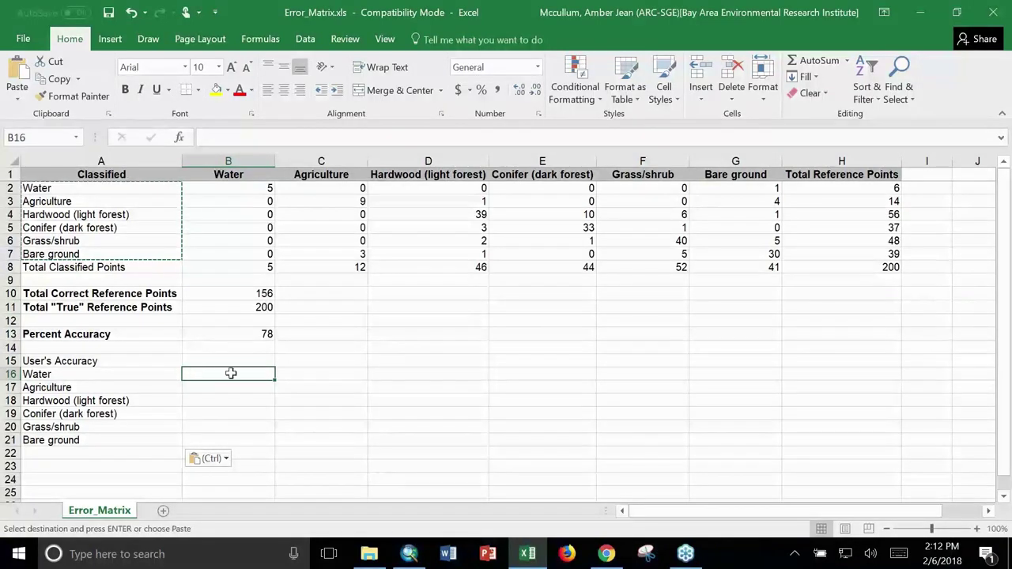
- Enter =(B2/H2)*100 in B16, giving Water's user's accuracy of 83.33333333
{"action": "type", "text": "="}
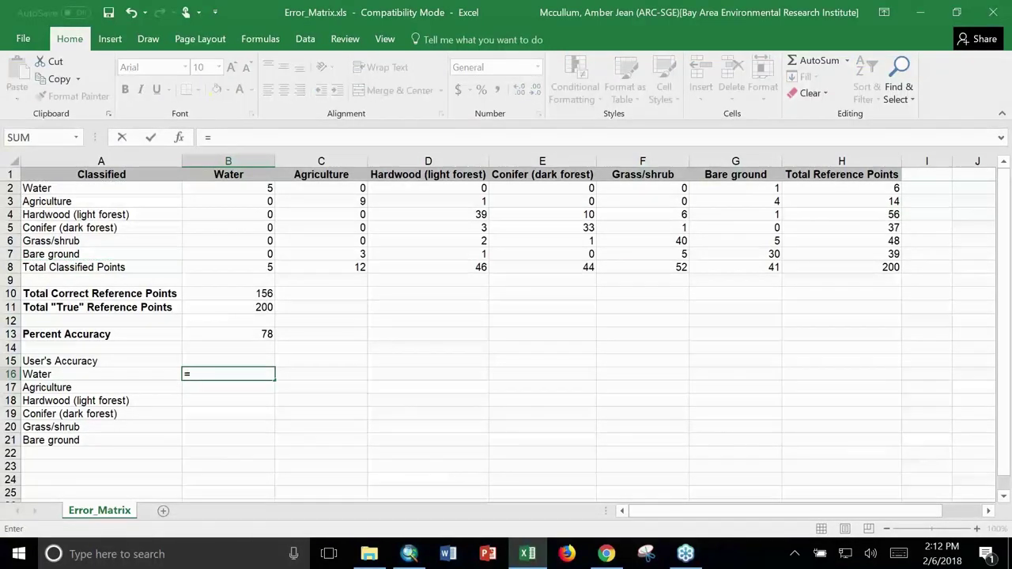
{"action": "type", "text": "("}
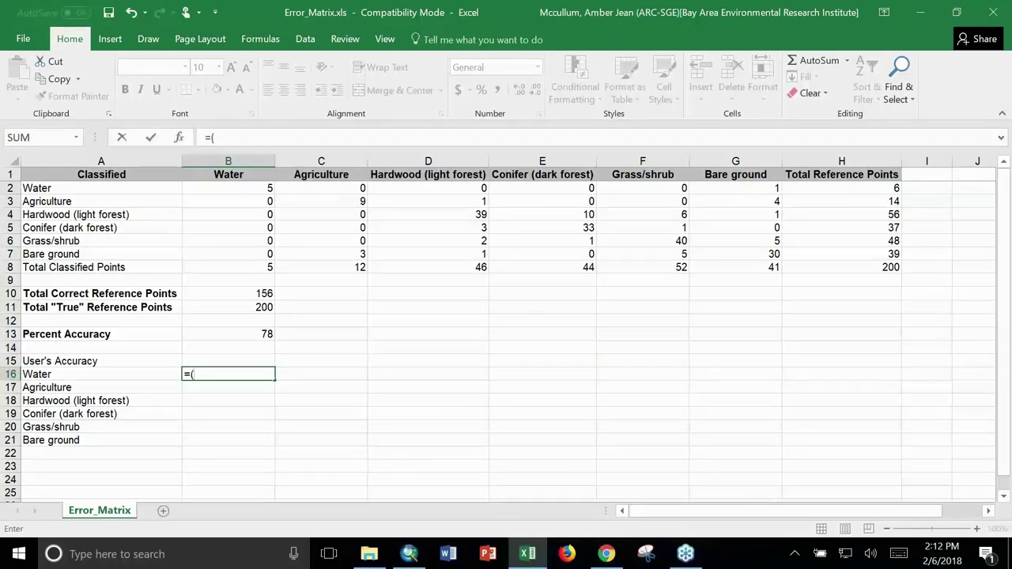
{"action": "left_click", "coordinate": [235, 189]}
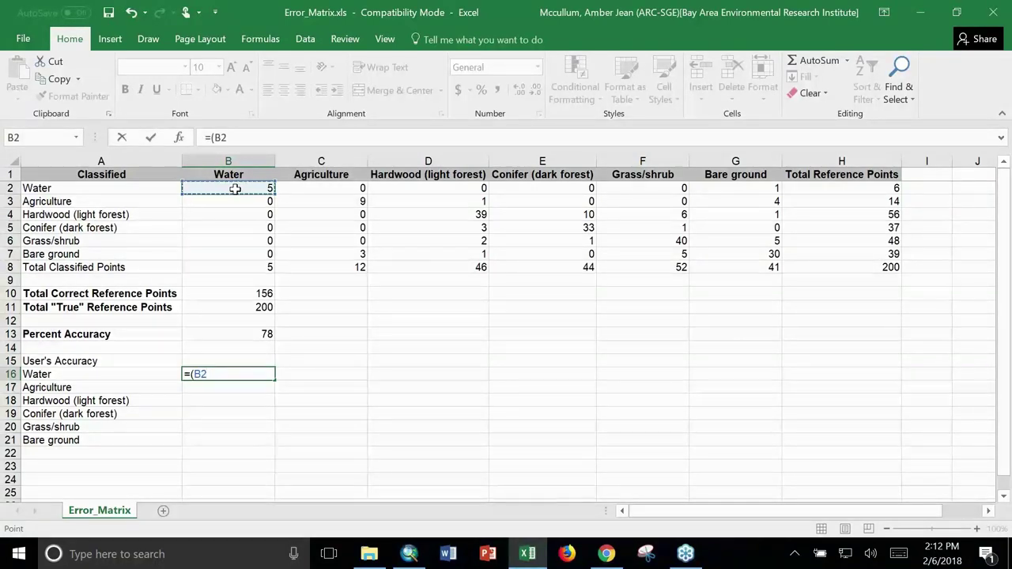
{"action": "type", "text": "/"}
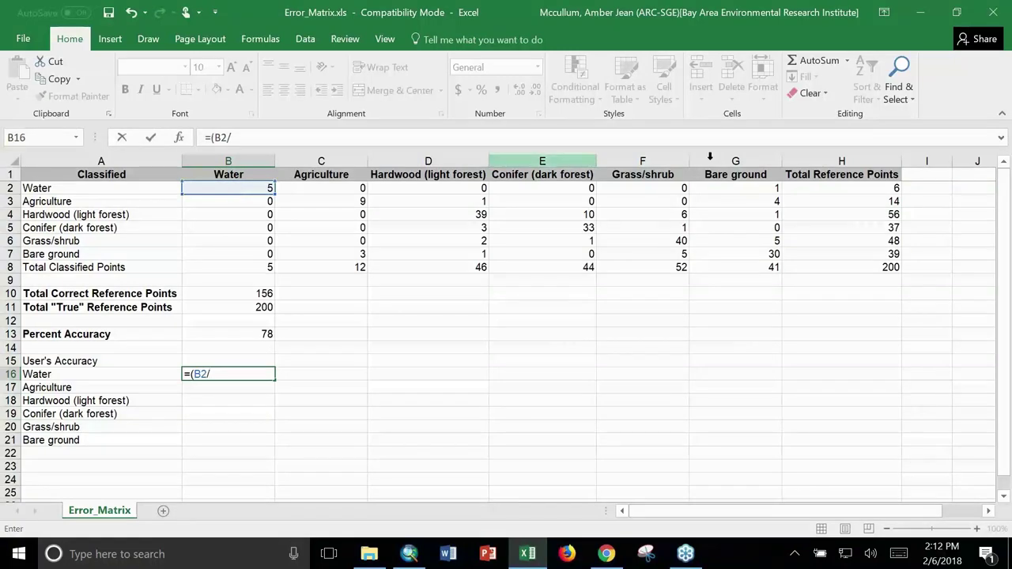
{"action": "left_click", "coordinate": [825, 190]}
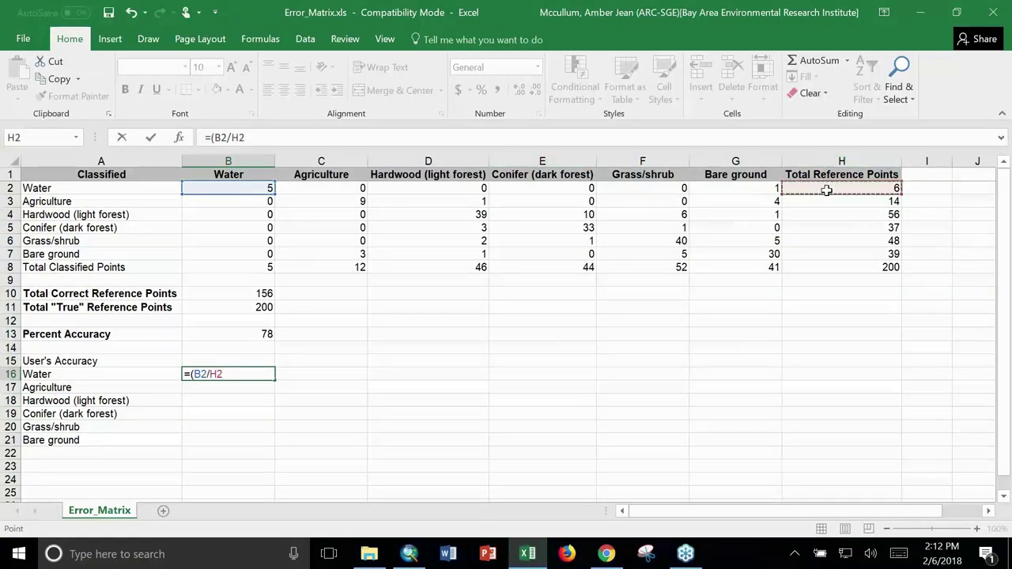
{"action": "left_click", "coordinate": [257, 138]}
{"action": "type", "text": ")*100"}
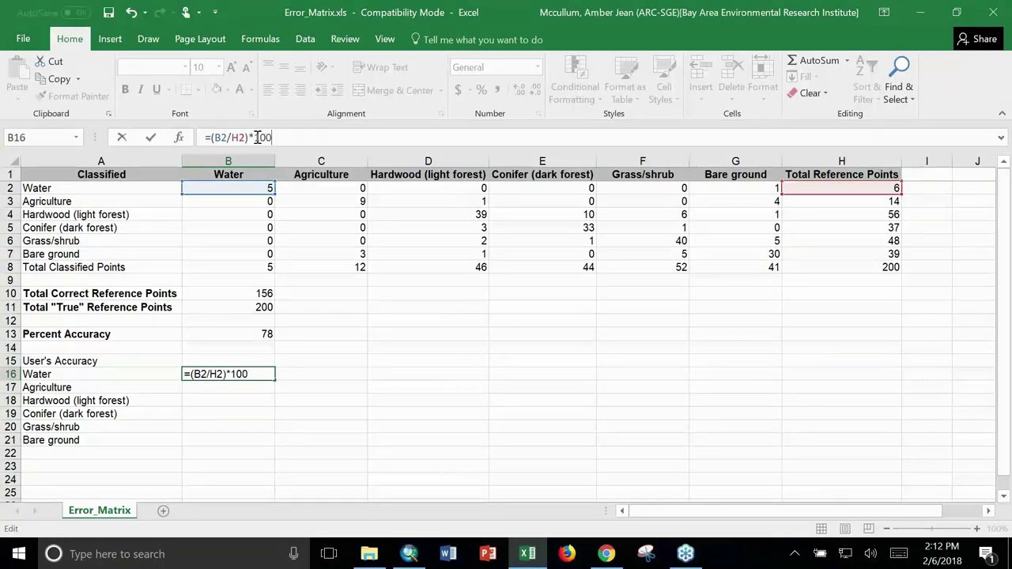
{"action": "key", "text": "Return"}
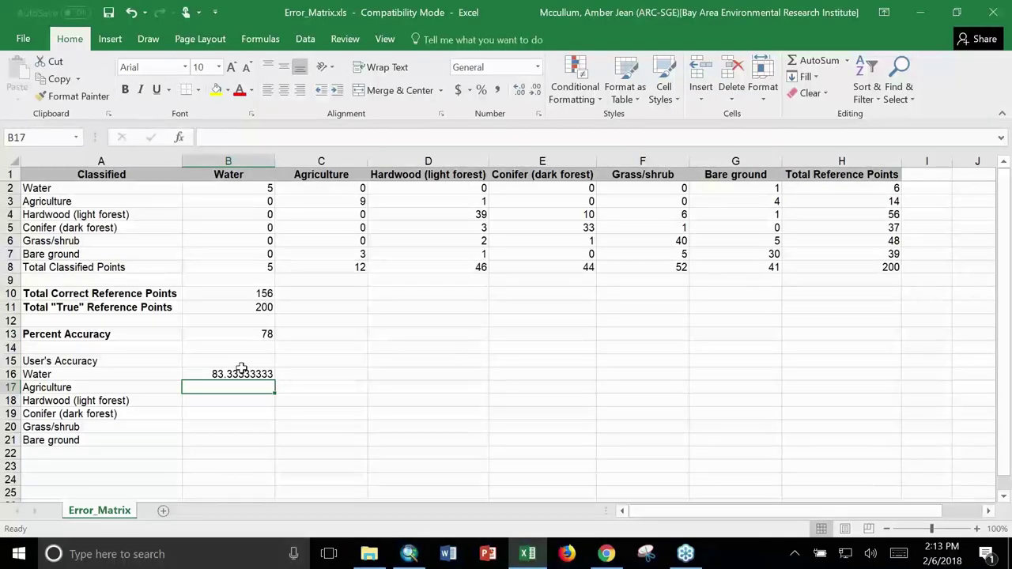
- Enter =(C3/H3)*100 in B17, giving Agriculture's user's accuracy of 64.28571429
{"action": "key", "text": "F2"}
{"action": "type", "text": "=("}
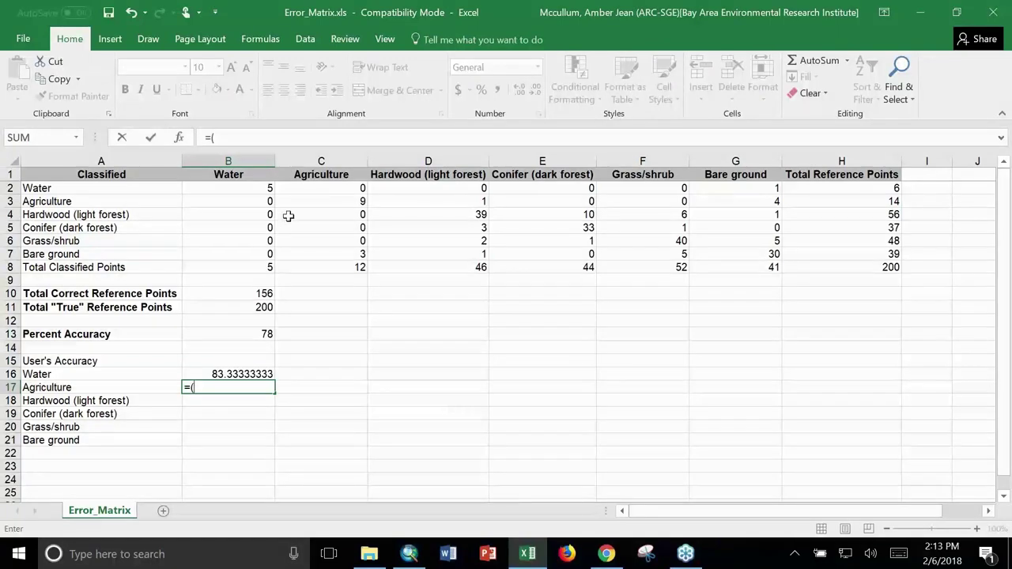
{"action": "left_click", "coordinate": [310, 201]}
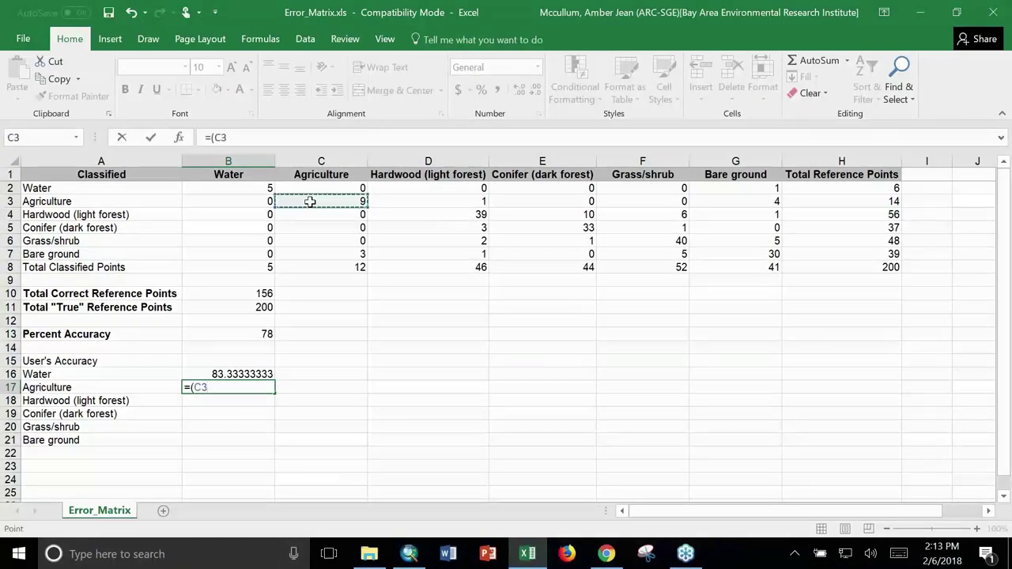
{"action": "type", "text": "/"}
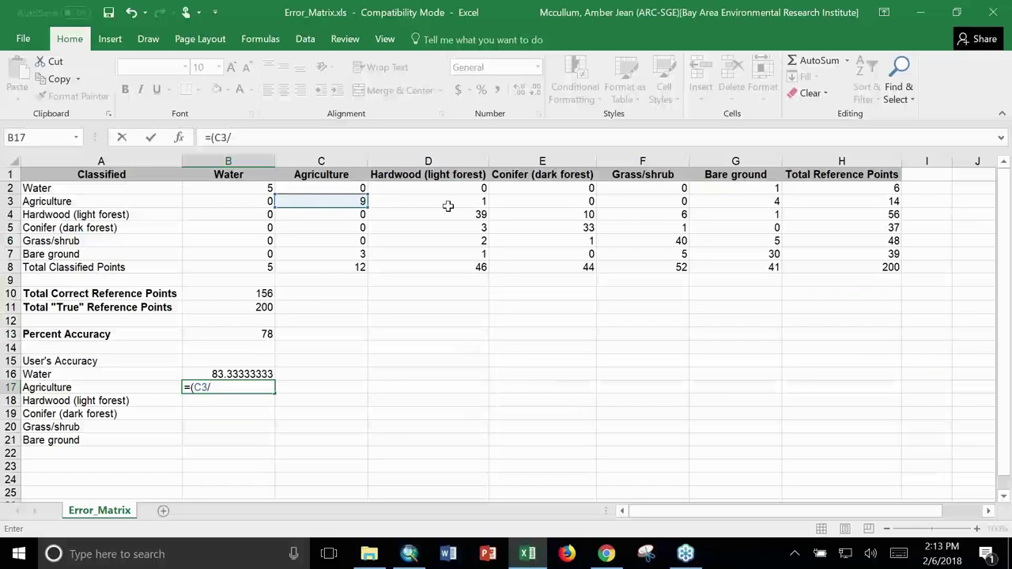
{"action": "left_click", "coordinate": [868, 200]}
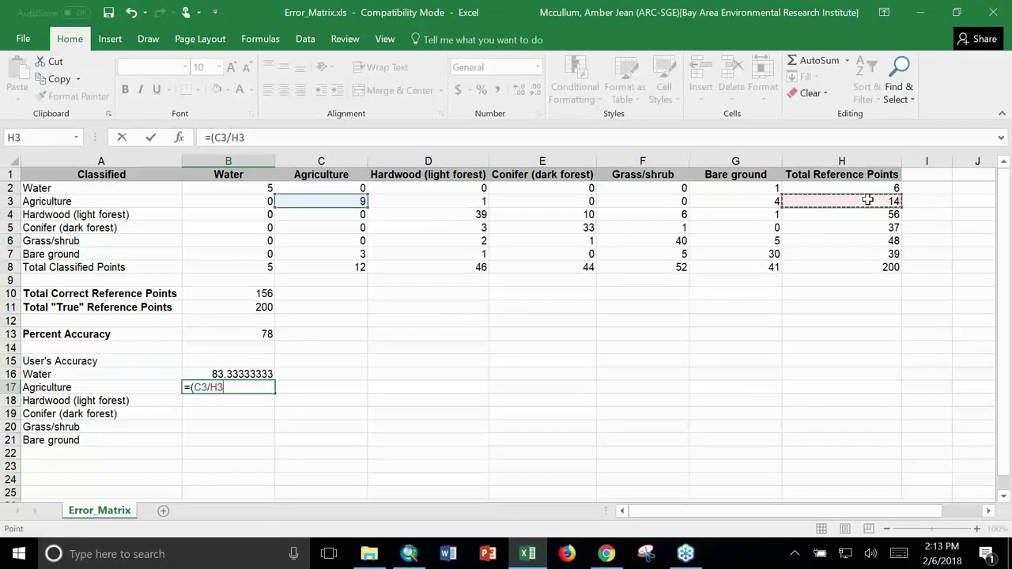
{"action": "type", "text": ")*100"}
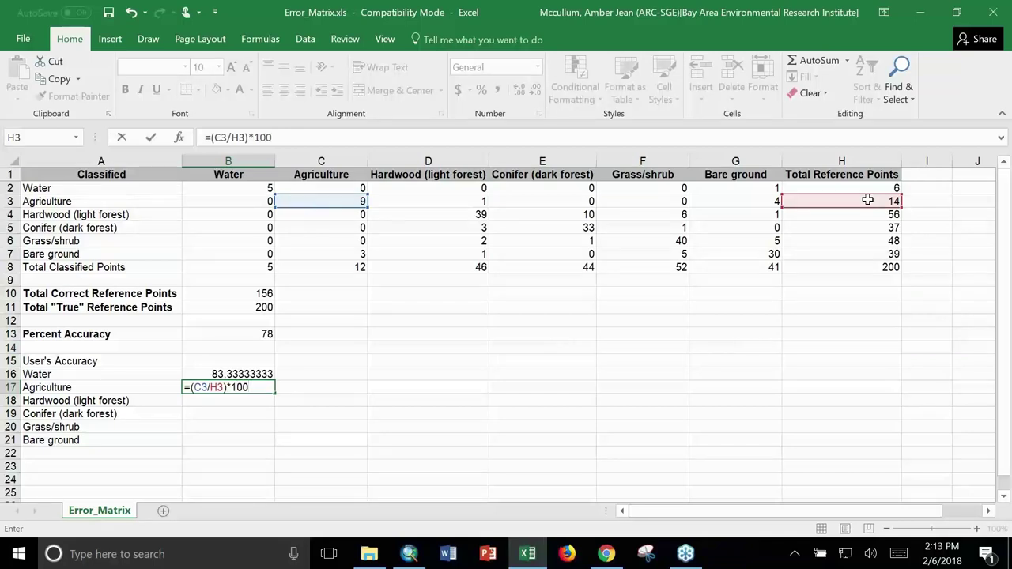
{"action": "key", "text": "Return"}
{"action": "type", "text": "="}
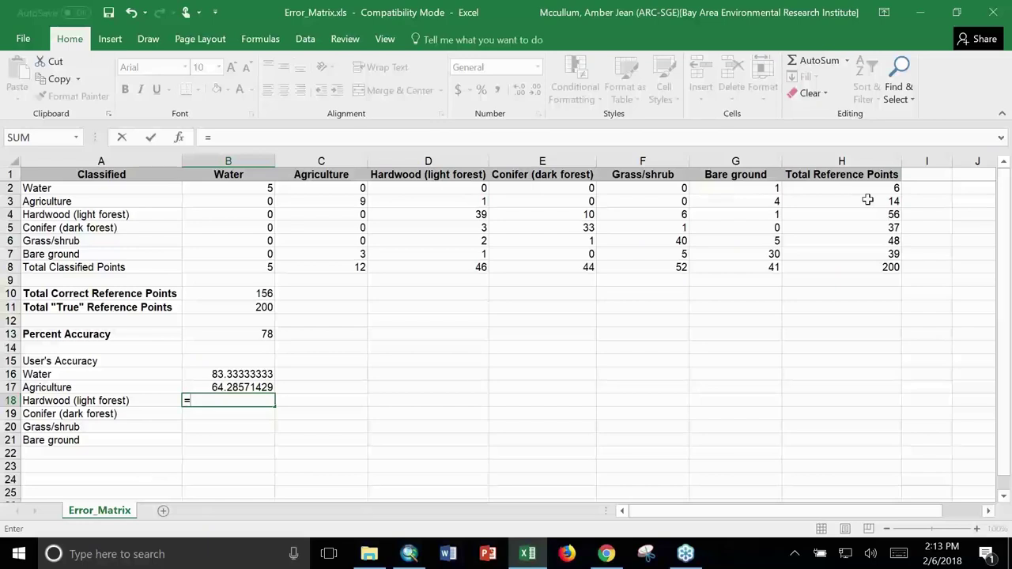
{"action": "type", "text": "("}
- Enter User's Accuracy formulas =(D4/H4)*100 for Hardwood in B18 and =(E5/H5)*100 for Conifer in B19
{"action": "left_click", "coordinate": [440, 214]}
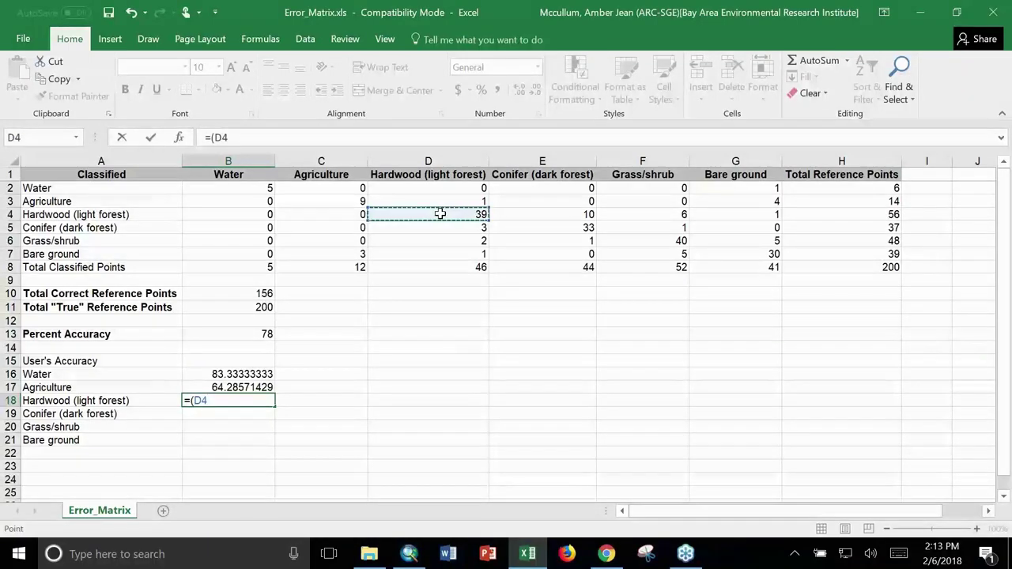
{"action": "type", "text": "/"}
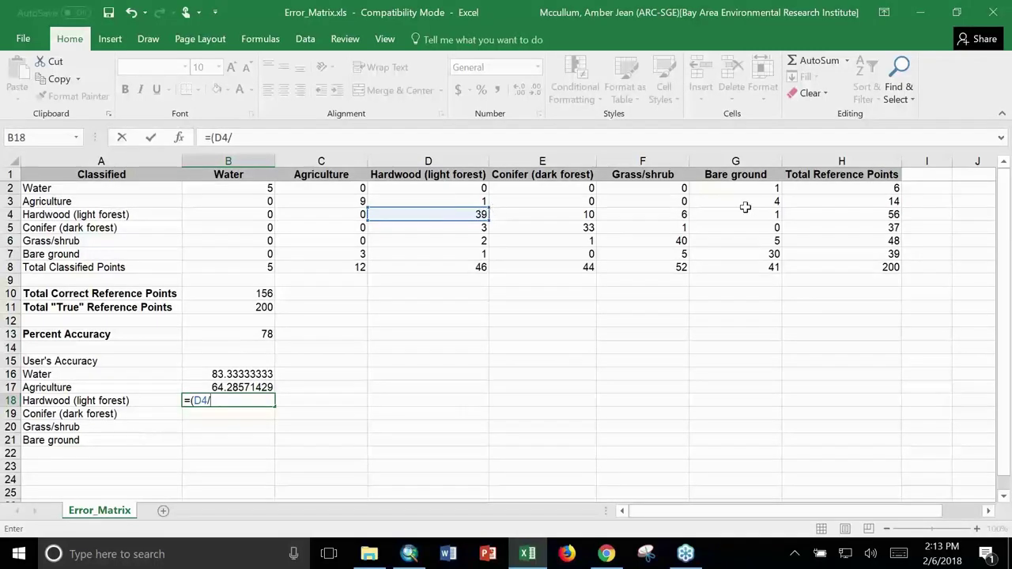
{"action": "left_click", "coordinate": [854, 214]}
{"action": "type", "text": ")*100"}
{"action": "key", "text": "Return"}
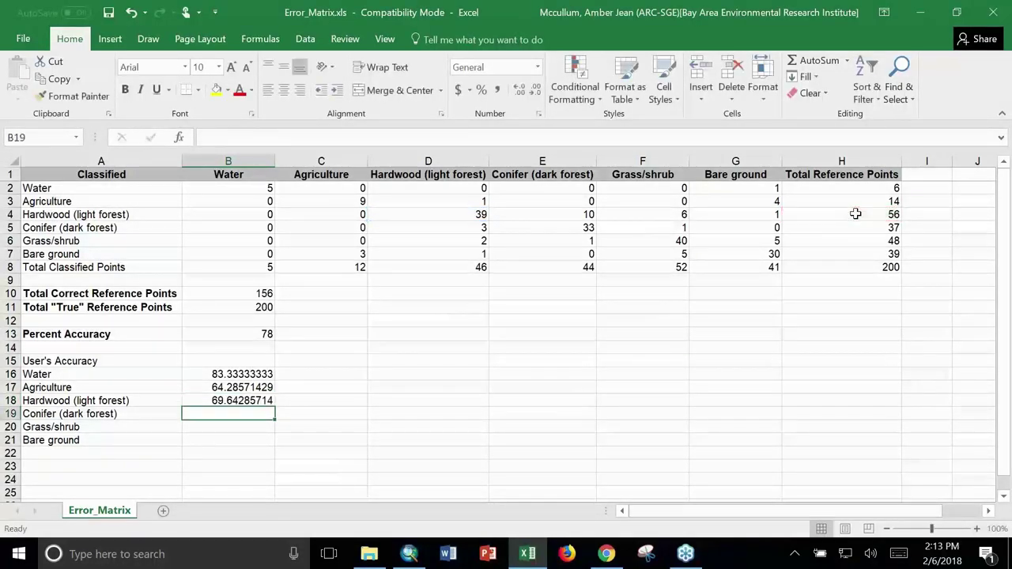
{"action": "type", "text": "=("}
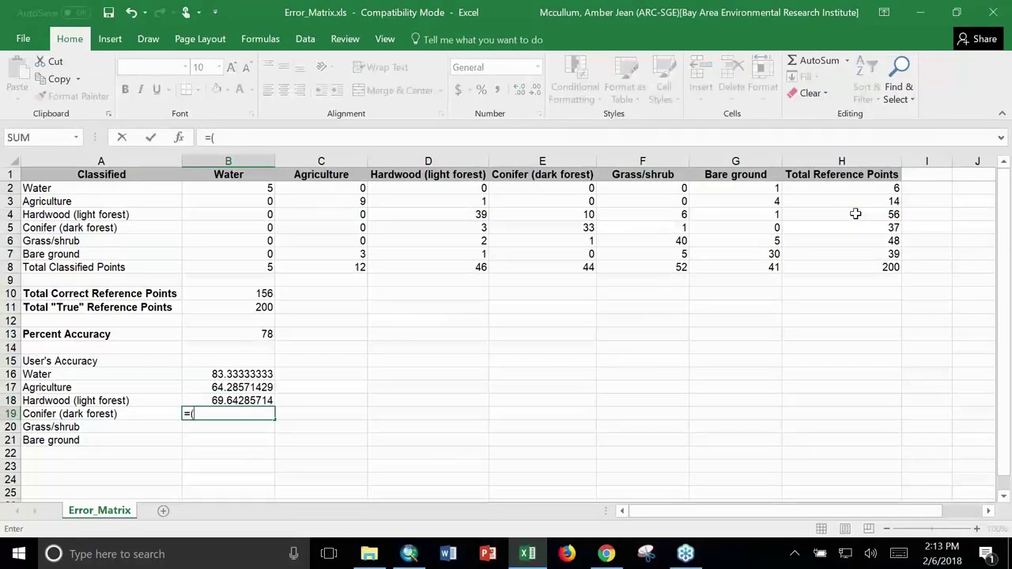
{"action": "left_click", "coordinate": [546, 228]}
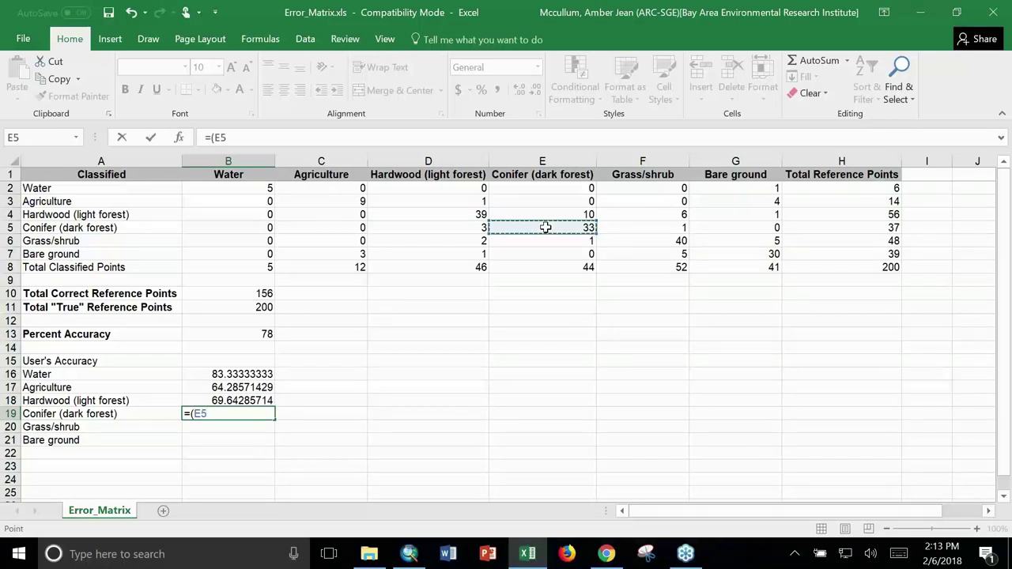
{"action": "type", "text": "/"}
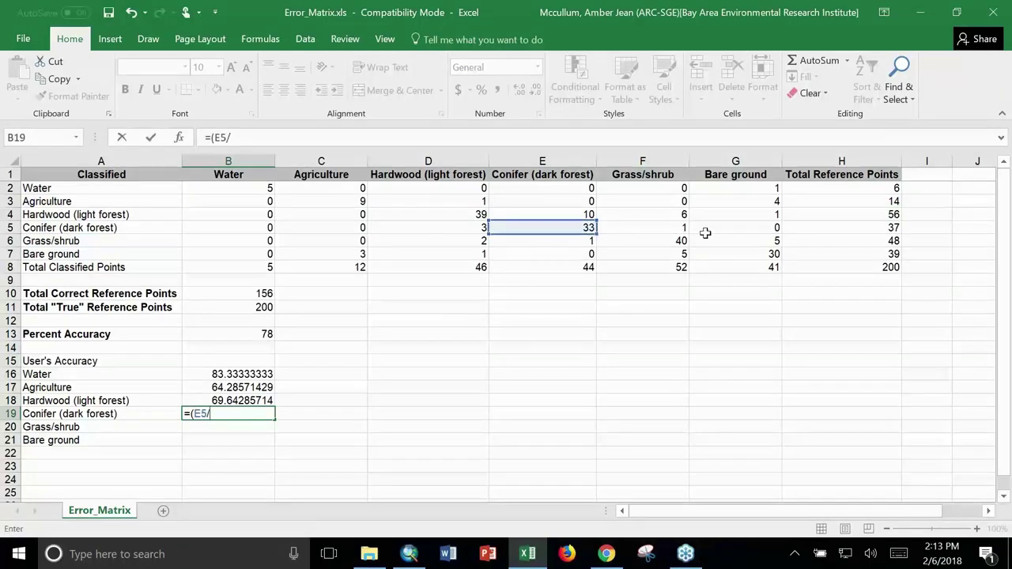
{"action": "left_click", "coordinate": [842, 227]}
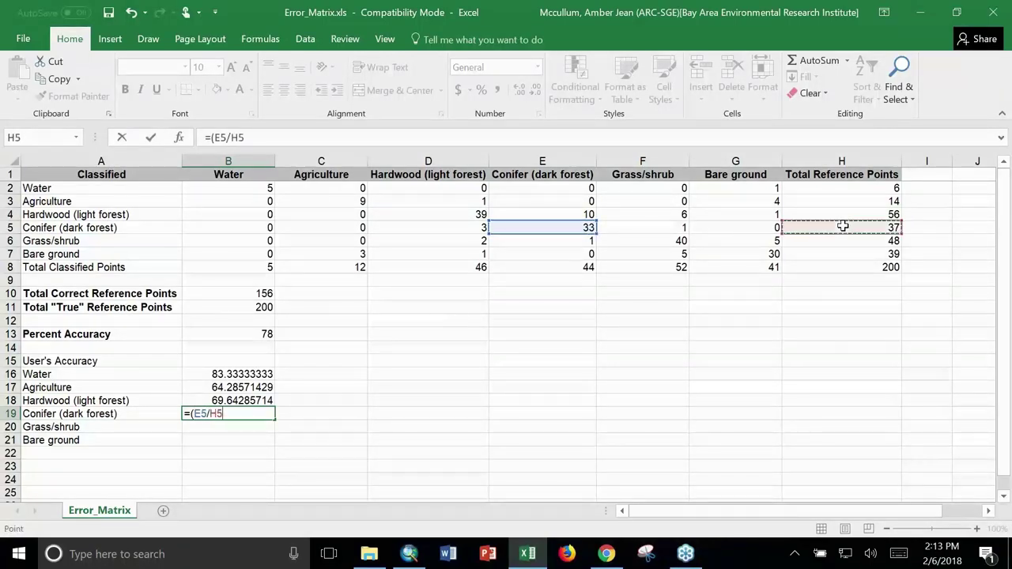
{"action": "type", "text": ")*100"}
{"action": "key", "text": "Return"}
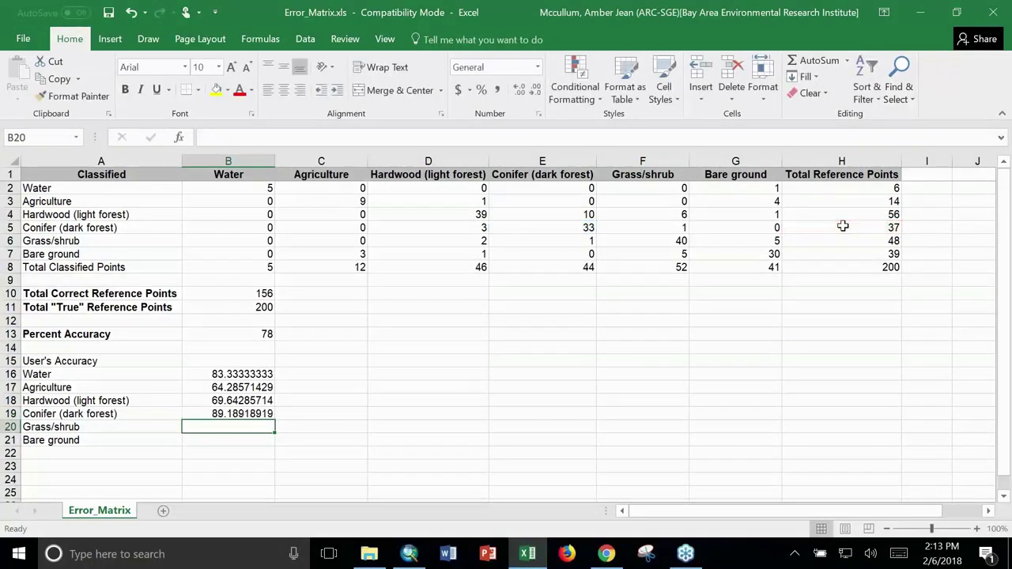
- Enter =(F6/H6)*100 for Grass/shrub in B20 and =(G7/H7)*100 for Bare ground in B21
{"action": "type", "text": "=("}
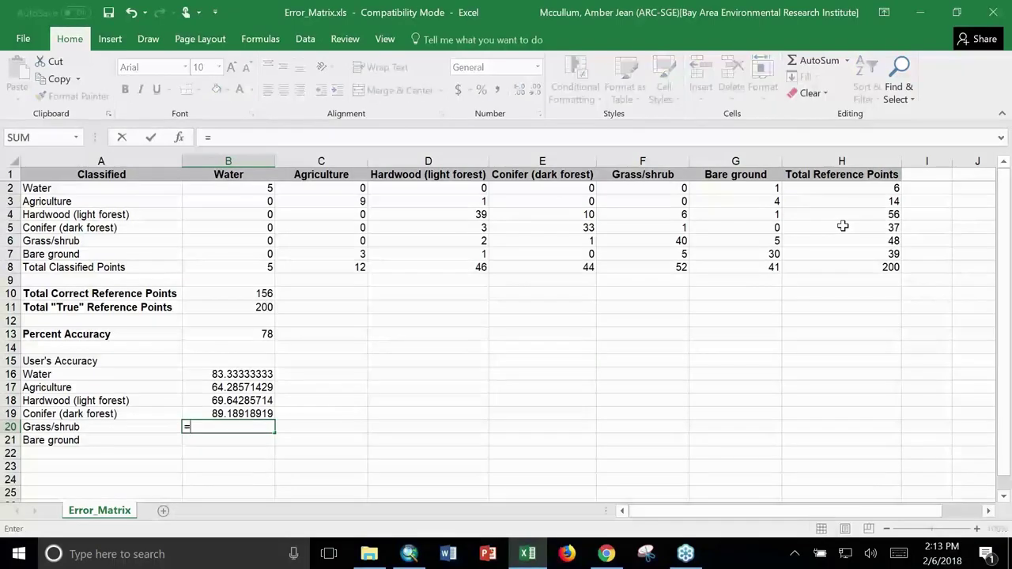
{"action": "left_click", "coordinate": [672, 240]}
{"action": "type", "text": "/"}
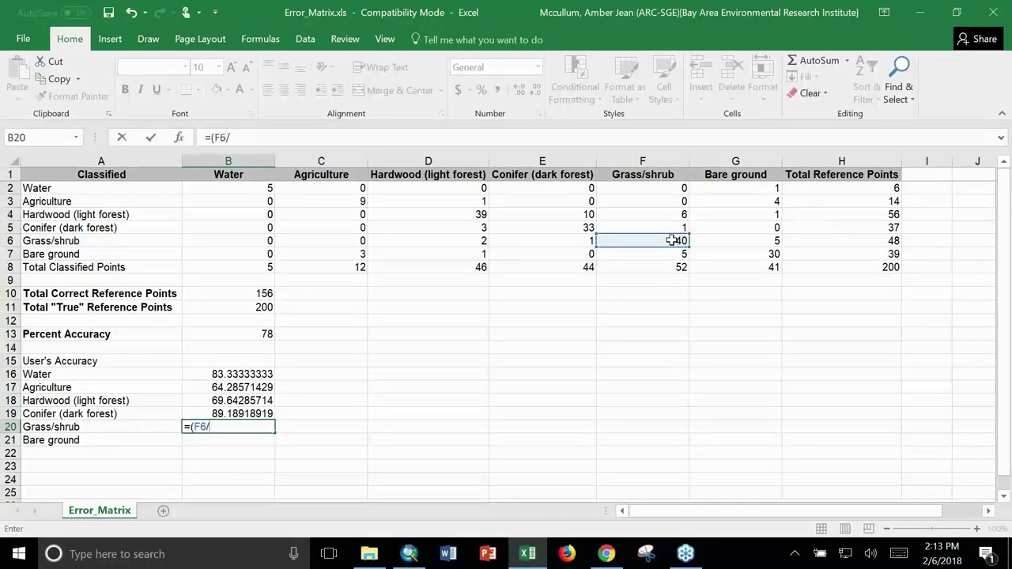
{"action": "left_click", "coordinate": [833, 242]}
{"action": "type", "text": ")*100"}
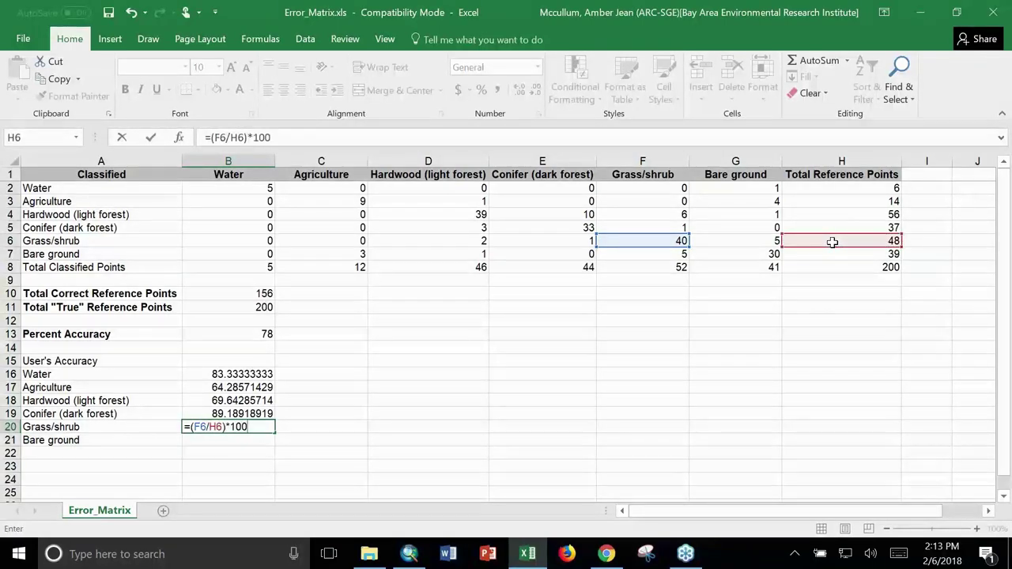
{"action": "key", "text": "Return"}
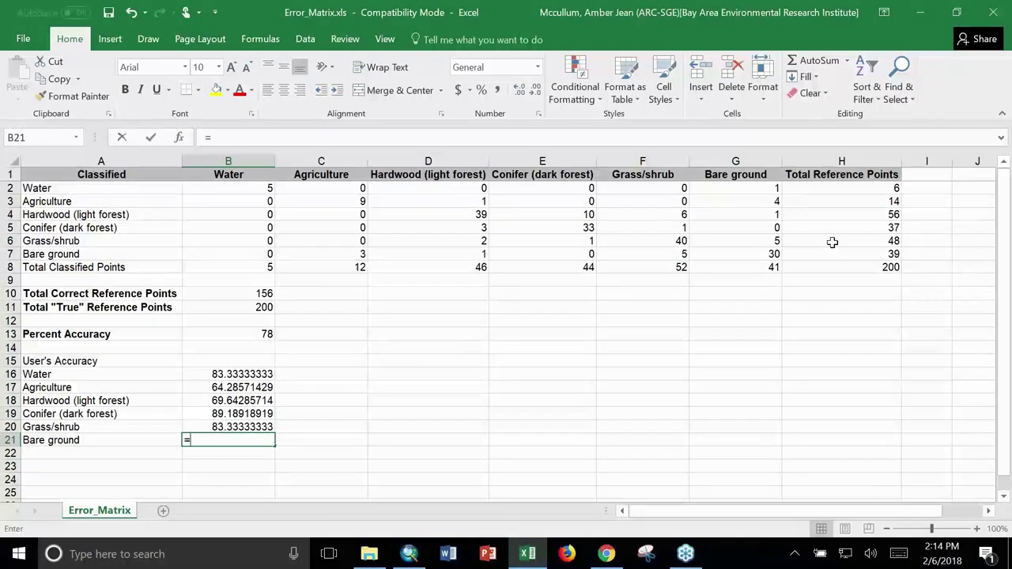
{"action": "type", "text": "=("}
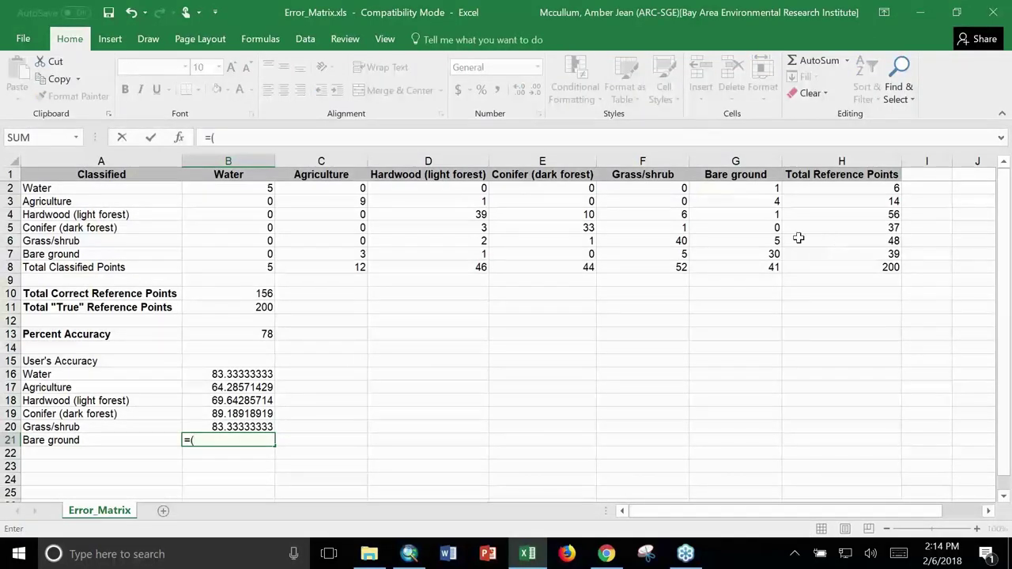
{"action": "left_click", "coordinate": [740, 254]}
{"action": "type", "text": "/"}
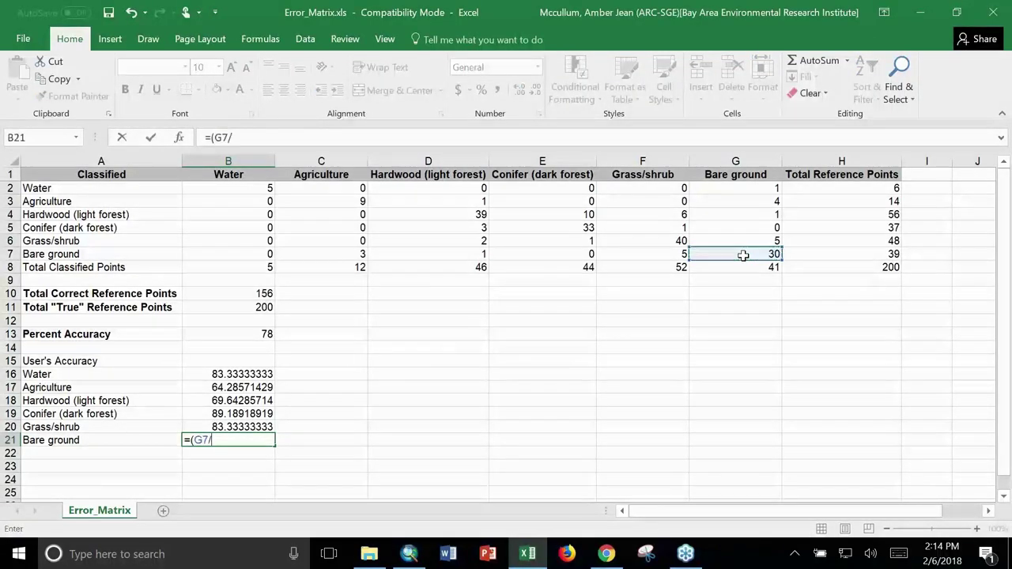
{"action": "left_click", "coordinate": [893, 254]}
{"action": "type", "text": ")*100"}
{"action": "key", "text": "Return"}
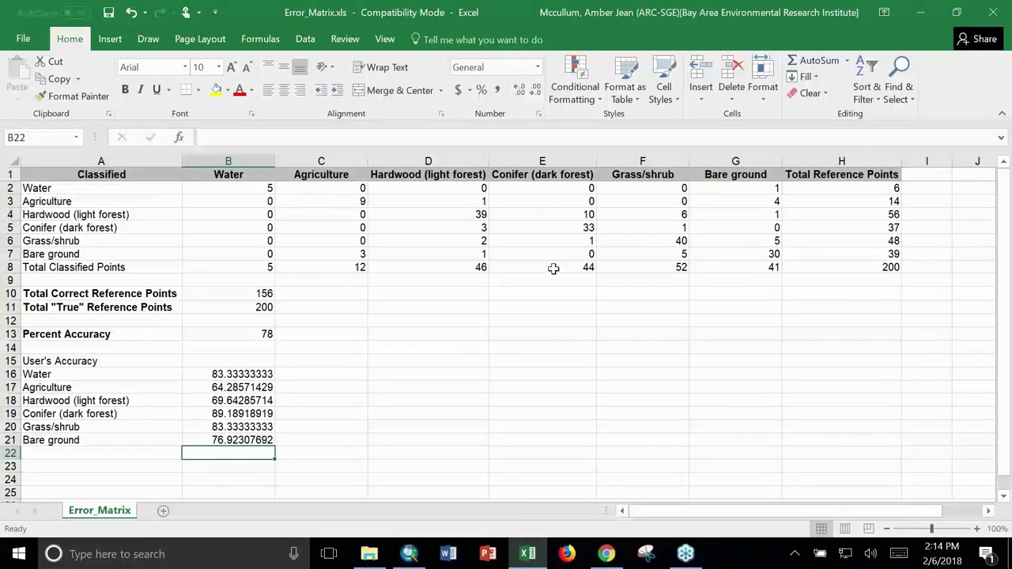
- Format the User's Accuracy values in B16:B21 as Number with two decimal places
{"action": "left_click", "coordinate": [248, 374]}
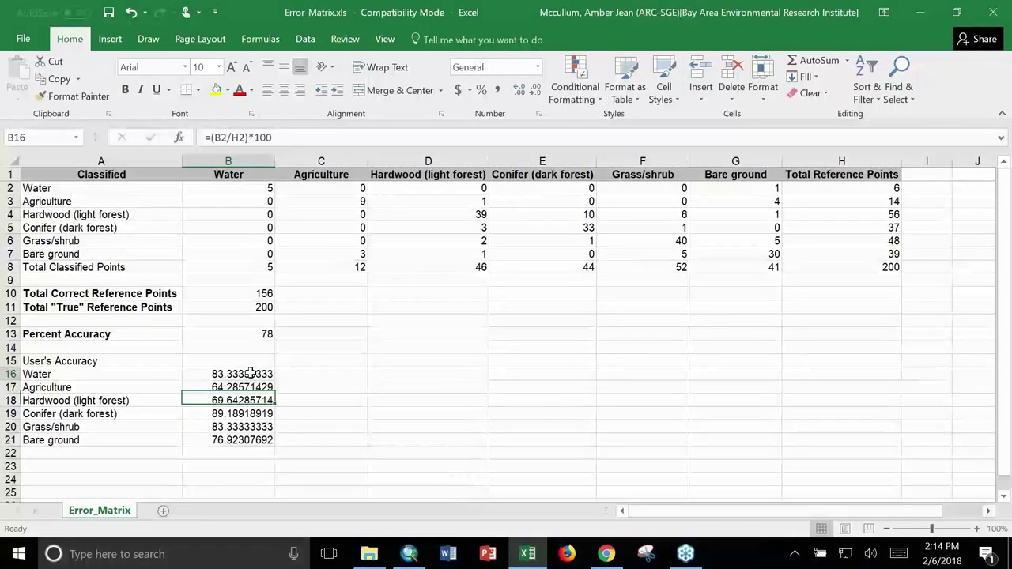
{"action": "left_click_drag", "start_coordinate": [248, 374], "coordinate": [246, 441]}
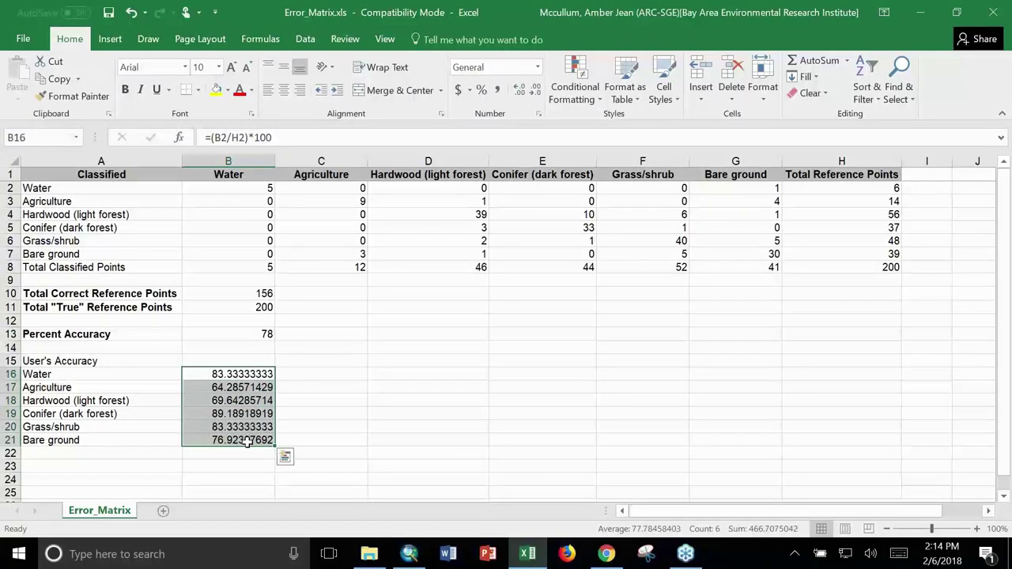
{"action": "left_click", "coordinate": [767, 97]}
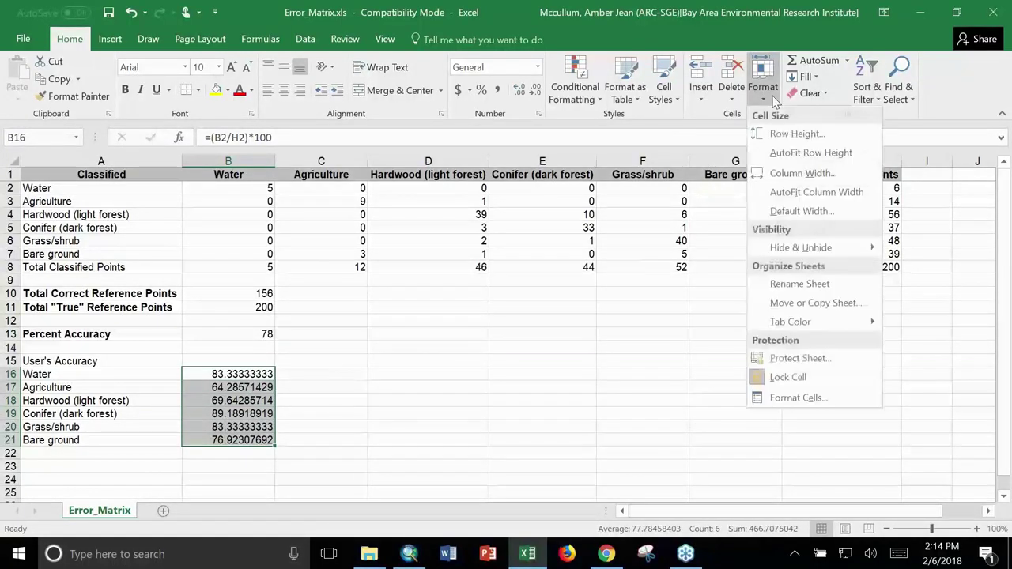
{"action": "left_click", "coordinate": [795, 398]}
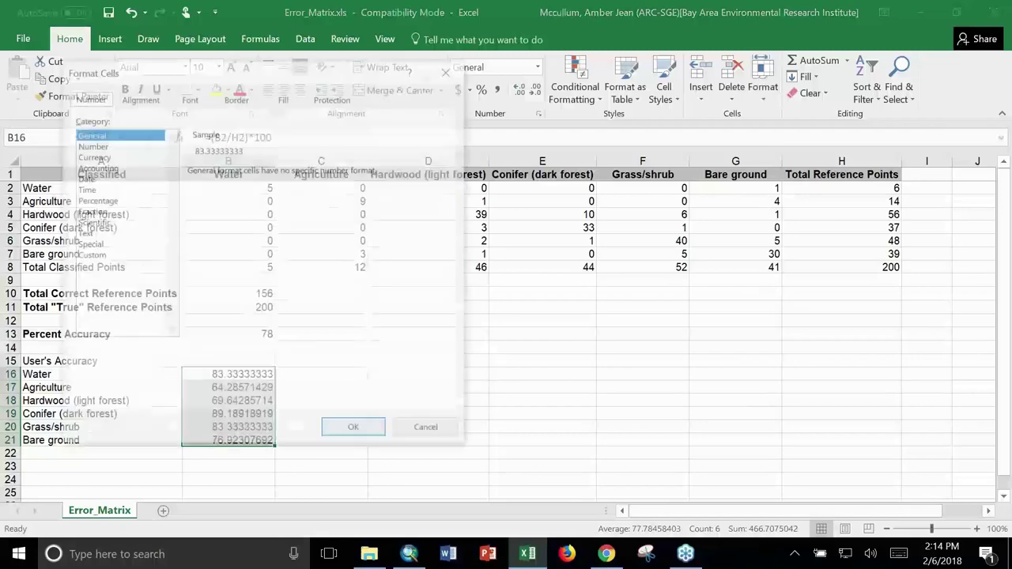
{"action": "left_click", "coordinate": [93, 145]}
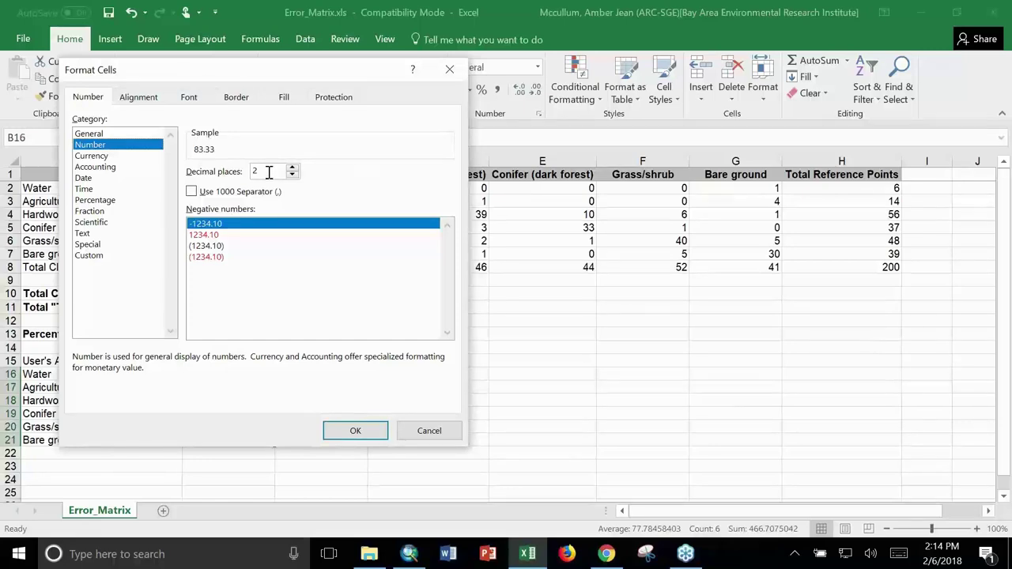
{"action": "left_click", "coordinate": [368, 432]}
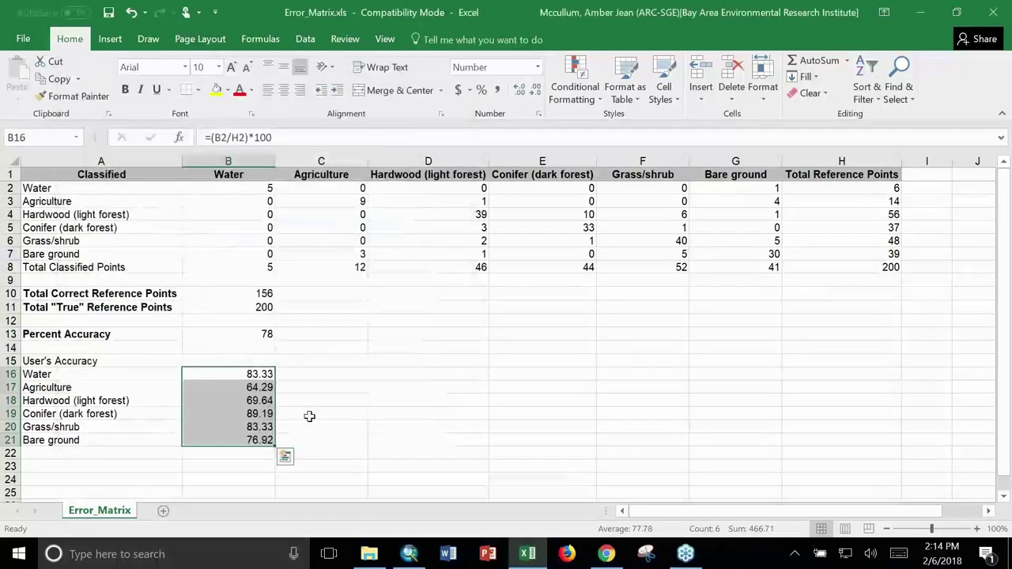
{"action": "left_click", "coordinate": [83, 361]}
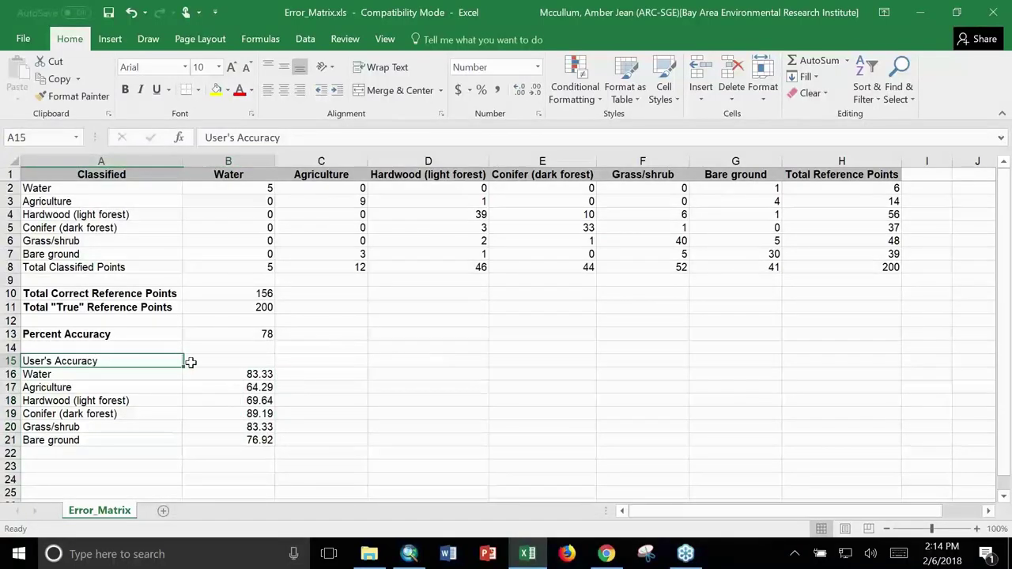
- Merge and centre the User's Accuracy heading across A15:B15, fill it grey and make it bold
{"action": "left_click_drag", "start_coordinate": [191, 361], "coordinate": [204, 362]}
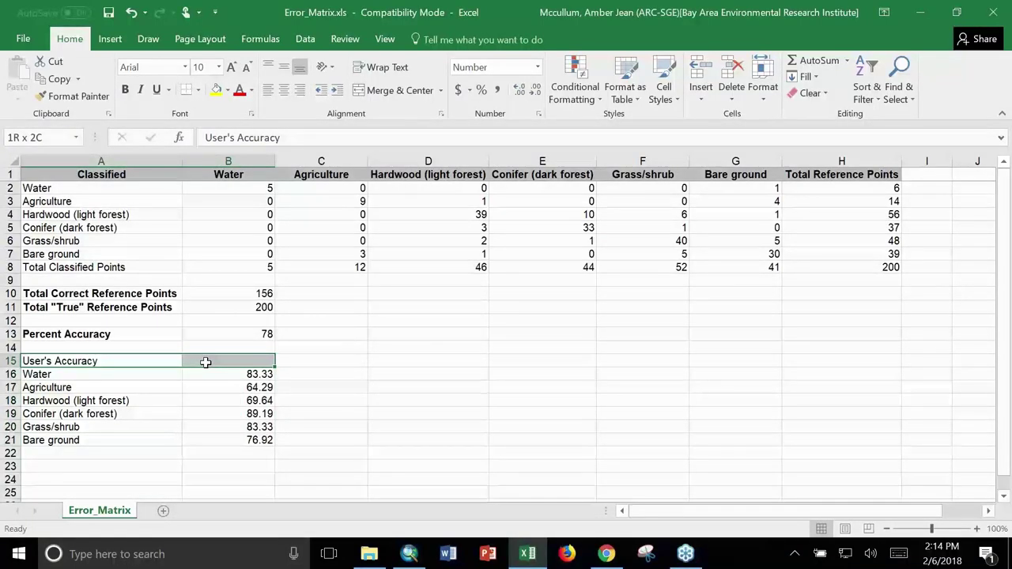
{"action": "left_click_drag", "start_coordinate": [210, 361], "coordinate": [210, 361]}
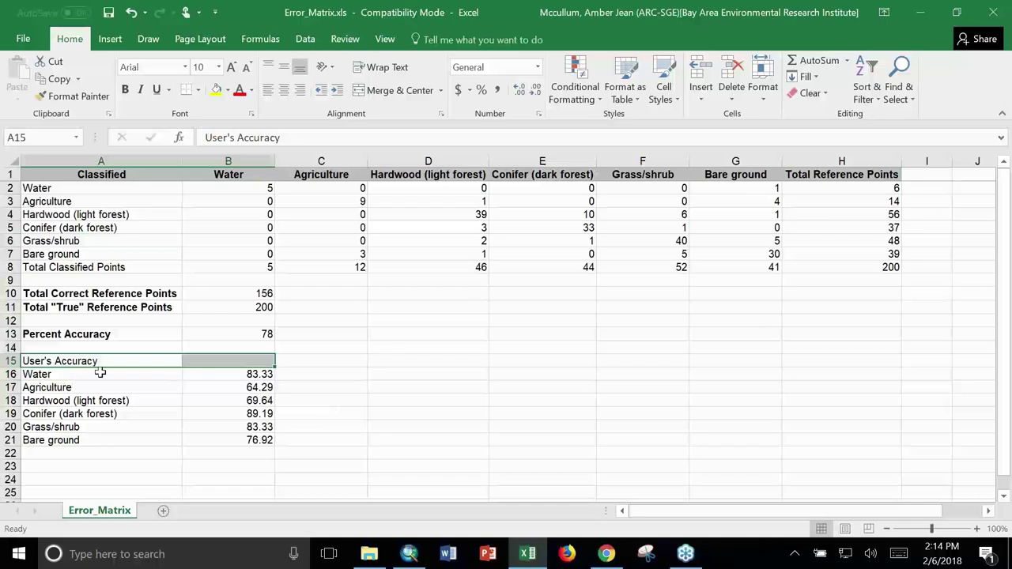
{"action": "left_click", "coordinate": [420, 98]}
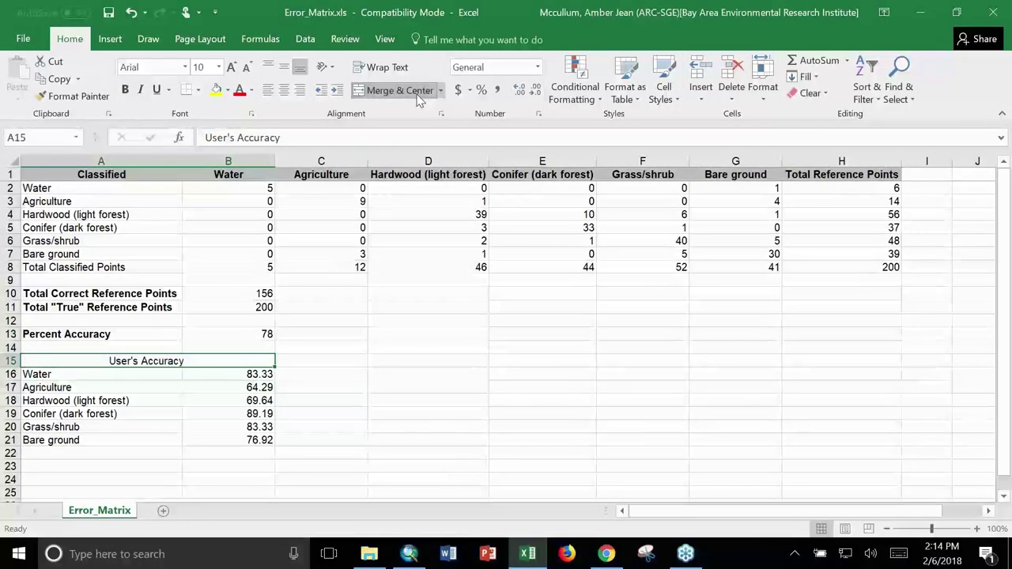
{"action": "left_click", "coordinate": [228, 91]}
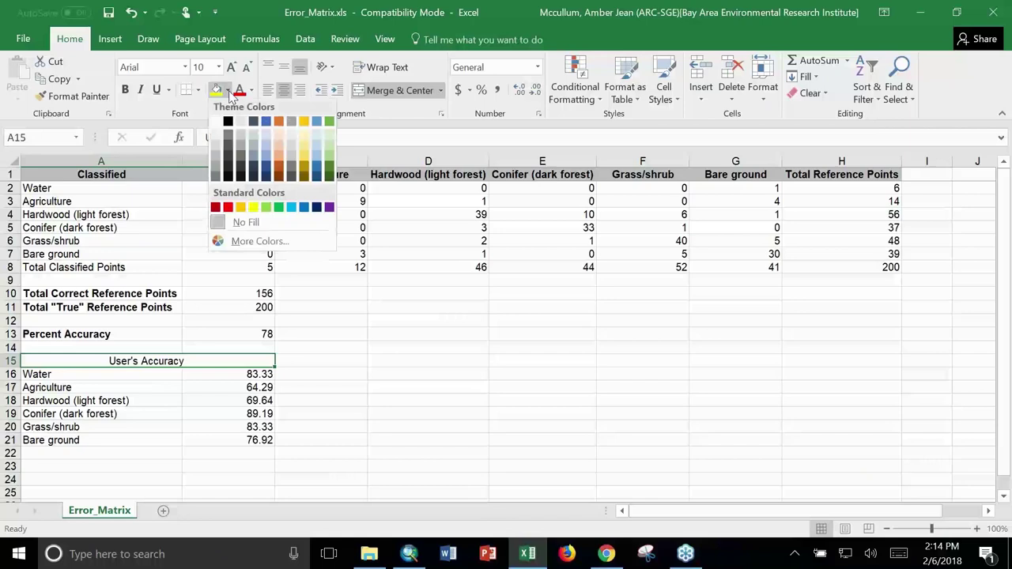
{"action": "left_click", "coordinate": [215, 158]}
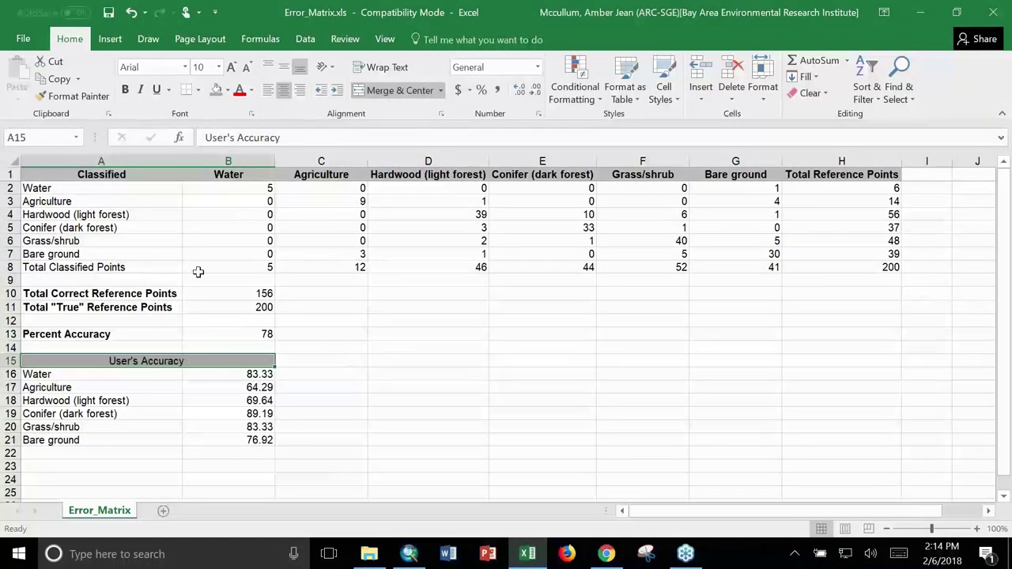
{"action": "left_click", "coordinate": [124, 90]}
{"action": "left_click", "coordinate": [348, 347]}
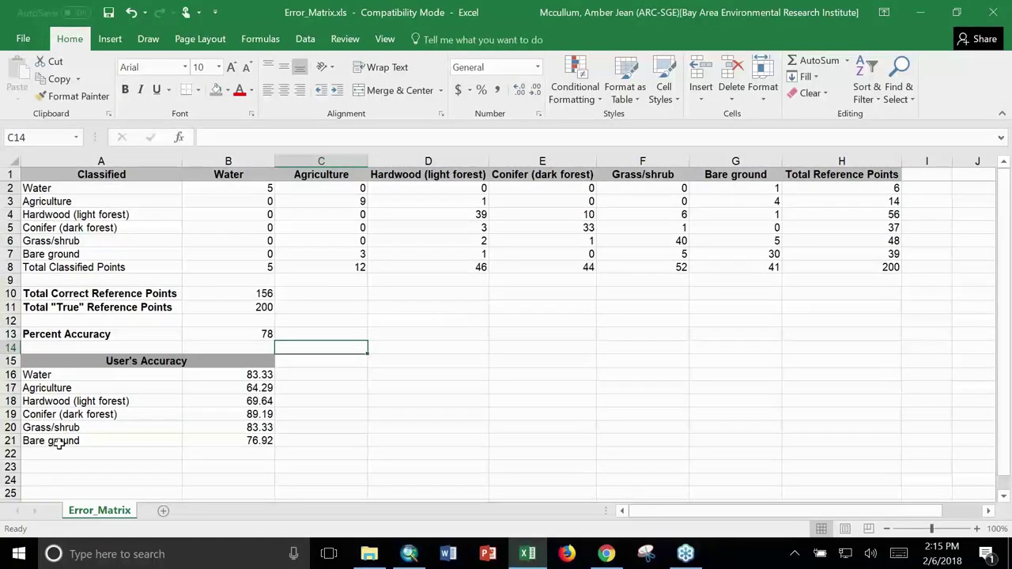
{"action": "left_click", "coordinate": [193, 387]}
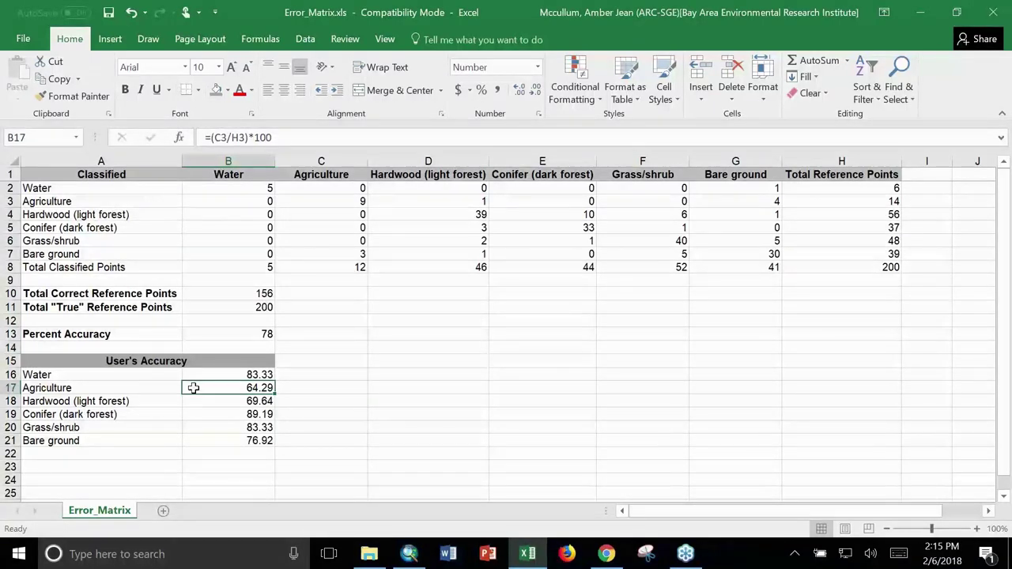
{"action": "left_click", "coordinate": [198, 376]}
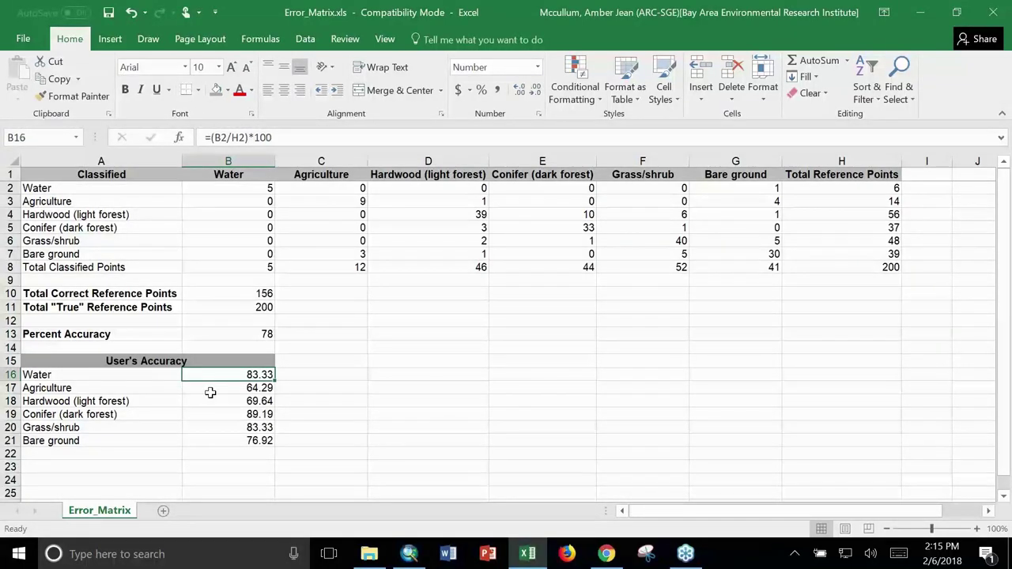
{"action": "left_click", "coordinate": [212, 387]}
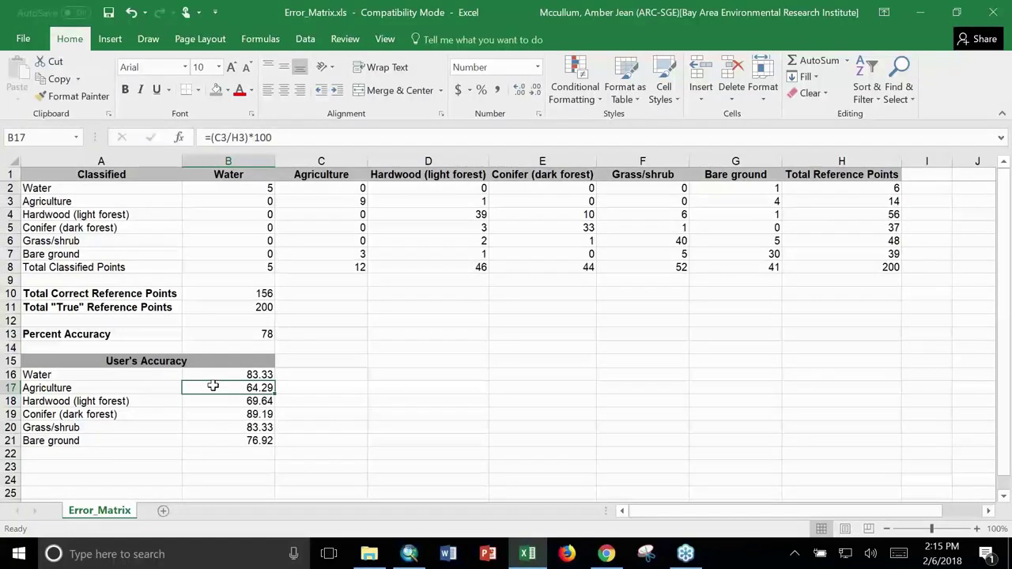
{"action": "left_click", "coordinate": [417, 360]}
- Type the heading 'Producer's Accuracy' in D15 and copy the six class names from A16:A21 into D16:D21
{"action": "type", "text": "Producer's Accuracy"}
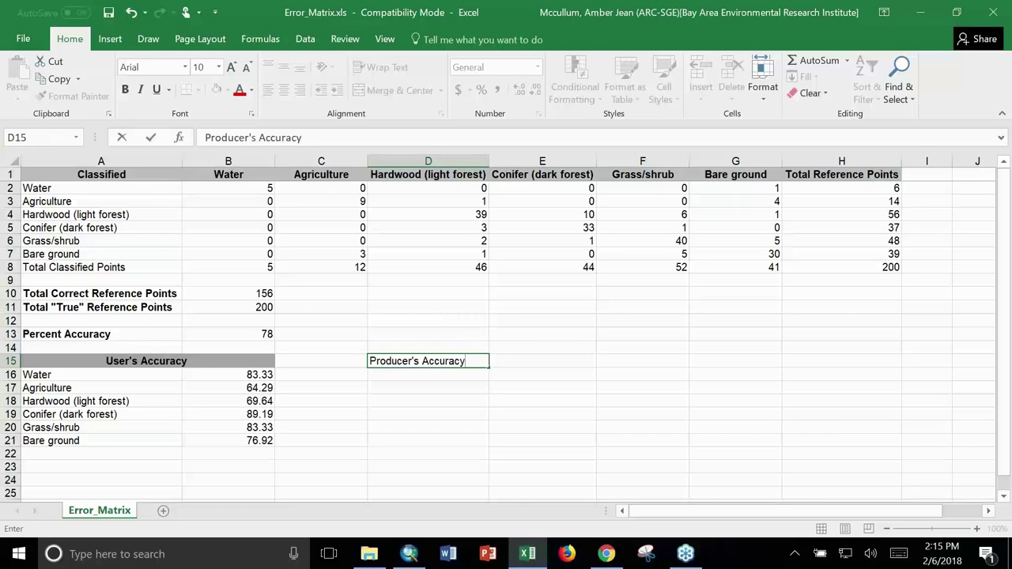
{"action": "key", "text": "Return"}
{"action": "left_click_drag", "start_coordinate": [156, 377], "coordinate": [150, 447]}
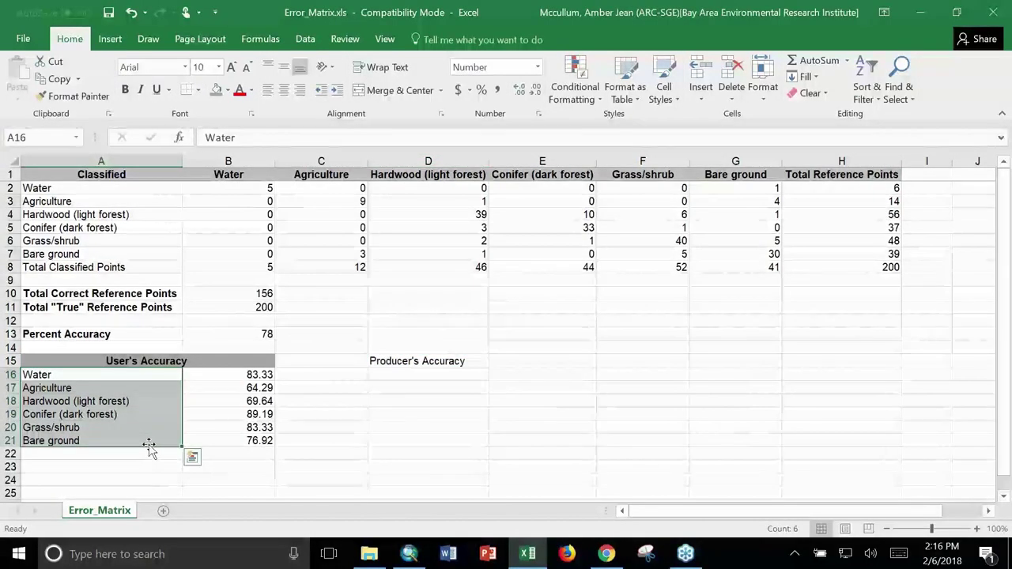
{"action": "right_click", "coordinate": [150, 445]}
{"action": "left_click", "coordinate": [184, 134]}
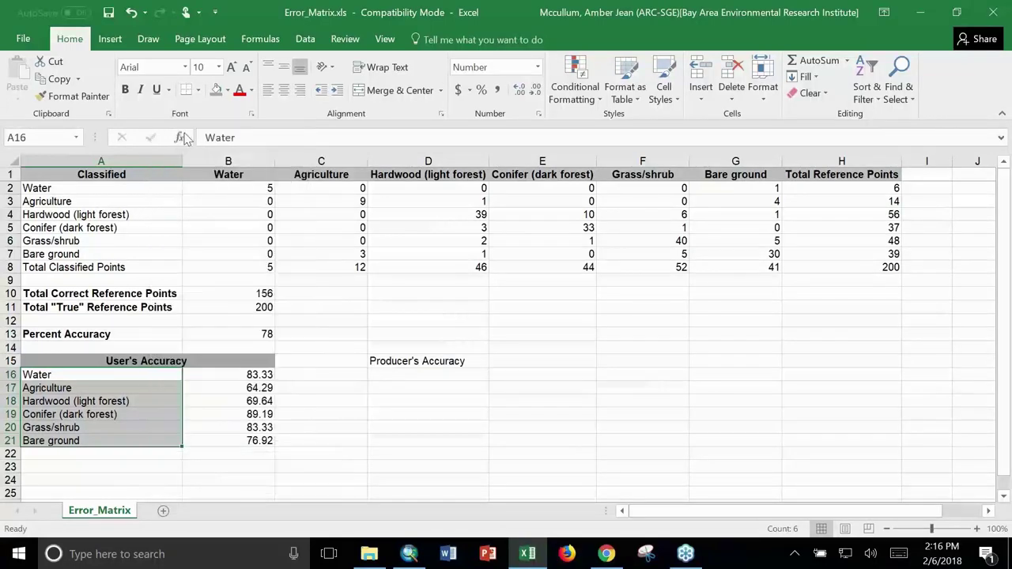
{"action": "left_click", "coordinate": [419, 375]}
{"action": "right_click", "coordinate": [419, 375]}
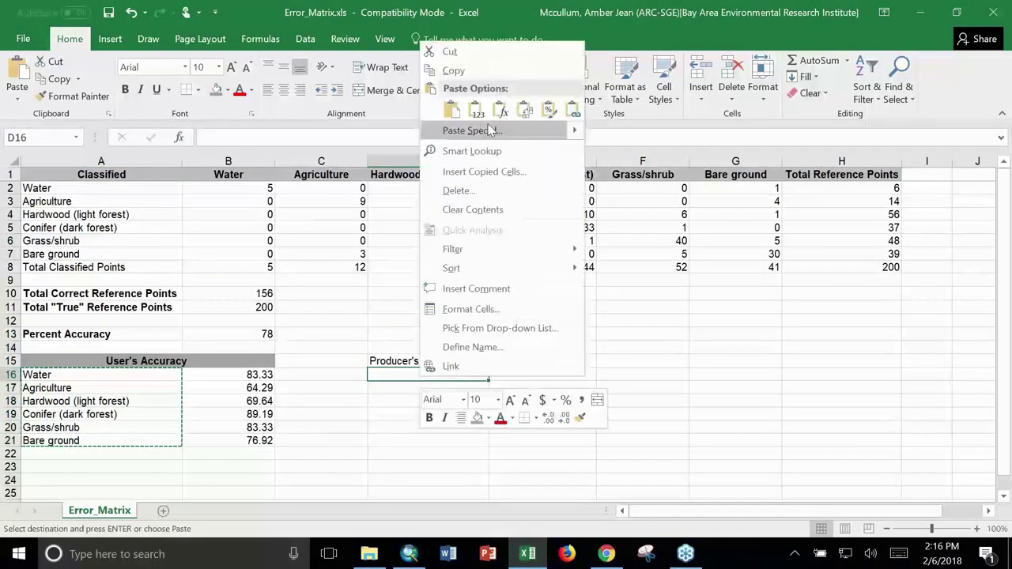
{"action": "left_click", "coordinate": [451, 109]}
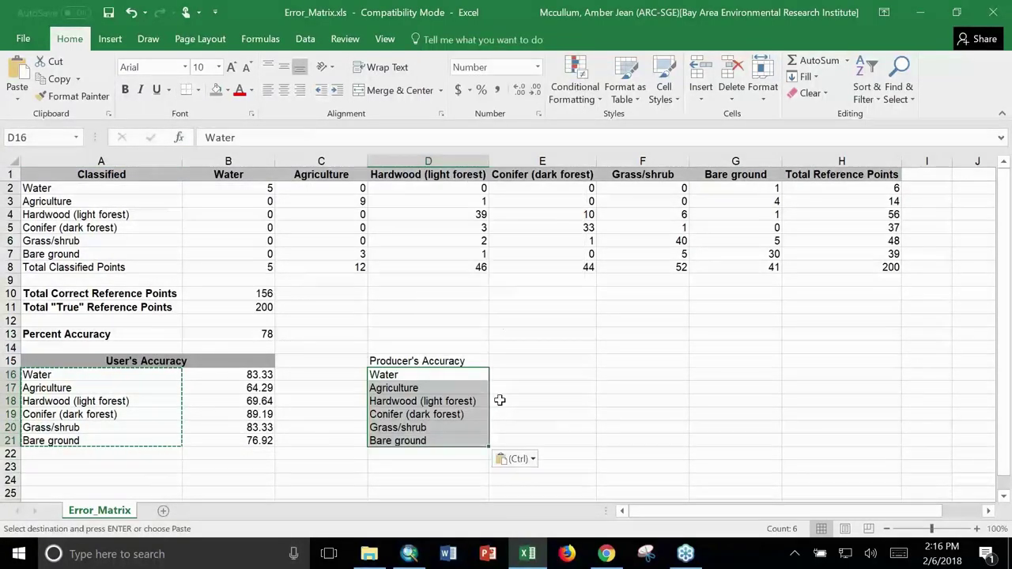
- Merge and centre the Producer's Accuracy heading across D15:E15, making it bold with grey fill
{"action": "left_click", "coordinate": [449, 360]}
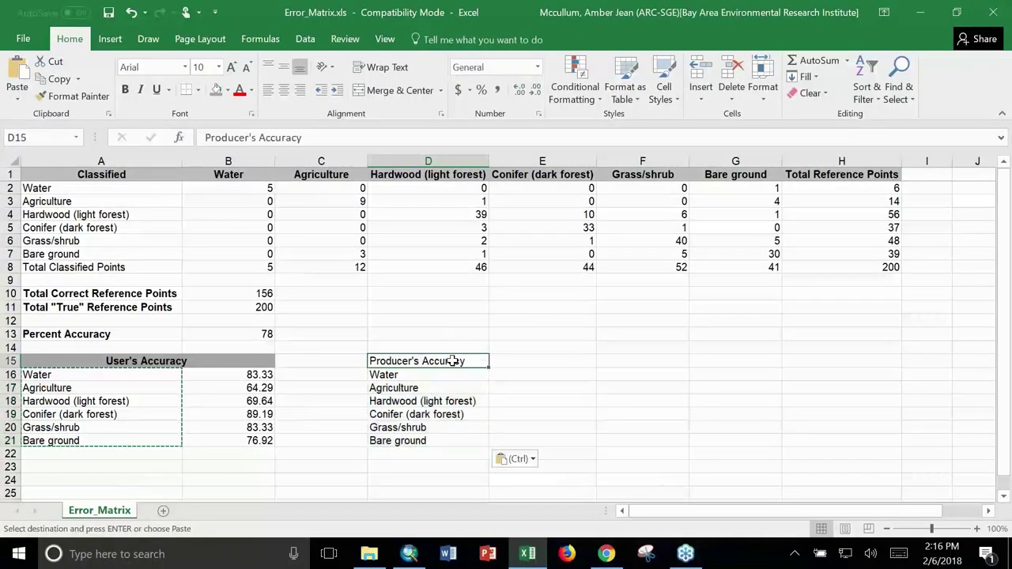
{"action": "left_click", "coordinate": [504, 361], "text": "shift"}
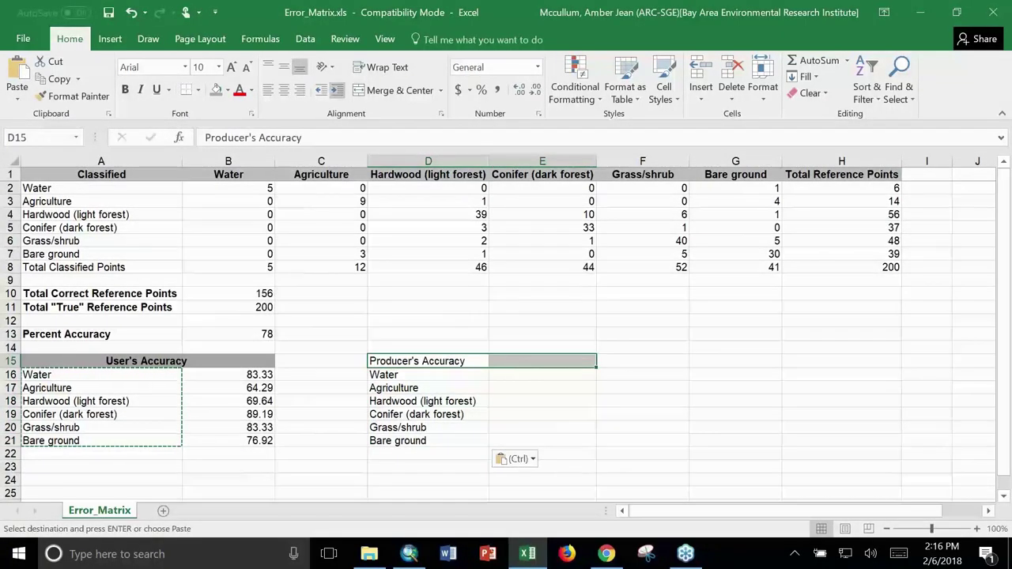
{"action": "left_click", "coordinate": [401, 93]}
{"action": "left_click", "coordinate": [125, 90]}
{"action": "left_click", "coordinate": [216, 90]}
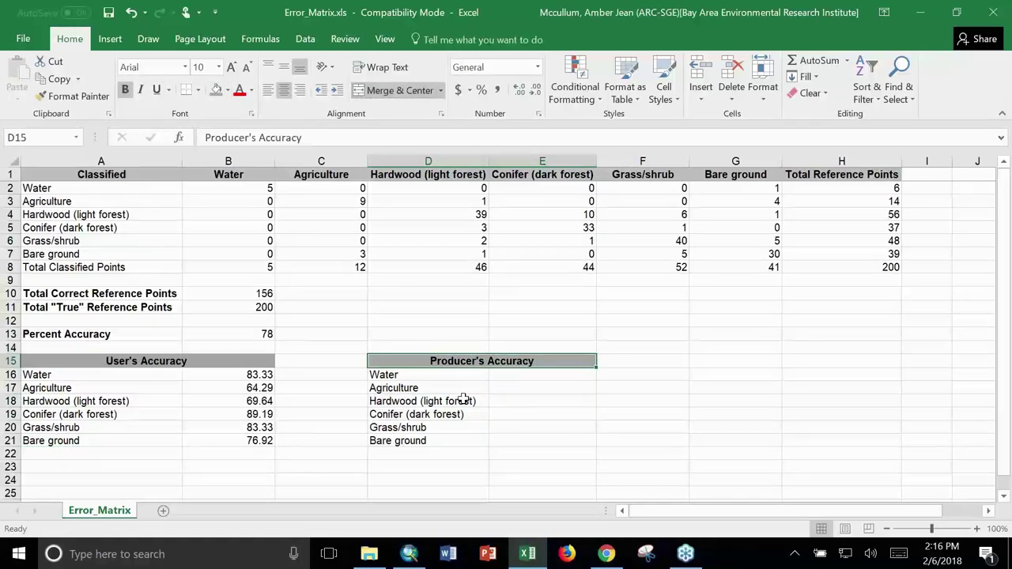
{"action": "left_click", "coordinate": [535, 375]}
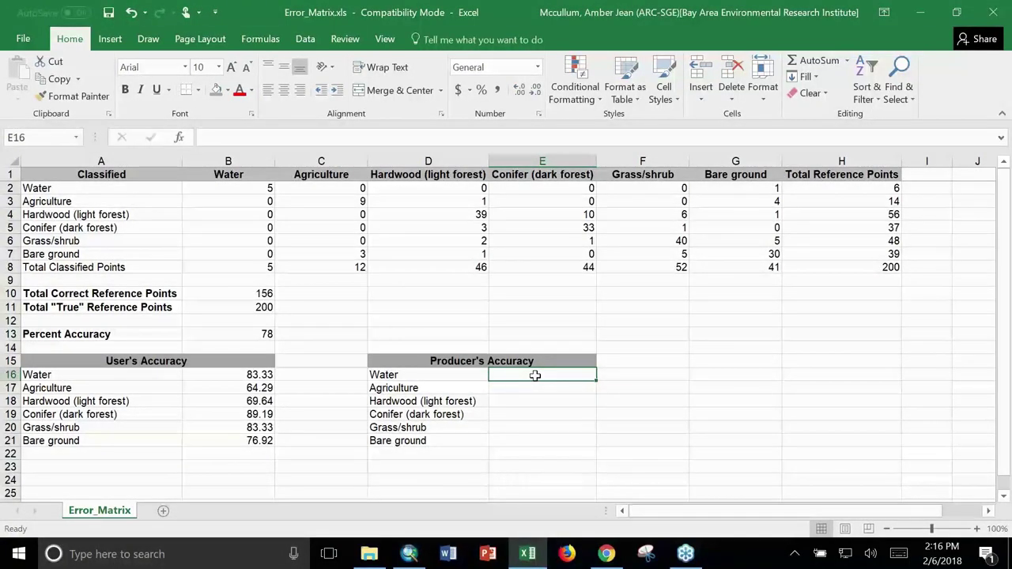
- Enter producer's accuracy formulas for Water (B2 over B8) and Agriculture =(C3/C8)*100
{"action": "type", "text": "=("}
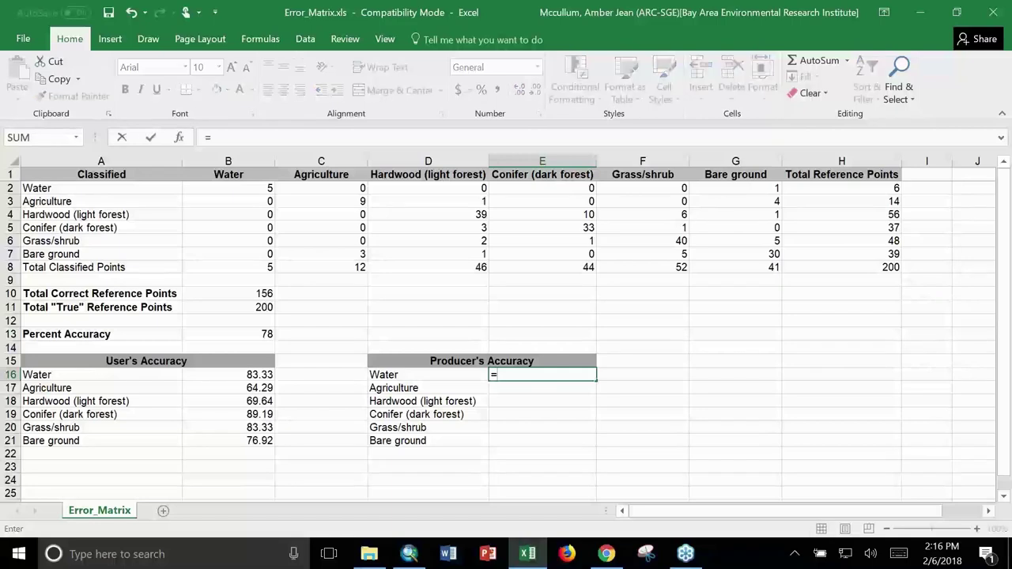
{"action": "left_click", "coordinate": [225, 186]}
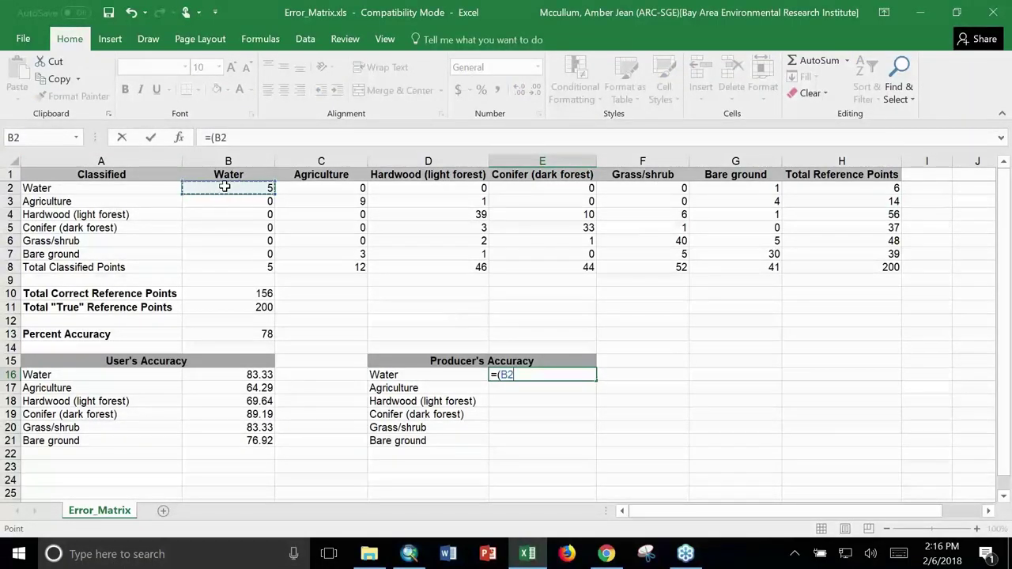
{"action": "type", "text": "/"}
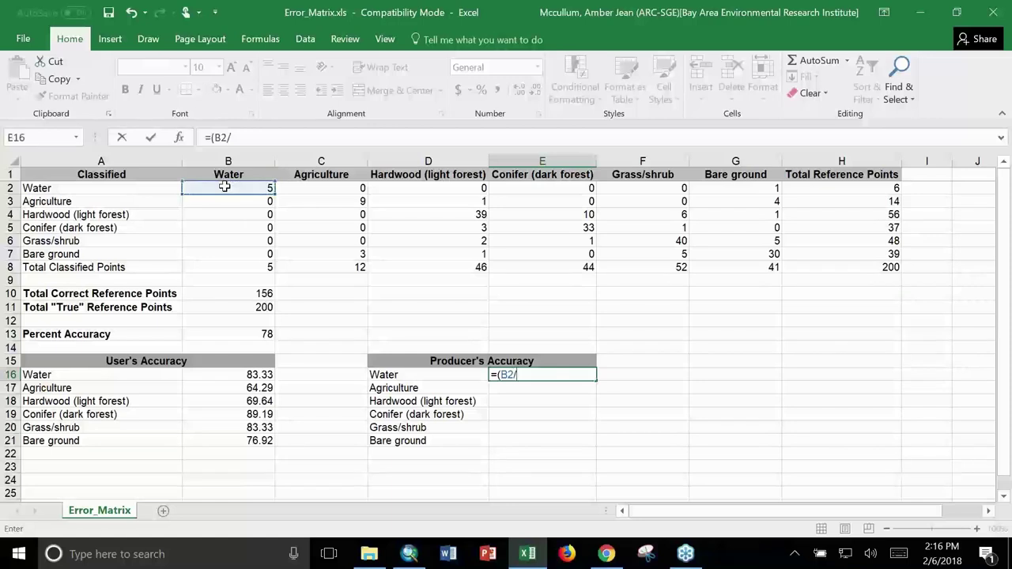
{"action": "left_click", "coordinate": [242, 266]}
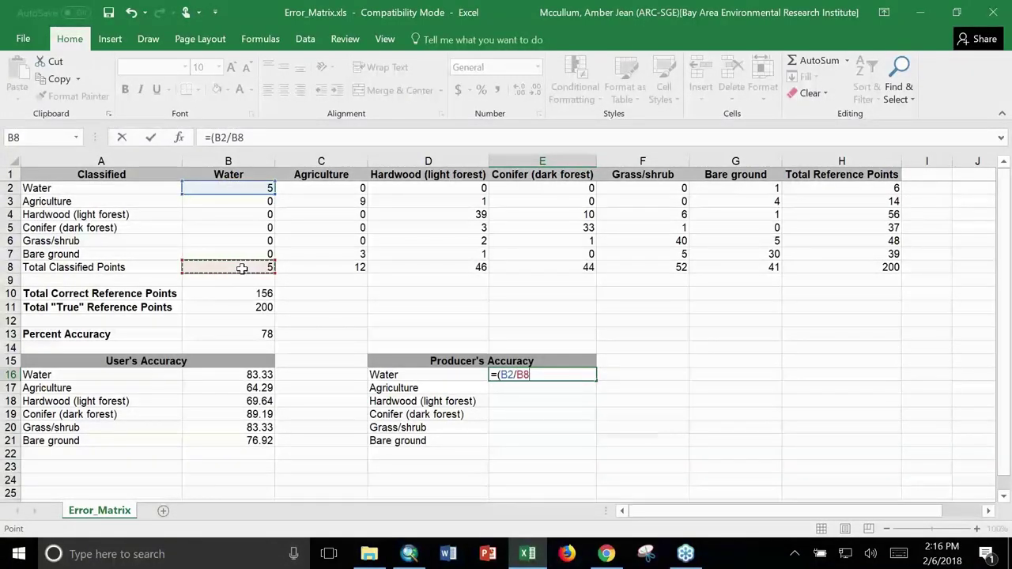
{"action": "type", "text": ")*100"}
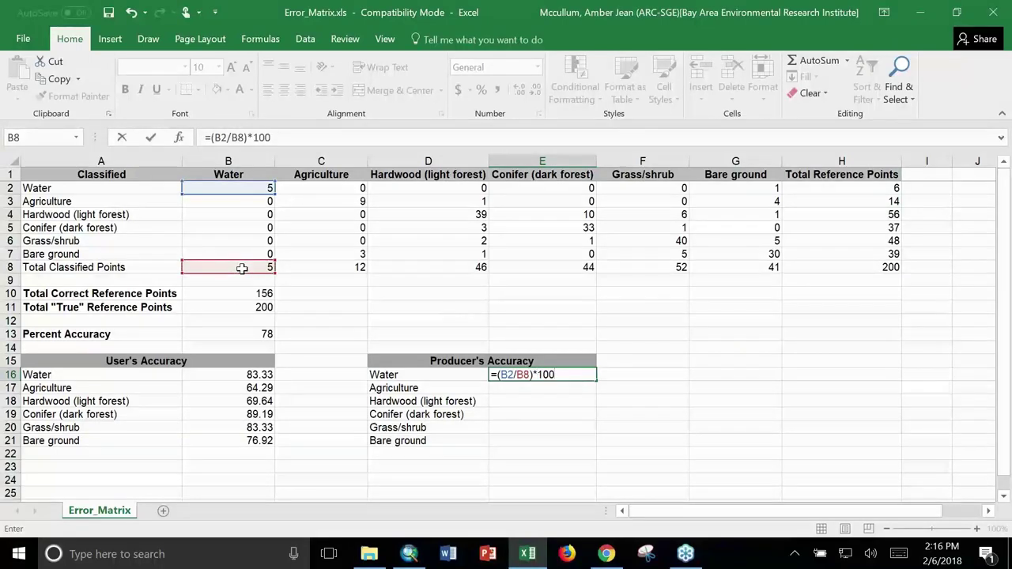
{"action": "key", "text": "Return"}
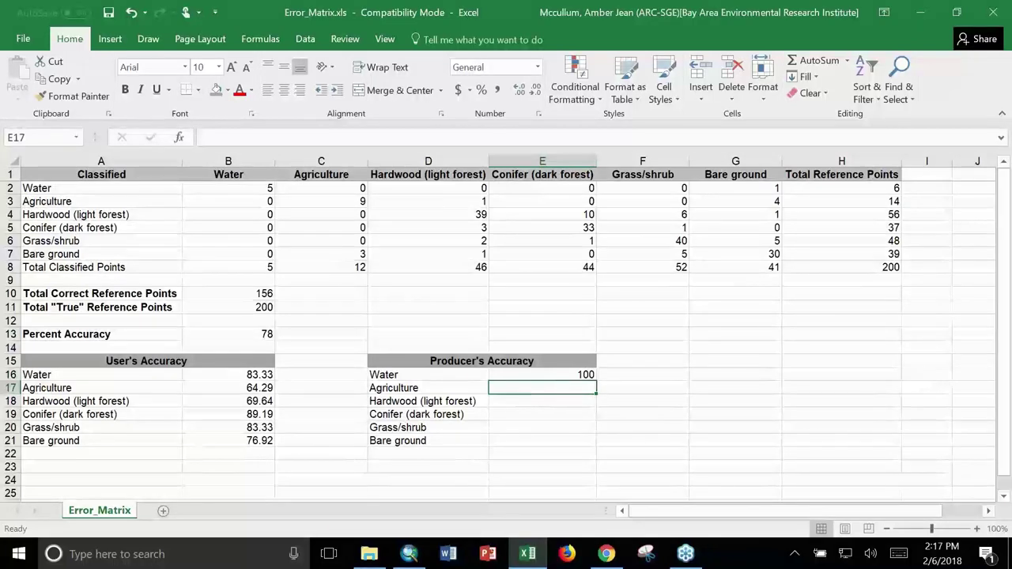
{"action": "type", "text": "="}
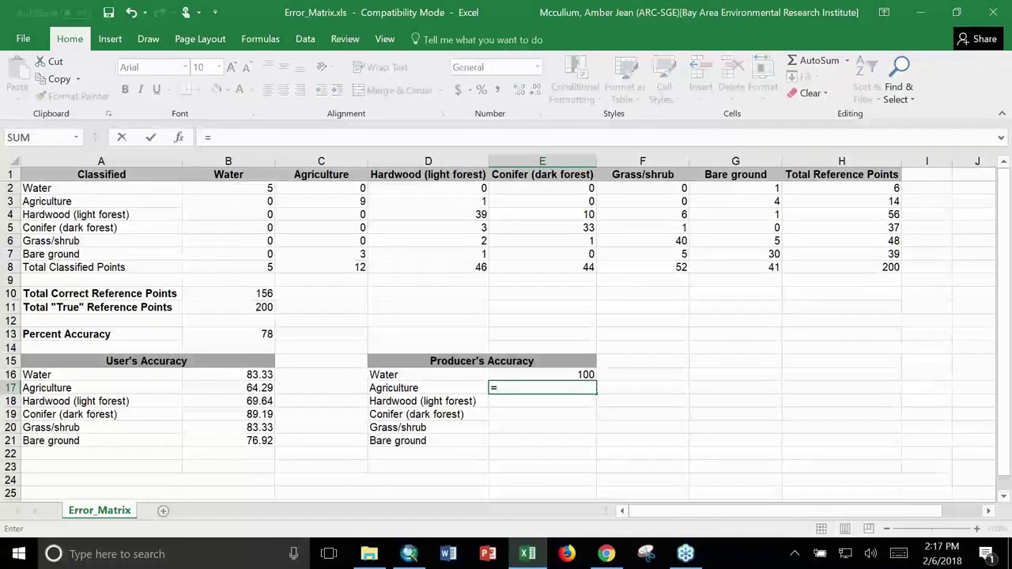
{"action": "type", "text": "("}
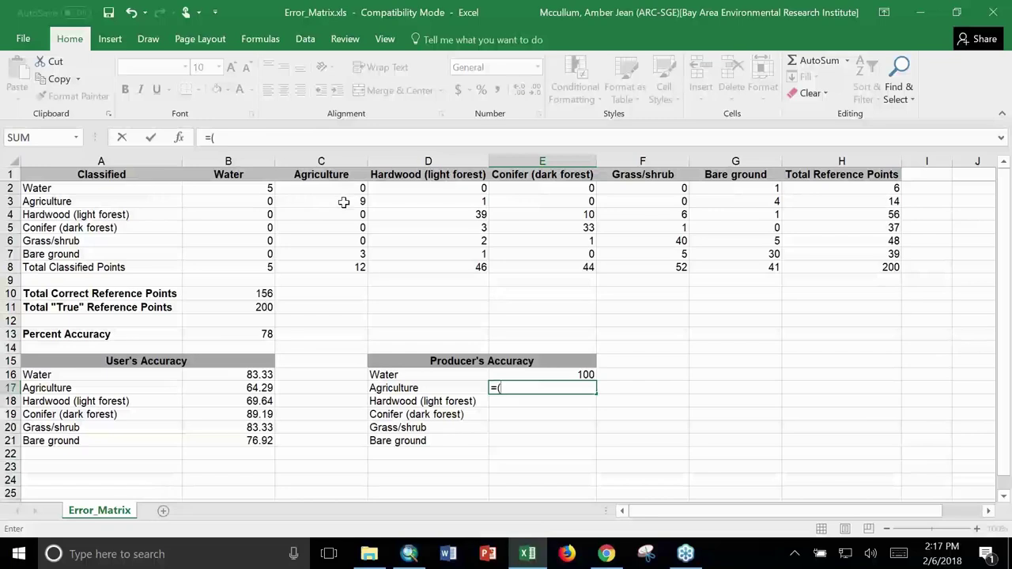
{"action": "left_click", "coordinate": [344, 201]}
{"action": "type", "text": "/"}
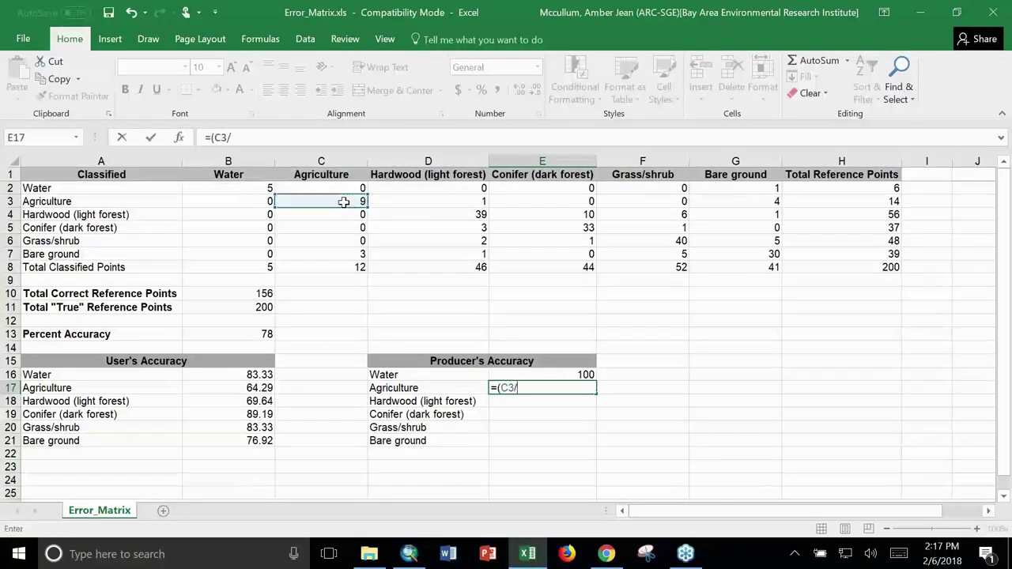
{"action": "left_click", "coordinate": [358, 268]}
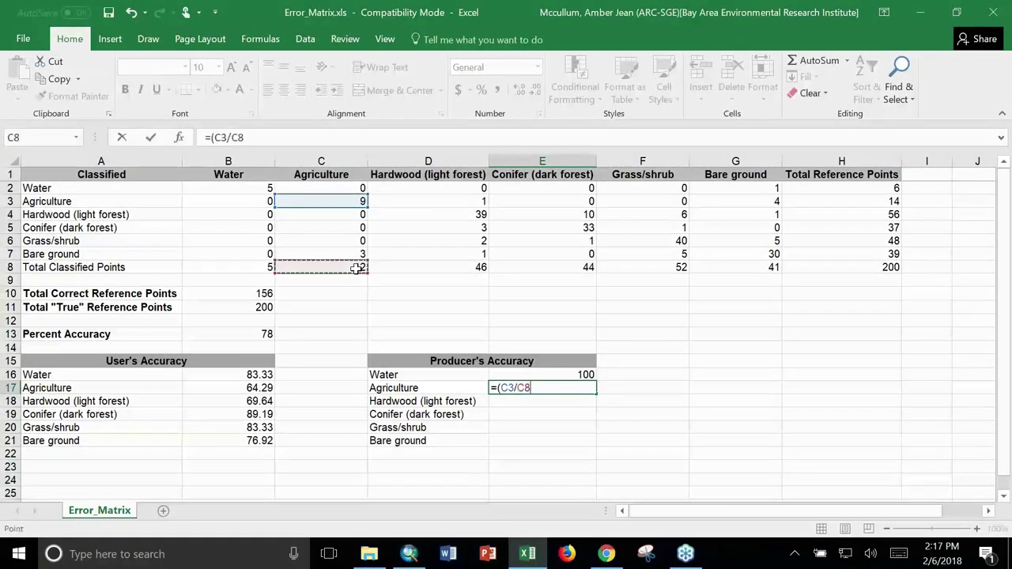
{"action": "type", "text": ")"}
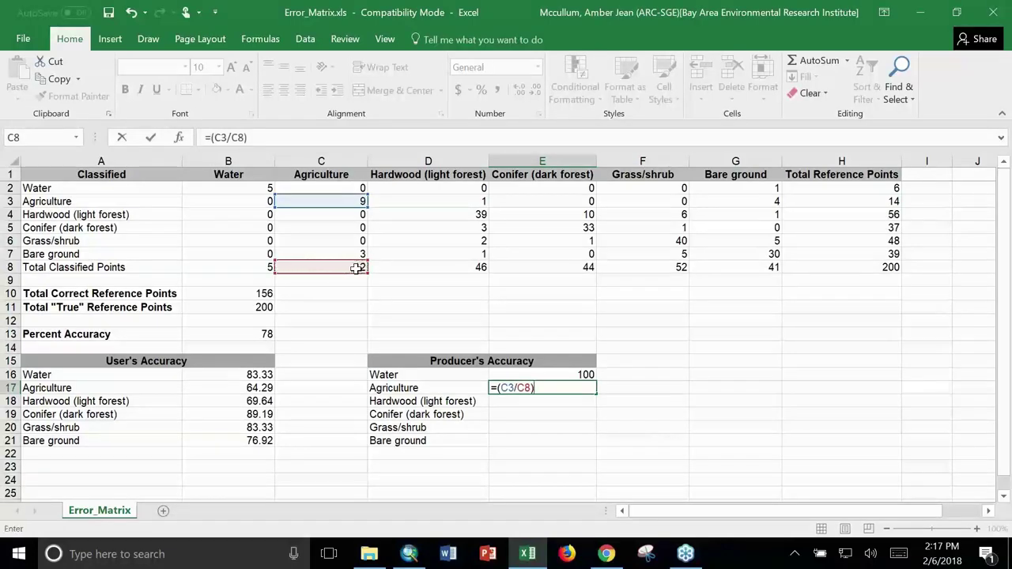
{"action": "type", "text": "*100"}
{"action": "key", "text": "Return"}
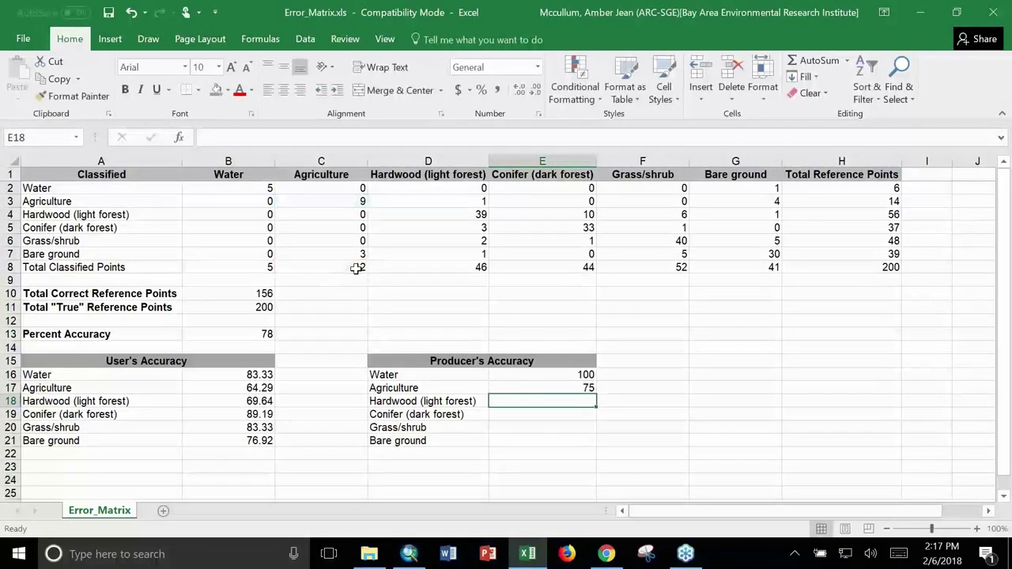
- Enter producer's accuracy formulas for Hardwood (D4 over D8) and Conifer =(E5/E8)*100
{"action": "type", "text": "=("}
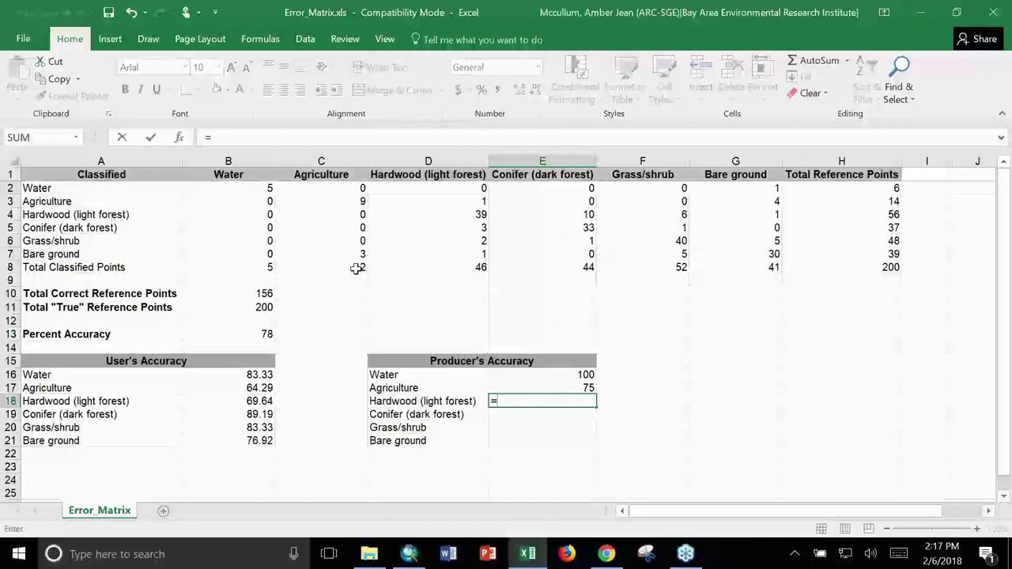
{"action": "left_click", "coordinate": [419, 213]}
{"action": "type", "text": "/"}
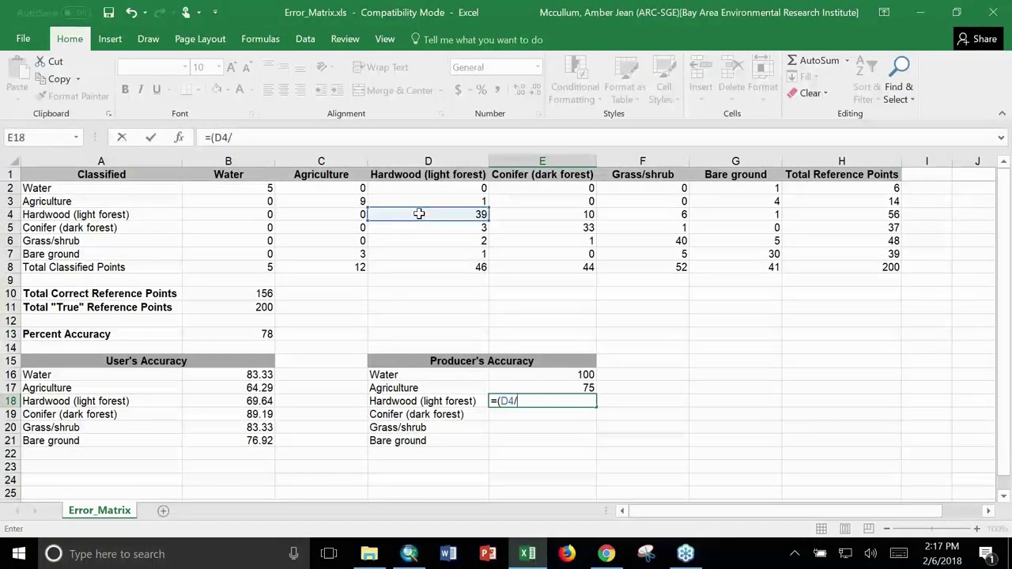
{"action": "left_click", "coordinate": [450, 267]}
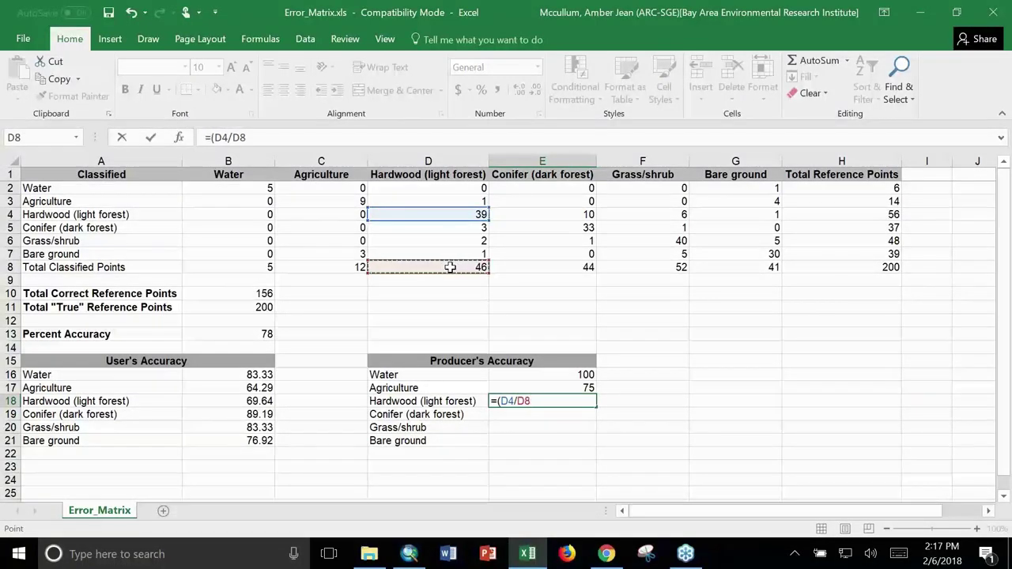
{"action": "type", "text": ")*1000"}
{"action": "key", "text": "Return"}
{"action": "type", "text": "=("}
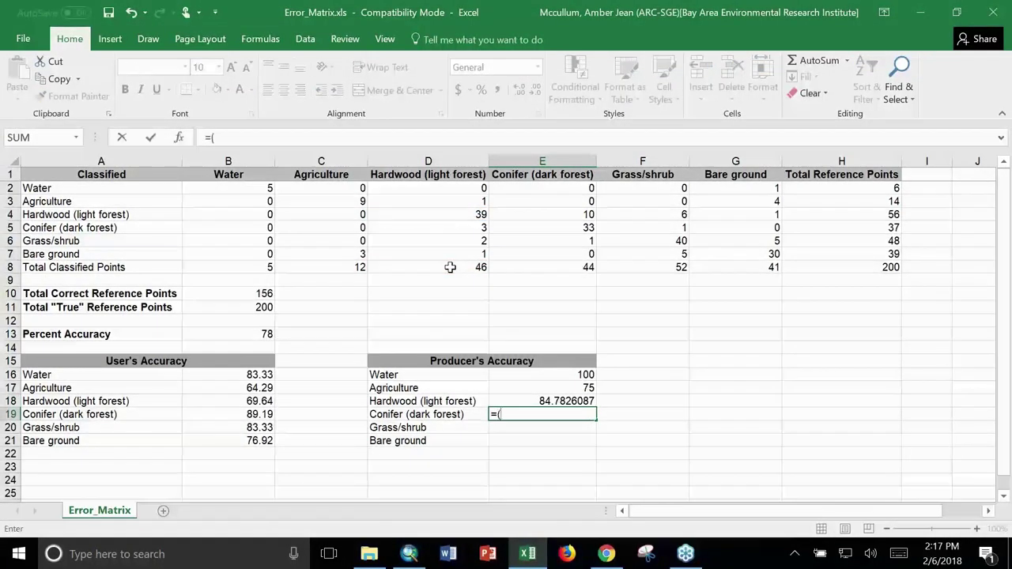
{"action": "left_click", "coordinate": [541, 228]}
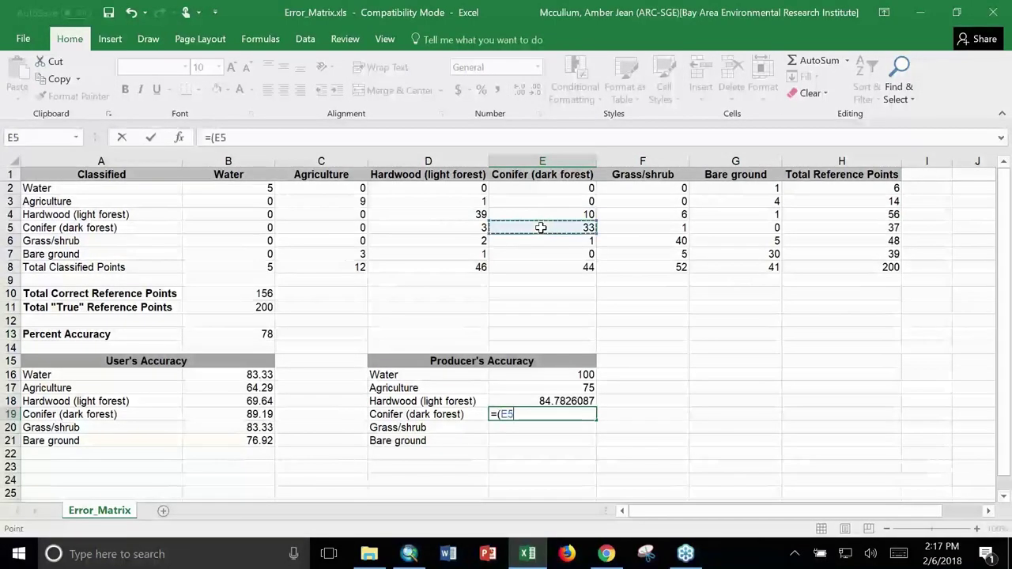
{"action": "type", "text": "/"}
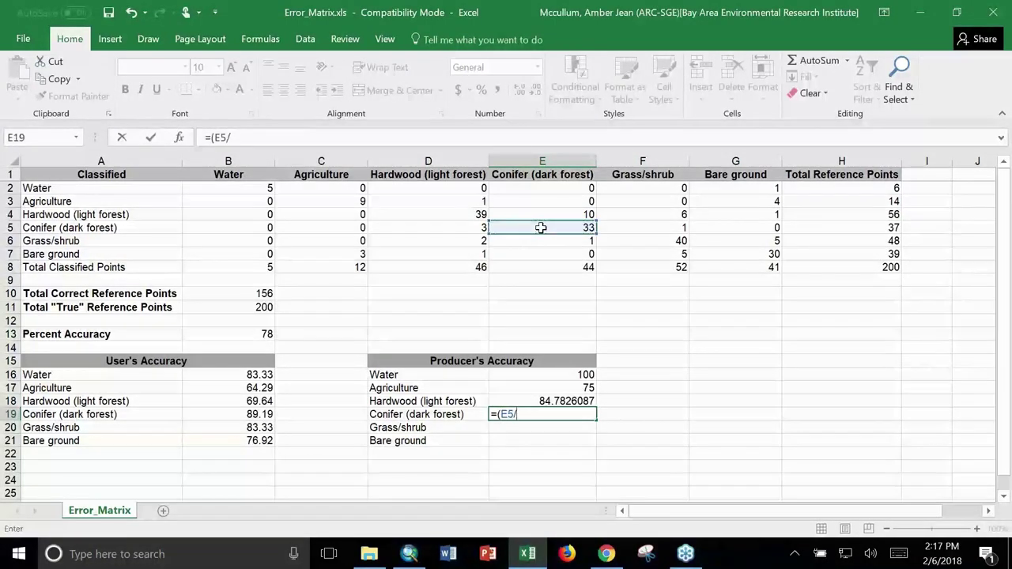
{"action": "left_click", "coordinate": [555, 267]}
{"action": "type", "text": ")*100"}
{"action": "key", "text": "Return"}
- Enter =(F6/F8)*100 for Grass/shrub and =(G7/G8)*100 for Bare ground
{"action": "type", "text": "="}
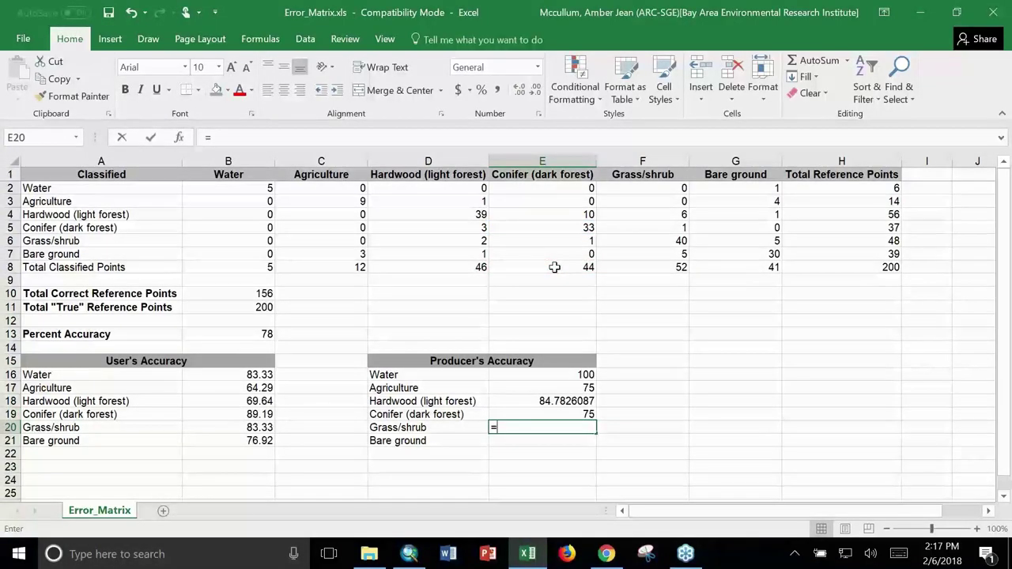
{"action": "type", "text": "("}
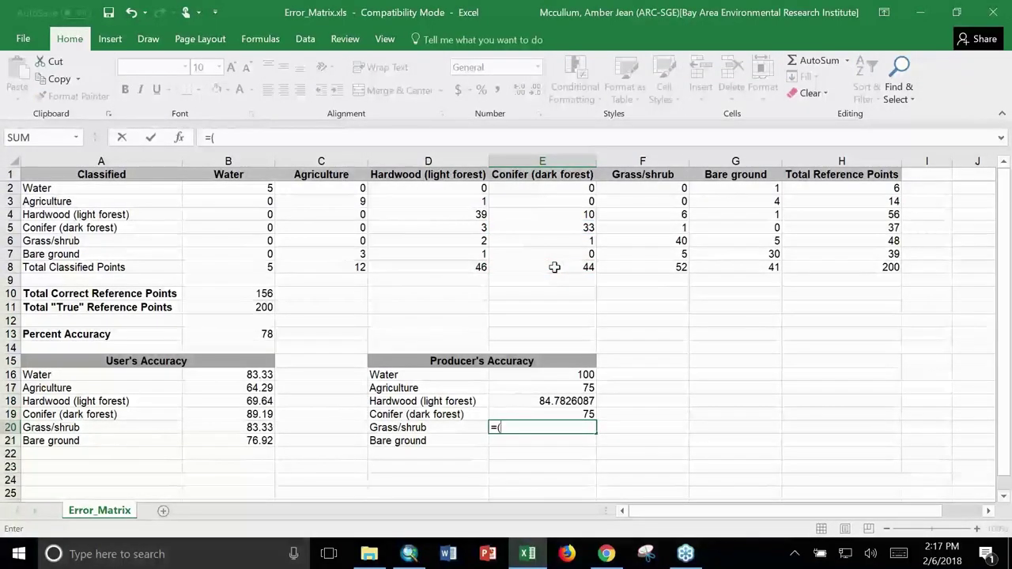
{"action": "left_click", "coordinate": [645, 238]}
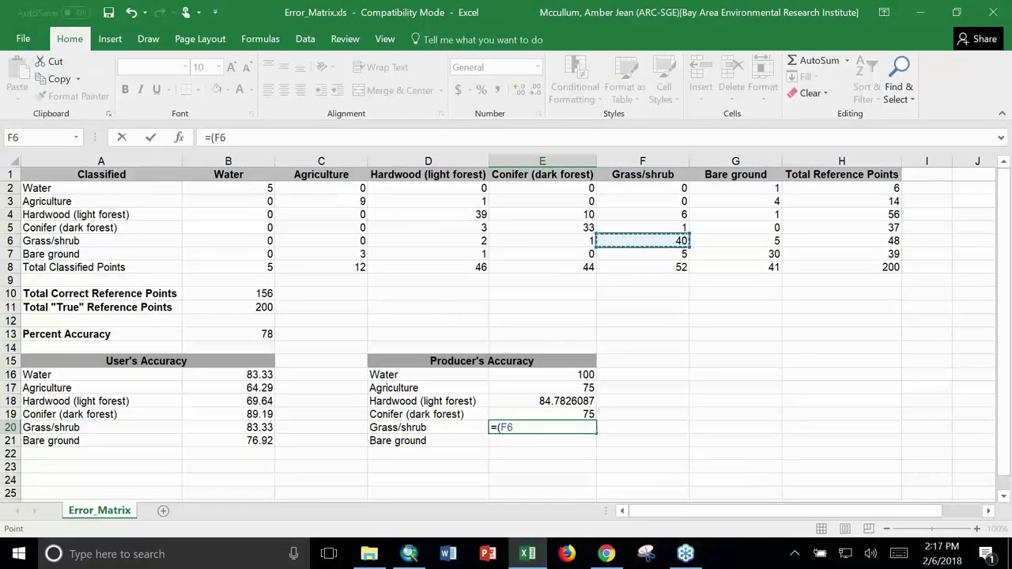
{"action": "type", "text": "/"}
{"action": "left_click", "coordinate": [650, 267]}
{"action": "type", "text": ")*100"}
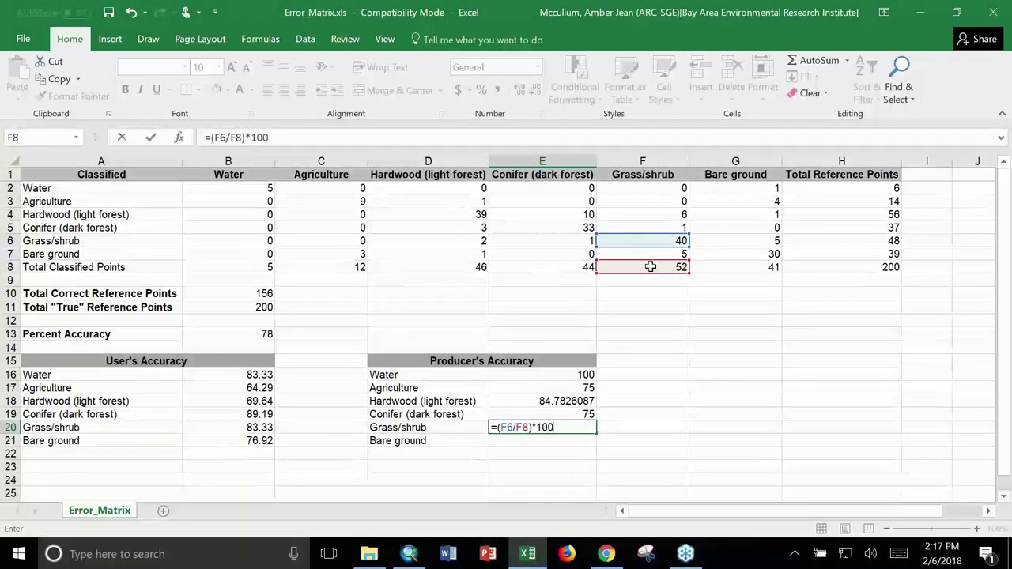
{"action": "key", "text": "Return"}
{"action": "type", "text": "="}
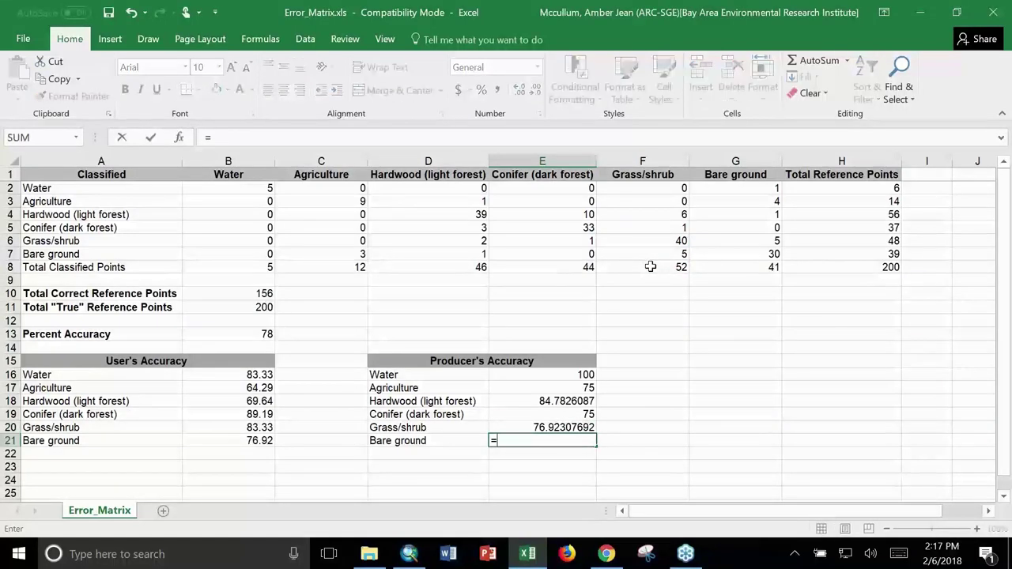
{"action": "type", "text": "("}
{"action": "left_click", "coordinate": [751, 251]}
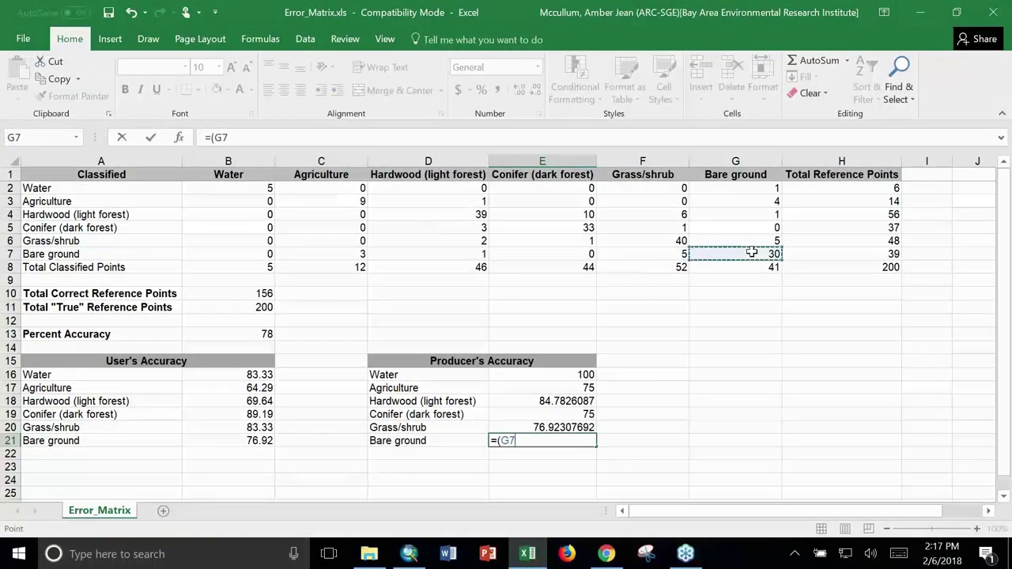
{"action": "type", "text": "/"}
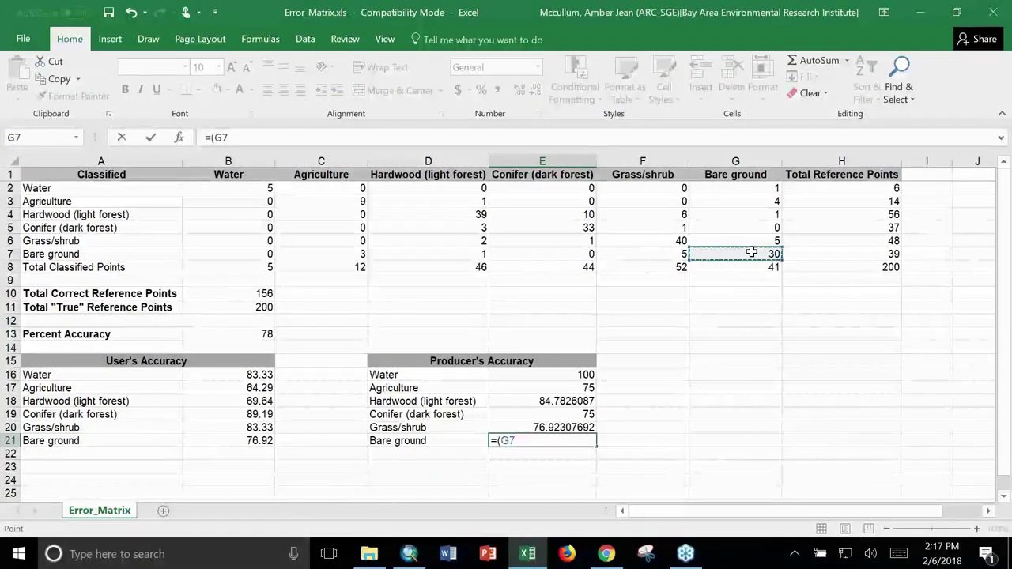
{"action": "left_click", "coordinate": [743, 267]}
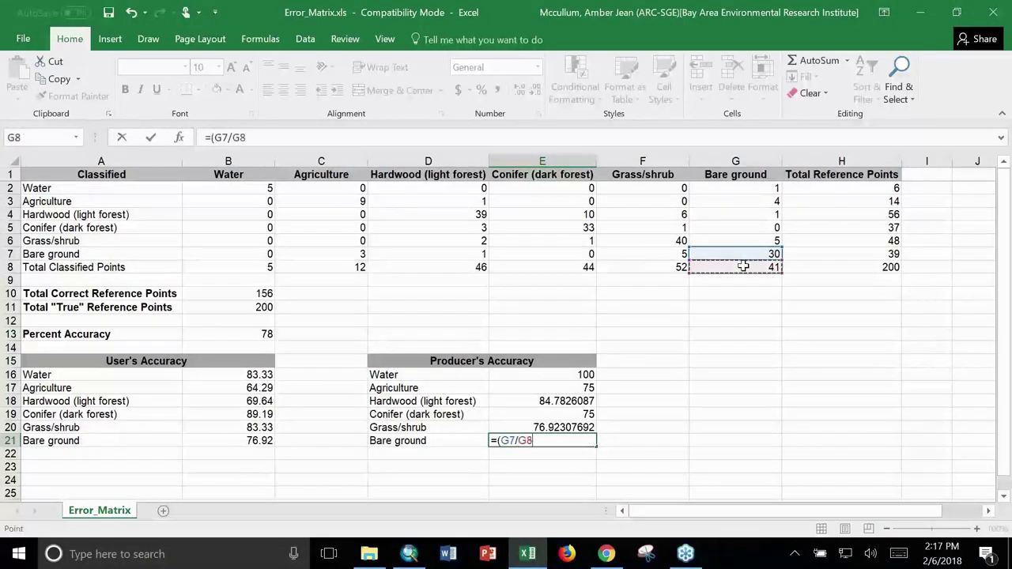
{"action": "type", "text": ")*100"}
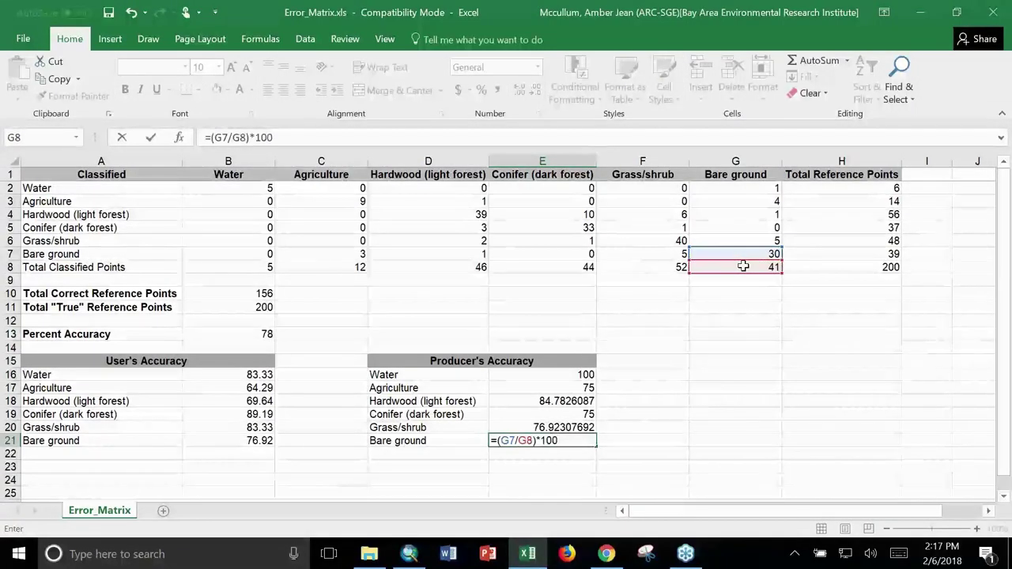
{"action": "key", "text": "Return"}
- Format the Producer's Accuracy values in E16:E21 as Number with two decimal places
{"action": "left_click_drag", "start_coordinate": [553, 374], "coordinate": [549, 440]}
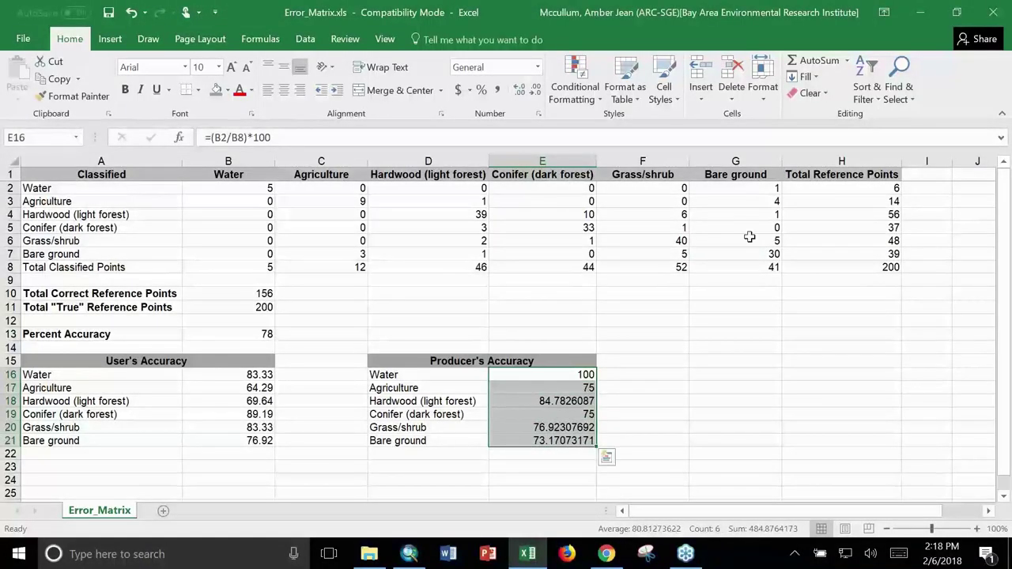
{"action": "left_click", "coordinate": [764, 88]}
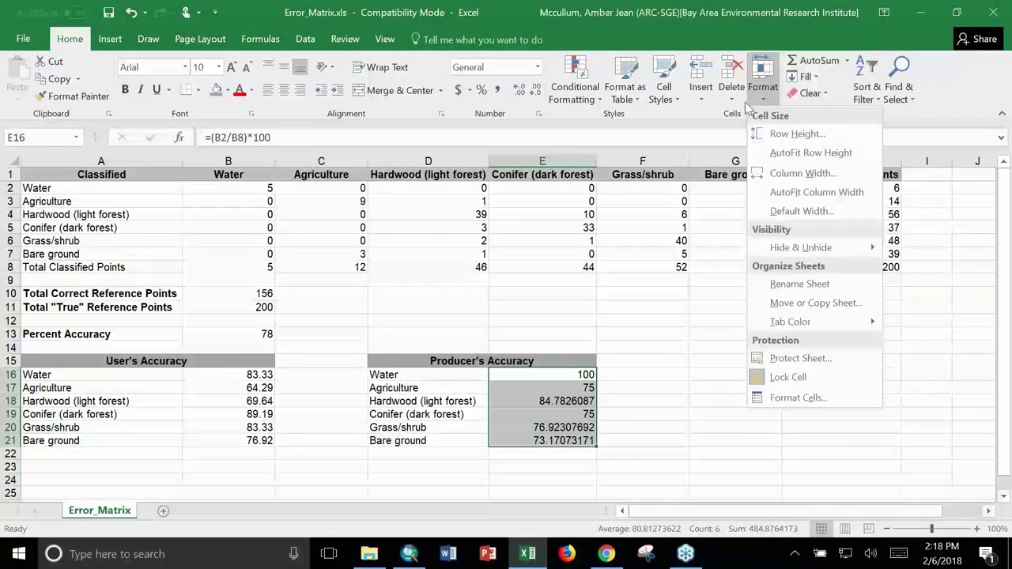
{"action": "left_click", "coordinate": [783, 398]}
{"action": "left_click", "coordinate": [111, 145]}
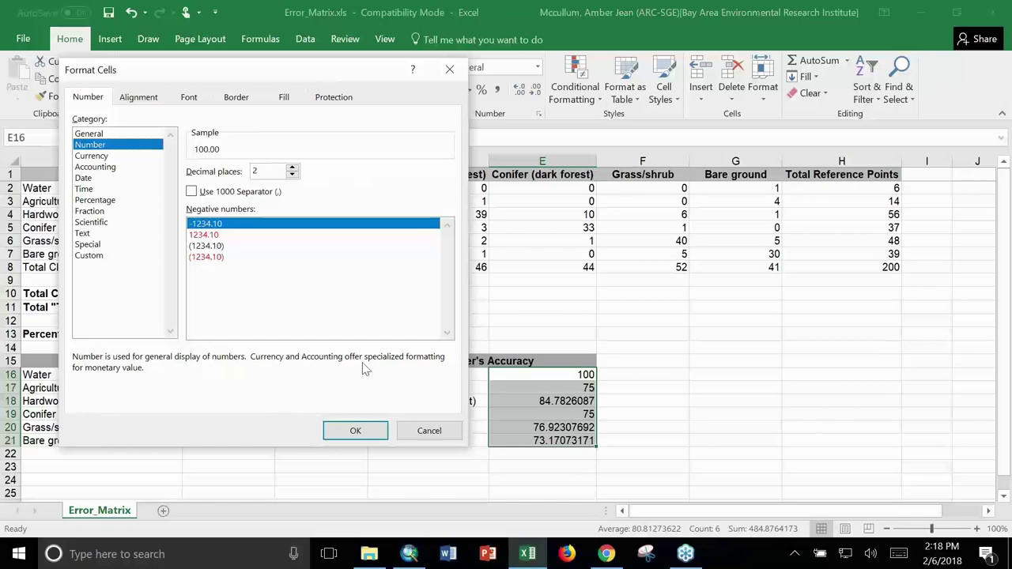
{"action": "left_click", "coordinate": [353, 431]}
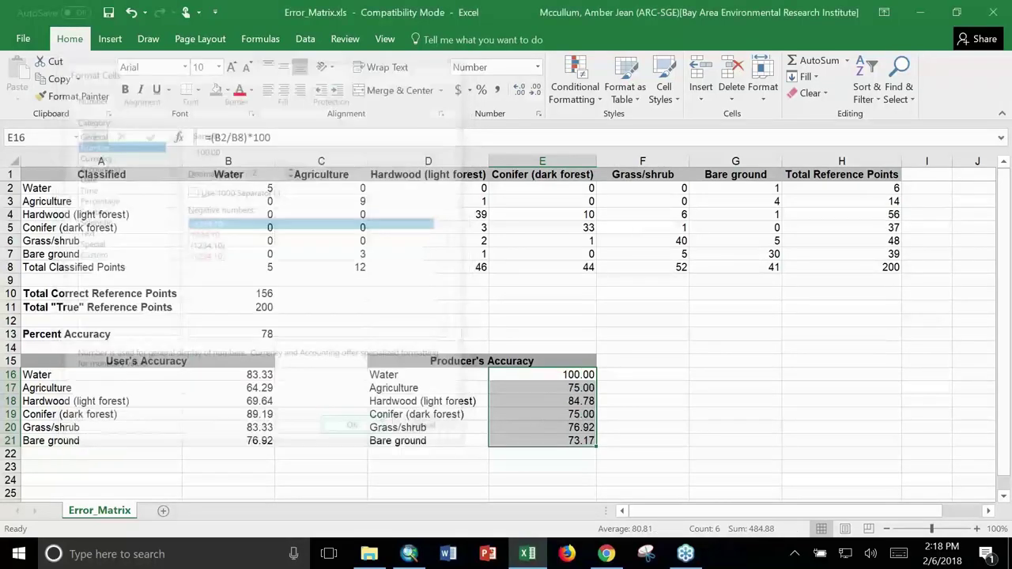
{"action": "left_click", "coordinate": [324, 469]}
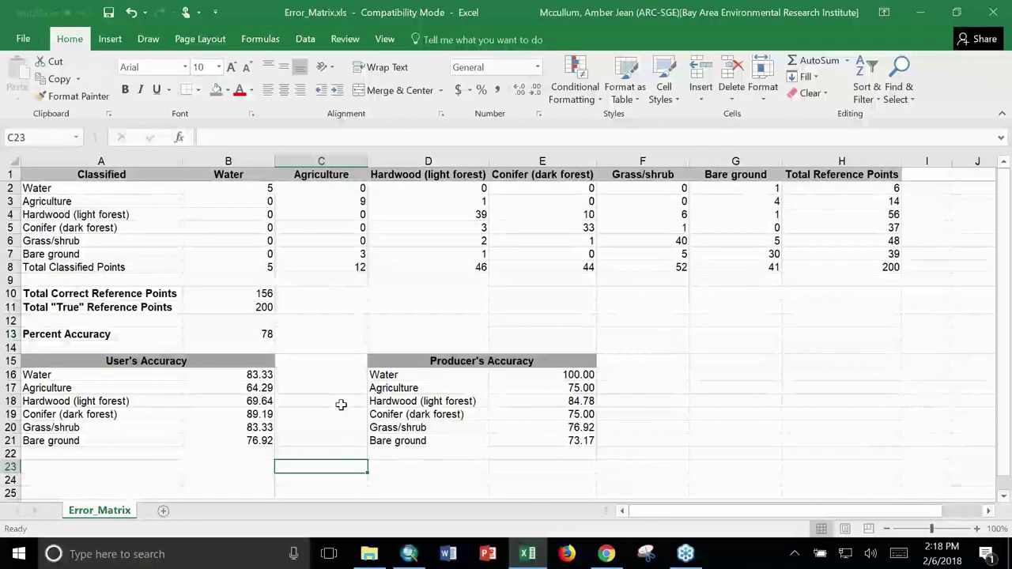
{"action": "left_click", "coordinate": [562, 376]}
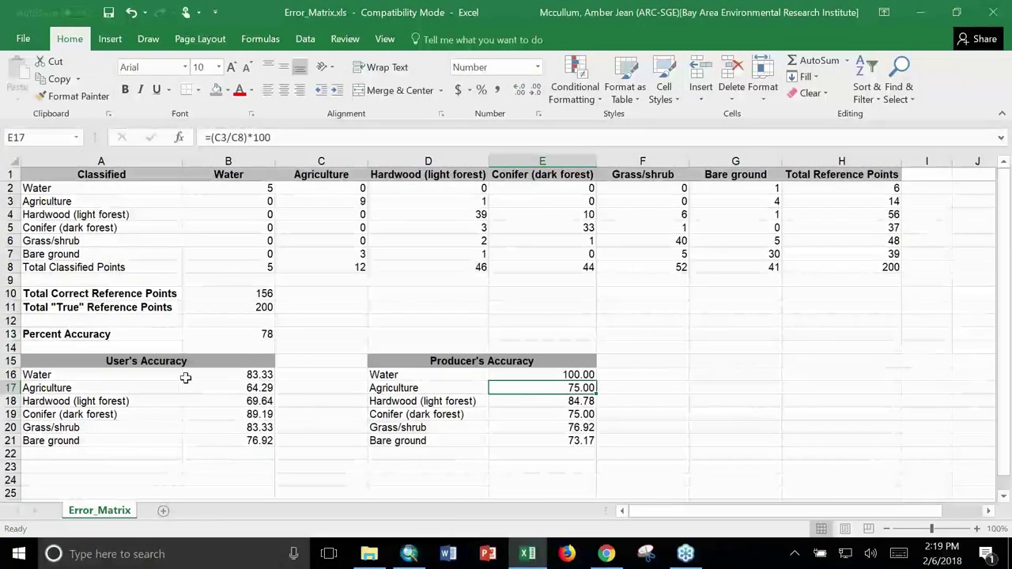
{"action": "left_click", "coordinate": [154, 360]}
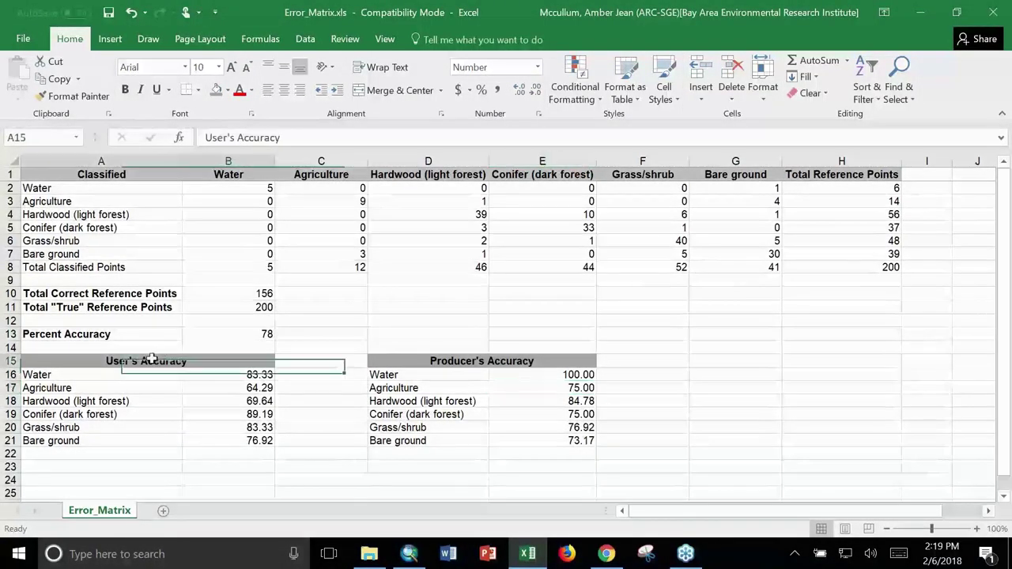
{"action": "left_click", "coordinate": [473, 360]}
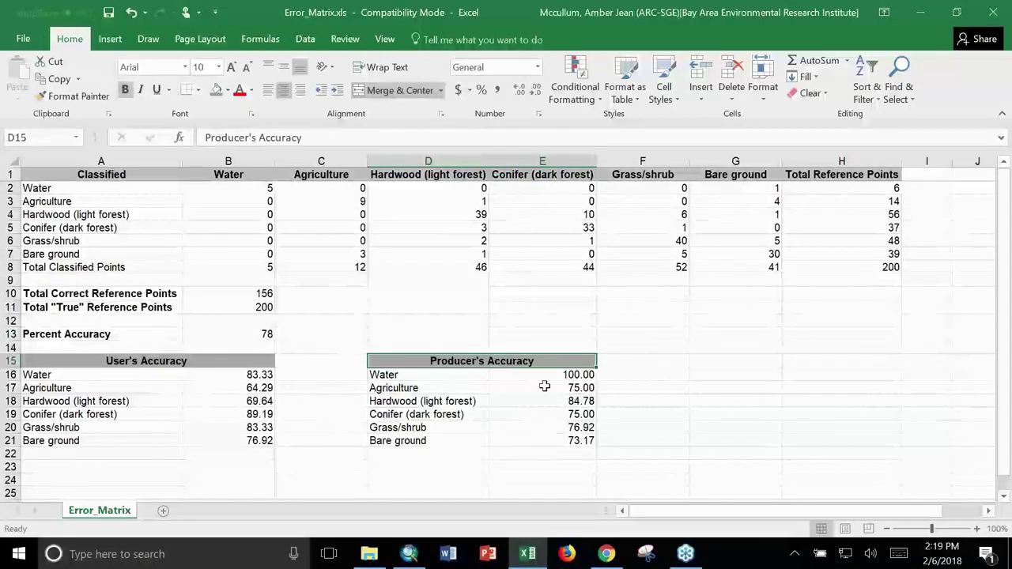
{"action": "left_click", "coordinate": [525, 441]}
{"action": "key", "text": "ctrl+c"}
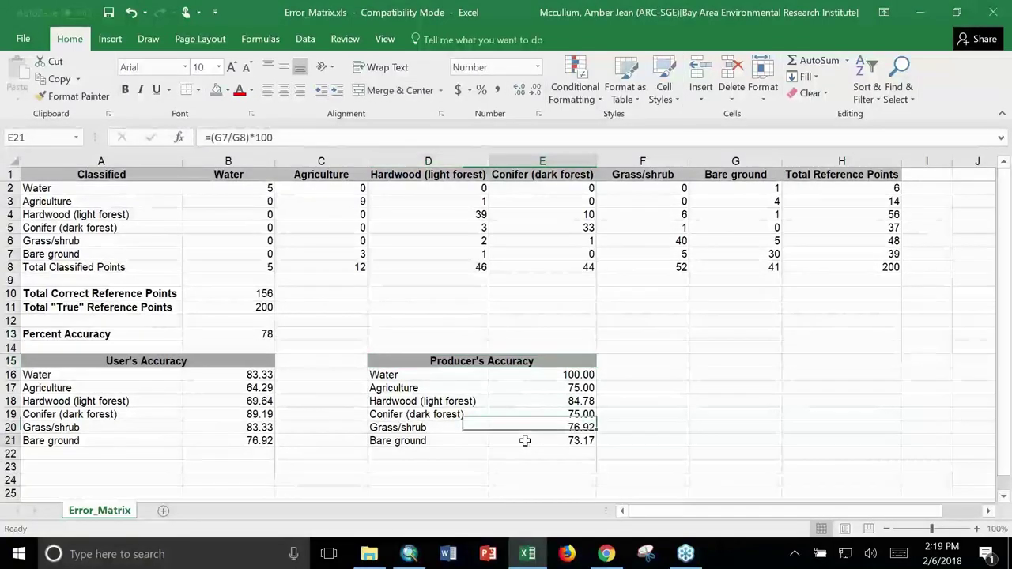
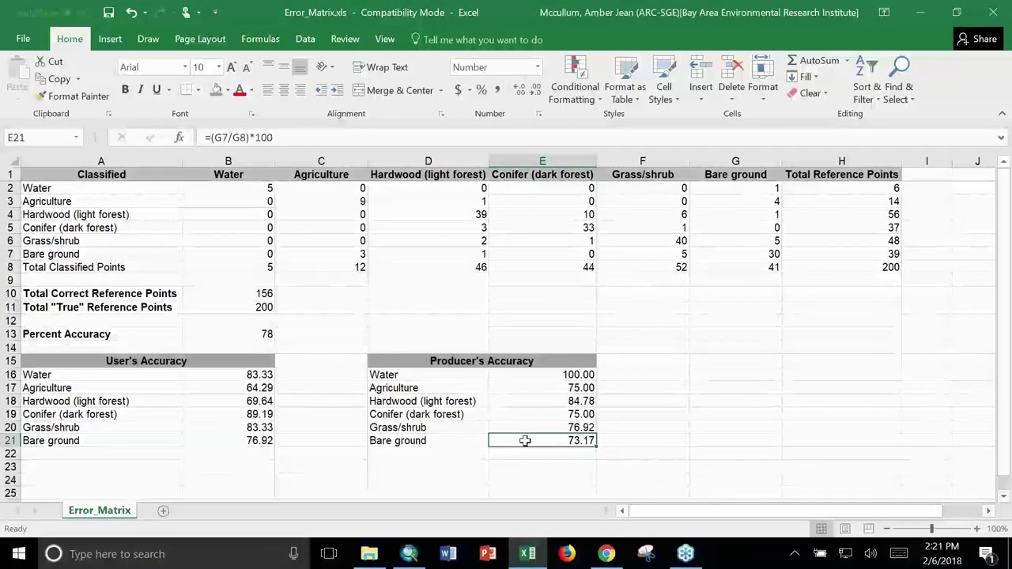
- Save the Error_Matrix workbook in its older file format, accepting the compatibility warning
{"action": "left_click", "coordinate": [518, 476]}
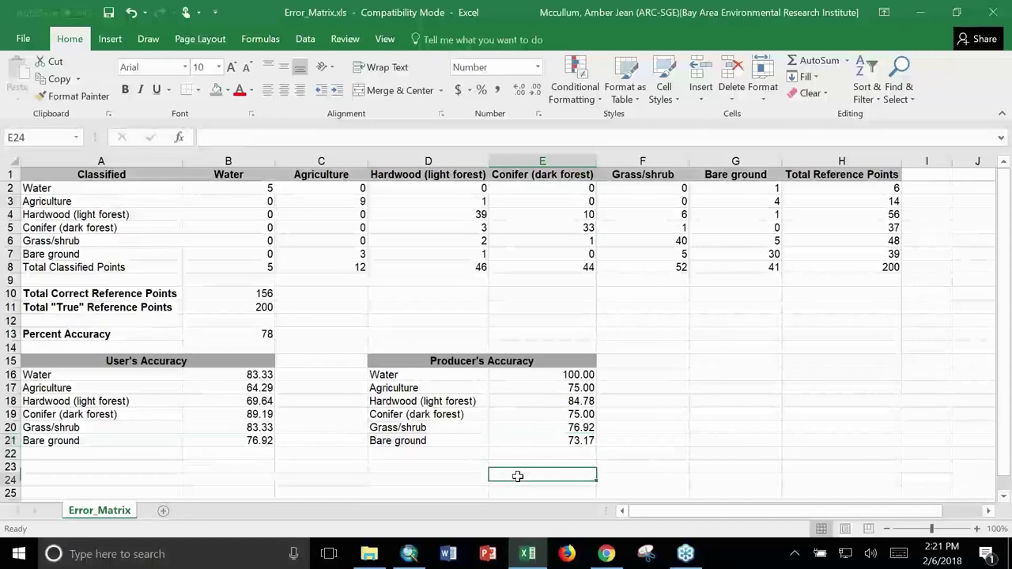
{"action": "left_click", "coordinate": [110, 14]}
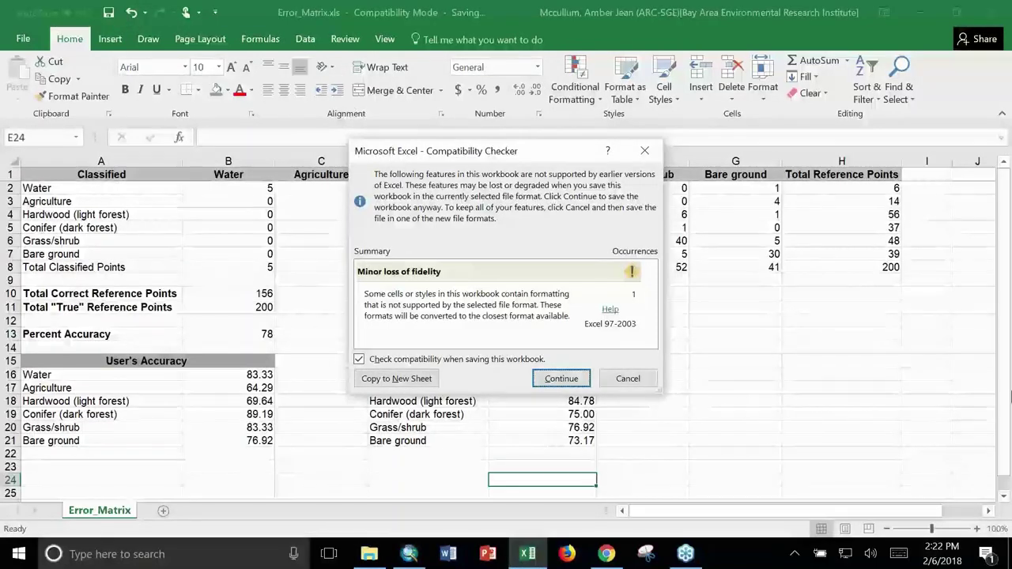
{"action": "left_click", "coordinate": [563, 379]}
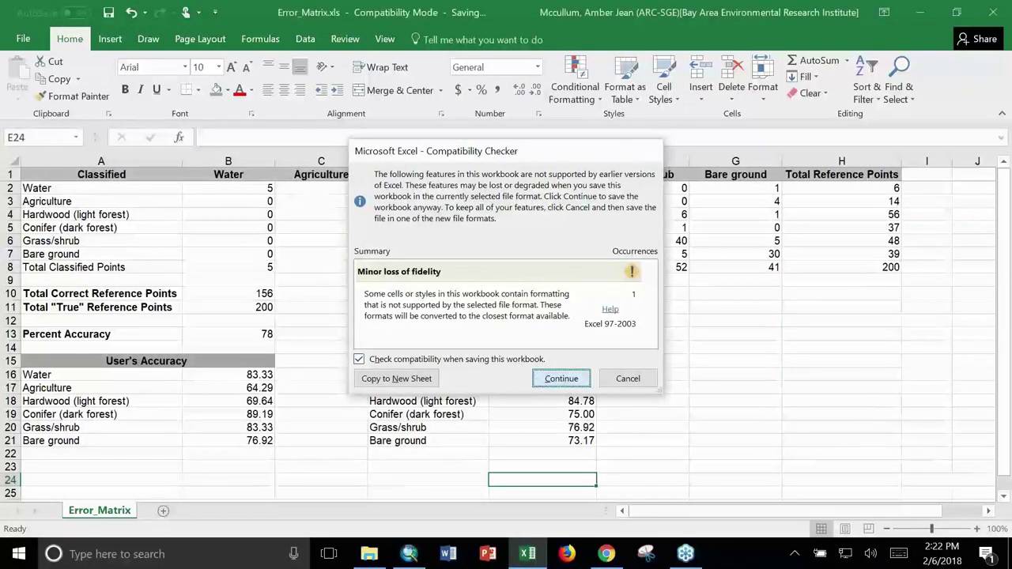
{"action": "left_click", "coordinate": [812, 377]}
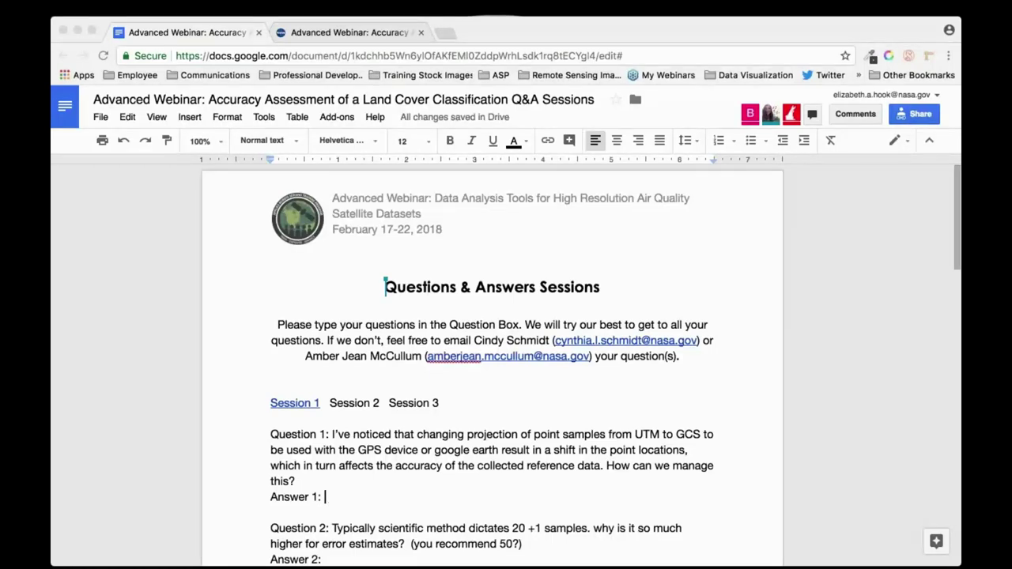
- Scroll down to the Q&A question list and raise the computer's sound volume
{"action": "scroll", "coordinate": [316, 459], "scroll_direction": "down", "scroll_amount": 5}
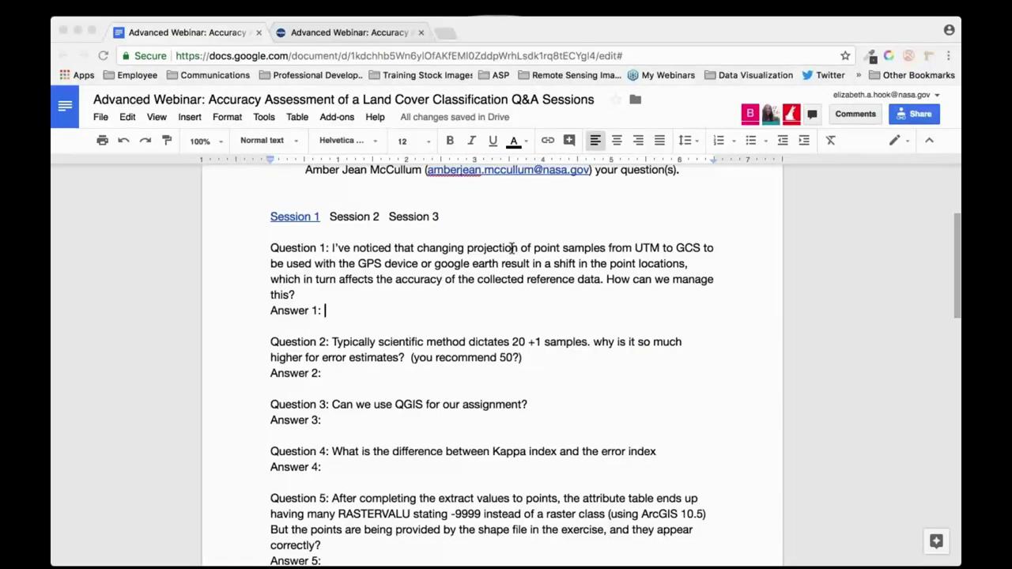
{"action": "key", "text": "XF86AudioRaiseVolume"}
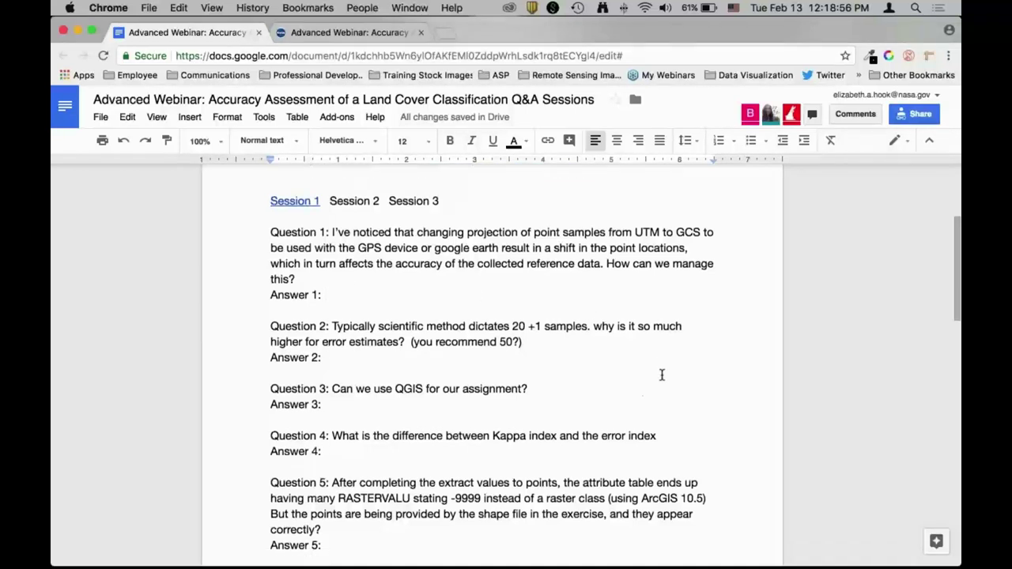
- Write Answer 4: the Kappa index was omitted because literature shows it isn't very useful
{"action": "scroll", "coordinate": [662, 375], "scroll_direction": "down", "scroll_amount": 2}
{"action": "type", "text": "We chose not to "}
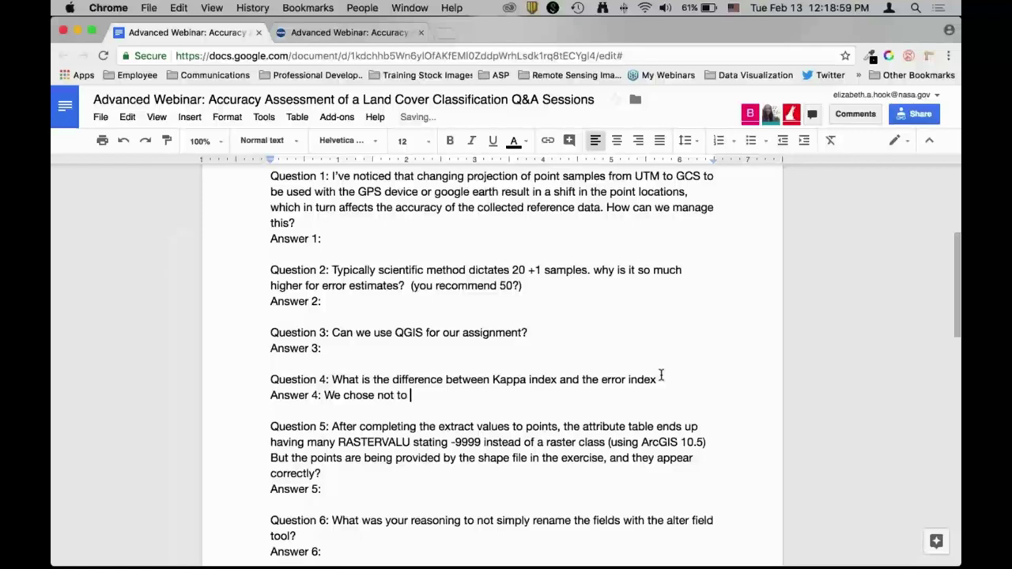
{"action": "type", "text": "include the Kappa in"}
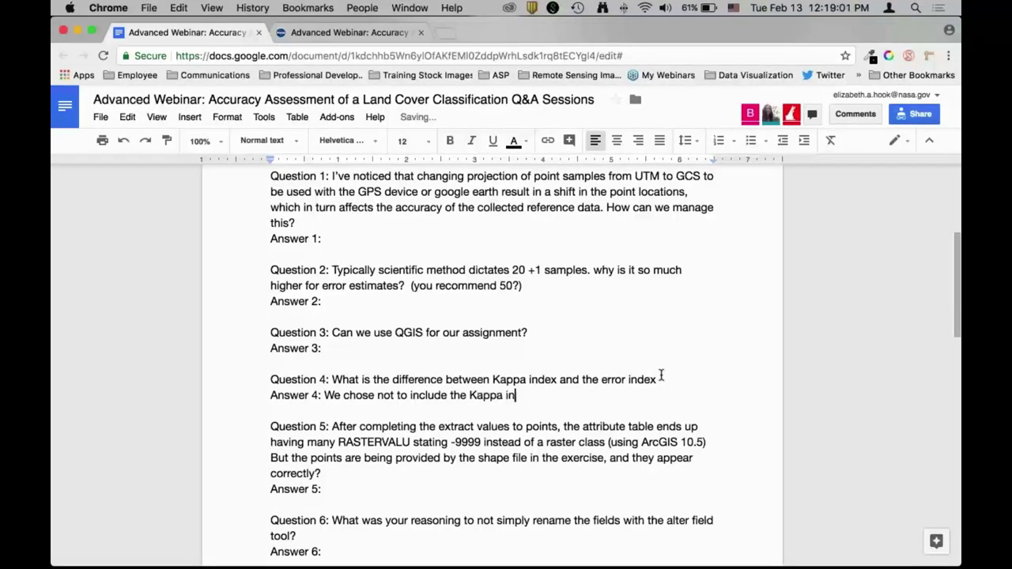
{"action": "type", "text": "dex in this webinar, pr"}
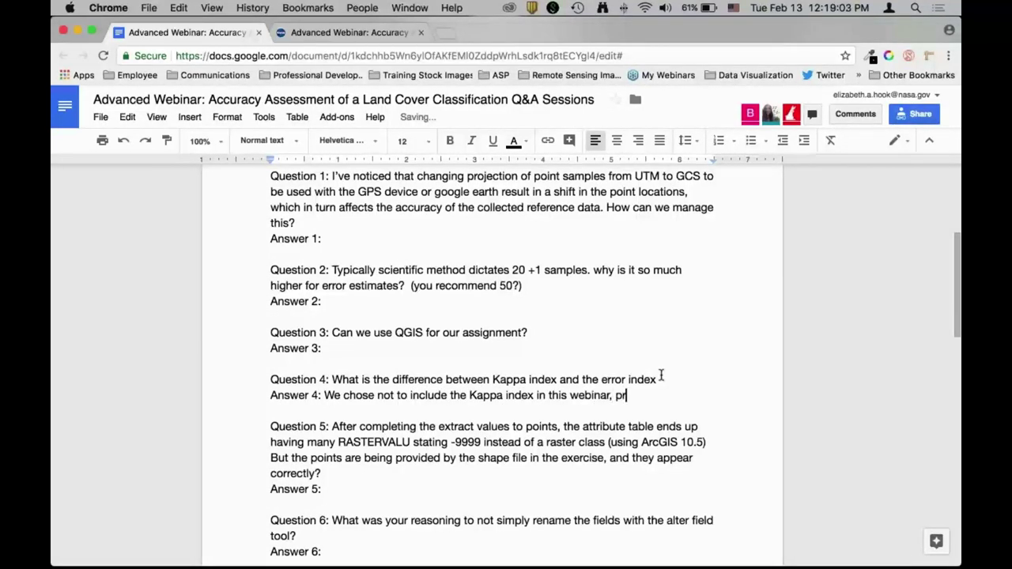
{"action": "type", "text": "imarily beacause there's a lit"}
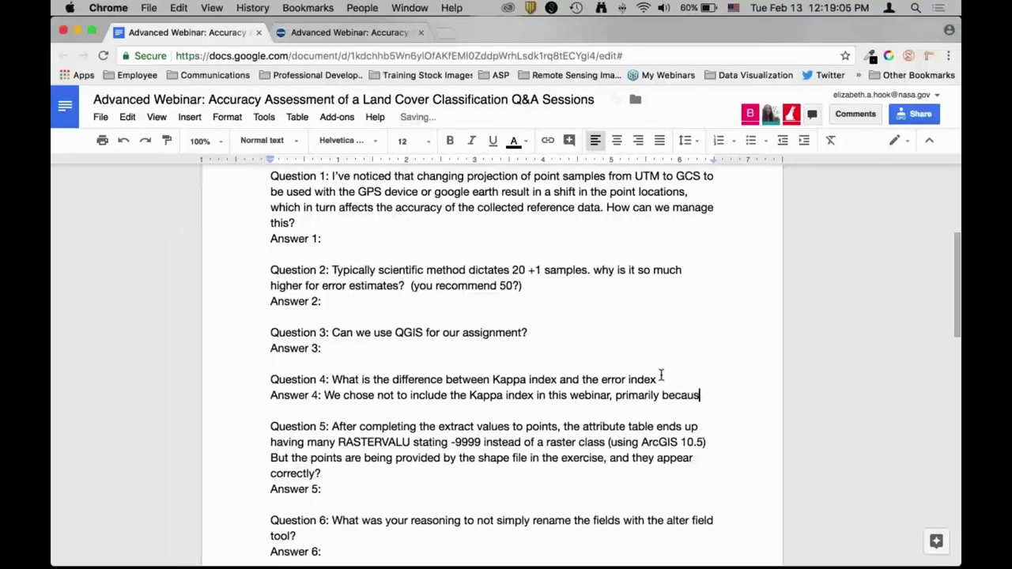
{"action": "key", "text": "BackSpace"}
{"action": "key", "text": "BackSpace"}
{"action": "type", "text": "ot "}
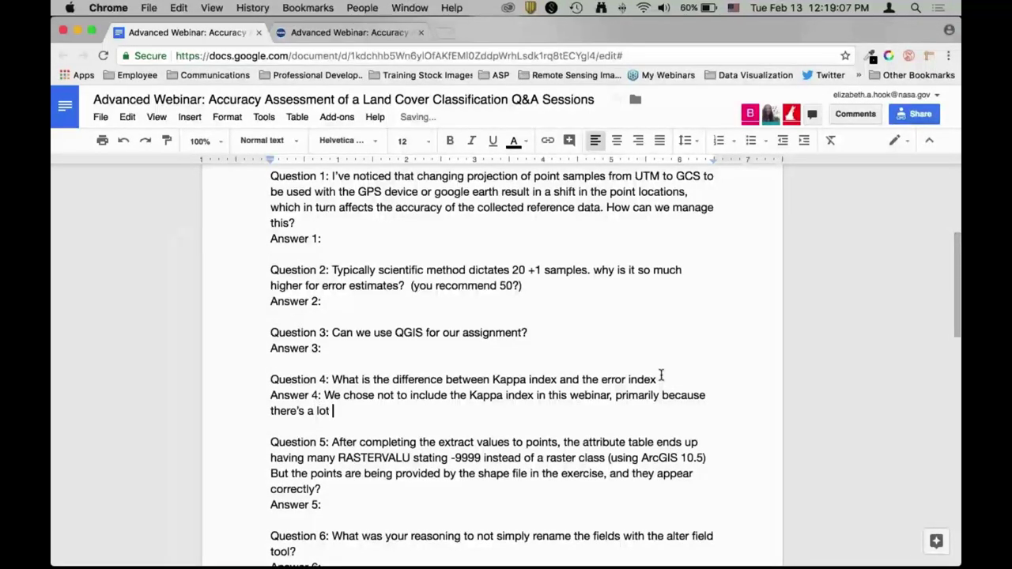
{"action": "type", "text": "of evidence in the lit"}
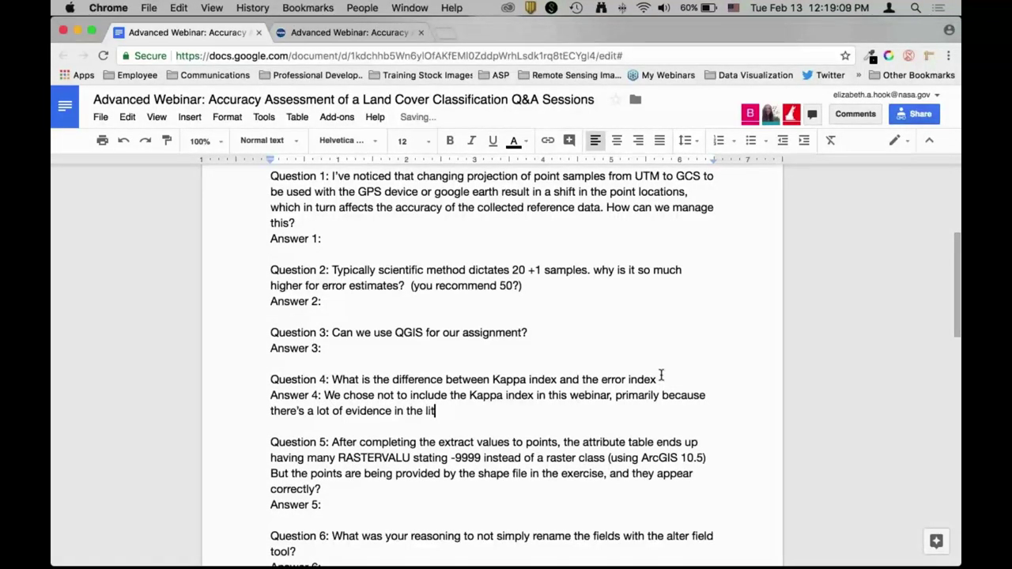
{"action": "type", "text": "erature that the "}
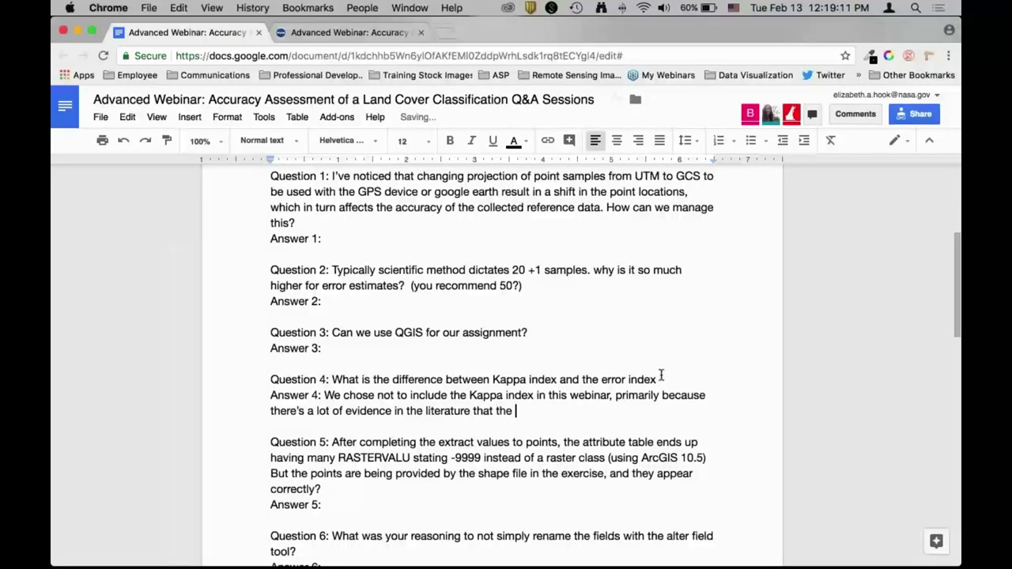
{"action": "type", "text": "Kappa index isn"}
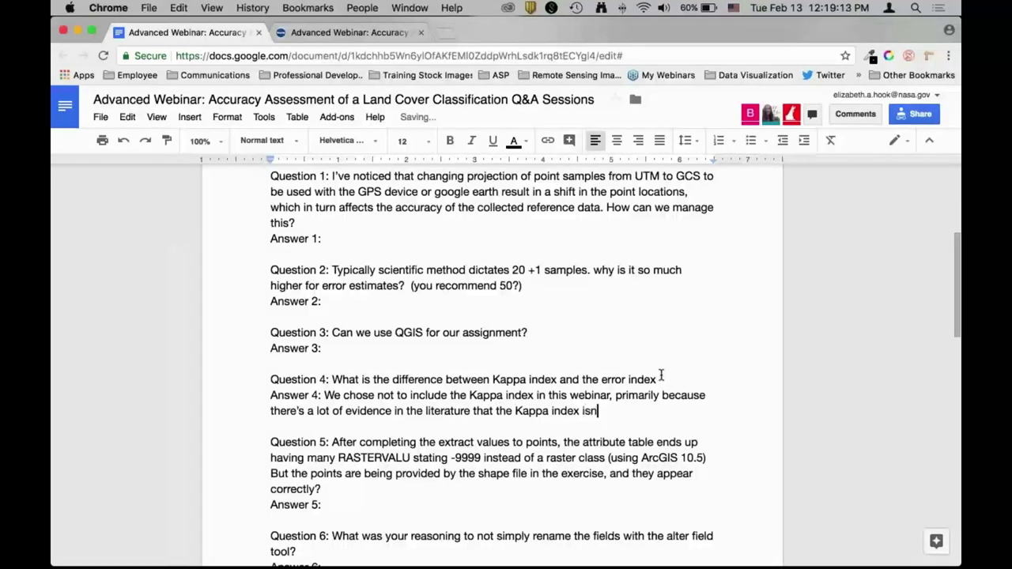
{"action": "type", "text": "'t very useful to use. T"}
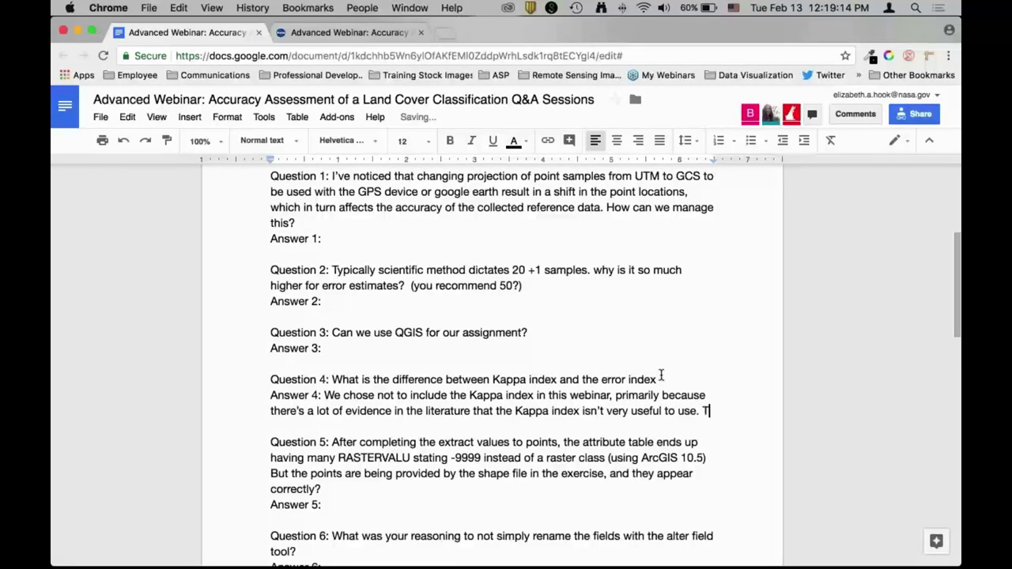
{"action": "type", "text": "raditionally it "}
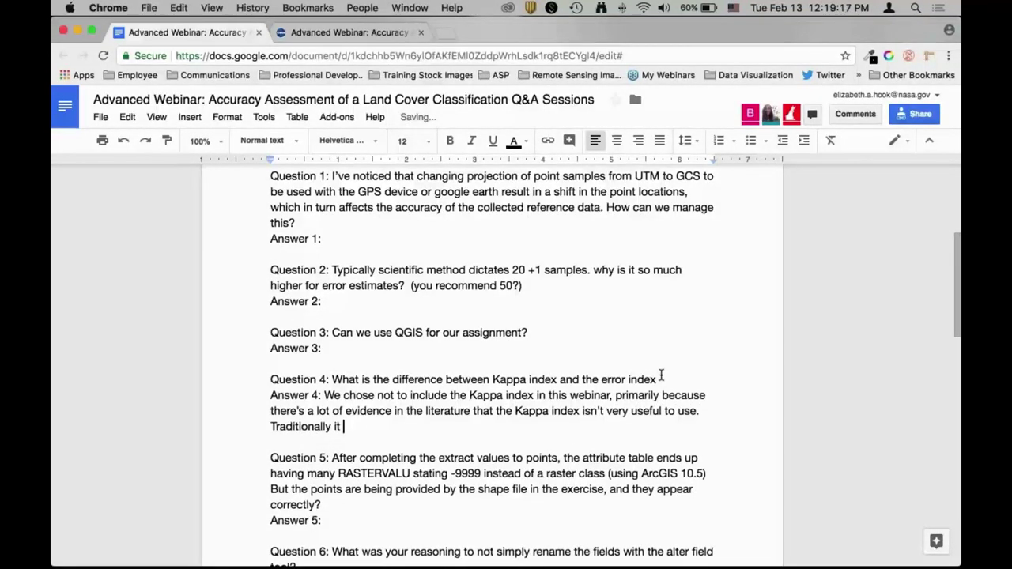
{"action": "type", "text": "was used in the past, but after the pr"}
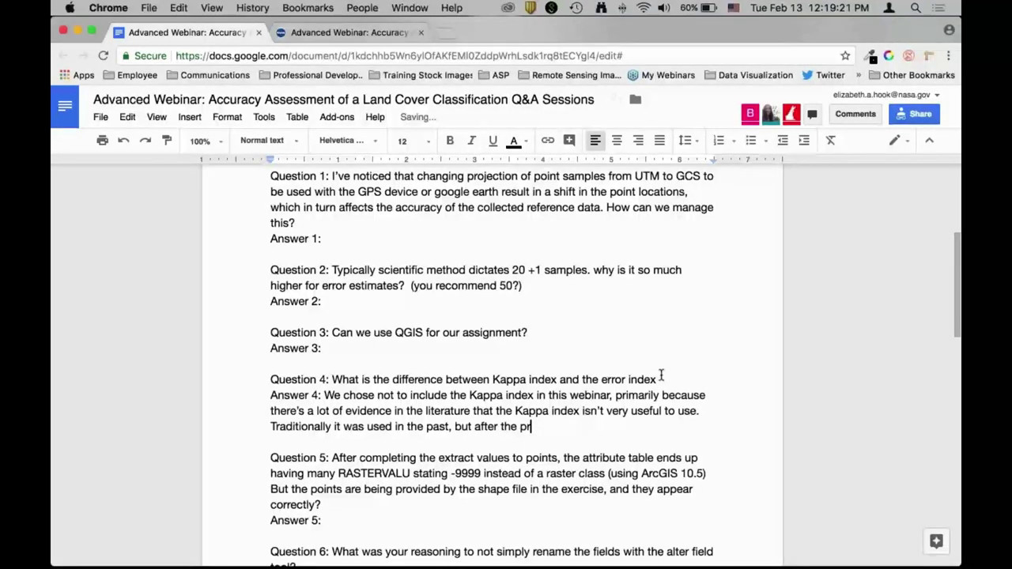
{"action": "key", "text": "BackSpace"}
{"action": "key", "text": "BackSpace"}
{"action": "type", "text": "other accurac"}
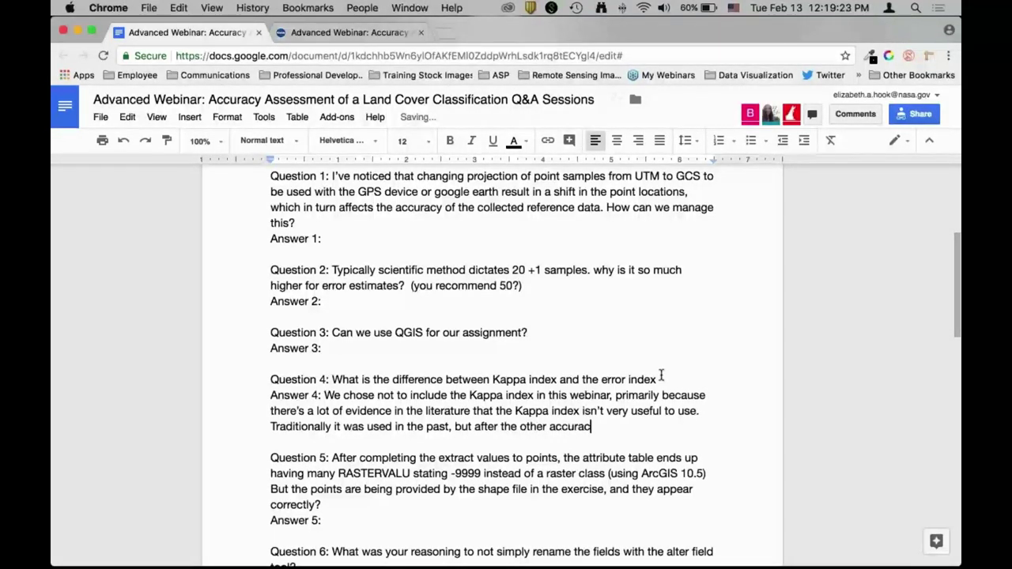
{"action": "type", "text": "y was done, a lot "}
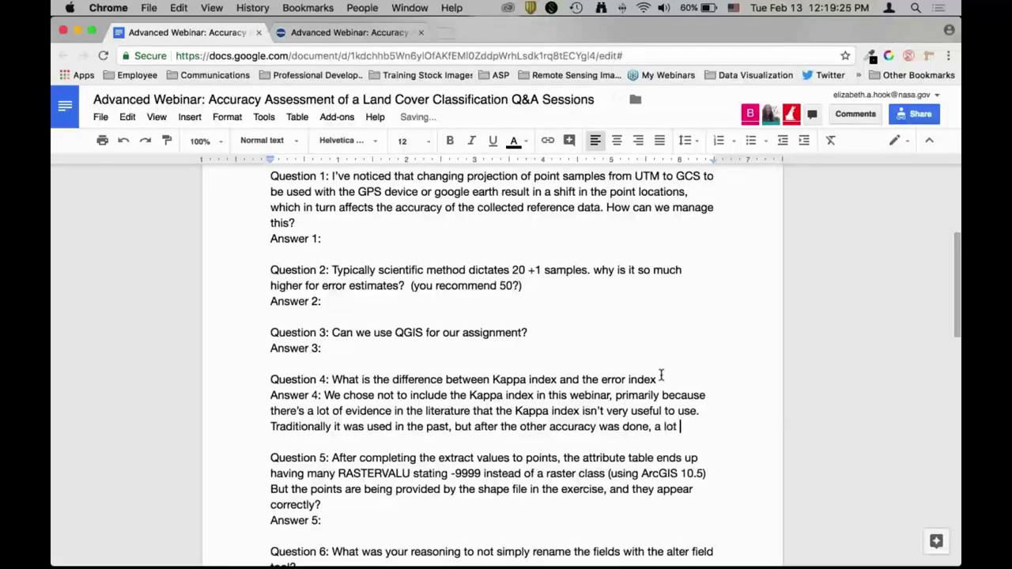
{"action": "type", "text": "of times people wou"}
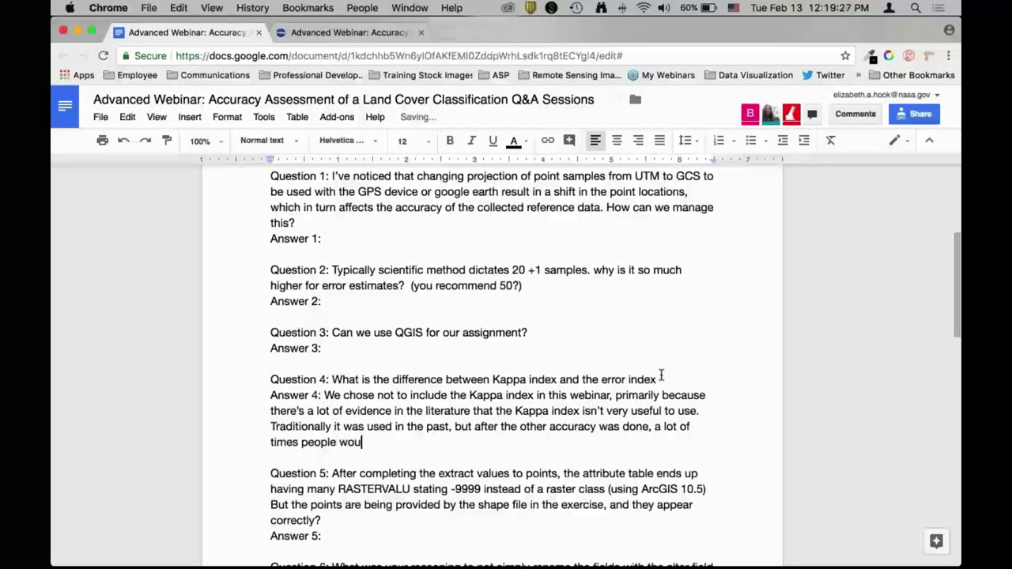
{"action": "type", "text": "ld use Kappa to giv"}
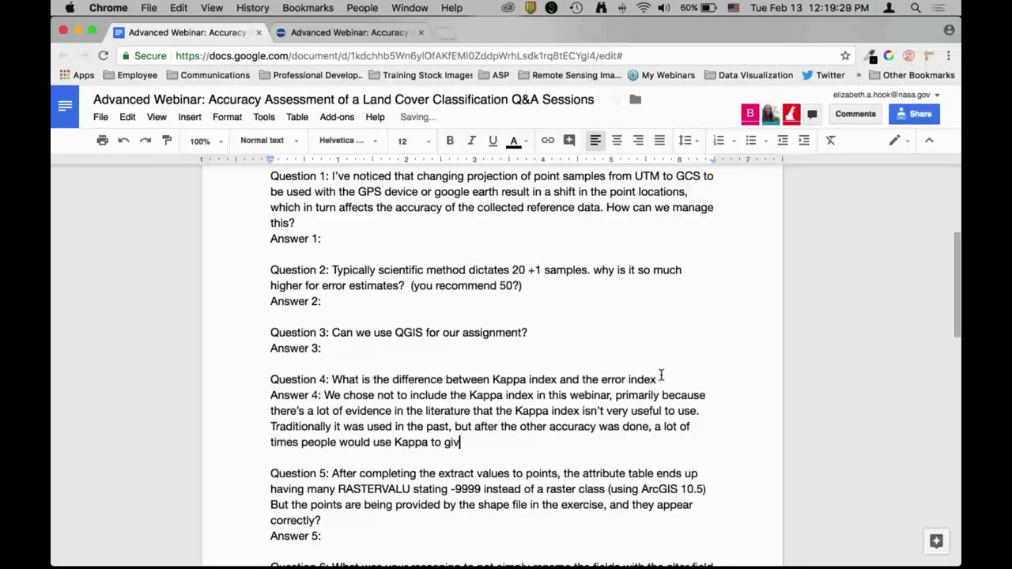
{"action": "type", "text": "e you another g"}
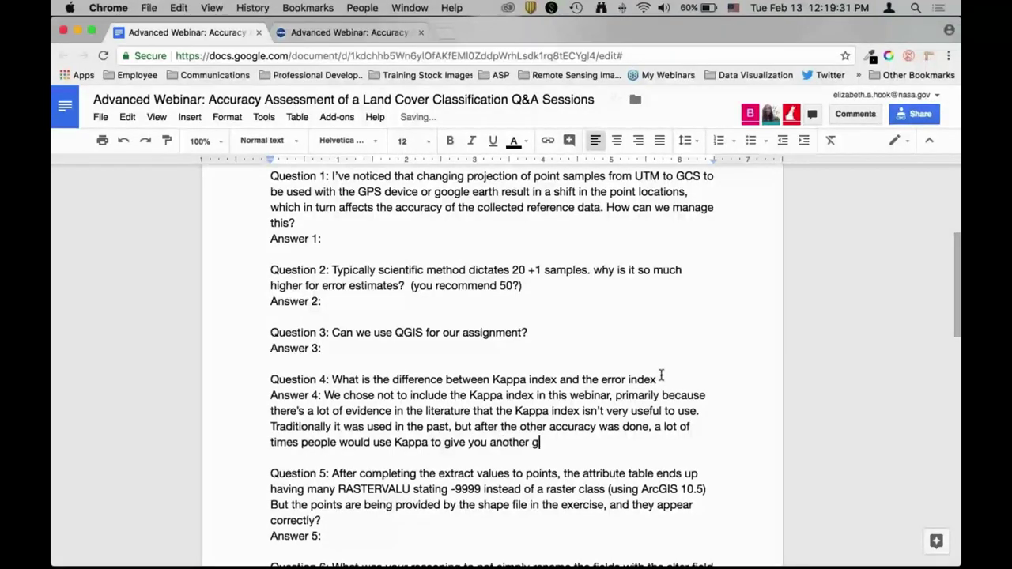
{"action": "type", "text": "ood measurement of accura"}
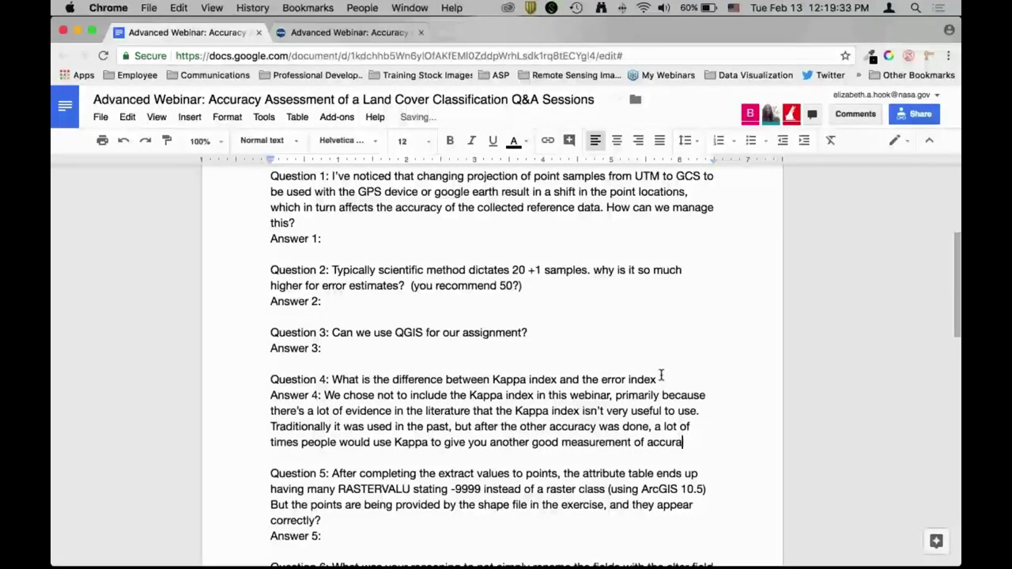
{"action": "type", "text": "cy. But there have bee"}
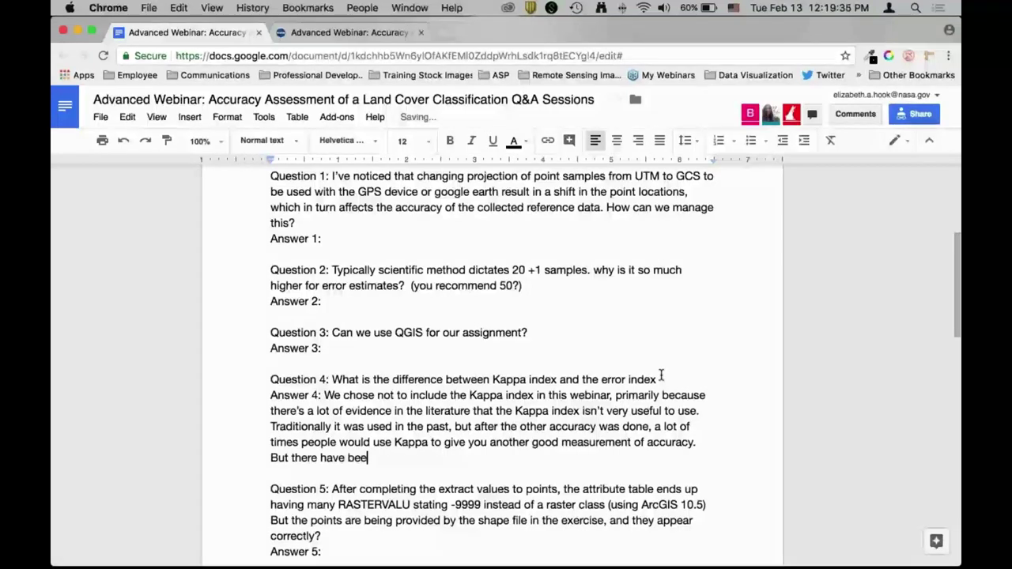
{"action": "type", "text": "n some recent papers in th"}
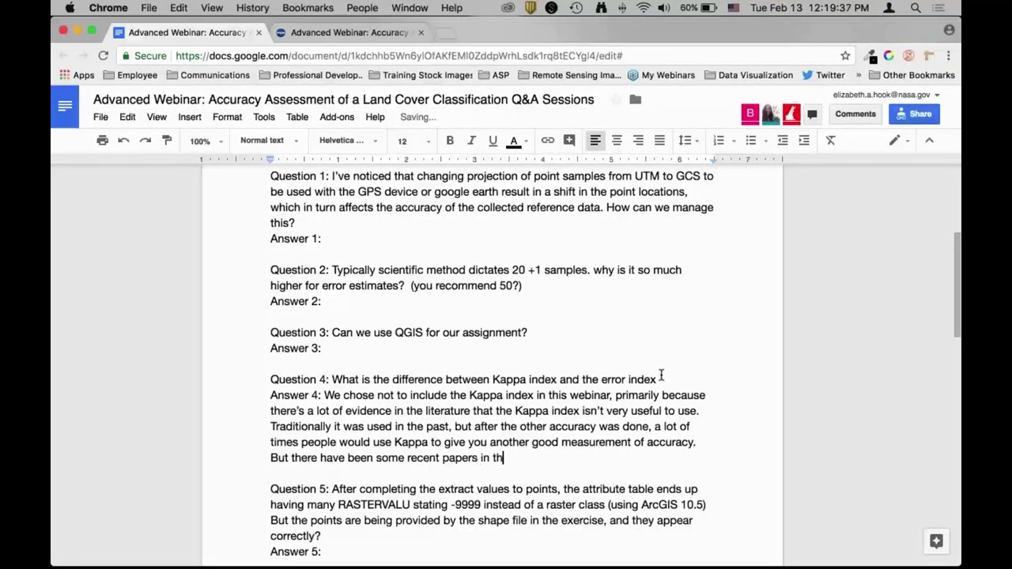
{"action": "type", "text": "e literature saying that ind"}
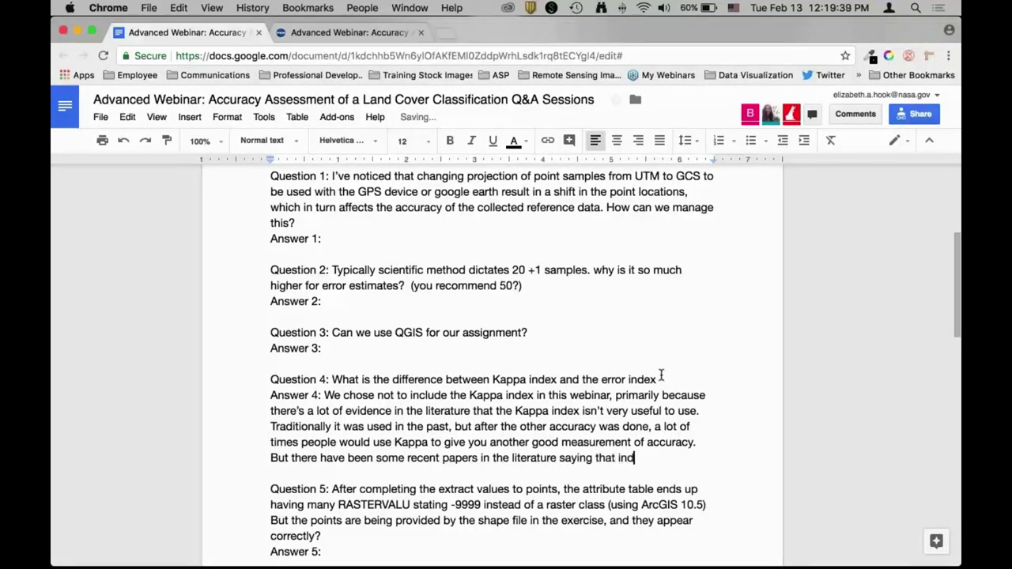
{"action": "type", "text": "ex isn't very us"}
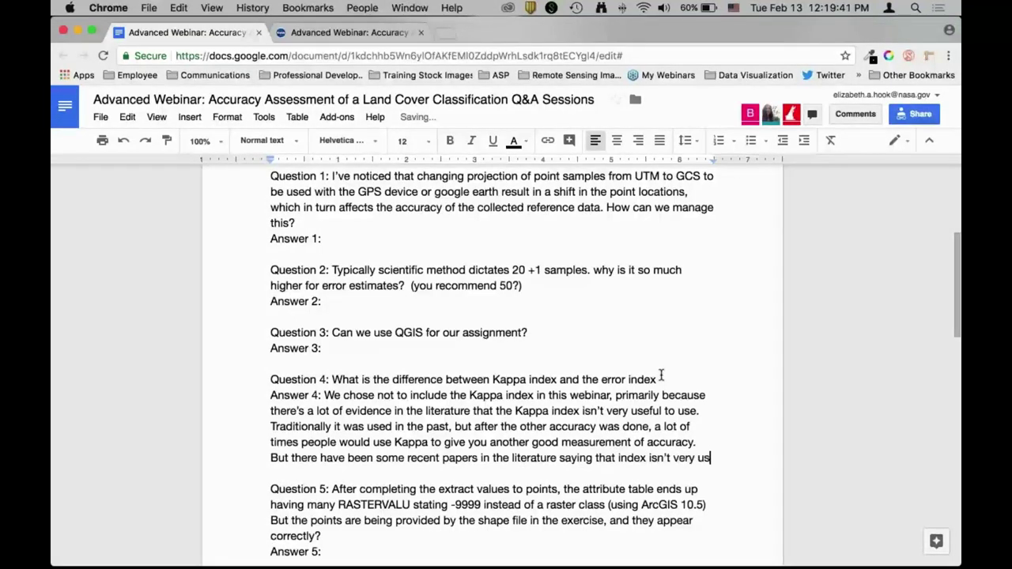
{"action": "type", "text": "eful, so we chose "}
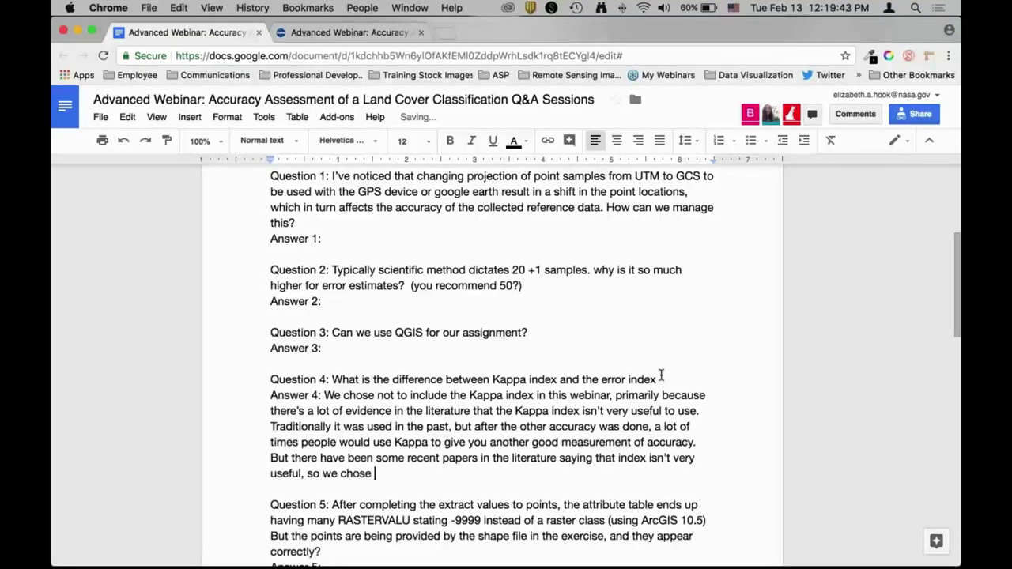
{"action": "type", "text": "not ti include the K"}
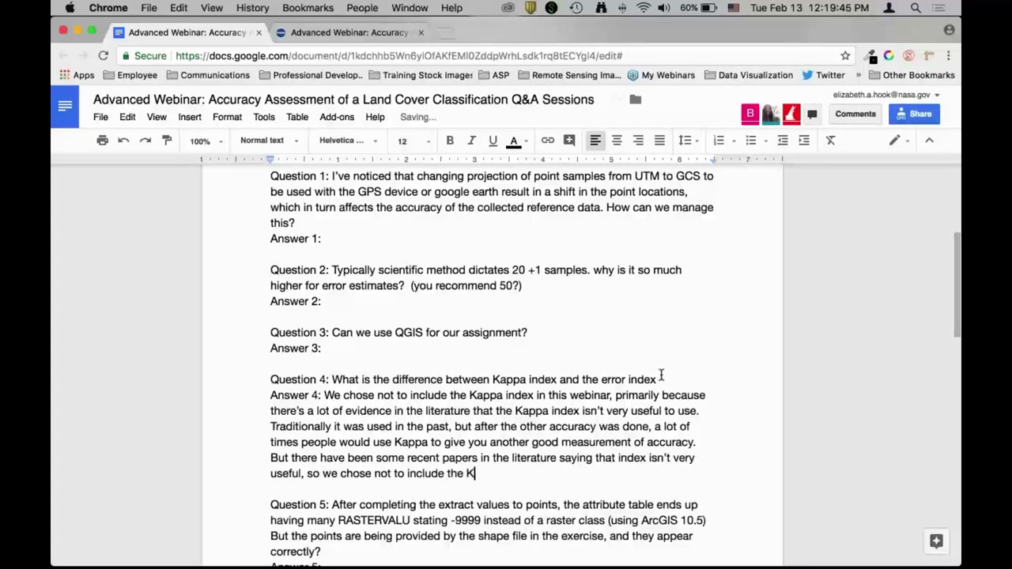
{"action": "type", "text": "appa index in our w"}
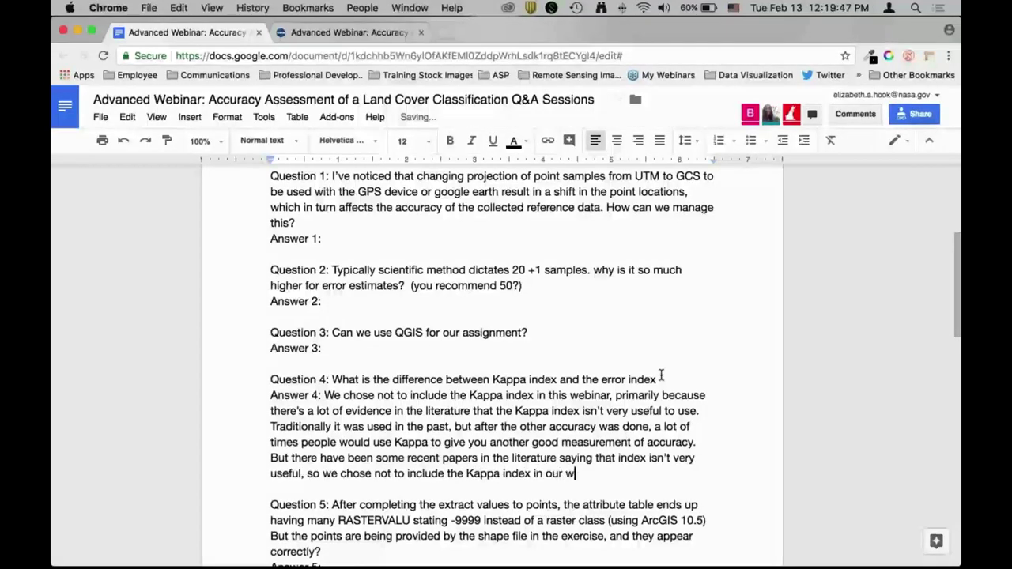
{"action": "type", "text": "ebinar. I think next w"}
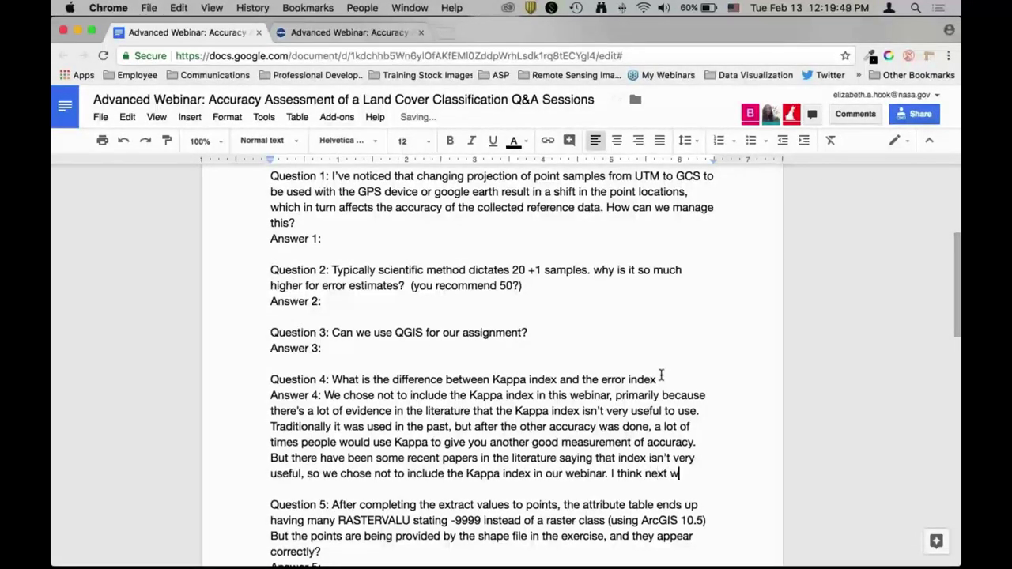
{"action": "type", "text": "eek when we do "}
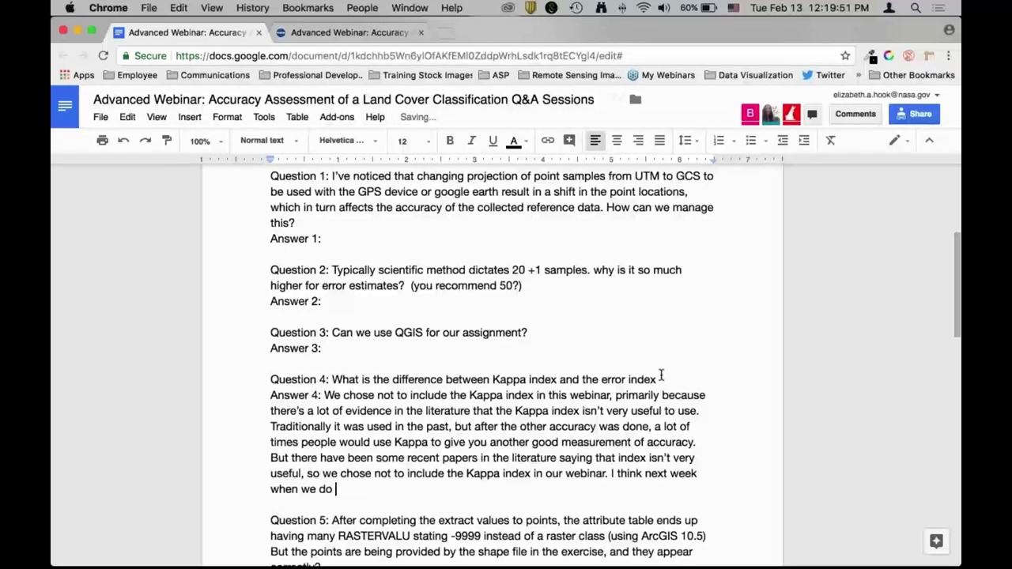
{"action": "type", "text": "unbiased area e"}
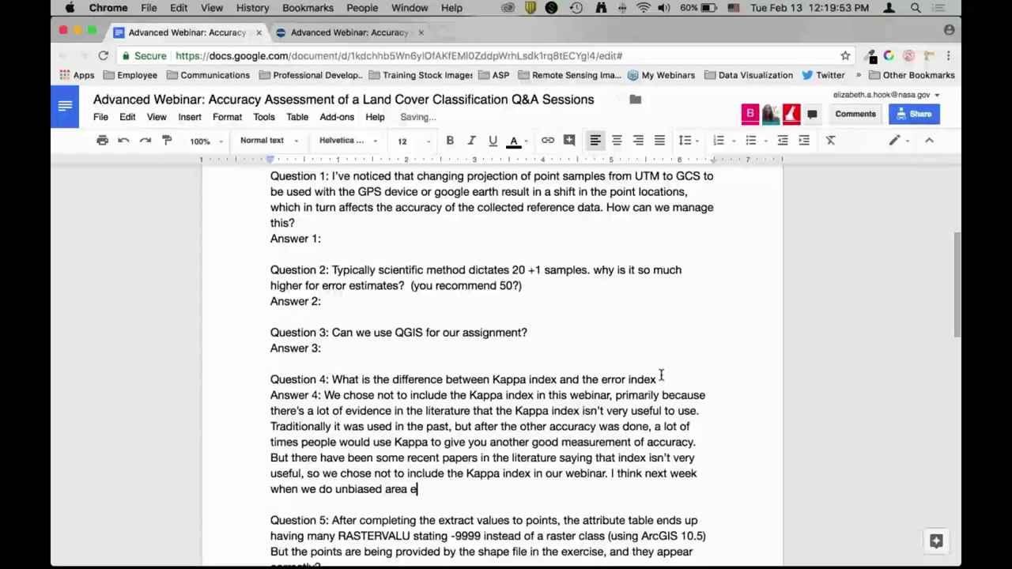
{"action": "type", "text": "stimation, that will be mu"}
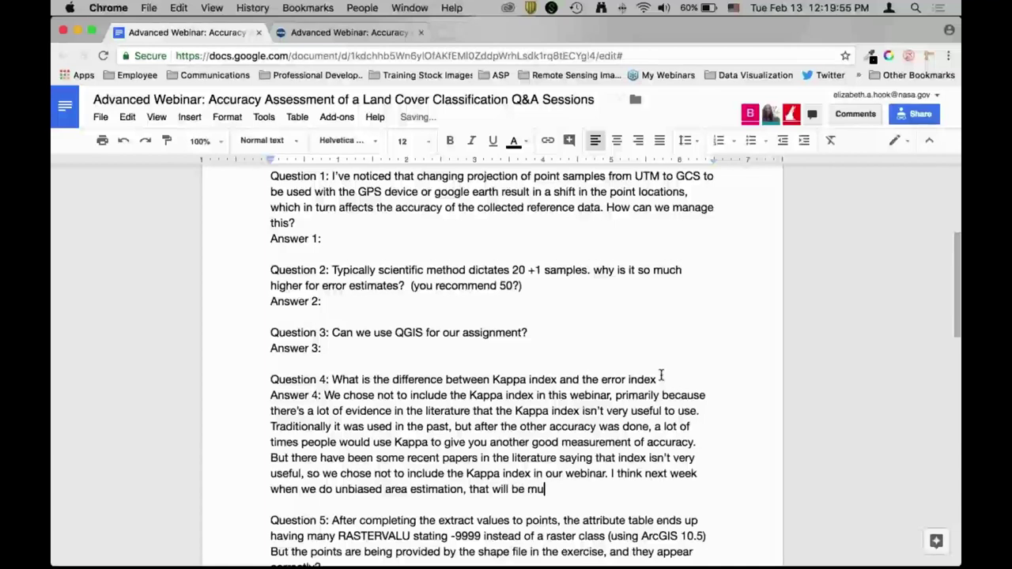
{"action": "type", "text": "ch more useful to you."}
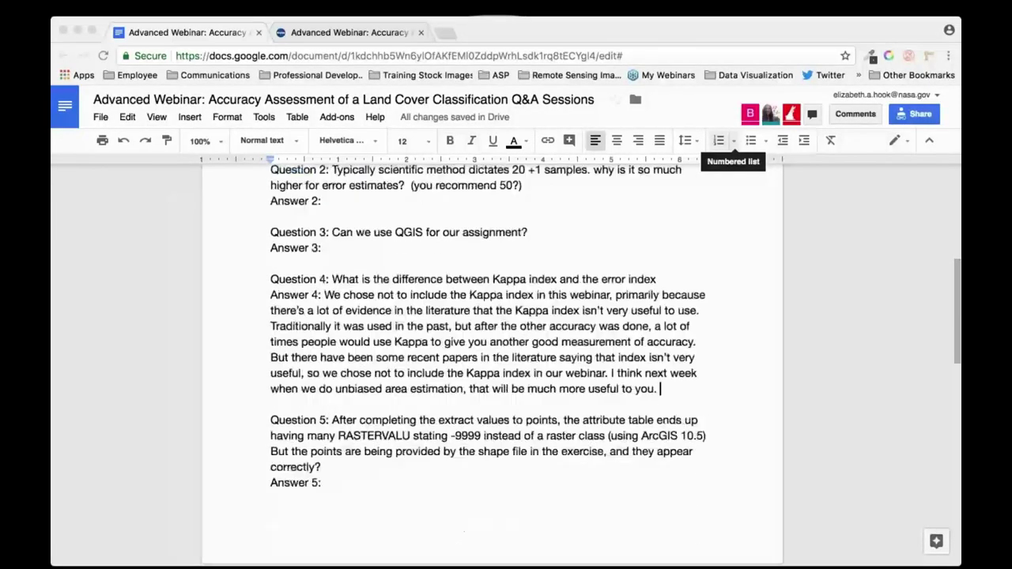
- Write Answer 7: no time for classification questions; see last year's land cover classification webinar
{"action": "scroll", "coordinate": [679, 286], "scroll_direction": "down", "scroll_amount": 4}
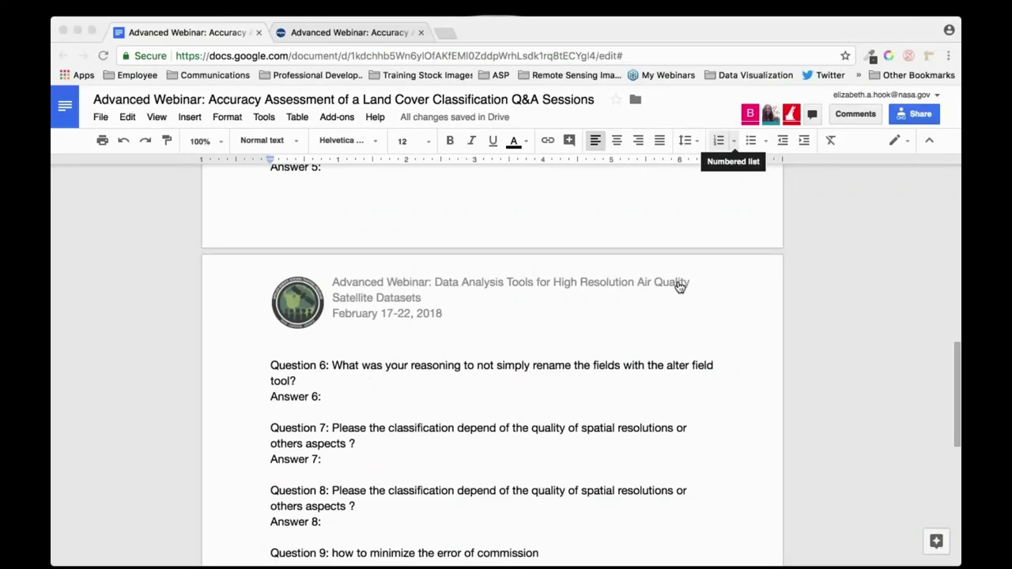
{"action": "scroll", "coordinate": [461, 470], "scroll_direction": "down", "scroll_amount": 2}
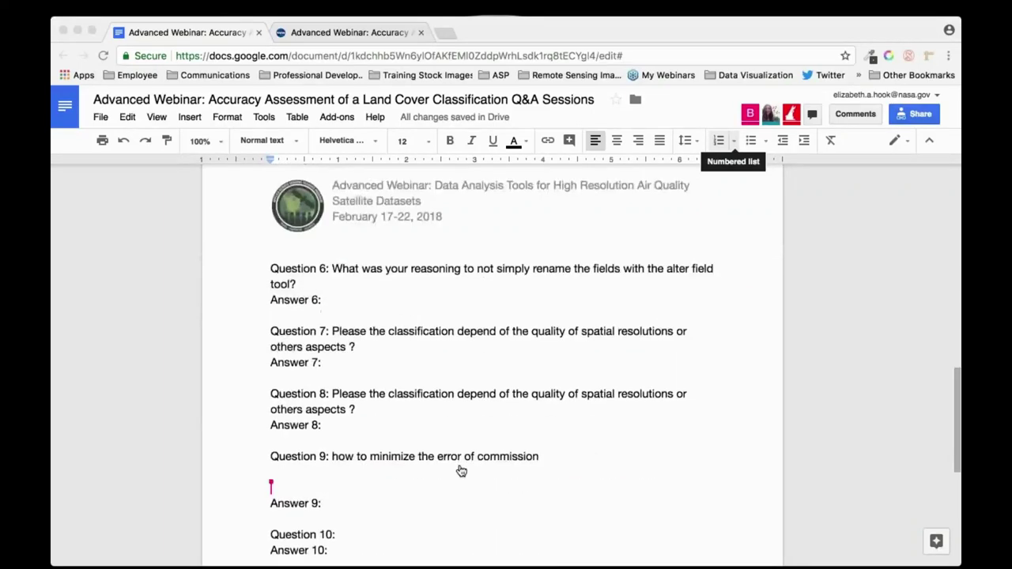
{"action": "left_click", "coordinate": [364, 362]}
{"action": "type", "text": "W"}
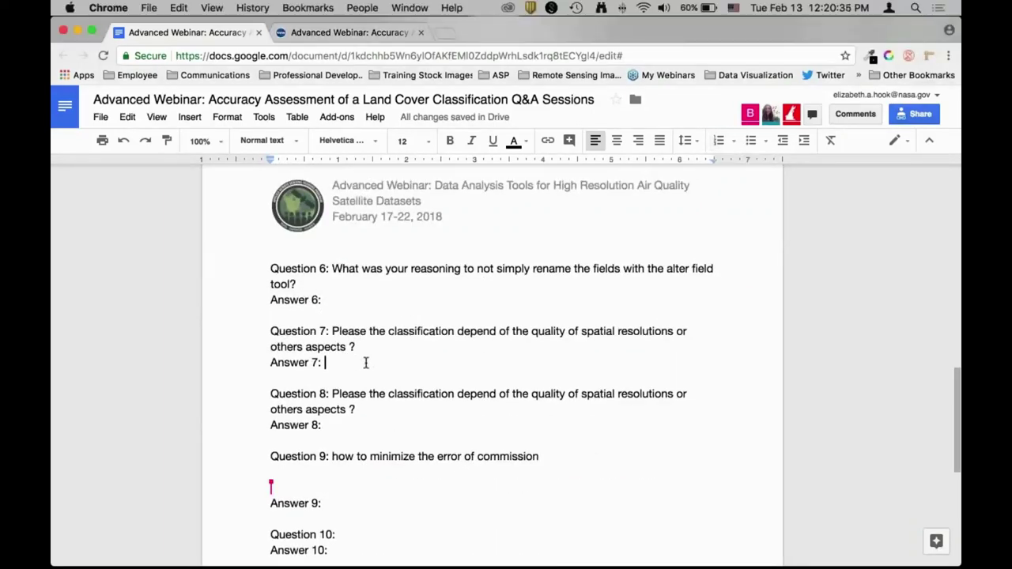
{"action": "type", "text": "e d"}
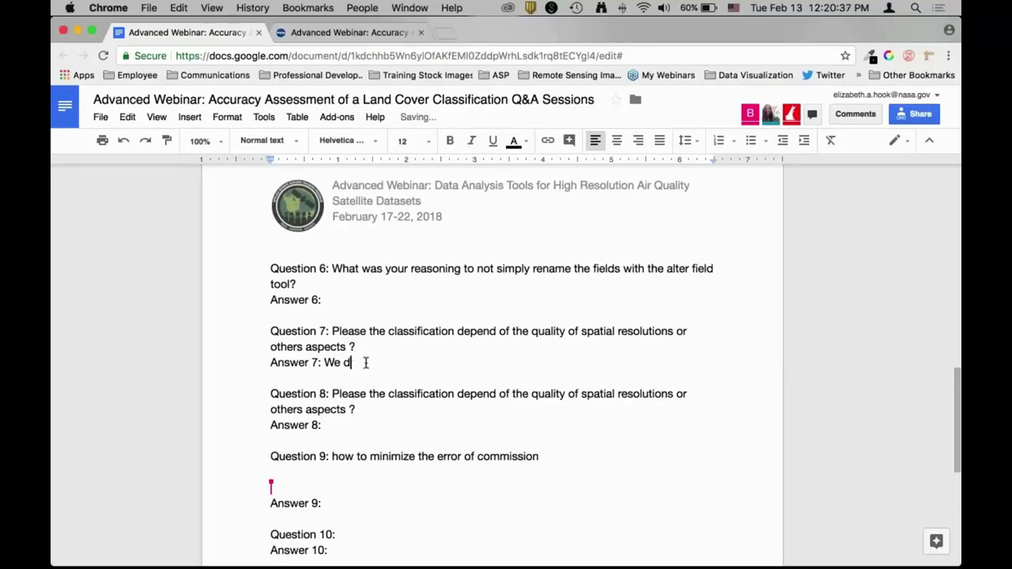
{"action": "type", "text": "on't really have time to"}
{"action": "key", "text": "BackSpace"}
{"action": "type", "text": "r classification questions i"}
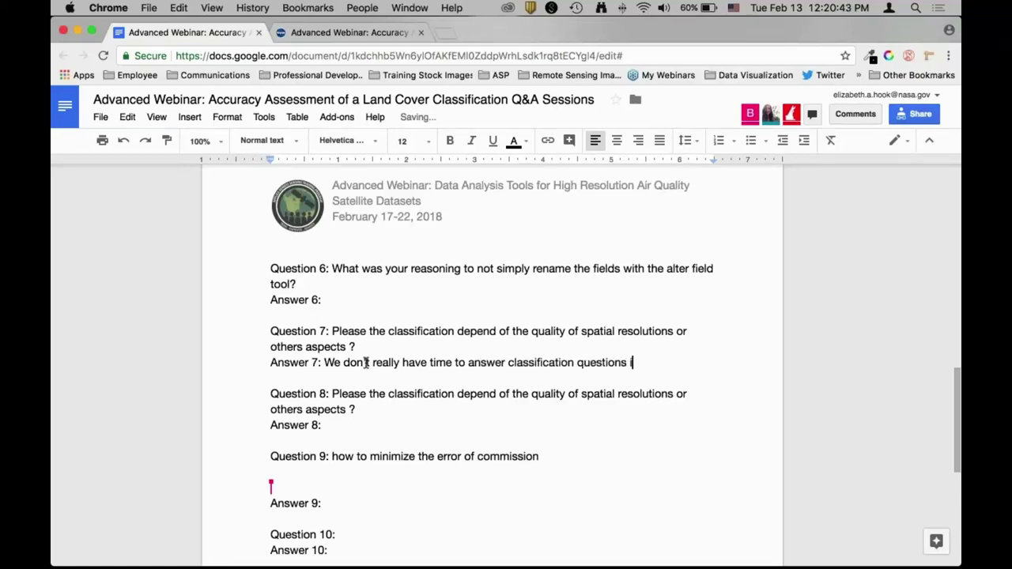
{"action": "type", "text": "n this webinar. I"}
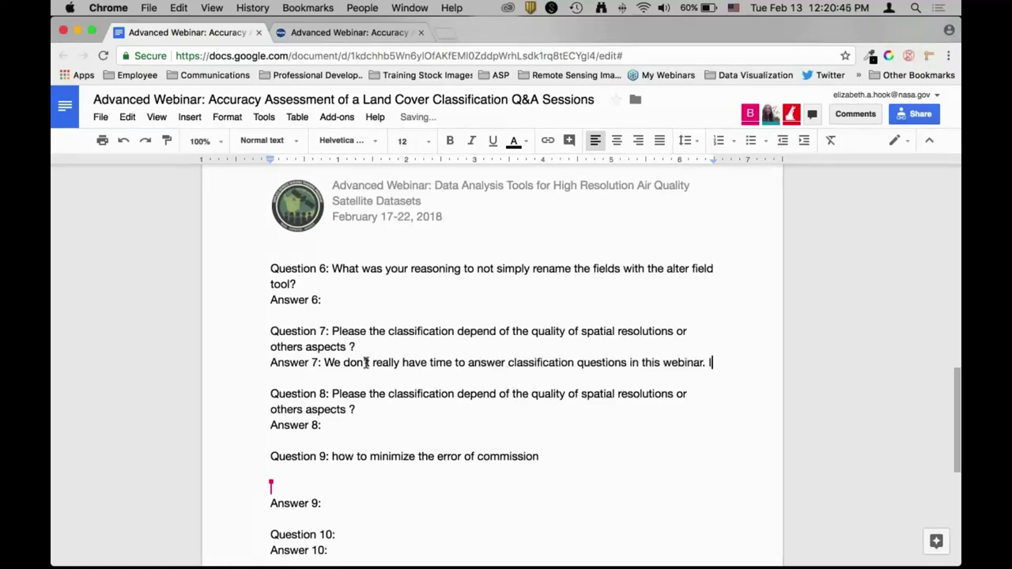
{"action": "key", "text": "Return"}
{"action": "type", "text": "If you do have questions, l"}
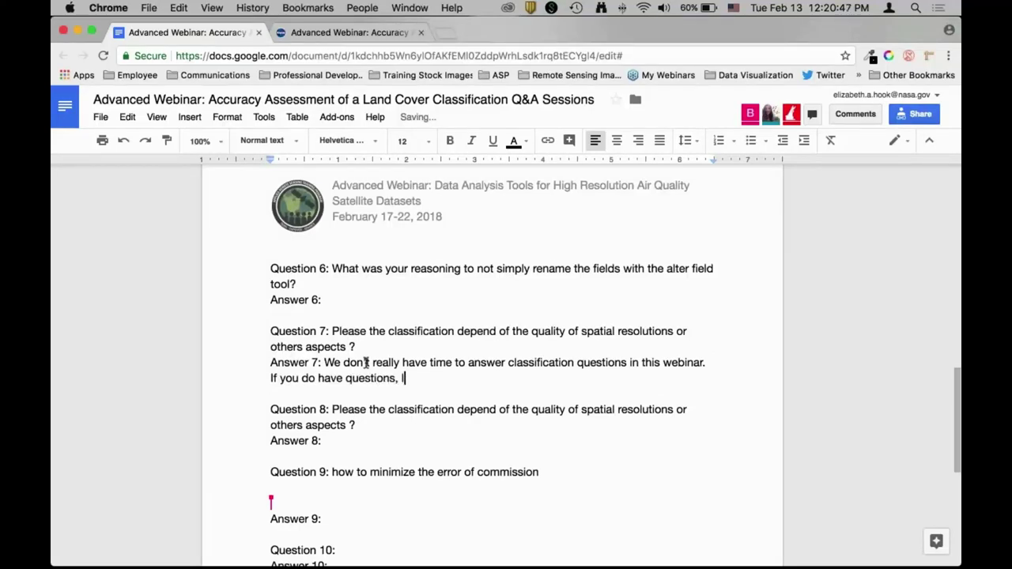
{"action": "type", "text": "ook at our webinar fr"}
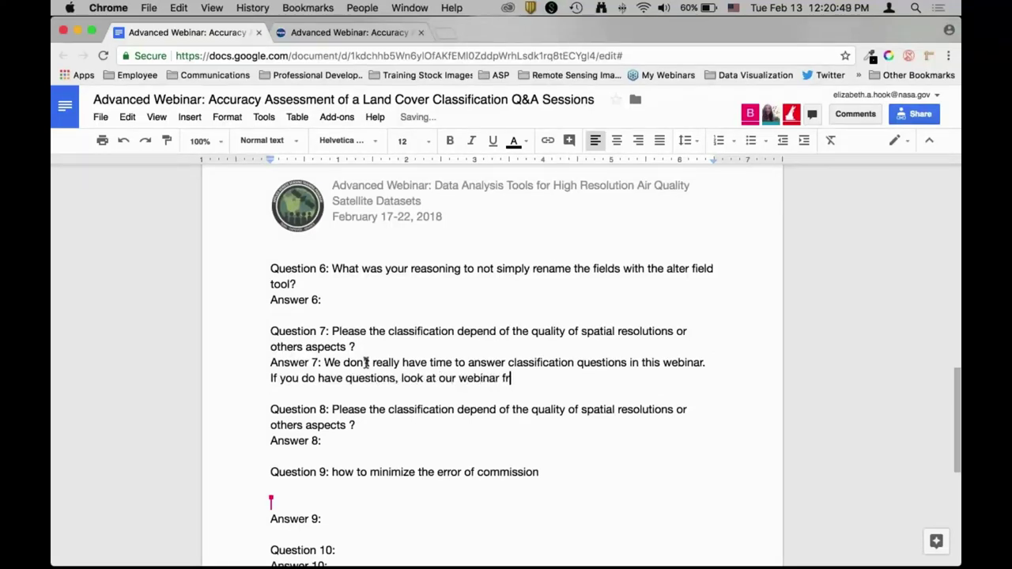
{"action": "type", "text": "om last year on land co"}
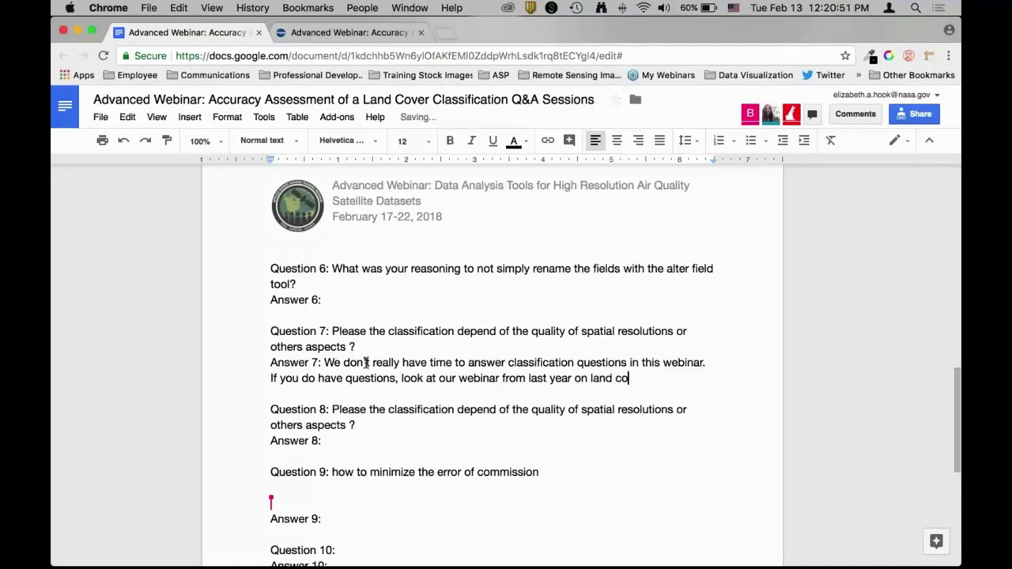
{"action": "type", "text": "ver qlassification and if you still"}
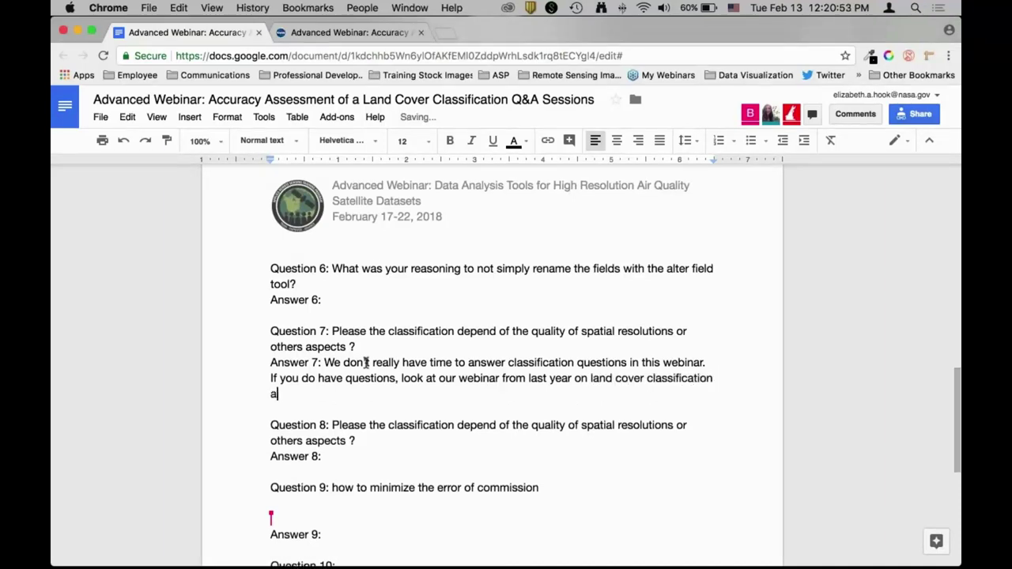
{"action": "type", "text": " have questio"}
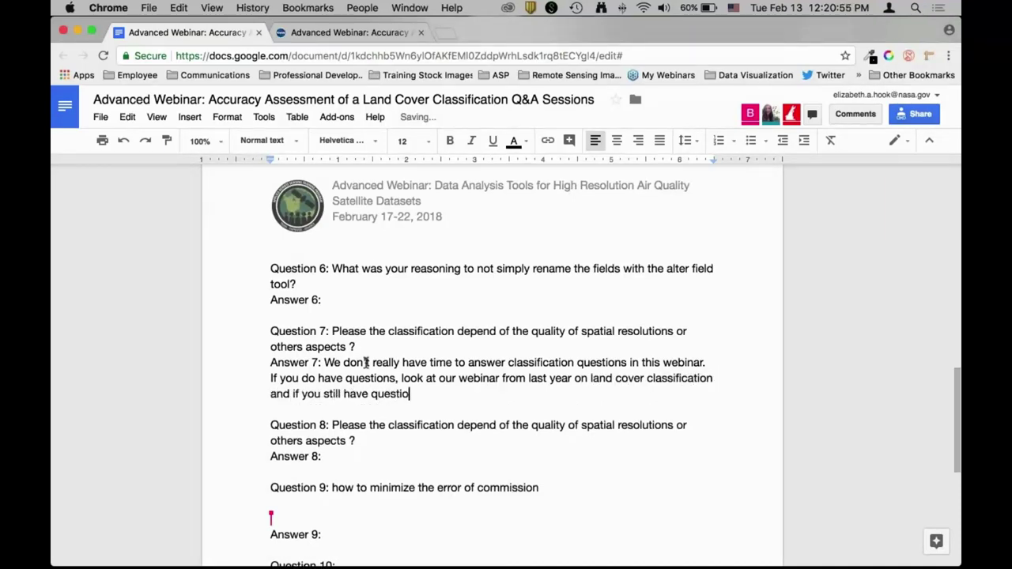
{"action": "type", "text": "ns, you can email us and"}
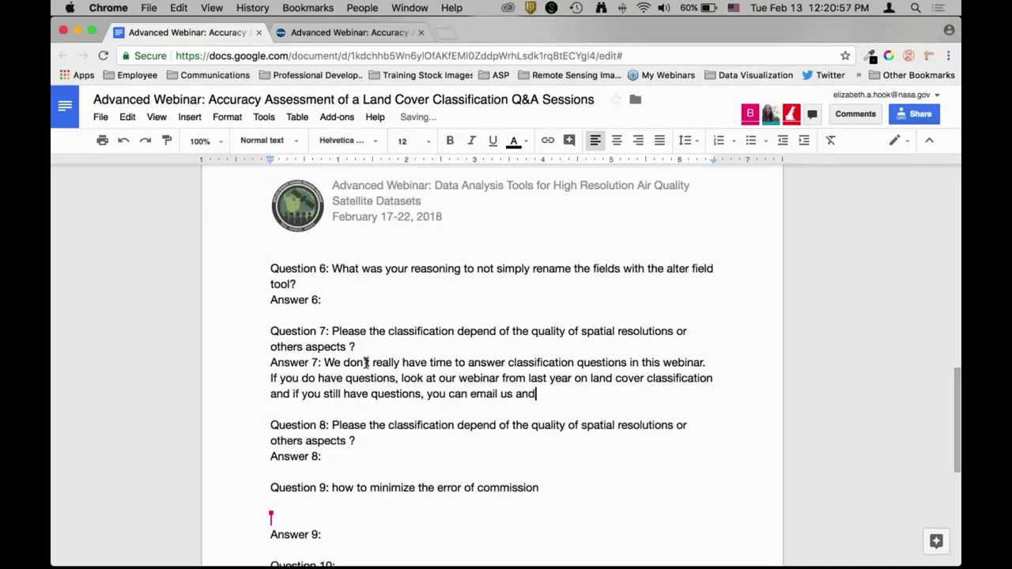
{"action": "type", "text": " we'll be able to help "}
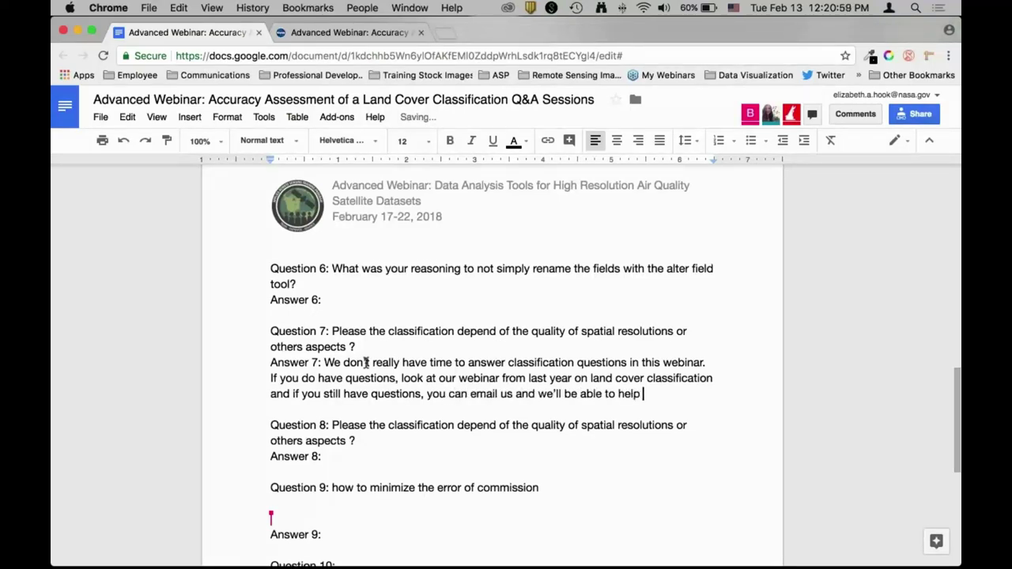
{"action": "type", "text": "out (hopefully) or gi"}
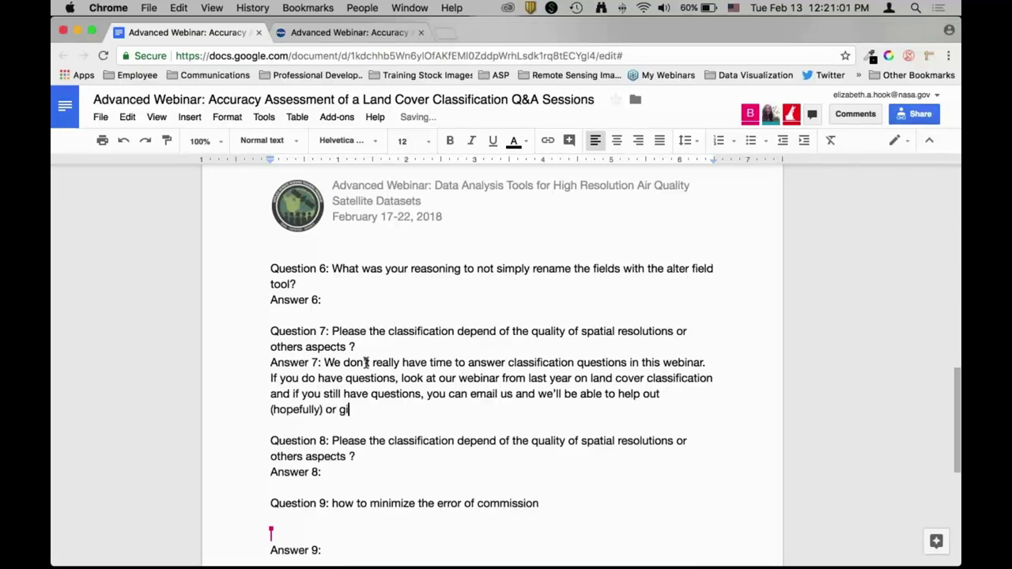
{"action": "type", "text": "ve you info that will help"}
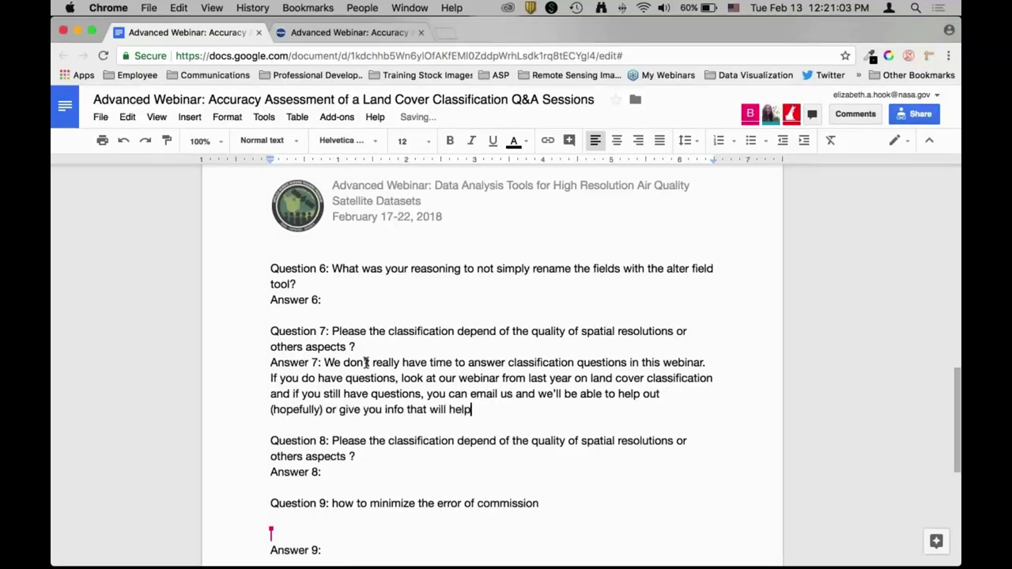
- Delete Question 8's duplicated wording and cut the error-of-commission text out of Question 9
{"action": "left_click", "coordinate": [356, 457]}
{"action": "left_click", "coordinate": [333, 440], "text": "shift"}
{"action": "key", "text": "BackSpace"}
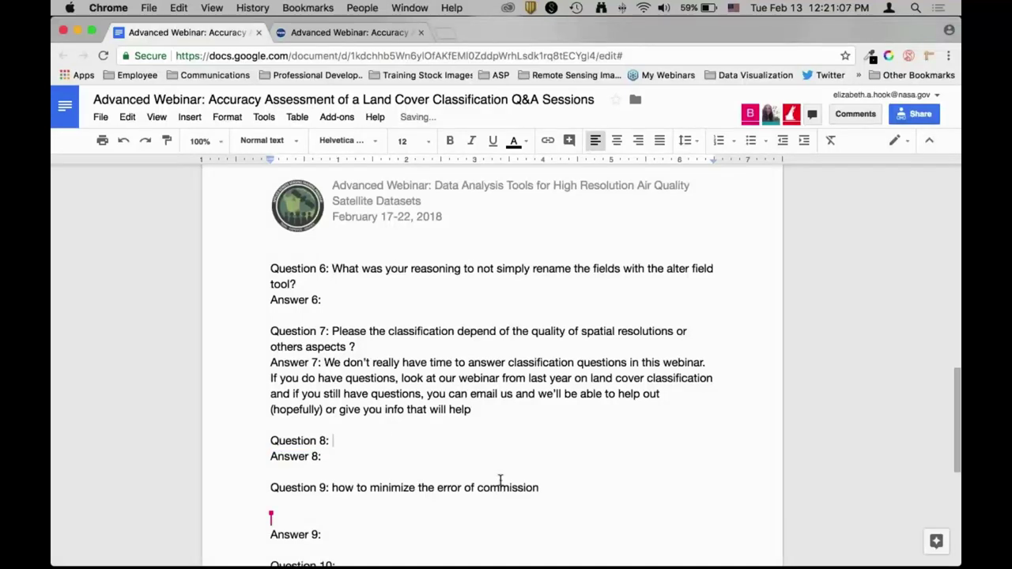
{"action": "left_click_drag", "start_coordinate": [538, 488], "coordinate": [330, 488]}
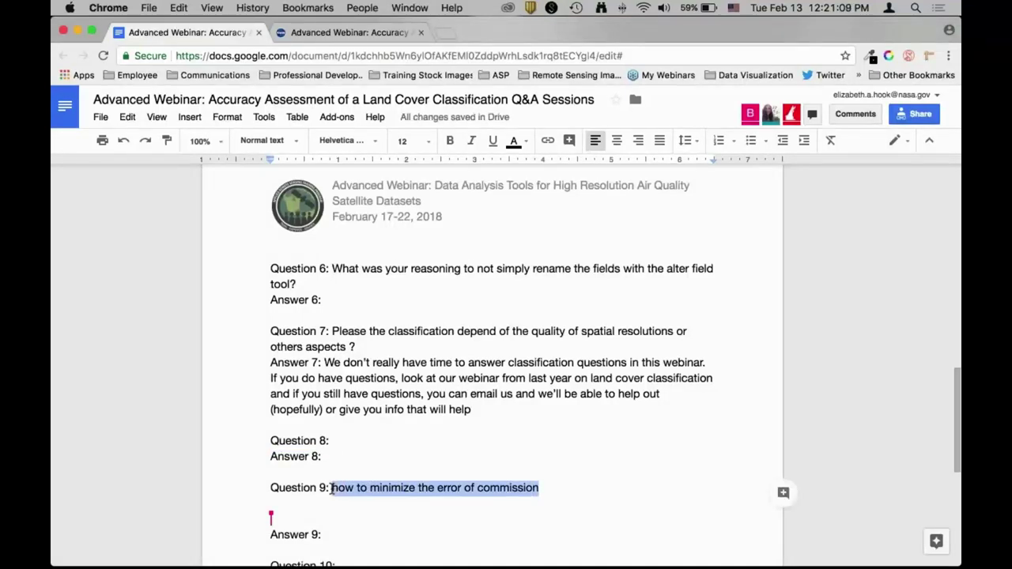
{"action": "key", "text": "super+x"}
- Paste it so Question 8 reads 'how to minimize the error of commission', removing blank lines
{"action": "left_click", "coordinate": [361, 441]}
{"action": "key", "text": "super+v"}
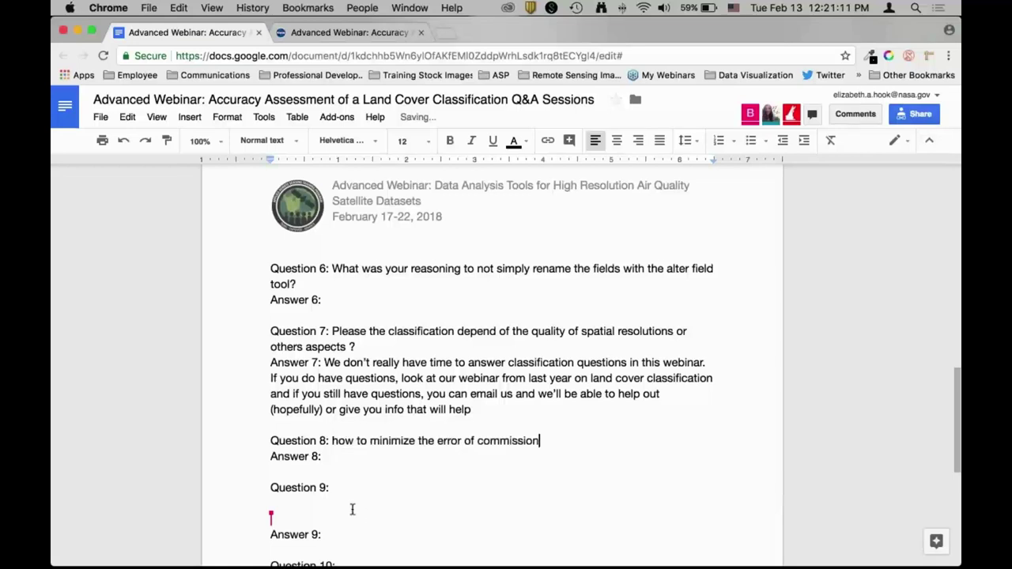
{"action": "key", "text": "BackSpace"}
{"action": "key", "text": "BackSpace"}
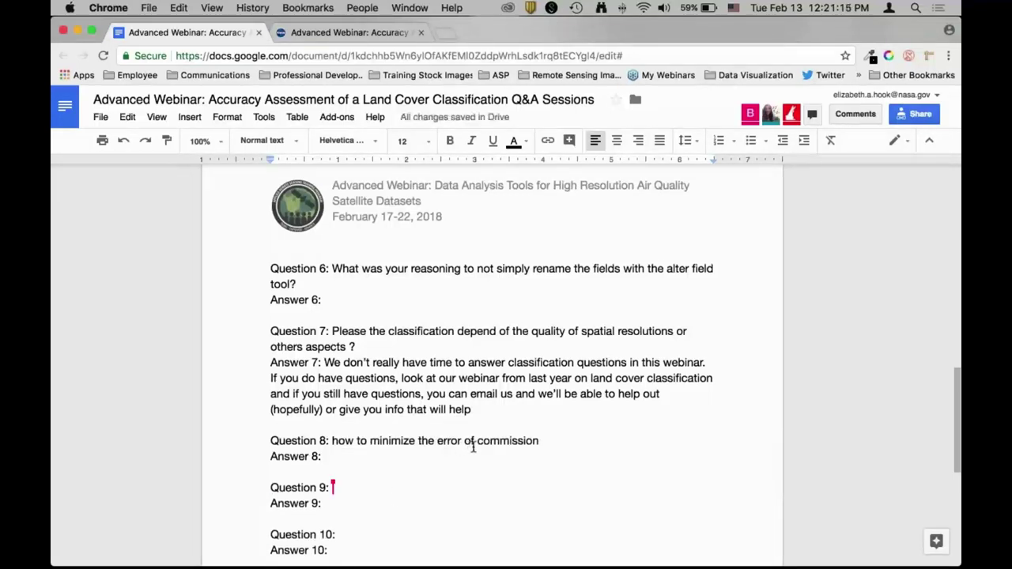
{"action": "scroll", "coordinate": [473, 447], "scroll_direction": "up", "scroll_amount": 1}
{"action": "scroll", "coordinate": [472, 448], "scroll_direction": "up", "scroll_amount": 10}
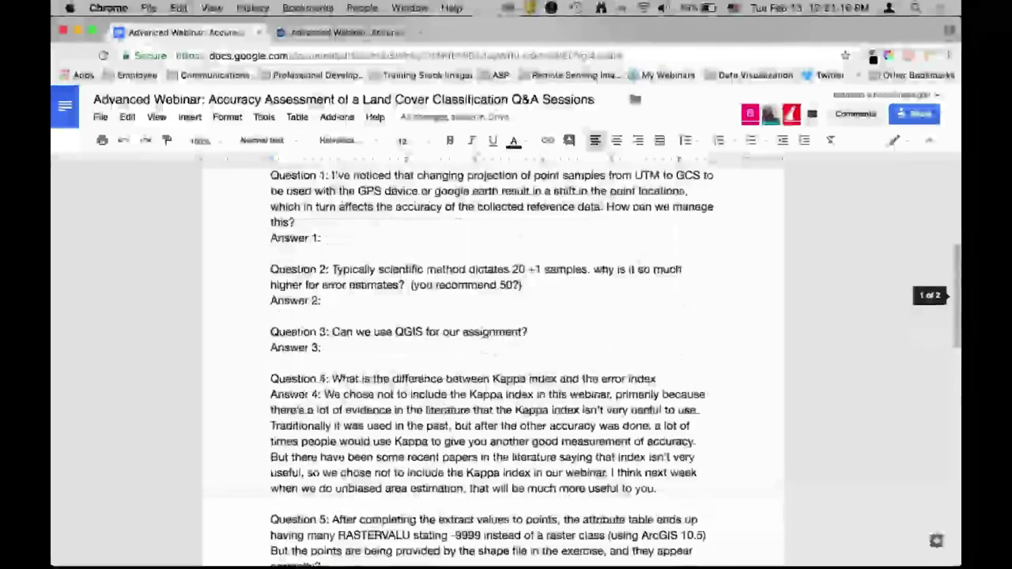
{"action": "scroll", "coordinate": [488, 438], "scroll_direction": "down", "scroll_amount": 8}
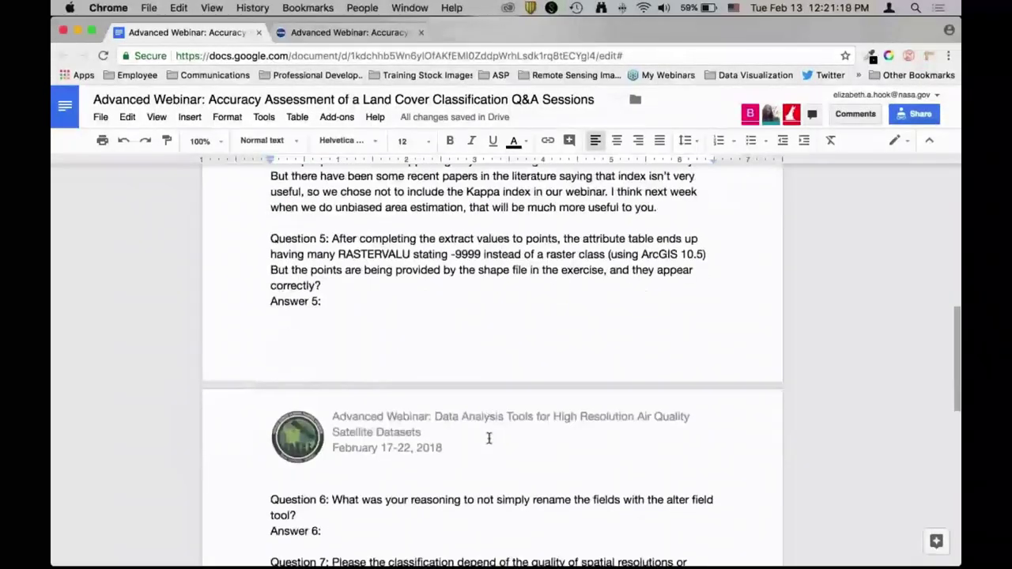
{"action": "scroll", "coordinate": [489, 438], "scroll_direction": "down", "scroll_amount": 5}
{"action": "left_click", "coordinate": [321, 473]}
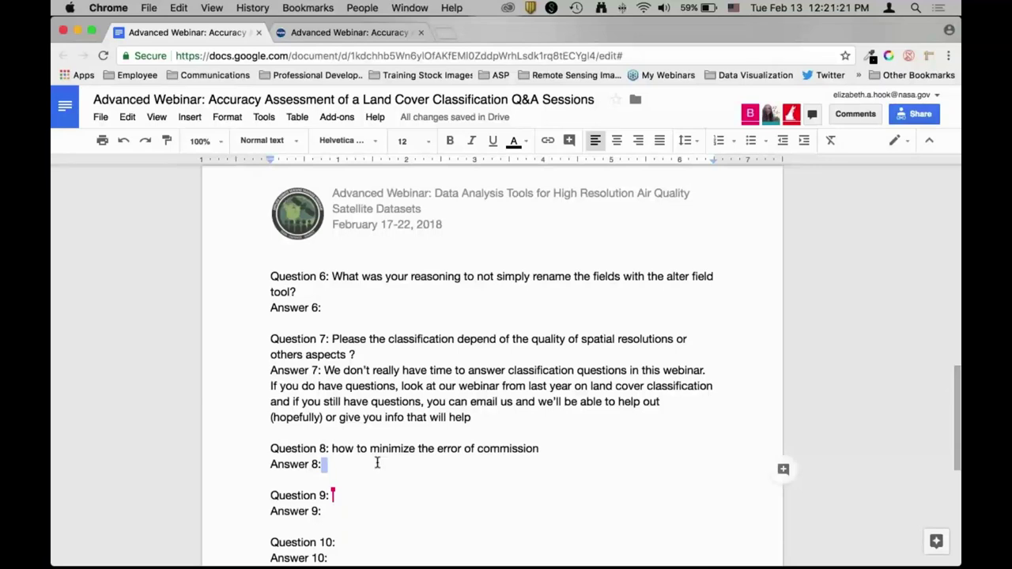
- Write Answer 8 on accepting errors or reclassifying, suggesting elevation data to separate vegetation types
{"action": "left_click", "coordinate": [377, 464]}
{"action": "type", "text": "Minimizing any of your"}
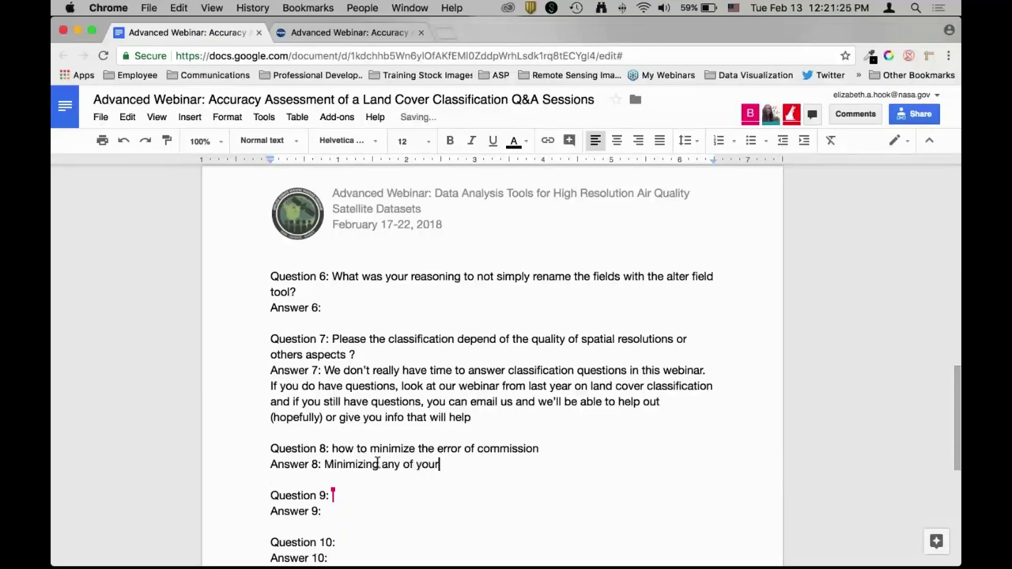
{"action": "type", "text": " arrors at this point - what the acc "}
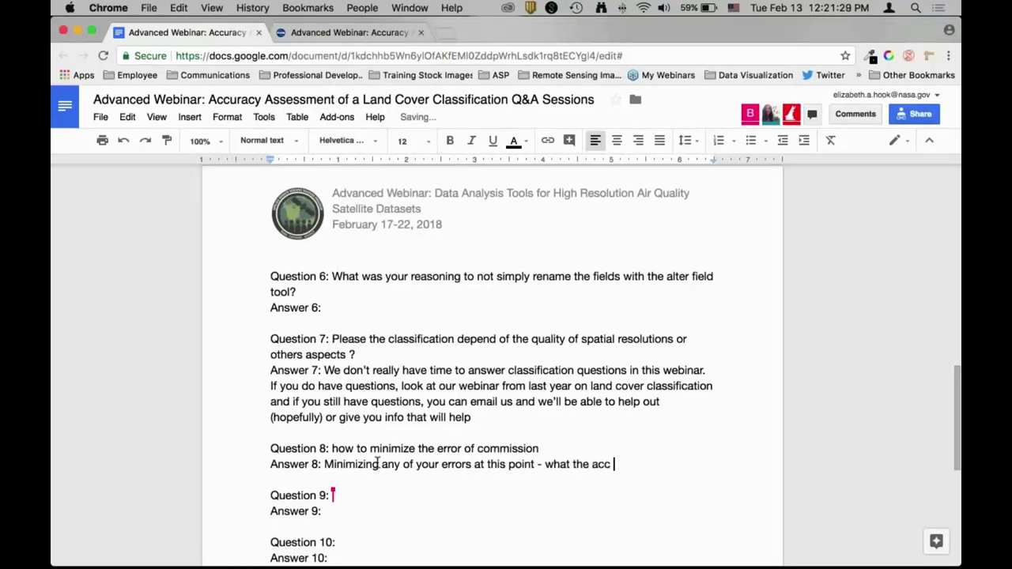
{"action": "type", "text": "assessment"}
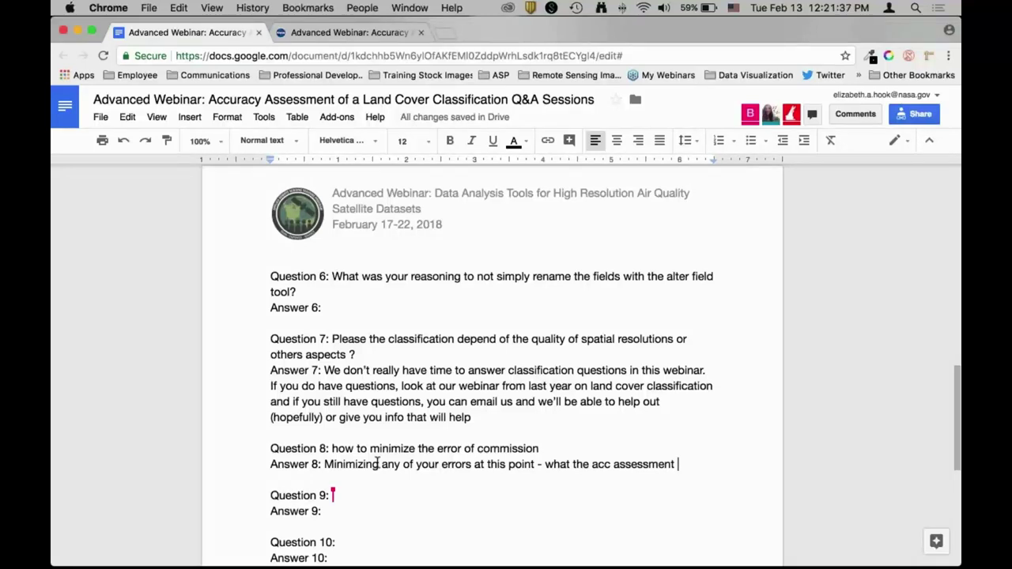
{"action": "type", "text": "does"}
{"action": "key", "text": "BackSpace"}
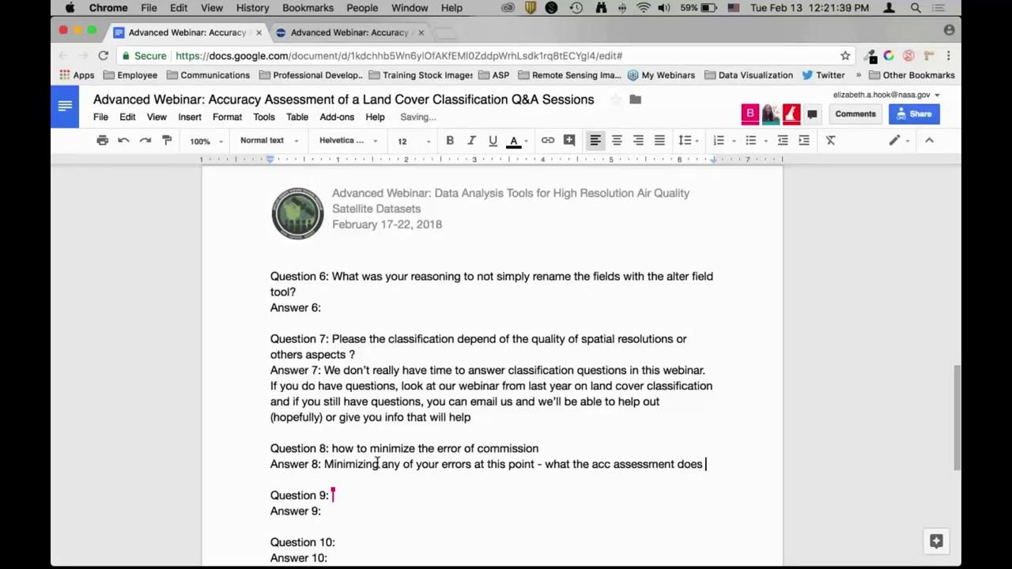
{"action": "type", "text": "... at that point you ne"}
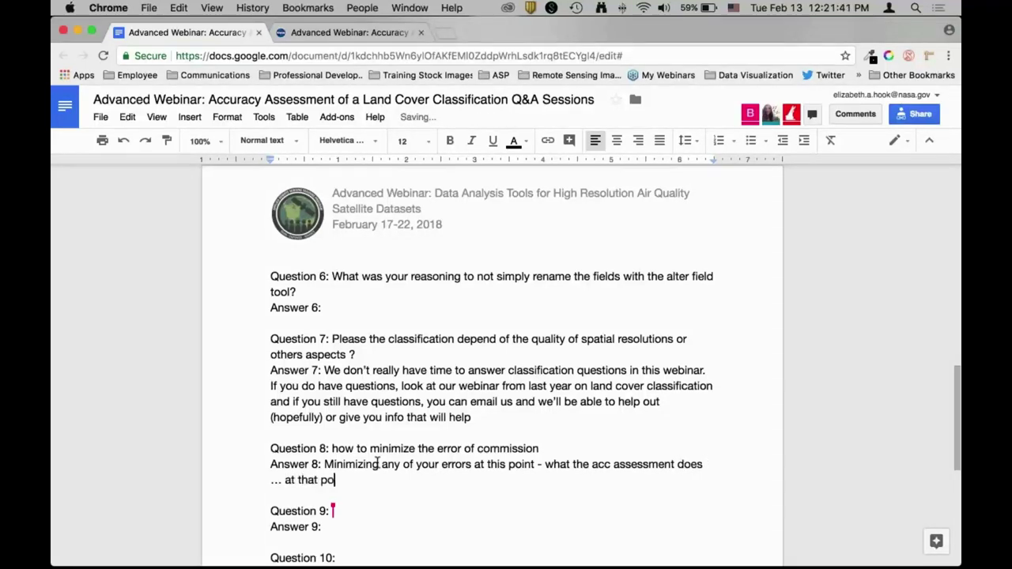
{"action": "type", "text": "ed to decide w"}
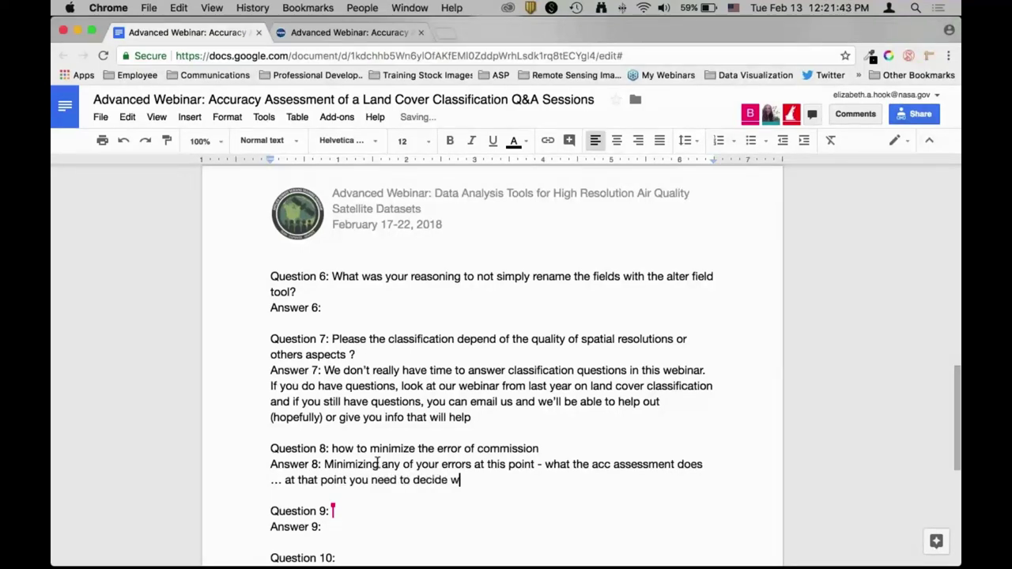
{"action": "type", "text": "hether you accept those e"}
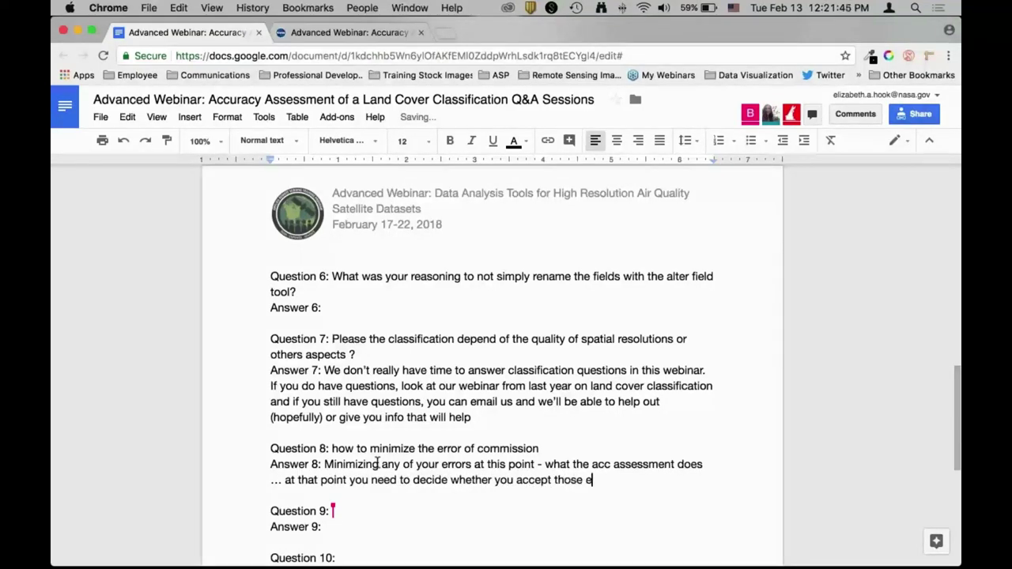
{"action": "type", "text": "rrors or you go back a"}
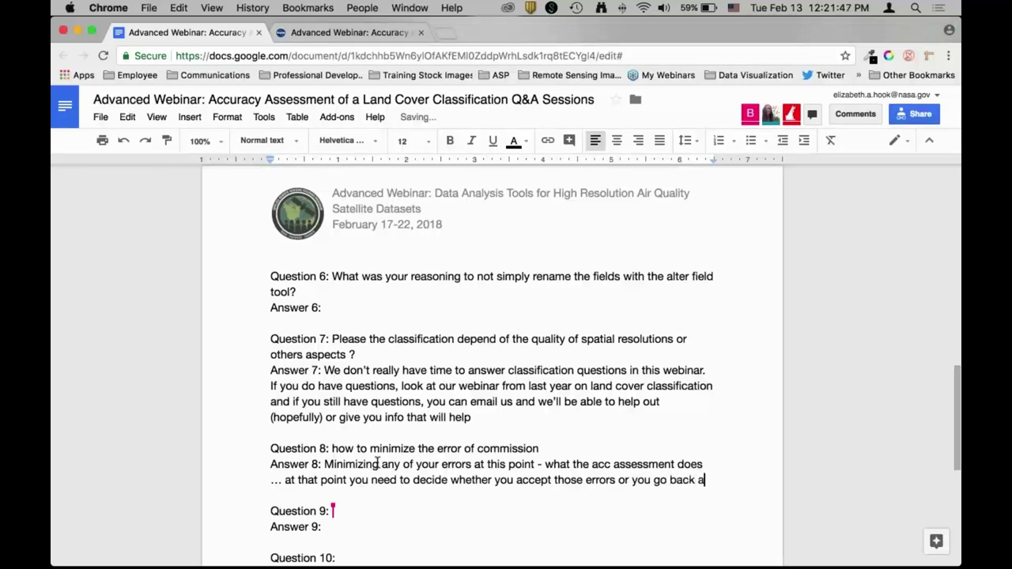
{"action": "type", "text": "nd redo your land cover c"}
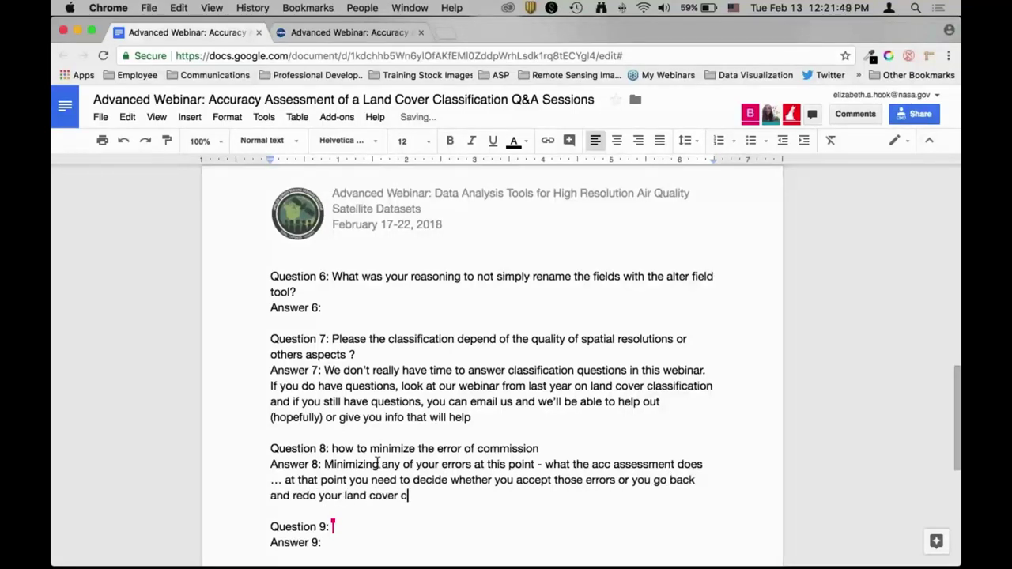
{"action": "type", "text": "lassification understand"}
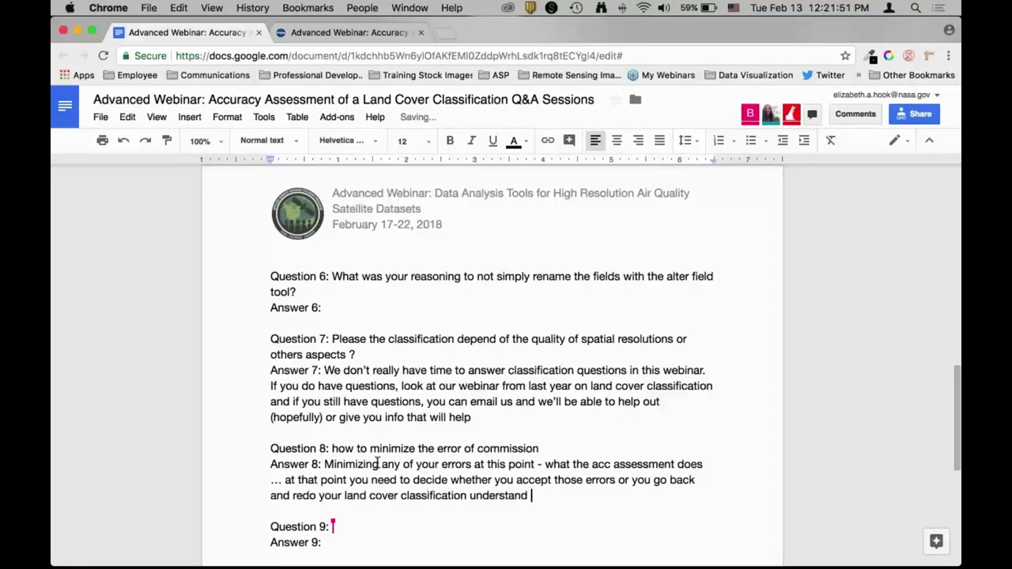
{"action": "type", "text": "ing where those errors "}
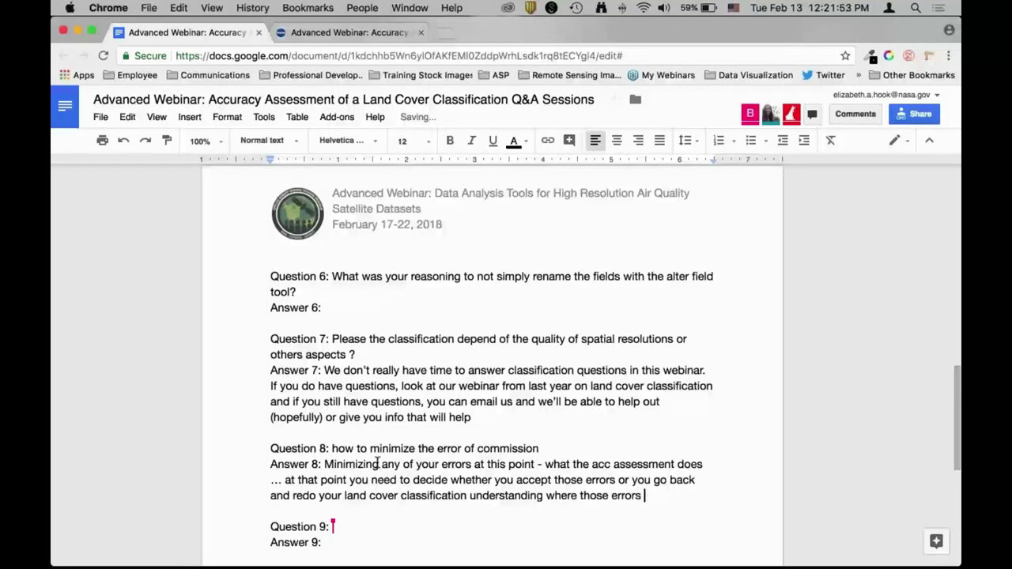
{"action": "type", "text": "are. It might b"}
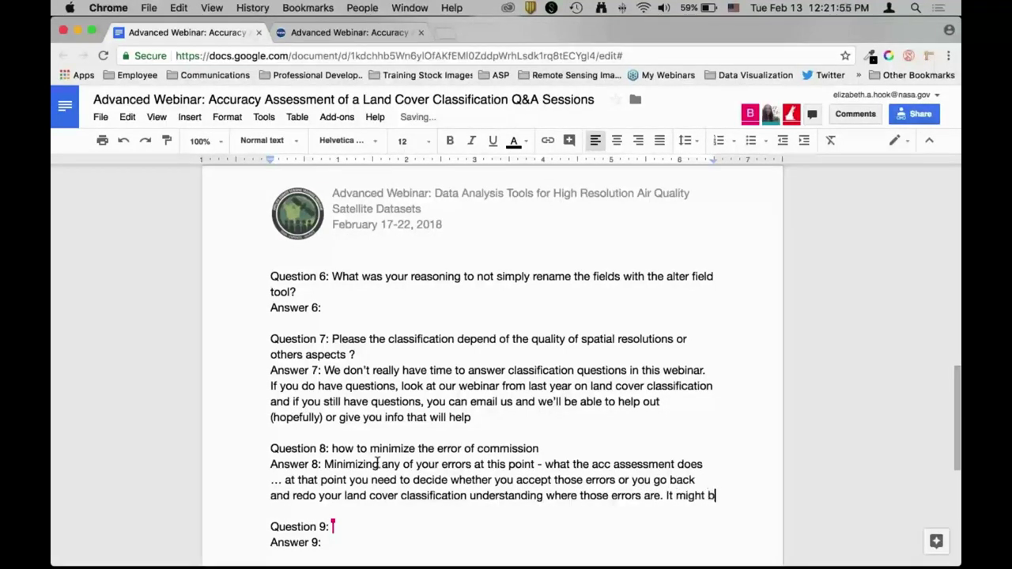
{"action": "type", "text": "ring in additional "}
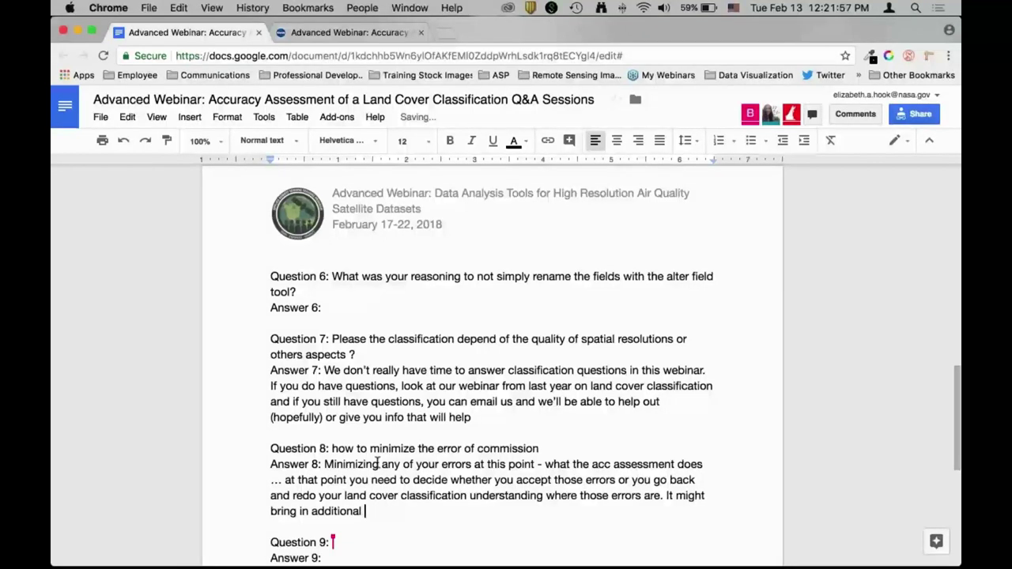
{"action": "type", "text": "information about that "}
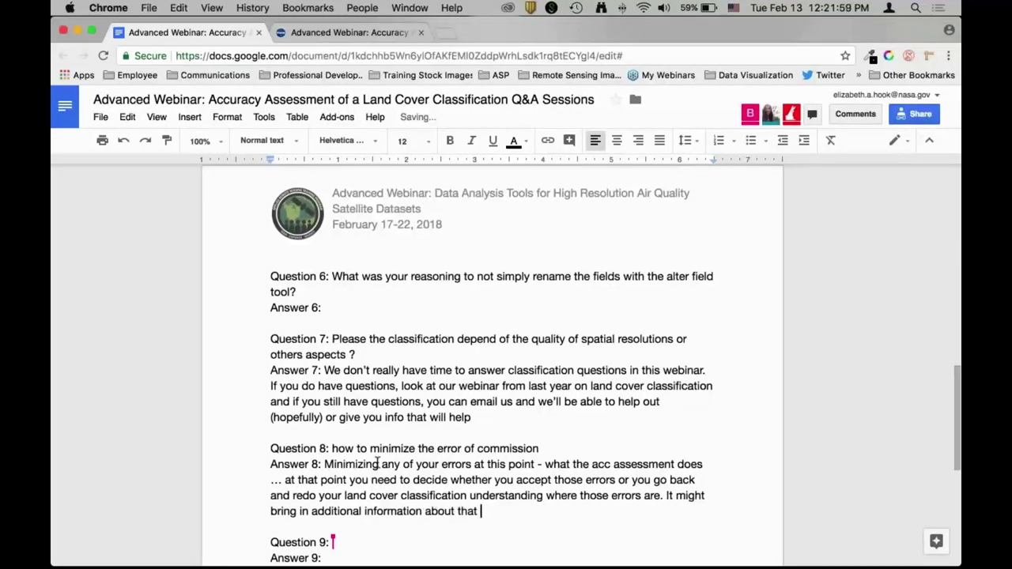
{"action": "type", "text": "land cover classification"}
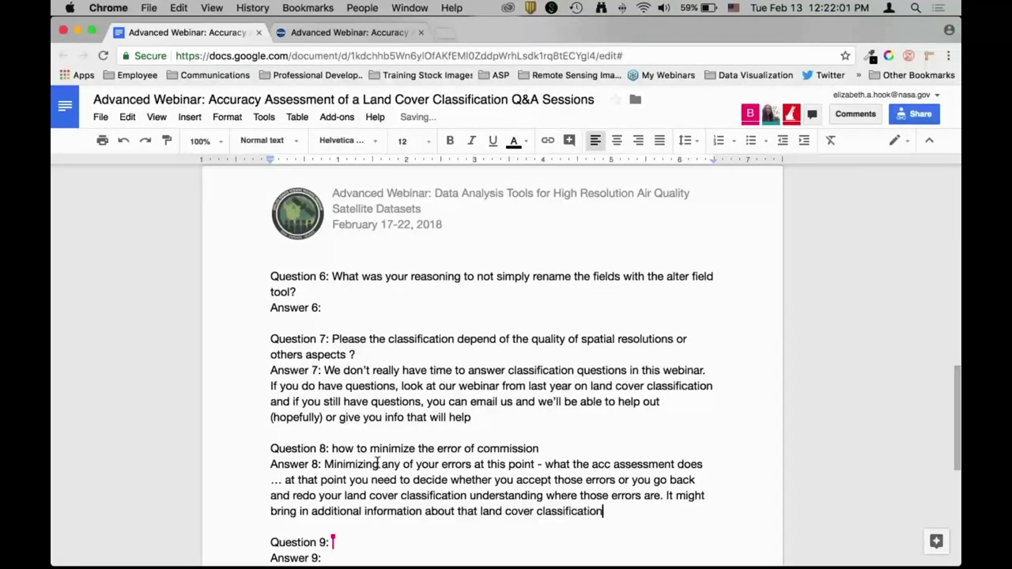
{"action": "type", "text": ". One example might"}
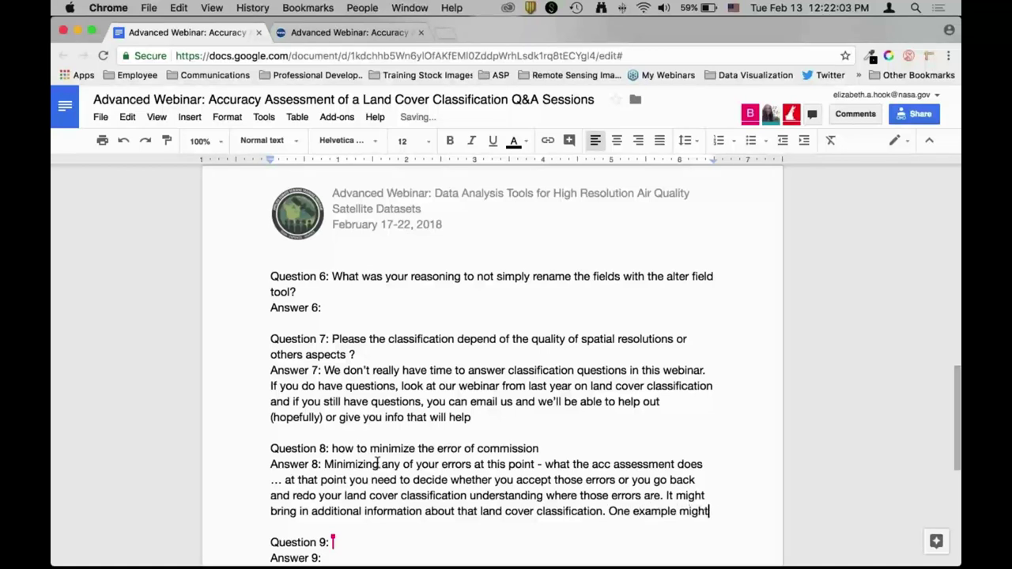
{"action": "type", "text": " be you might hav"}
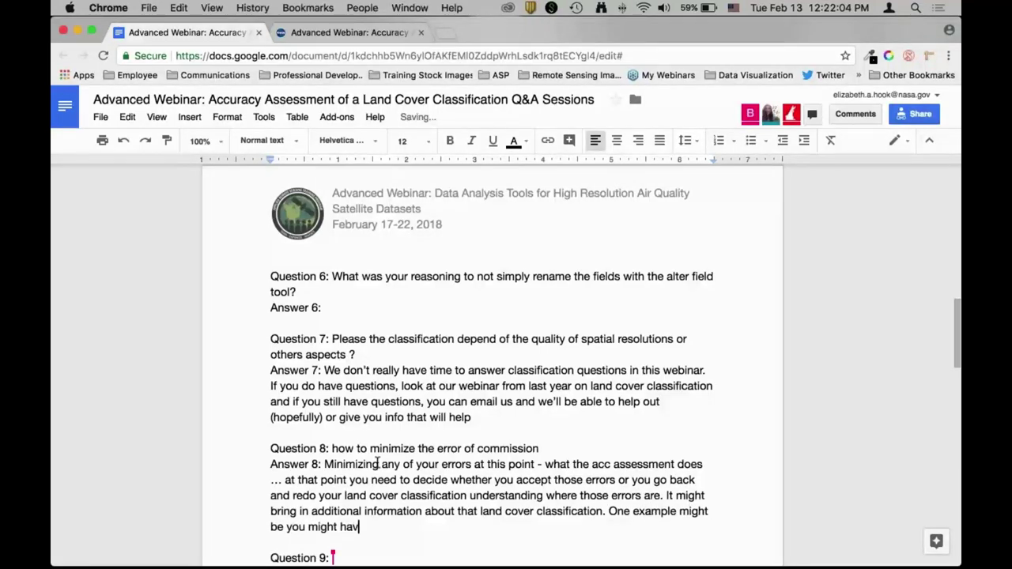
{"action": "type", "text": "e errors of comission in v"}
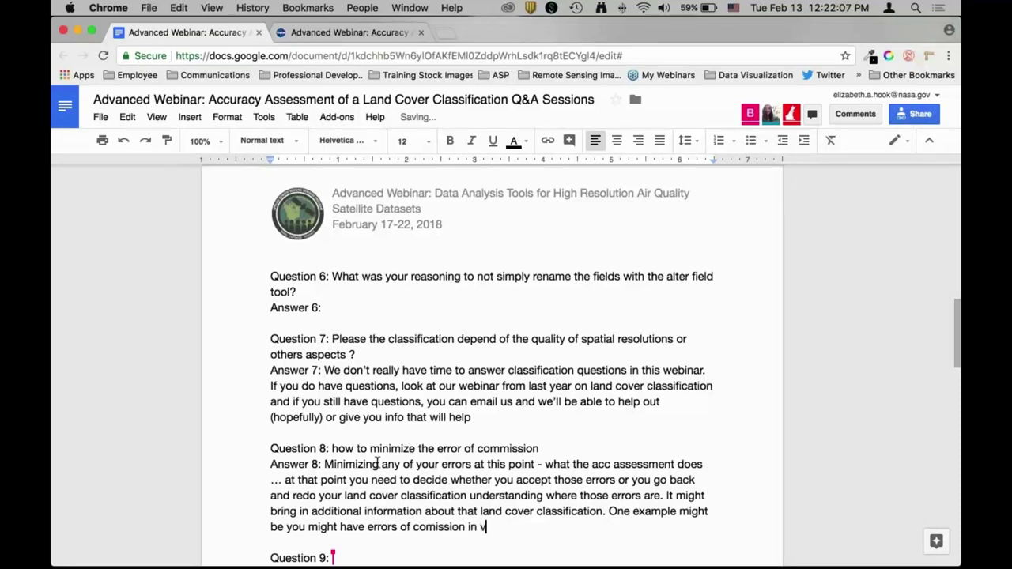
{"action": "type", "text": "egetation - in areas "}
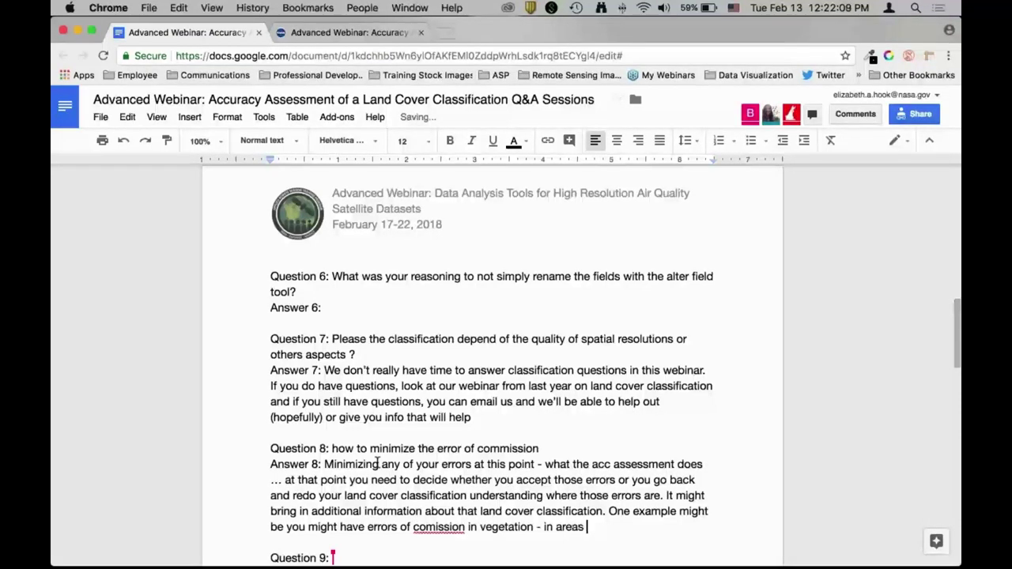
{"action": "type", "text": "that have vegetation but they occur "}
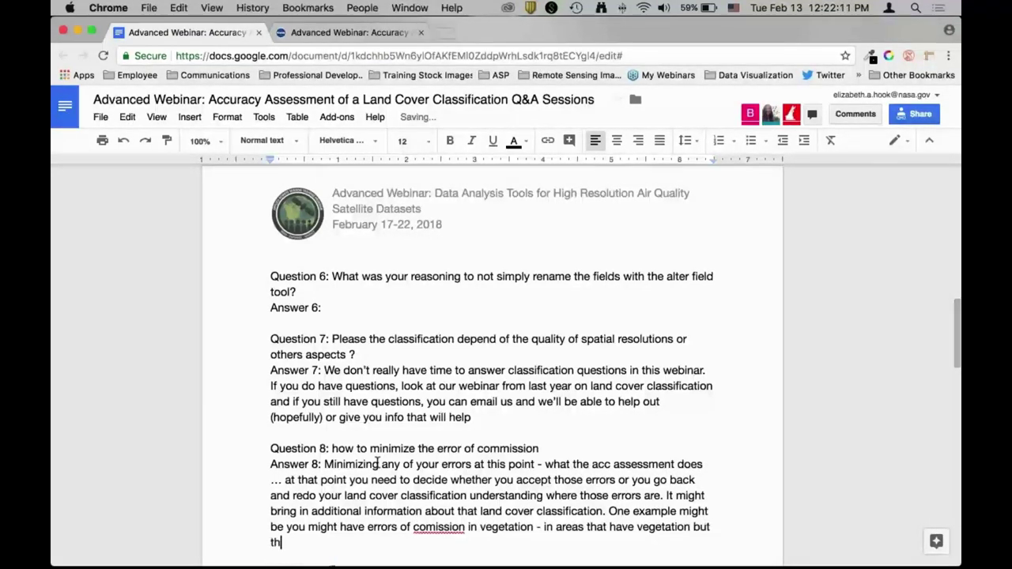
{"action": "type", "text": "on di"}
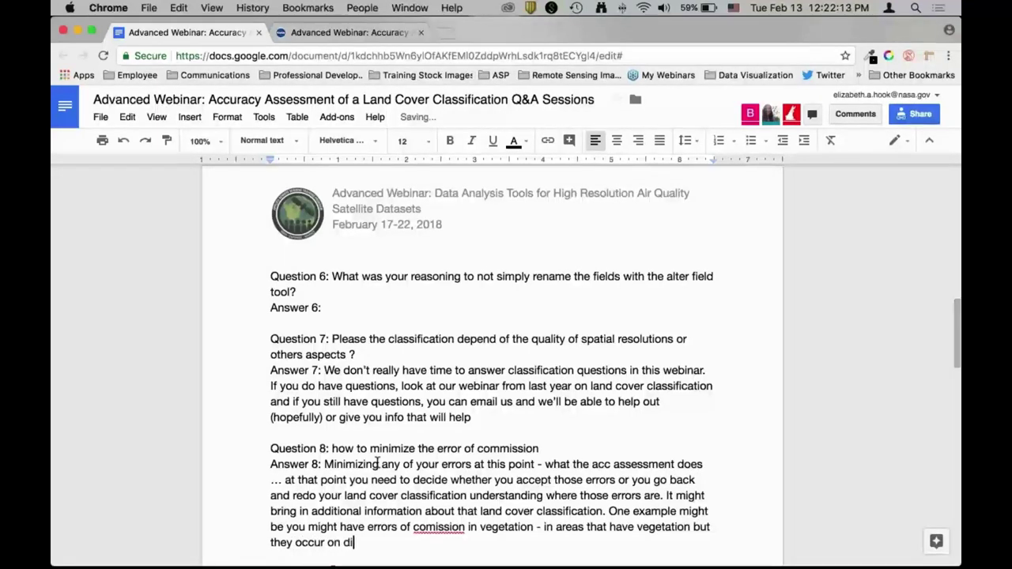
{"action": "type", "text": "fferent elevations. "}
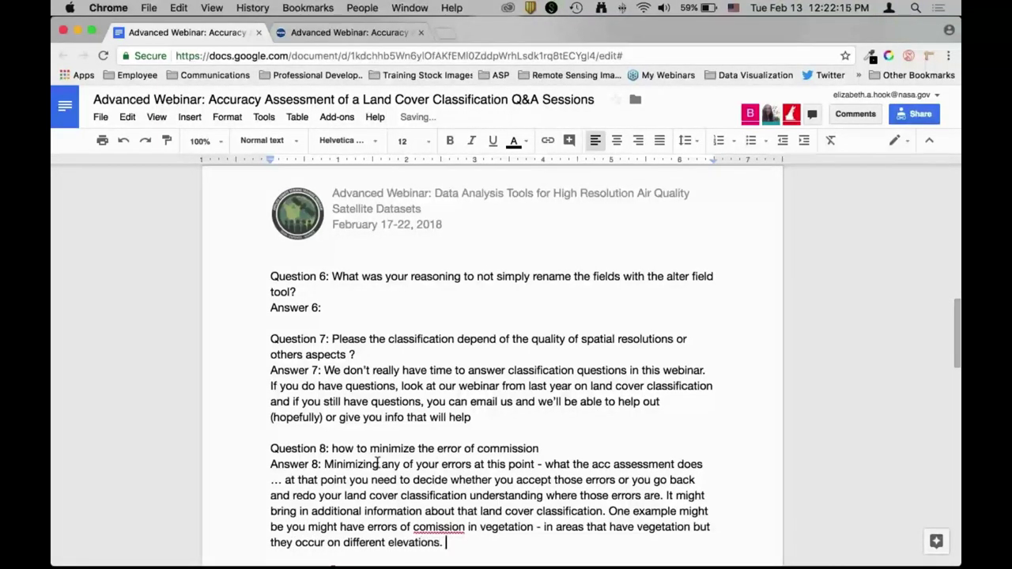
{"action": "type", "text": "So you might be able to brin"}
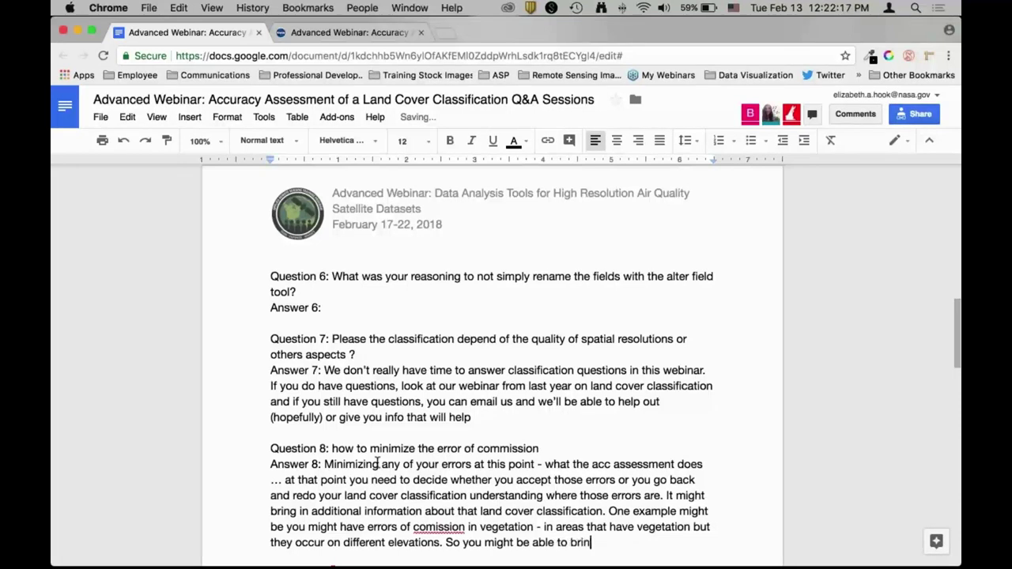
{"action": "type", "text": "g in an elevation datas"}
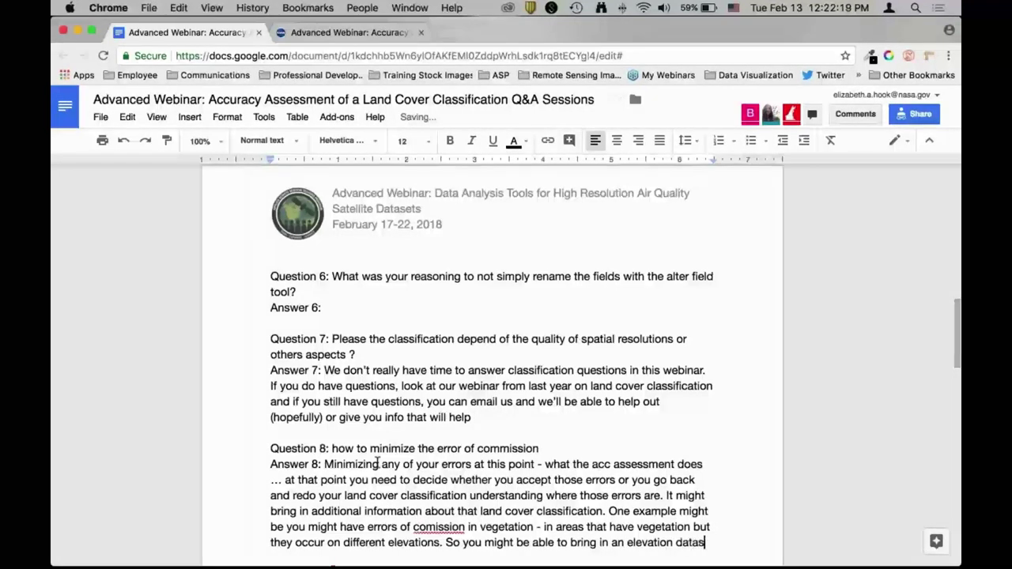
{"action": "type", "text": "et that helps ou"}
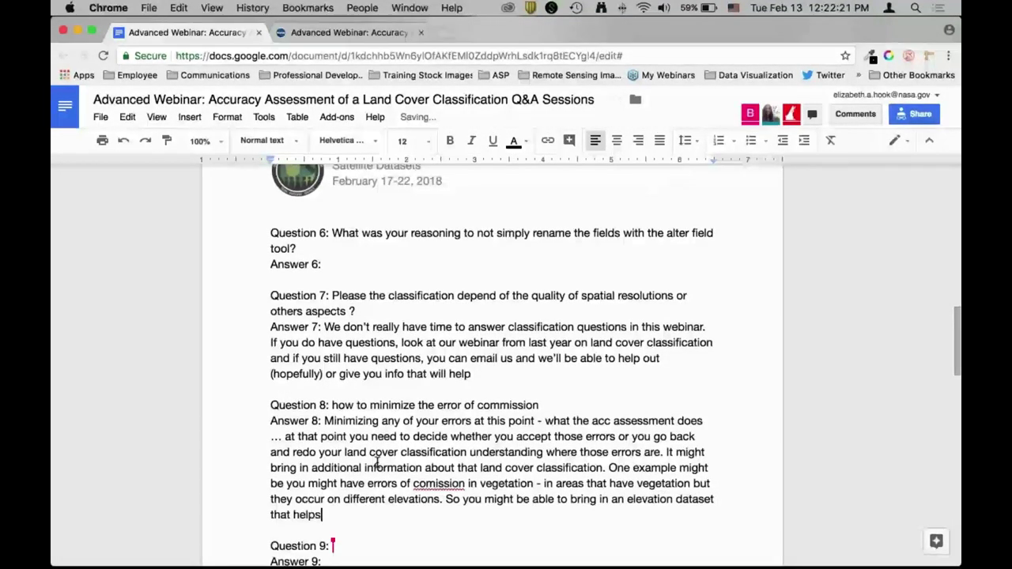
{"action": "key", "text": "BackSpace"}
{"action": "key", "text": "BackSpace"}
{"action": "type", "text": "you separate different veget"}
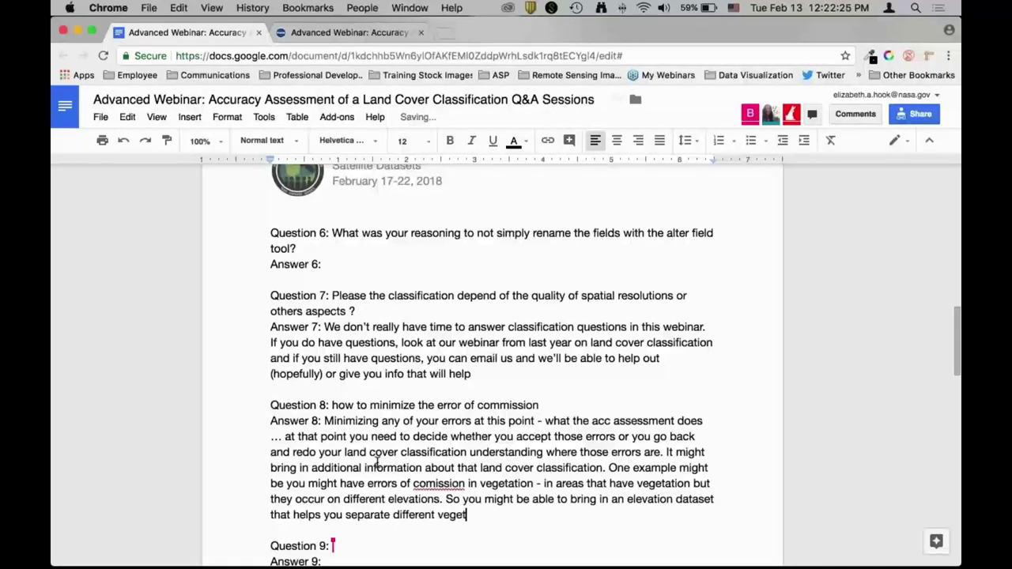
{"action": "type", "text": "ation types depending "}
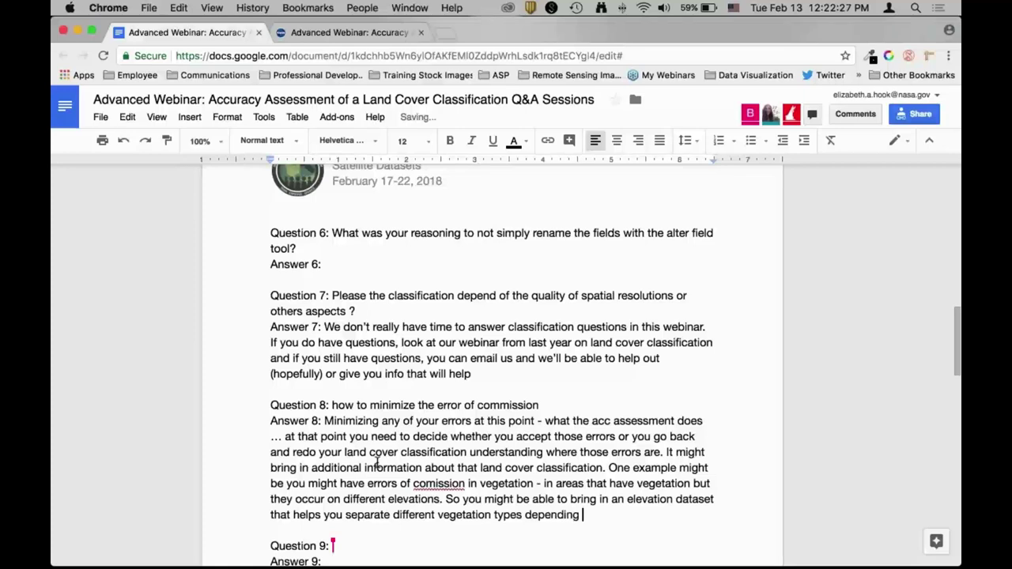
{"action": "type", "text": "on where it is on the e"}
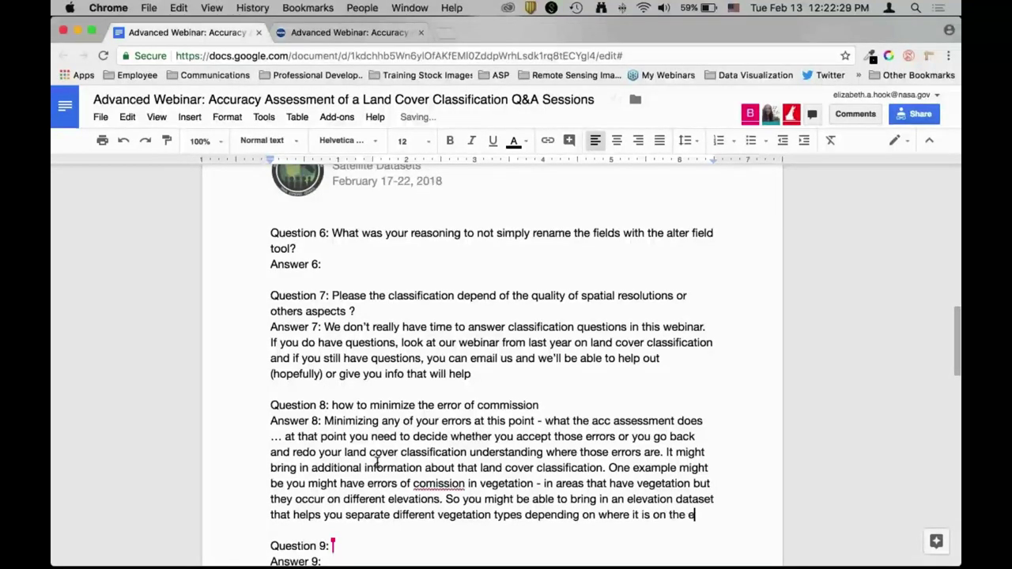
{"action": "type", "text": "levation spectrum. So"}
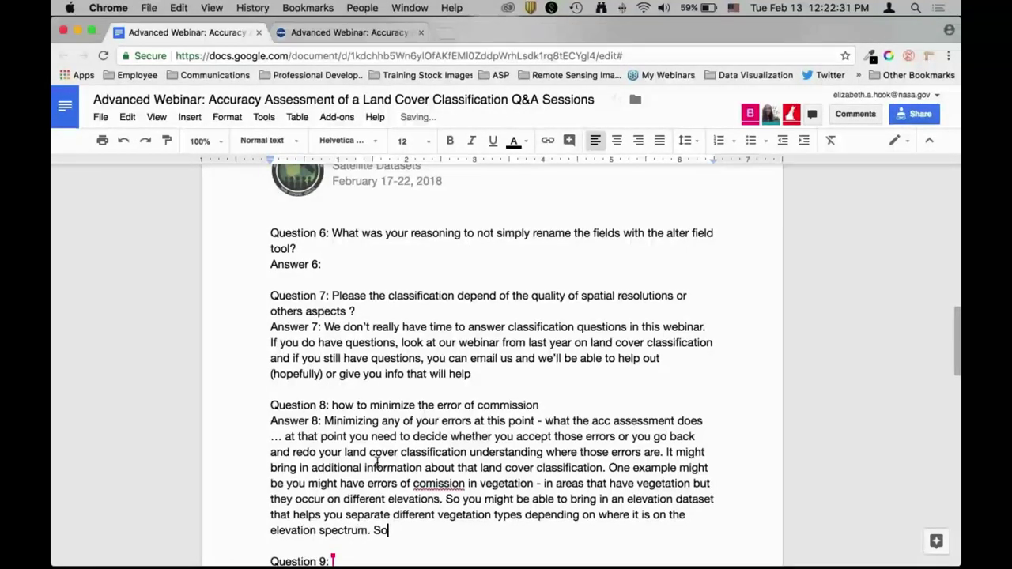
{"action": "type", "text": " there's instances where yo"}
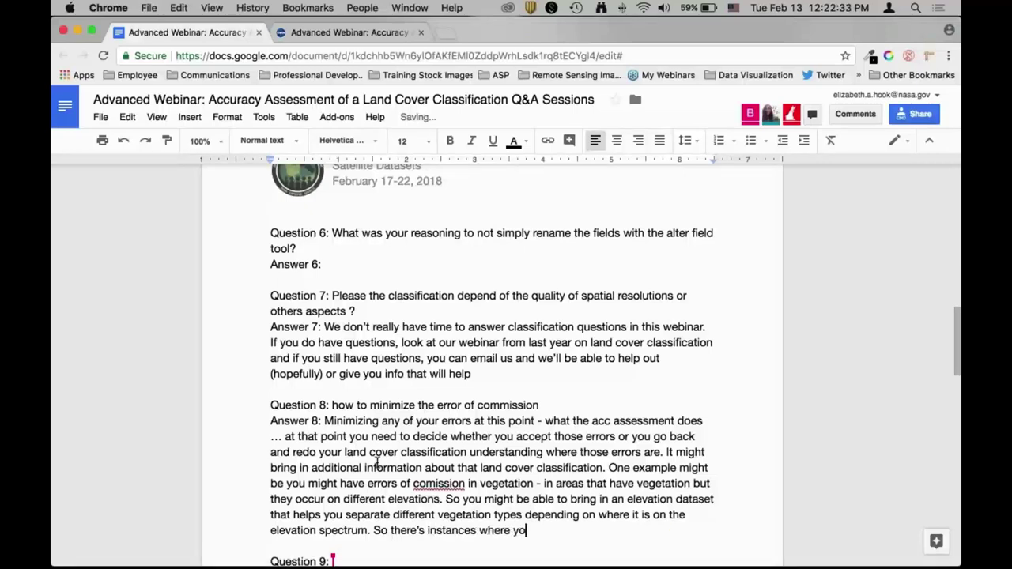
{"action": "type", "text": "u can go back and aftect your "}
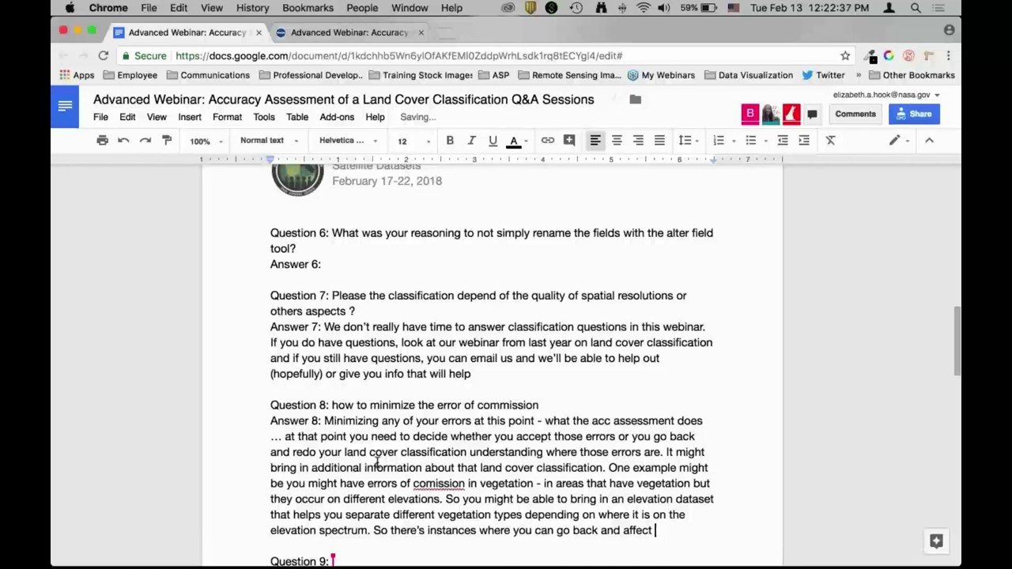
{"action": "type", "text": "classification b"}
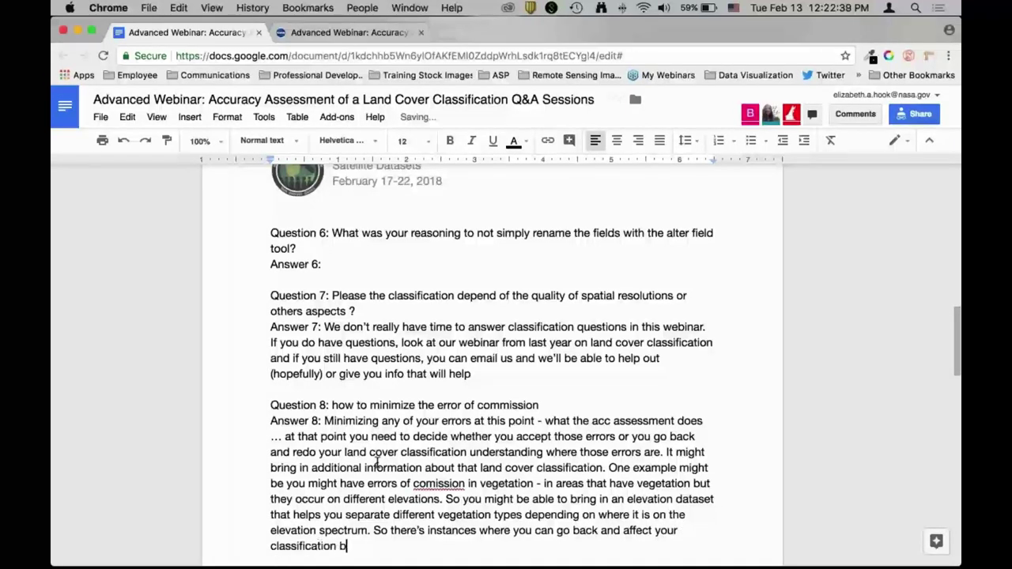
{"action": "type", "text": "ased on the resu"}
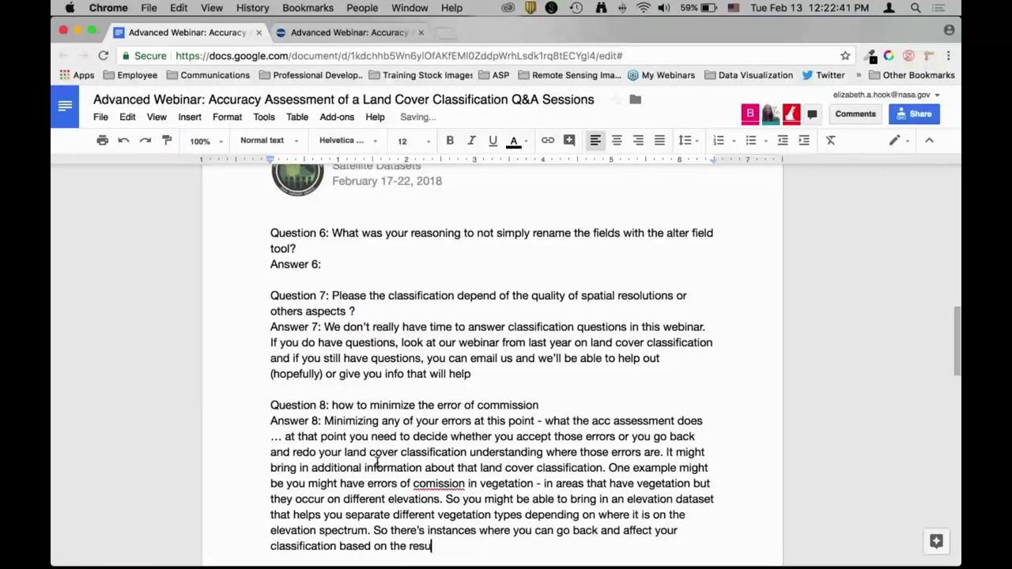
{"action": "type", "text": "lts of your caccuracy assessment."}
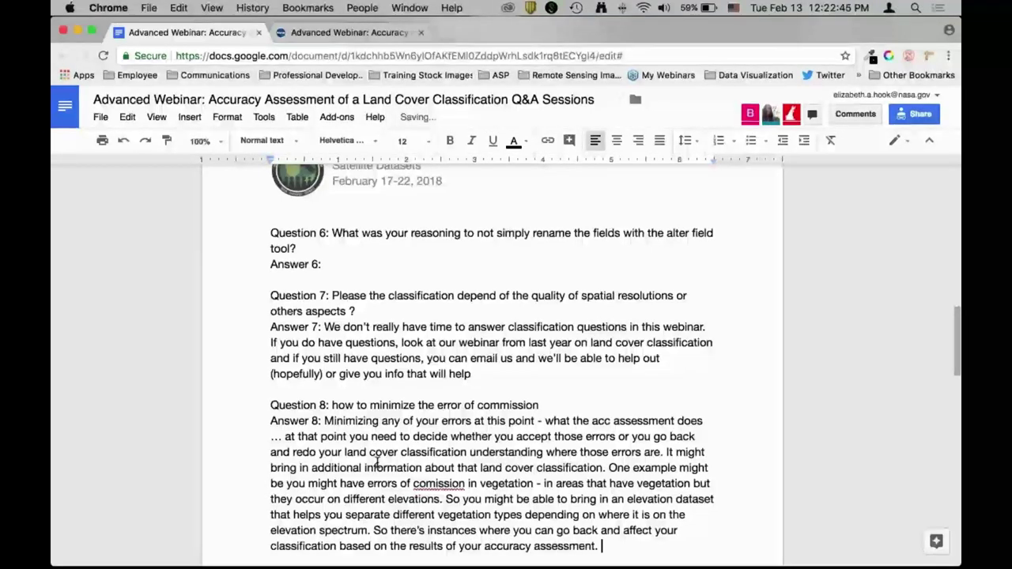
{"action": "left_click", "coordinate": [866, 381]}
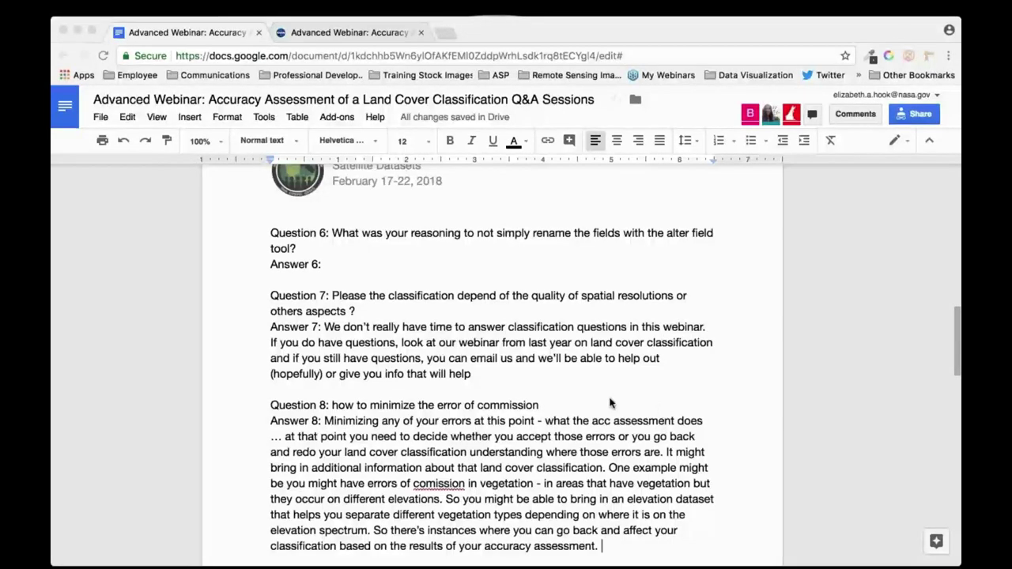
{"action": "scroll", "coordinate": [490, 356], "scroll_direction": "down", "scroll_amount": 2}
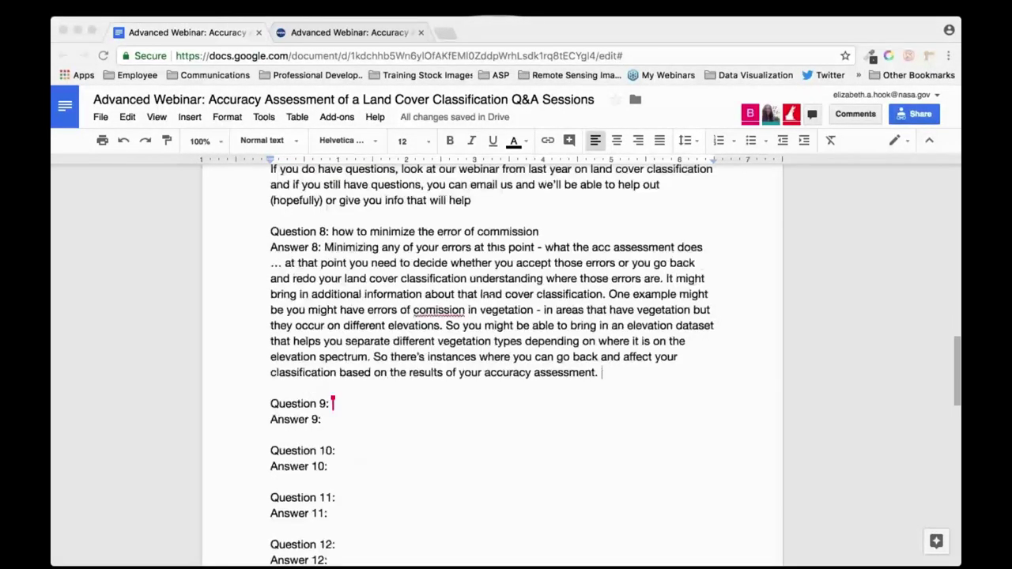
{"action": "scroll", "coordinate": [601, 388], "scroll_direction": "up", "scroll_amount": 15}
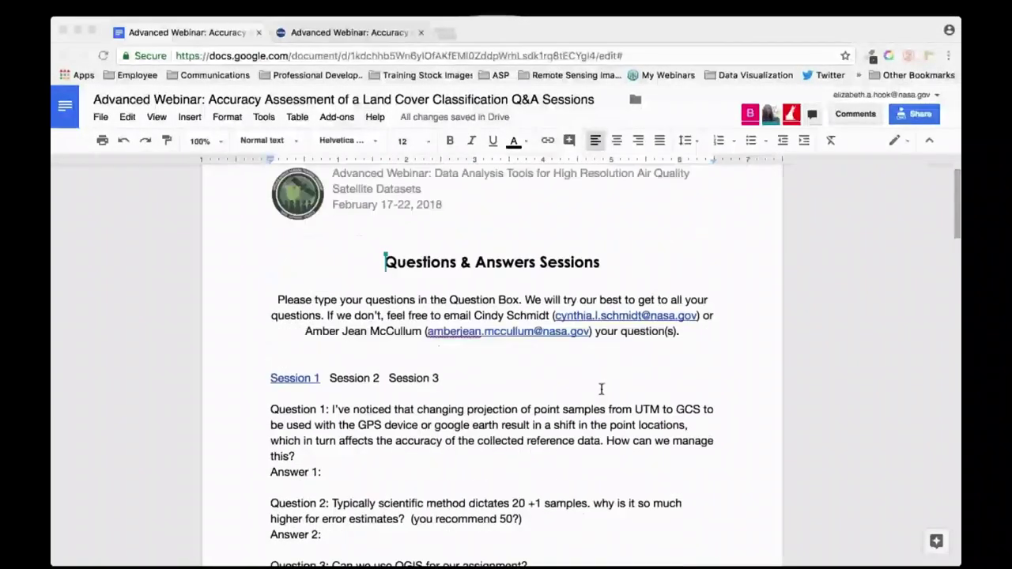
{"action": "scroll", "coordinate": [601, 389], "scroll_direction": "down", "scroll_amount": 1}
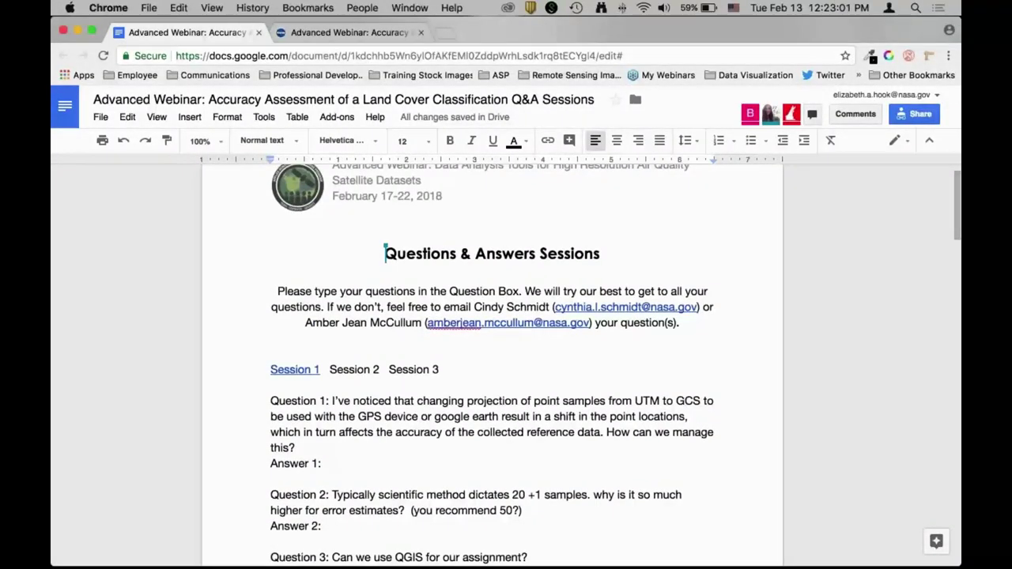
- Begin Answer 9 about good resources and using higher-resolution imagery such as Google Earth
{"action": "scroll", "coordinate": [481, 442], "scroll_direction": "down", "scroll_amount": 20}
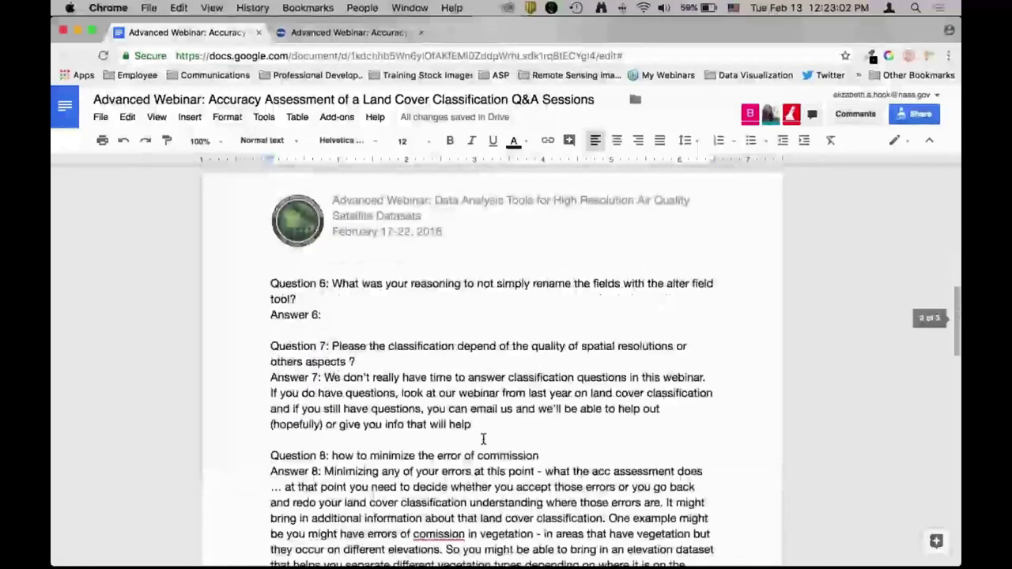
{"action": "left_click", "coordinate": [329, 313]}
{"action": "type", "text": "There are good res"}
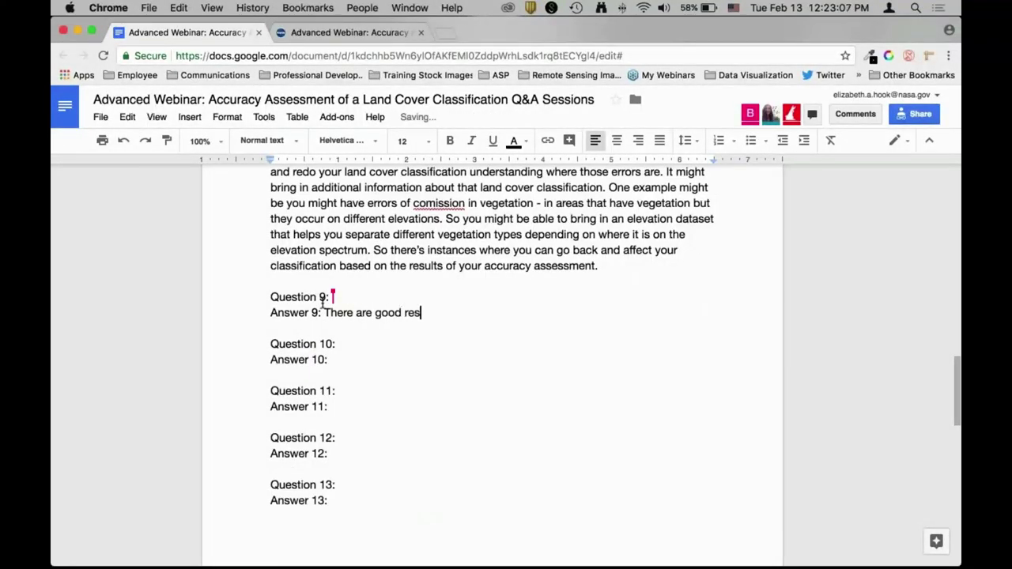
{"action": "type", "text": "ources out there on the "}
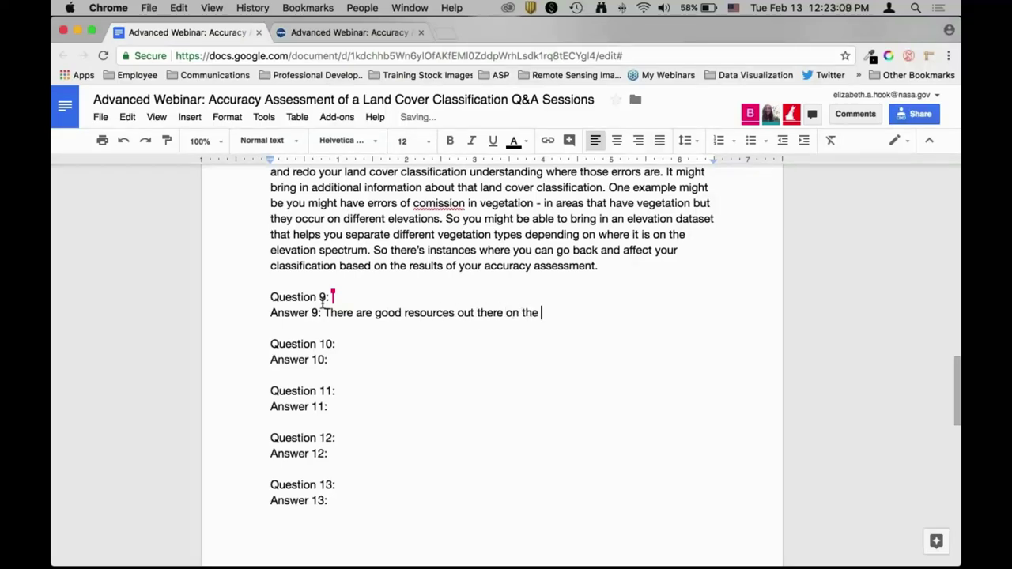
{"action": "type", "text": "best way to do that - any "}
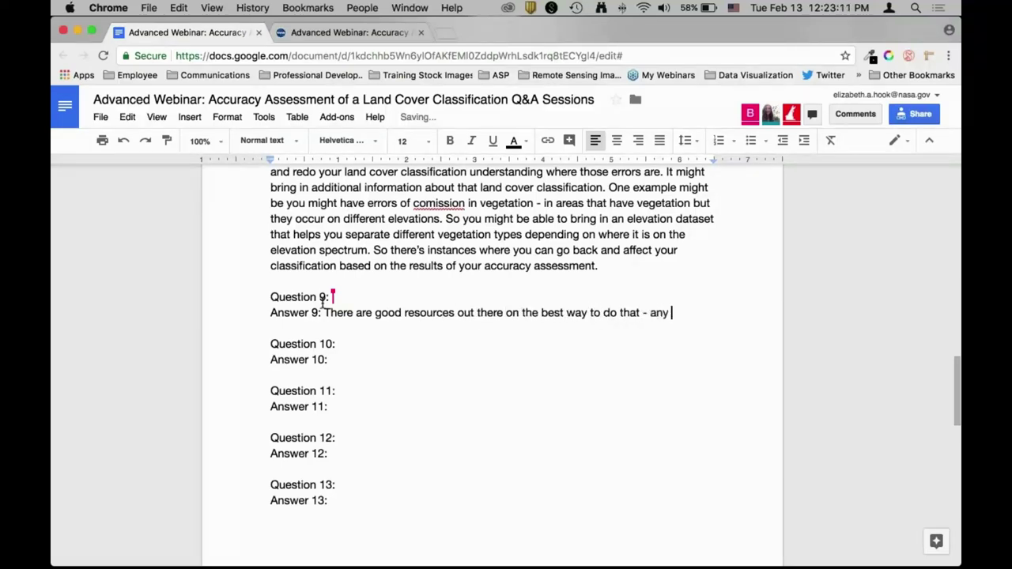
{"action": "type", "text": "kind of imagery is a higher spa"}
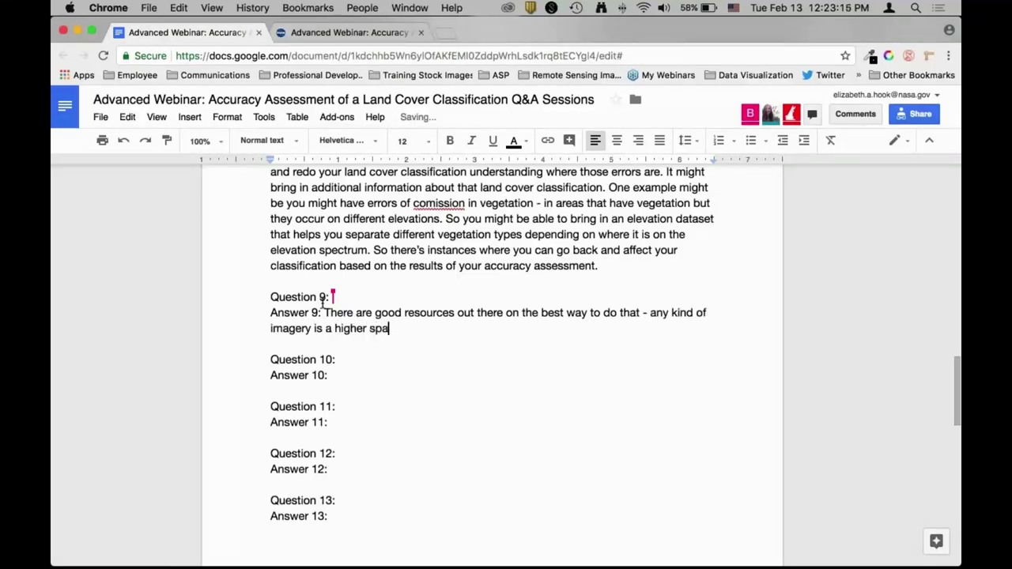
{"action": "type", "text": "tial resolution tha"}
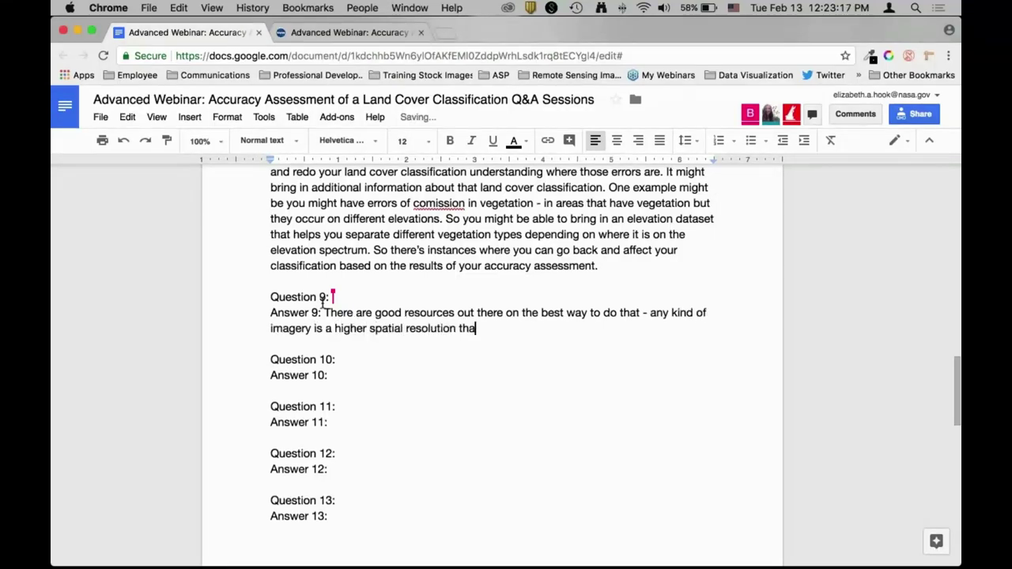
{"action": "type", "text": "n the land cover classif"}
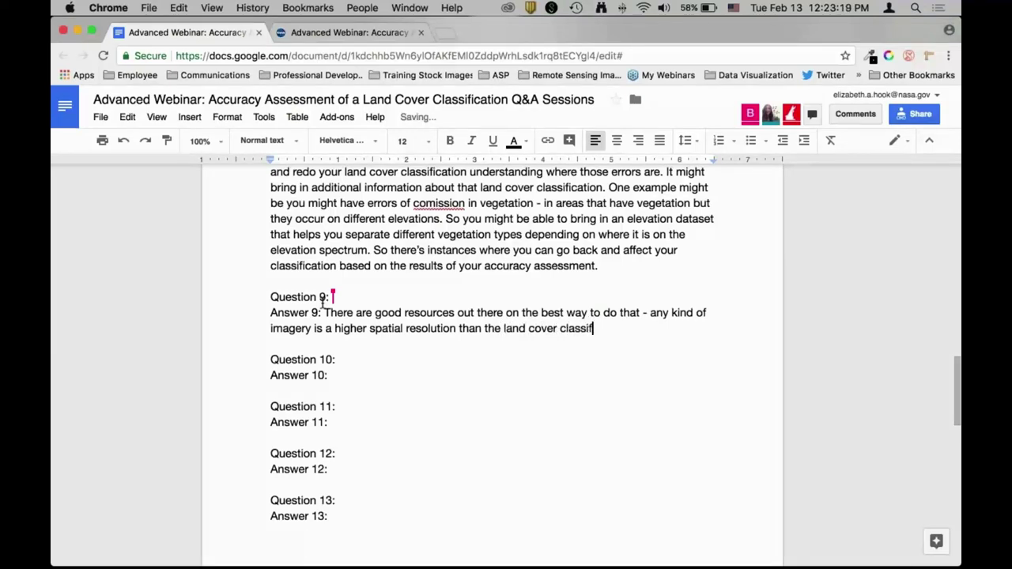
{"action": "type", "text": "ication will give you bet"}
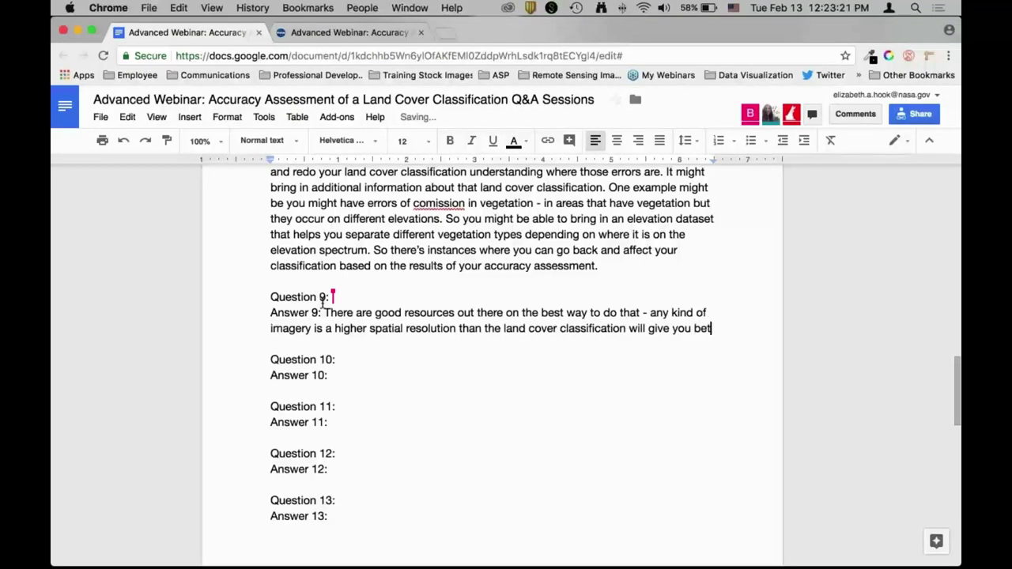
{"action": "type", "text": "ter info tha n having no info at all. We'll g"}
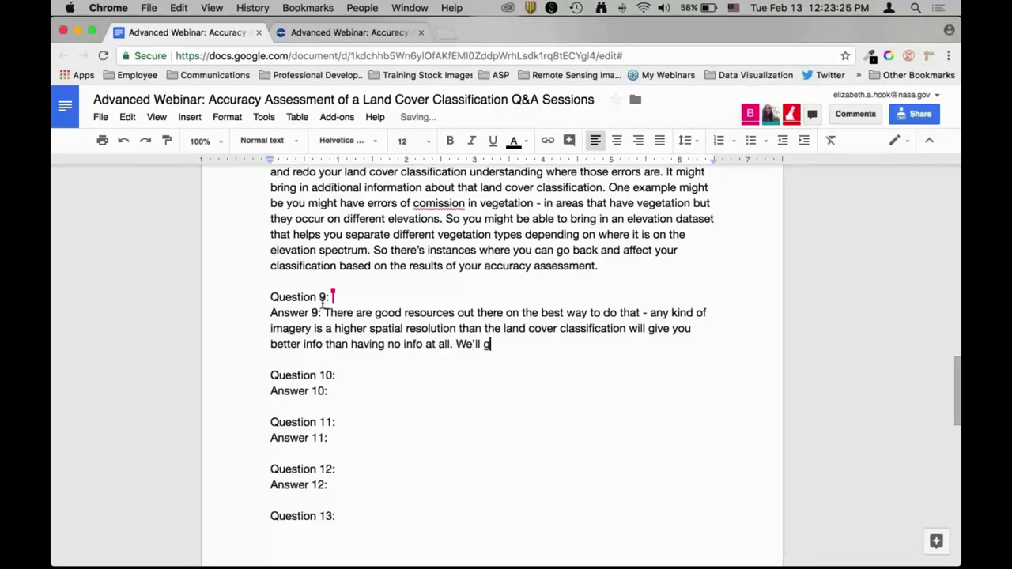
{"action": "type", "text": "et you info on best wa"}
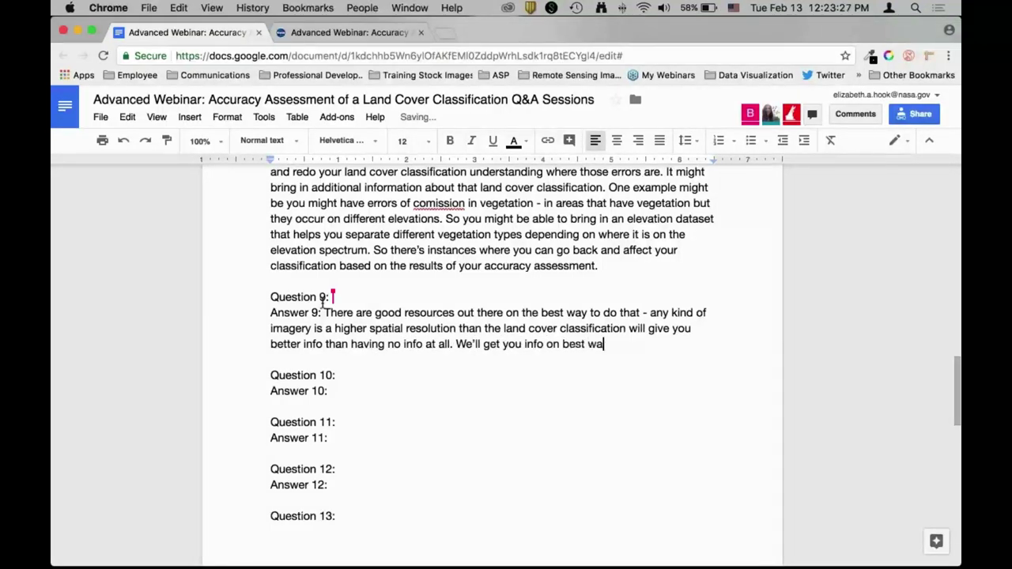
{"action": "type", "text": "y to use Google Earth imagery."}
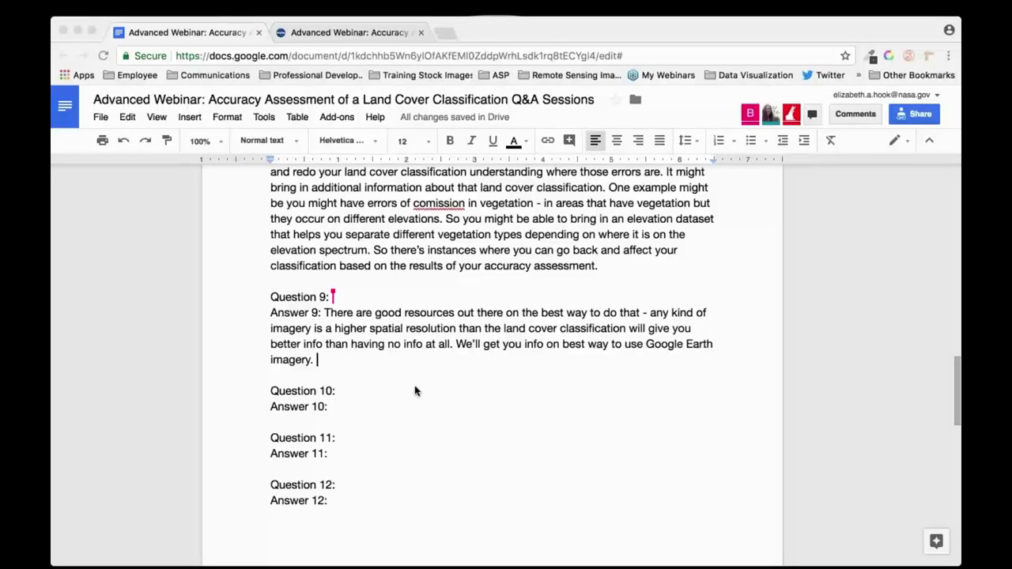
- Jump back to the top of the document and scroll to Session 1's Question 2
{"action": "scroll", "coordinate": [391, 372], "scroll_direction": "up", "scroll_amount": 1}
{"action": "scroll", "coordinate": [391, 373], "scroll_direction": "up", "scroll_amount": 1}
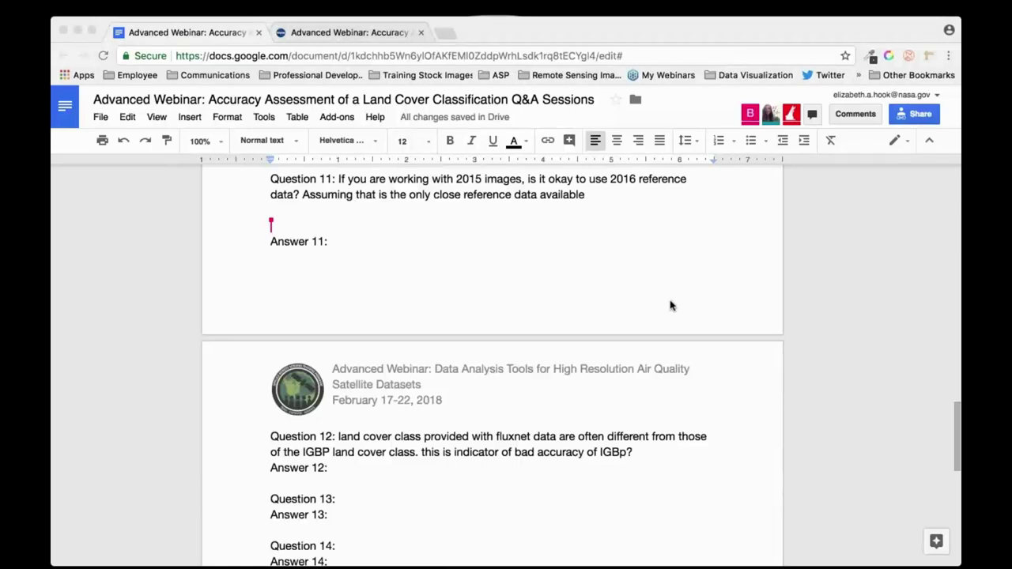
{"action": "scroll", "coordinate": [672, 304], "scroll_direction": "up", "scroll_amount": 1}
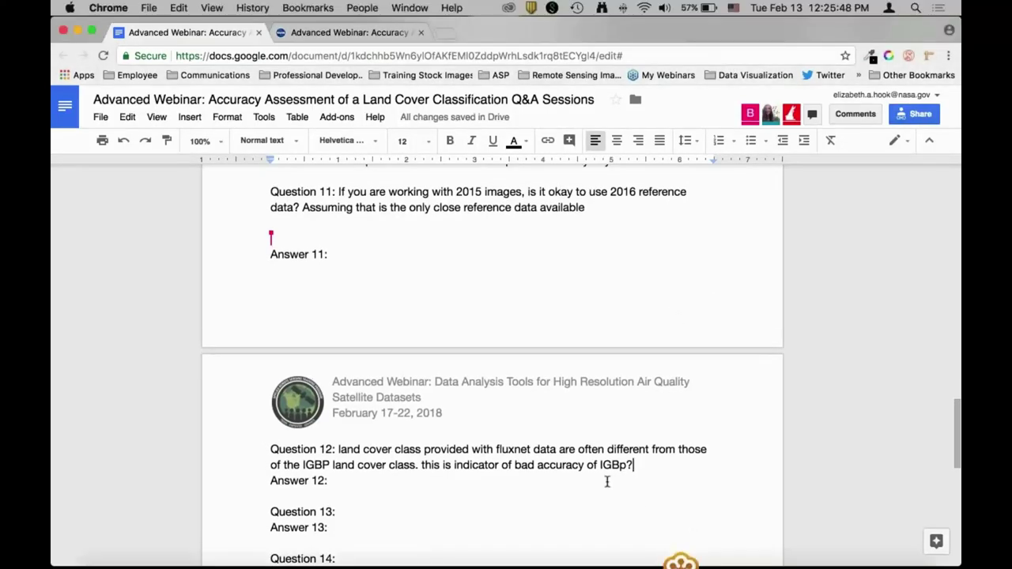
{"action": "key", "text": "Down"}
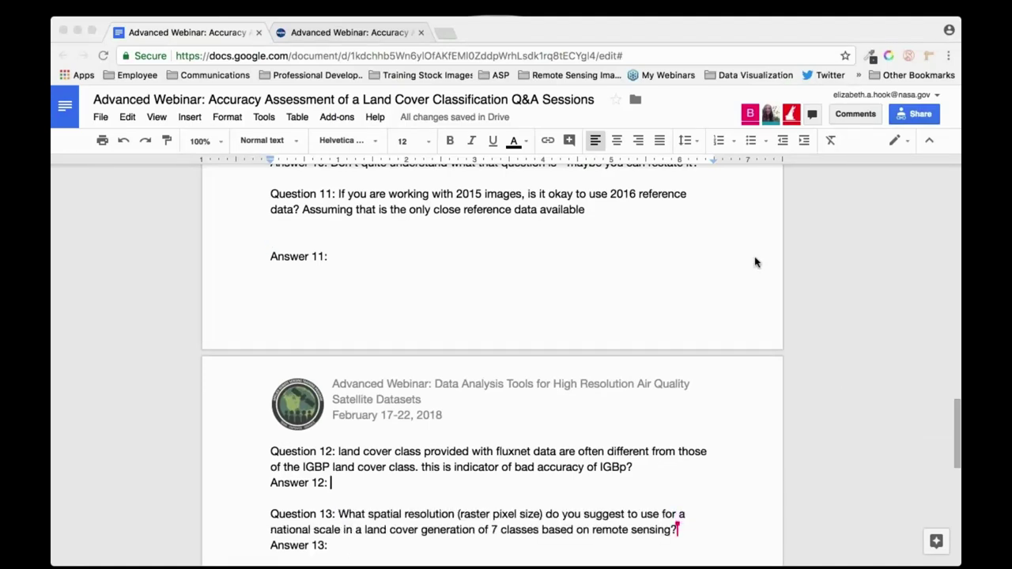
{"action": "key", "text": "super+Up"}
{"action": "scroll", "coordinate": [406, 441], "scroll_direction": "down", "scroll_amount": 3}
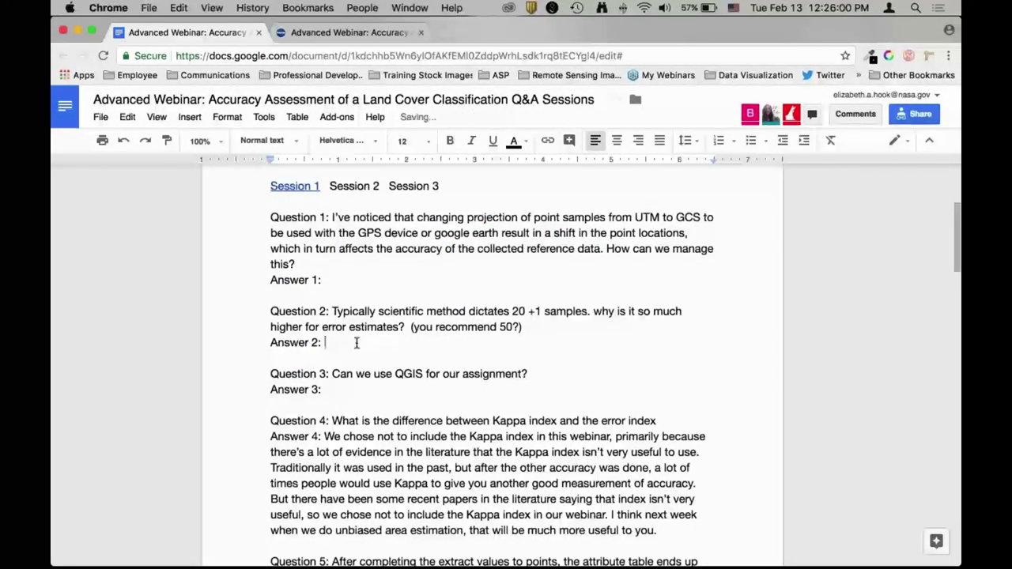
- Write Answer 2: sample counts depend on classes; use stratified random sampling, at least 50 per class
{"action": "type", "text": "Not"}
{"action": "key", "text": "BackSpace"}
{"action": "key", "text": "BackSpace"}
{"action": "key", "text": "BackSpace"}
{"action": "type", "text": "Don't quite under"}
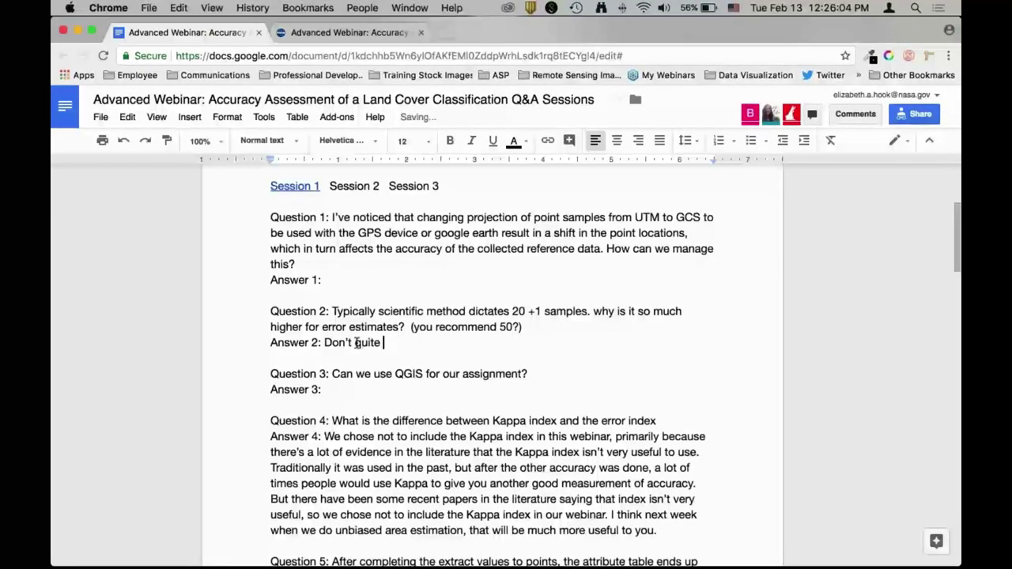
{"action": "type", "text": "stand where the sci me"}
{"action": "key", "text": "BackSpace"}
{"action": "key", "text": "BackSpace"}
{"action": "type", "text": "sci method dictates that - getting"}
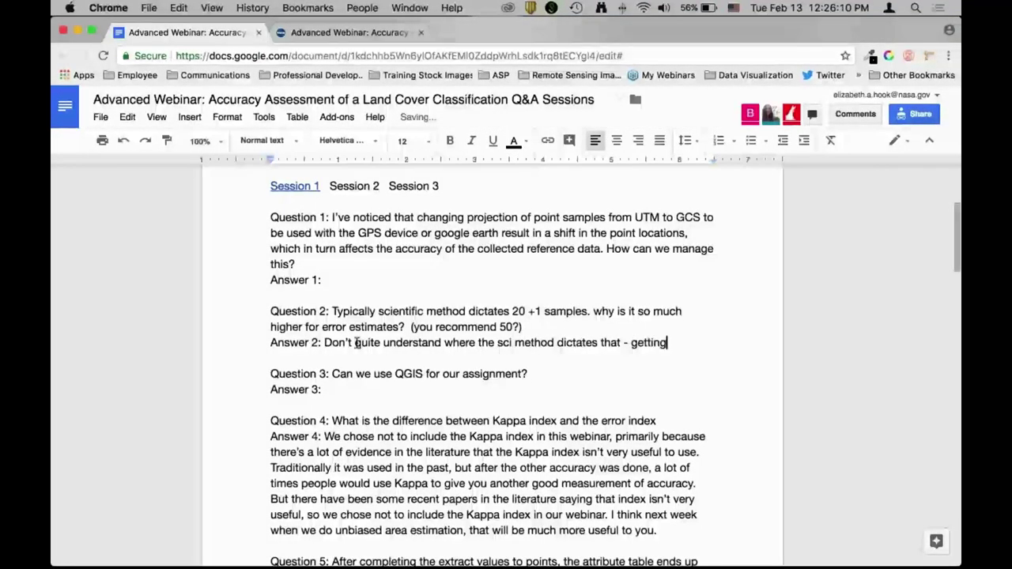
{"action": "type", "text": " sampels for doing acc "}
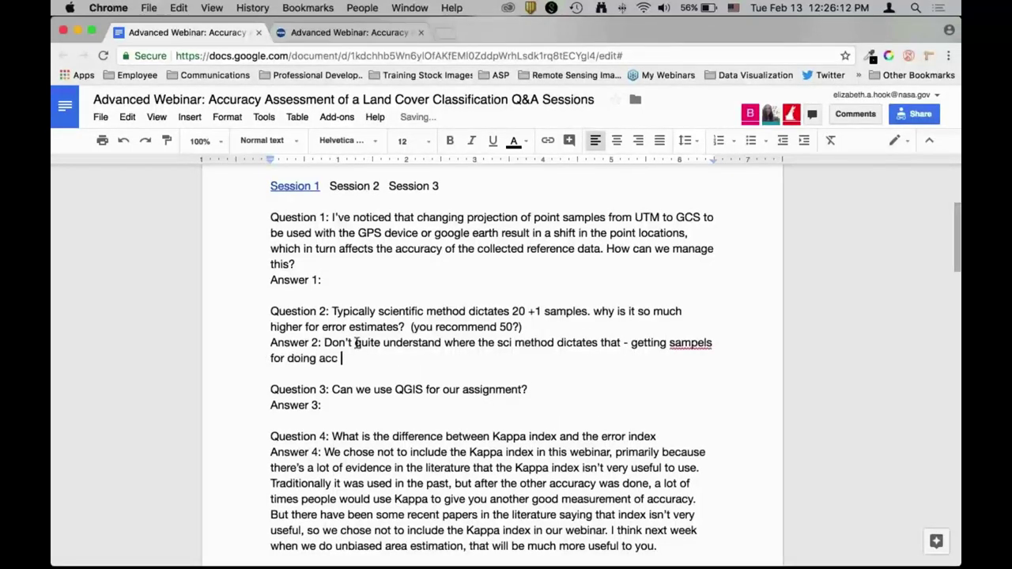
{"action": "type", "text": "assessment is dependent on # of classes a"}
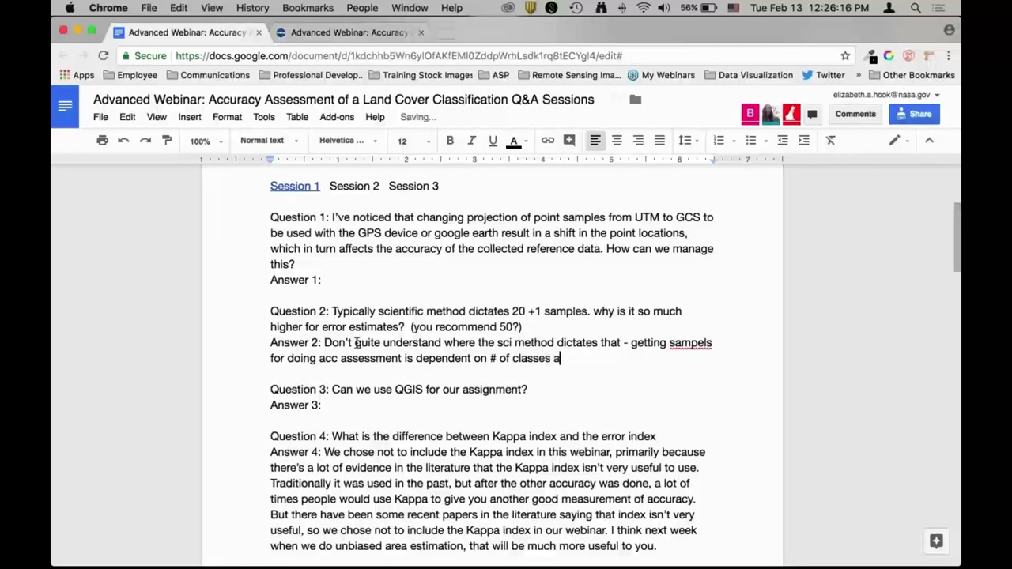
{"action": "key", "text": "BackSpace"}
{"action": "type", "text": "you have and und"}
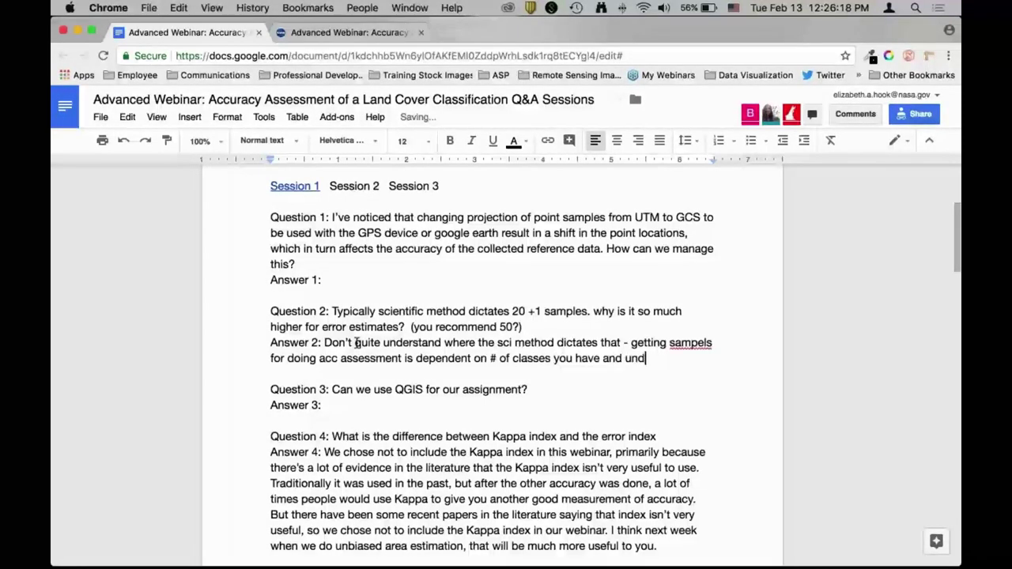
{"action": "type", "text": "erstanding the statistics "}
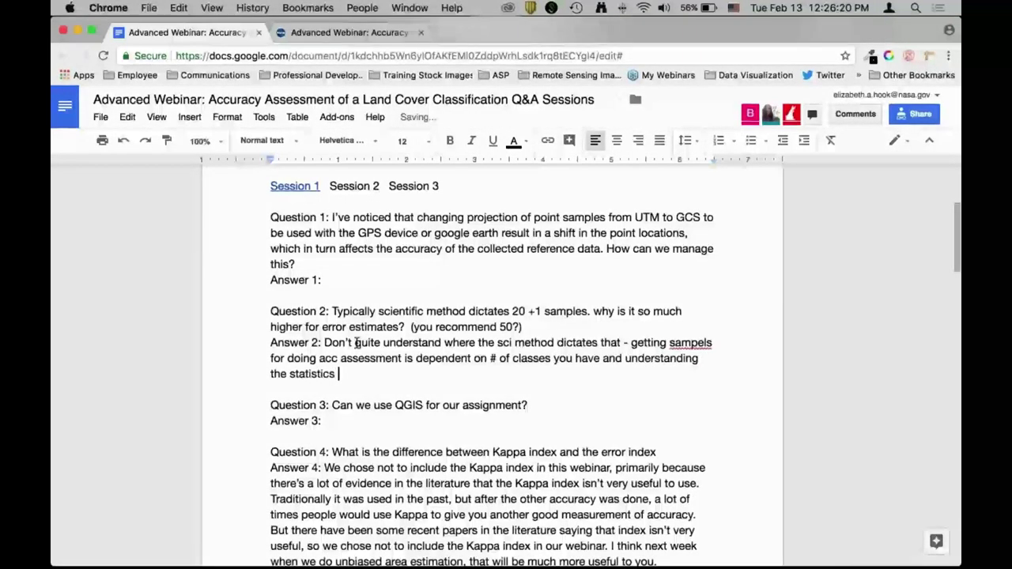
{"action": "type", "text": "that go into creating a stratifie"}
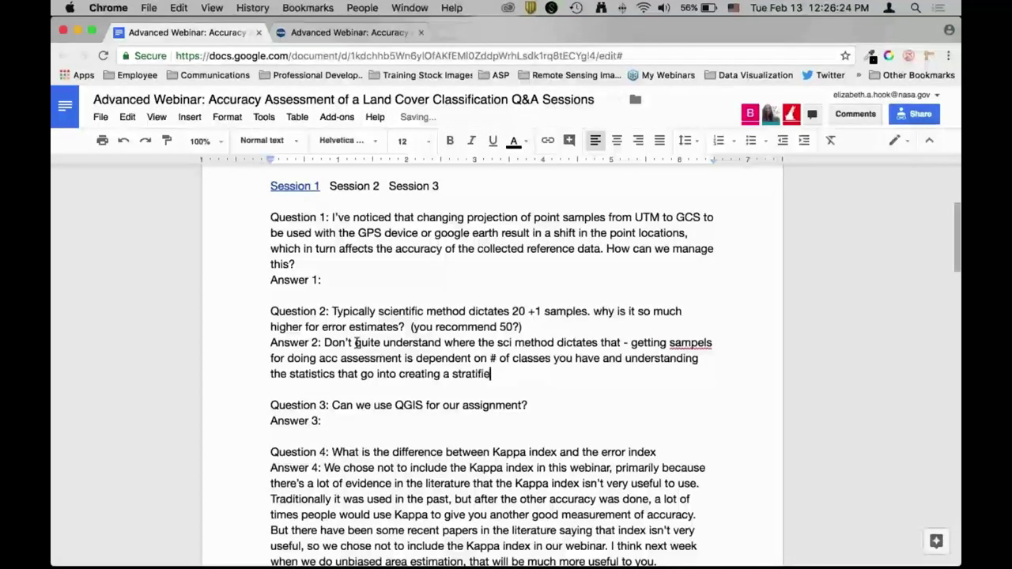
{"action": "type", "text": "d random sample. Gener"}
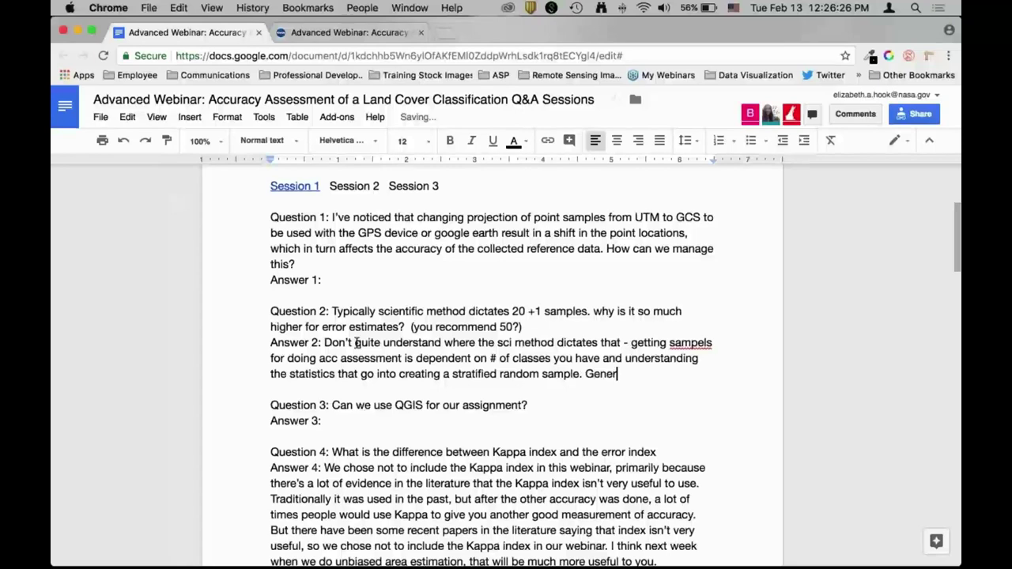
{"action": "type", "text": "ally, the recommendat"}
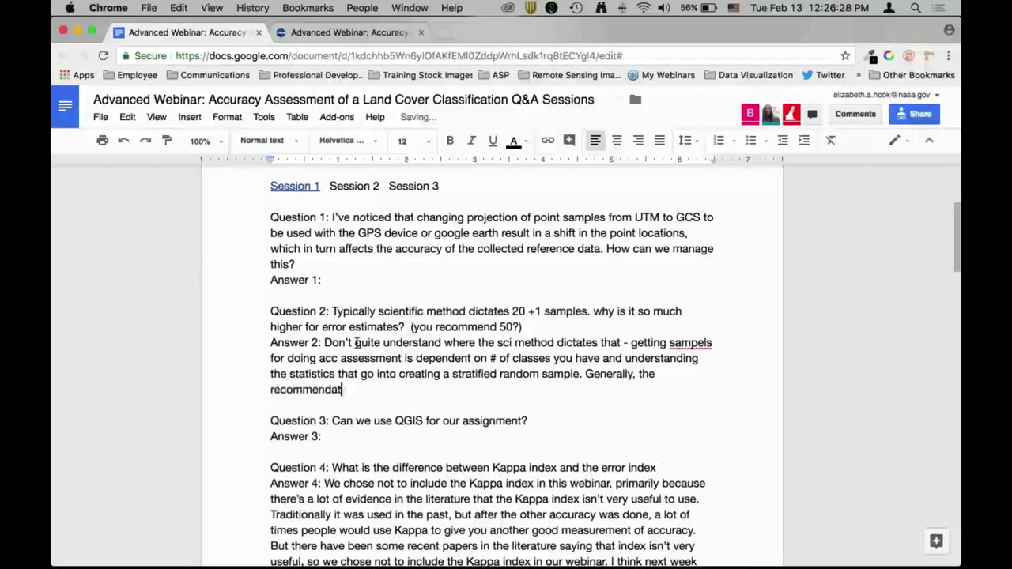
{"action": "type", "text": "ion is have at least 50 per class."}
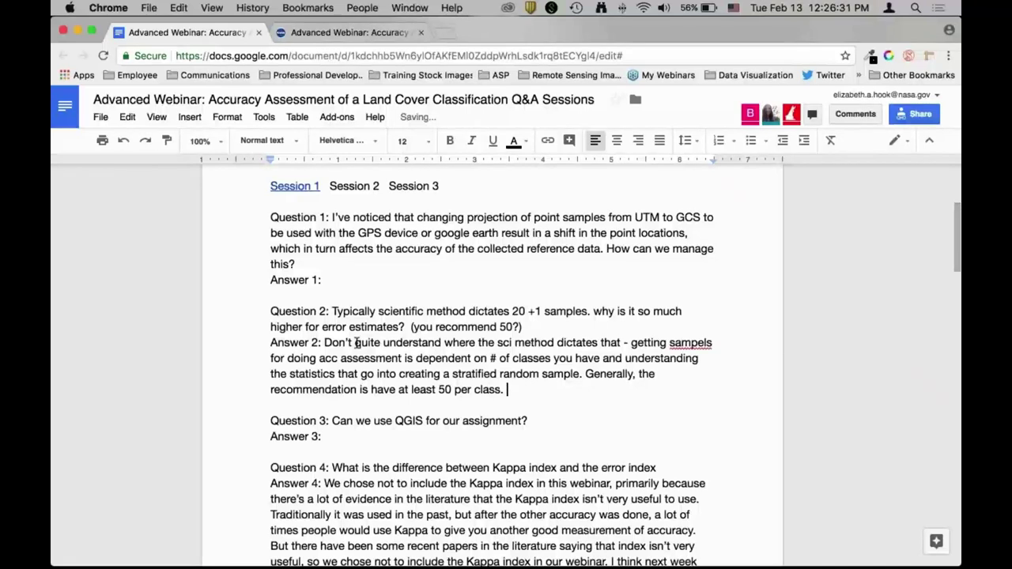
- Correct the misspelling 'sampels' to 'samples' from the spelling suggestions
{"action": "right_click", "coordinate": [695, 343]}
{"action": "left_click", "coordinate": [783, 230]}
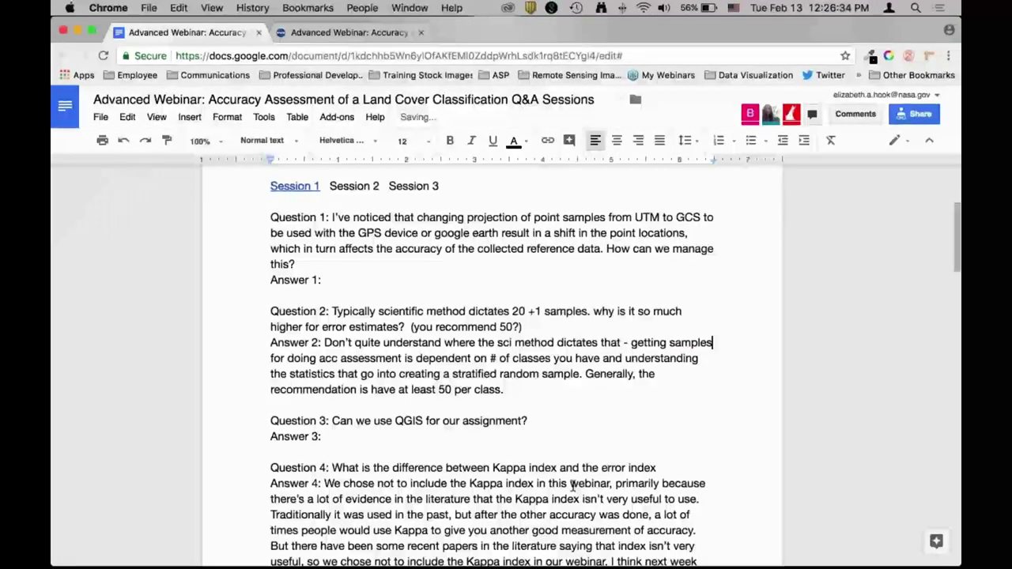
{"action": "left_click", "coordinate": [419, 433]}
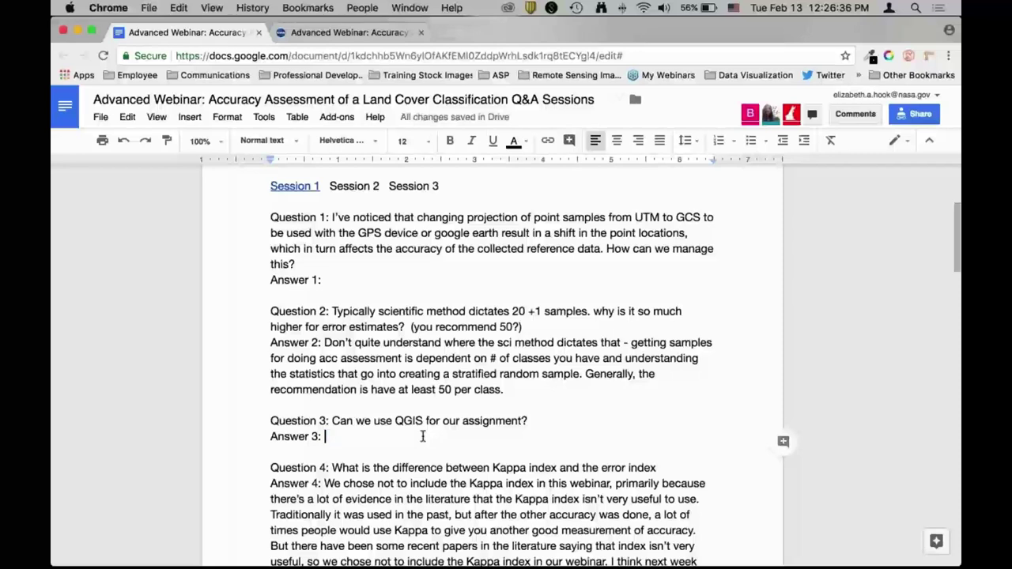
- Write Answer 3 encouraging QGIS, noting Arc was easier, and inviting people to share their process
{"action": "type", "text": "We have great i"}
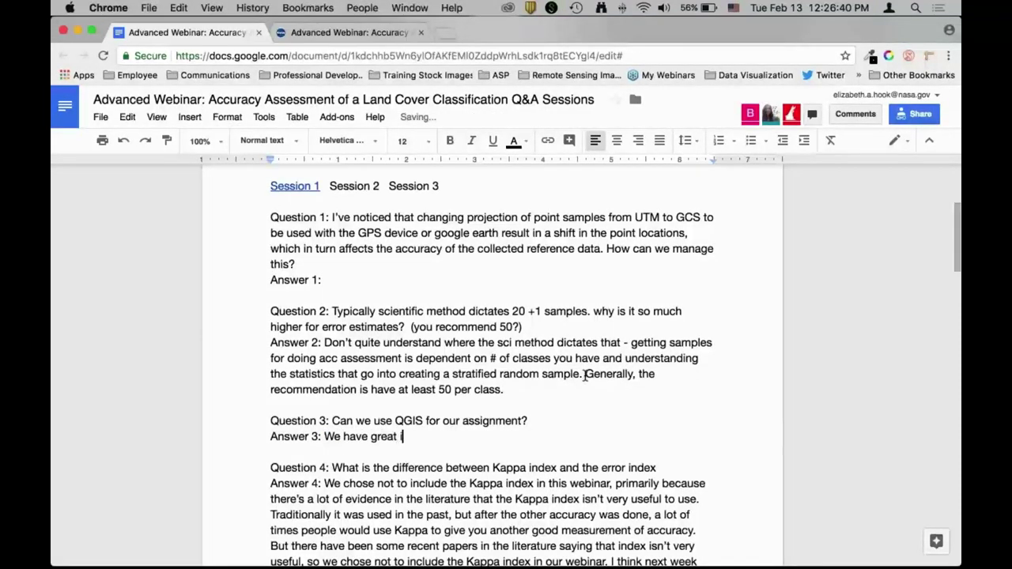
{"action": "key", "text": "BackSpace"}
{"action": "type", "text": "advice coming in, and we highly "}
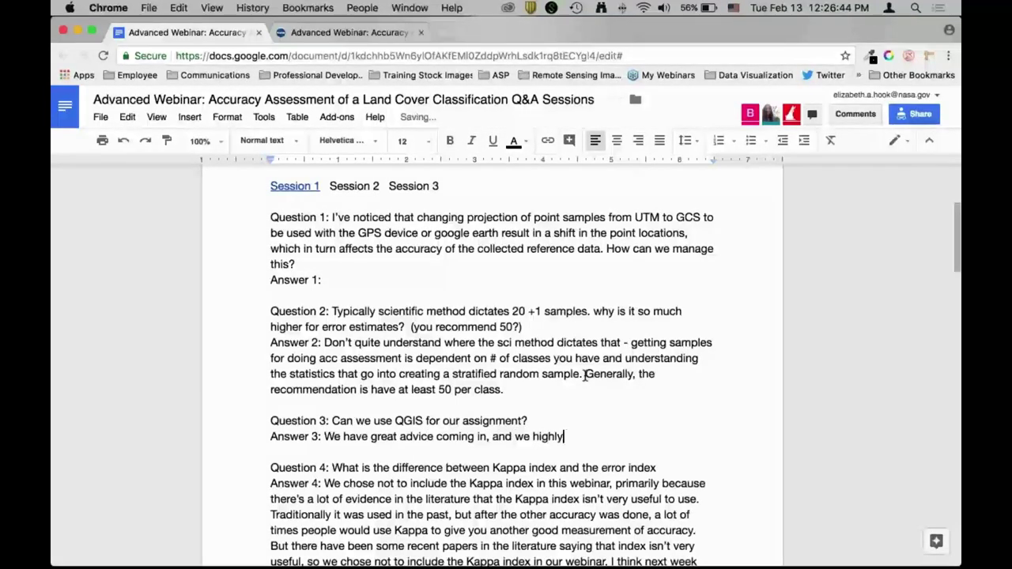
{"action": "type", "text": "encouraging "}
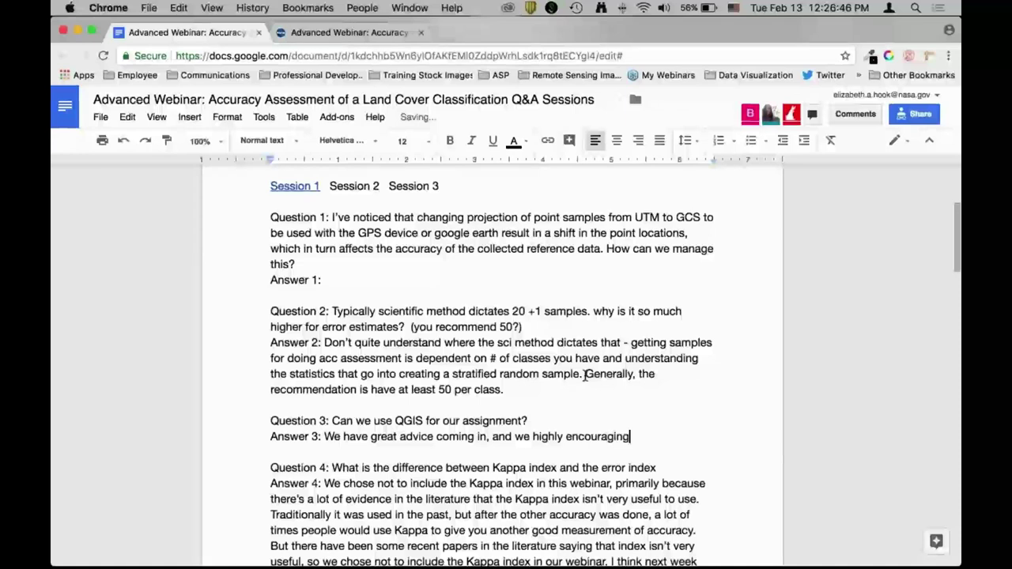
{"action": "type", "text": "using QGIS - we chose A"}
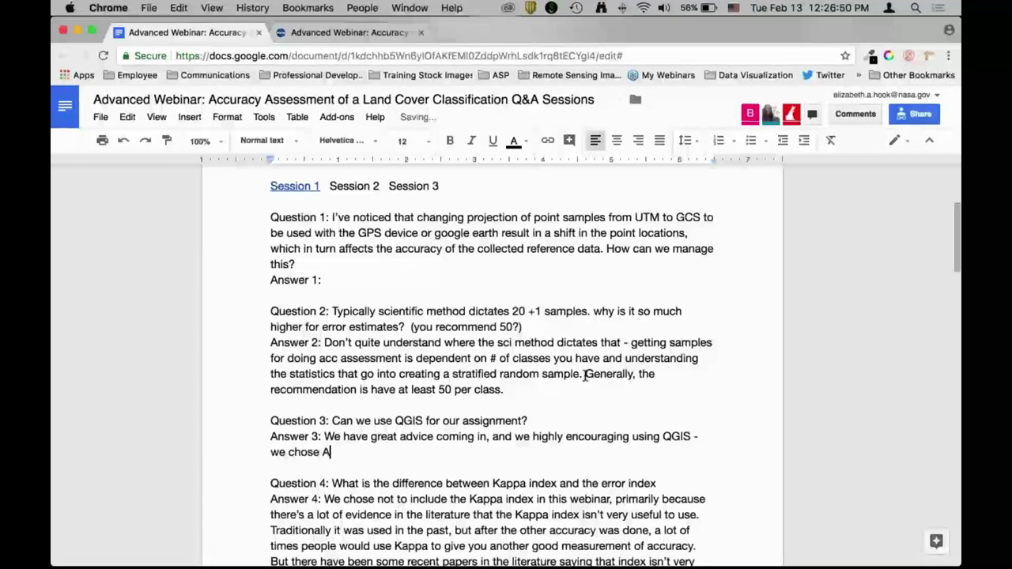
{"action": "type", "text": "rc because it was"}
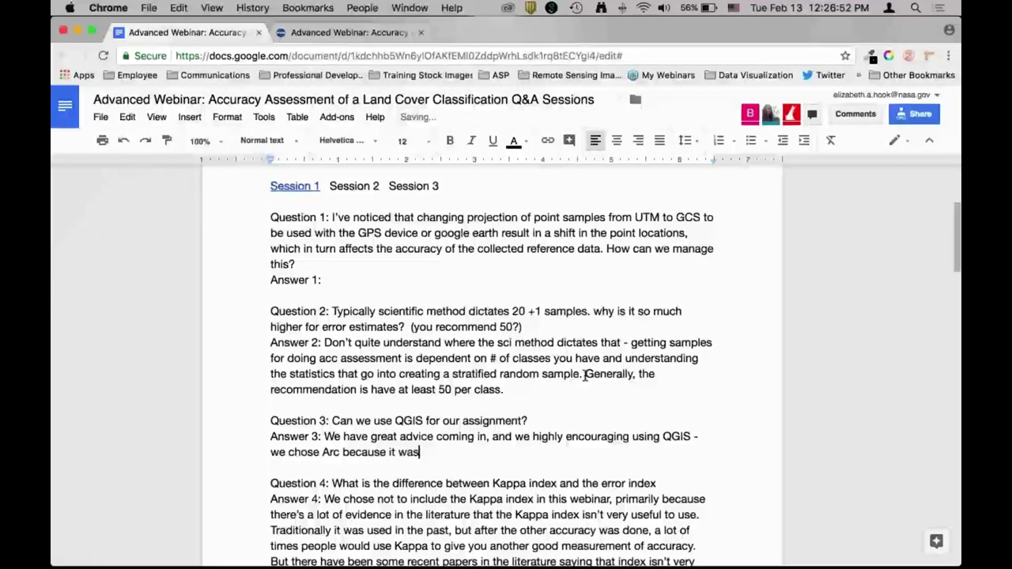
{"action": "type", "text": " a little easire"}
{"action": "key", "text": "BackSpace"}
{"action": "key", "text": "BackSpace"}
{"action": "type", "text": "er "}
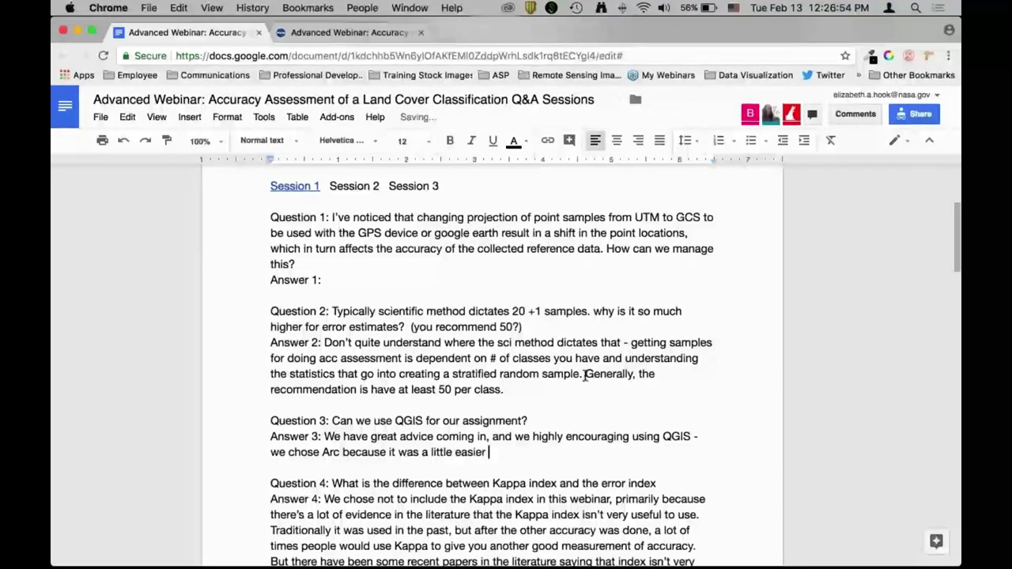
{"action": "type", "text": "to put together the webinar. If repeating, we"}
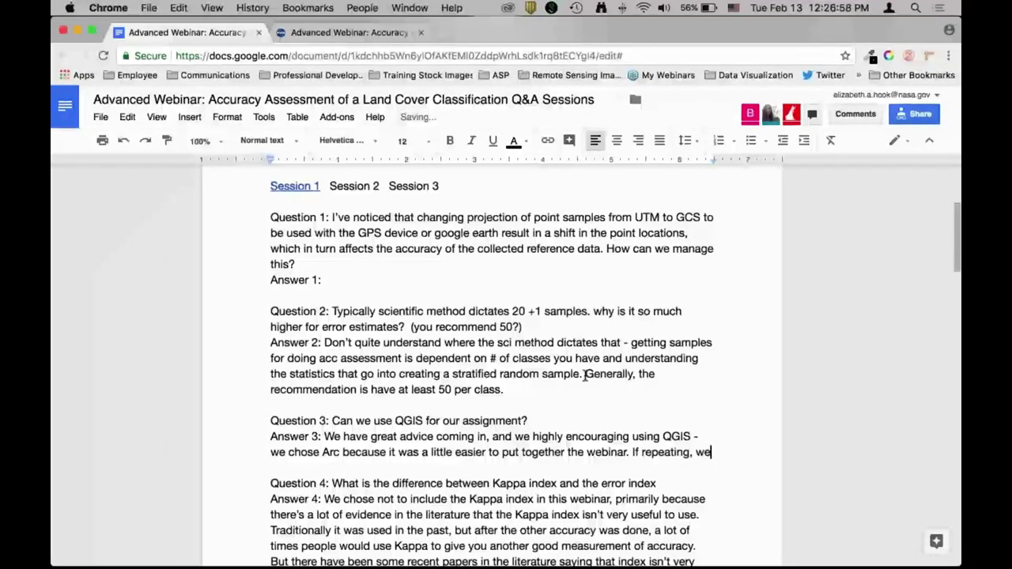
{"action": "type", "text": "'d like to use "}
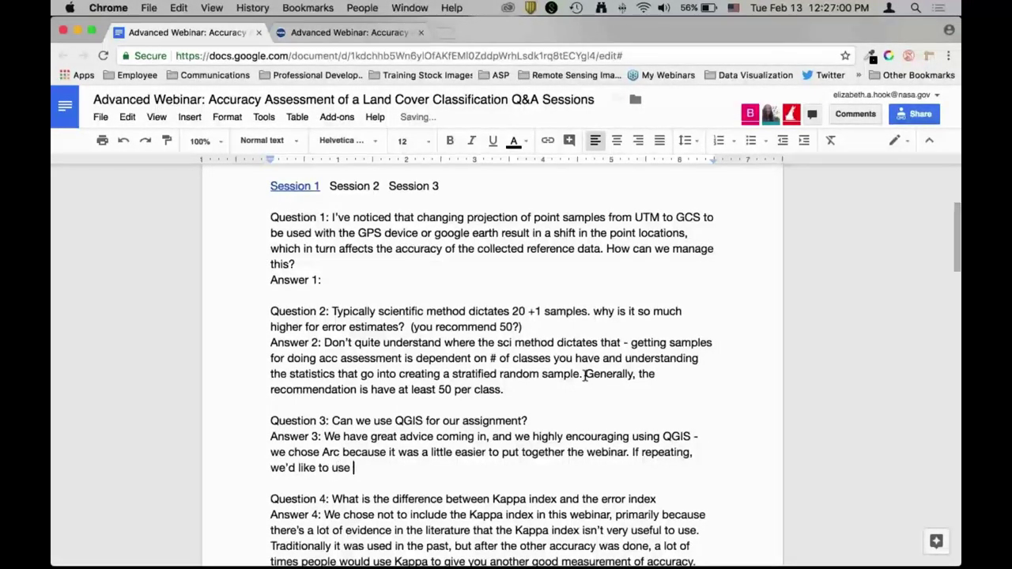
{"action": "type", "text": "QGIS, so any advice people are givin"}
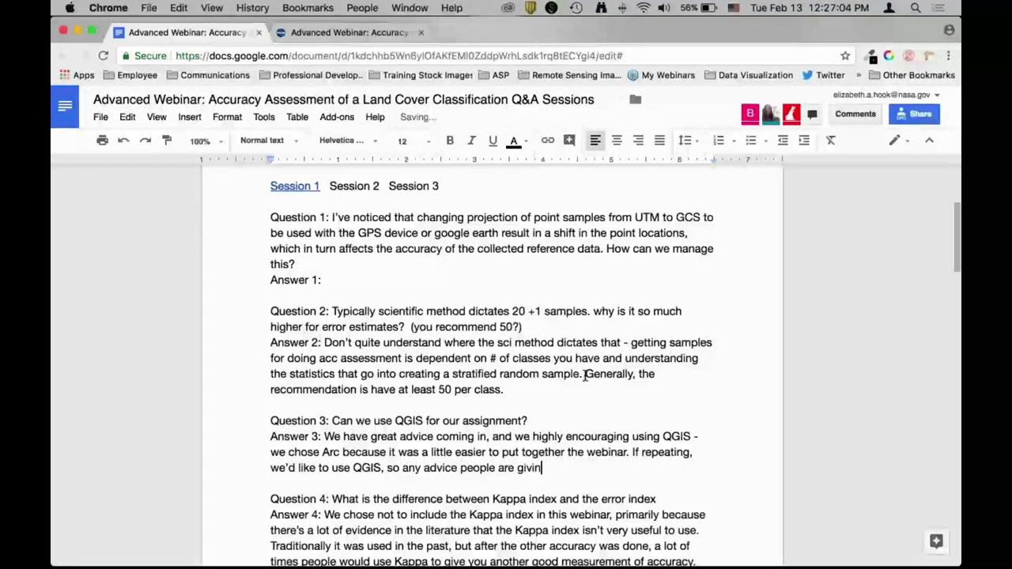
{"action": "type", "text": "g online - if you're interested i"}
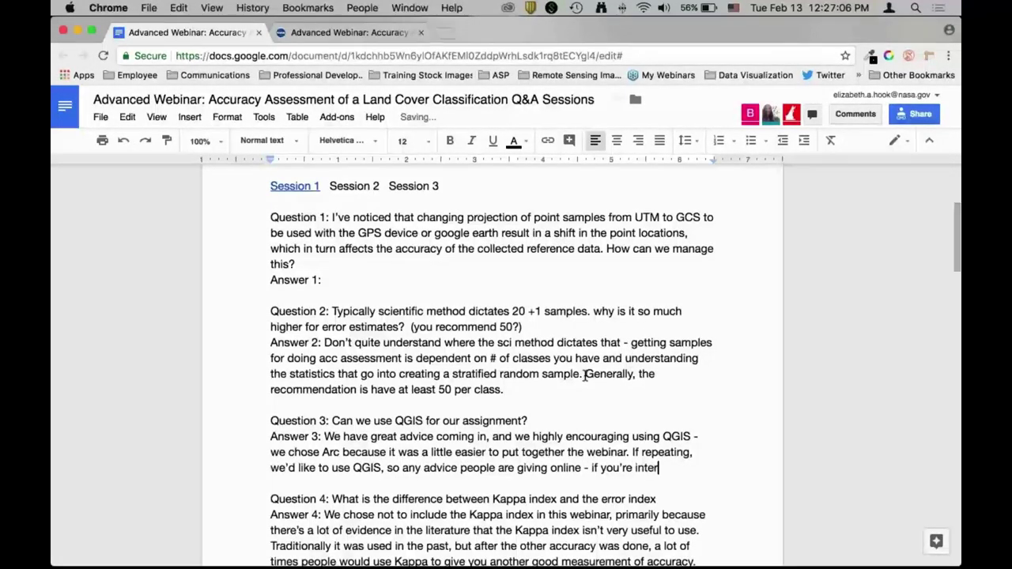
{"action": "type", "text": "n using QGIS you "}
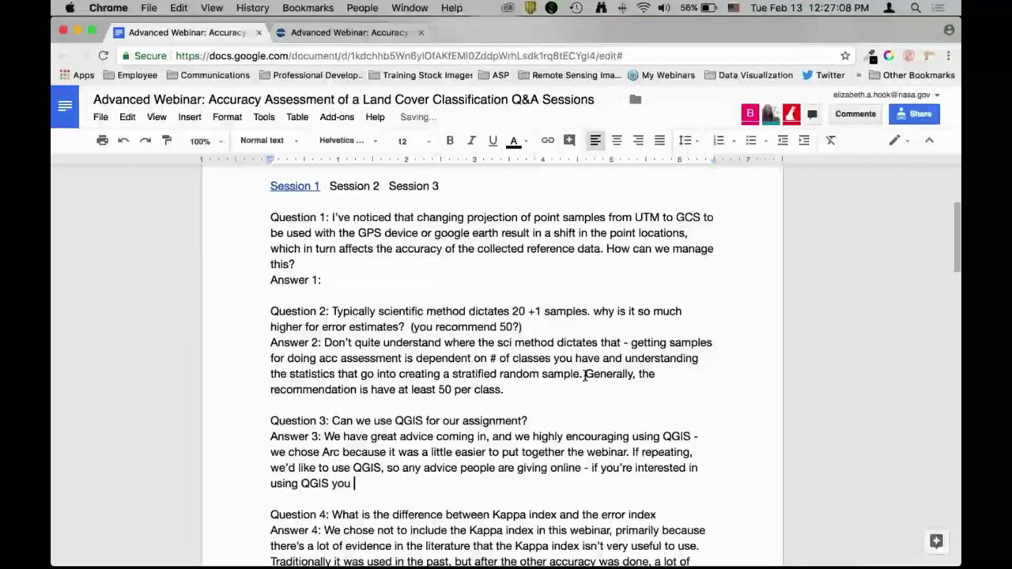
{"action": "type", "text": "should go for i"}
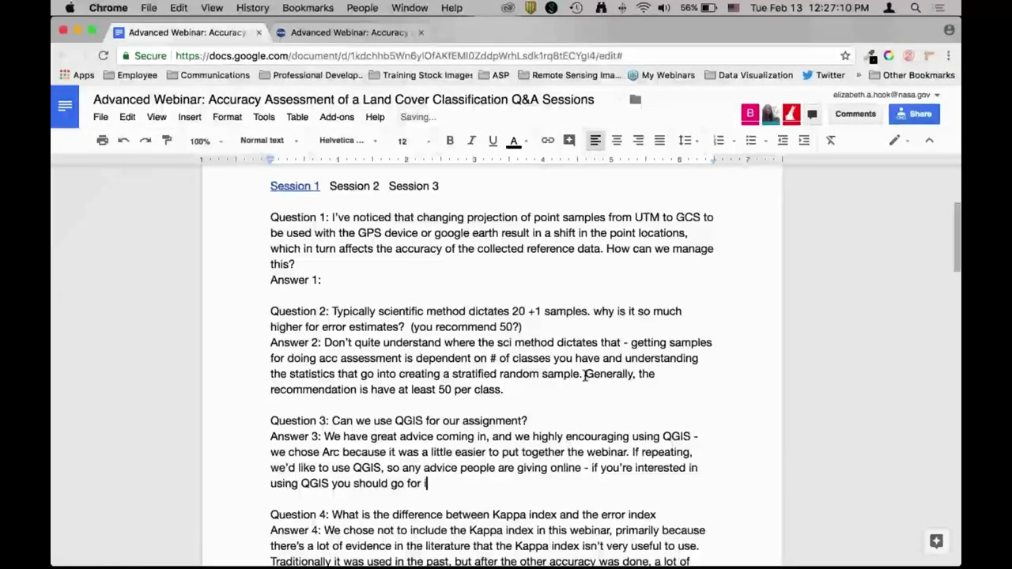
{"action": "type", "text": "t! And maybe send us "}
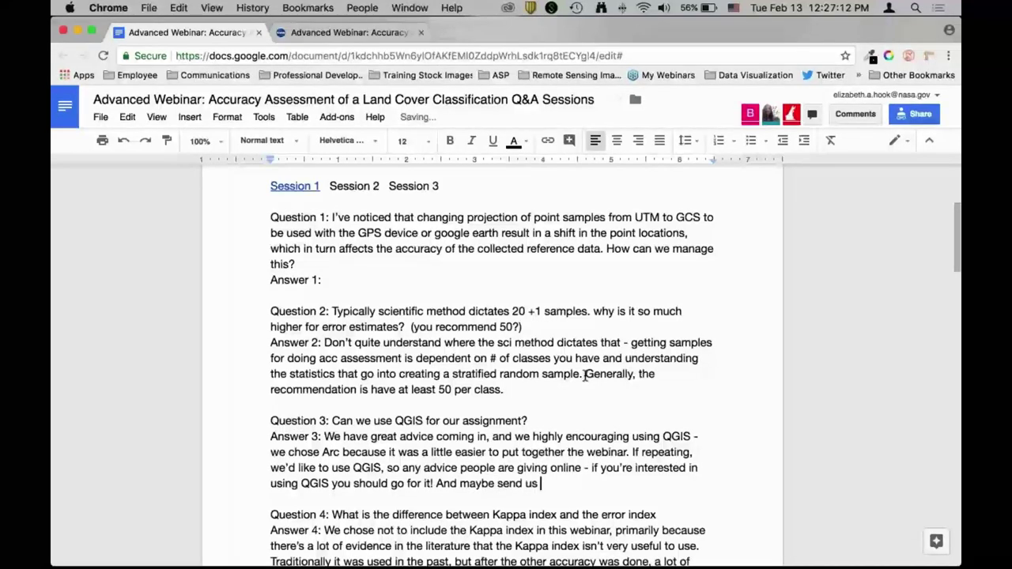
{"action": "type", "text": "the process you used to get there and some of t"}
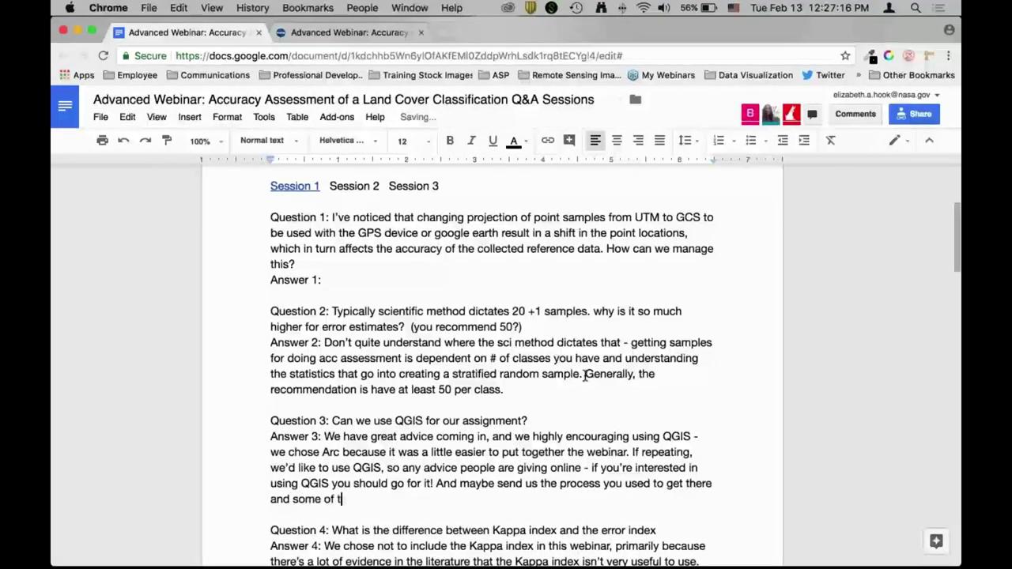
{"action": "type", "text": "he issues you've run into"}
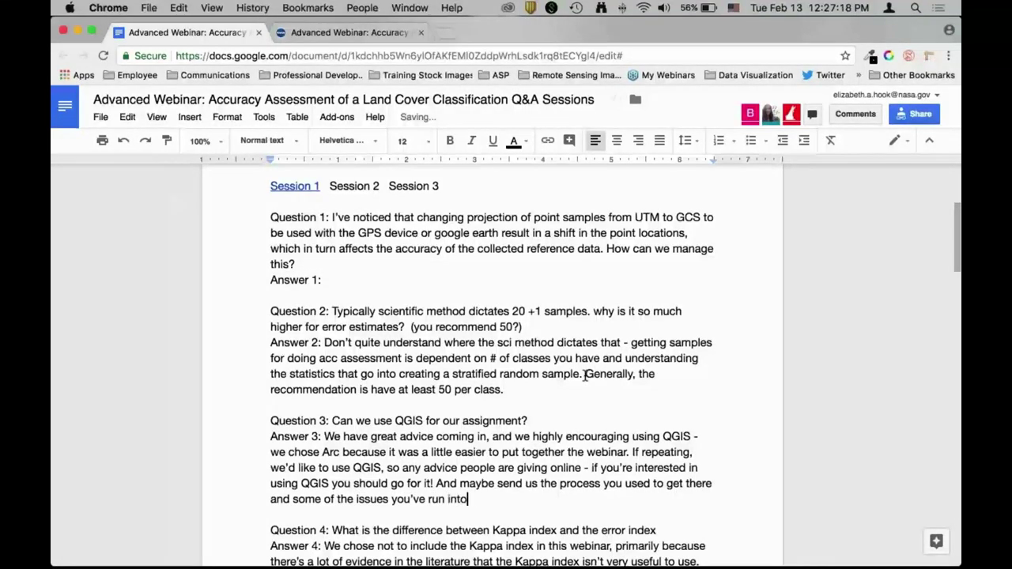
{"action": "type", "text": "."}
{"action": "scroll", "coordinate": [586, 376], "scroll_direction": "down", "scroll_amount": 10}
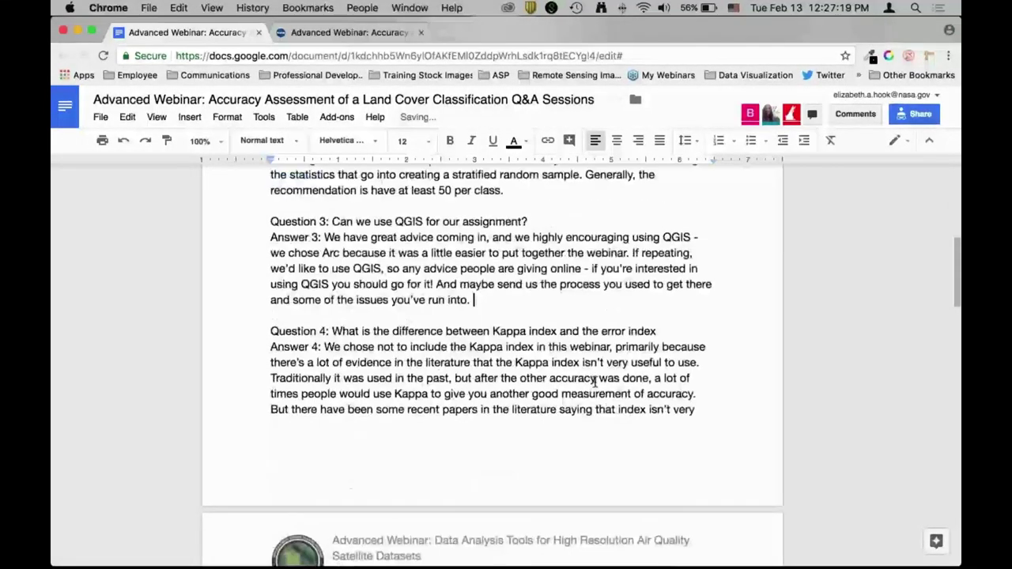
- Scroll down through the Q&A past Answer 5
{"action": "scroll", "coordinate": [474, 376], "scroll_direction": "down", "scroll_amount": 1}
{"action": "left_click", "coordinate": [364, 371]}
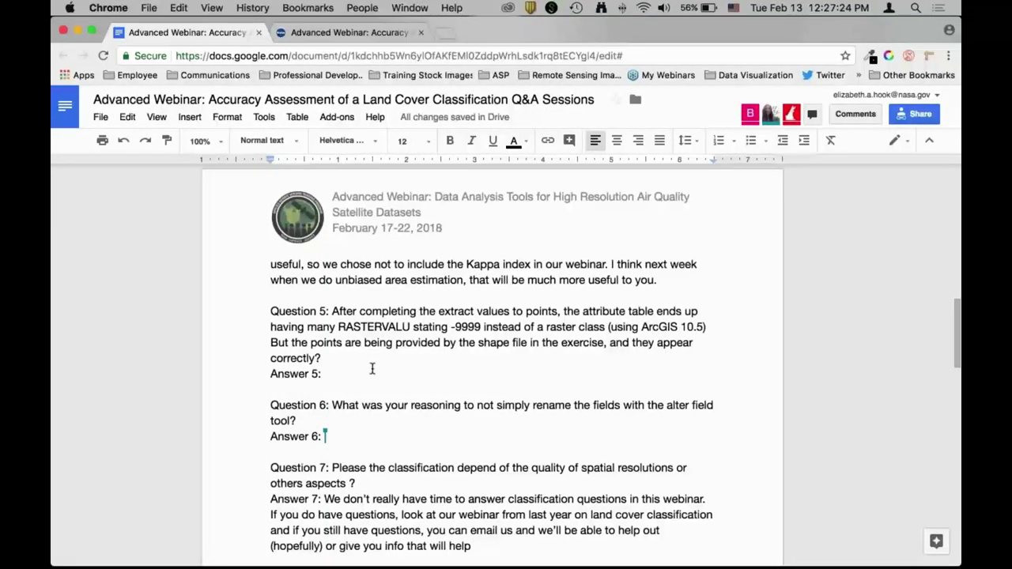
{"action": "scroll", "coordinate": [409, 350], "scroll_direction": "down", "scroll_amount": 1}
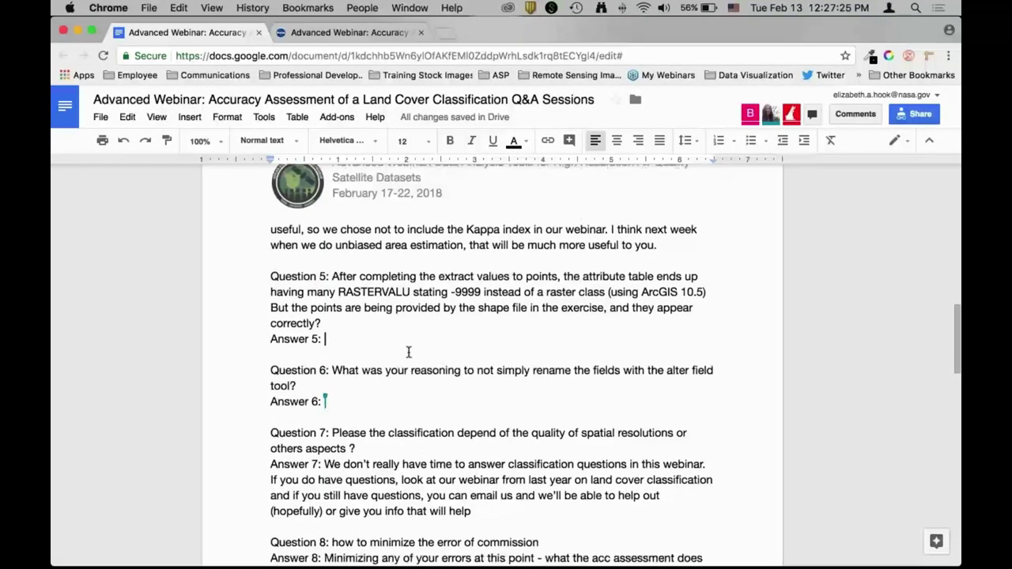
{"action": "scroll", "coordinate": [568, 345], "scroll_direction": "down", "scroll_amount": 4}
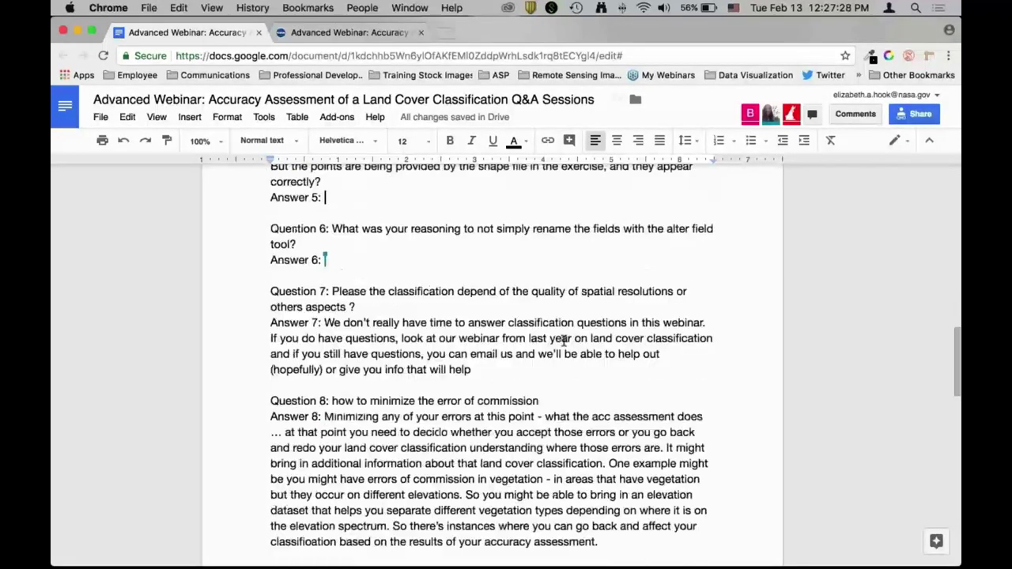
{"action": "scroll", "coordinate": [568, 341], "scroll_direction": "down", "scroll_amount": 20}
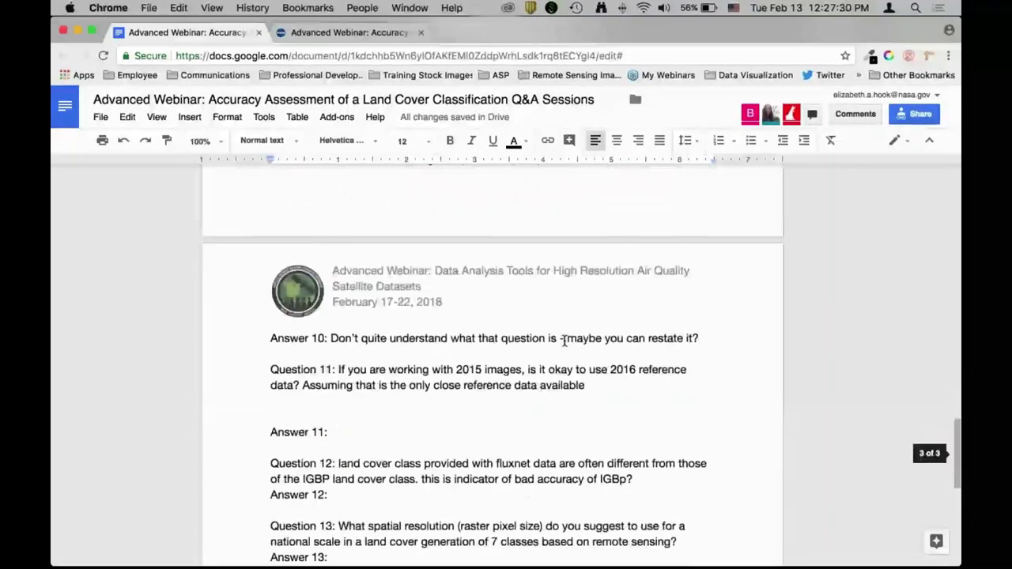
{"action": "scroll", "coordinate": [567, 351], "scroll_direction": "down", "scroll_amount": 2}
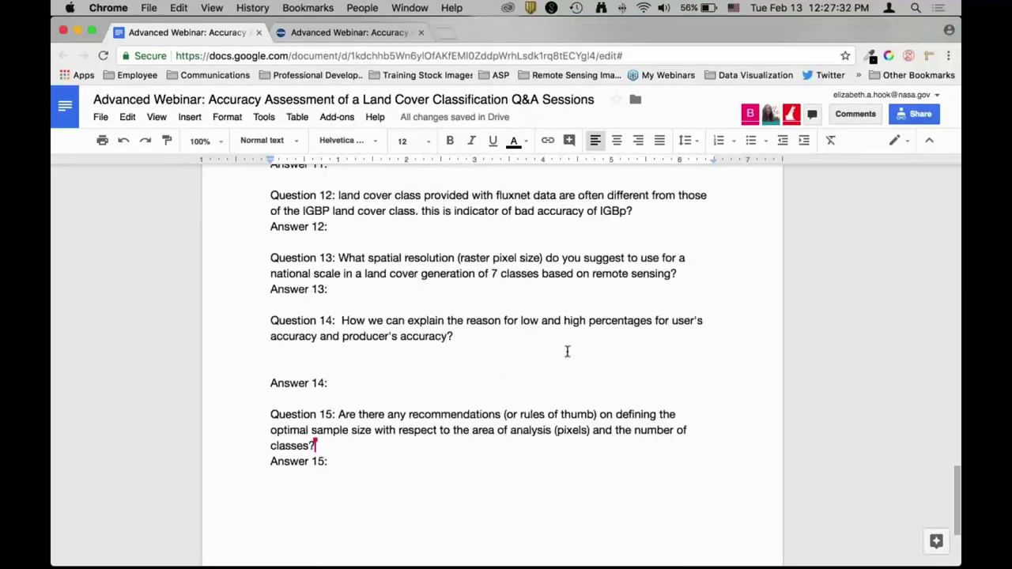
- Search the document for 'senti', then close the search and scroll on to Question 15
{"action": "key", "text": "super+f"}
{"action": "type", "text": "senti"}
{"action": "scroll", "coordinate": [567, 351], "scroll_direction": "down", "scroll_amount": 2}
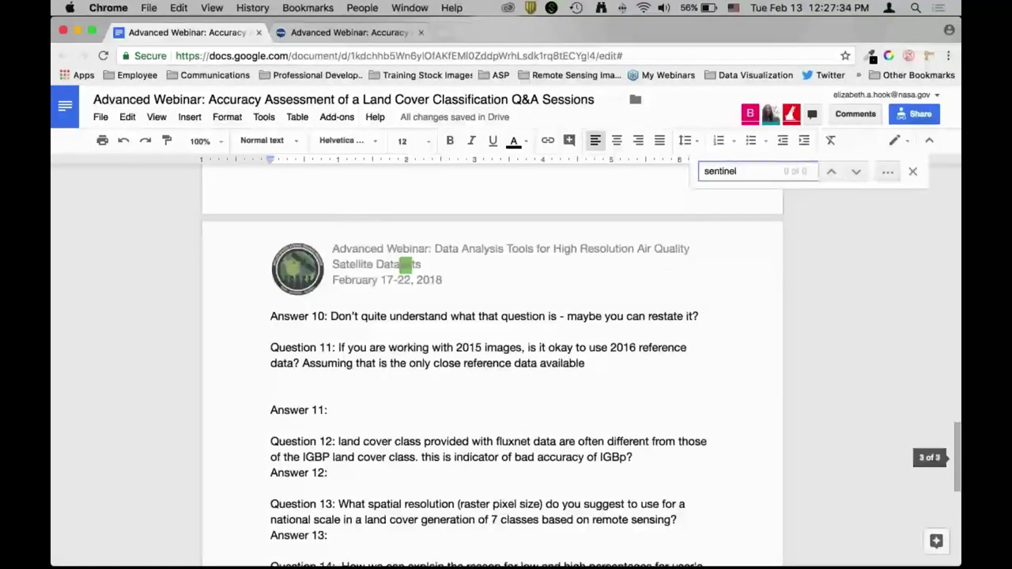
{"action": "left_click", "coordinate": [913, 171]}
{"action": "scroll", "coordinate": [490, 332], "scroll_direction": "down", "scroll_amount": 5}
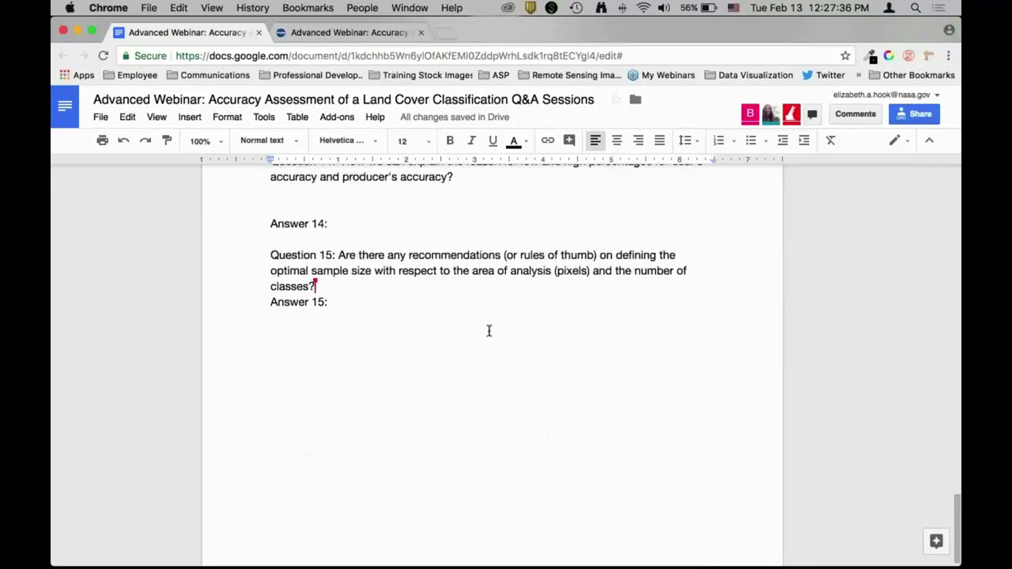
- Type the Answer 15 paragraph on using any reference data of higher quality than the land cover classification
{"action": "key", "text": "Return"}
{"action": "key", "text": "Return"}
{"action": "type", "text": "An"}
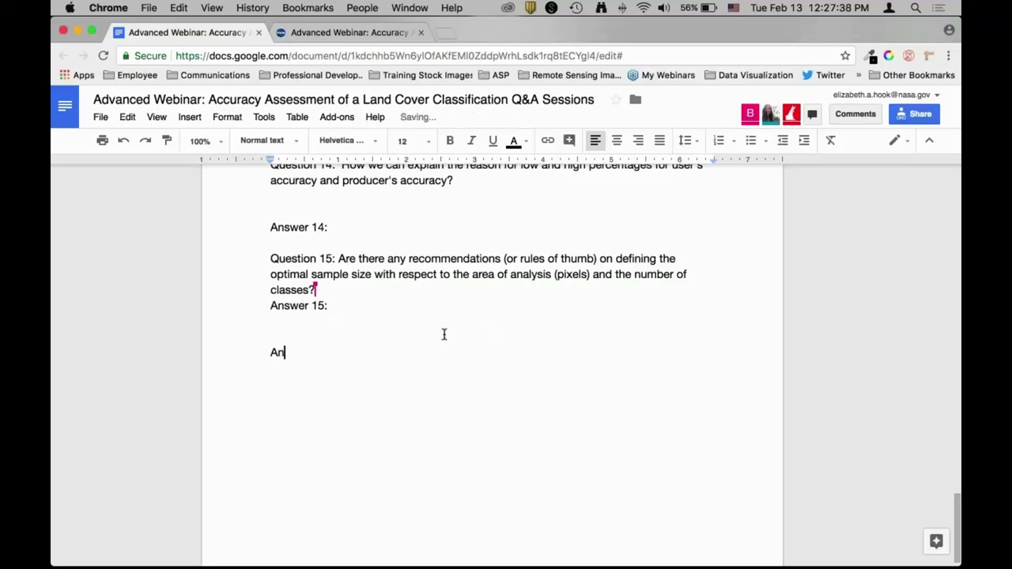
{"action": "type", "text": "swer : You can u"}
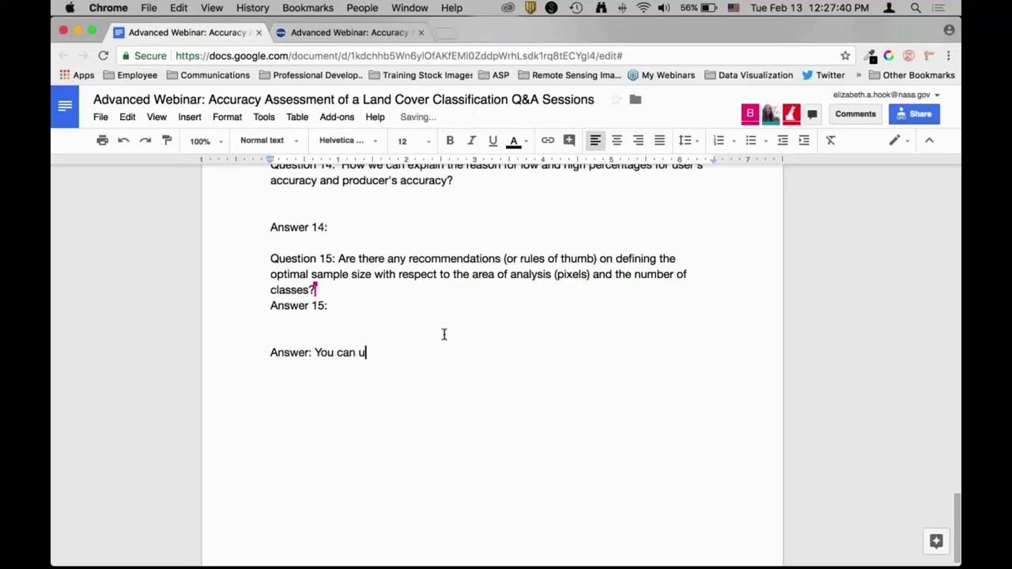
{"action": "type", "text": "se anything you think is "}
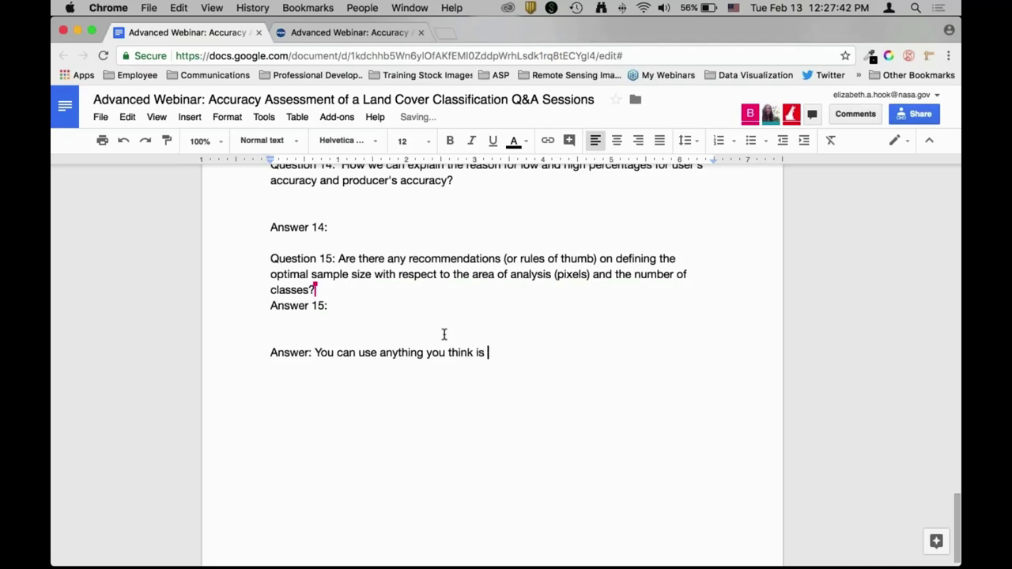
{"action": "type", "text": "higher quality than your "}
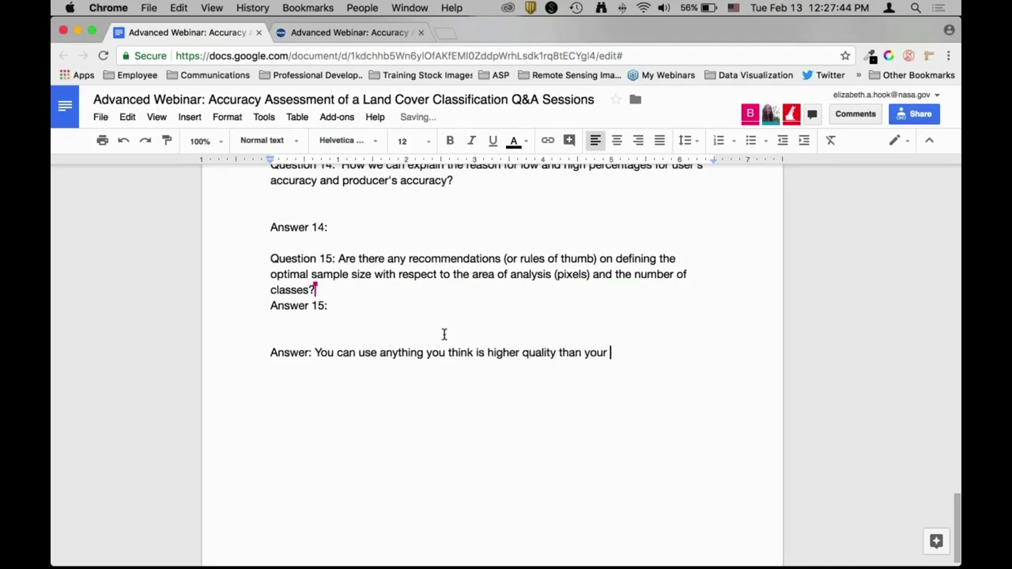
{"action": "type", "text": "landcover classification data - the Sentinel2 d"}
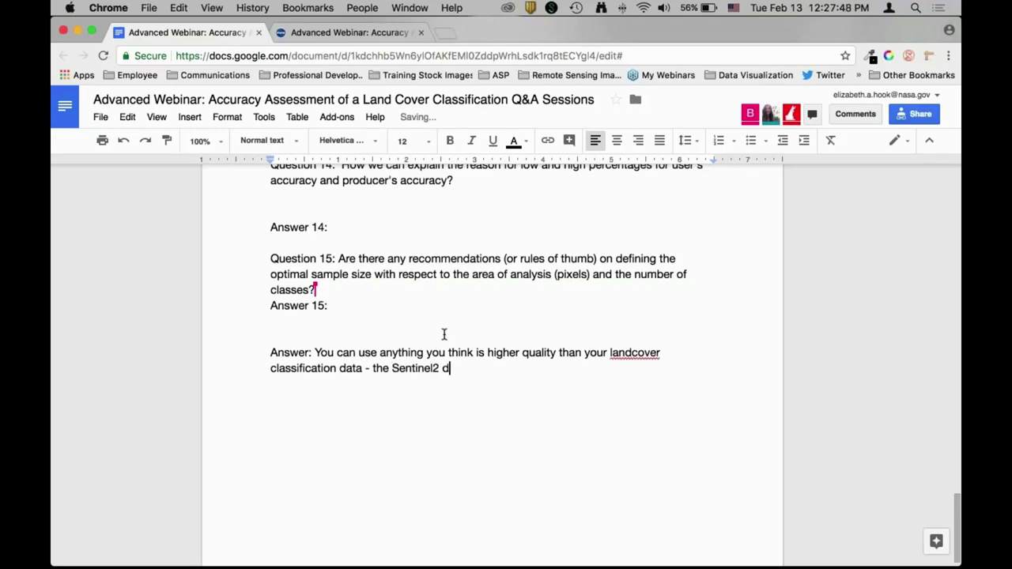
{"action": "type", "text": "oesn't necessarily have higher spa"}
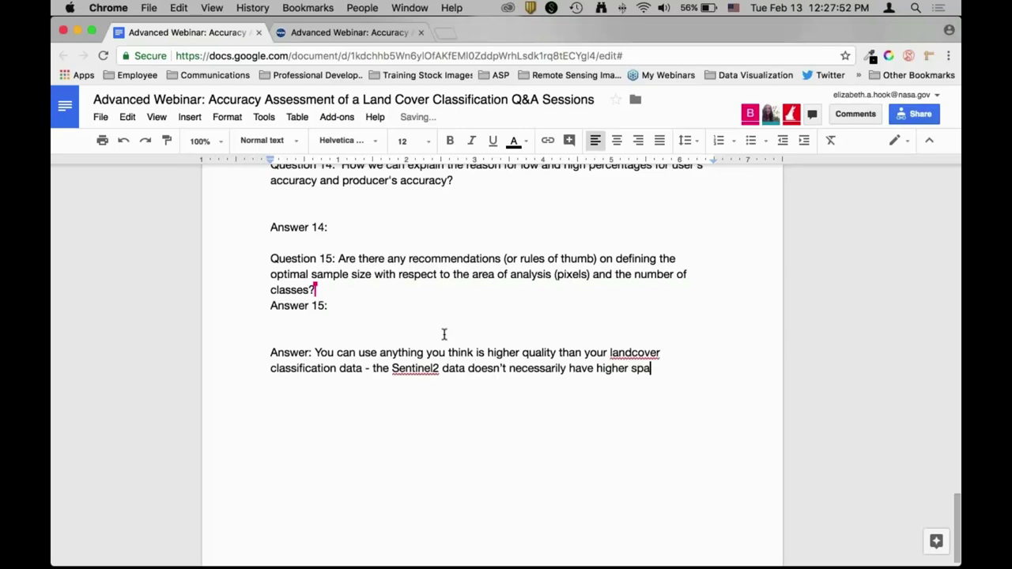
{"action": "type", "text": "tial resolution -"}
{"action": "type", "text": " I'm not sure if the question is re"}
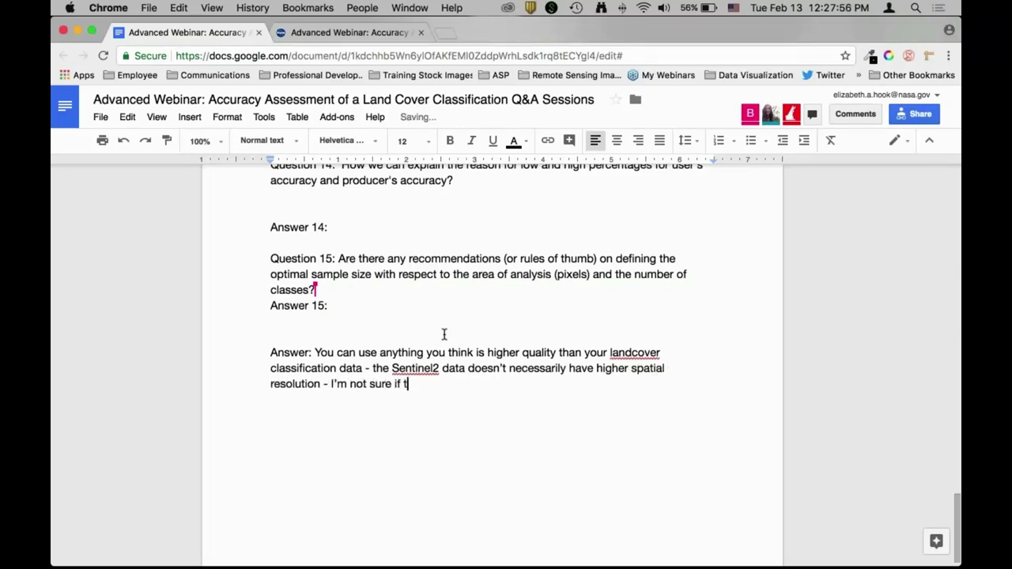
{"action": "type", "text": "ferring to visual interpr"}
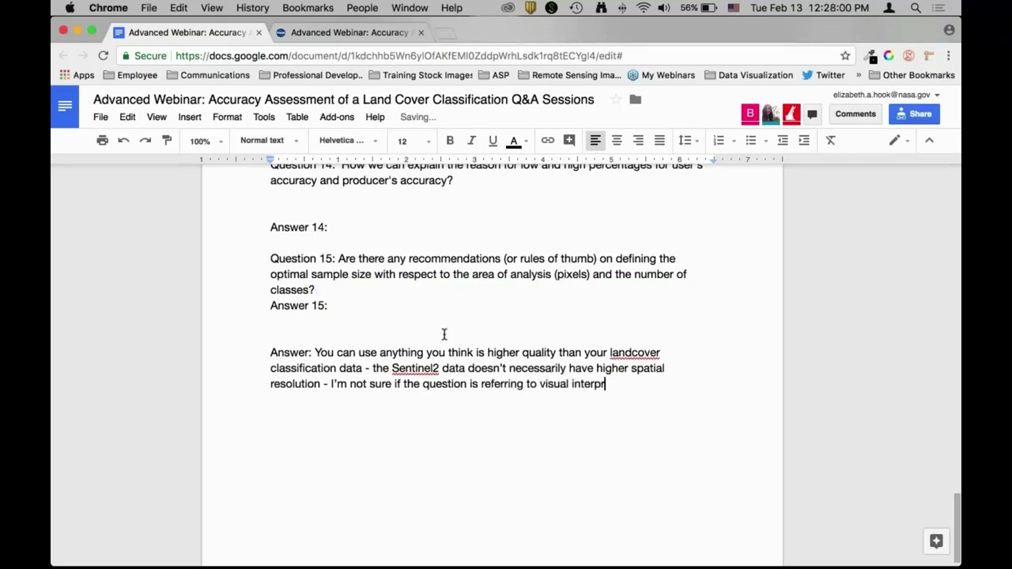
{"action": "type", "text": "etation of Sent"}
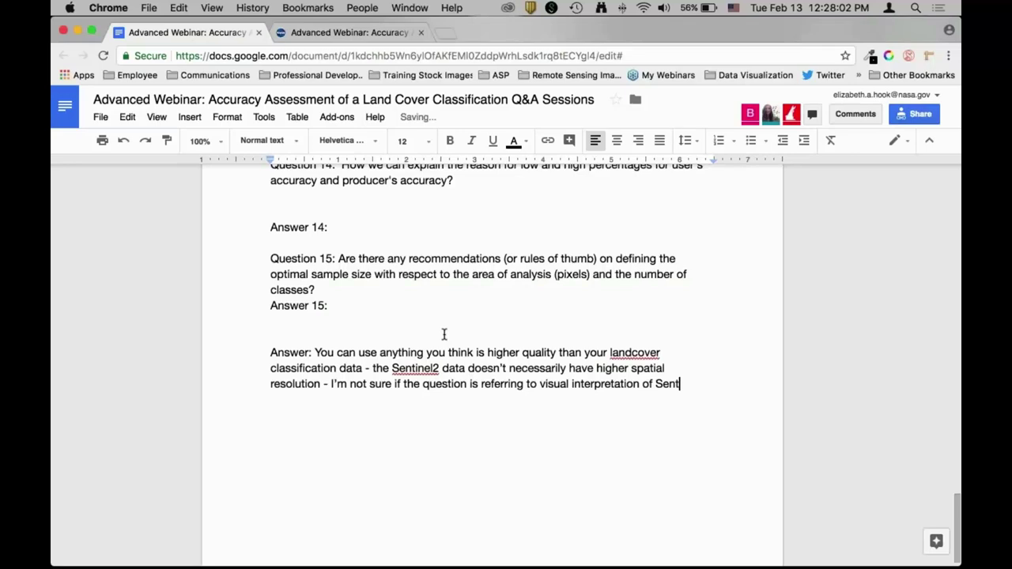
{"action": "type", "text": "ein2 data or use a"}
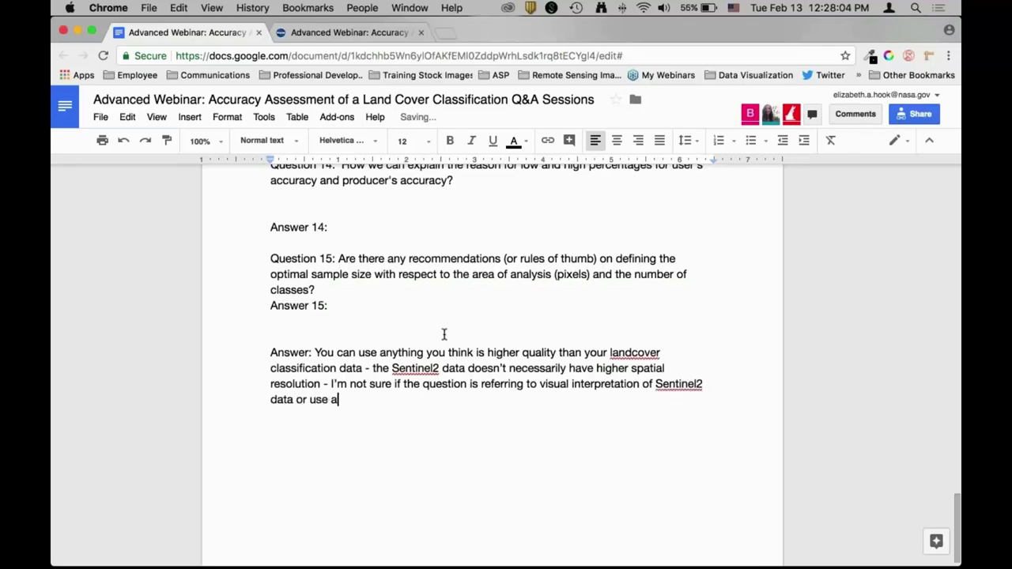
{"action": "type", "text": " land cover map and "}
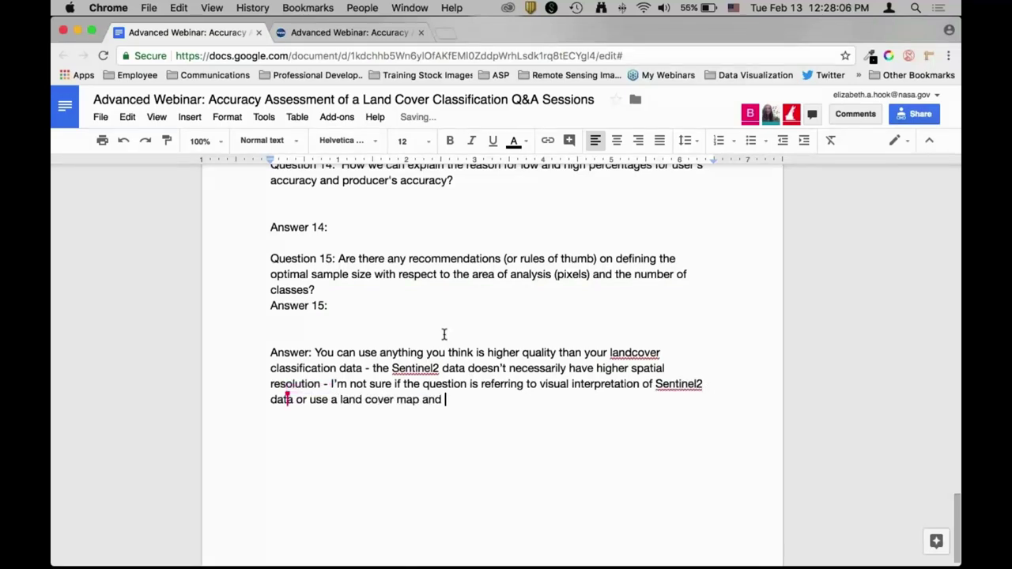
{"action": "type", "text": "use that - that would probably be "}
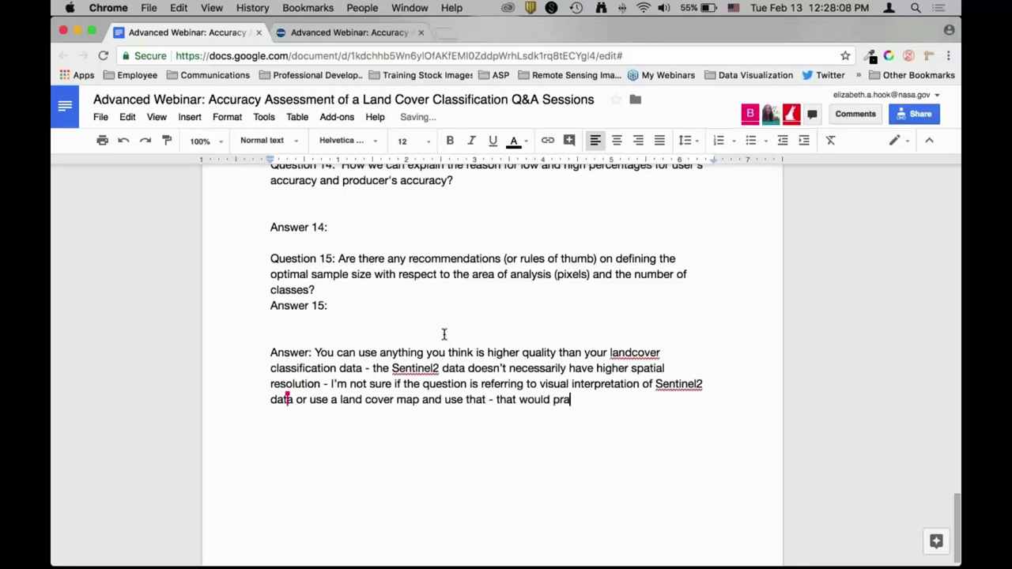
{"action": "type", "text": "least "}
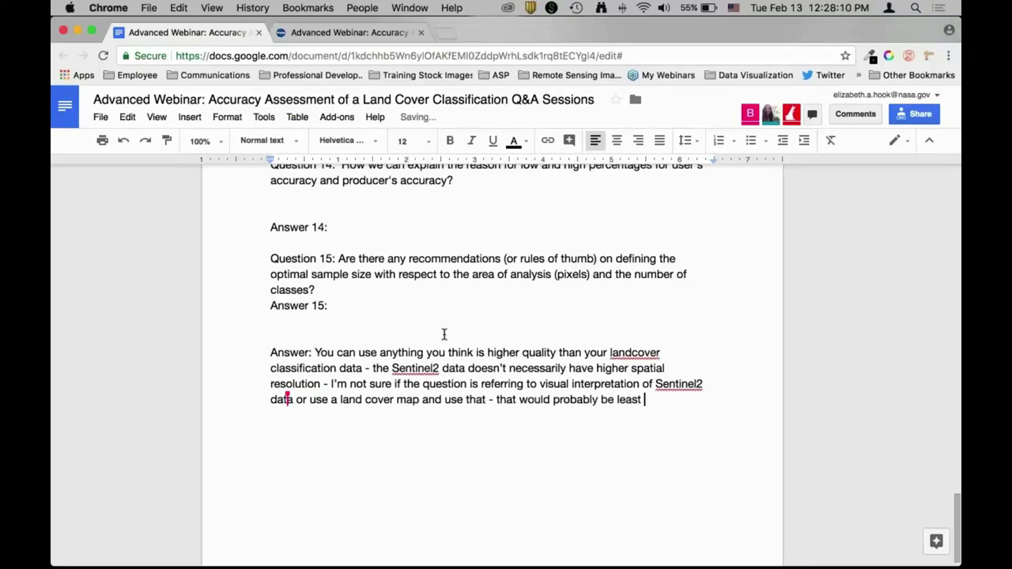
{"action": "type", "text": "preferred. "}
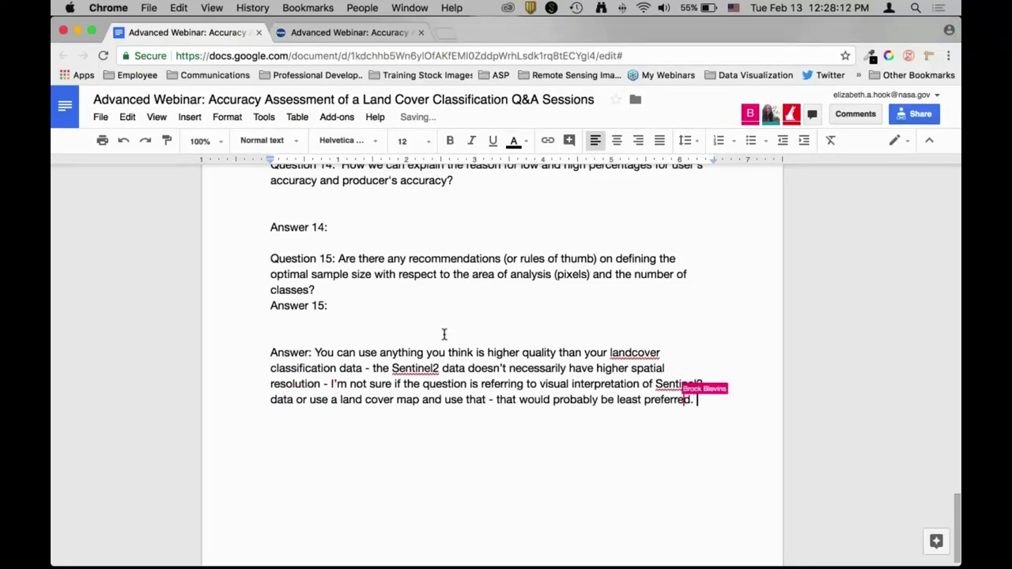
{"action": "type", "text": "Oftentimes "}
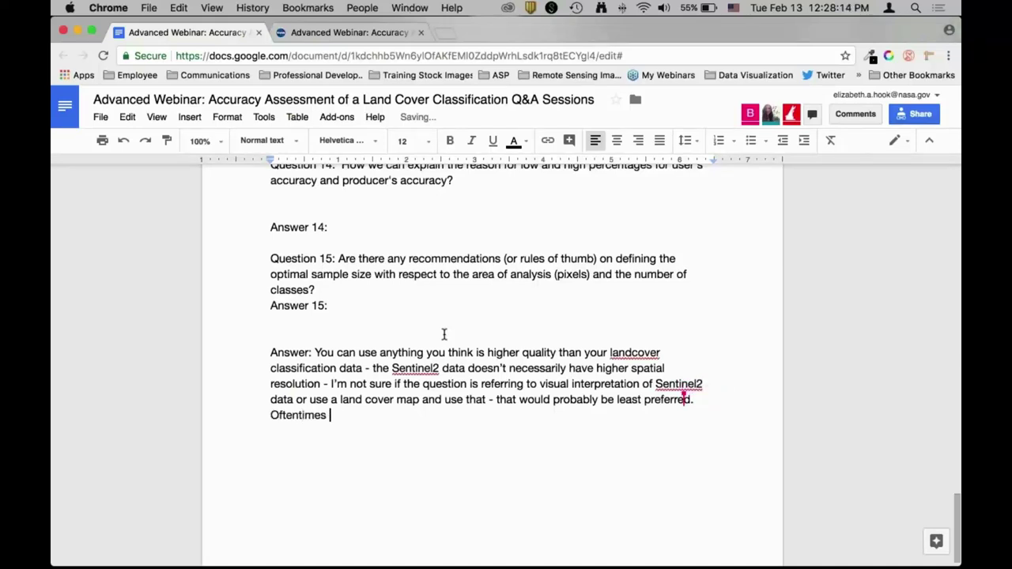
{"action": "type", "text": "you have no choice - there "}
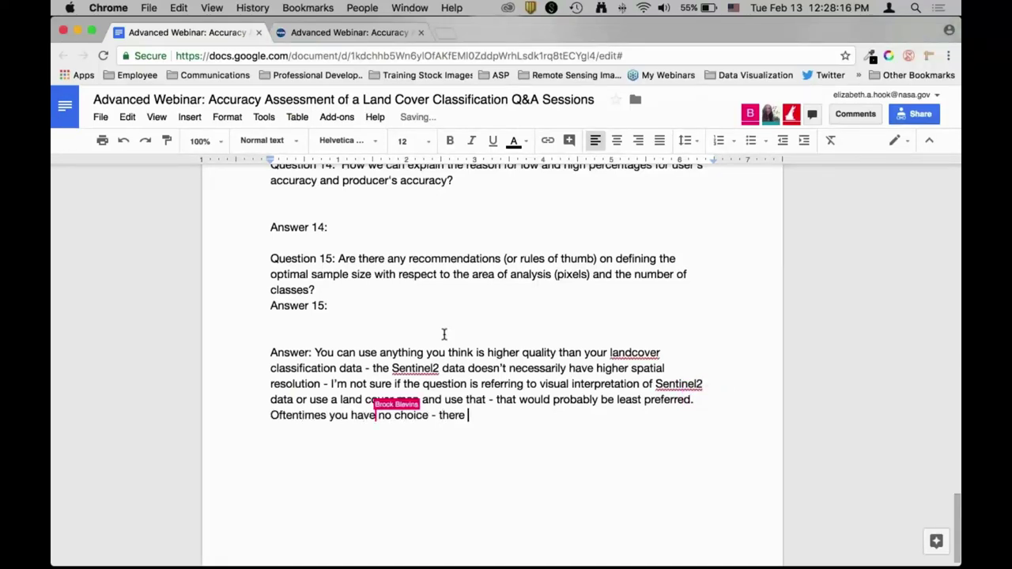
{"action": "type", "text": "is no other"}
{"action": "key", "text": "Return"}
{"action": "key", "text": "Return"}
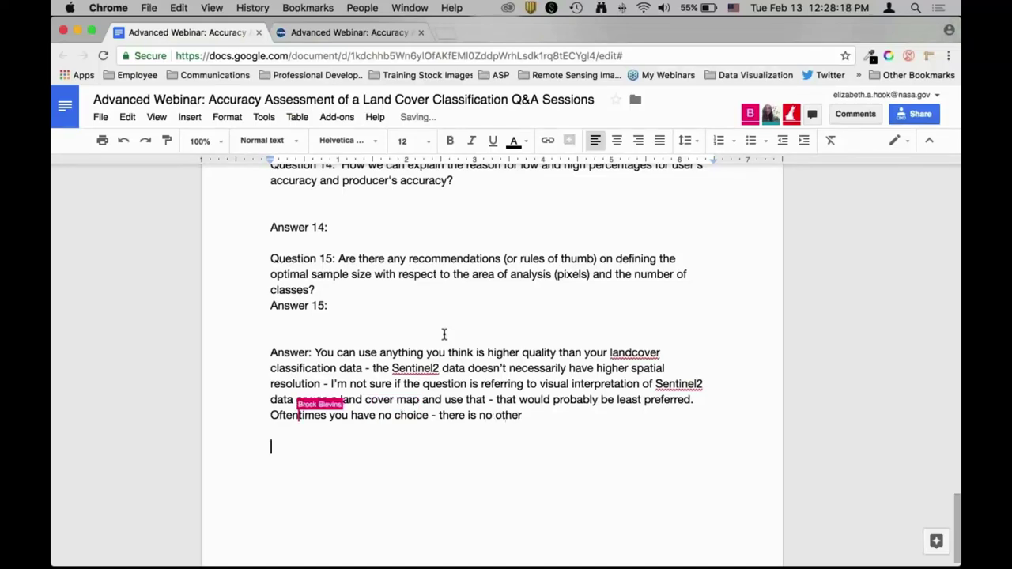
{"action": "type", "text": "better "}
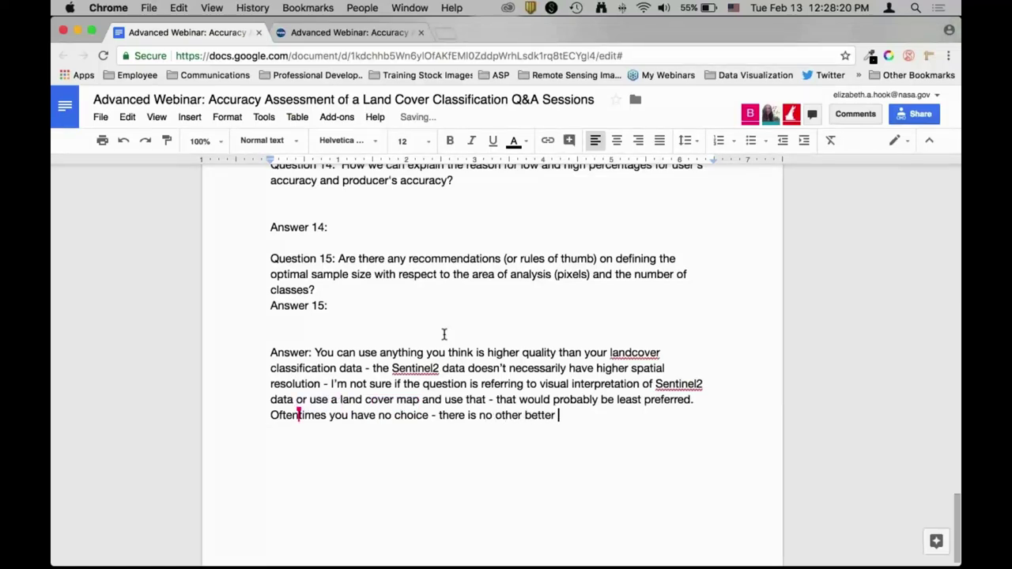
{"action": "type", "text": "reference data to use "}
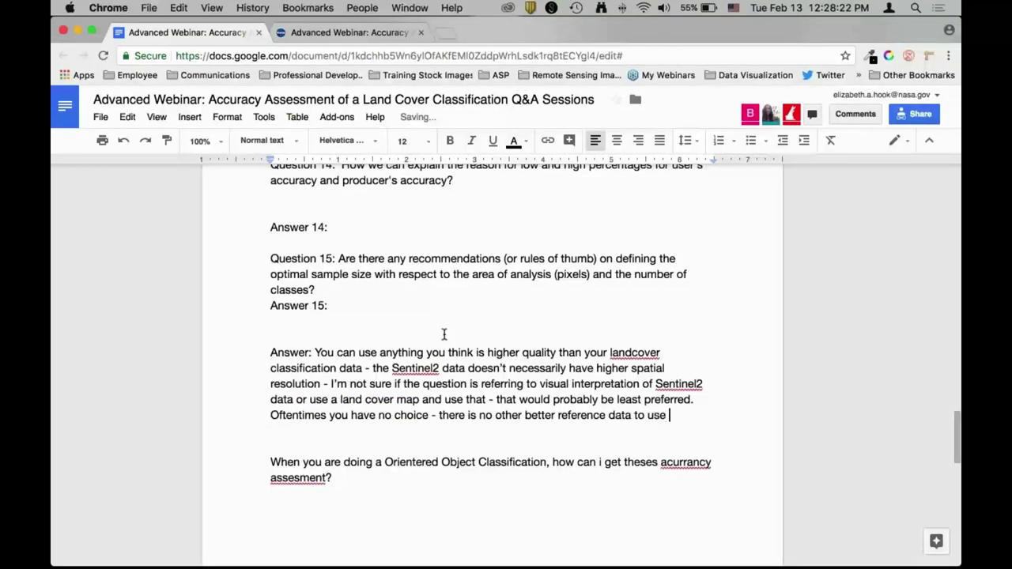
{"action": "type", "text": "- even though your e"}
{"action": "type", "text": "rrors are true -"}
{"action": "type", "text": " what you define for your"}
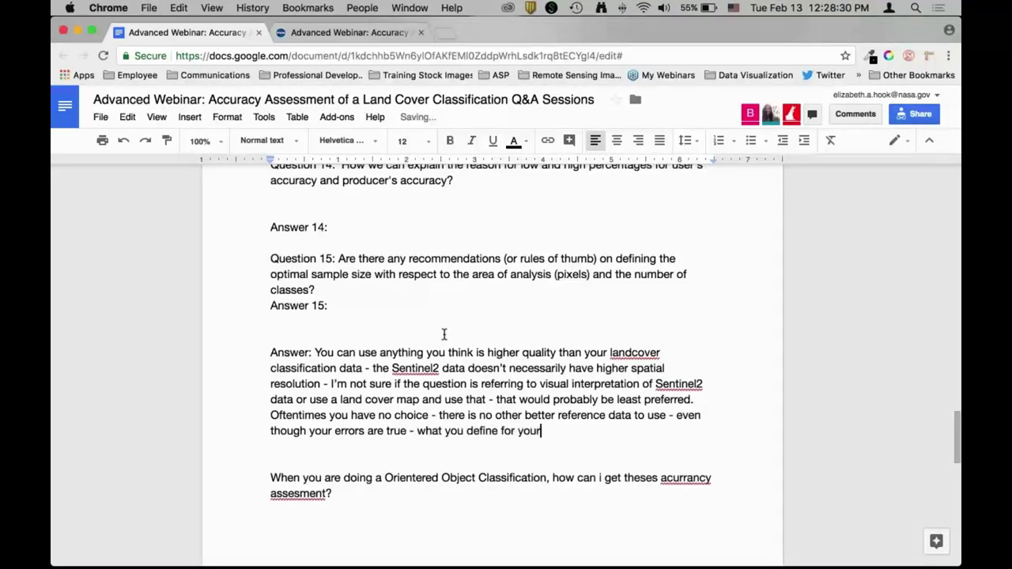
{"action": "type", "text": " reference data isn't as precise as what you"}
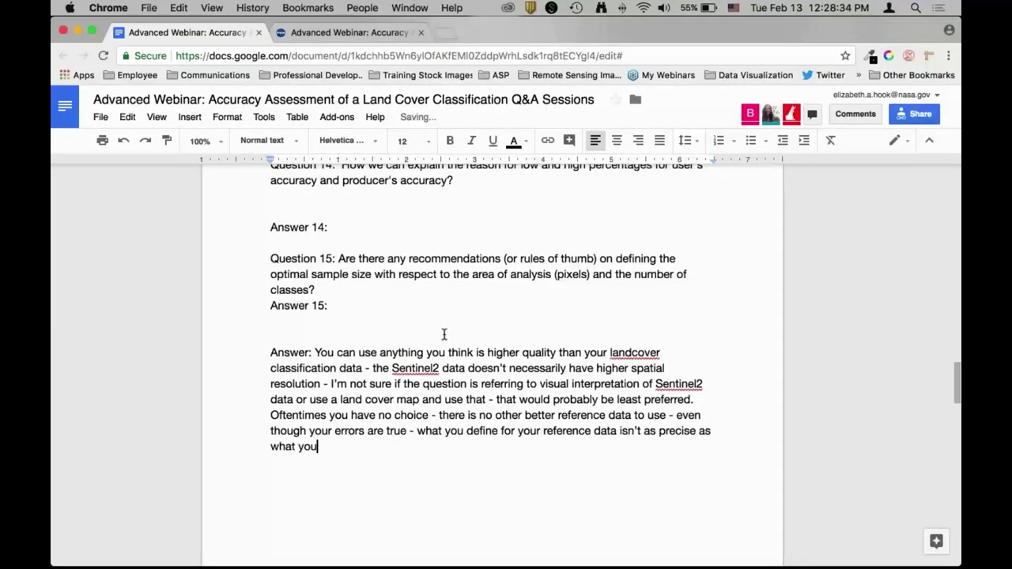
{"action": "type", "text": " get on the ground."}
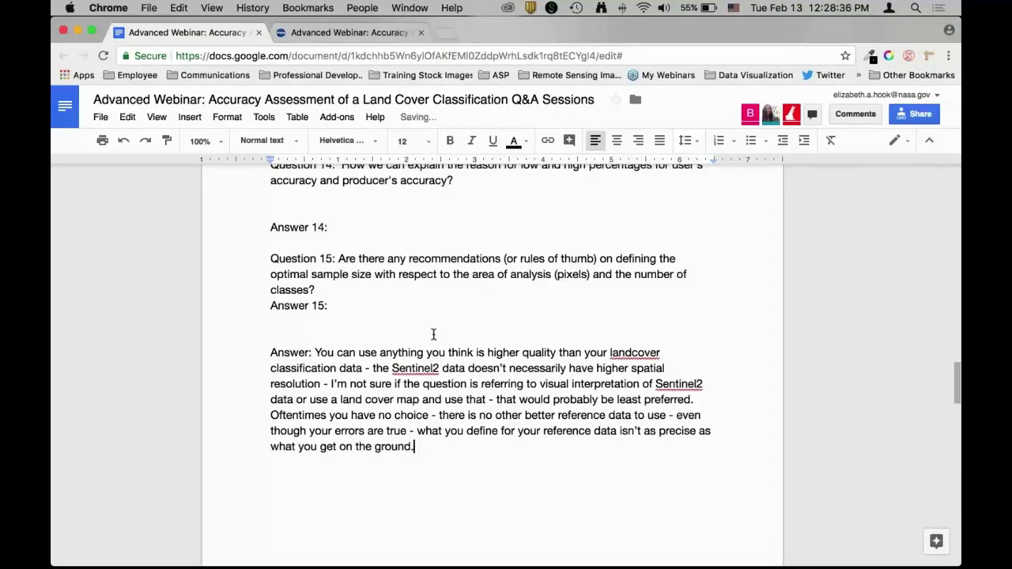
{"action": "left_click", "coordinate": [308, 352]}
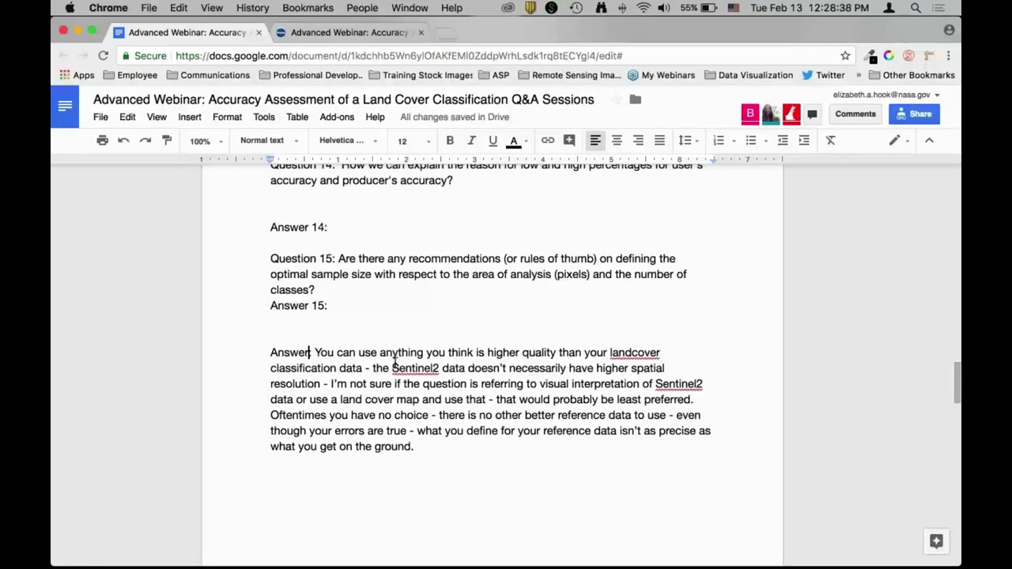
- Scroll back up past Answer 14 to Question 1 at the top of the Q&A
{"action": "scroll", "coordinate": [392, 344], "scroll_direction": "up", "scroll_amount": 3}
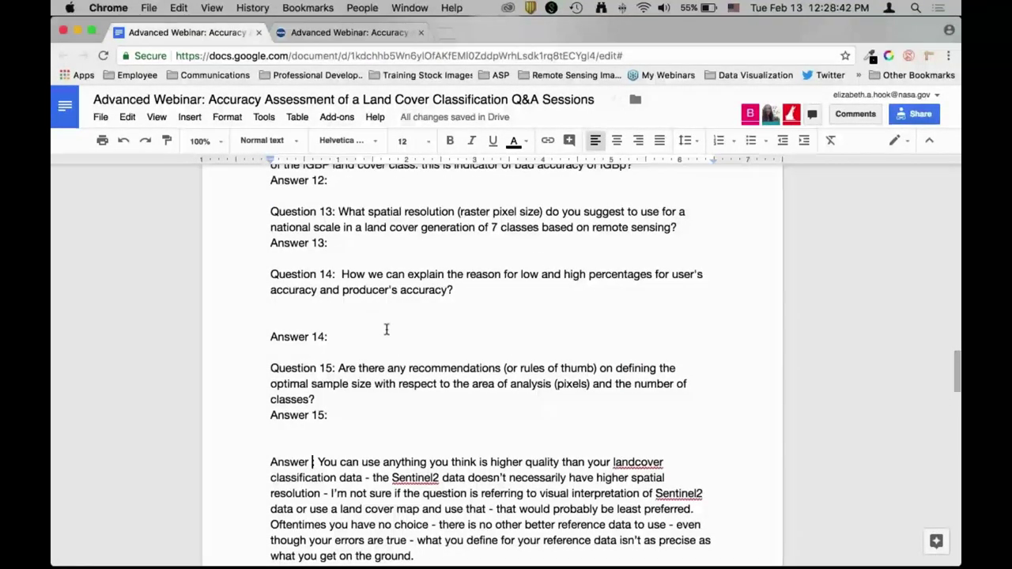
{"action": "left_click", "coordinate": [397, 328]}
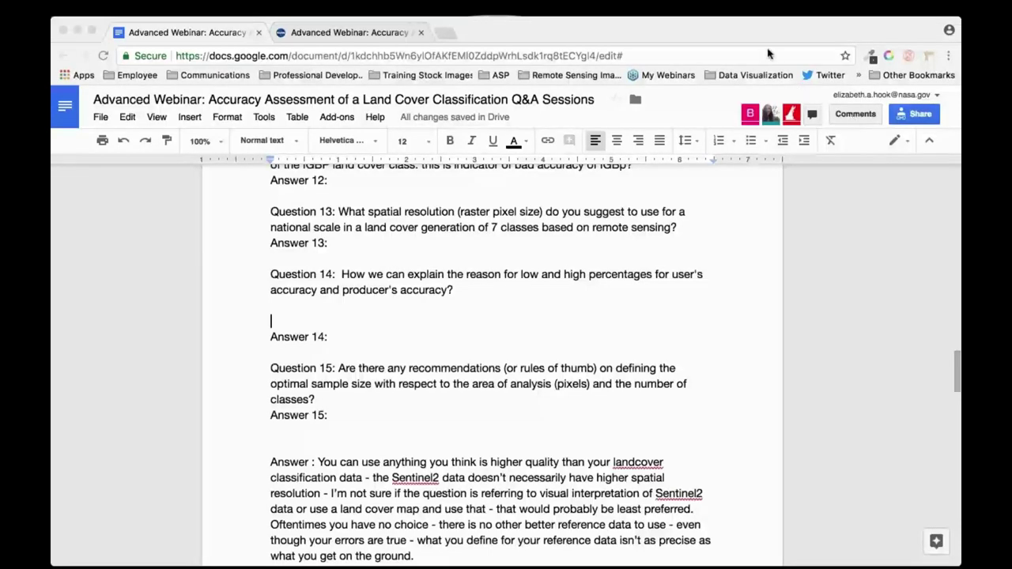
{"action": "scroll", "coordinate": [504, 346], "scroll_direction": "up", "scroll_amount": 1}
{"action": "scroll", "coordinate": [504, 346], "scroll_direction": "up", "scroll_amount": 3}
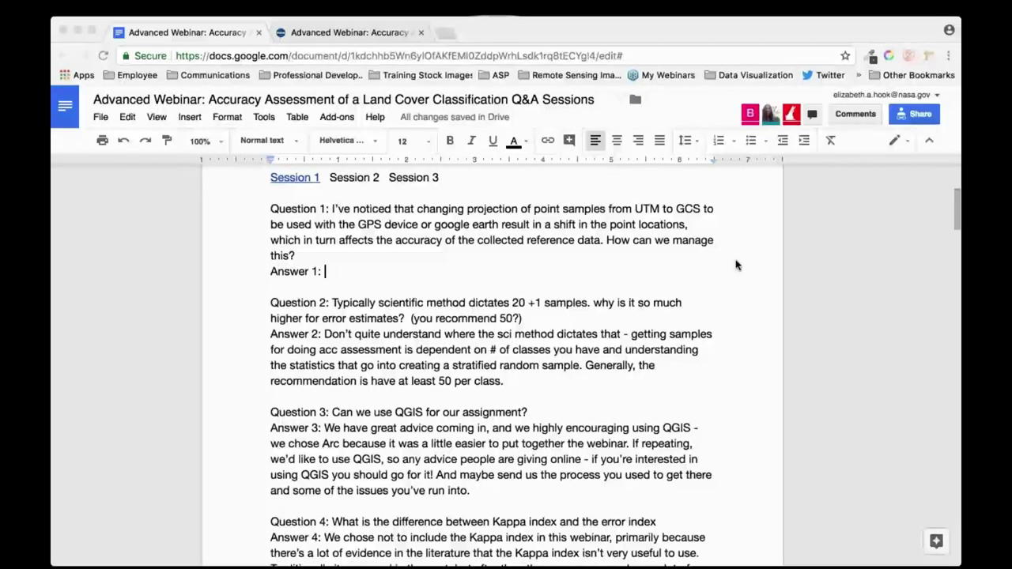
- Replace 'Yes - which' in Answer 1 with the explanation about collecting points beyond a 30mx30m pixel
{"action": "type", "text": "Yes - which"}
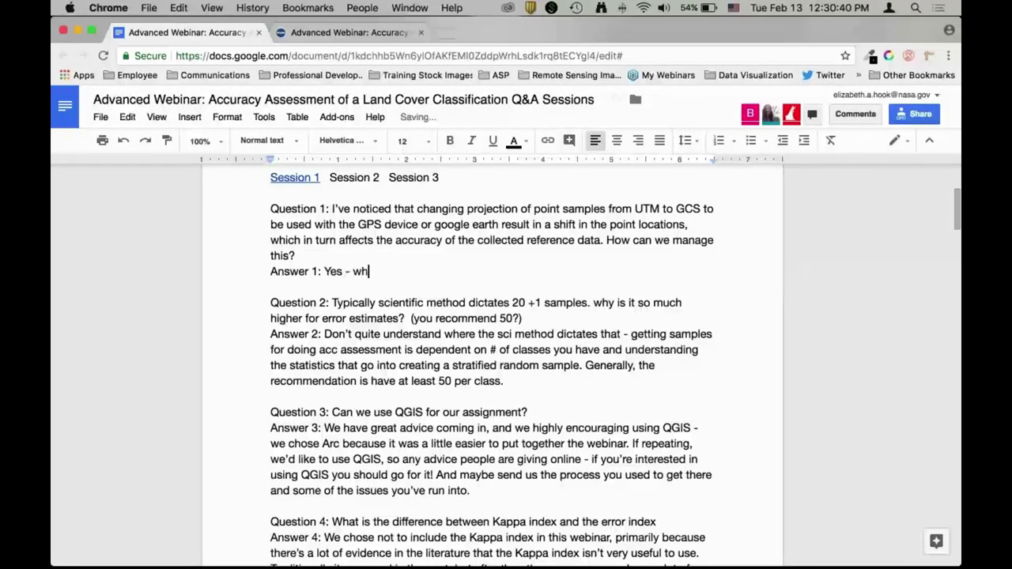
{"action": "key", "text": "super+shift+Left"}
{"action": "key", "text": "Right"}
{"action": "key", "text": "alt+shift+Left"}
{"action": "key", "text": "alt+shift+Left"}
{"action": "key", "text": "alt+shift+Left"}
{"action": "key", "text": "alt+shift+Right"}
{"action": "key", "text": "alt+shift+Left"}
{"action": "key", "text": "BackSpace"}
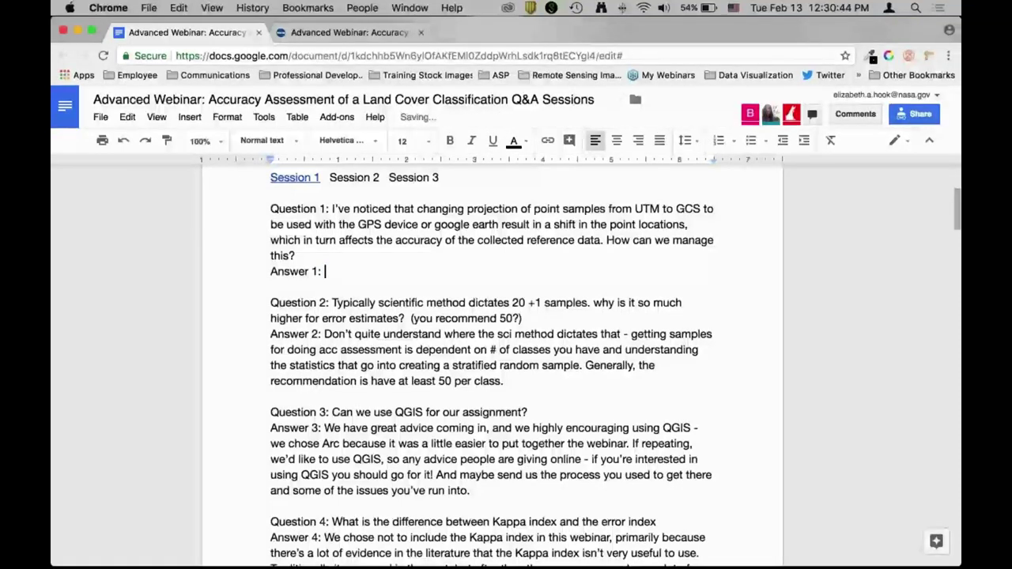
{"action": "type", "text": "Really go"}
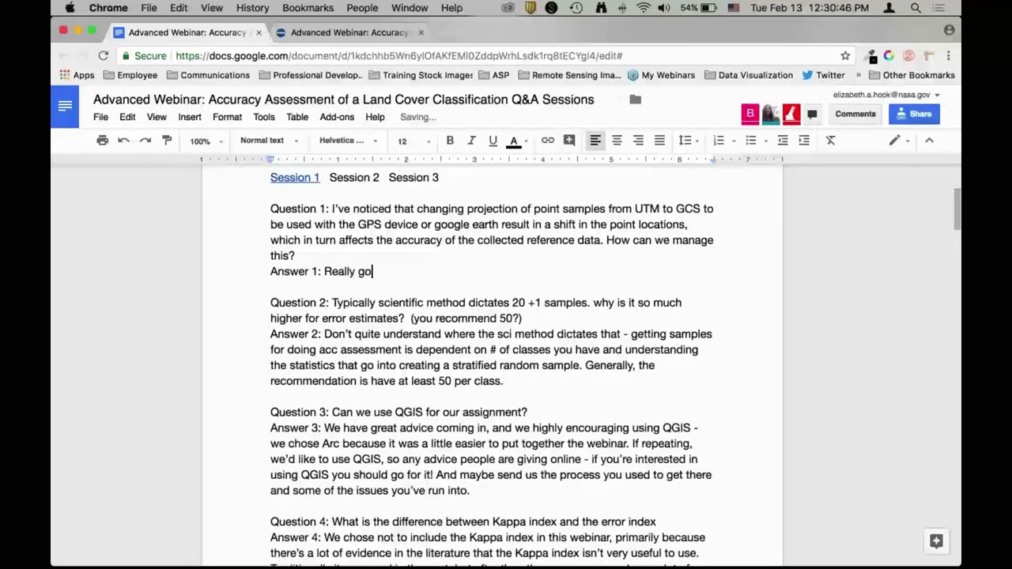
{"action": "type", "text": "od question - some"}
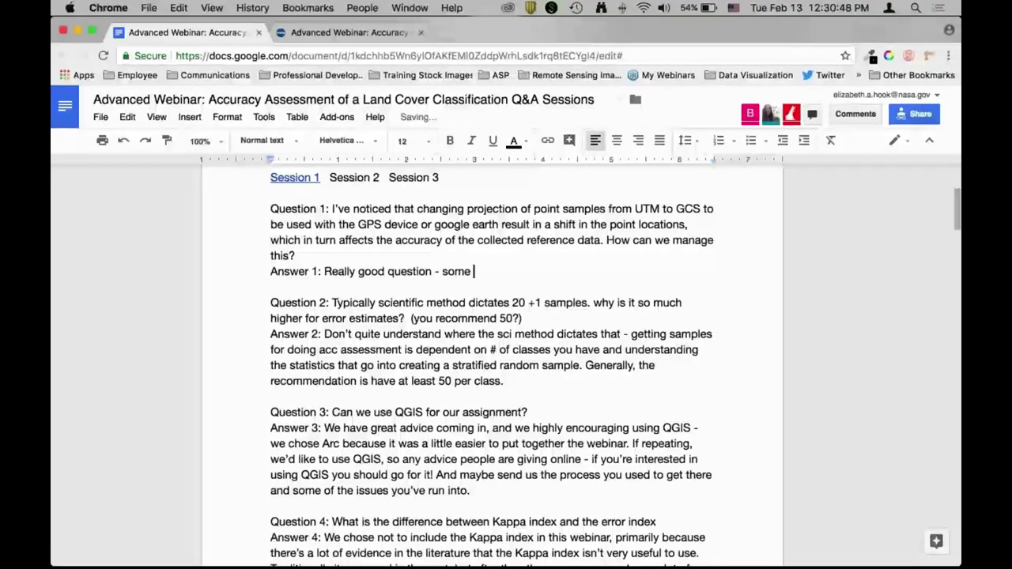
{"action": "type", "text": "times what peo"}
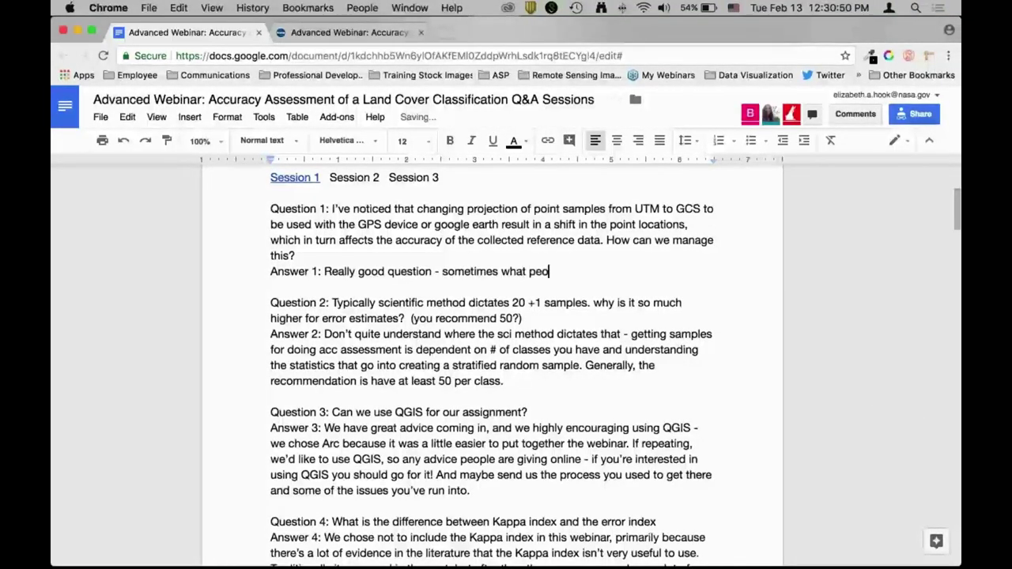
{"action": "type", "text": "ple do is rather than col"}
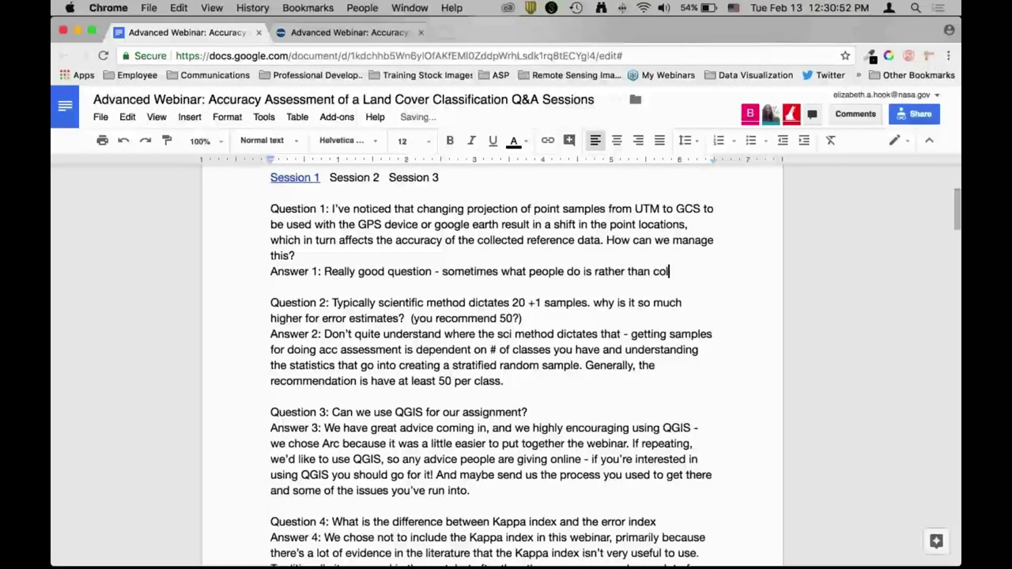
{"action": "type", "text": "lecting a single individual point, "}
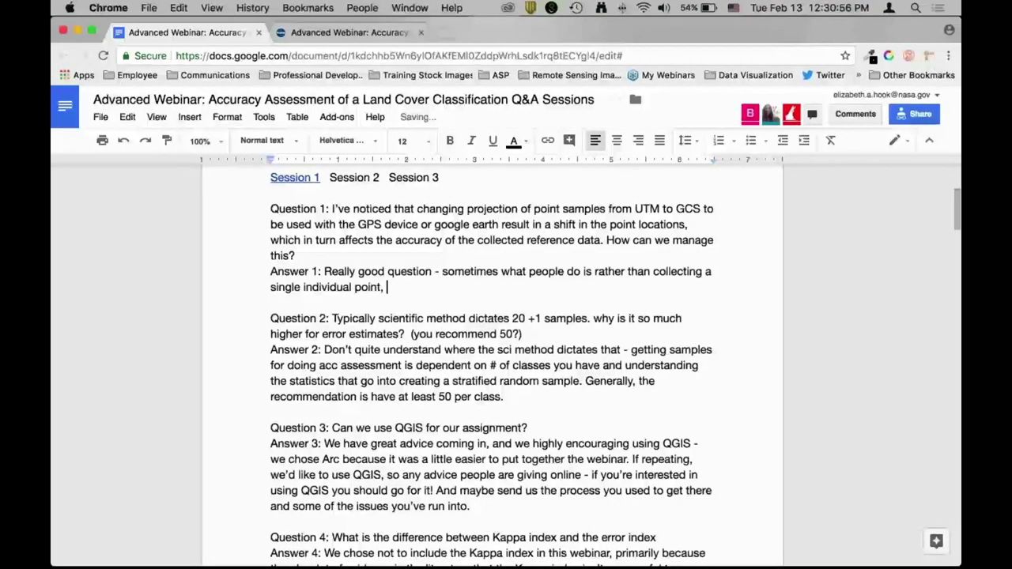
{"action": "type", "text": "they collect points,"}
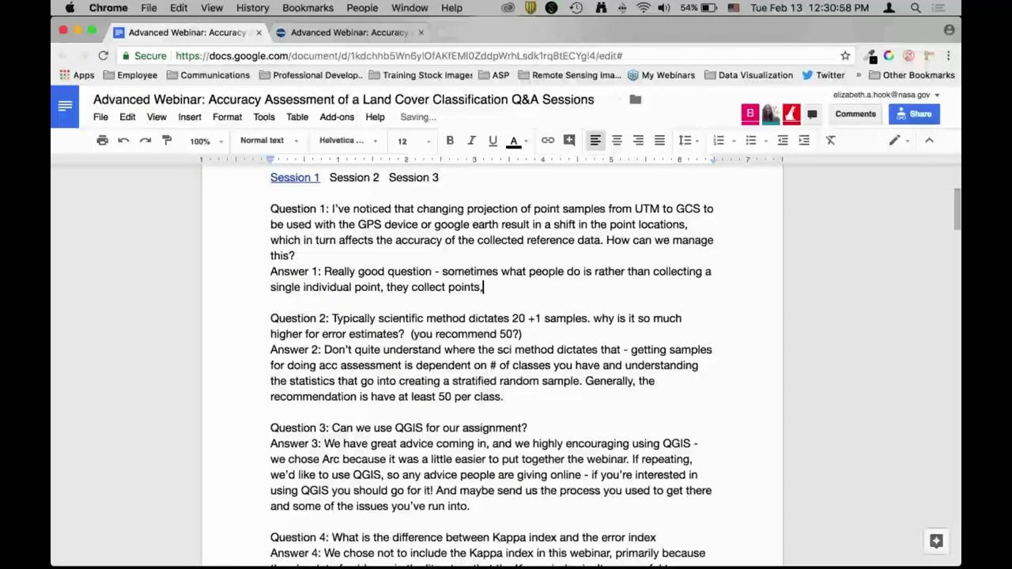
{"action": "type", "text": " say, in a particular area "}
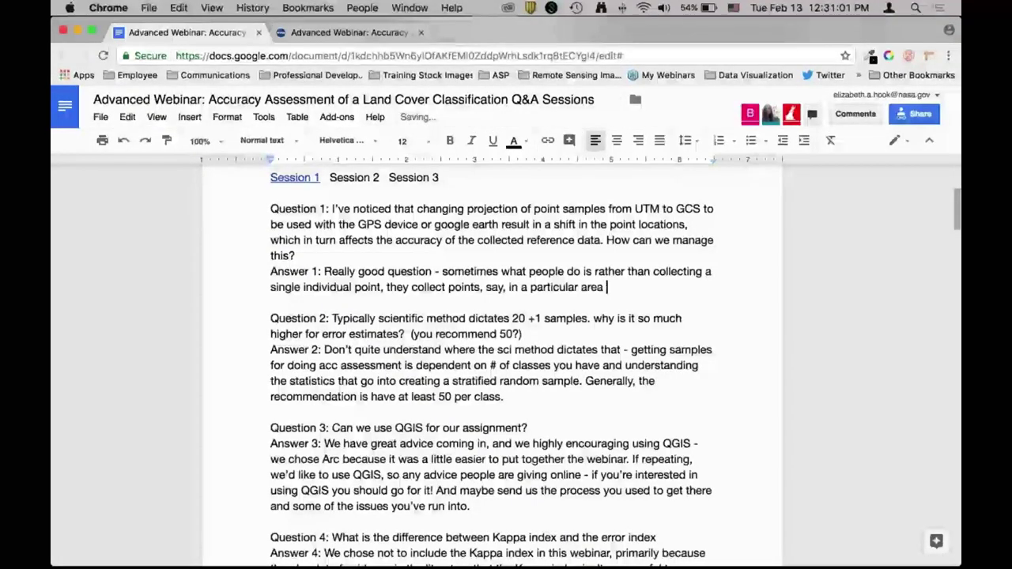
{"action": "type", "text": "- if you know your "}
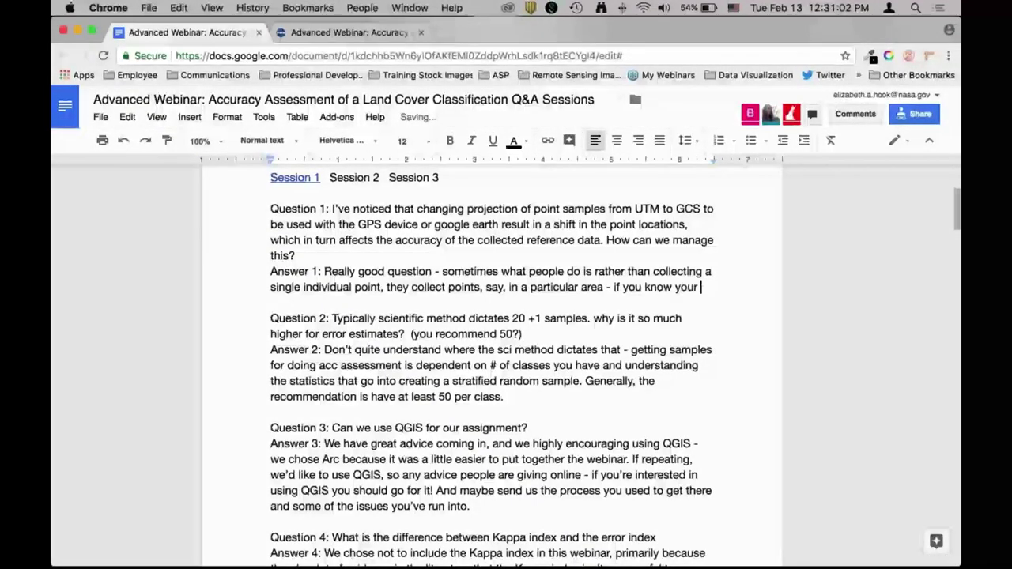
{"action": "type", "text": "pixel size is 30m"}
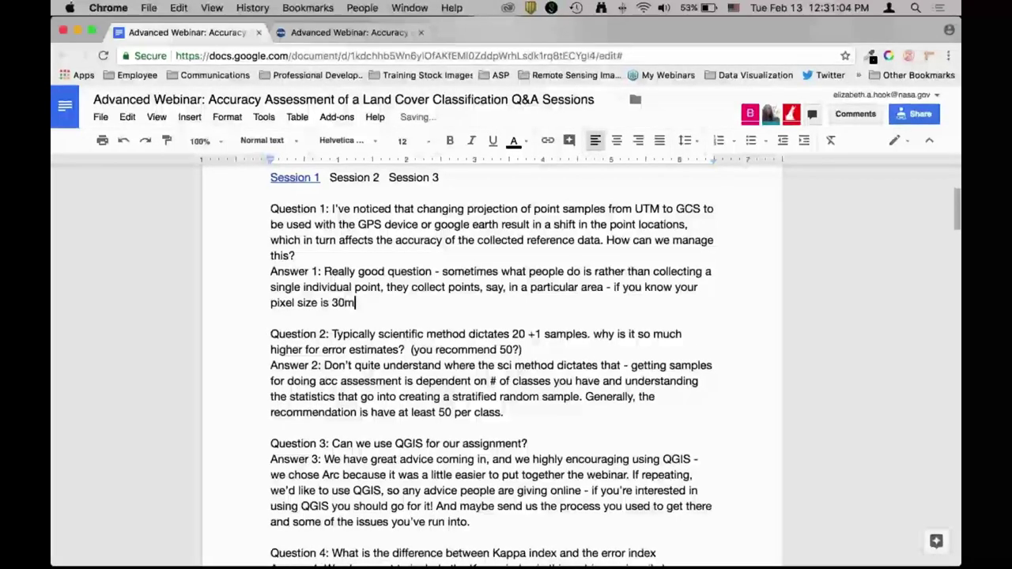
{"action": "type", "text": "x30m, you "}
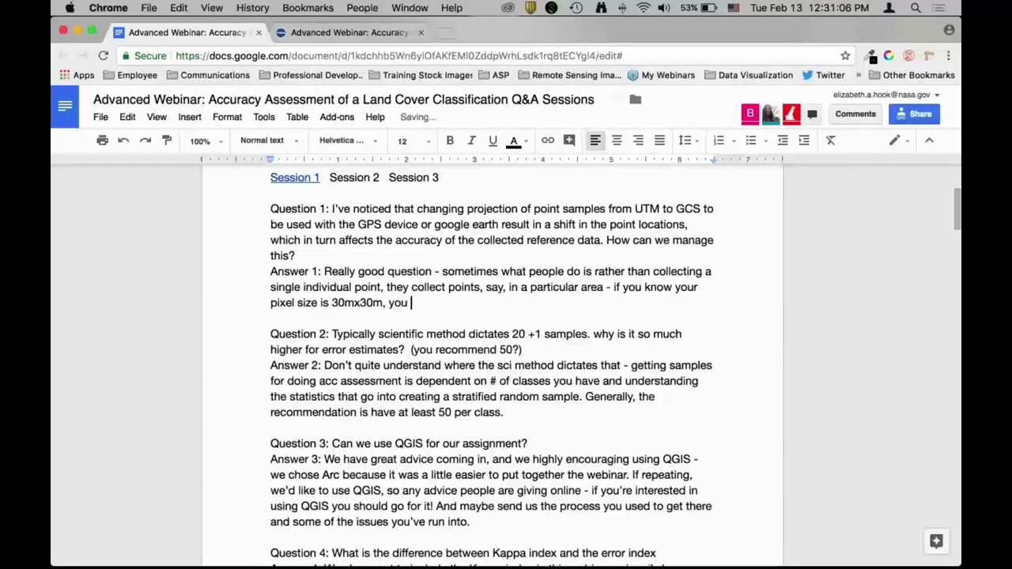
{"action": "type", "text": "might collect info in a "}
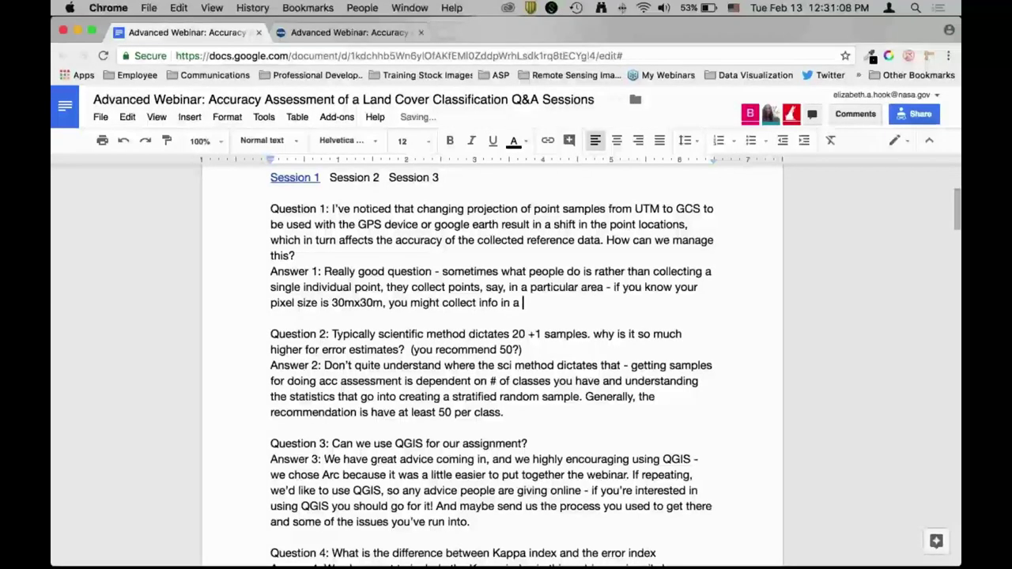
{"action": "type", "text": "larger area than that so"}
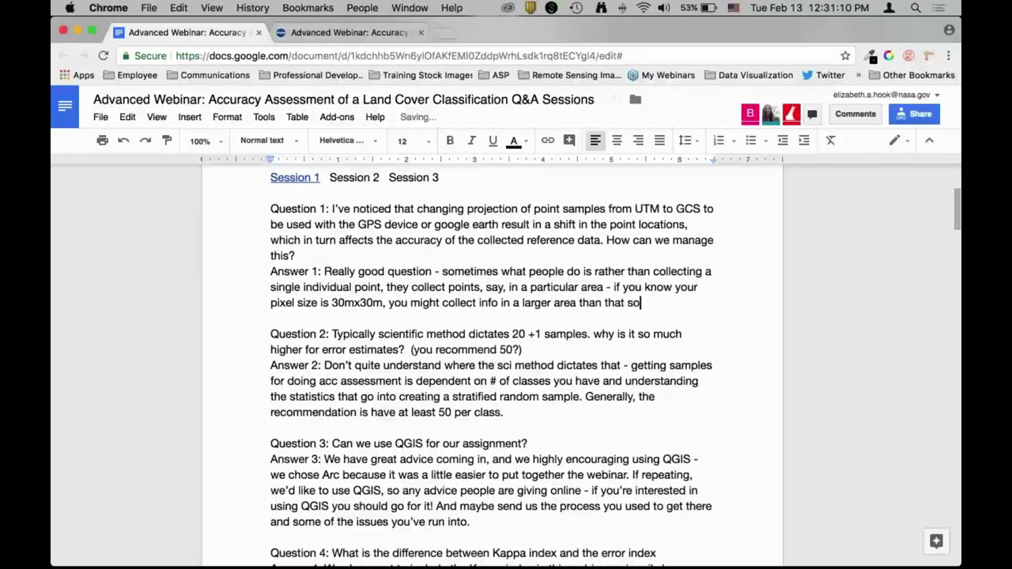
{"action": "type", "text": " you can compensate fo"}
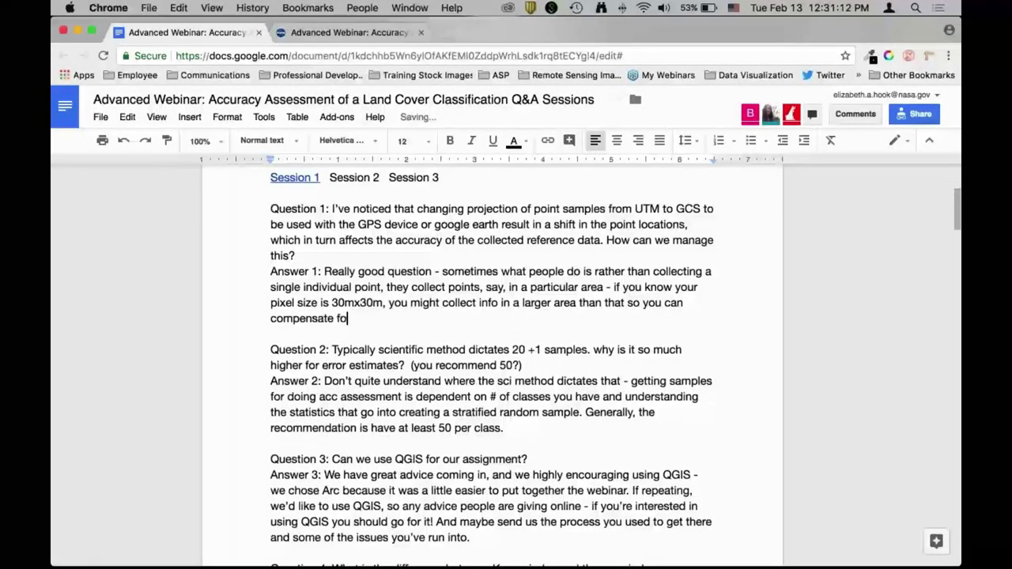
{"action": "type", "text": "r any difference in tho"}
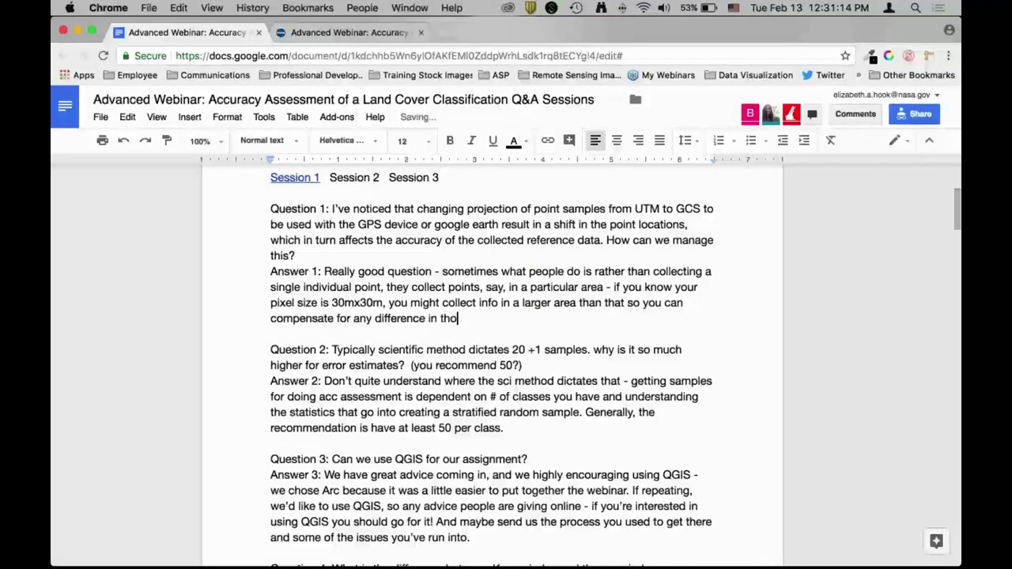
{"action": "type", "text": "se pixel locations."}
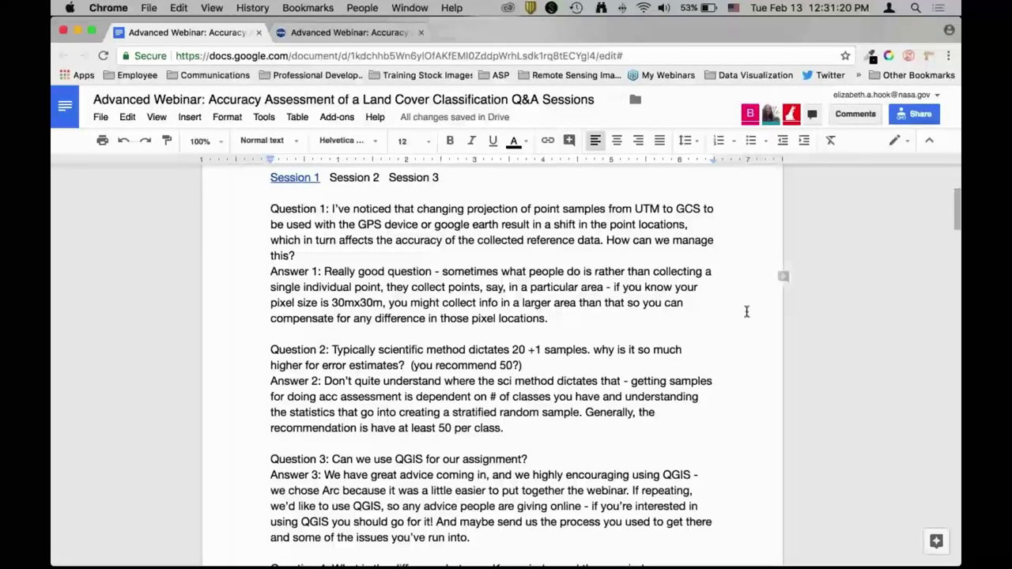
- Write Answer 6 noting the alter field tool was suggested online, with possible Excel import limitations
{"action": "scroll", "coordinate": [746, 311], "scroll_direction": "down", "scroll_amount": 15}
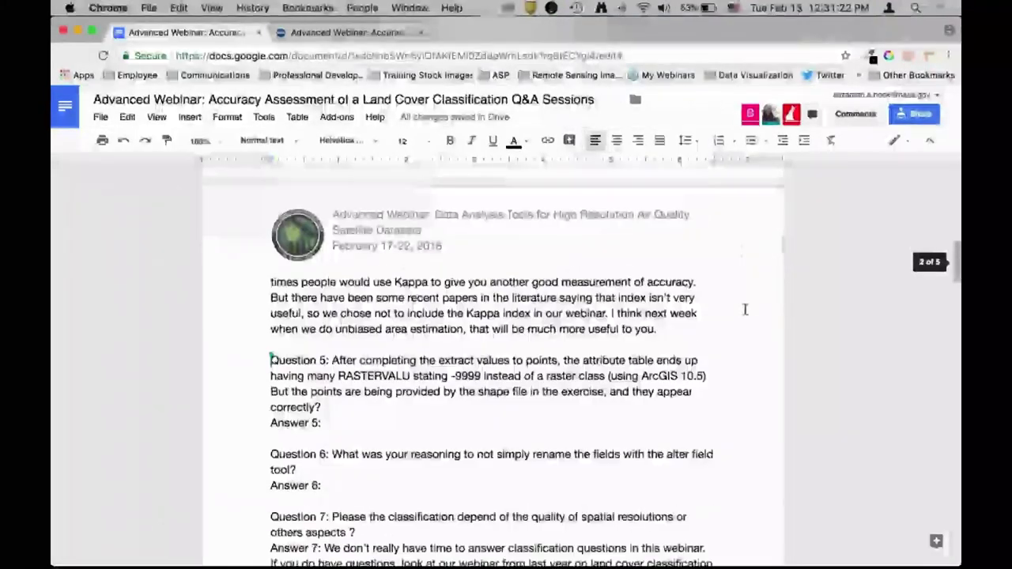
{"action": "scroll", "coordinate": [479, 382], "scroll_direction": "down", "scroll_amount": 3}
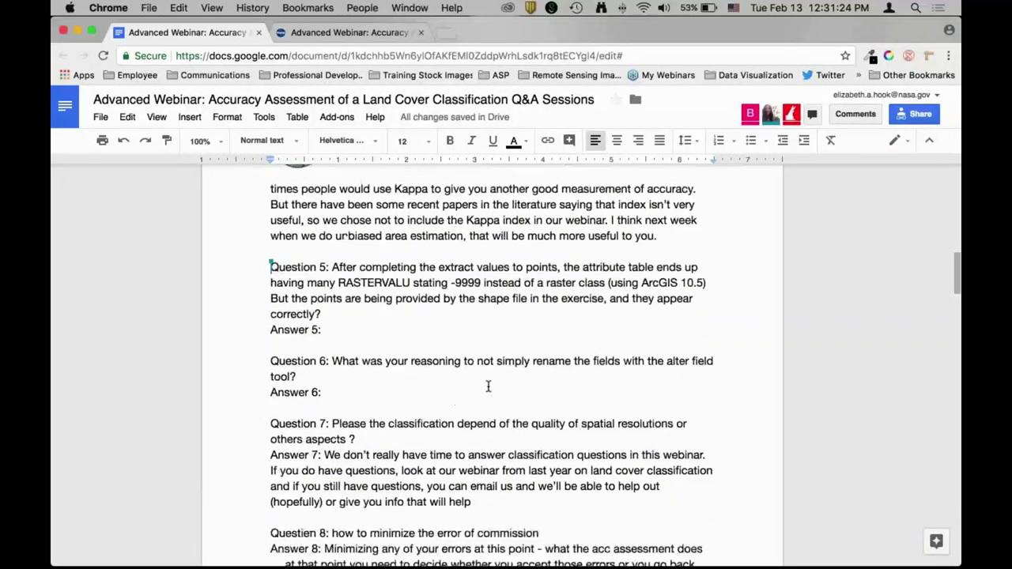
{"action": "left_click", "coordinate": [487, 385]}
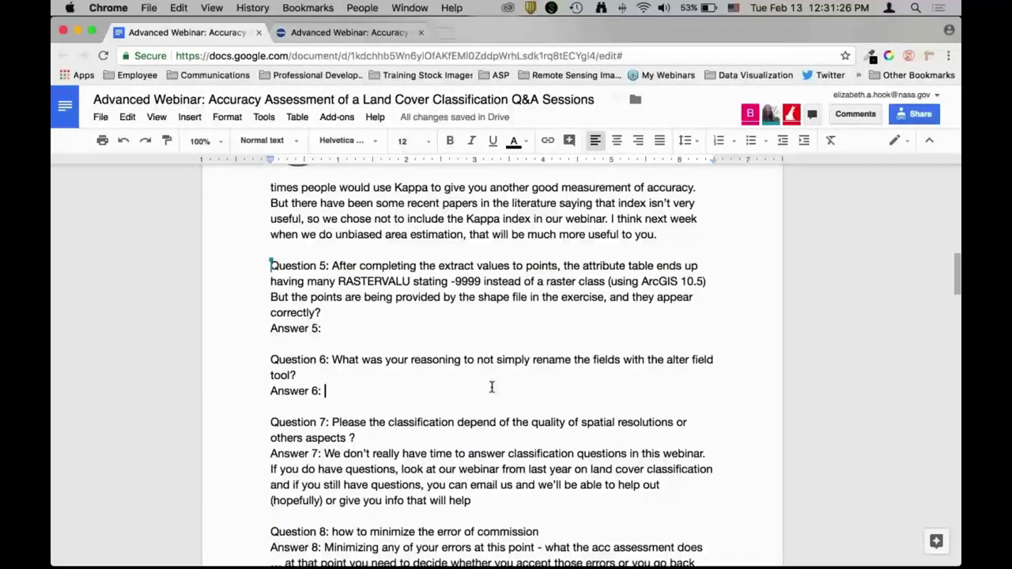
{"action": "scroll", "coordinate": [491, 387], "scroll_direction": "down", "scroll_amount": 1}
{"action": "scroll", "coordinate": [491, 386], "scroll_direction": "down", "scroll_amount": 5}
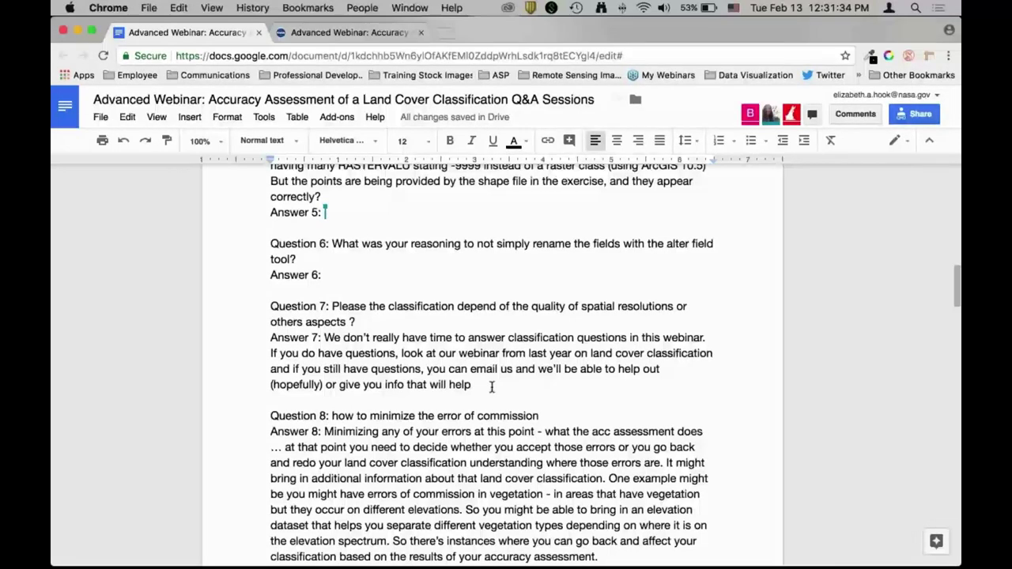
{"action": "type", "text": "Amber an"}
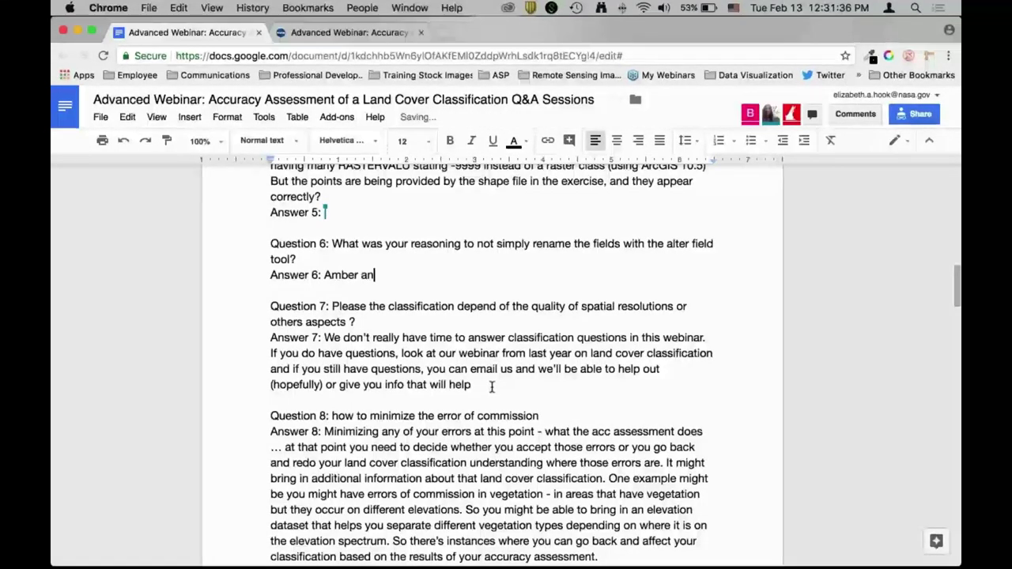
{"action": "type", "text": "swered that online - but wasn't "}
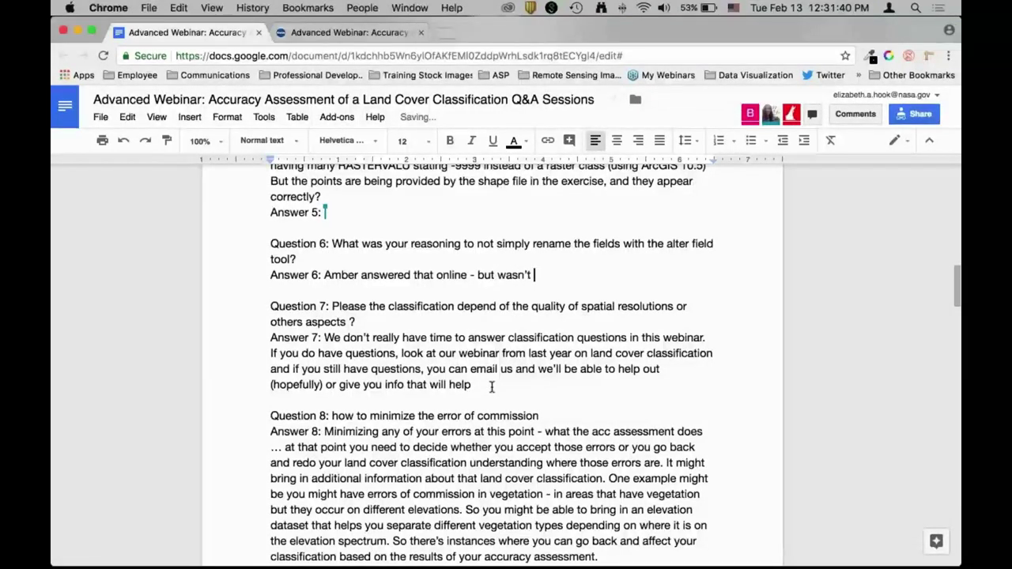
{"action": "type", "text": "aware of that particular tool. Later "}
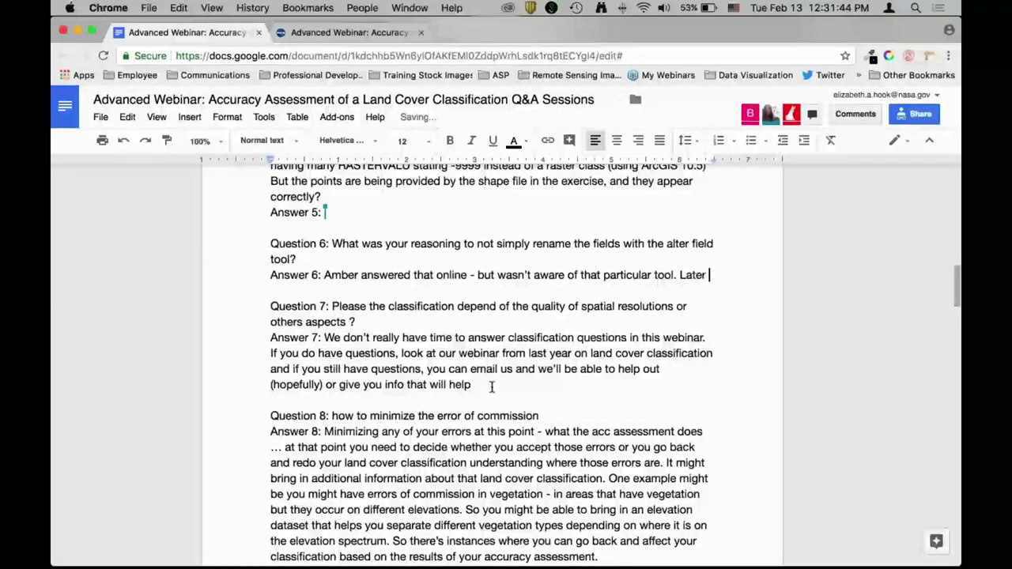
{"action": "type", "text": "on al ot of peopl"}
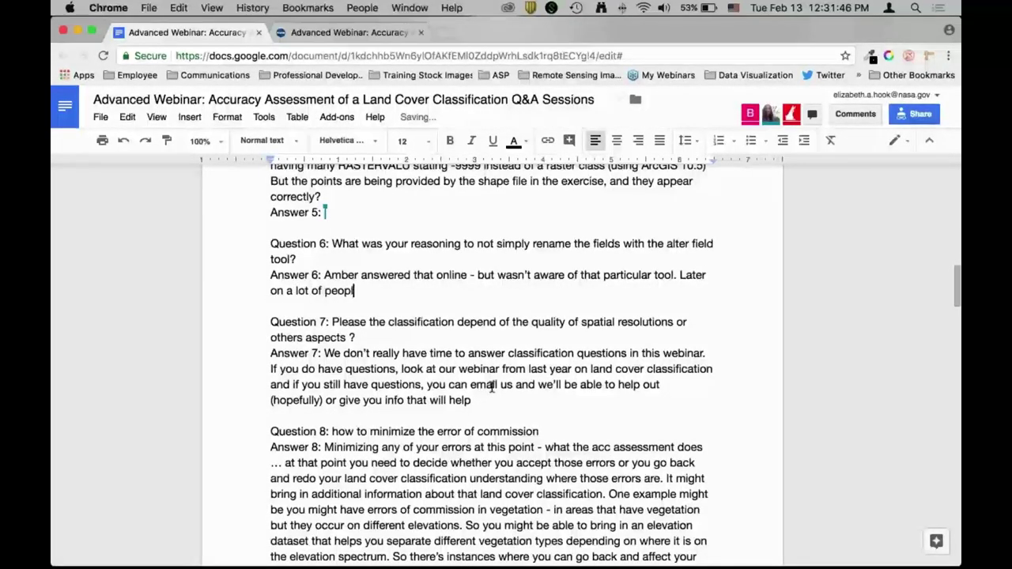
{"action": "type", "text": "e were mentioning that to"}
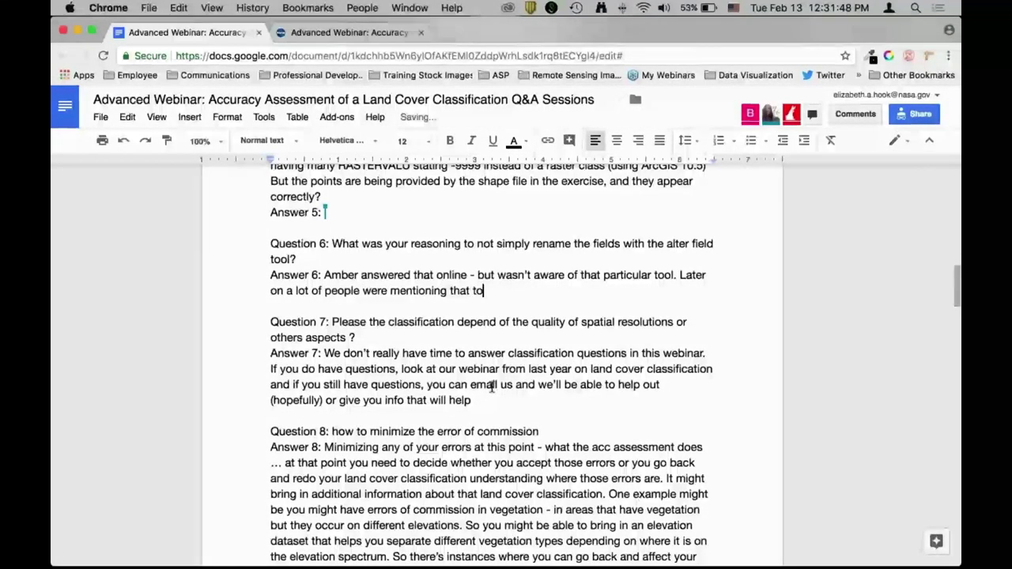
{"action": "type", "text": "ol, but there may be limitations if you use "}
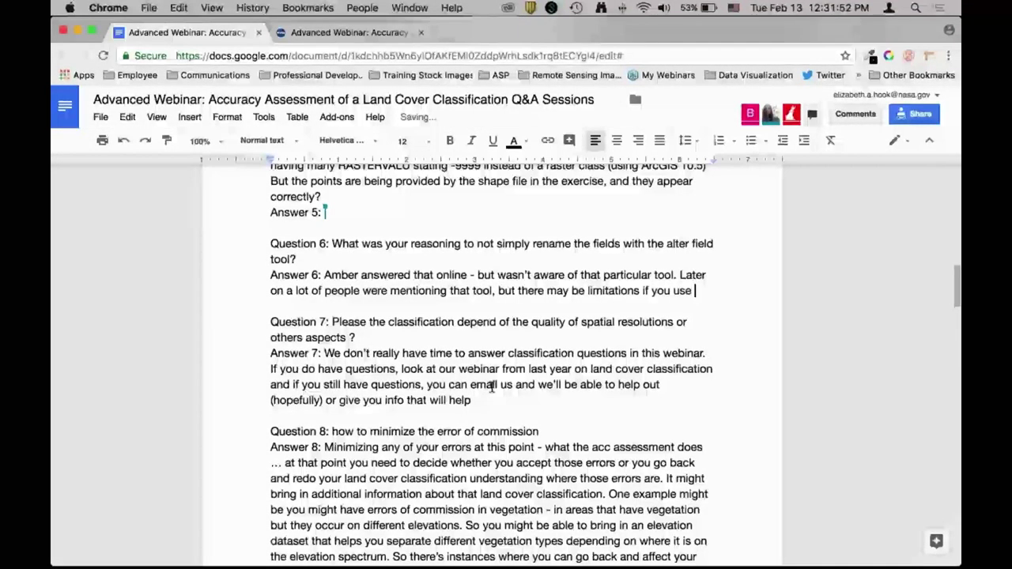
{"action": "type", "text": "that then bring it into "}
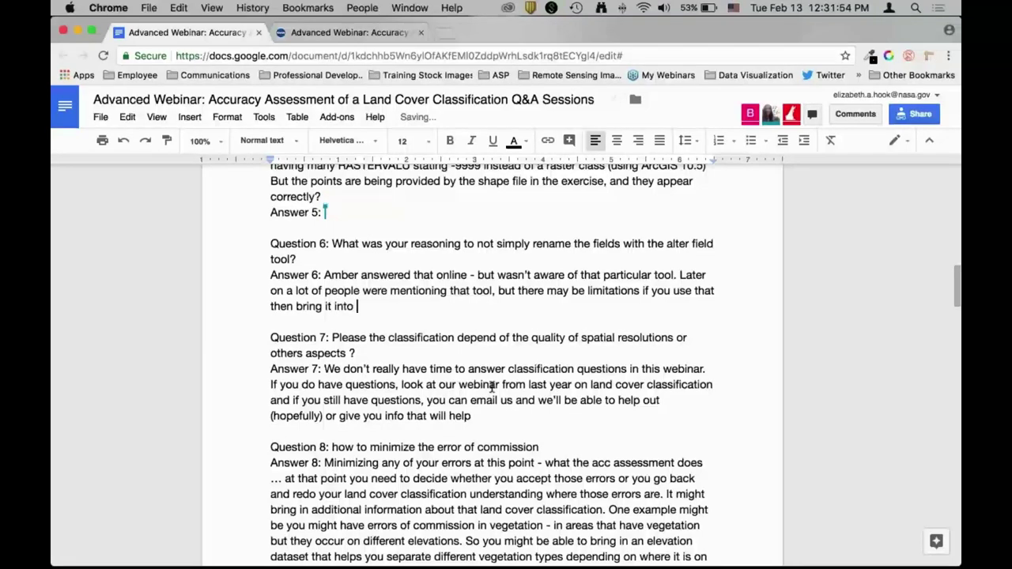
{"action": "type", "text": "excel."}
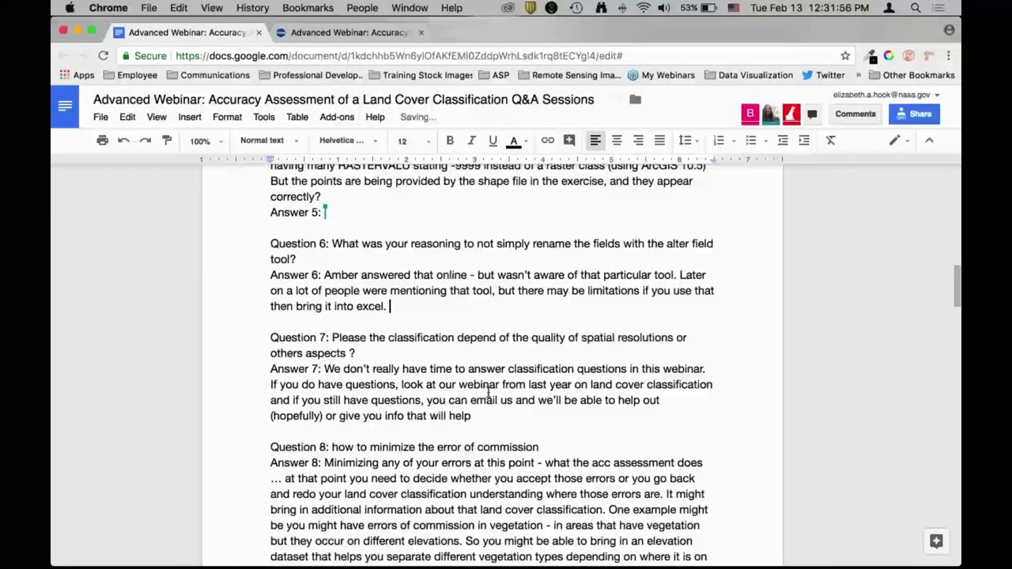
{"action": "scroll", "coordinate": [488, 392], "scroll_direction": "down", "scroll_amount": 1}
- Delete the blank line between Question 11 and the Answer 11 label
{"action": "scroll", "coordinate": [488, 391], "scroll_direction": "down", "scroll_amount": 8}
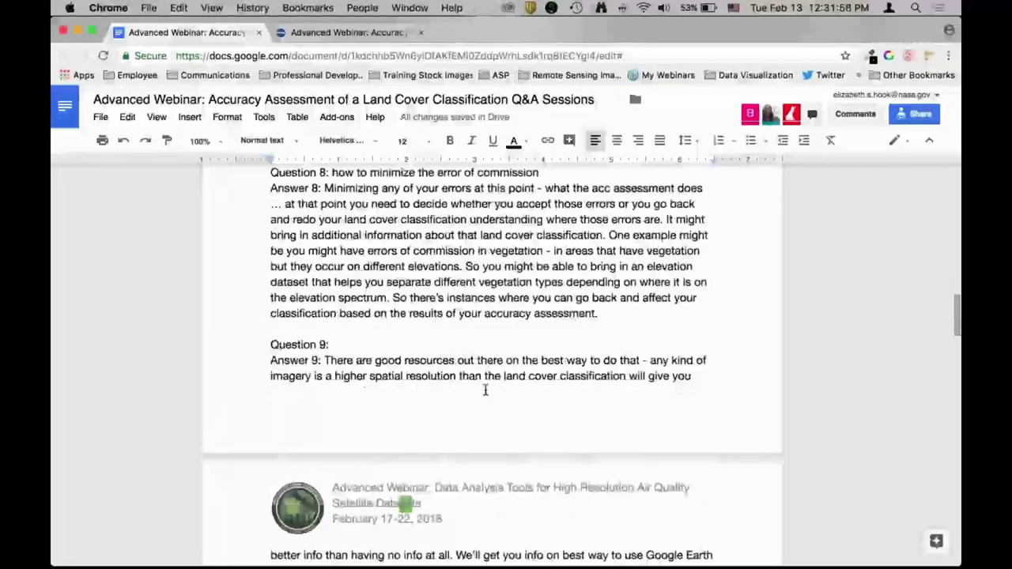
{"action": "scroll", "coordinate": [486, 389], "scroll_direction": "down", "scroll_amount": 1}
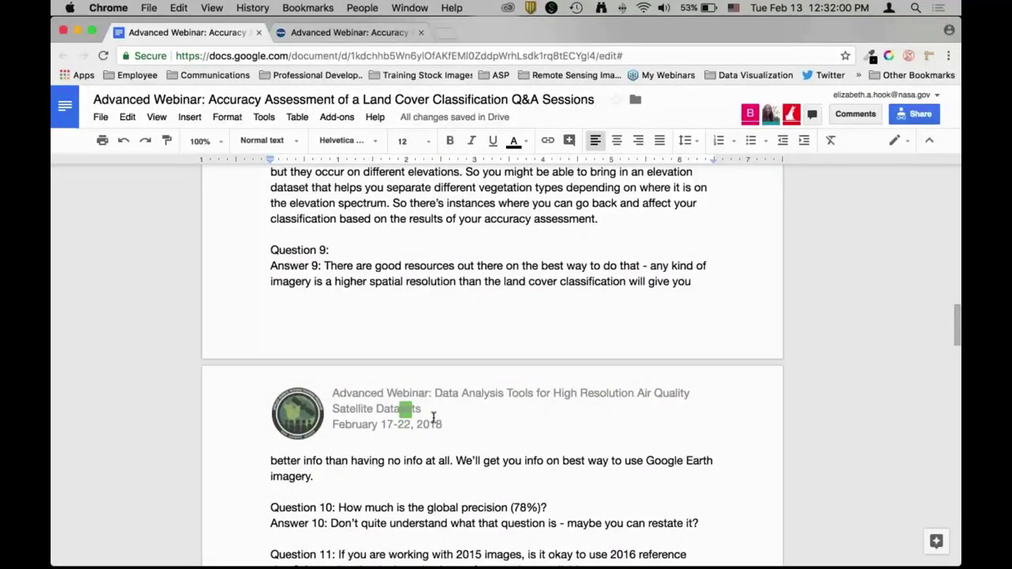
{"action": "scroll", "coordinate": [431, 417], "scroll_direction": "down", "scroll_amount": 1}
{"action": "scroll", "coordinate": [431, 417], "scroll_direction": "down", "scroll_amount": 2}
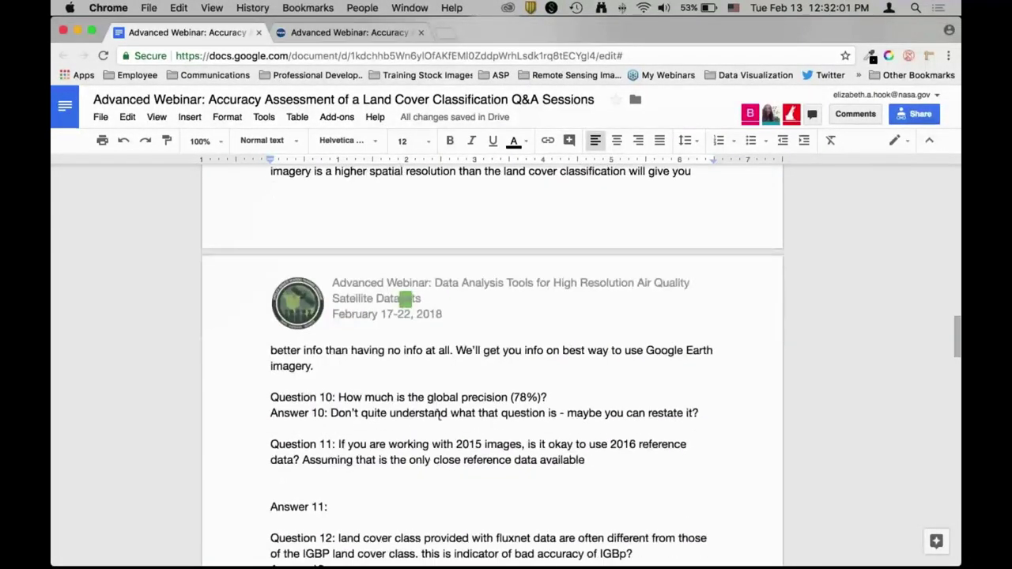
{"action": "scroll", "coordinate": [567, 468], "scroll_direction": "down", "scroll_amount": 1}
{"action": "left_click", "coordinate": [566, 467]}
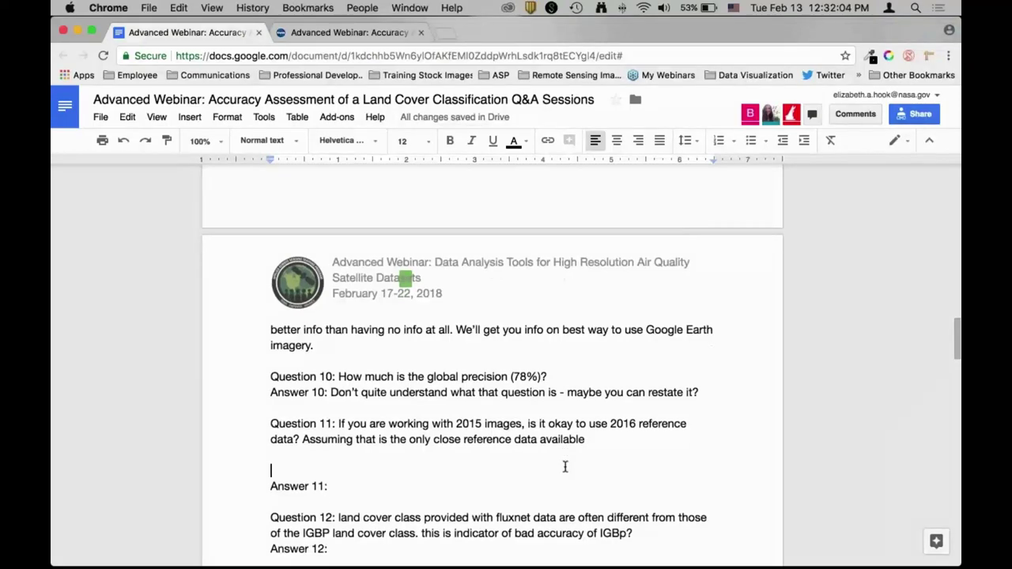
{"action": "key", "text": "BackSpace"}
{"action": "key", "text": "Down"}
{"action": "scroll", "coordinate": [603, 443], "scroll_direction": "down", "scroll_amount": 5}
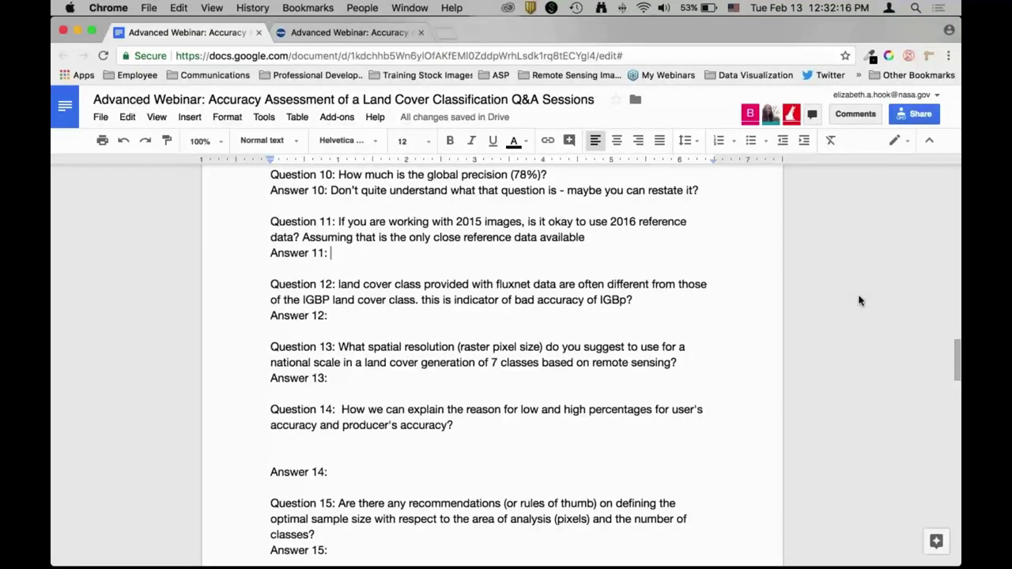
- Type Answer 11 on using reference data from the classification's time, correcting 'refference' to 'reference'
{"action": "key", "text": "XF86AudioRaiseVolume"}
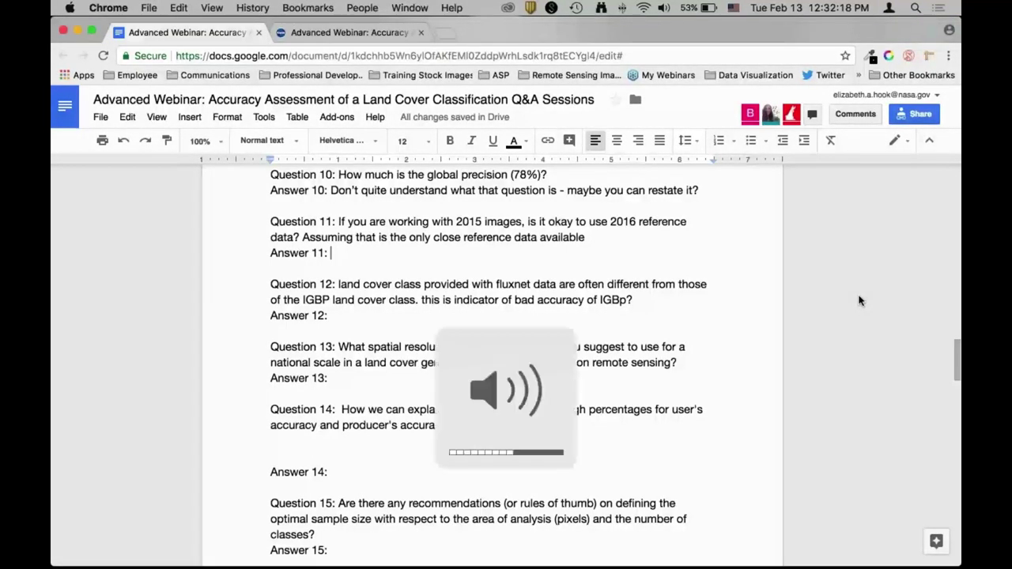
{"action": "type", "text": "So - ideally"}
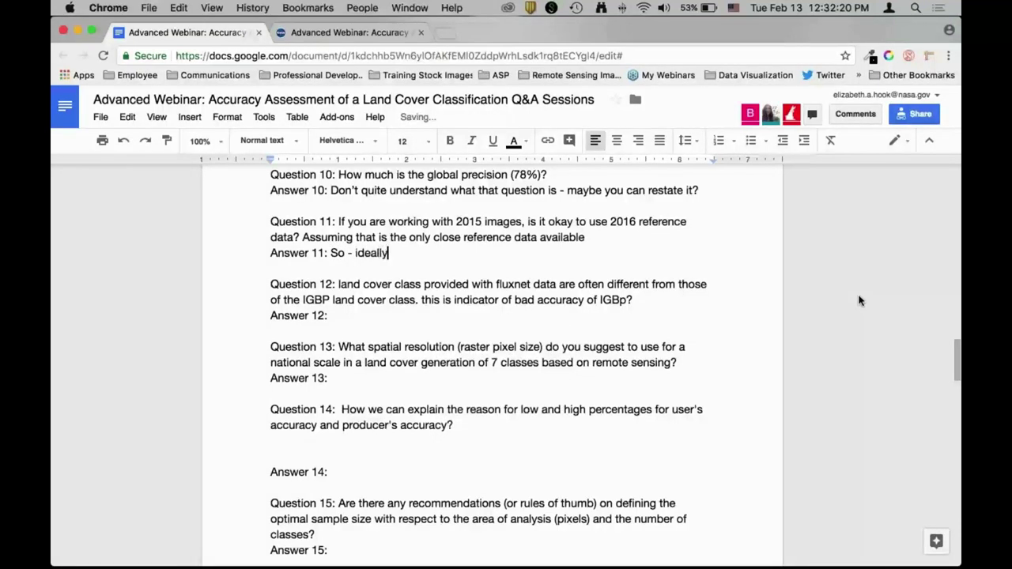
{"action": "type", "text": ", as I said before, you "}
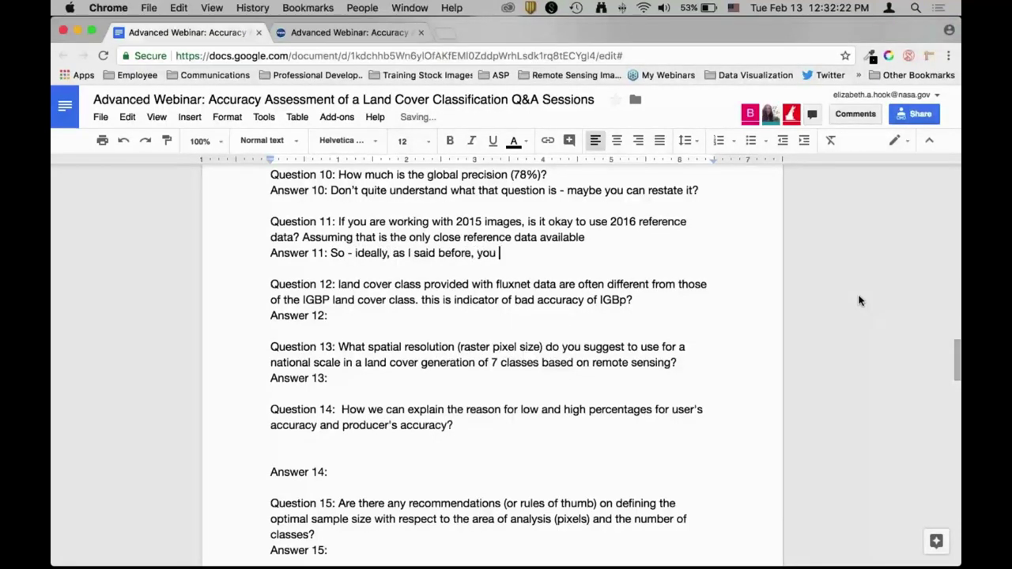
{"action": "type", "text": "want to use reference "}
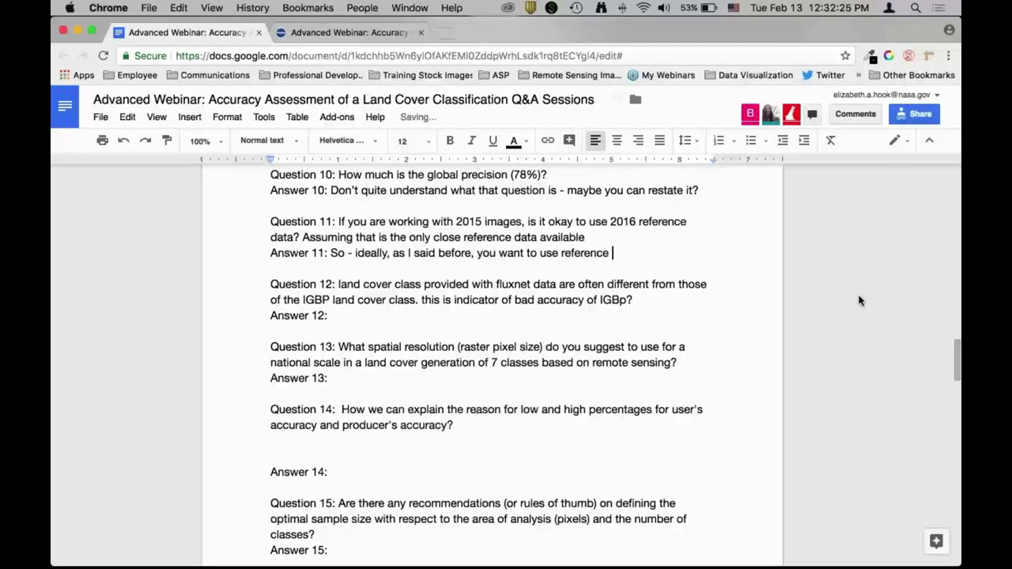
{"action": "type", "text": "data that's exactly the same time as"}
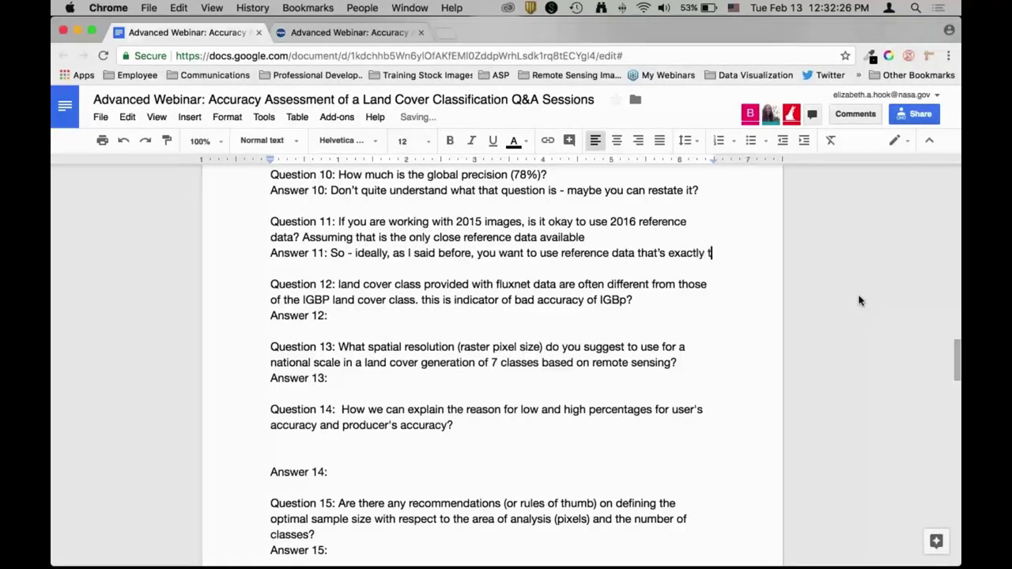
{"action": "type", "text": " your class"}
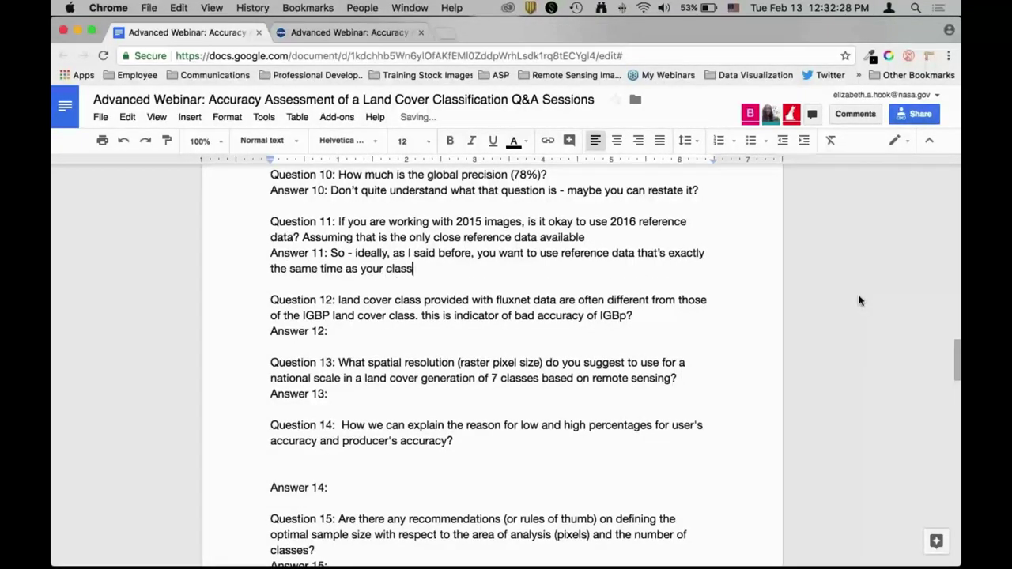
{"action": "type", "text": "ification because if a"}
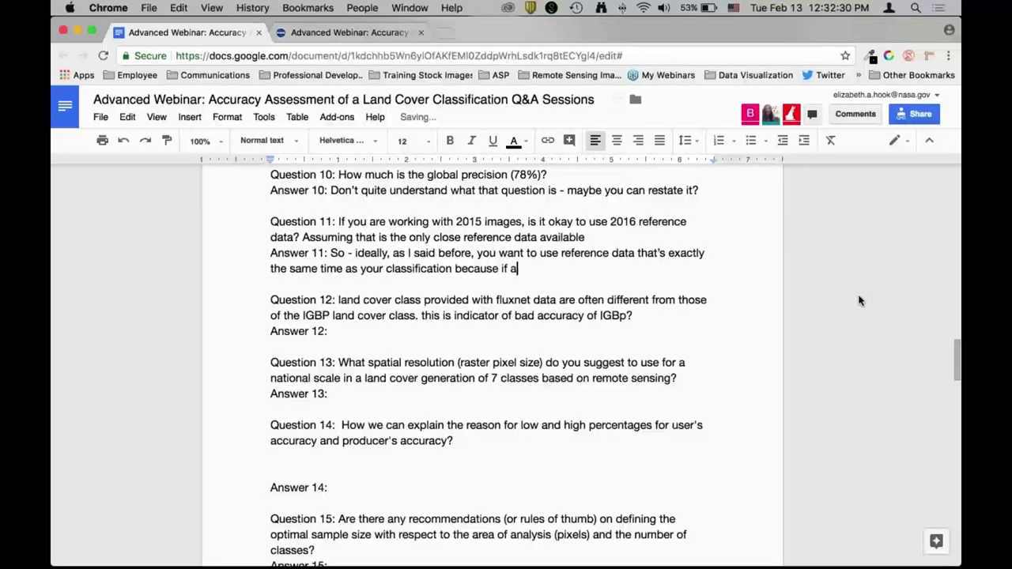
{"action": "type", "text": "ny changes have occurred in that time (in the "}
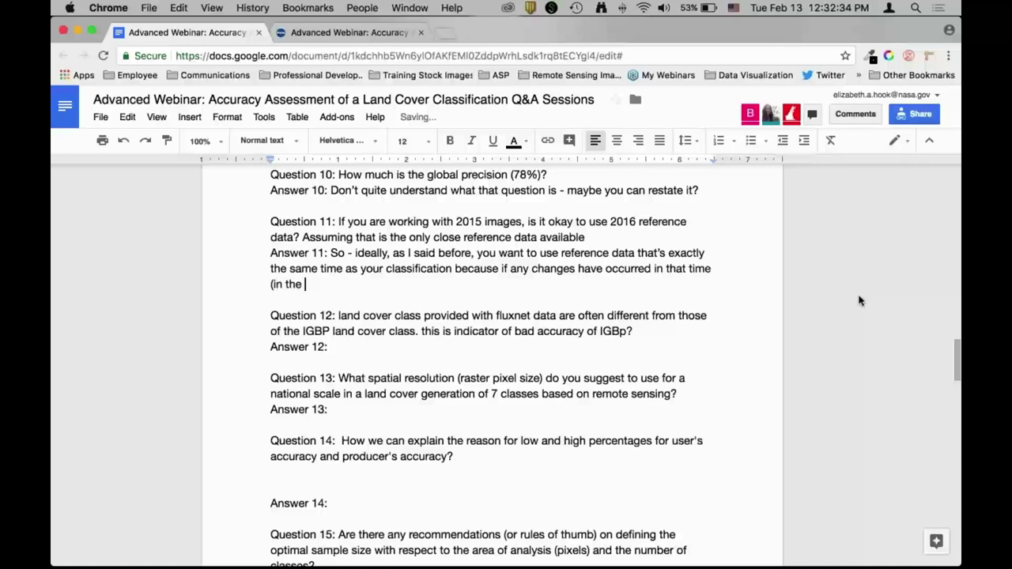
{"action": "type", "text": "s case between 2015 & 2016) then youre"}
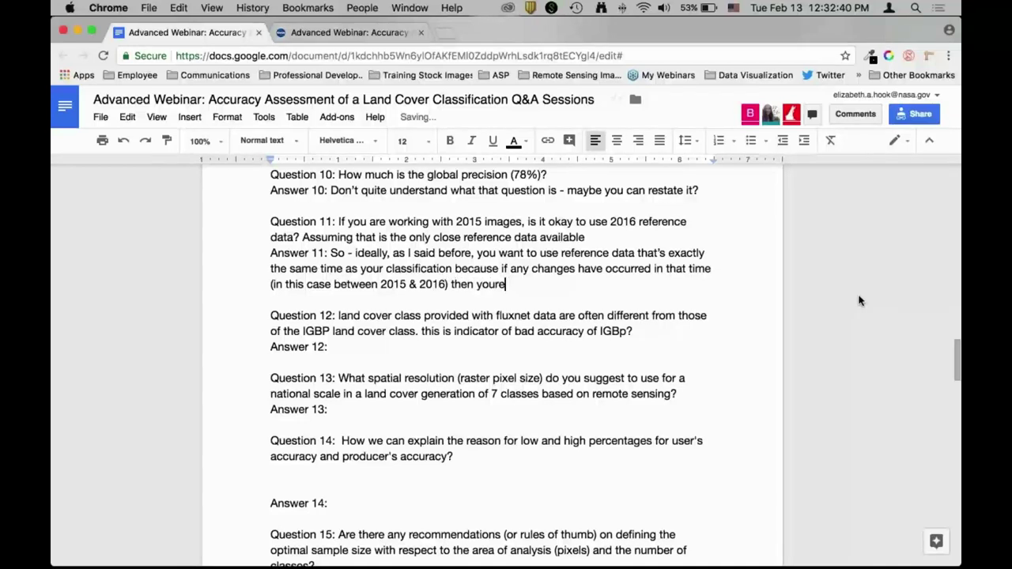
{"action": "type", "text": "fference data wi"}
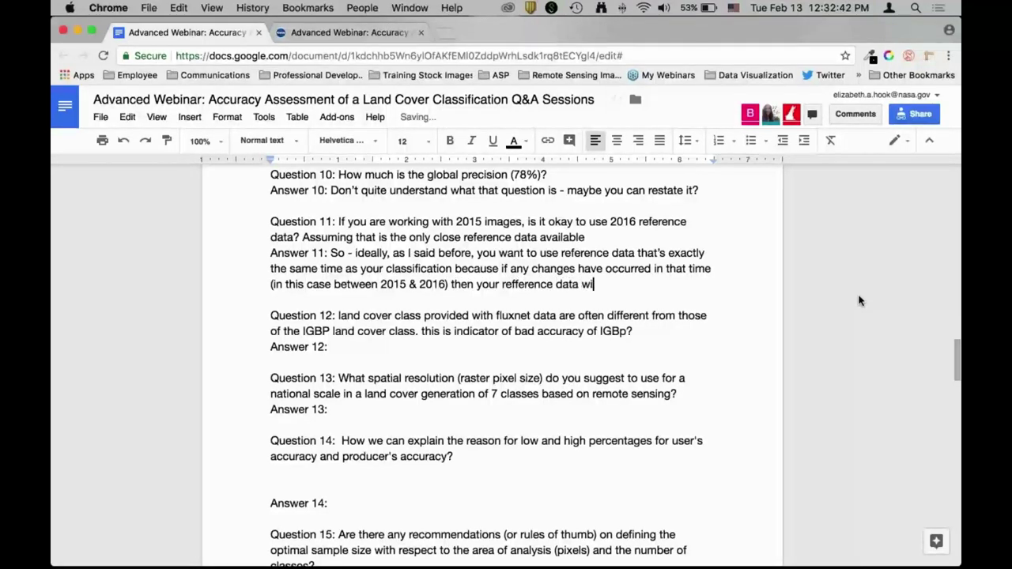
{"action": "type", "text": "ll be different than "}
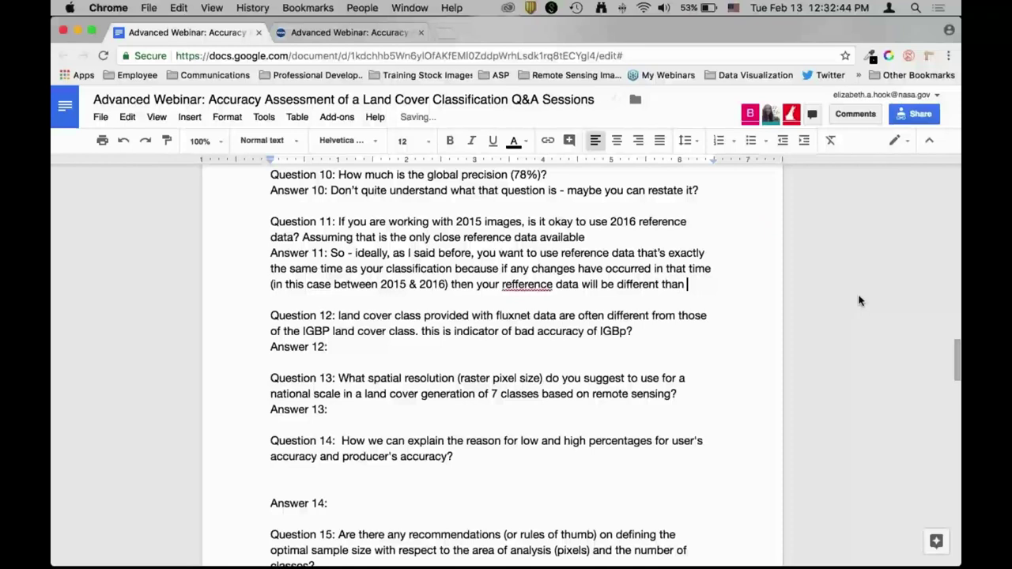
{"action": "type", "text": "your classification data. "}
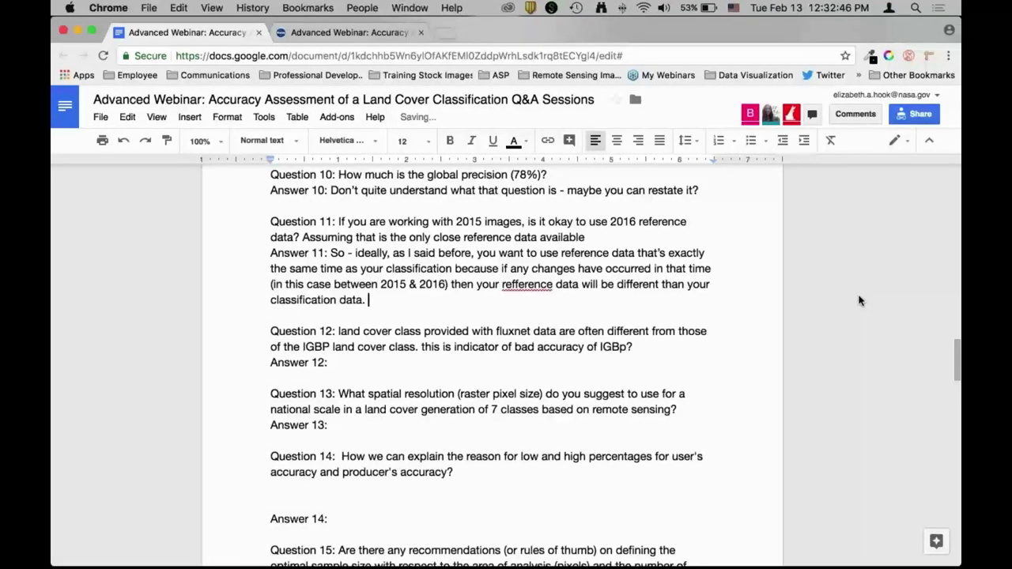
{"action": "type", "text": "But if you know where the ch"}
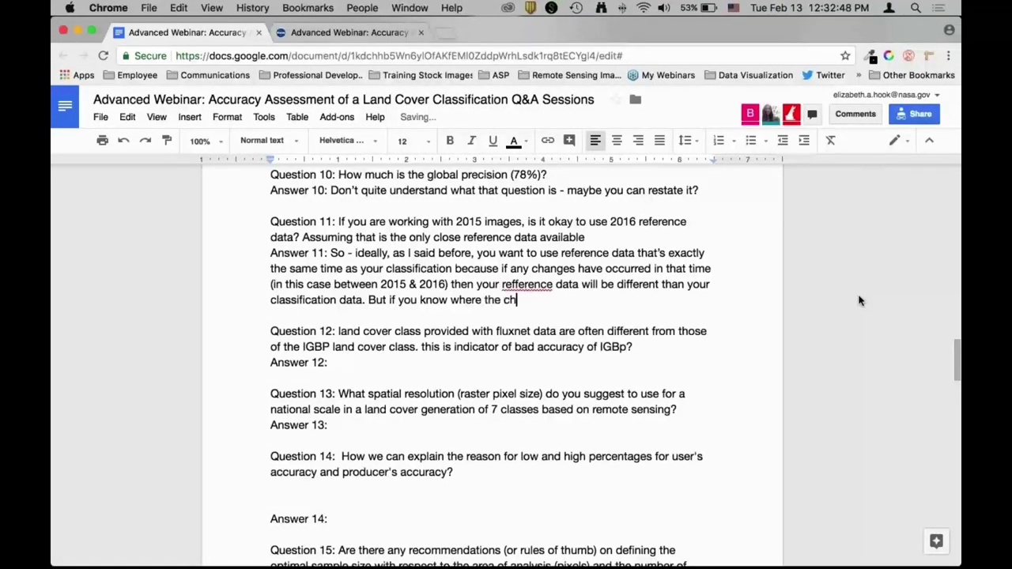
{"action": "type", "text": "ange has occurred - "}
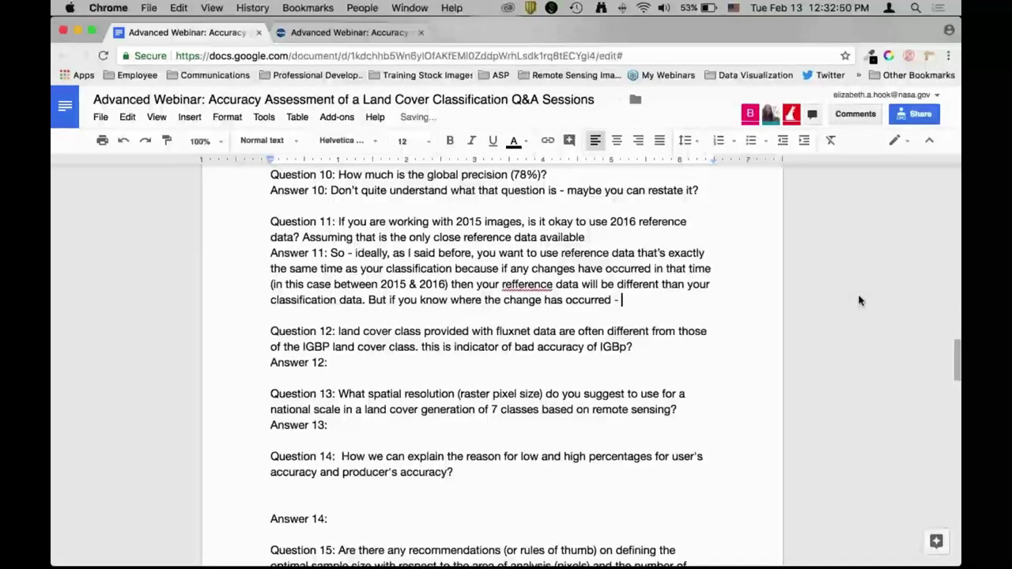
{"action": "type", "text": "if that's the only ref"}
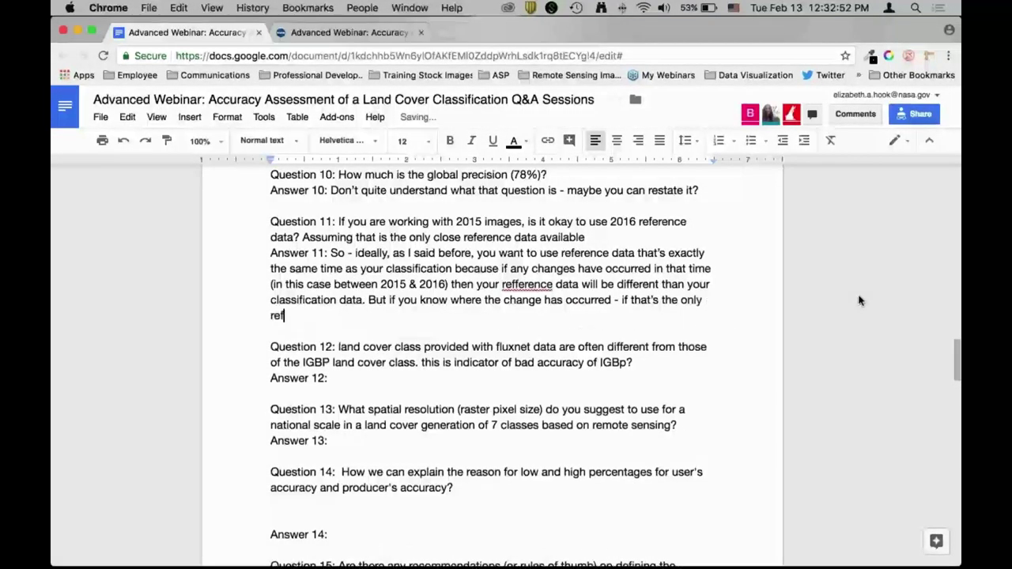
{"action": "type", "text": "erence data you have, you "}
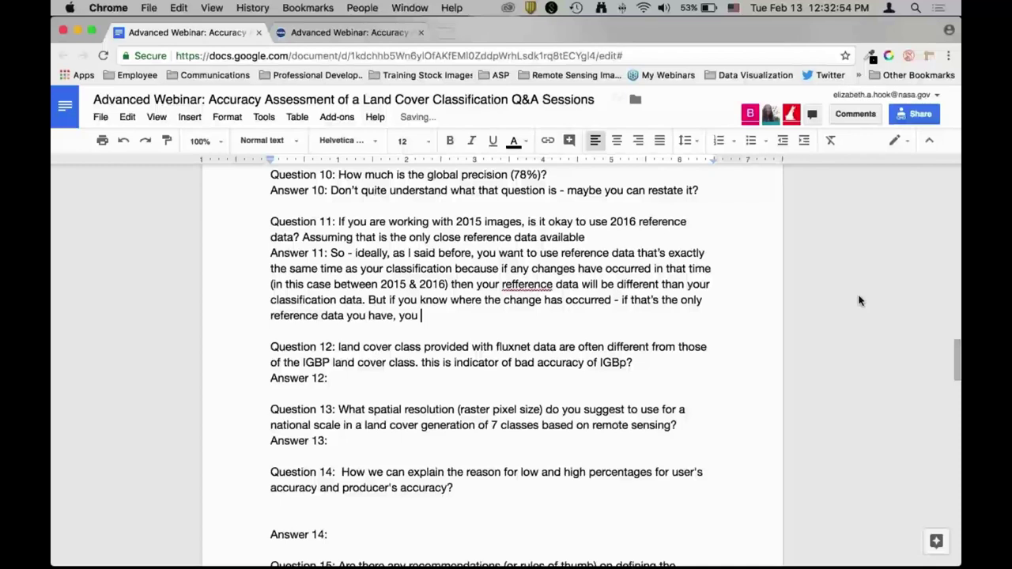
{"action": "type", "text": "can go ahead and use it."}
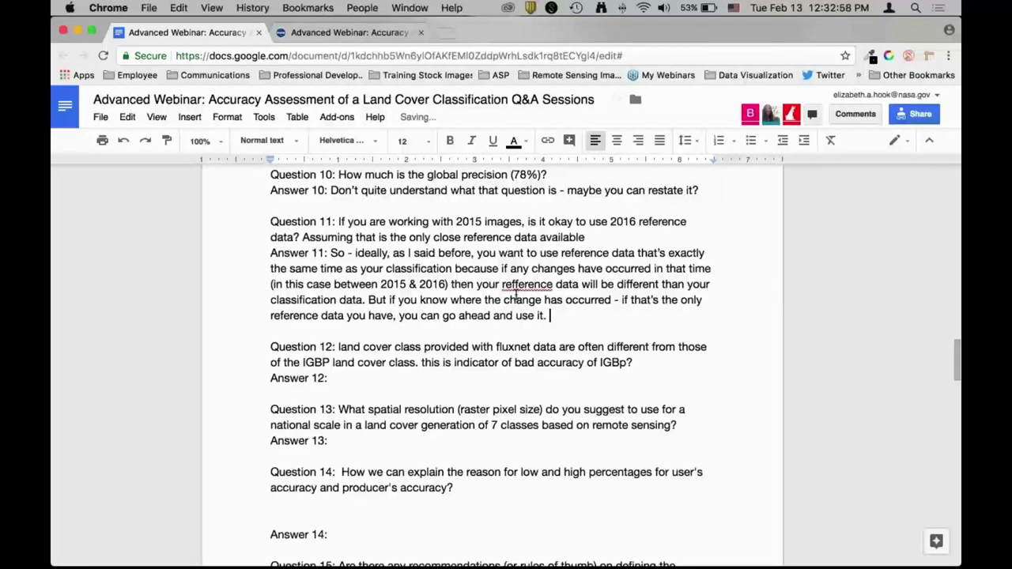
{"action": "left_click", "coordinate": [517, 285]}
{"action": "key", "text": "BackSpace"}
{"action": "left_click", "coordinate": [417, 378]}
{"action": "scroll", "coordinate": [519, 360], "scroll_direction": "down", "scroll_amount": 3}
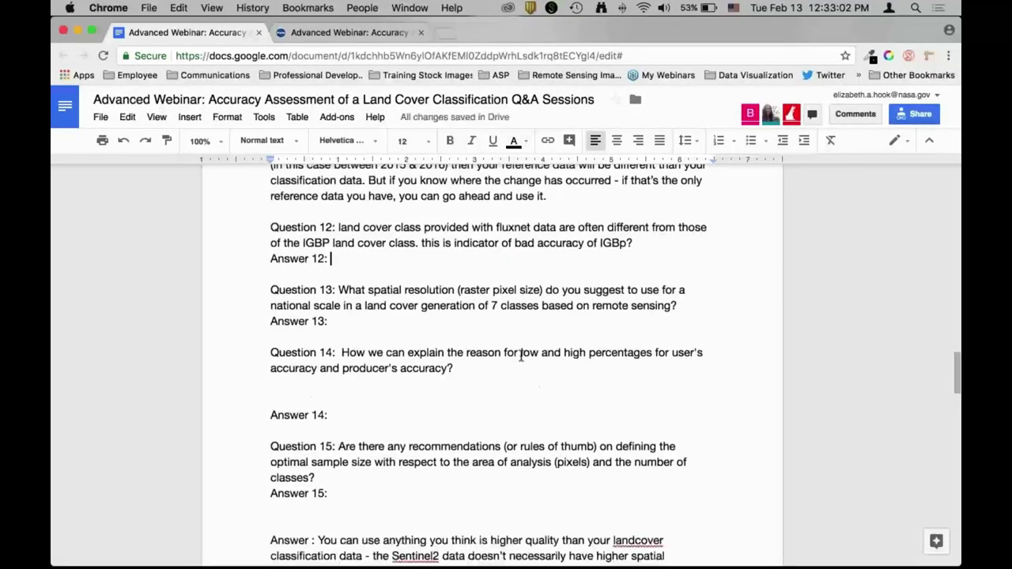
{"action": "scroll", "coordinate": [817, 344], "scroll_direction": "up", "scroll_amount": 1}
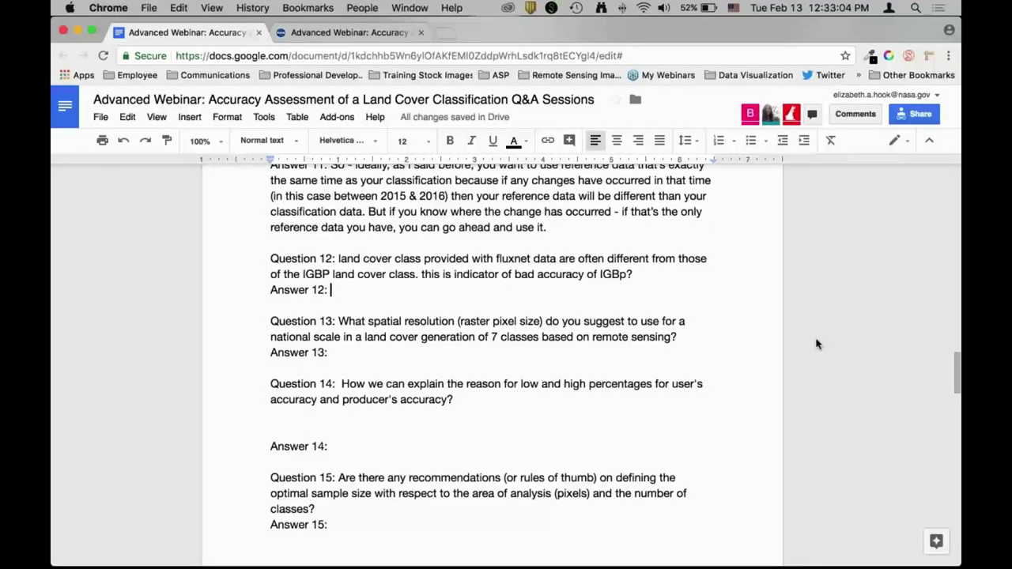
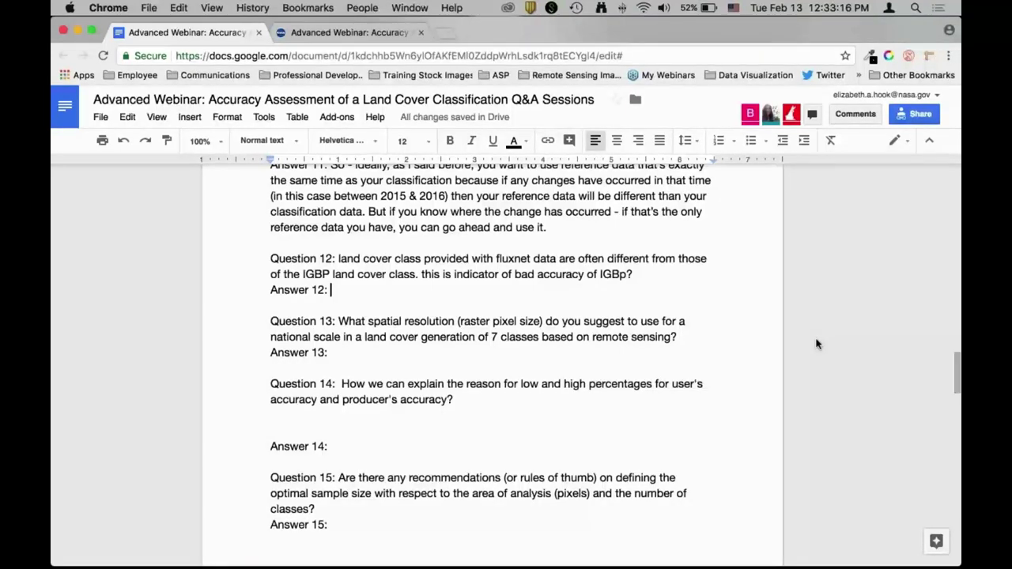
- Write Answer 12 as 'There's no way to answer that question at this point -', fixing the 'htat' typo
{"action": "type", "text": "There's no way to answe"}
{"action": "type", "text": "r htat question"}
{"action": "key", "text": "alt+shift+Left"}
{"action": "key", "text": "alt+shift+Left"}
{"action": "type", "text": "that ques"}
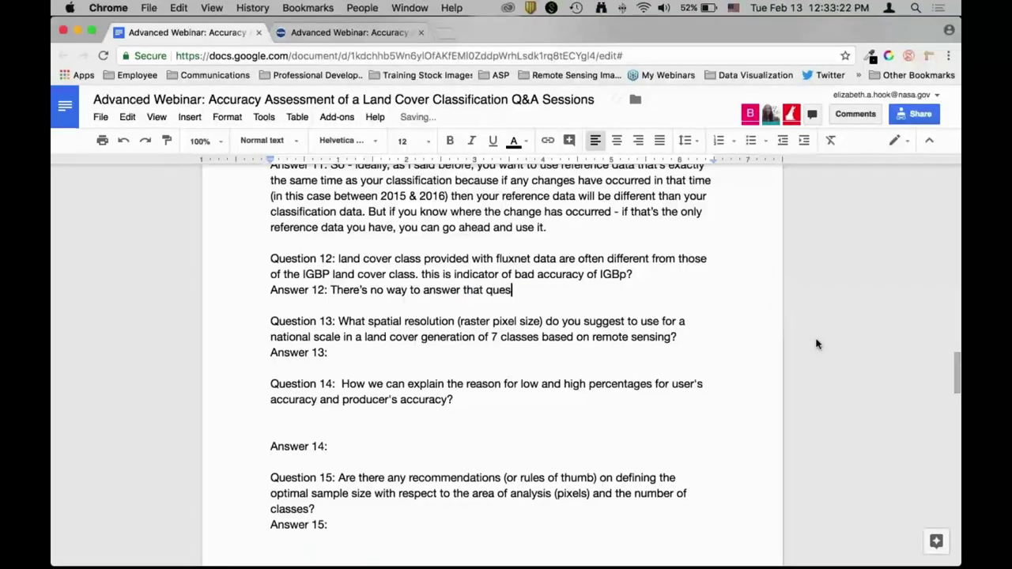
{"action": "type", "text": "tion at this point -"}
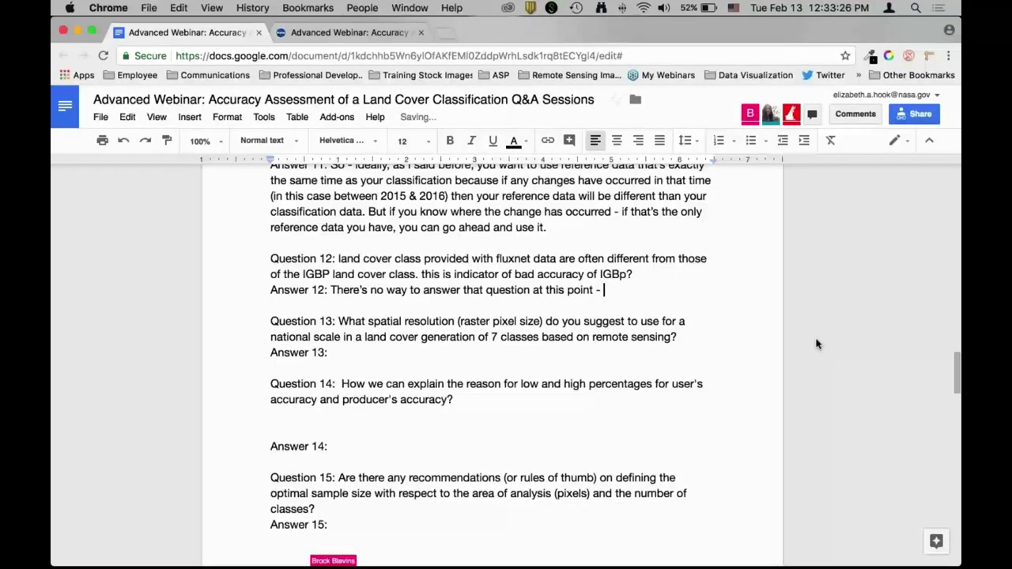
{"action": "left_click", "coordinate": [416, 350]}
{"action": "scroll", "coordinate": [526, 374], "scroll_direction": "down", "scroll_amount": 3}
{"action": "scroll", "coordinate": [526, 374], "scroll_direction": "down", "scroll_amount": 1}
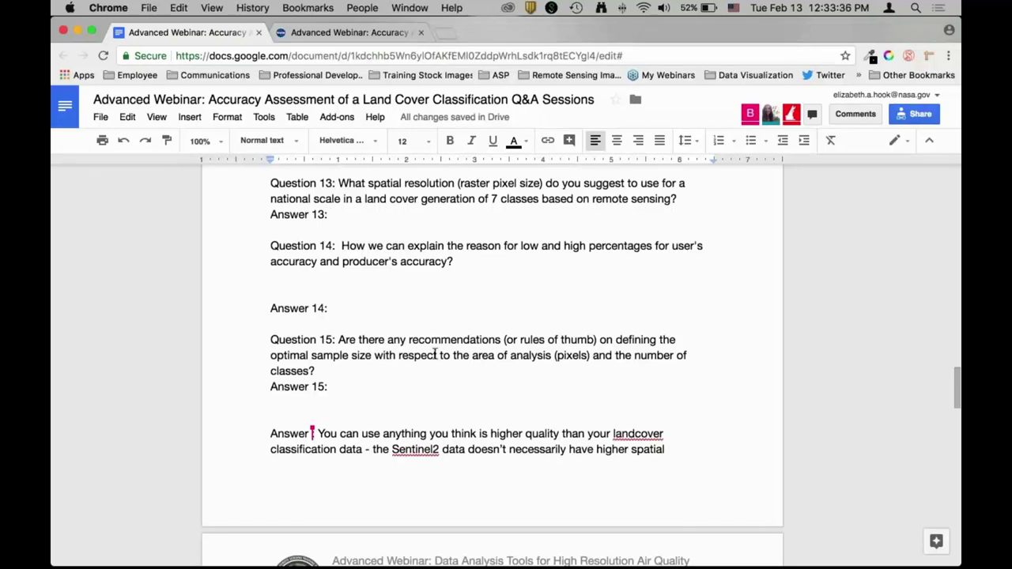
- Remove the blank line above Answer 14 and write Answer 13 on national mapping with Landsat imagery around 30m
{"action": "left_click", "coordinate": [271, 310]}
{"action": "key", "text": "BackSpace"}
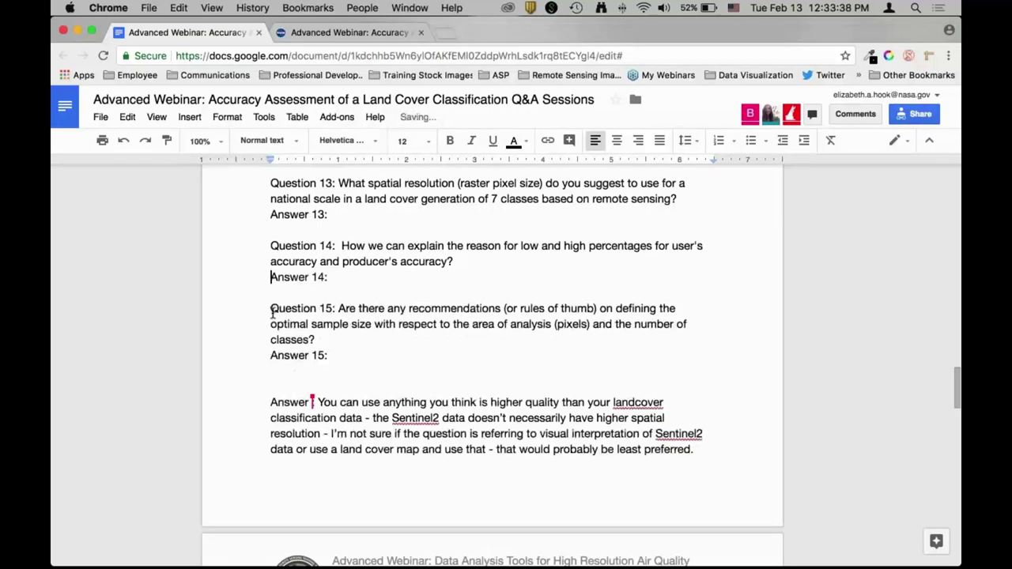
{"action": "left_click", "coordinate": [383, 219]}
{"action": "scroll", "coordinate": [395, 345], "scroll_direction": "down", "scroll_amount": 1}
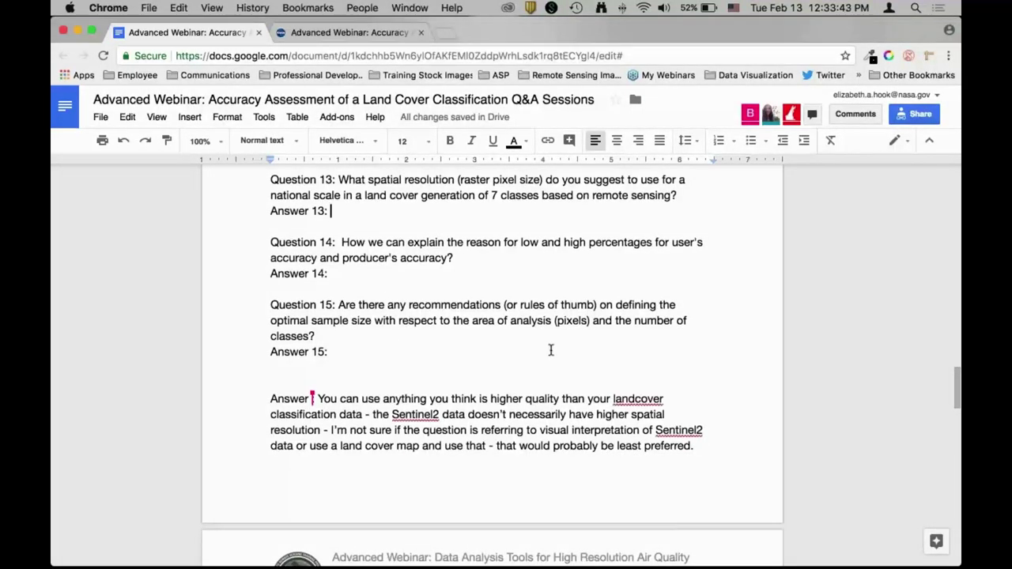
{"action": "type", "text": "Again - we aren't re"}
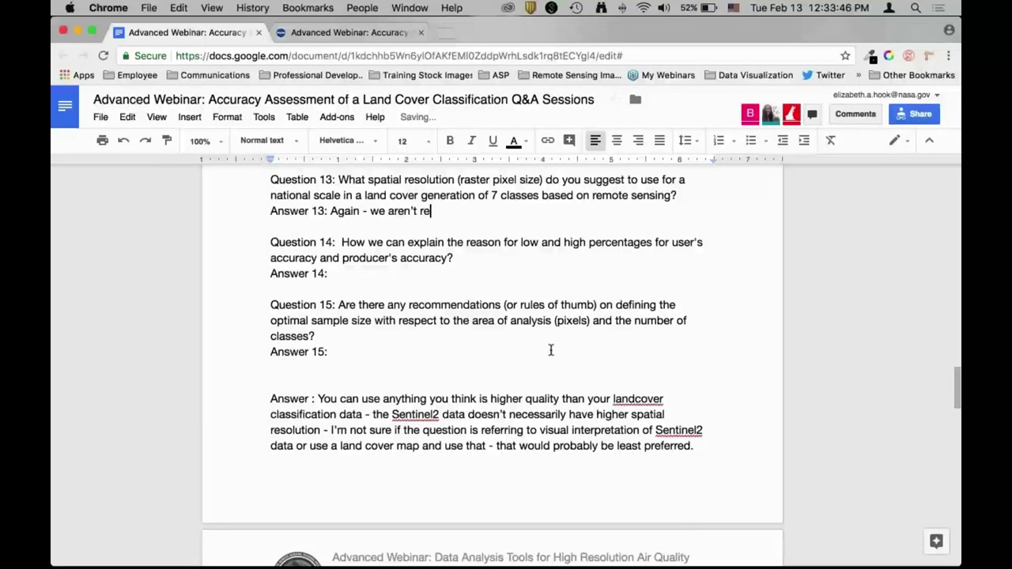
{"action": "type", "text": "ally focusing on land cover classification in this particular webinar. We did a land cover classification webinar about a"}
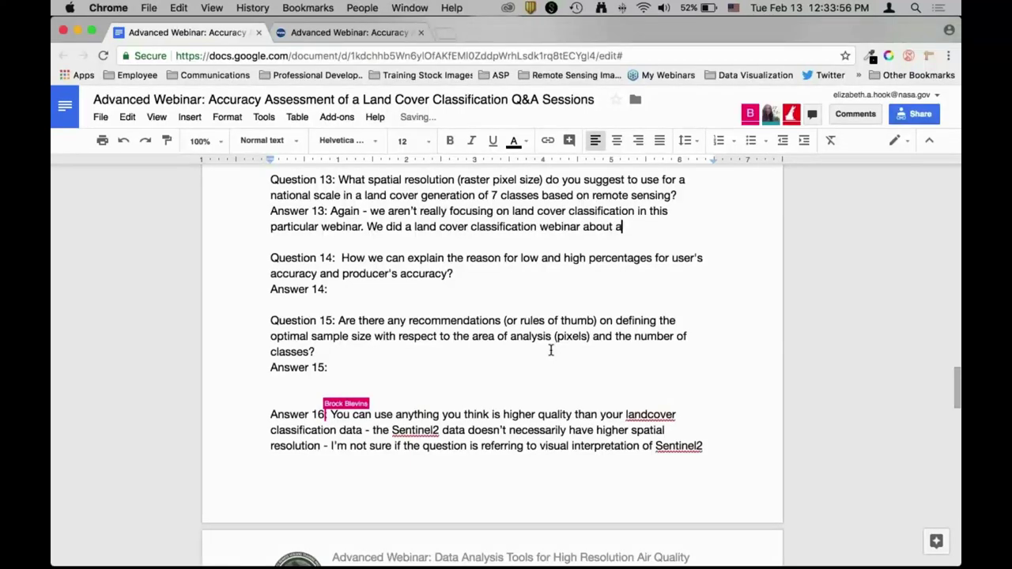
{"action": "type", "text": " year ago, and we "}
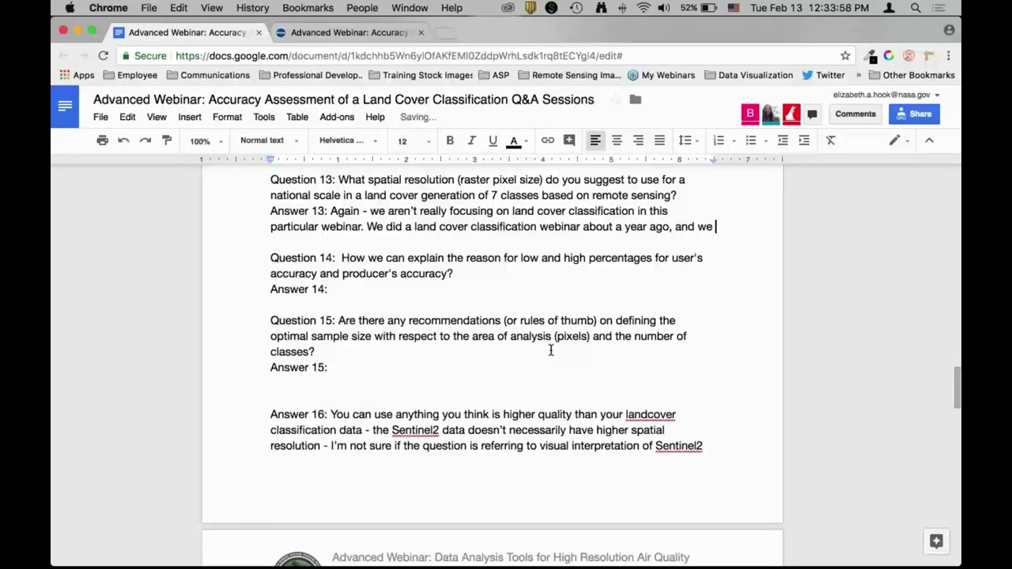
{"action": "type", "text": "suggest you take a look at that. No "}
{"action": "type", "text": " an expert at national land scale generation, but "}
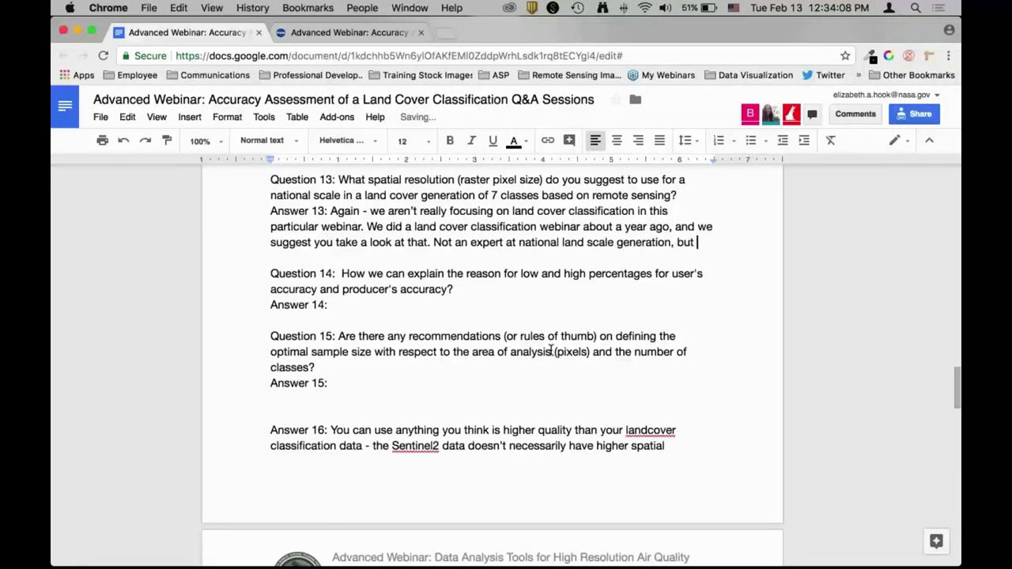
{"action": "type", "text": "I know there are some glbo"}
{"action": "key", "text": "BackSpace"}
{"action": "key", "text": "BackSpace"}
{"action": "key", "text": "BackSpace"}
{"action": "type", "text": "lobal efforts "}
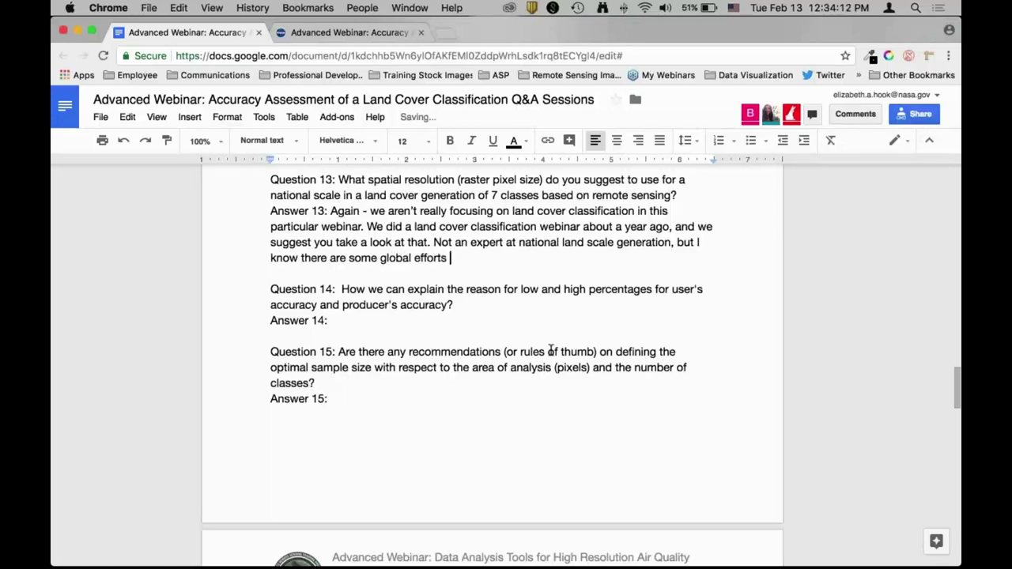
{"action": "type", "text": "going on to map land cover "}
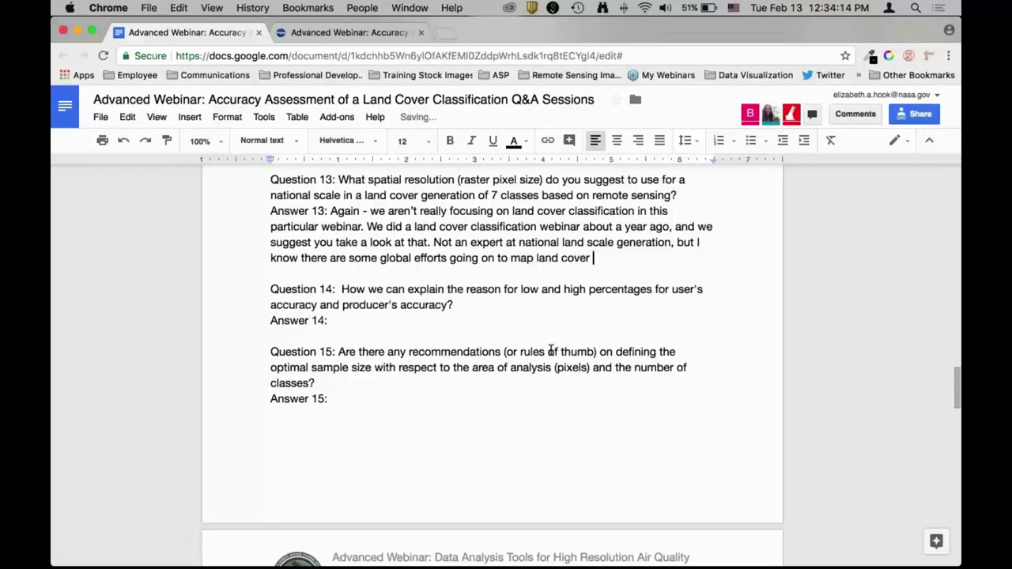
{"action": "type", "text": "on a national scale "}
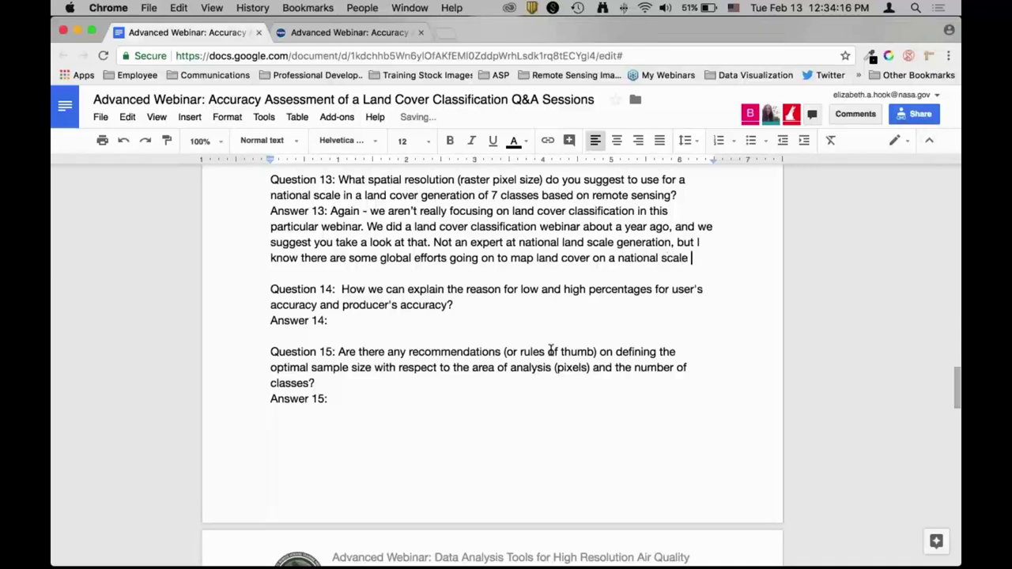
{"action": "type", "text": "using landsat"}
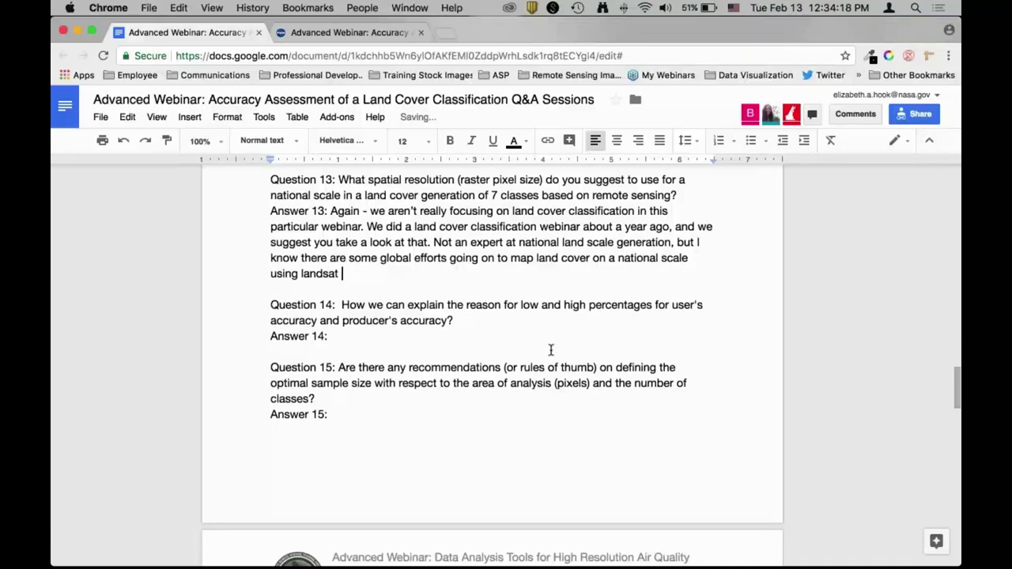
{"action": "type", "text": " spatial reso"}
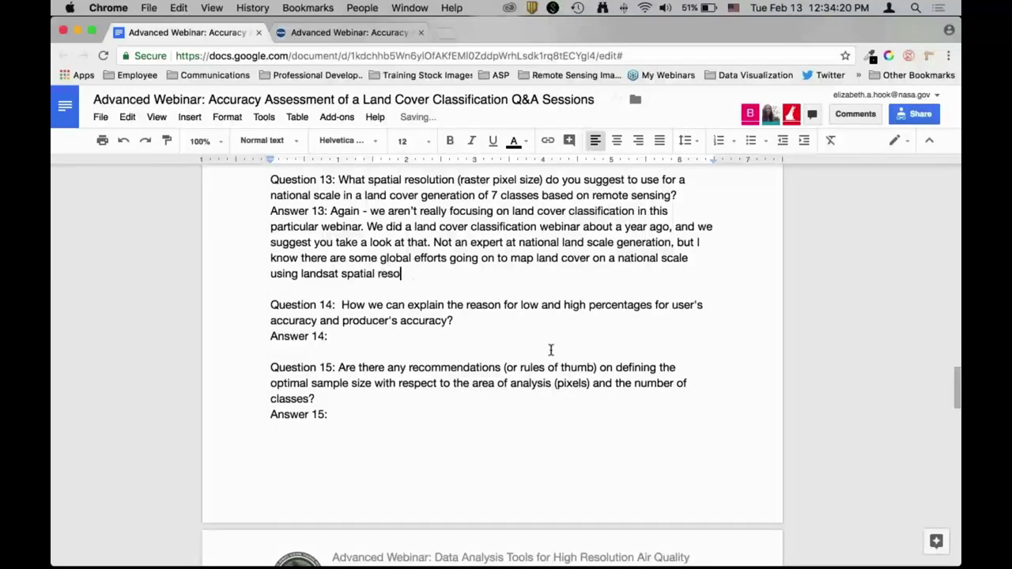
{"action": "type", "text": "lution imagery - around 30m"}
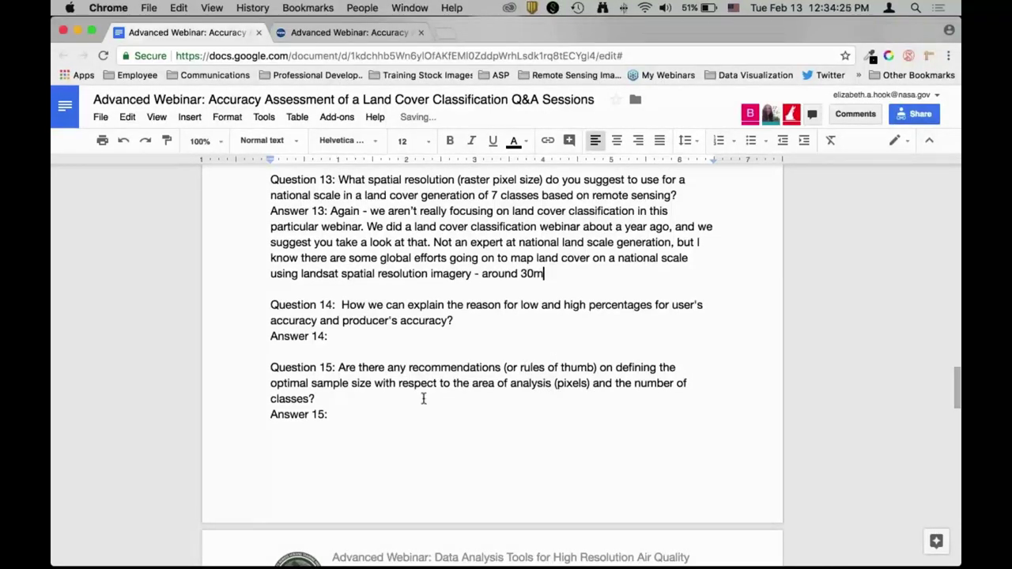
{"action": "left_click", "coordinate": [340, 305]}
- Remove Question 14's extra space; answer that low percentages are classification errors, so check where confusion occurs
{"action": "key", "text": "BackSpace"}
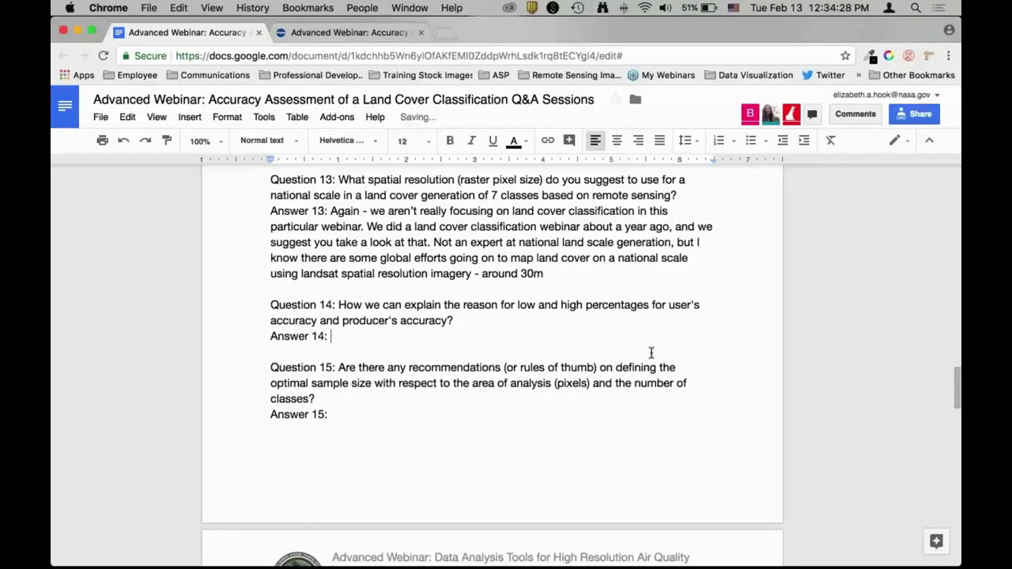
{"action": "scroll", "coordinate": [649, 354], "scroll_direction": "down", "scroll_amount": 3}
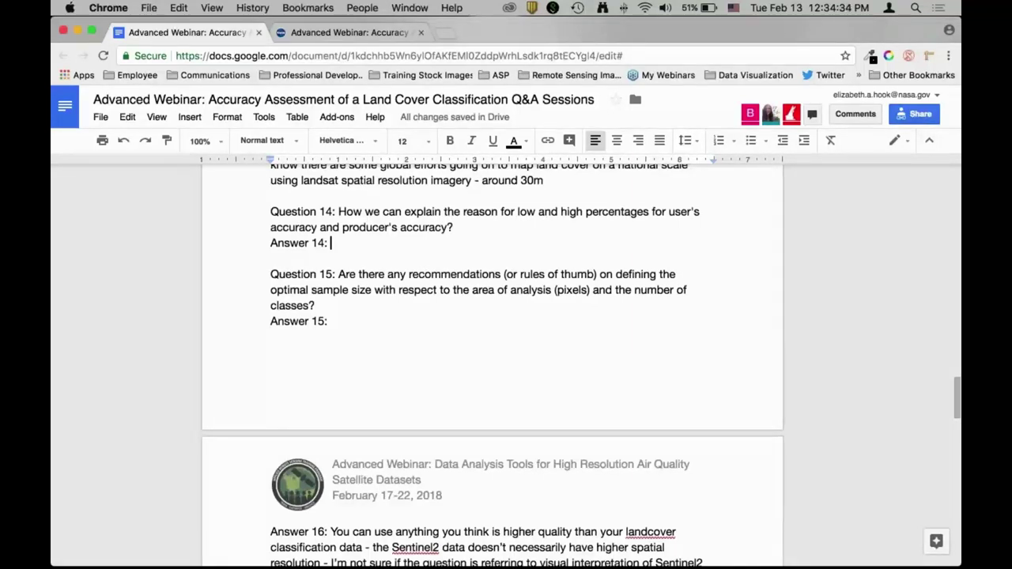
{"action": "type", "text": "Those a"}
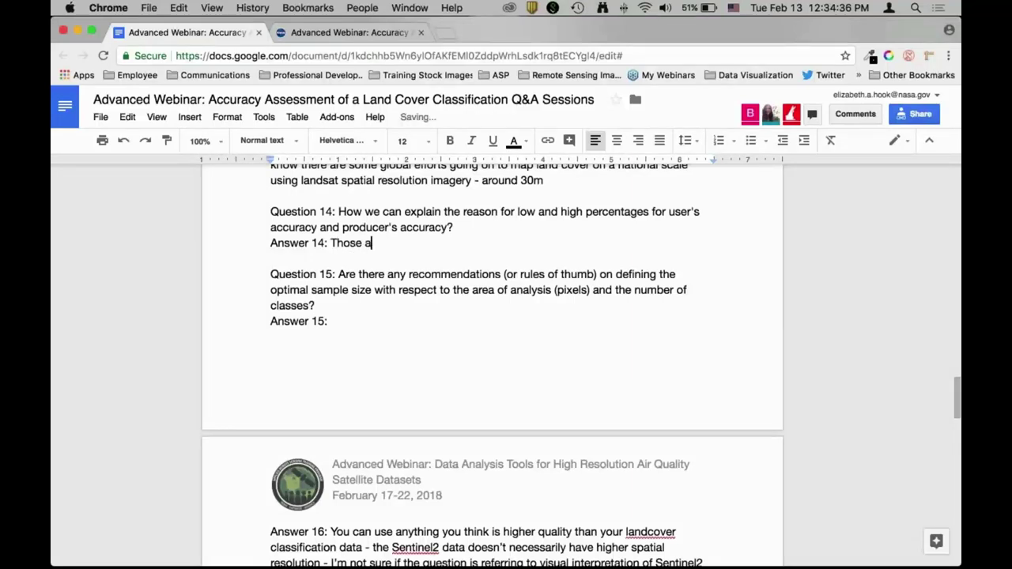
{"action": "type", "text": "re errors that"}
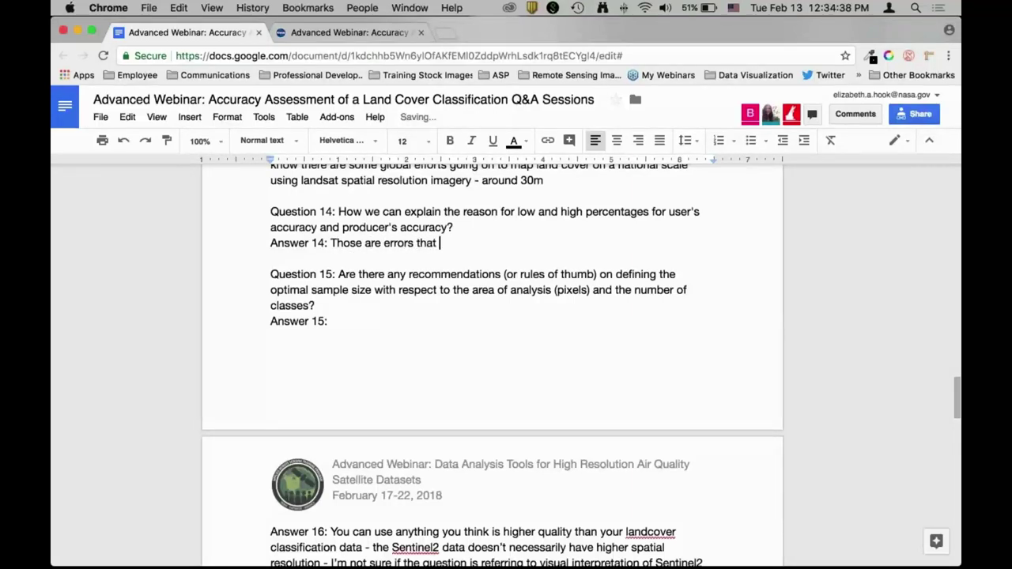
{"action": "key", "text": "BackSpace"}
{"action": "key", "text": "BackSpace"}
{"action": "key", "text": "BackSpace"}
{"action": "key", "text": "BackSpace"}
{"action": "key", "text": "BackSpace"}
{"action": "type", "text": "- the low percentages are "}
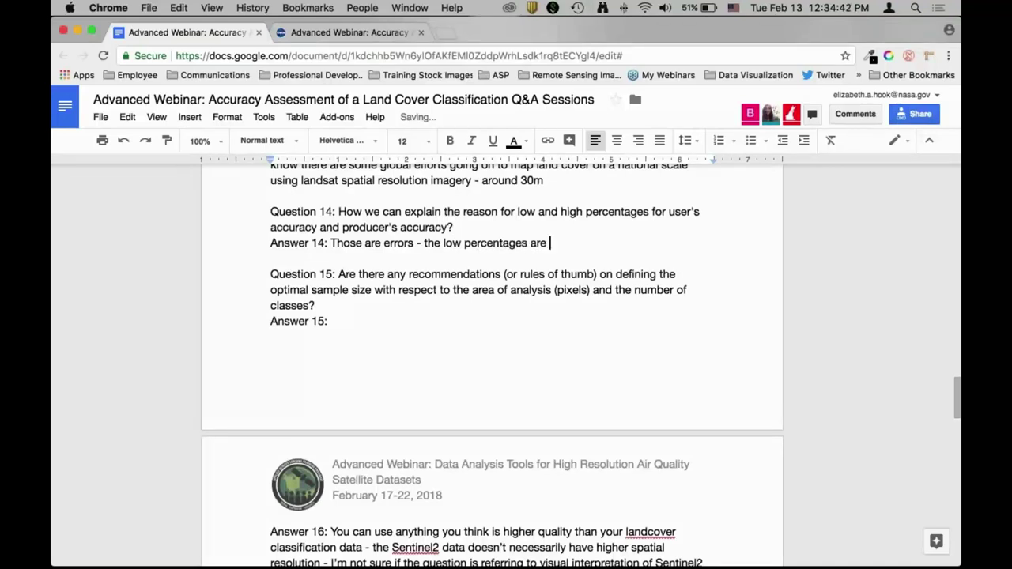
{"action": "type", "text": "errors in your classific"}
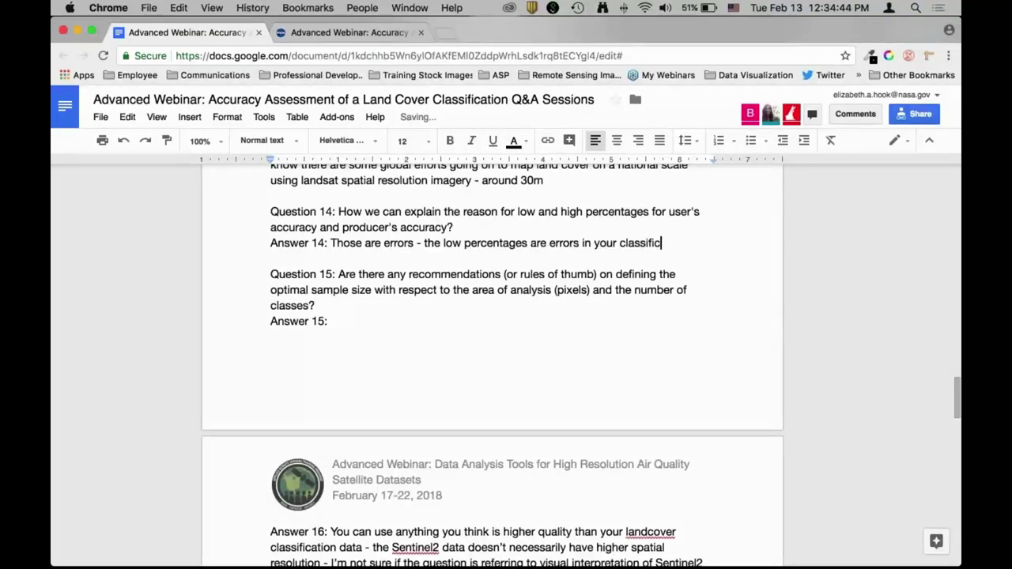
{"action": "type", "text": "ation. That's letting you "}
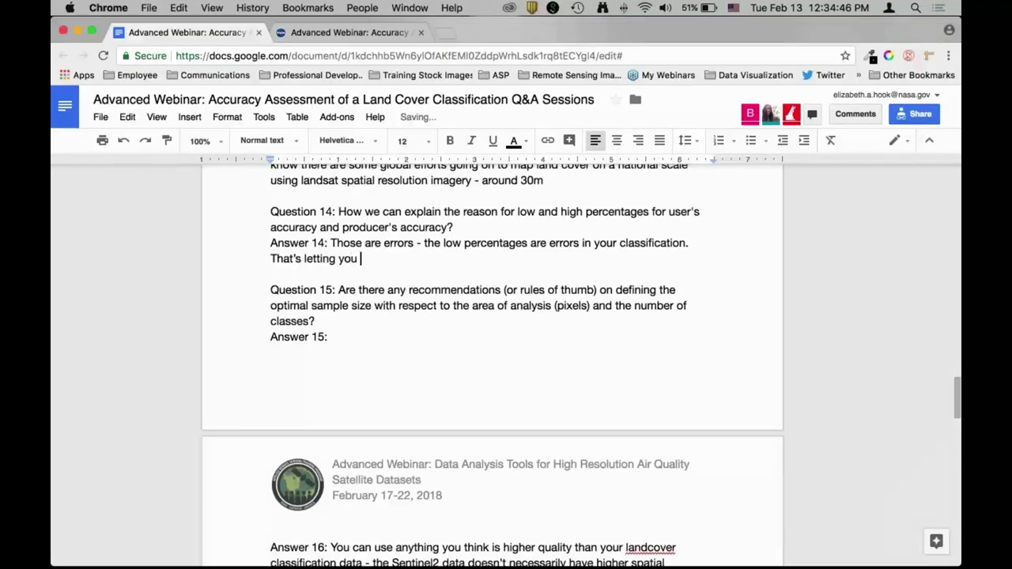
{"action": "type", "text": "know that some of your classes are being confused with each other. tal"}
{"action": "key", "text": "BackSpace"}
{"action": "key", "text": "BackSpace"}
{"action": "key", "text": "BackSpace"}
{"action": "key", "text": "Return"}
{"action": "type", "text": "At that point, you need "}
{"action": "type", "text": "to go back to your classi"}
{"action": "type", "text": "fication and see where the"}
{"action": "type", "text": " confusions ar"}
{"action": "type", "text": "e occurring and see whe"}
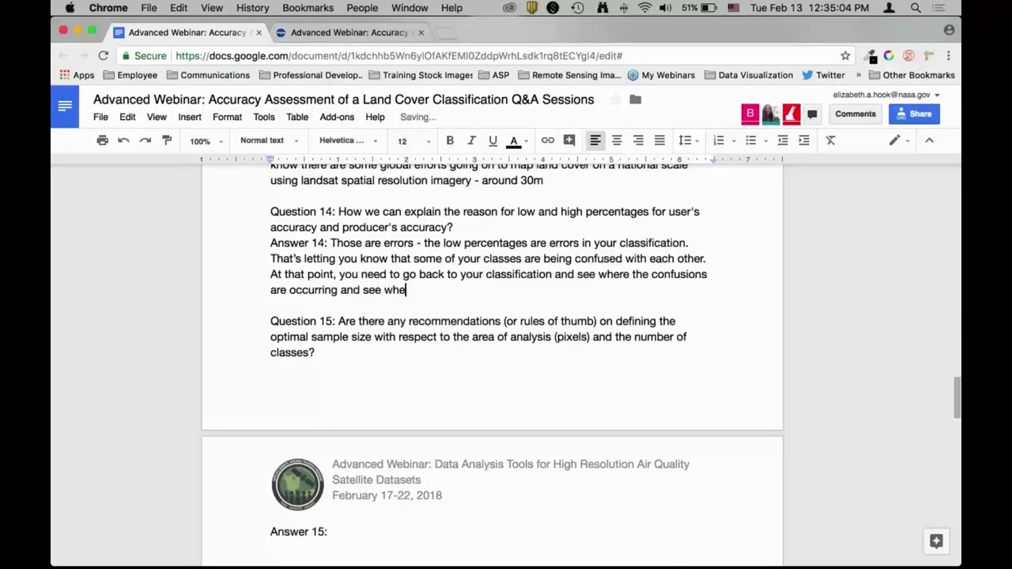
{"action": "type", "text": "re you can pimprov"}
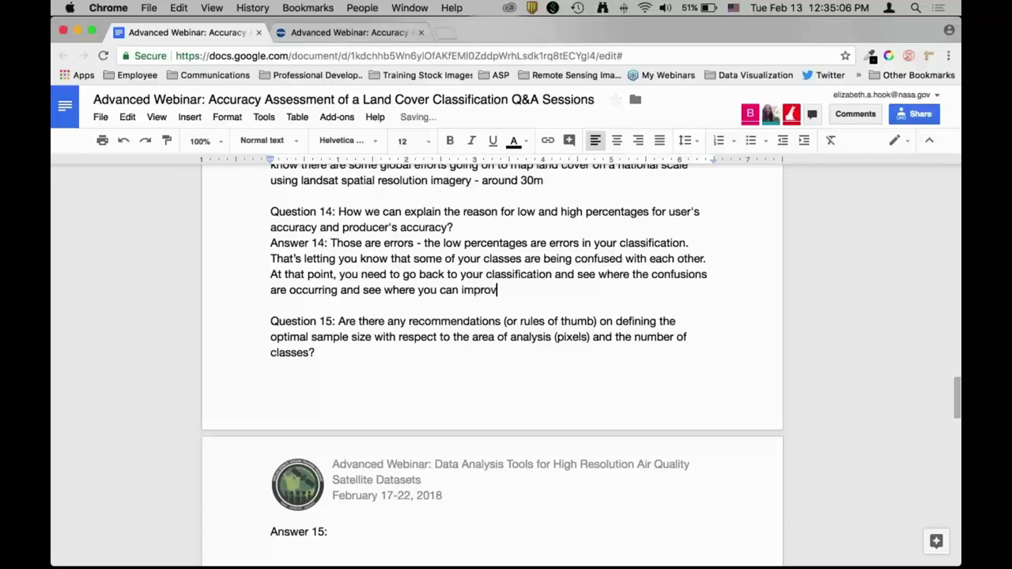
{"action": "type", "text": "e the classification w"}
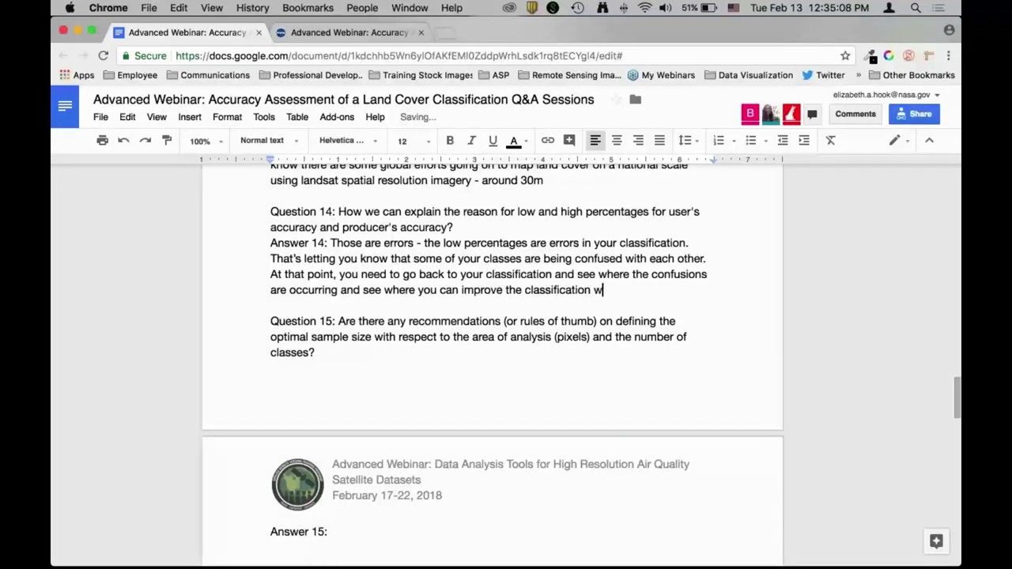
{"action": "type", "text": "ith ancillary data, divide your regi"}
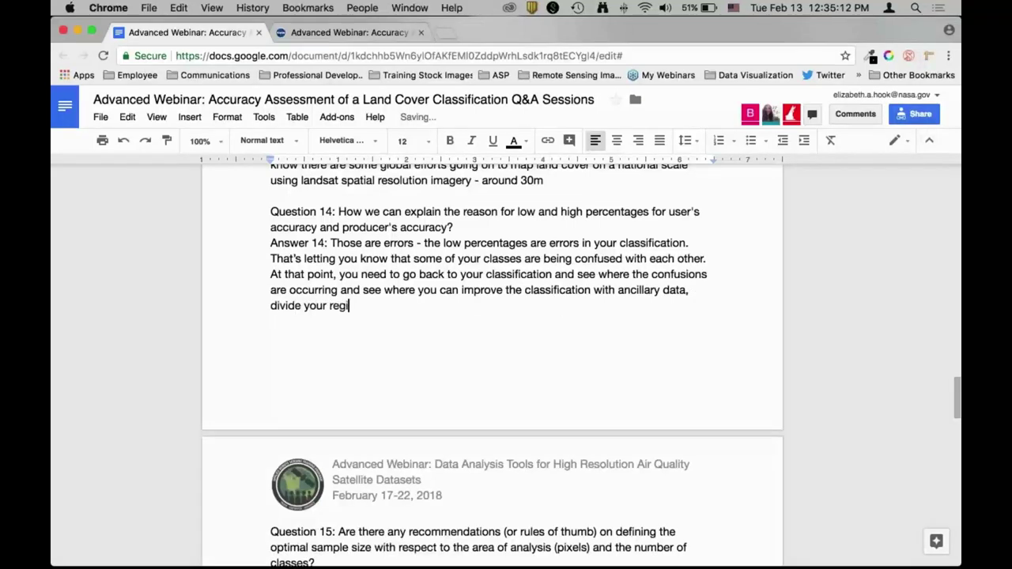
{"action": "type", "text": "on into bio regions, or somet"}
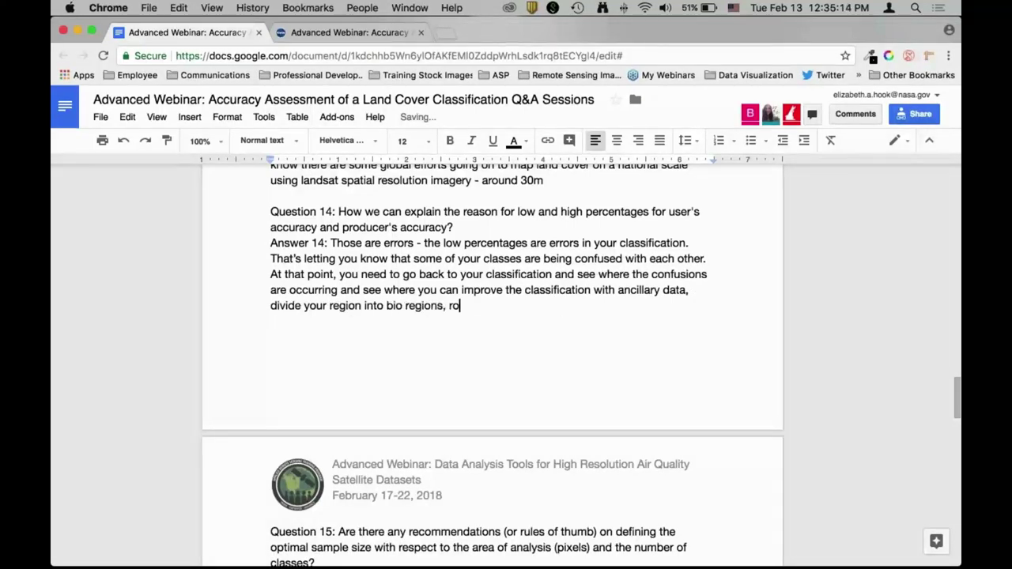
{"action": "type", "text": "hing like that"}
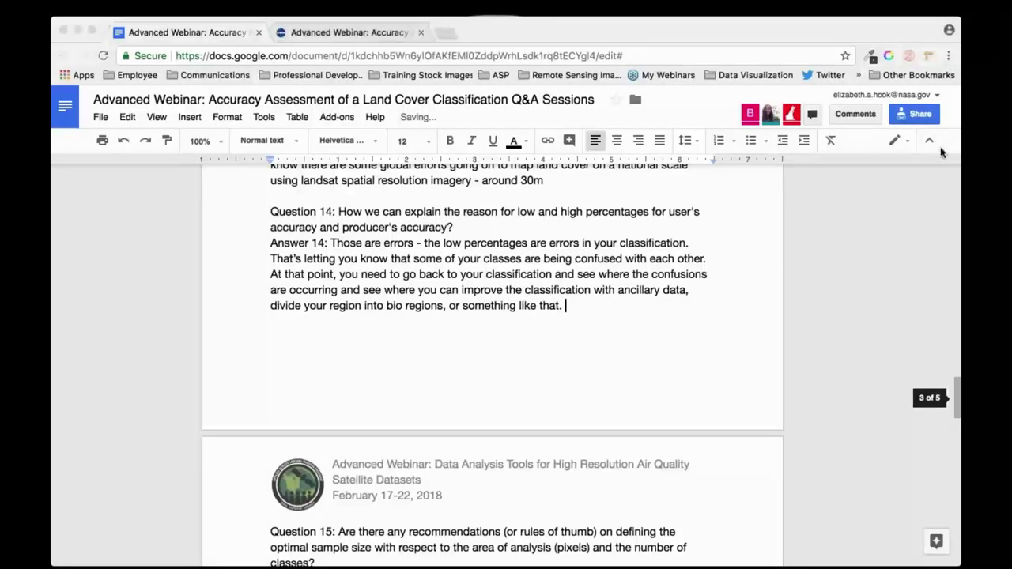
{"action": "type", "text": "."}
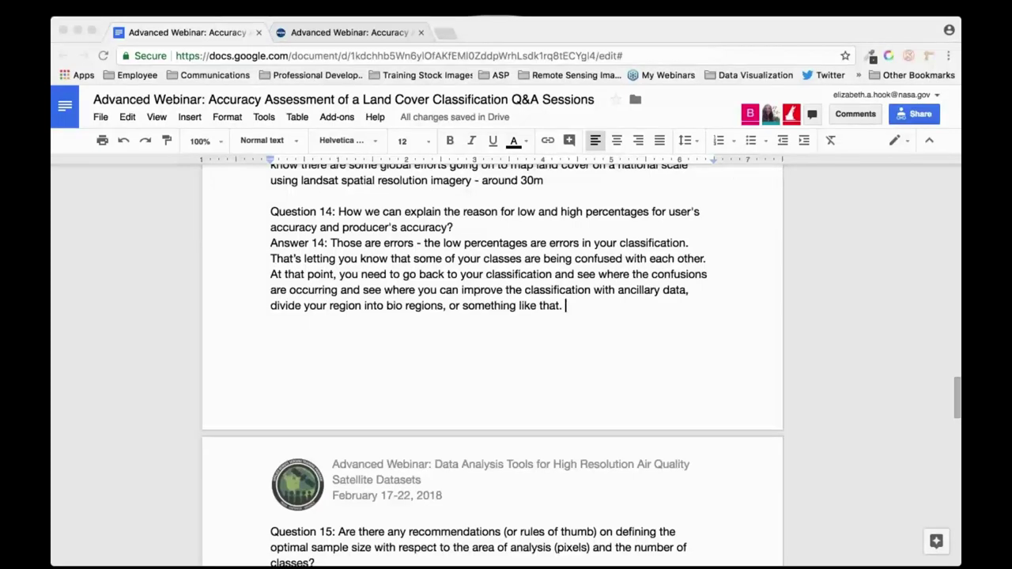
- Begin Answer 15 by noting there are fairly rigorous statistical processes for determining sample size
{"action": "scroll", "coordinate": [715, 300], "scroll_direction": "down", "scroll_amount": 3}
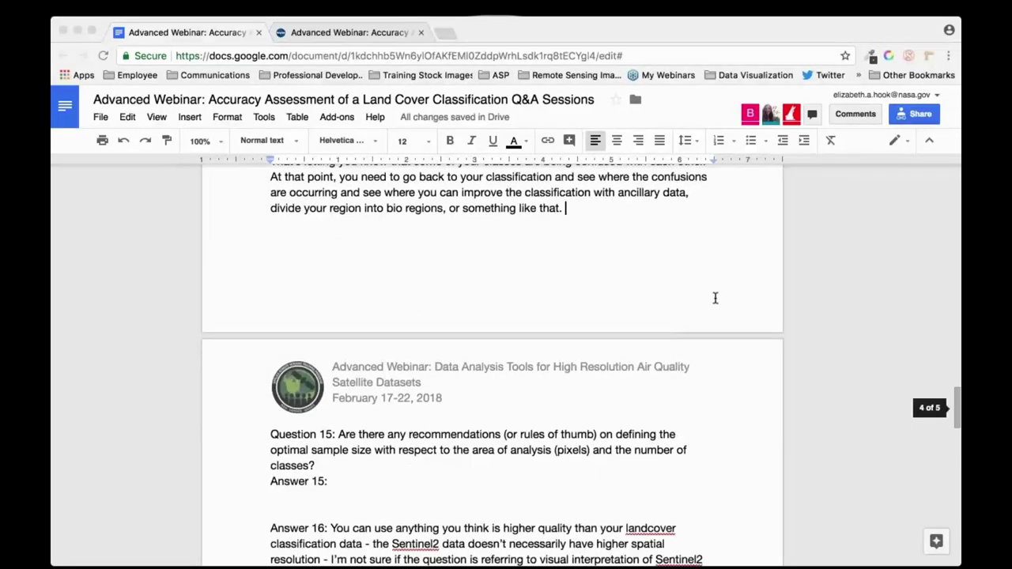
{"action": "scroll", "coordinate": [434, 483], "scroll_direction": "up", "scroll_amount": 1}
{"action": "scroll", "coordinate": [427, 494], "scroll_direction": "down", "scroll_amount": 1}
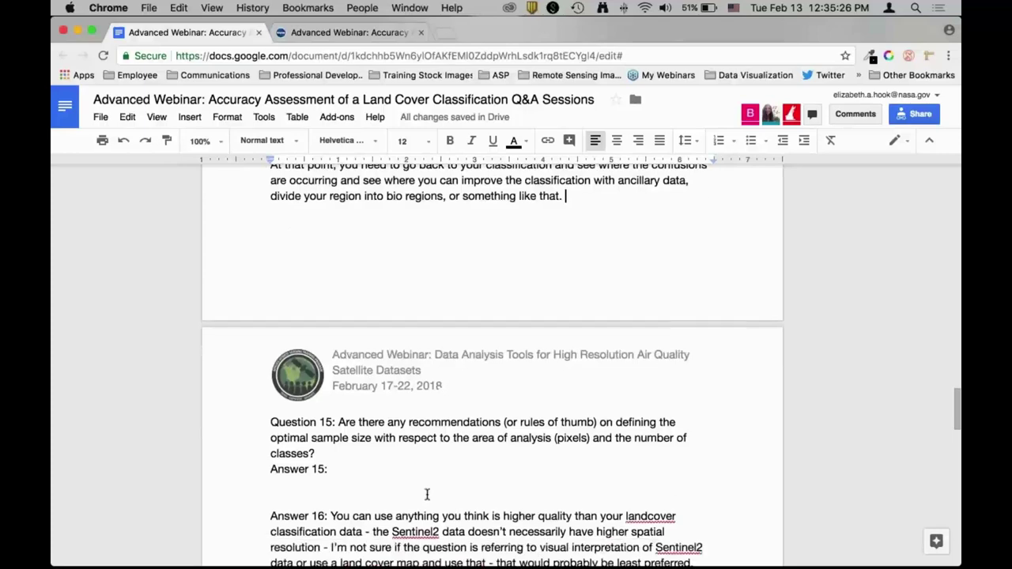
{"action": "left_click", "coordinate": [355, 459]}
{"action": "scroll", "coordinate": [419, 454], "scroll_direction": "down", "scroll_amount": 5}
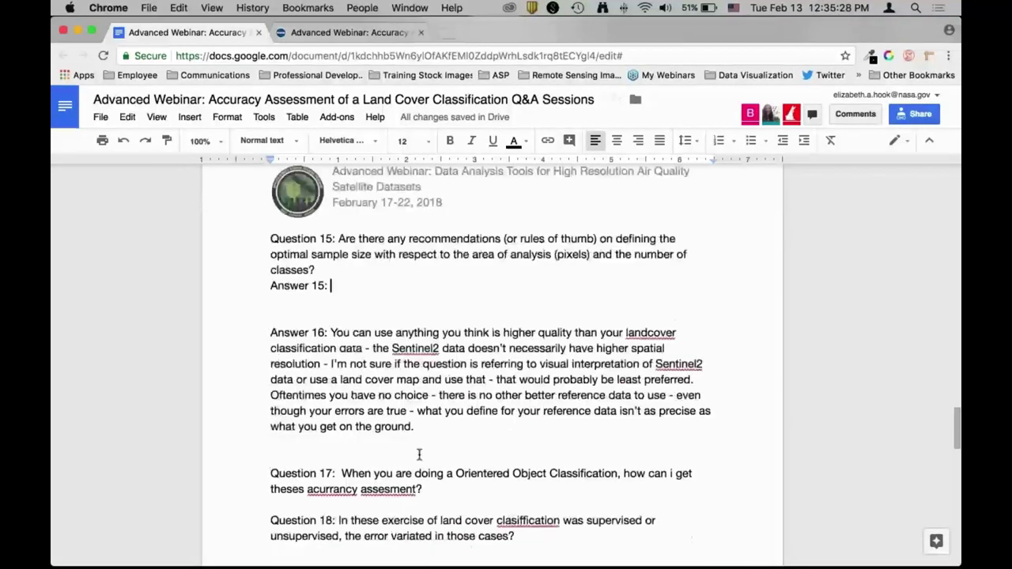
{"action": "scroll", "coordinate": [419, 454], "scroll_direction": "down", "scroll_amount": 1}
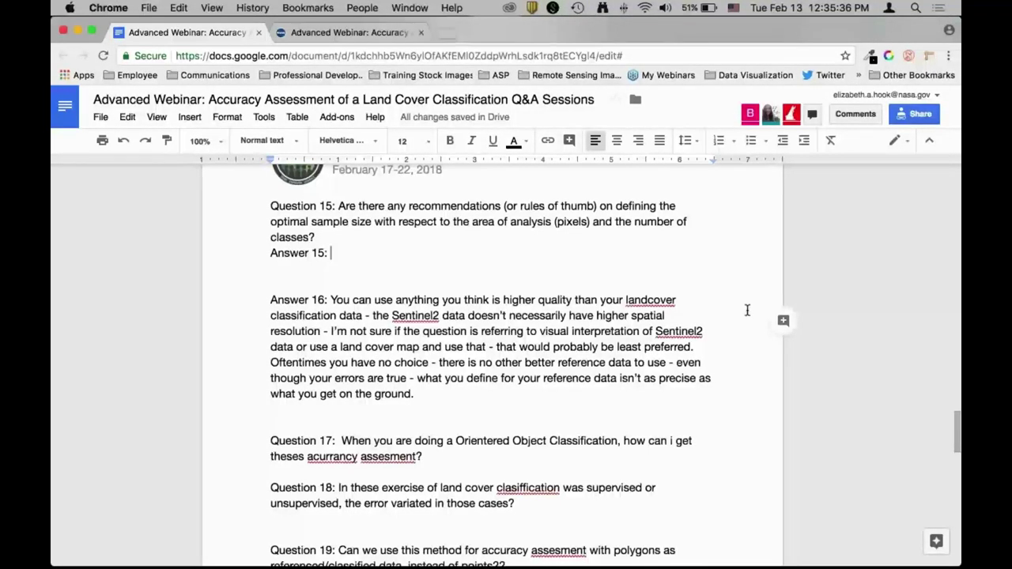
{"action": "type", "text": "There are"}
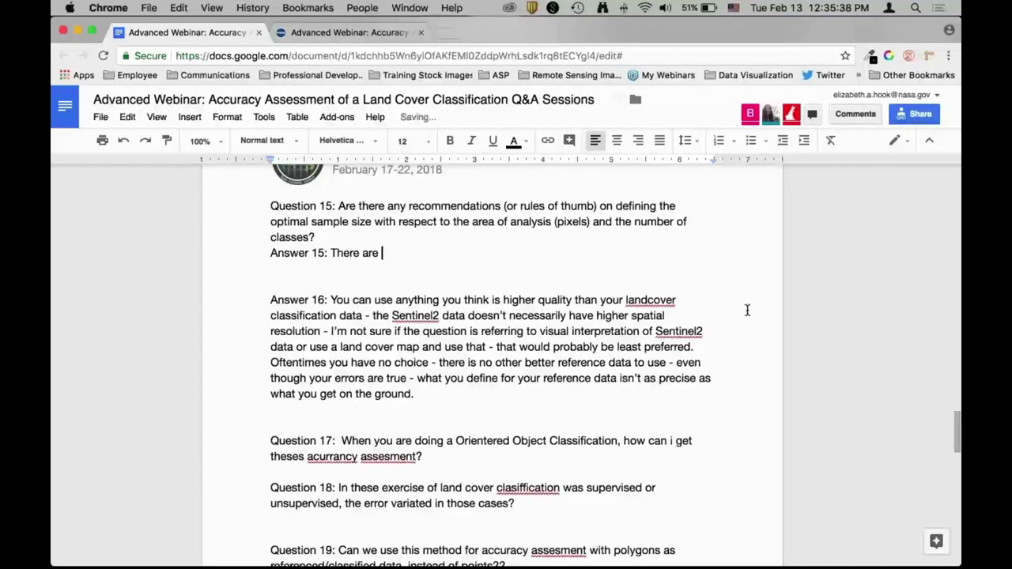
{"action": "type", "text": " fairly rigorous statistical pro"}
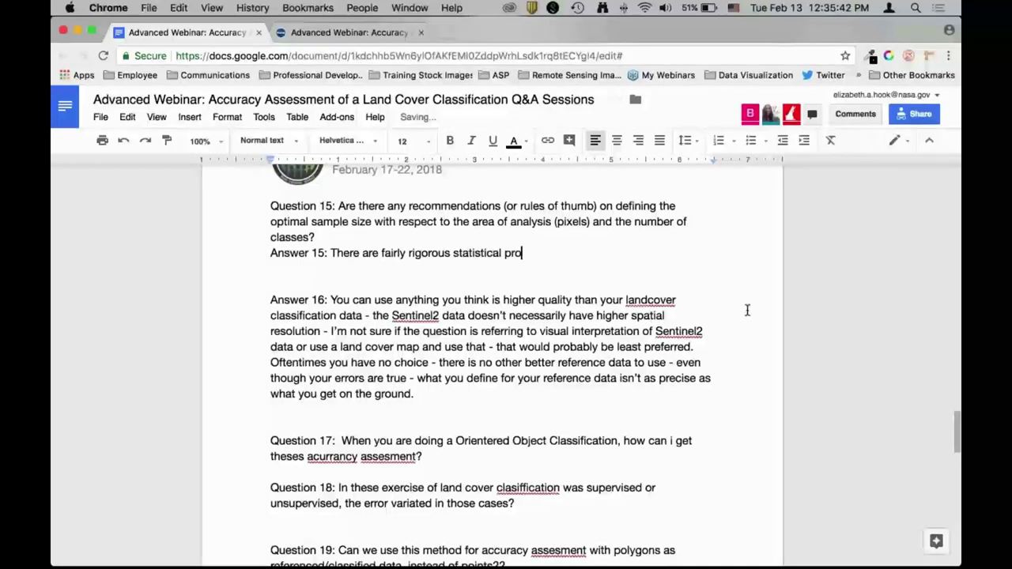
{"action": "type", "text": "cesses you can use to d"}
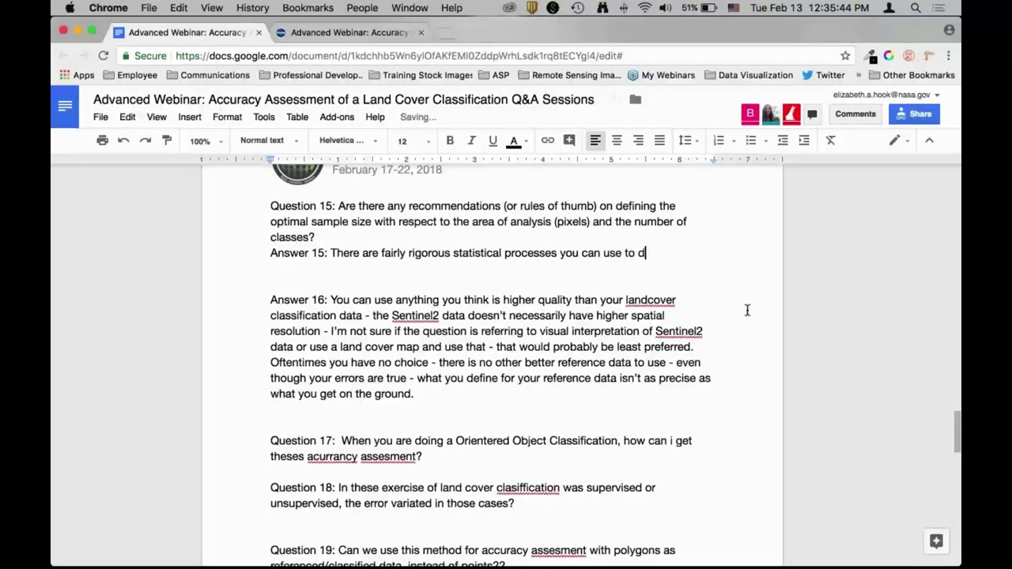
{"action": "type", "text": "etermine your samp"}
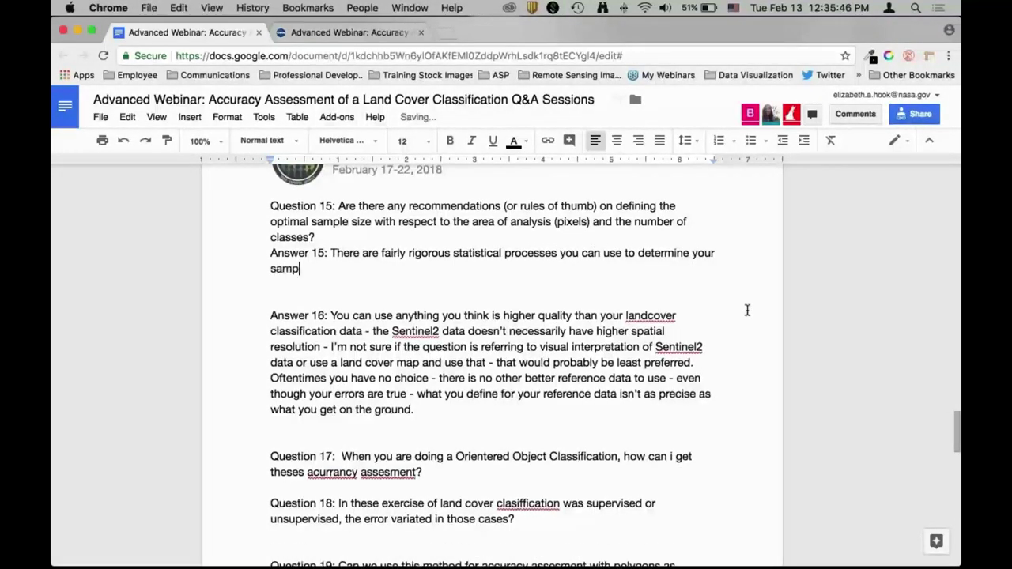
{"action": "type", "text": "le size. We aren't going t"}
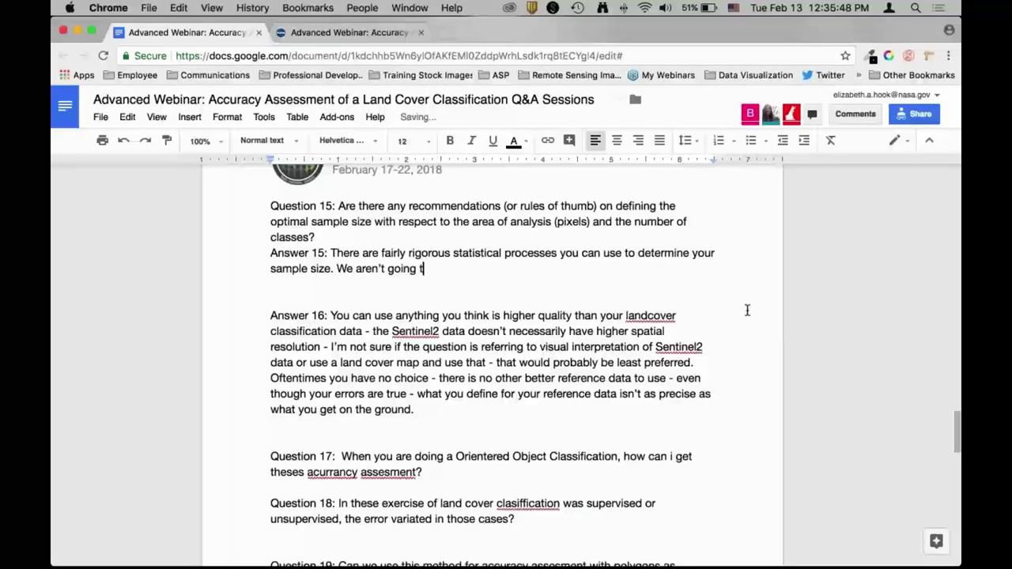
{"action": "type", "text": "hrough that in our webinar "}
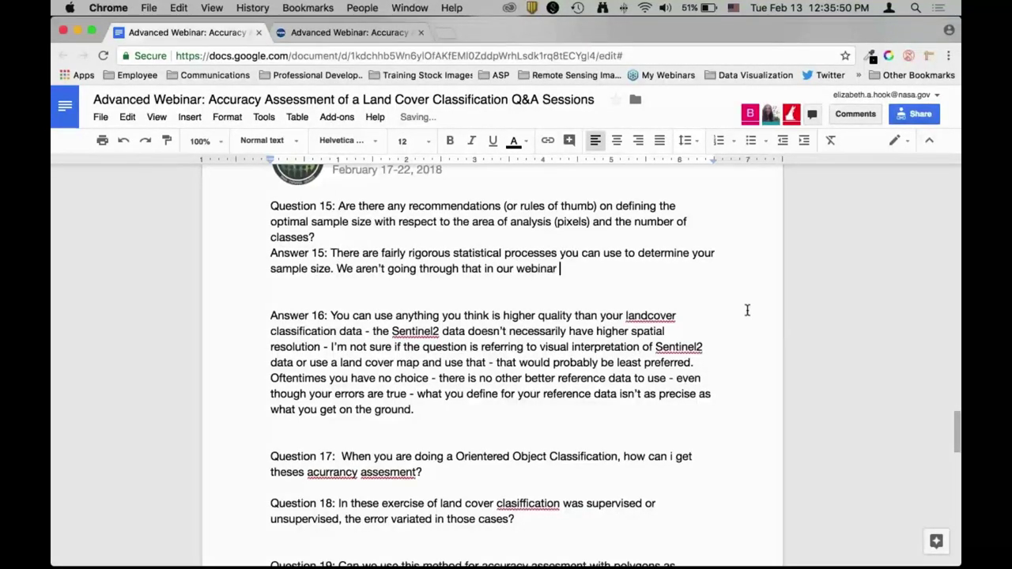
{"action": "type", "text": "this week, however, "}
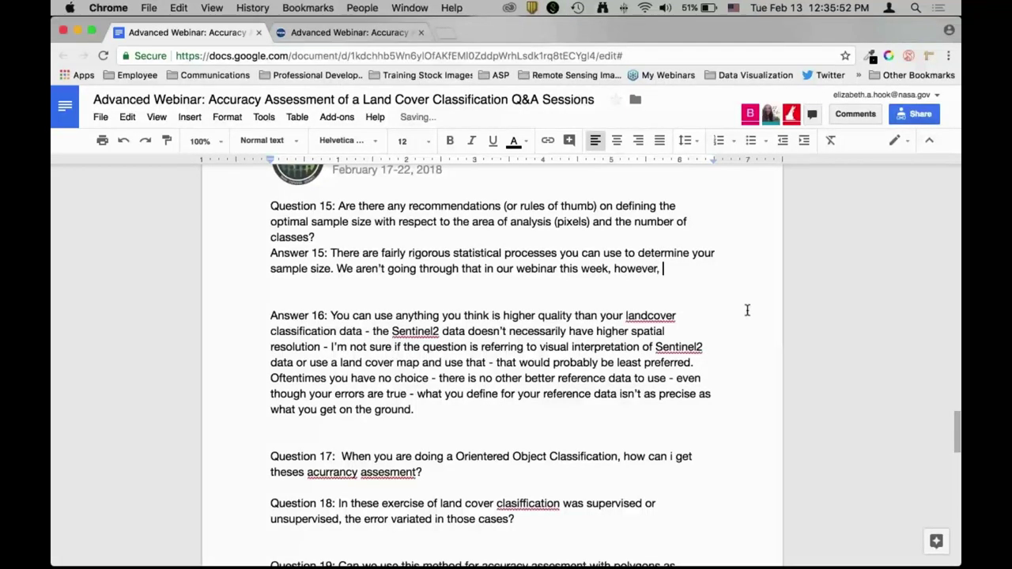
{"action": "type", "text": "I know that in practice"}
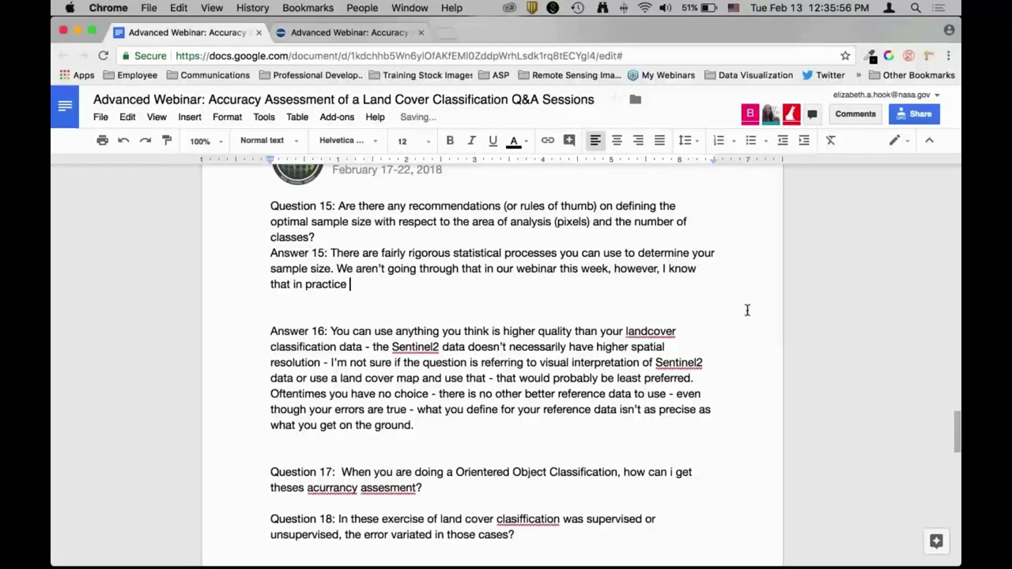
- Remove the spare blank line and add the 50 points/class ballpark, fieldwork limits and aerial photography
{"action": "key", "text": "Down"}
{"action": "key", "text": "BackSpace"}
{"action": "type", "text": "a lot of people will say"}
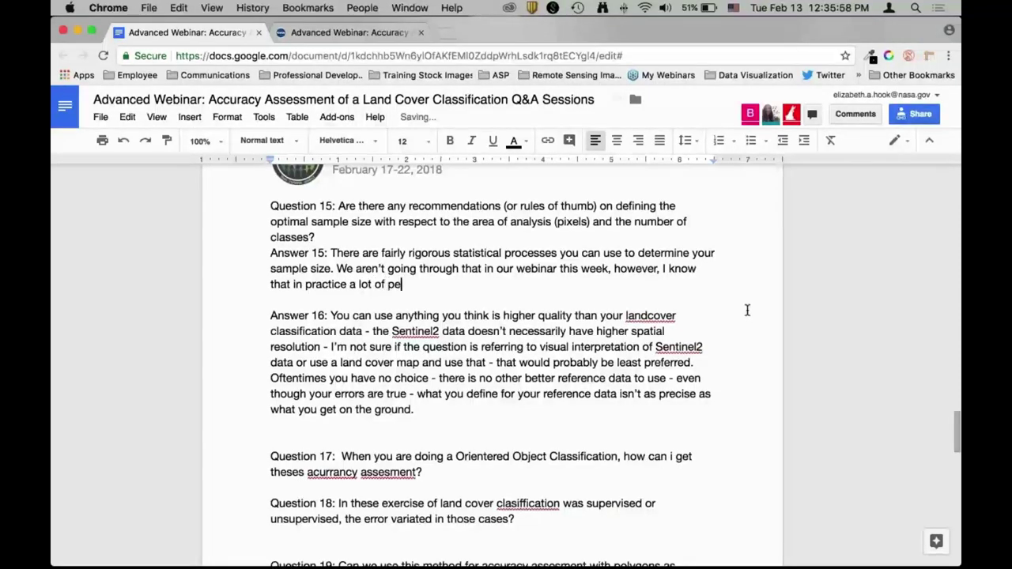
{"action": "key", "text": "BackSpace"}
{"action": "key", "text": "BackSpace"}
{"action": "key", "text": "BackSpace"}
{"action": "key", "text": "BackSpace"}
{"action": "type", "text": "use a mi"}
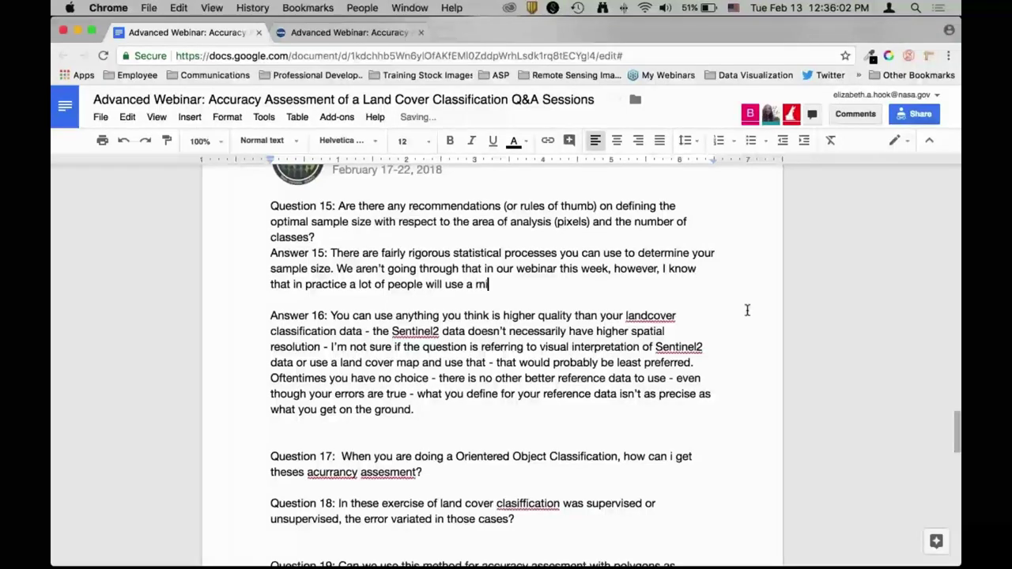
{"action": "type", "text": "nimum of "}
{"action": "type", "text": "5"}
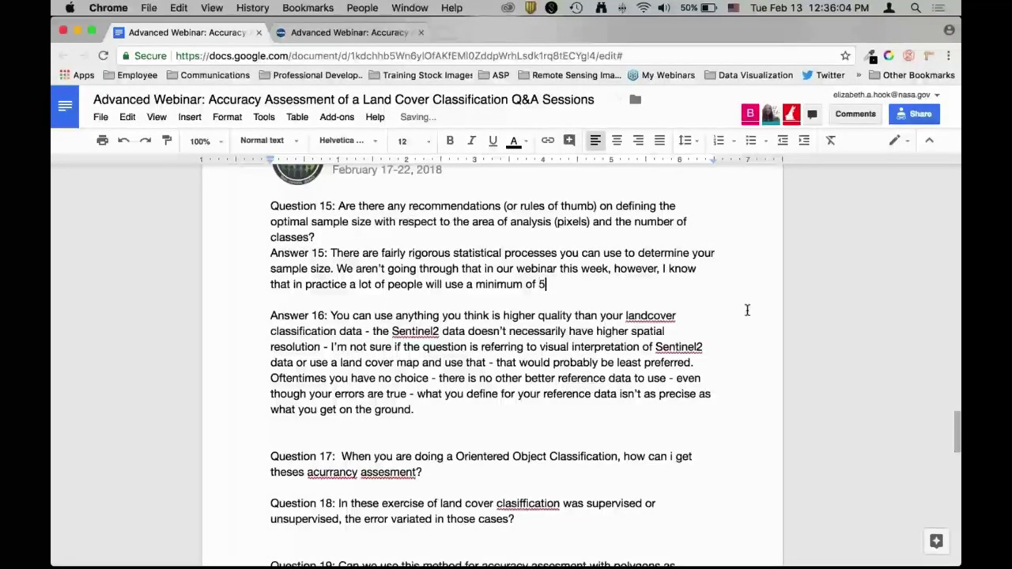
{"action": "type", "text": "0 points/class - that's just a ballpa"}
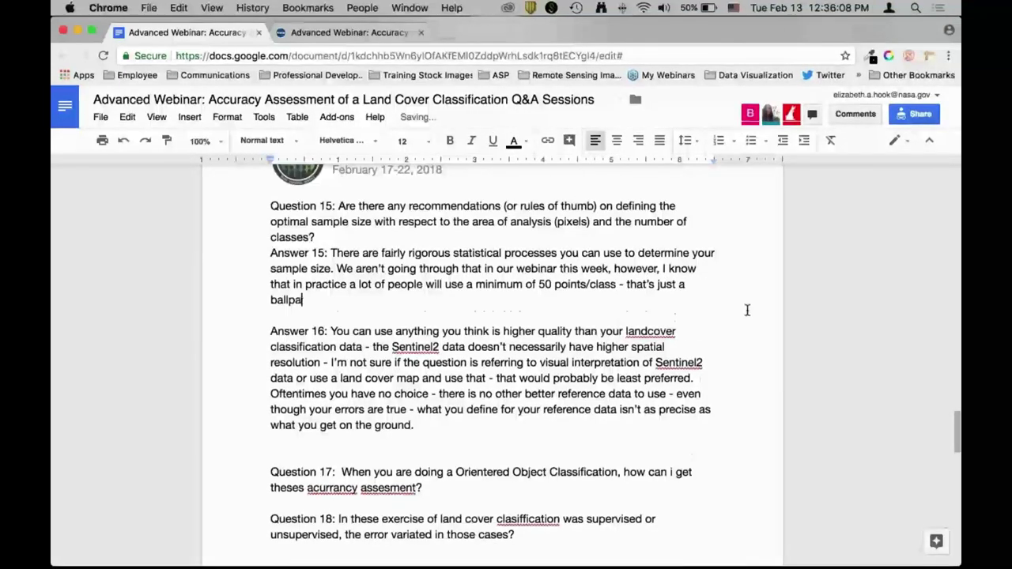
{"action": "type", "text": "rk - it's also depend"}
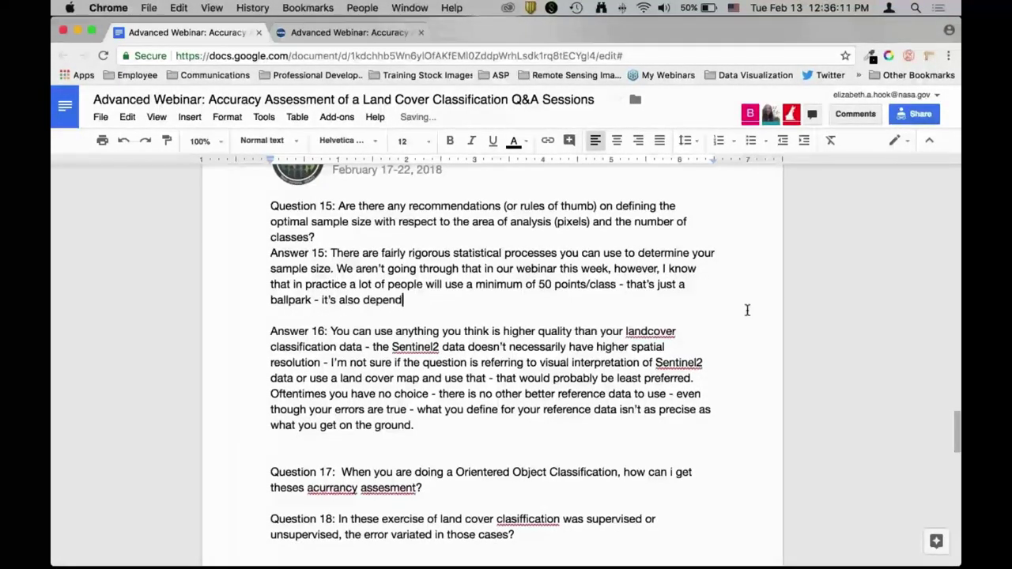
{"action": "type", "text": "ent on what you're using for your reference data. If you're doing fieldwork to collect refer"}
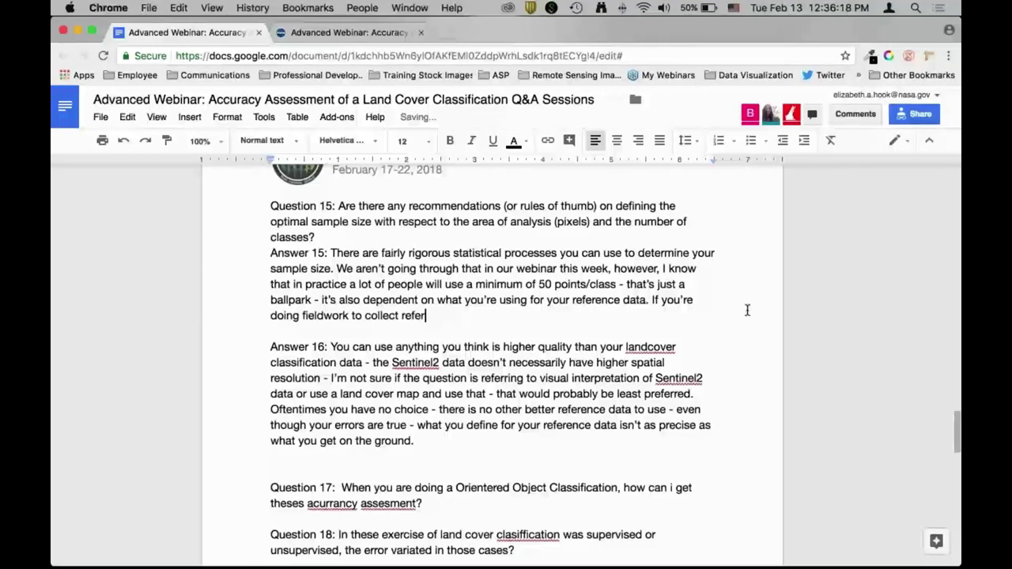
{"action": "type", "text": "ence data, it may be r"}
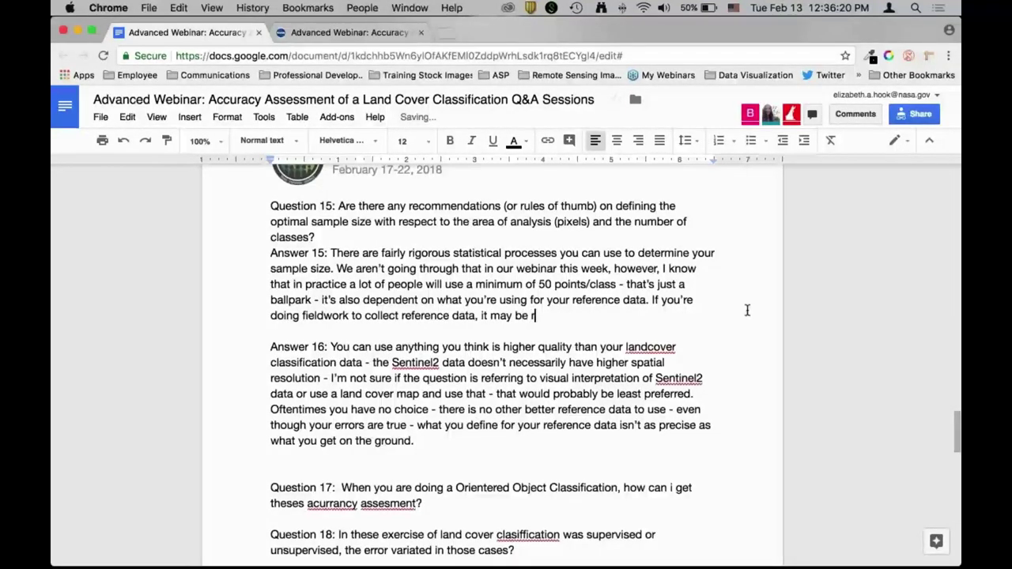
{"action": "type", "text": "eally difficult to get 50"}
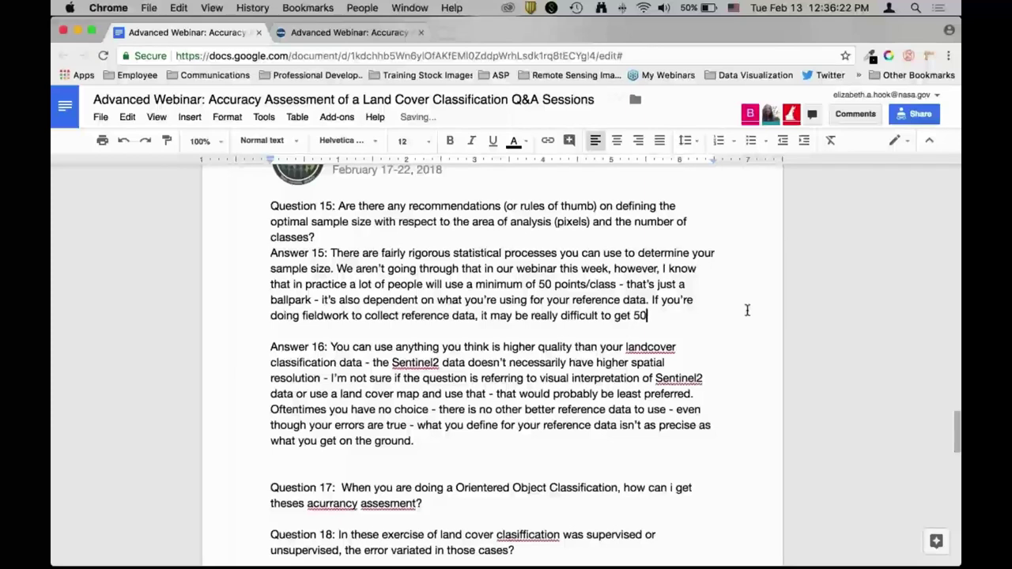
{"action": "type", "text": " points/class bc of li"}
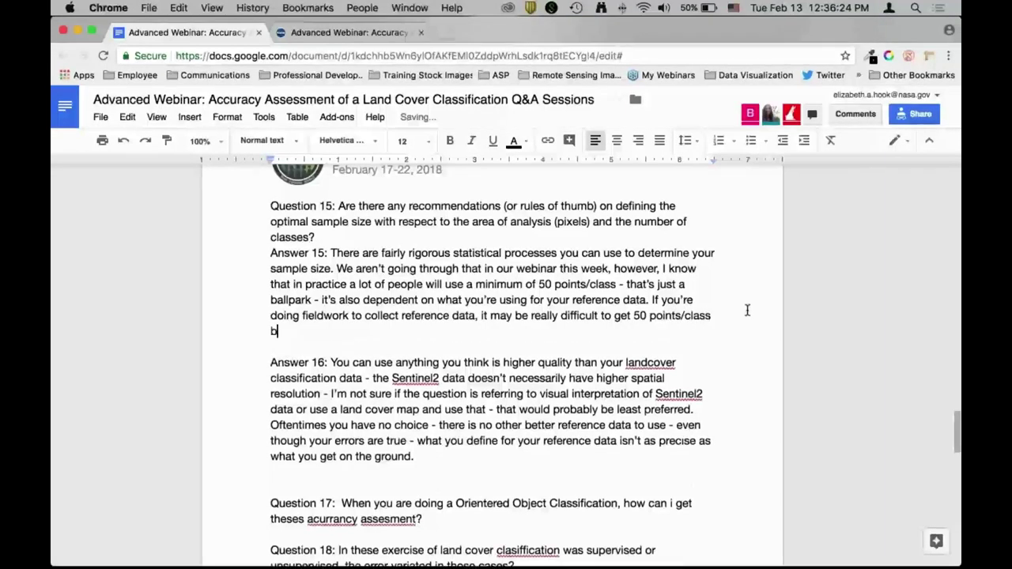
{"action": "type", "text": "mitations of"}
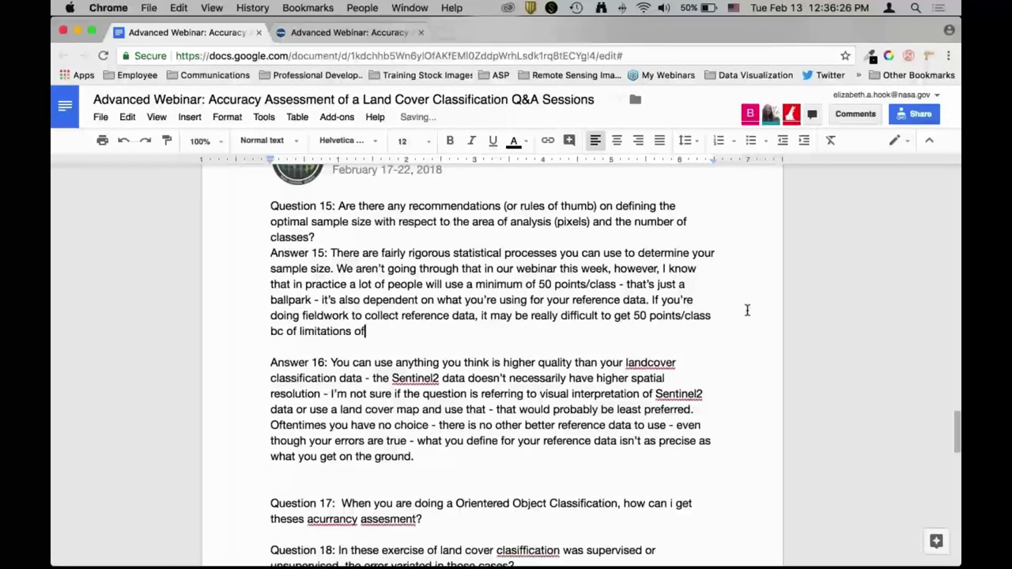
{"action": "type", "text": " field work in additio"}
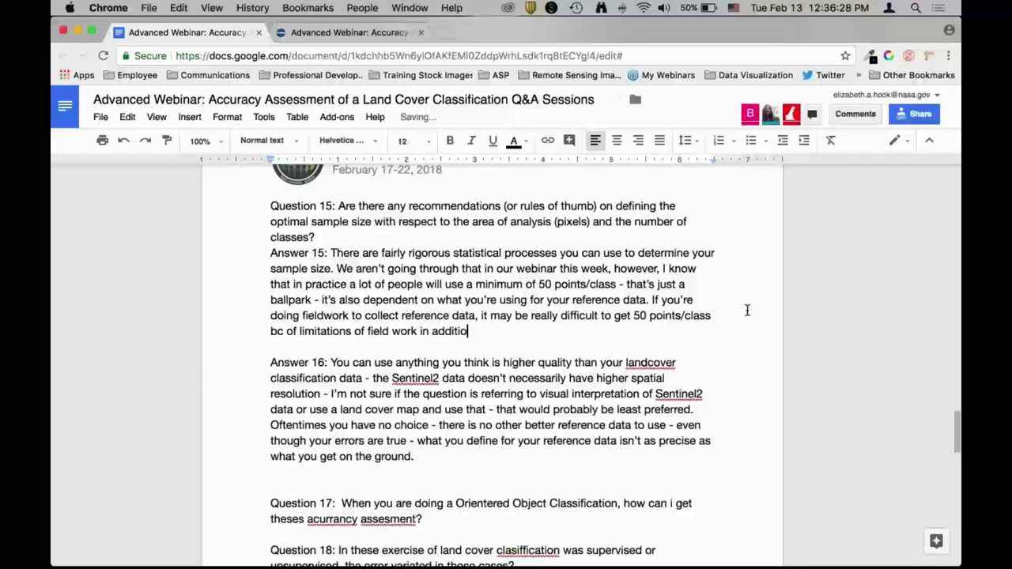
{"action": "type", "text": "n that it's very ex"}
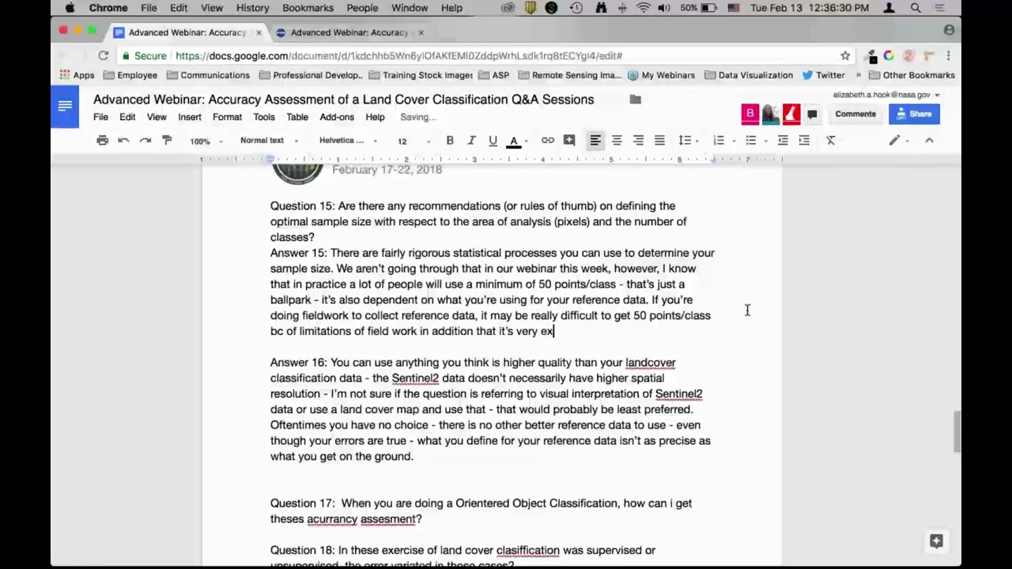
{"action": "type", "text": "pensive. If you're"}
{"action": "type", "text": "using aerial photog"}
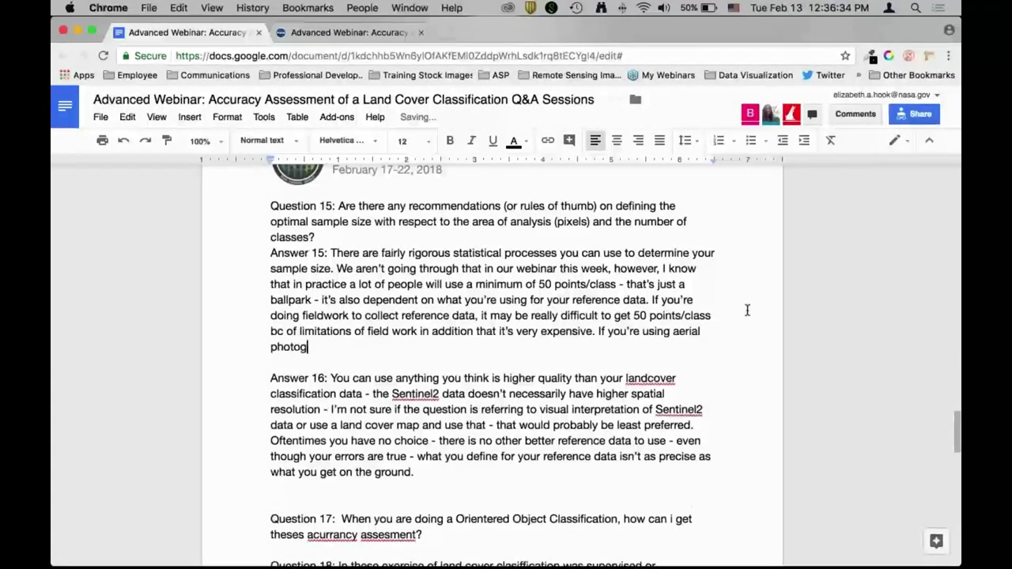
{"action": "type", "text": "raphy or high res s"}
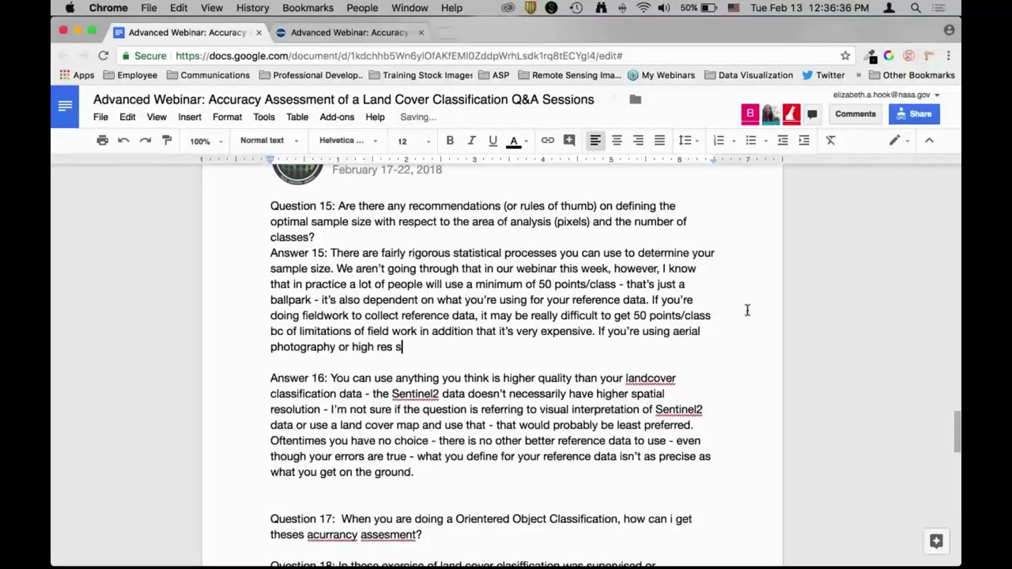
{"action": "type", "text": "patial imagery, then you"}
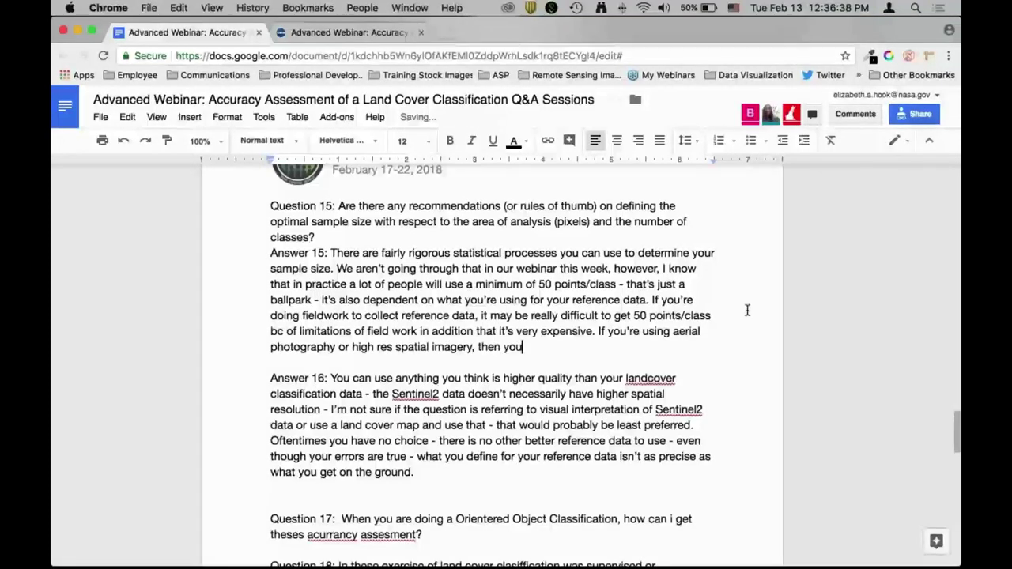
{"action": "type", "text": " might be able to get at leas"}
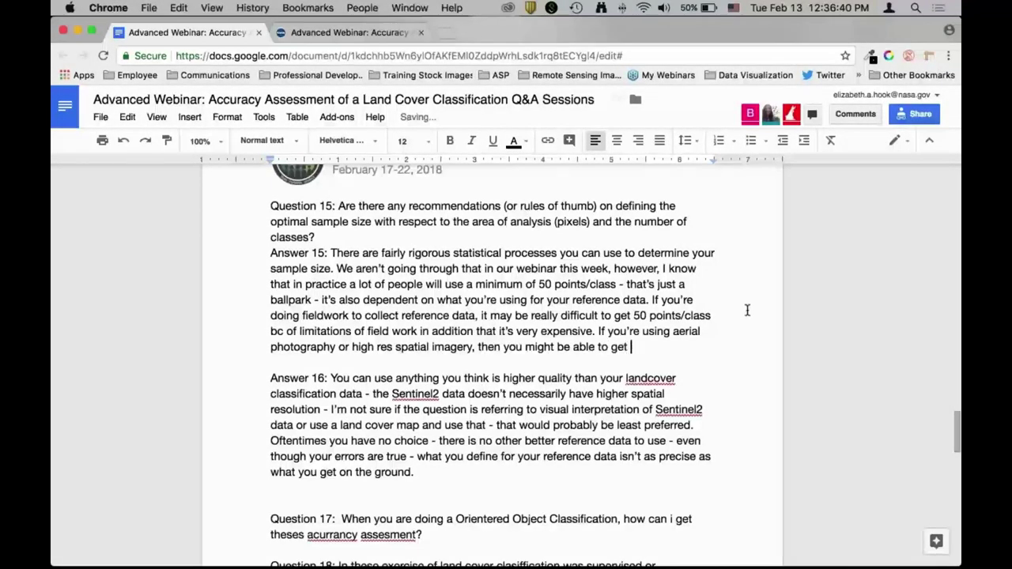
{"action": "type", "text": "t 50"}
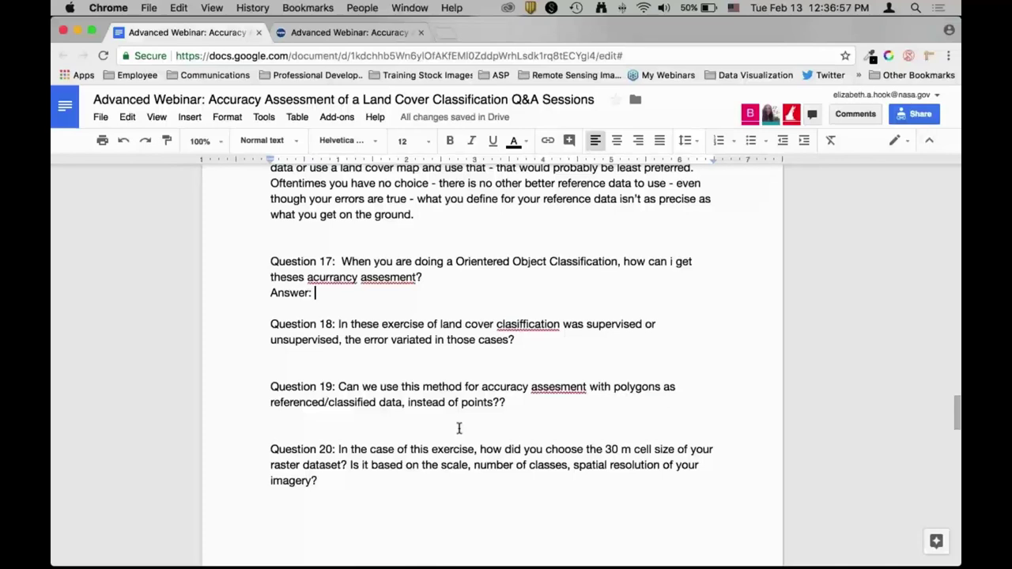
- Correct 'acurrancy' and 'assesment' in Question 17, then start its answer: segmentation uses the same process
{"action": "right_click", "coordinate": [332, 277]}
{"action": "left_click", "coordinate": [372, 228]}
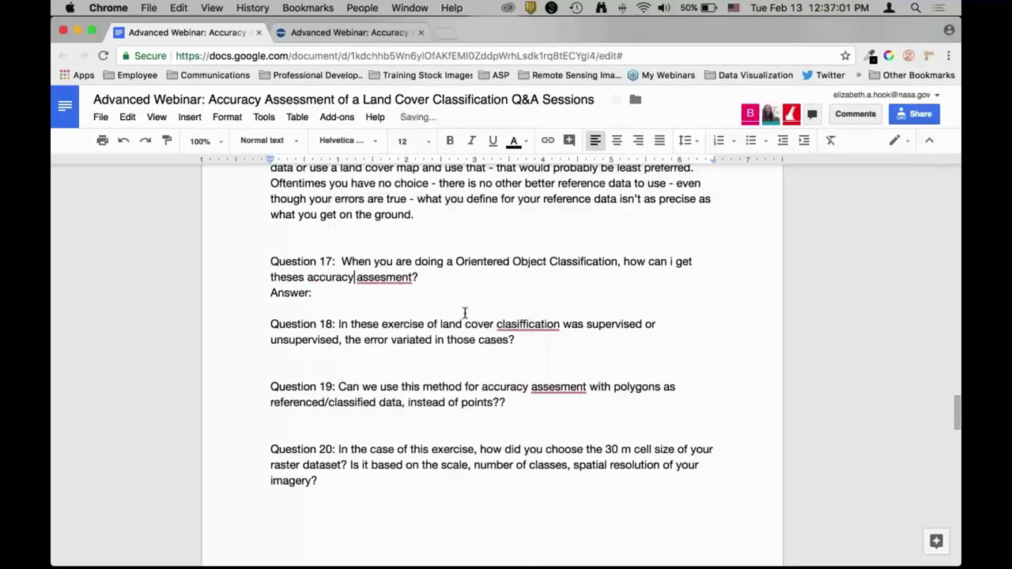
{"action": "left_click", "coordinate": [439, 296]}
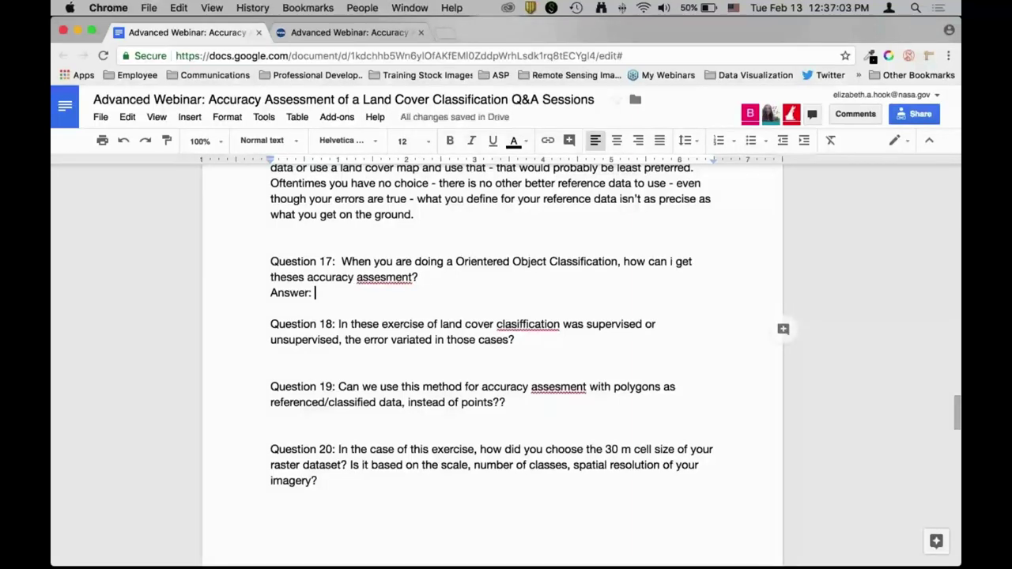
{"action": "left_click", "coordinate": [387, 276]}
{"action": "type", "text": "swer: (Using segmentat"}
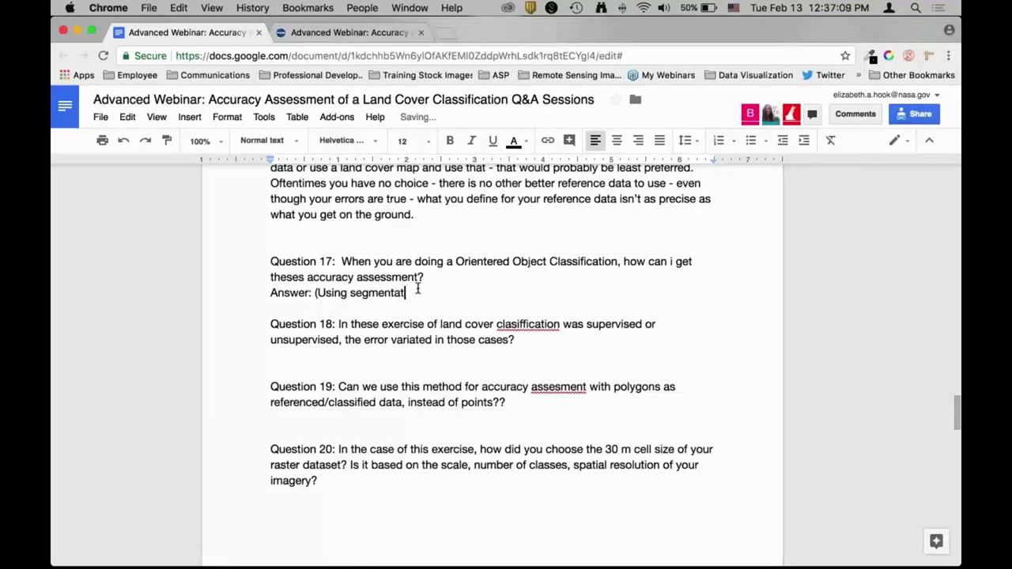
{"action": "type", "text": "ion) it's the same proces"}
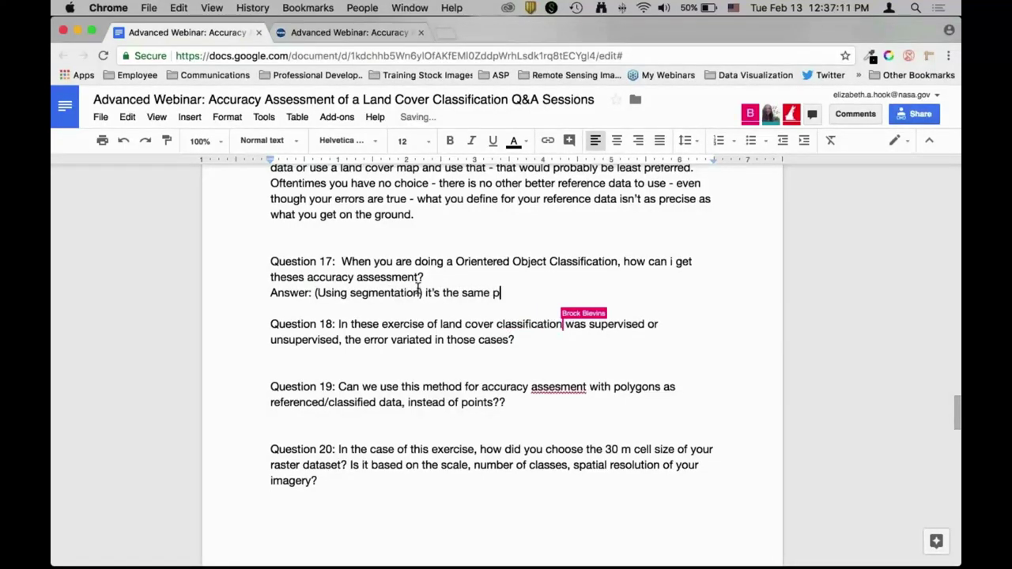
{"action": "type", "text": "s. "}
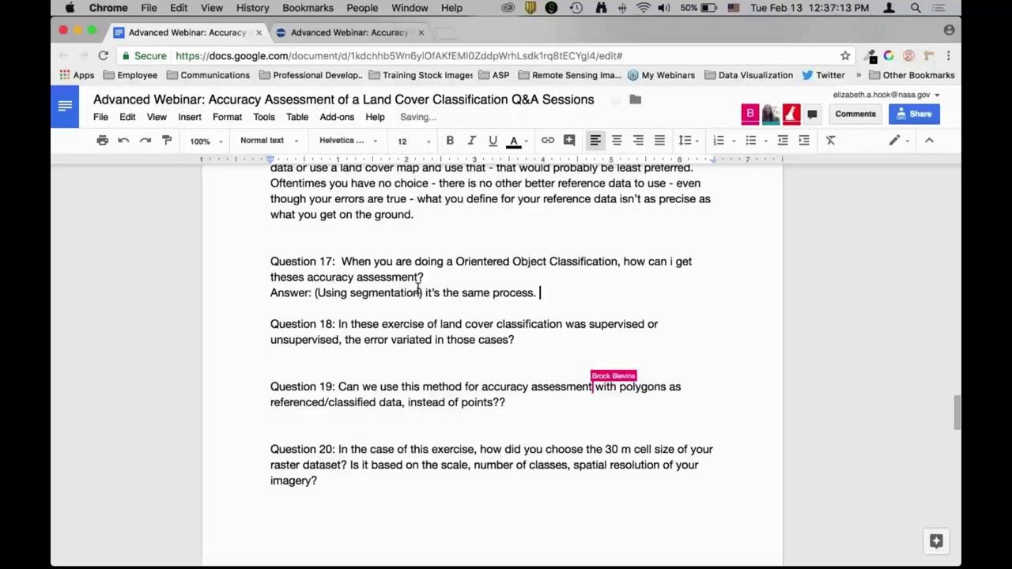
{"action": "type", "text": "You get reference points an"}
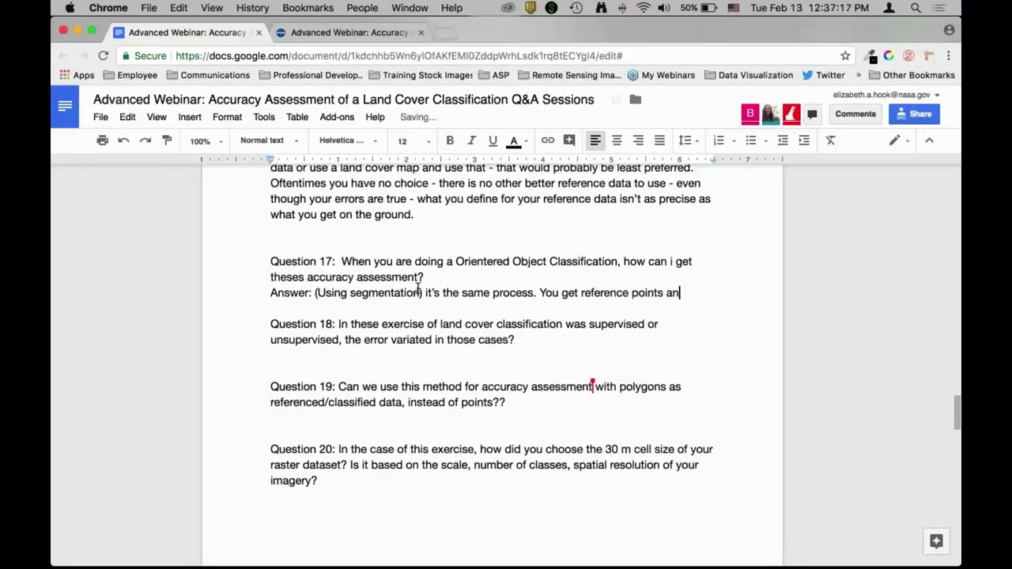
{"action": "type", "text": "d relate reference "}
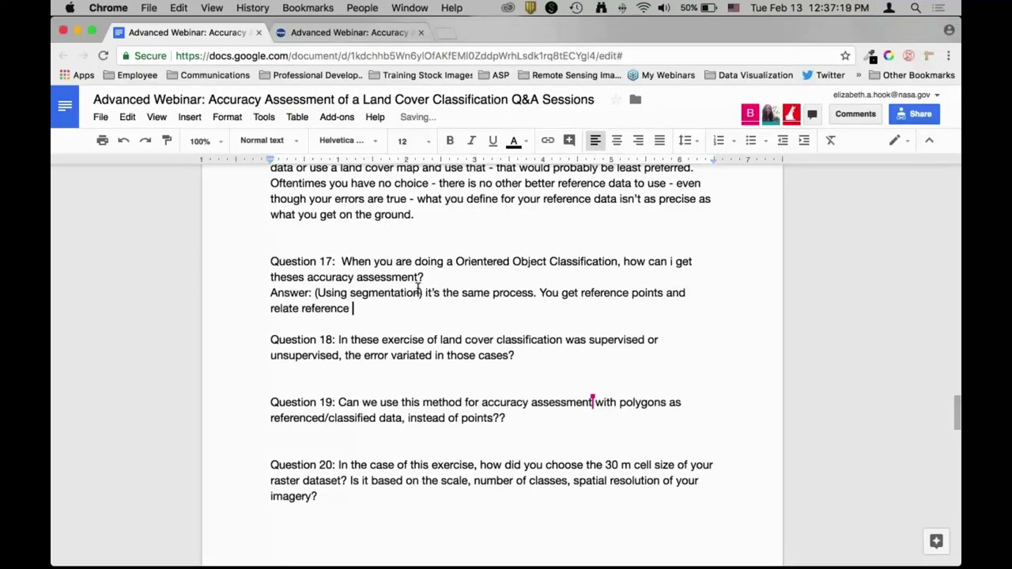
{"action": "type", "text": "points to the se"}
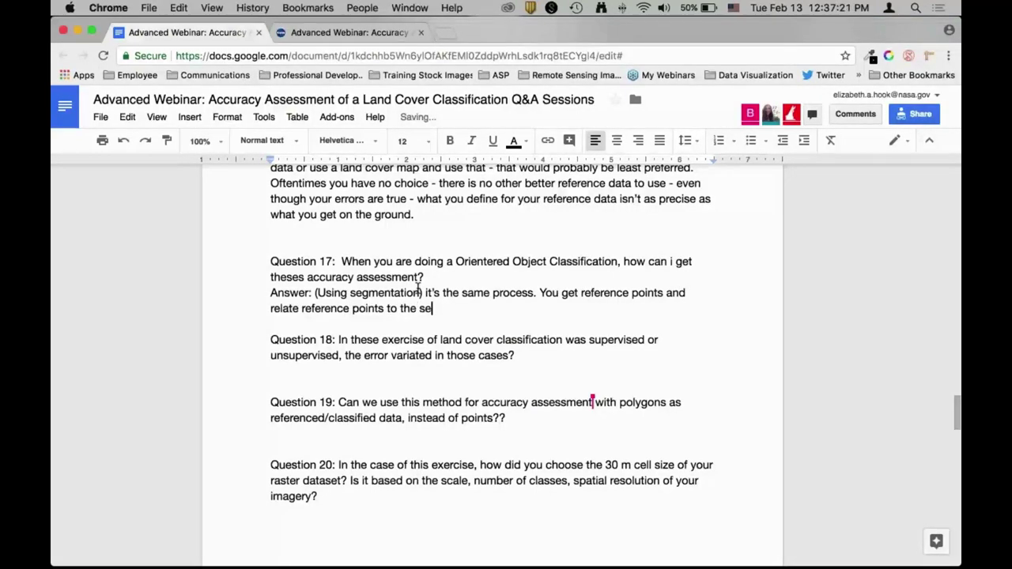
{"action": "type", "text": "gments, essentially. It's "}
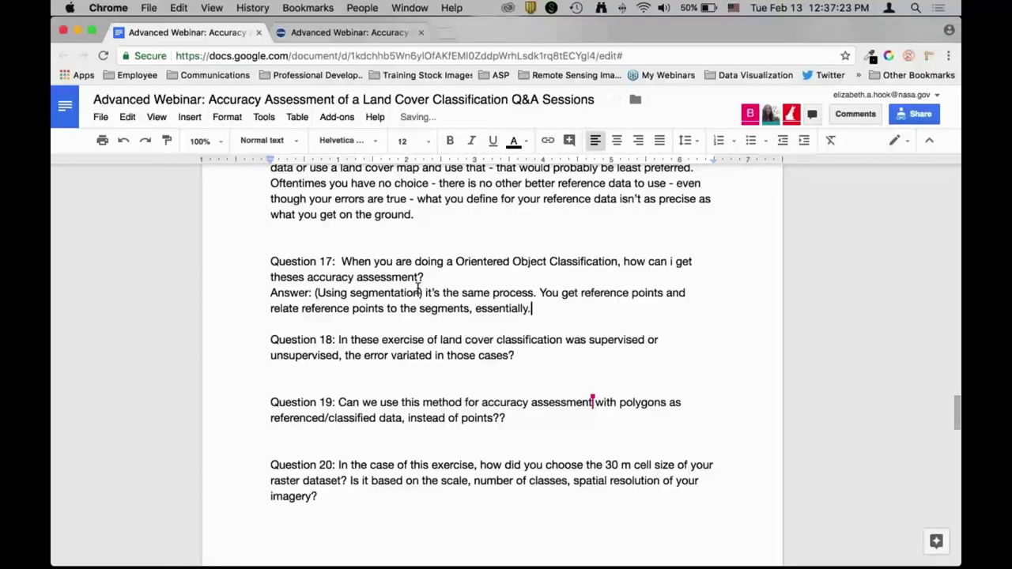
{"action": "type", "text": "exactly the same process."}
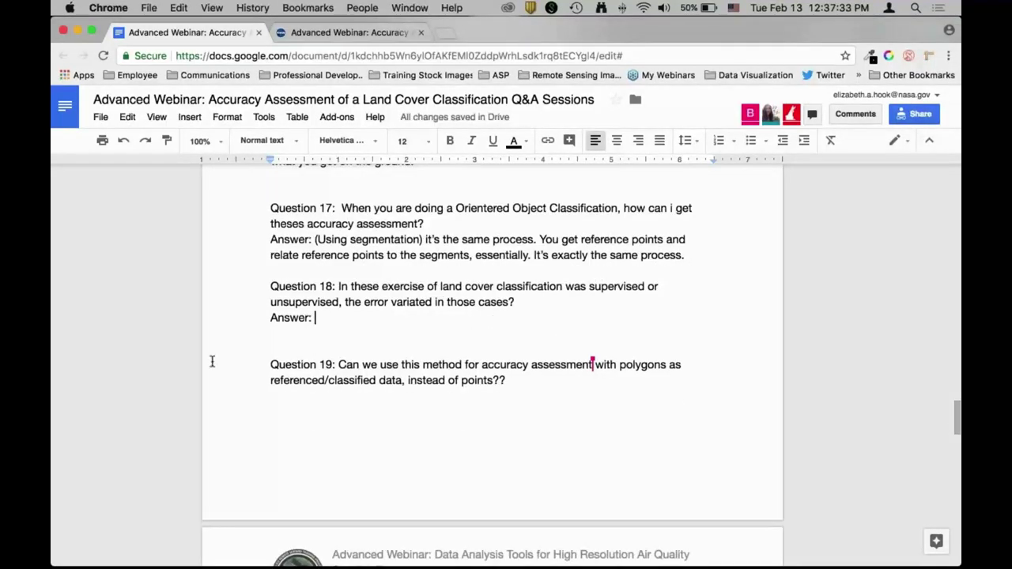
- Write Answer 18: every supervised or unsupervised classification differs, so there's no good way to answer
{"action": "scroll", "coordinate": [710, 396], "scroll_direction": "down", "scroll_amount": 1}
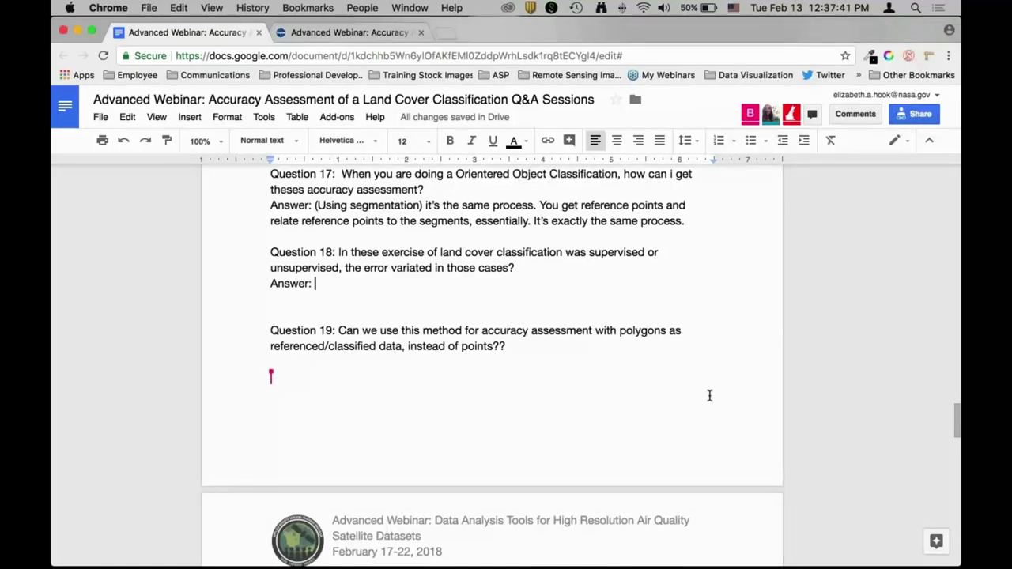
{"action": "type", "text": "Is the "}
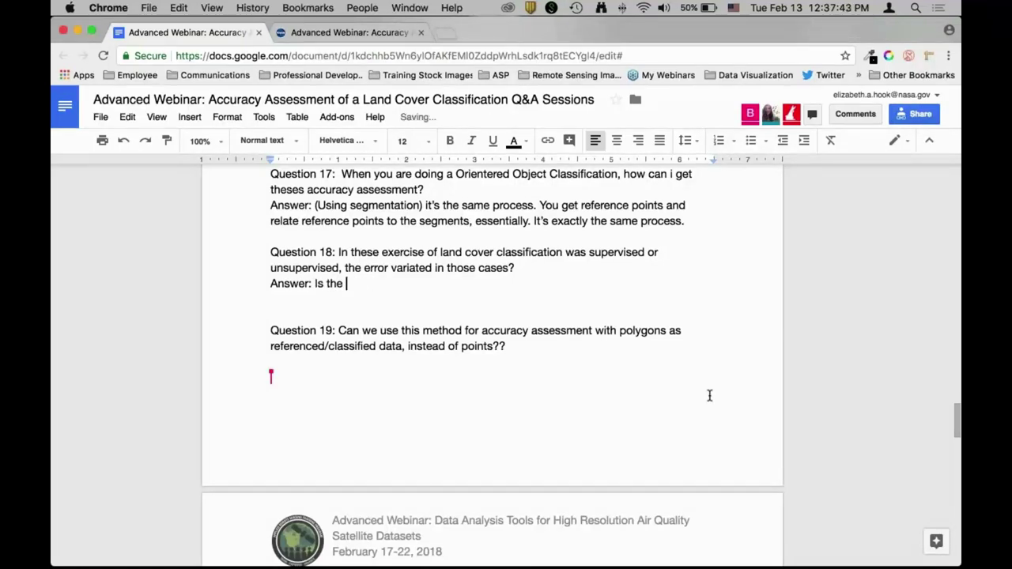
{"action": "type", "text": "are a different dep"}
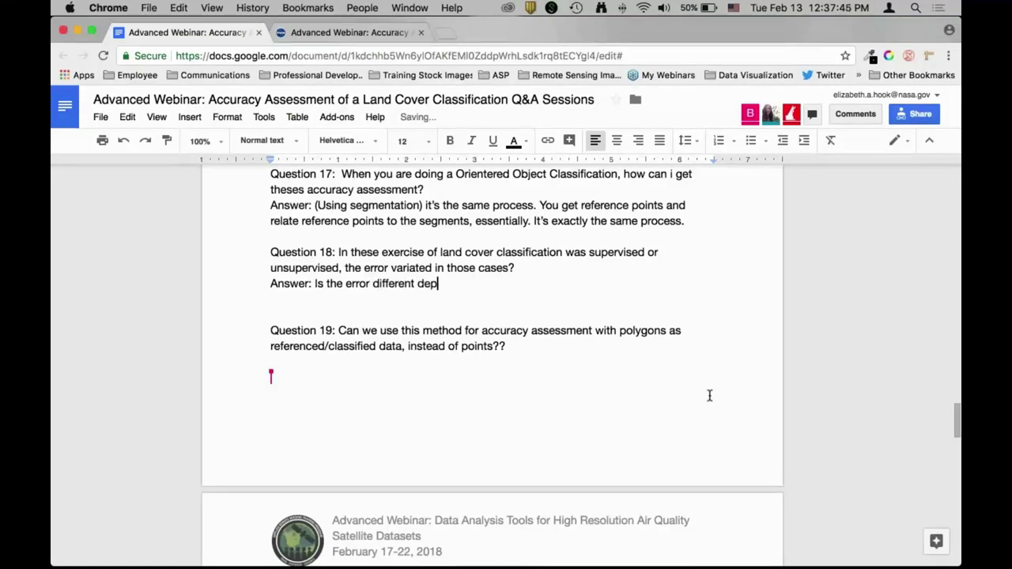
{"action": "type", "text": "ending on if you're using "}
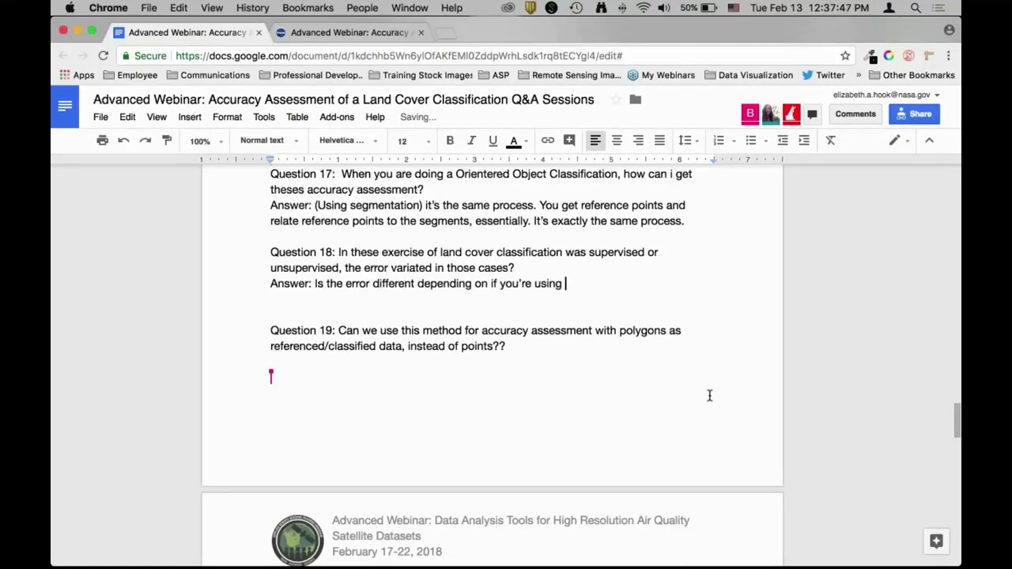
{"action": "type", "text": "supervised or unsup"}
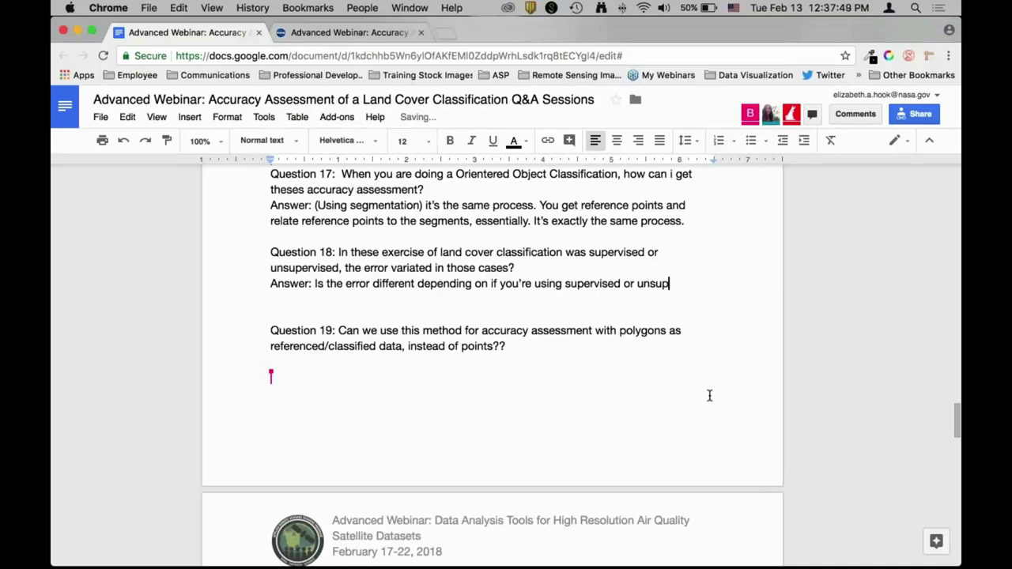
{"action": "type", "text": "ervised - every clas"}
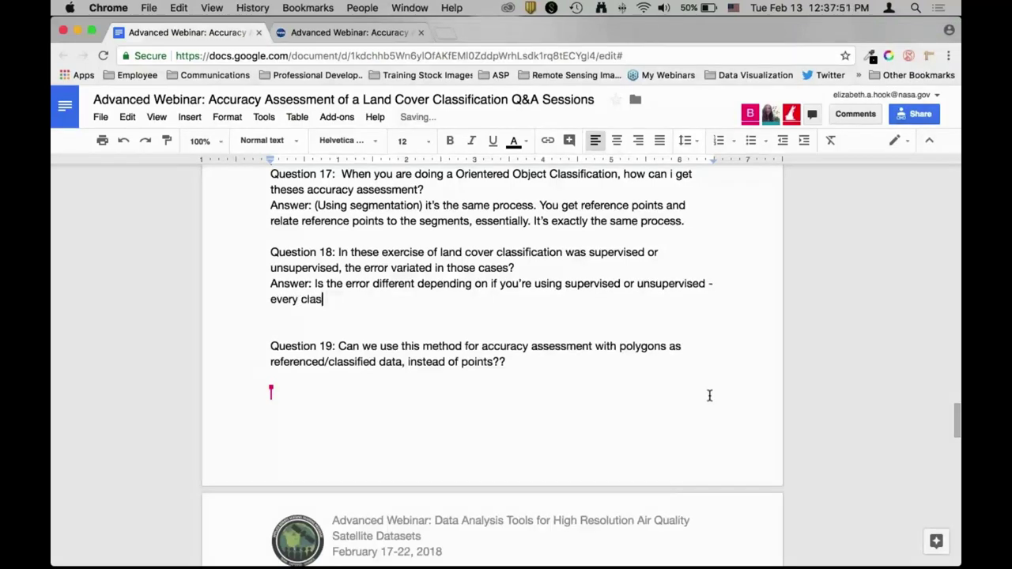
{"action": "type", "text": "sification will be diff"}
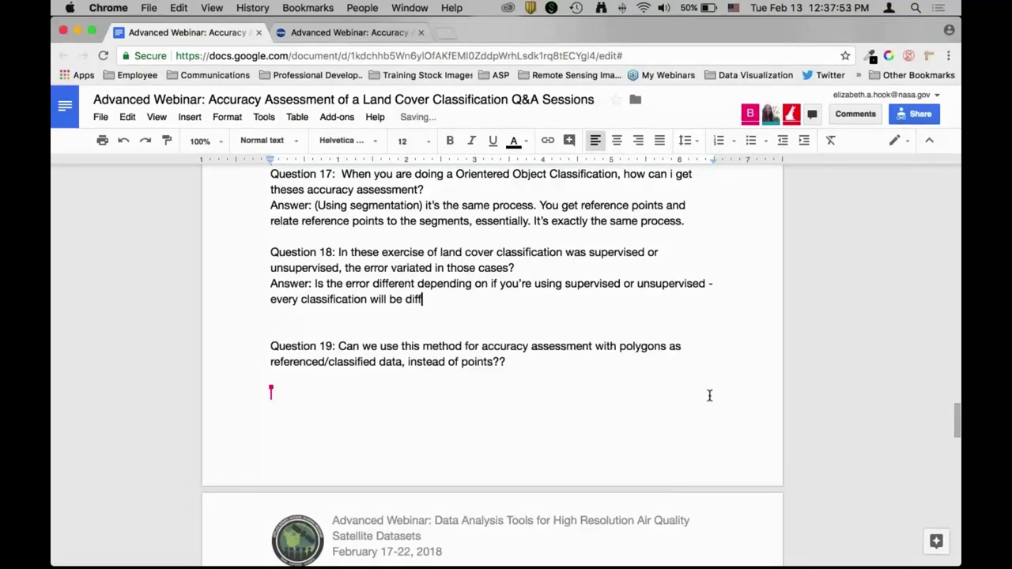
{"action": "type", "text": "erent whether you're d"}
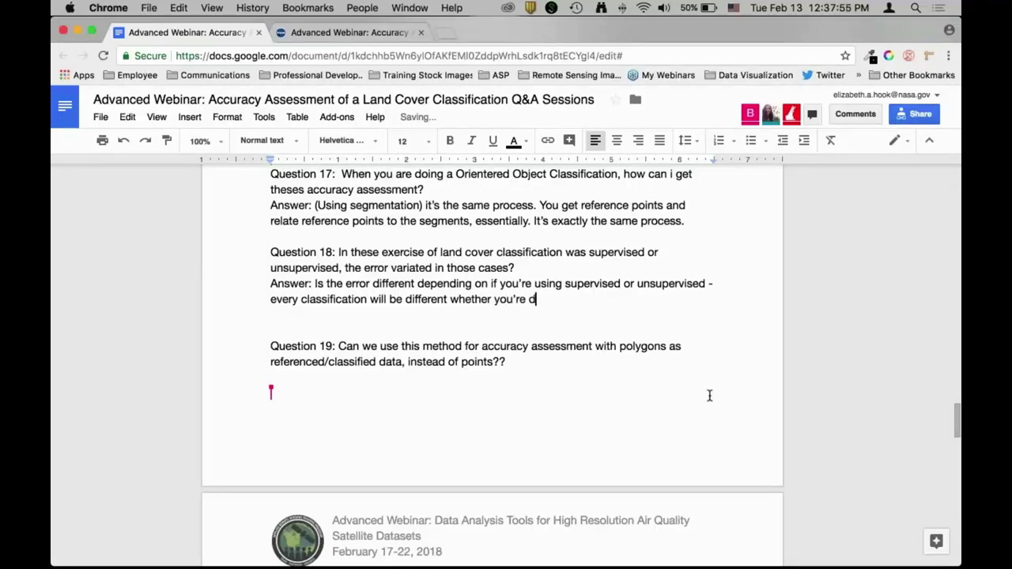
{"action": "type", "text": "oing supervised or uns"}
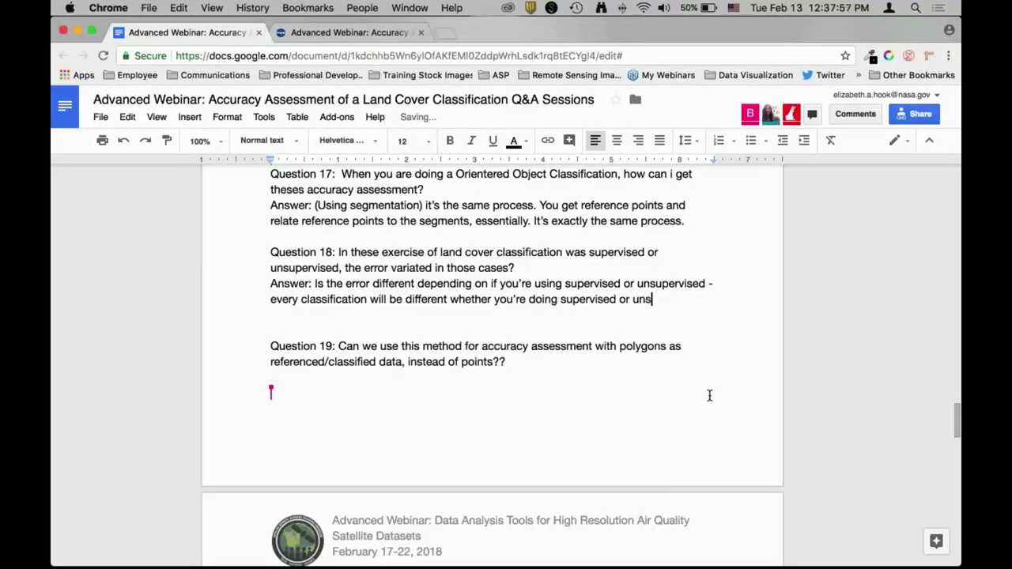
{"action": "type", "text": "upervises,"}
{"action": "key", "text": "BackSpace"}
{"action": "key", "text": "BackSpace"}
{"action": "type", "text": "d,"}
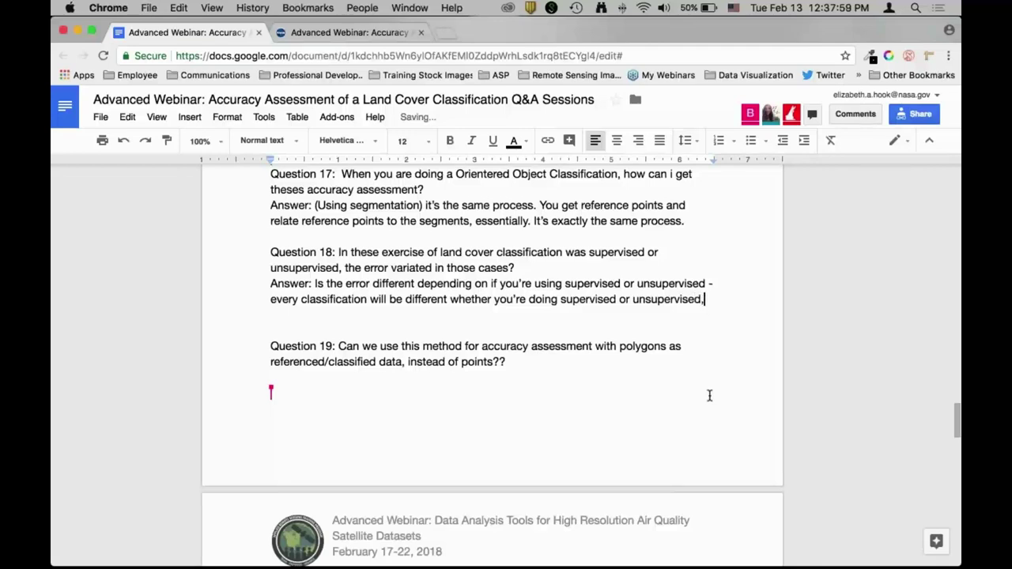
{"action": "type", "text": " so there's no good wa"}
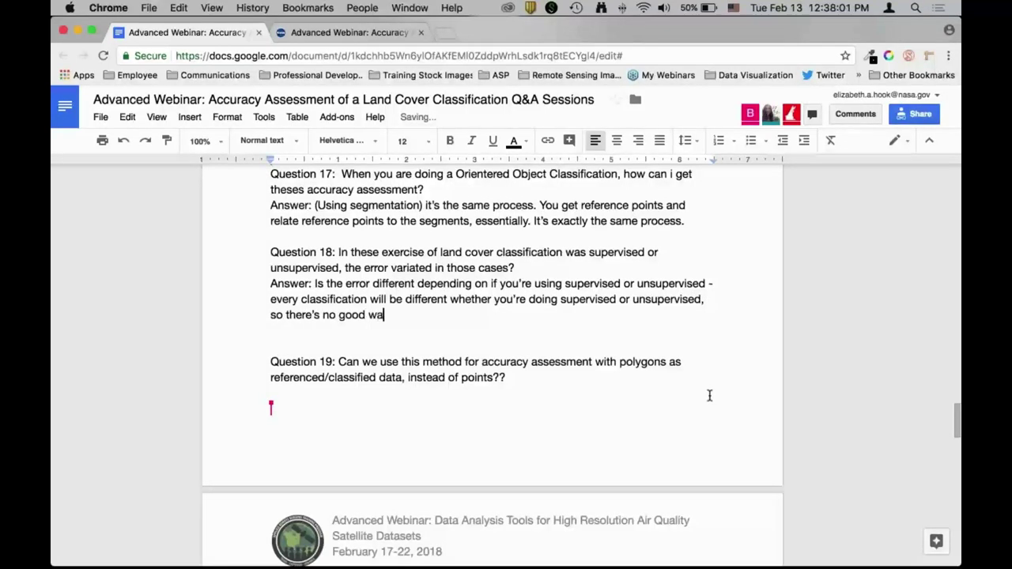
{"action": "type", "text": "y to answer that question."}
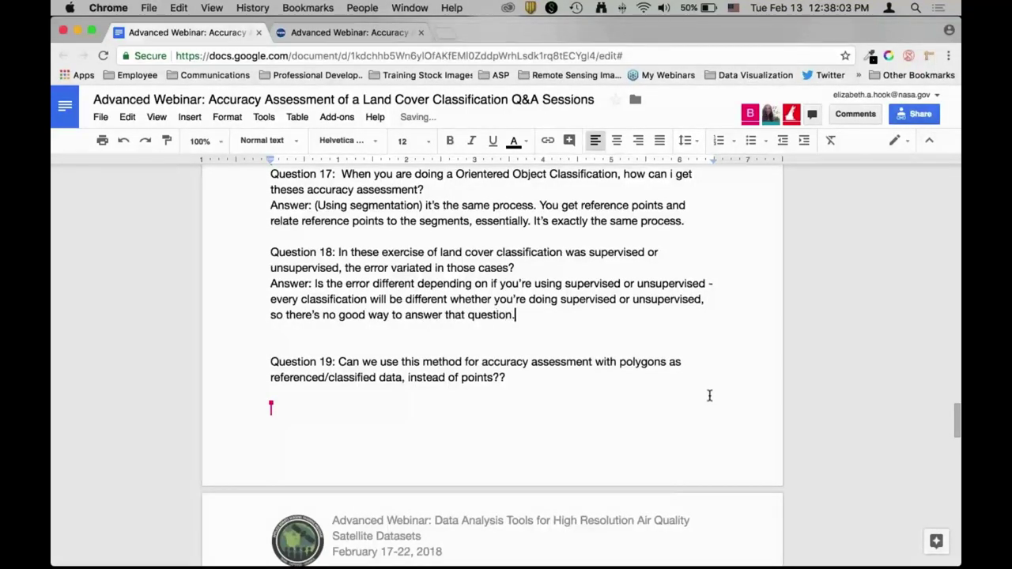
{"action": "left_click", "coordinate": [408, 398]}
- Write Answer 19: polygons can replace points; points are easier but raise point-accuracy issues
{"action": "type", "text": "Answer:"}
{"action": "key", "text": "Return"}
{"action": "key", "text": "Return"}
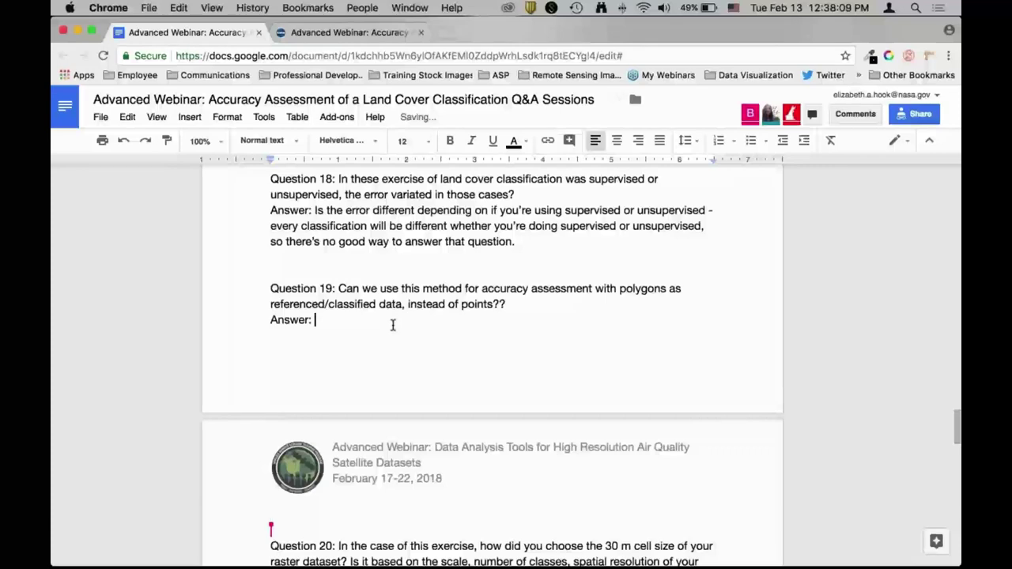
{"action": "scroll", "coordinate": [395, 328], "scroll_direction": "down", "scroll_amount": 2}
{"action": "scroll", "coordinate": [398, 327], "scroll_direction": "up", "scroll_amount": 2}
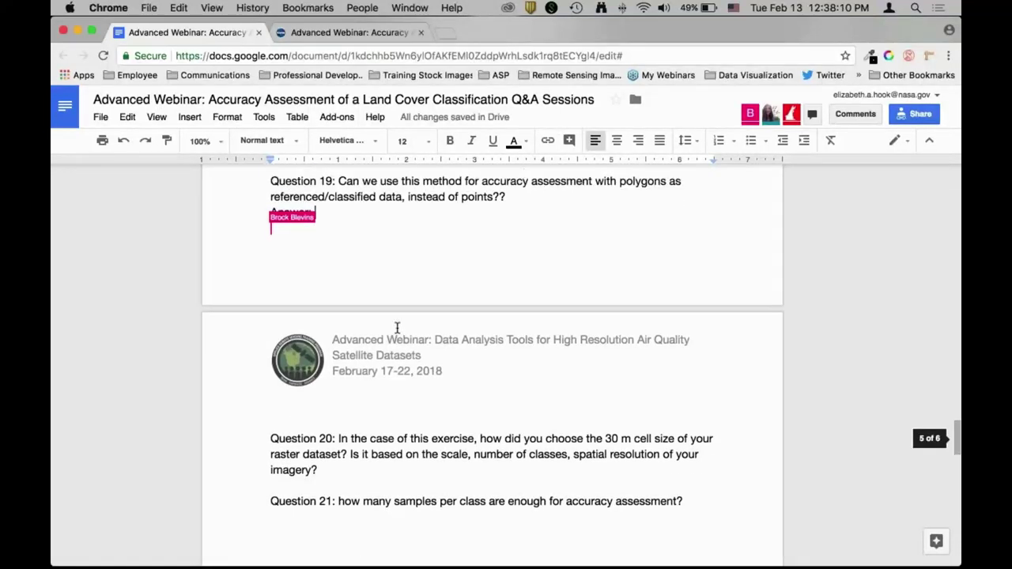
{"action": "type", "text": "Yes, you can. You "}
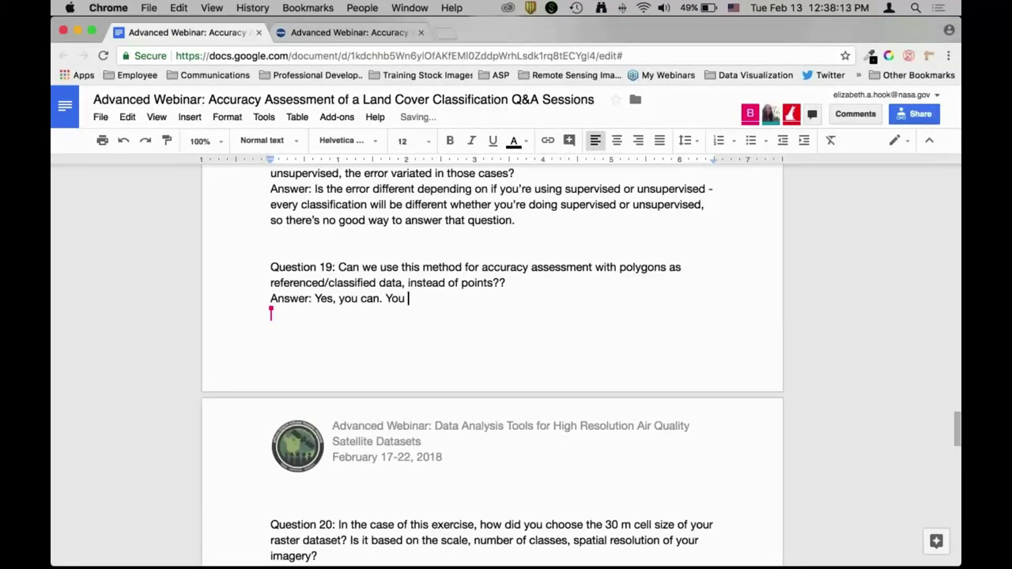
{"action": "type", "text": "can use polygons in"}
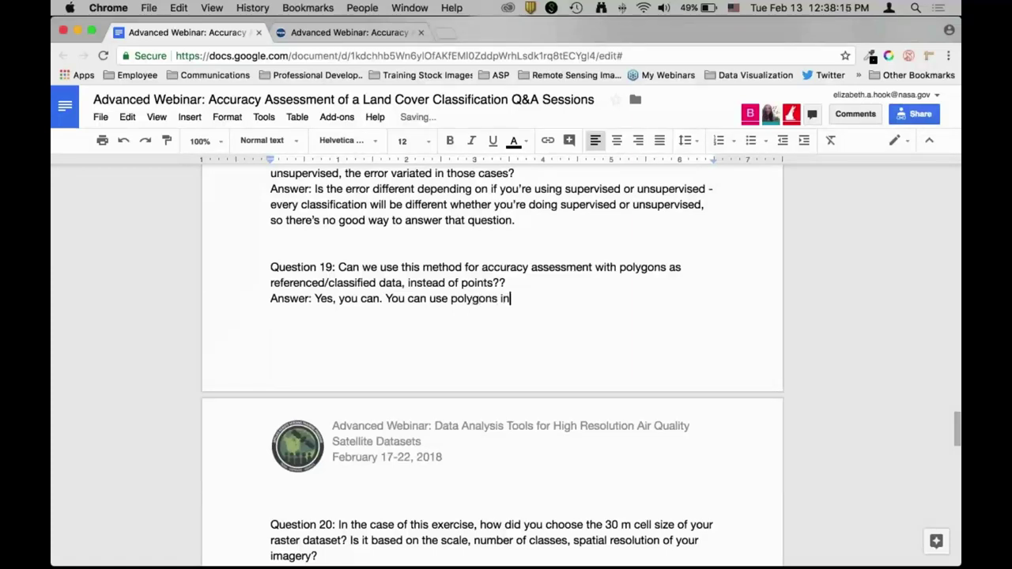
{"action": "type", "text": "stead of points and colle"}
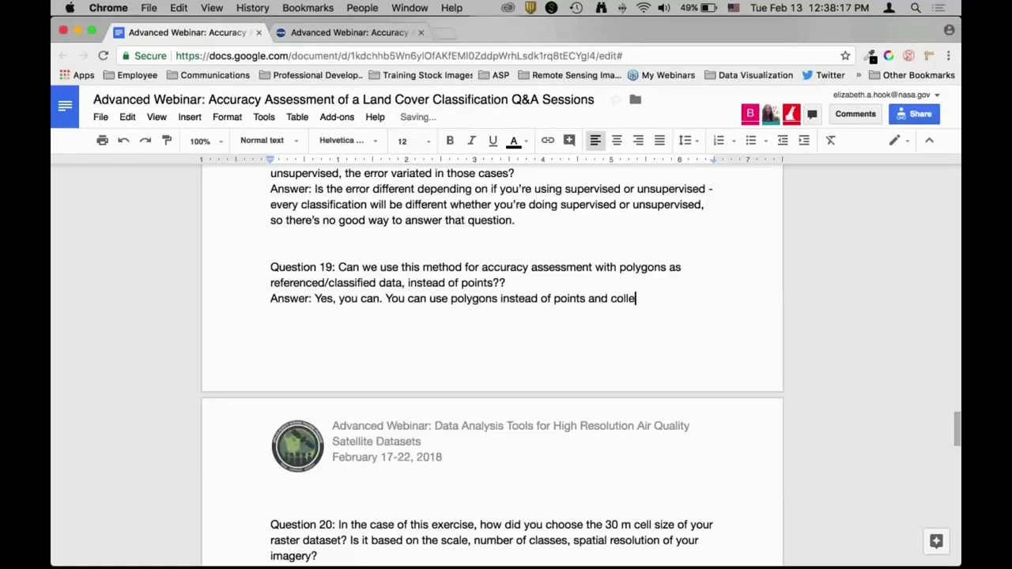
{"action": "type", "text": "ct sort of average info abo"}
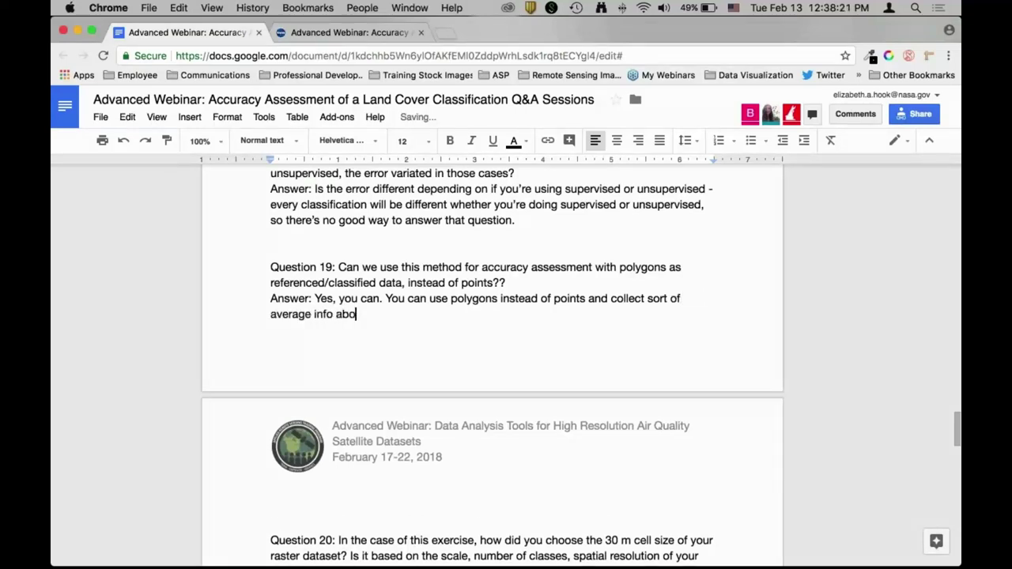
{"action": "type", "text": "ut the land cover class within a polygon. "}
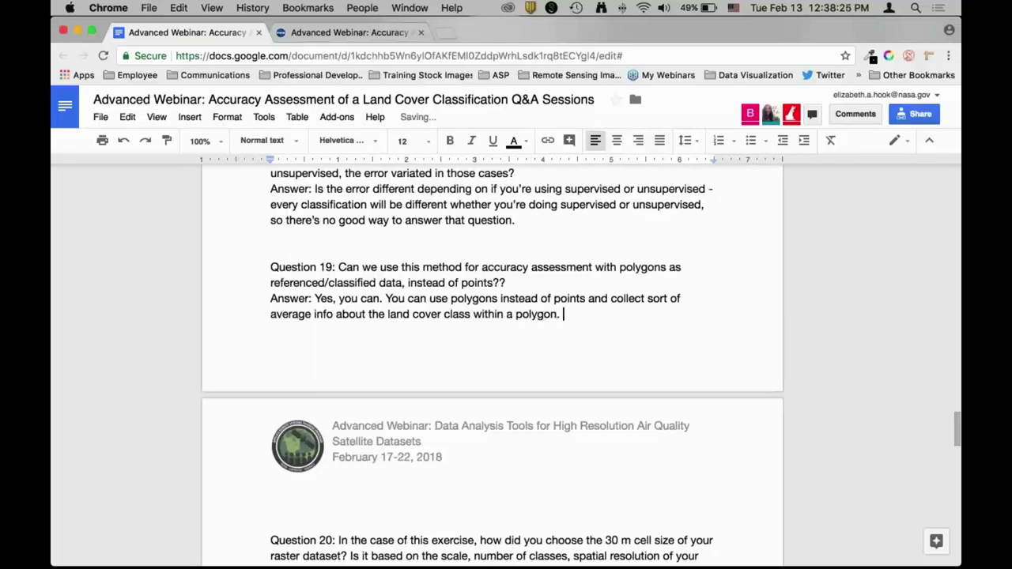
{"action": "type", "text": "There's various ways to do"}
{"action": "type", "text": " it - it's easier with t"}
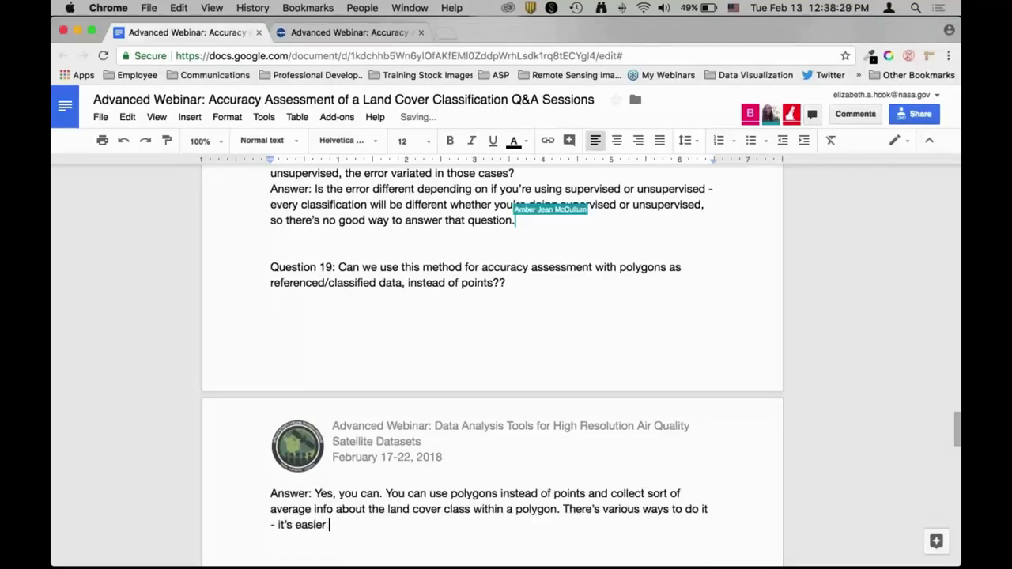
{"action": "type", "text": "he points, but then"}
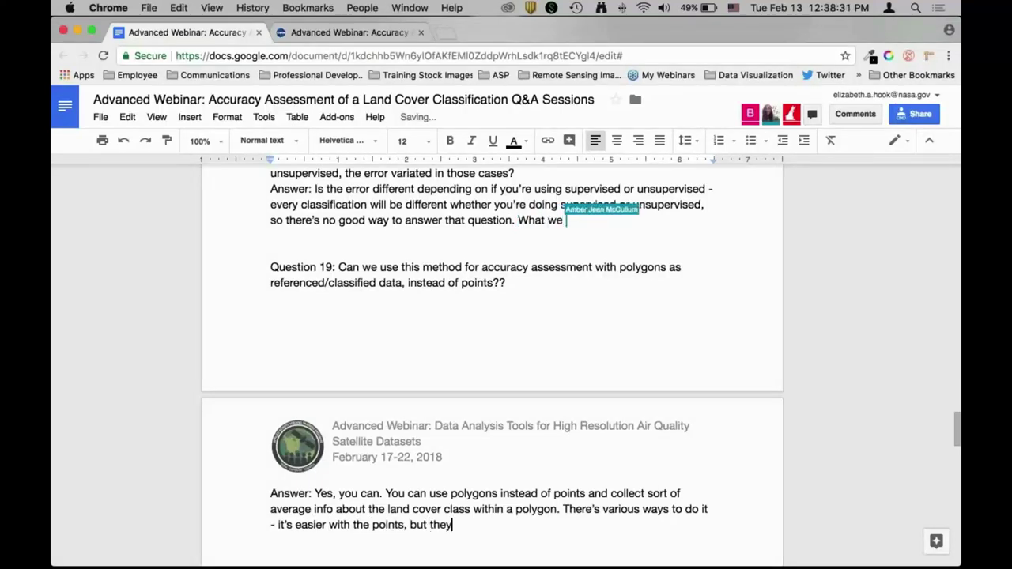
{"action": "type", "text": " you"}
{"action": "scroll", "coordinate": [492, 356], "scroll_direction": "down", "scroll_amount": 5}
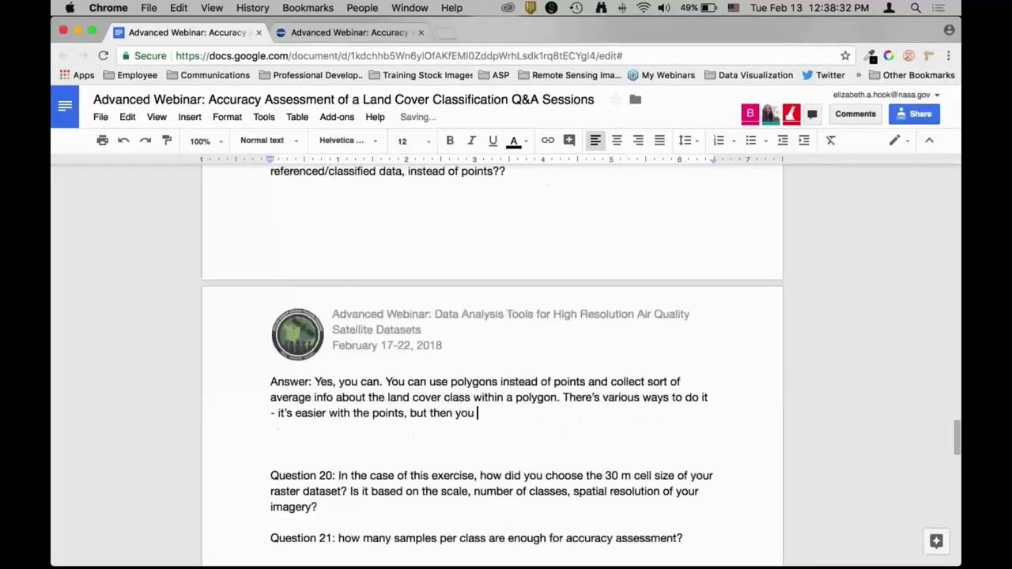
{"action": "type", "text": "run into issues wi"}
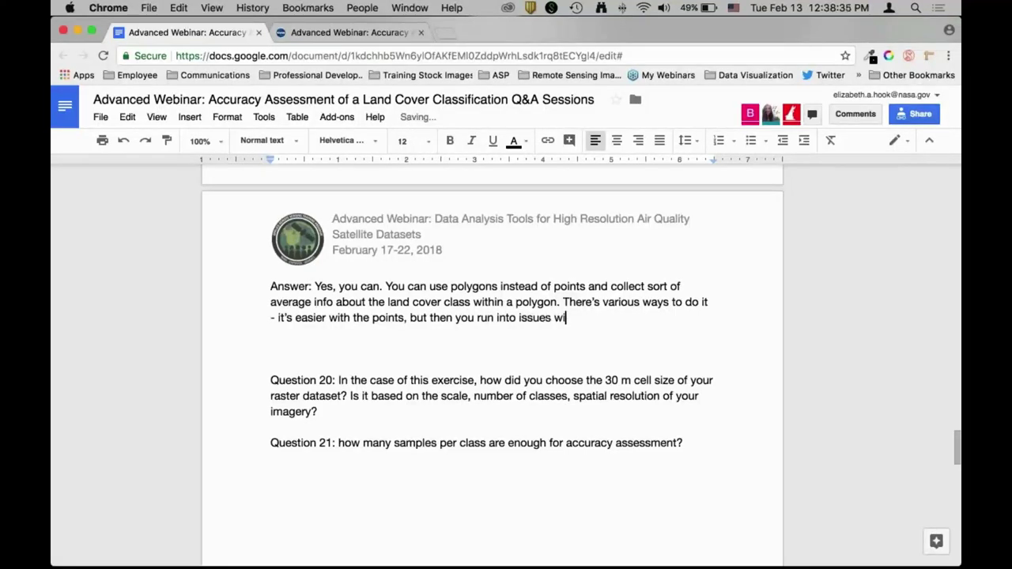
{"action": "type", "text": "th the accuracy of the p"}
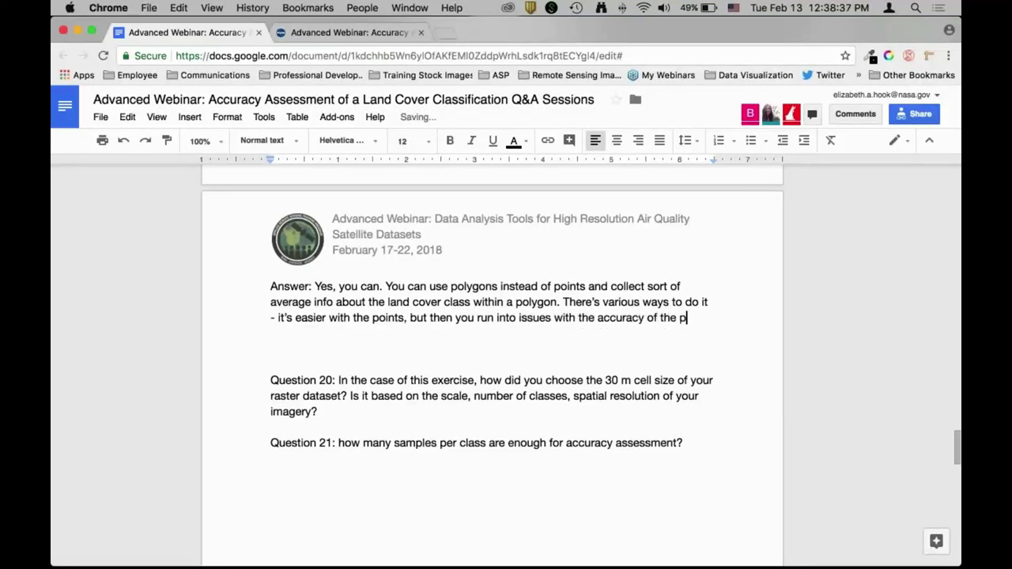
{"action": "type", "text": "oints."}
- Remove the extra blank lines before Question 20
{"action": "key", "text": "Down"}
{"action": "key", "text": "Delete"}
{"action": "key", "text": "BackSpace"}
{"action": "key", "text": "Return"}
{"action": "key", "text": "BackSpace"}
- Add Answer 20: the 30 m cell size comes from the Landsat dataset and wasn't chosen
{"action": "left_click", "coordinate": [701, 364]}
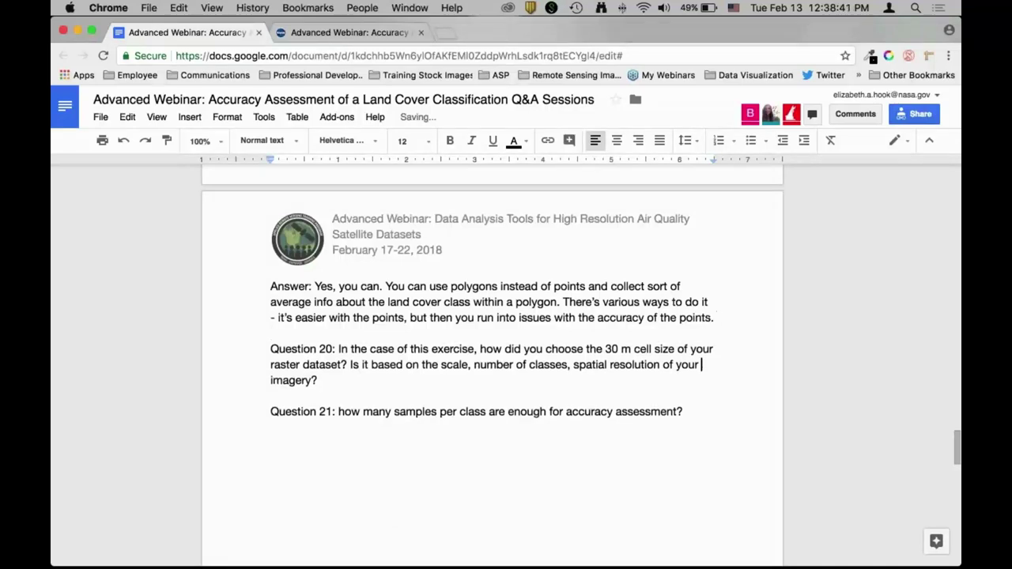
{"action": "key", "text": "Return"}
{"action": "type", "text": "Answer:"}
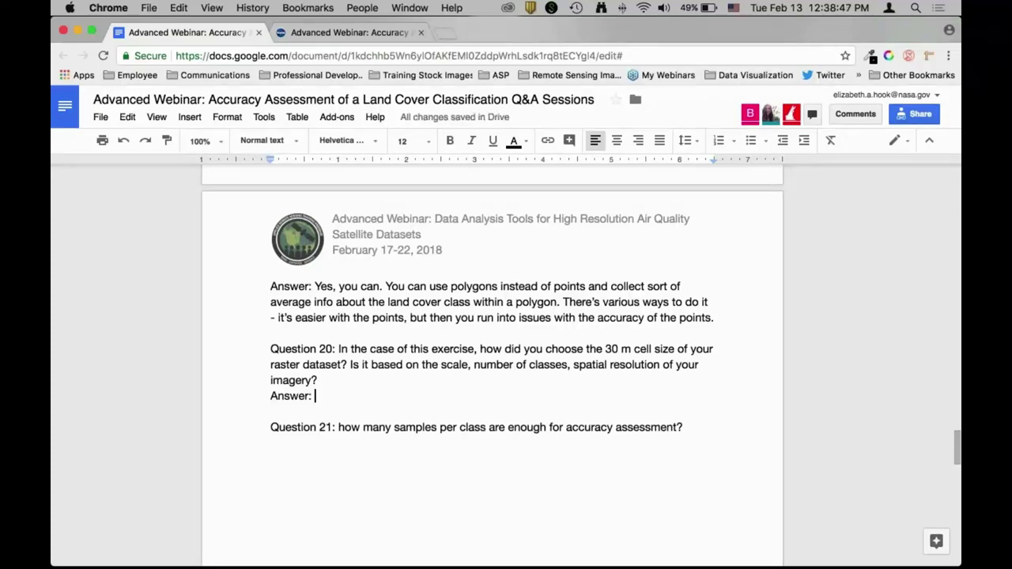
{"action": "type", "text": "It's based on Landsat imagery for this exercise, as we do in most exercises, a"}
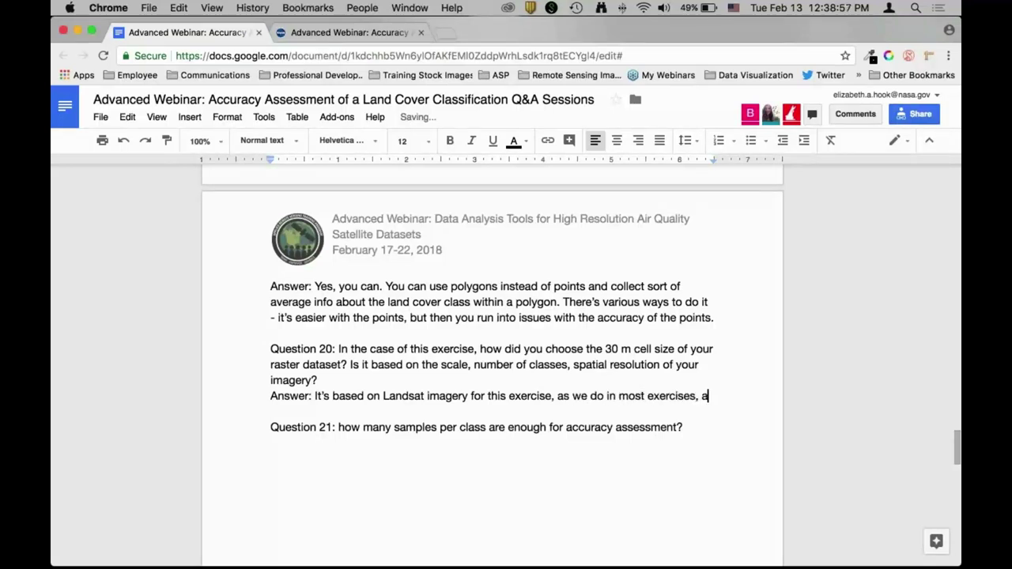
{"action": "type", "text": "nd the cell size of Landsat image"}
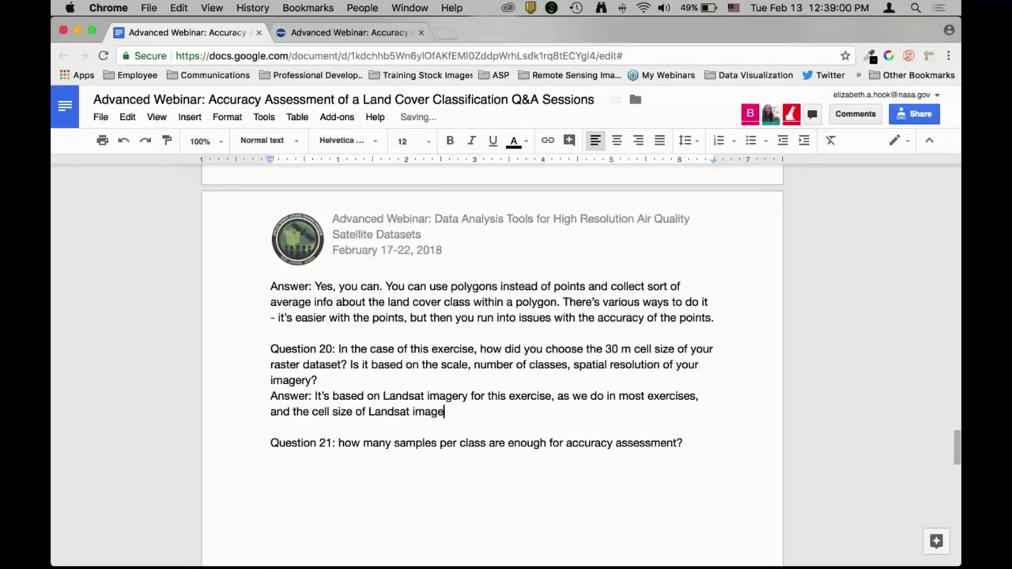
{"action": "type", "text": "ry is 30 m - we didn't chose"}
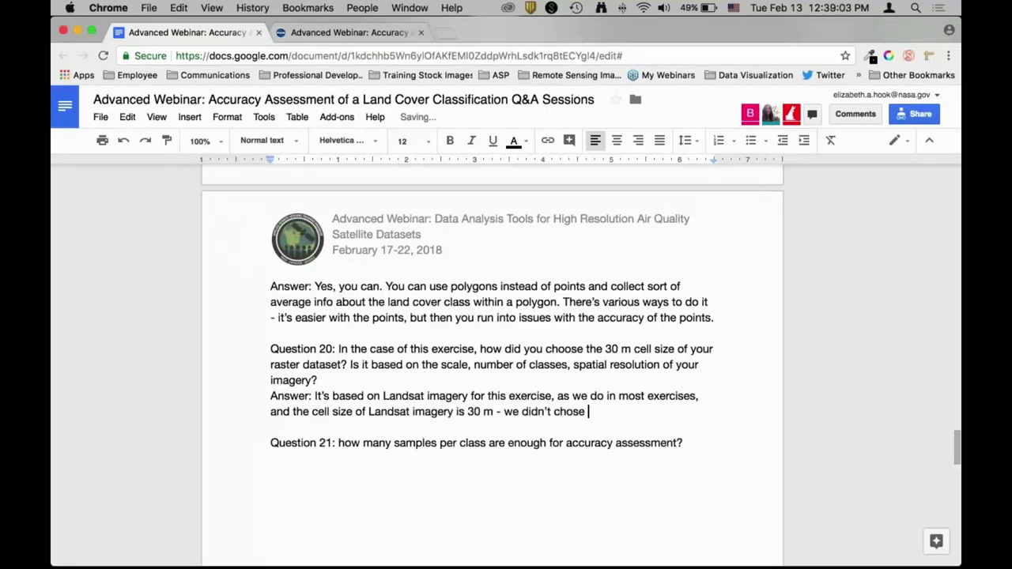
{"action": "key", "text": "BackSpace"}
{"action": "type", "text": "s 30 m - we didn't choose it, that's the characteristics of this dataset."}
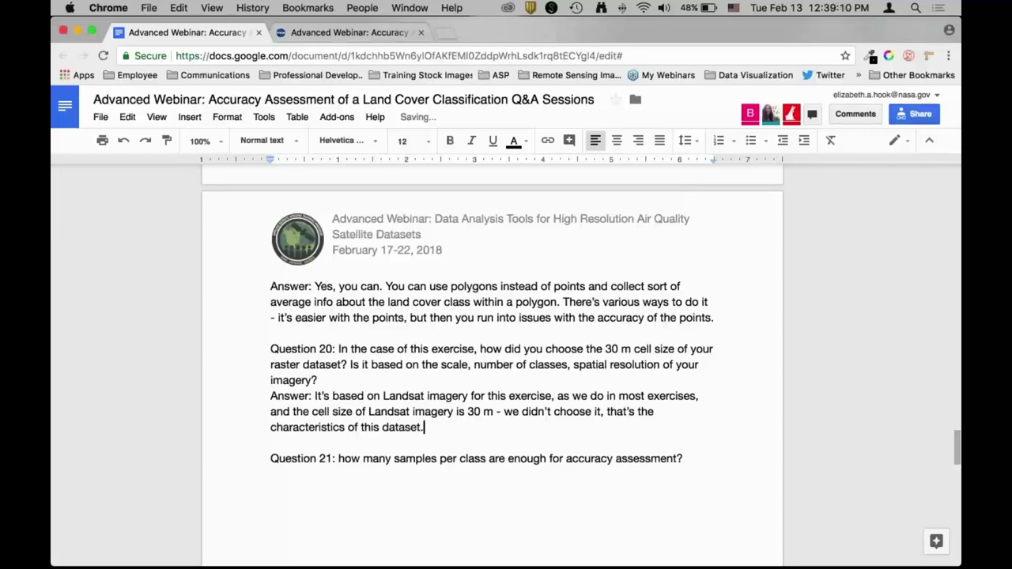
{"action": "key", "text": "super+Down"}
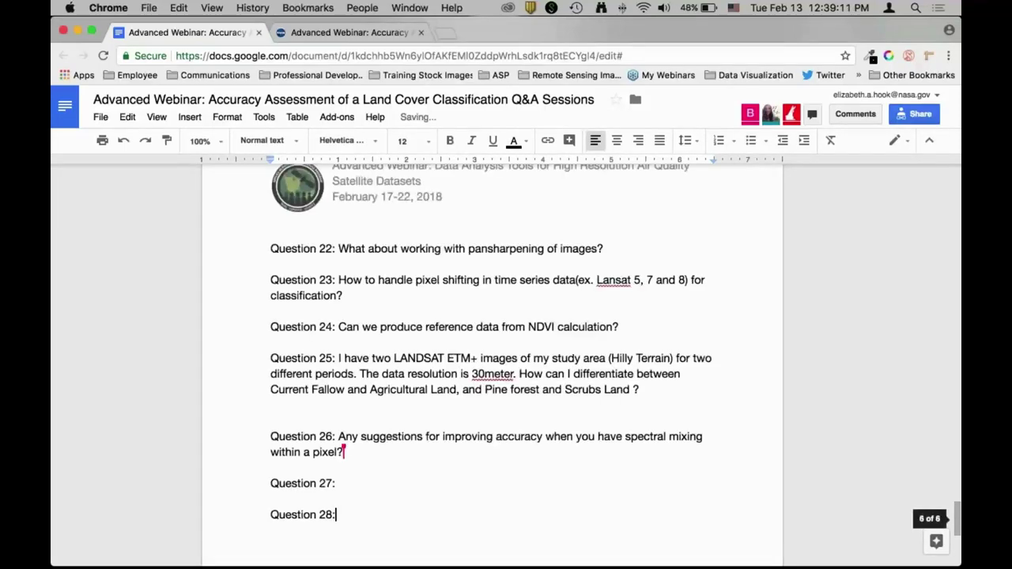
- Remove the empty line between Question 21 and Question 22
{"action": "scroll", "coordinate": [674, 217], "scroll_direction": "up", "scroll_amount": 10}
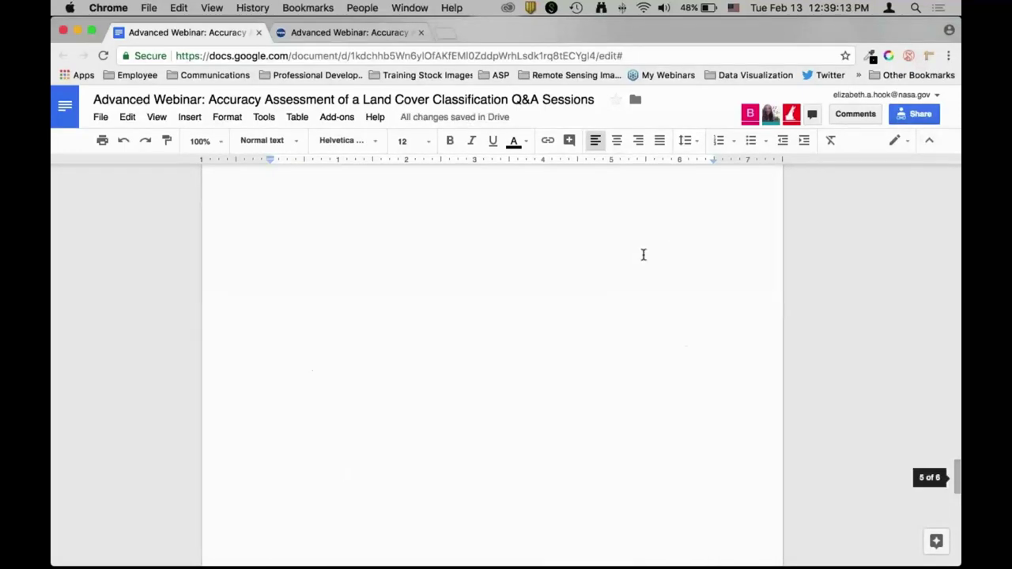
{"action": "left_click", "coordinate": [397, 406]}
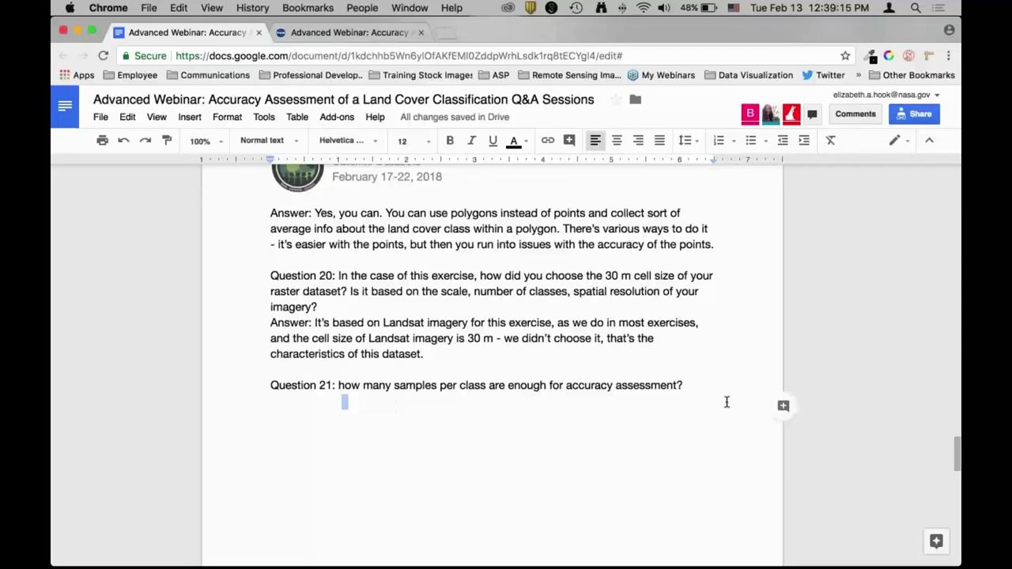
{"action": "key", "text": "Down"}
{"action": "key", "text": "BackSpace"}
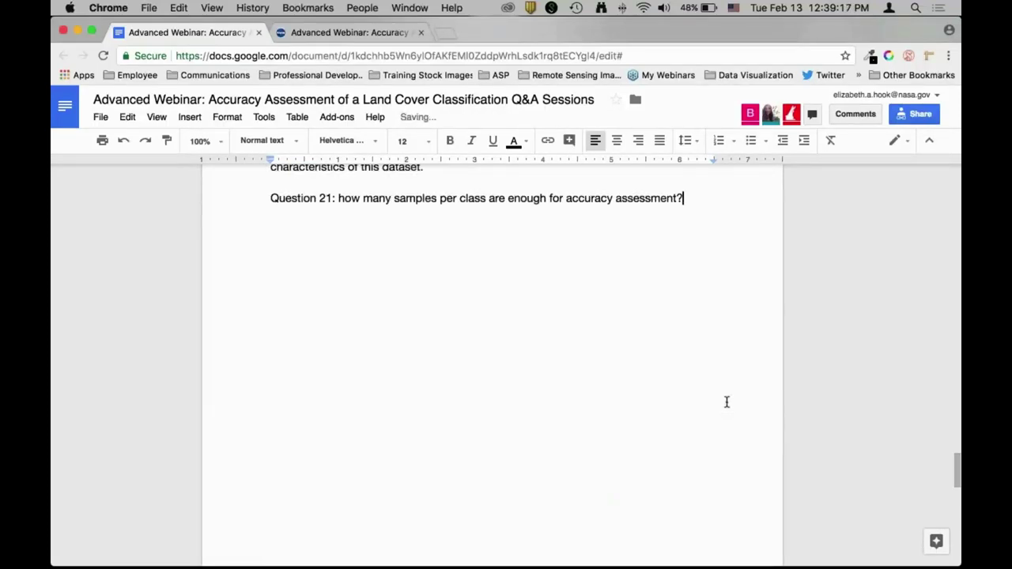
{"action": "key", "text": "Return"}
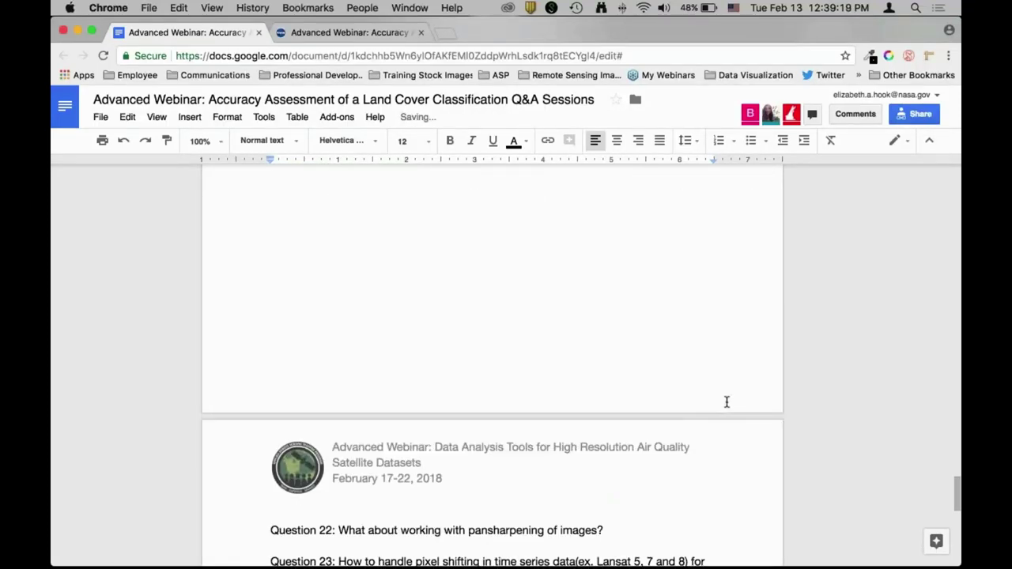
{"action": "key", "text": "BackSpace"}
- Write Answer 21: ballpark of 50/class, heavily dependent on whether an existing dataset is used
{"action": "type", "text": "Ans"}
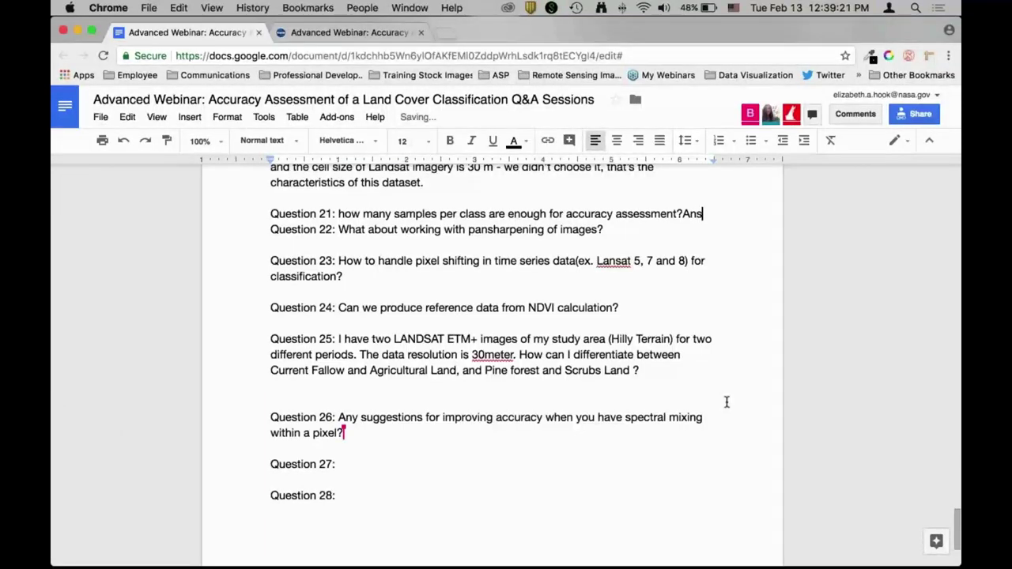
{"action": "key", "text": "Return"}
{"action": "type", "text": "Answer: You have to do a"}
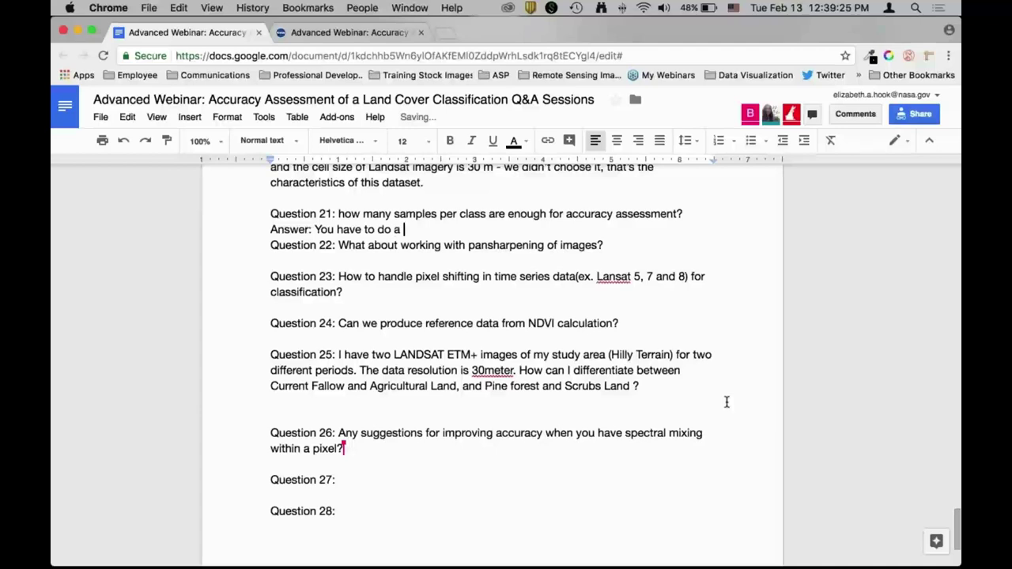
{"action": "key", "text": "Return"}
{"action": "key", "text": "BackSpace"}
{"action": "type", "text": "thoroou"}
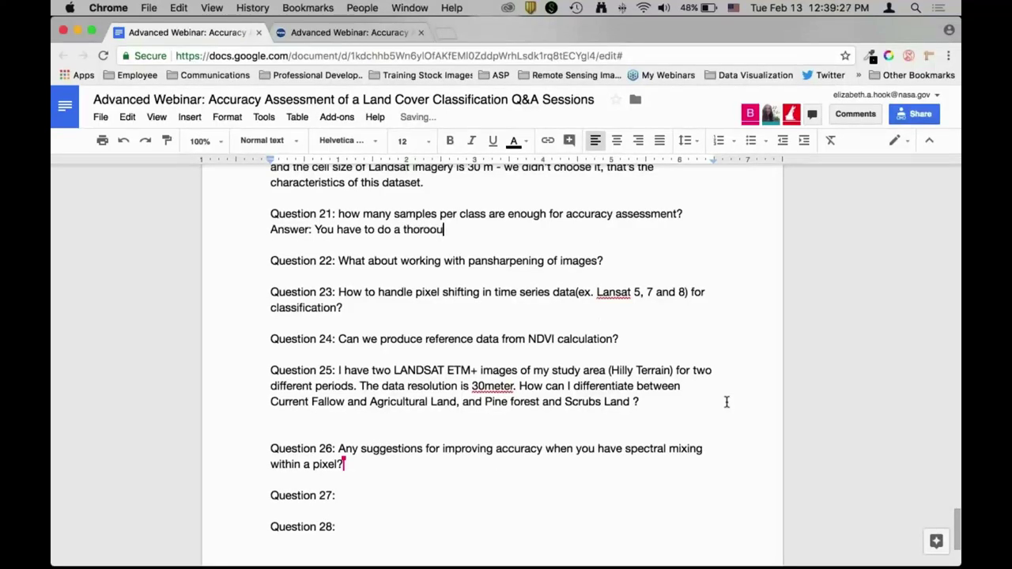
{"action": "key", "text": "BackSpace"}
{"action": "key", "text": "BackSpace"}
{"action": "type", "text": "gh - a l"}
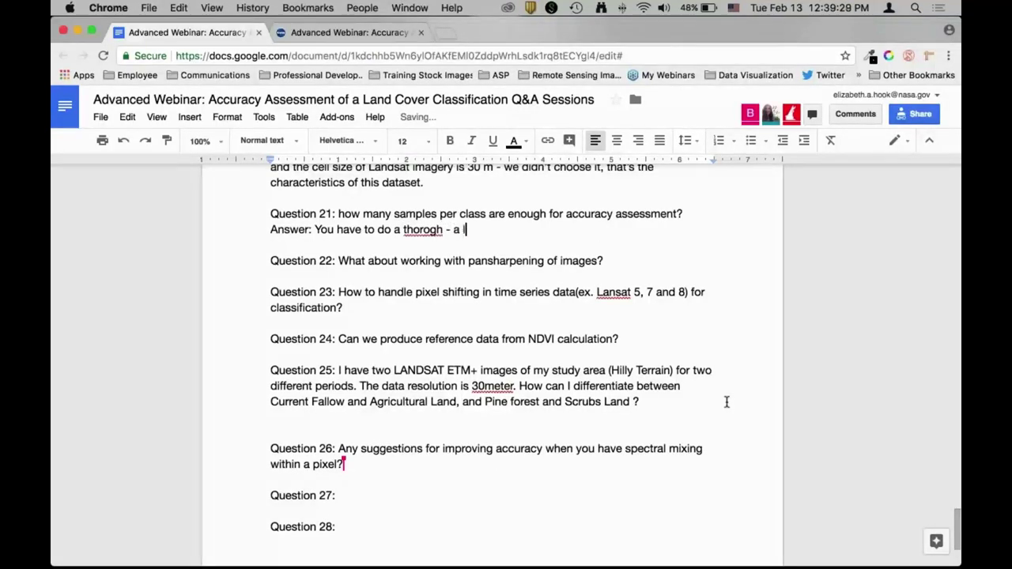
{"action": "type", "text": "ot of people give a ballpark of 50"}
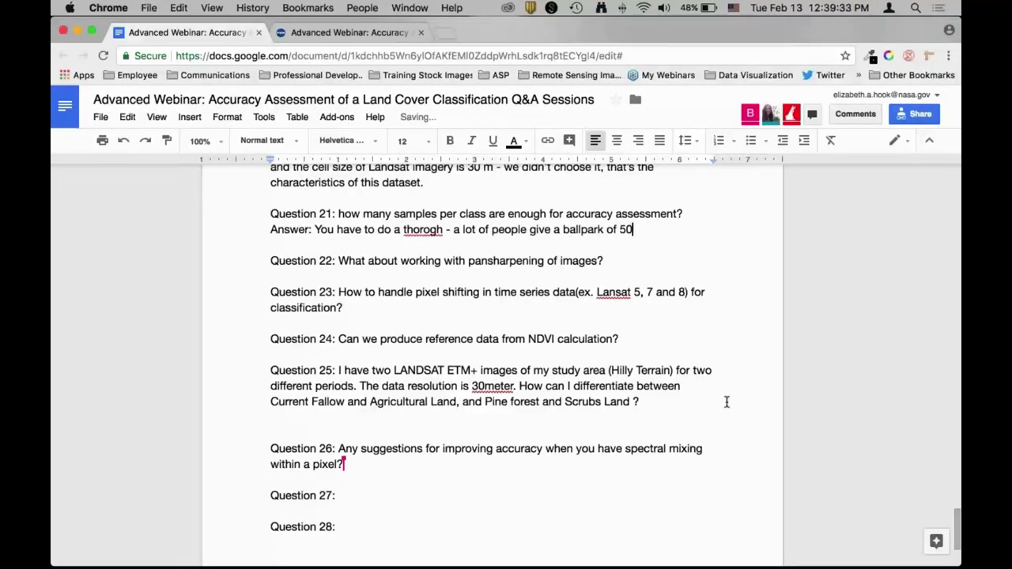
{"action": "type", "text": "/class but heavily dependent if you're using an e"}
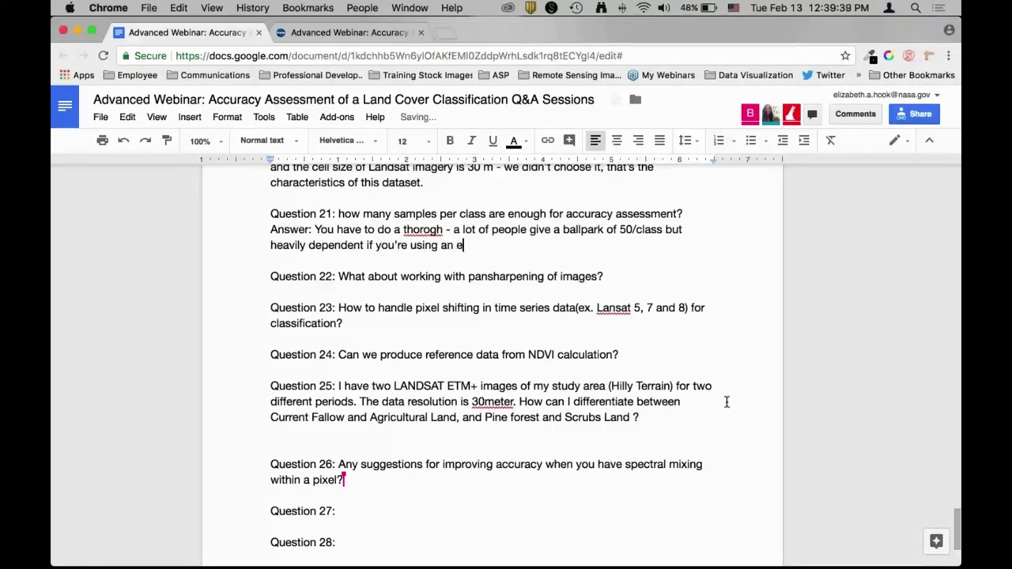
{"action": "type", "text": "xisting dataset or not."}
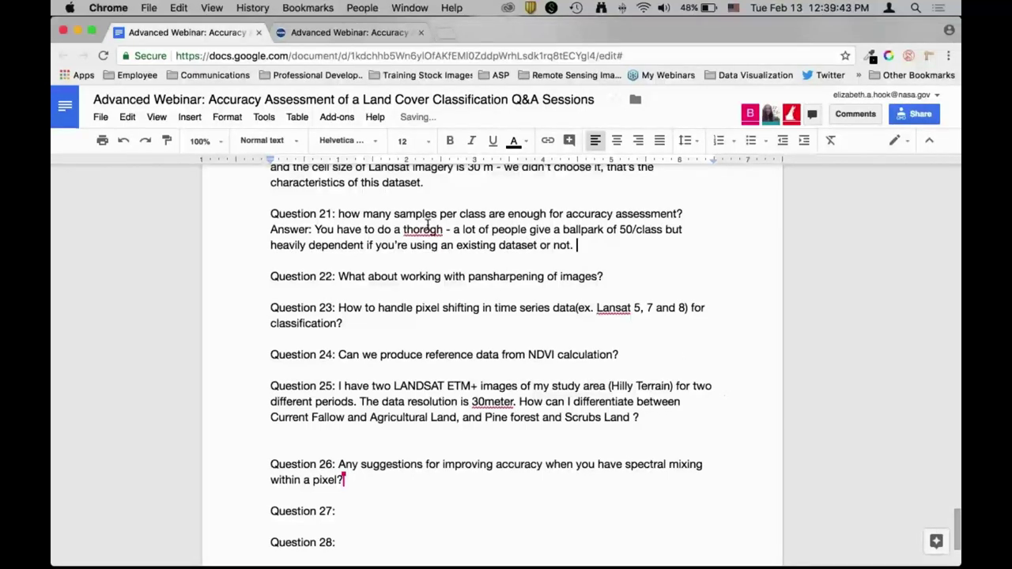
{"action": "left_click", "coordinate": [435, 229]}
- Write Answer 22: pan-sharpened images can serve as reference data if nothing else is available
{"action": "type", "text": "u"}
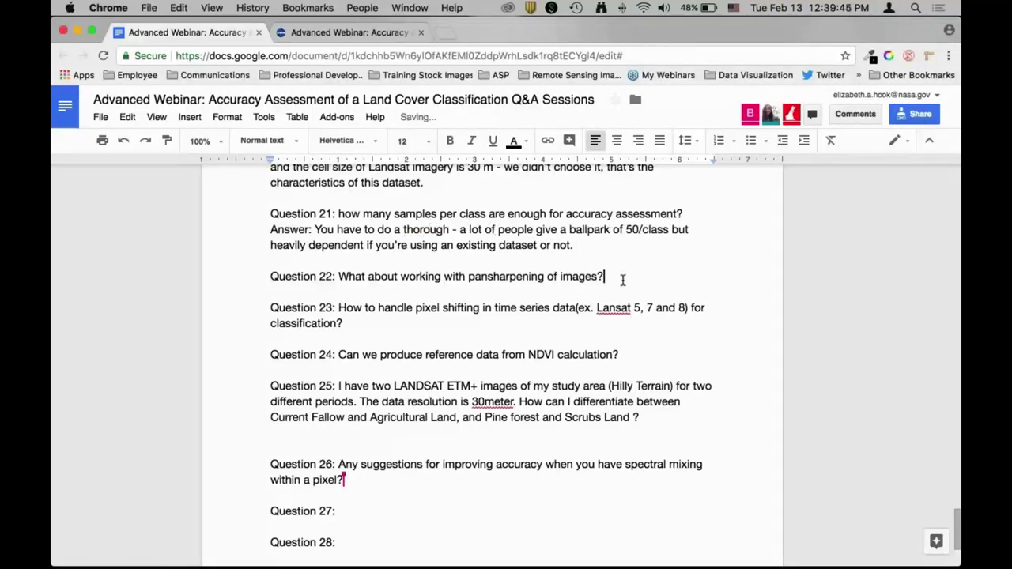
{"action": "key", "text": "Return"}
{"action": "type", "text": "Answer: "}
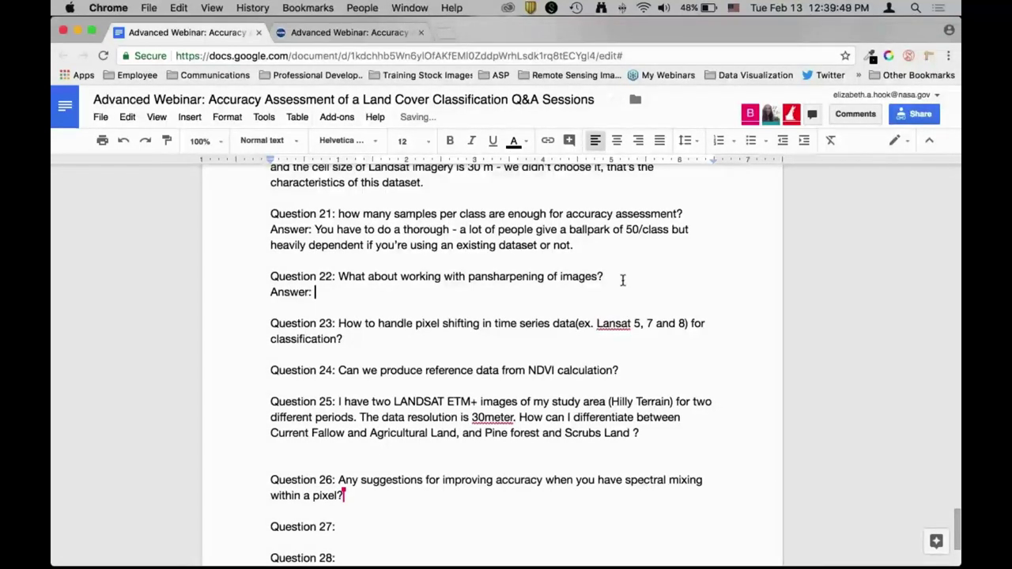
{"action": "type", "text": "Not sure what the question is exactly -"}
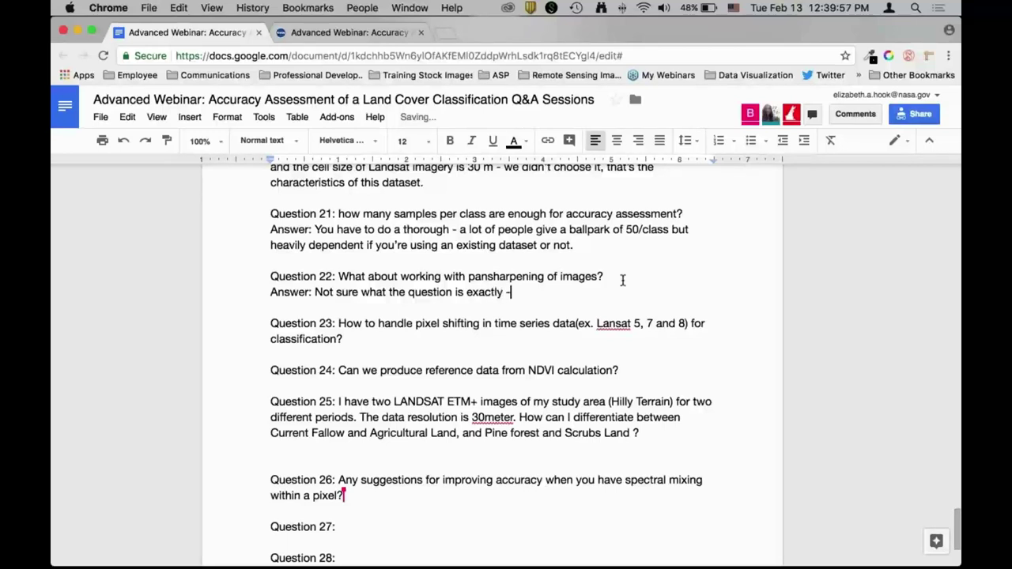
{"action": "type", "text": " if you're asking about using pan "}
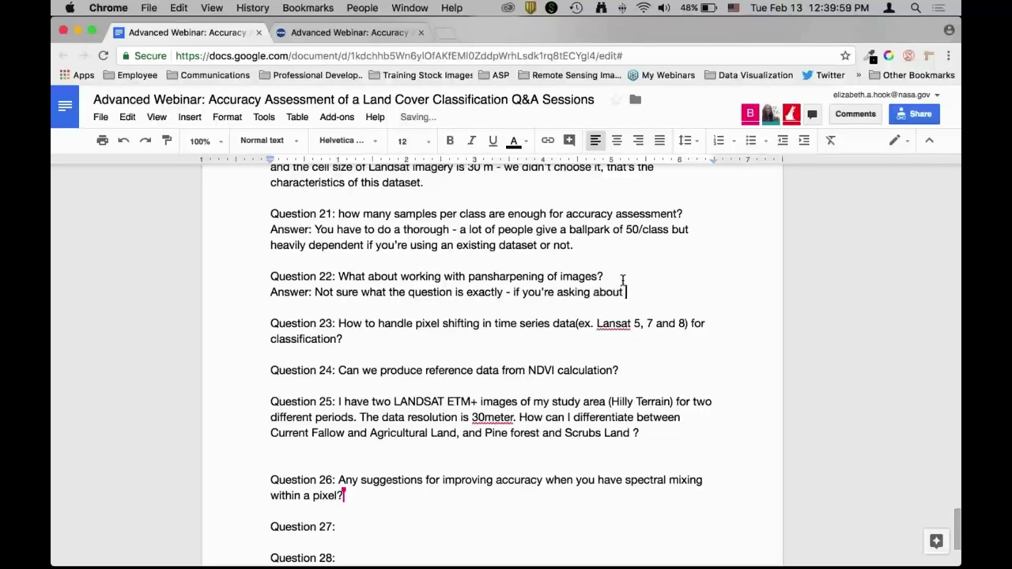
{"action": "type", "text": "sharpened"}
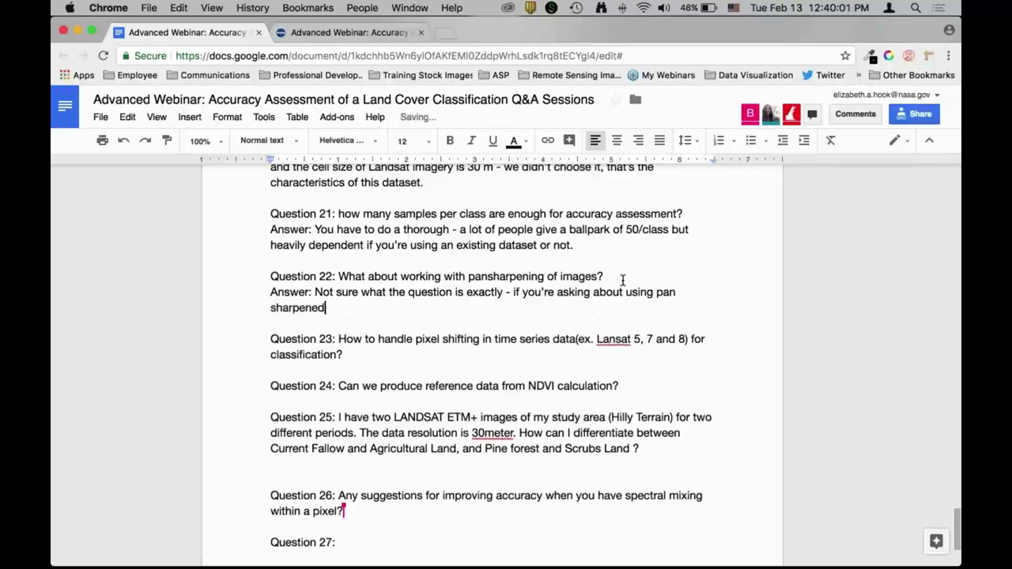
{"action": "type", "text": " images for your refe"}
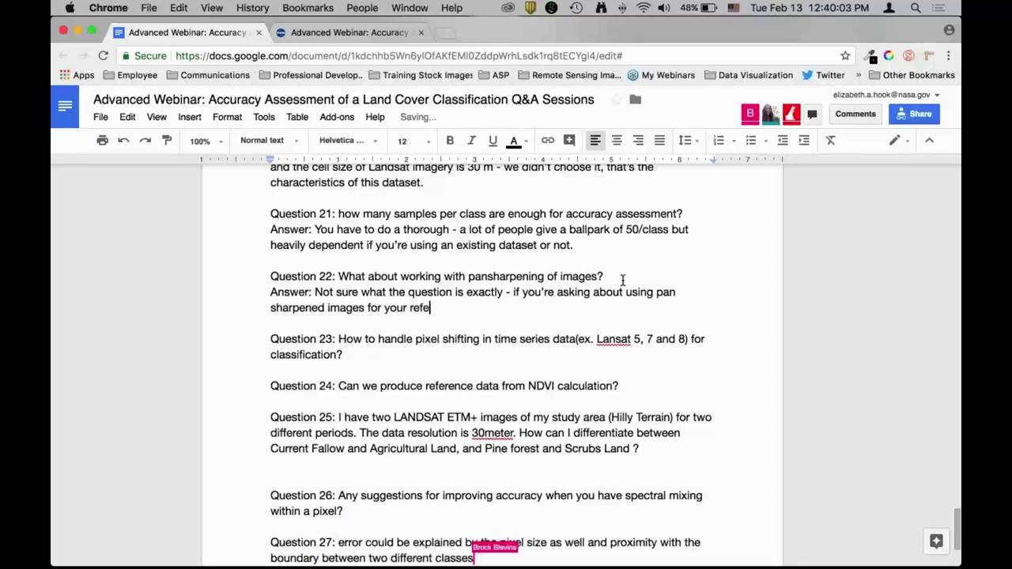
{"action": "type", "text": "rence data - that wil"}
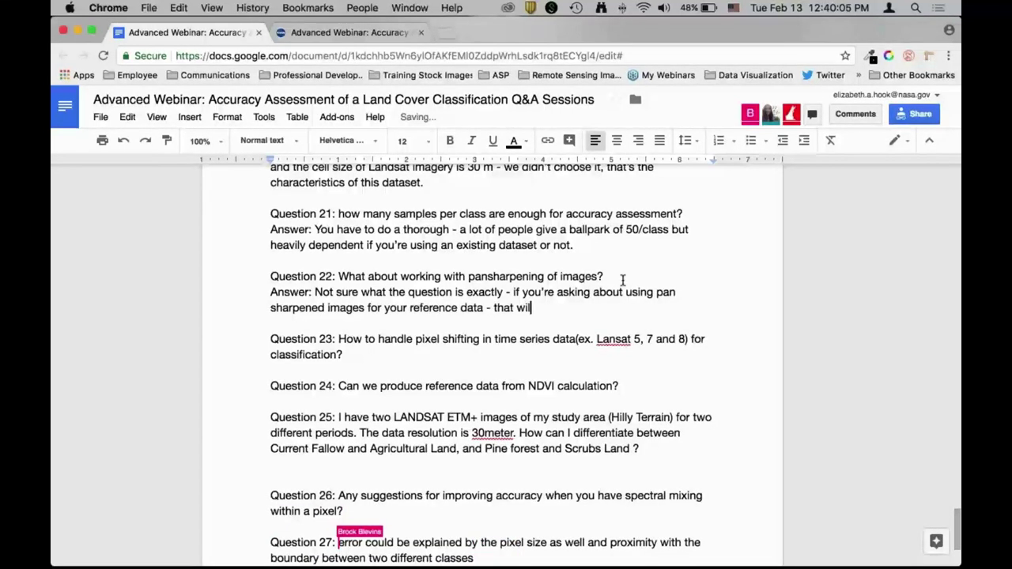
{"action": "type", "text": "l often wrork. It's sim"}
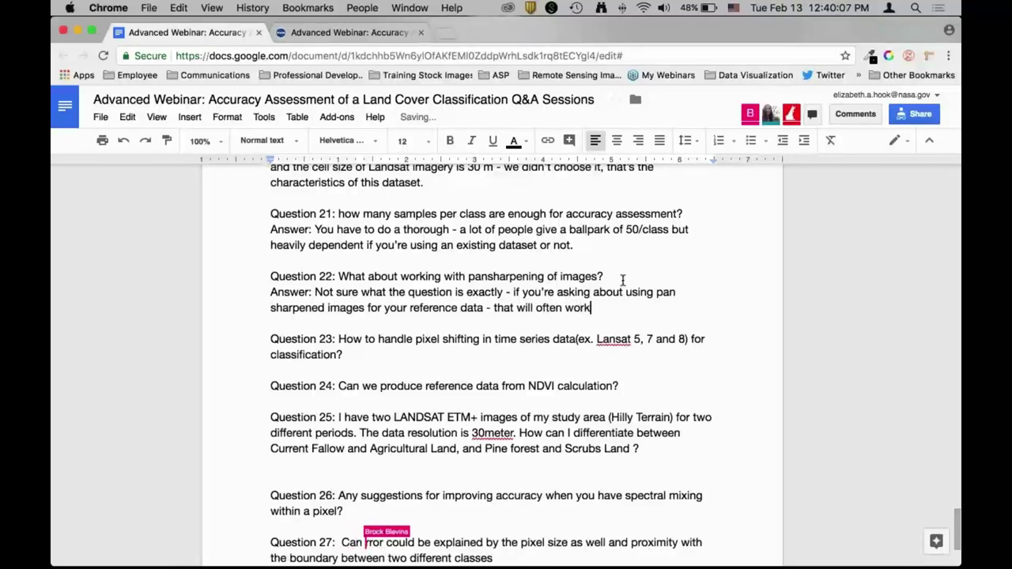
{"action": "type", "text": "ilar to using any spat"}
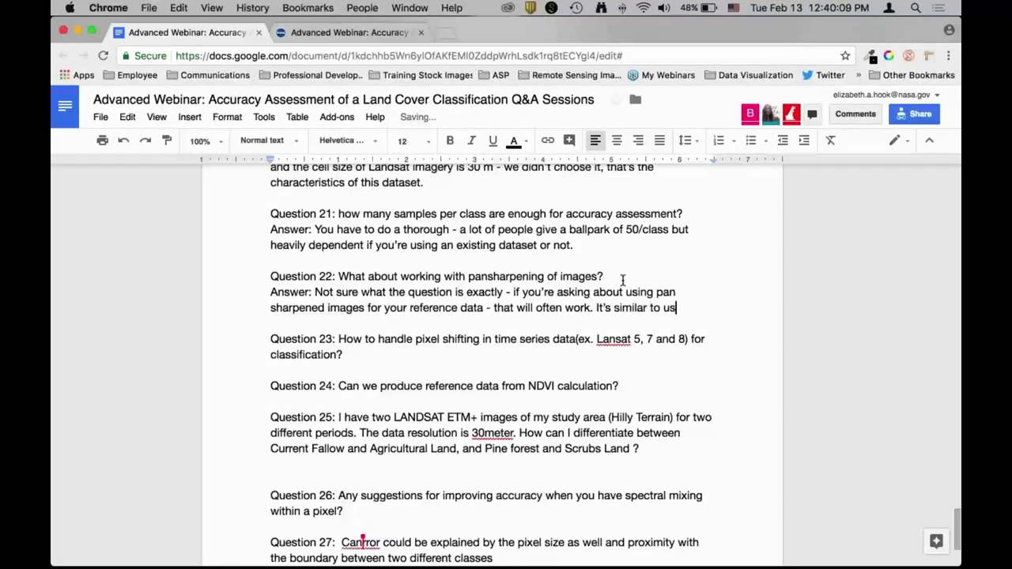
{"action": "key", "text": "BackSpace"}
{"action": "key", "text": "BackSpace"}
{"action": "key", "text": "BackSpace"}
{"action": "key", "text": "BackSpace"}
{"action": "type", "text": "high res sp"}
{"action": "type", "text": "atial im"}
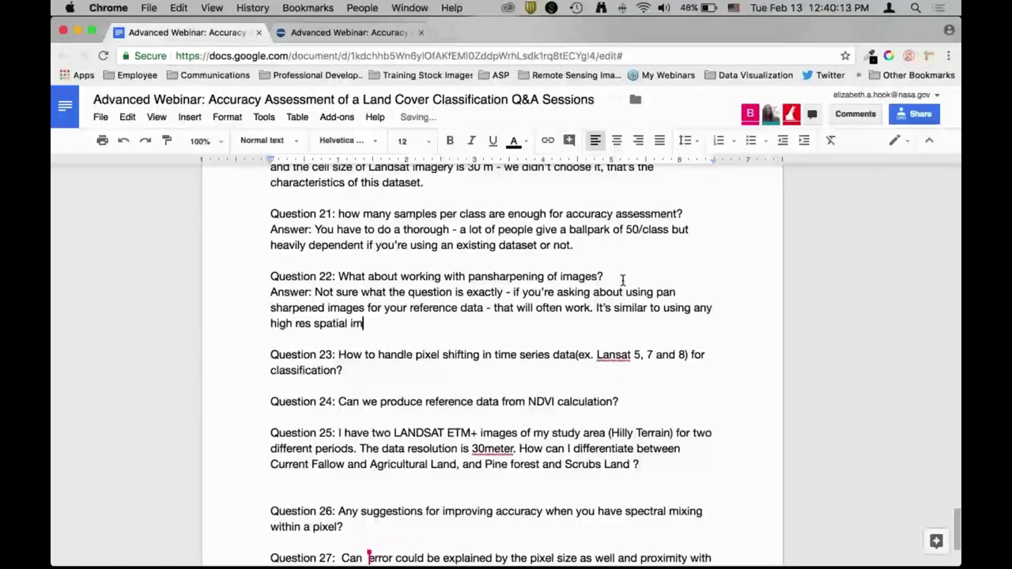
{"action": "type", "text": "agery where you're ge"}
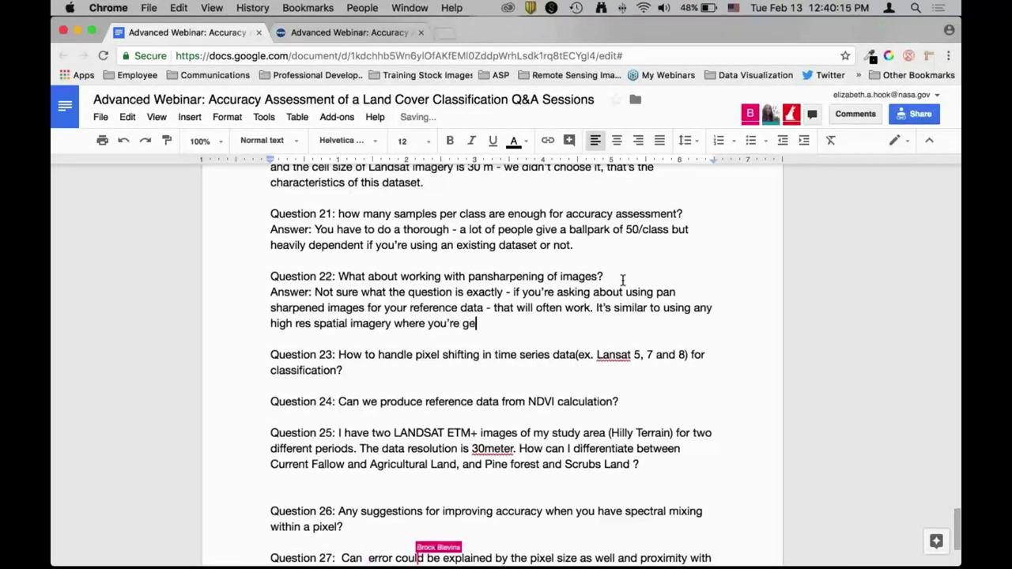
{"action": "type", "text": "tting slightly better"}
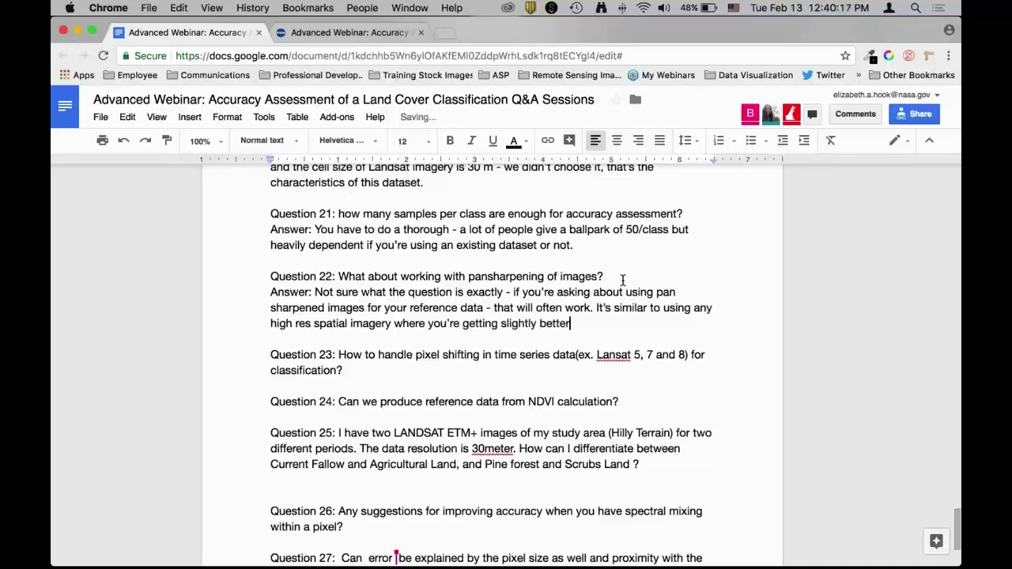
{"action": "type", "text": " data than a"}
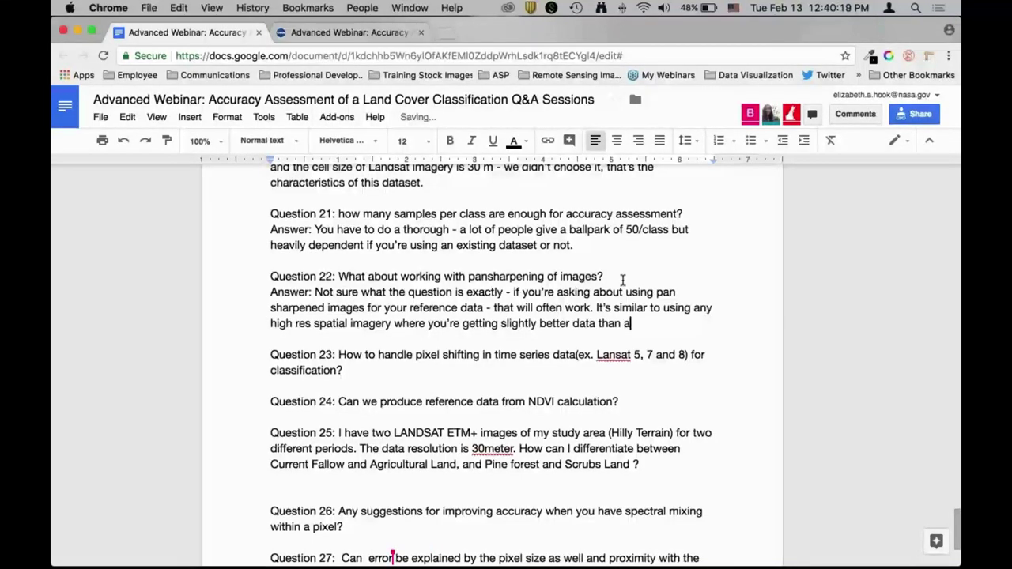
{"action": "type", "text": " non-pan sharpened image. "}
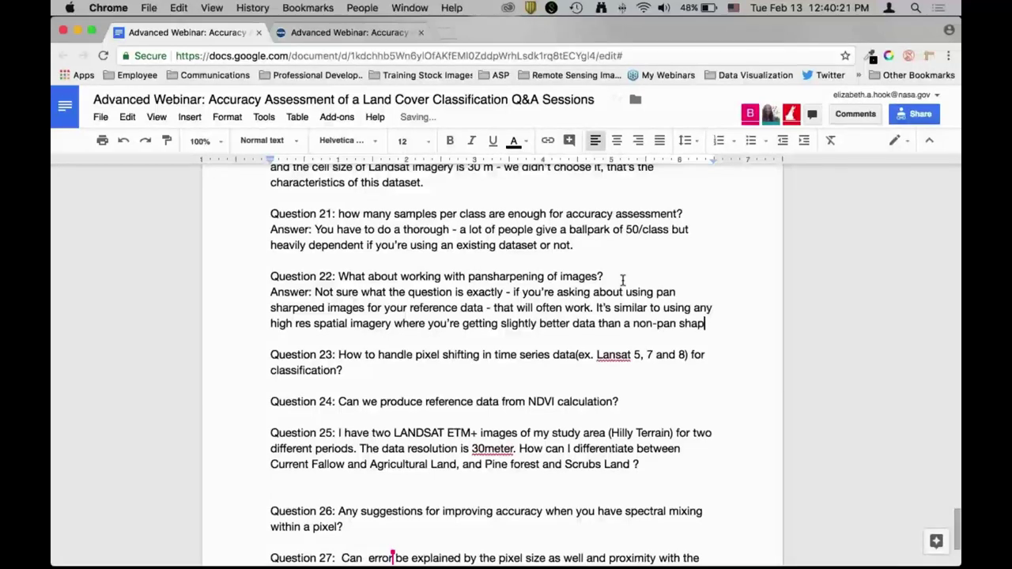
{"action": "type", "text": "You c"}
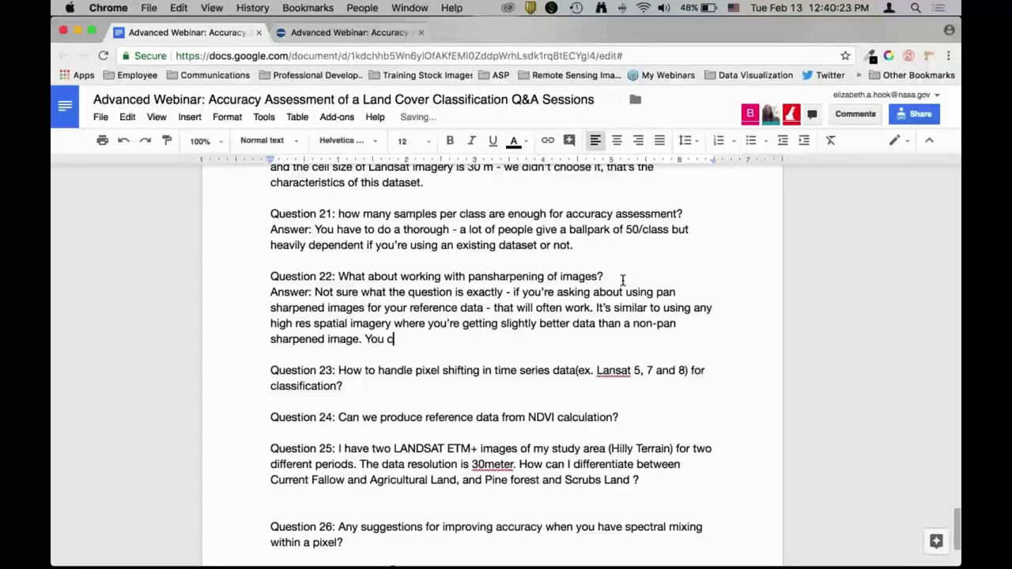
{"action": "type", "text": "ould use it fo"}
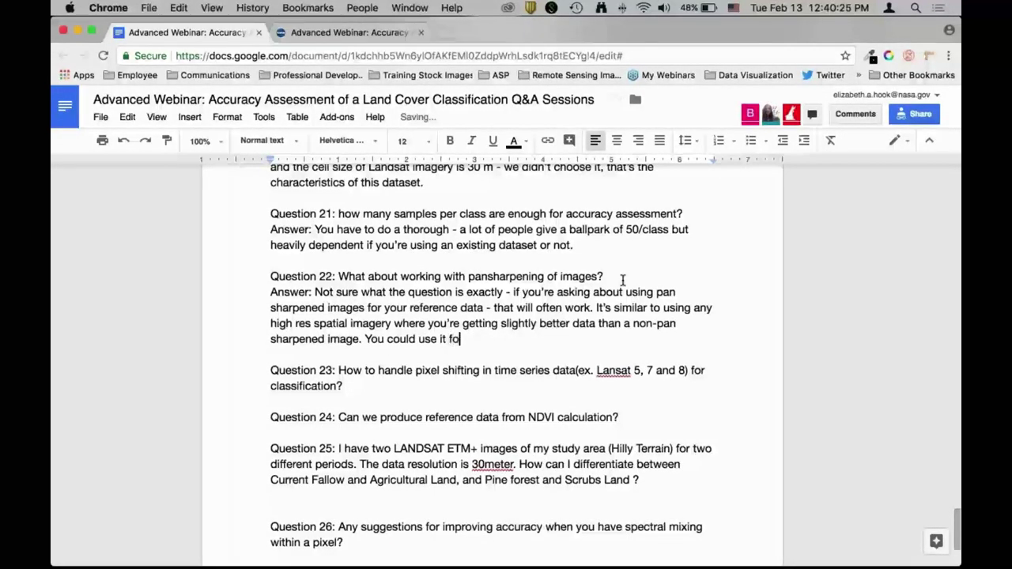
{"action": "type", "text": "r your reference data if "}
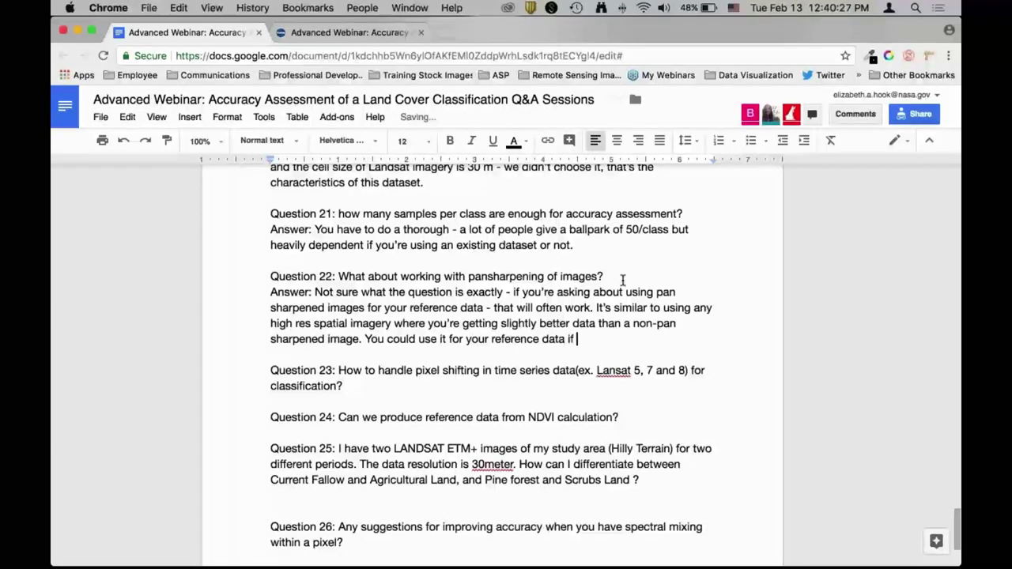
{"action": "type", "text": "you didn't have anything else."}
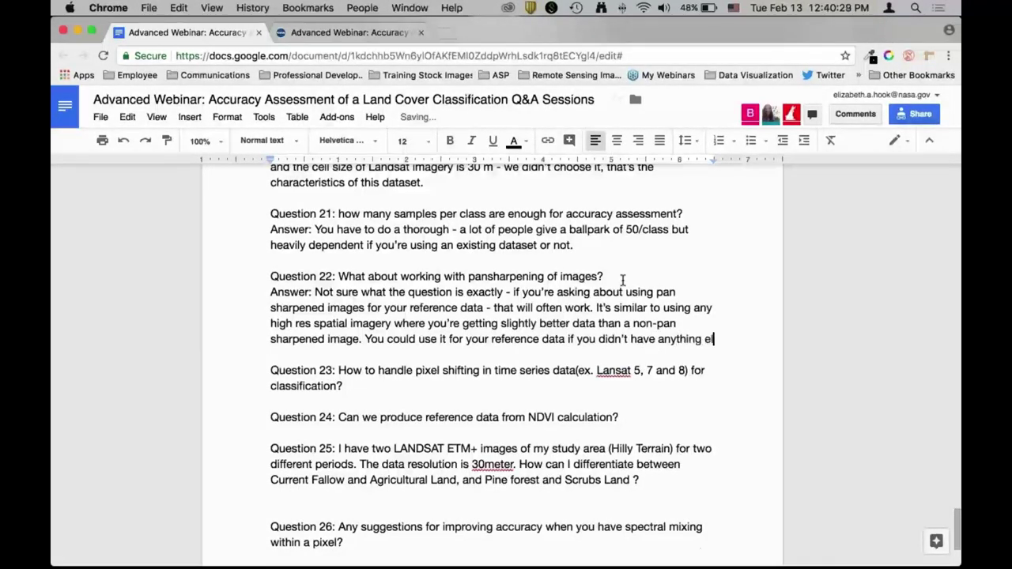
- Correct 'Lansat' to 'Landsat' and start an 'Answer' line under Question 23
{"action": "left_click", "coordinate": [619, 386]}
{"action": "type", "text": "d"}
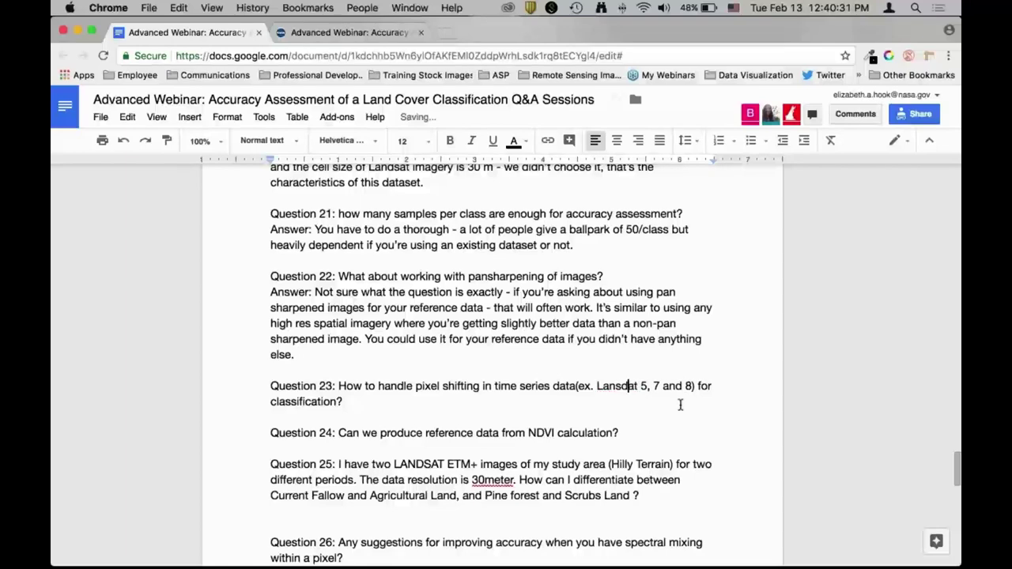
{"action": "key", "text": "Return"}
{"action": "type", "text": "Answer:"}
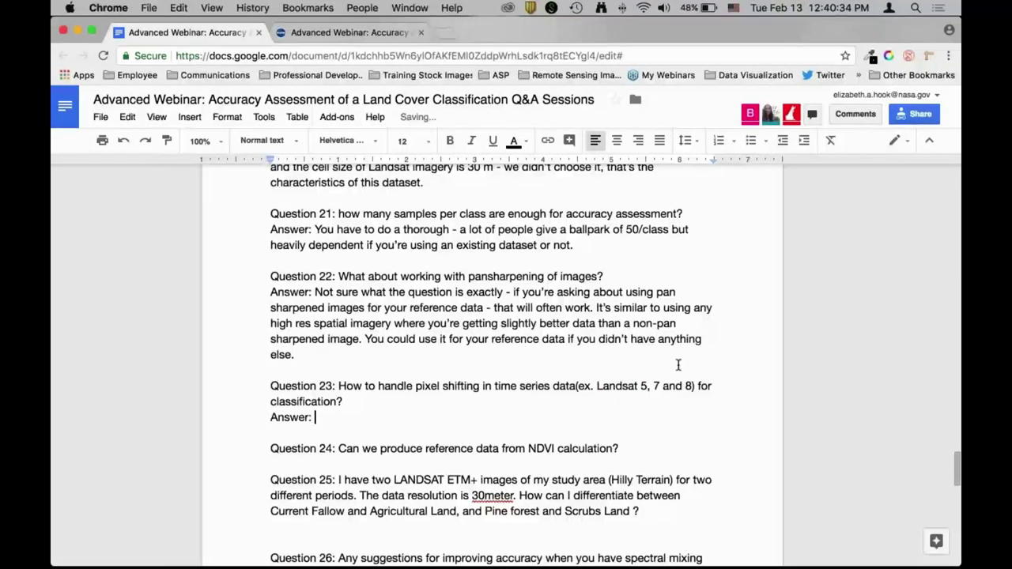
- Write Answer 23 on overlaying imagery to check pixel shifting, with 'first' in bold
{"action": "scroll", "coordinate": [677, 365], "scroll_direction": "down", "scroll_amount": 5}
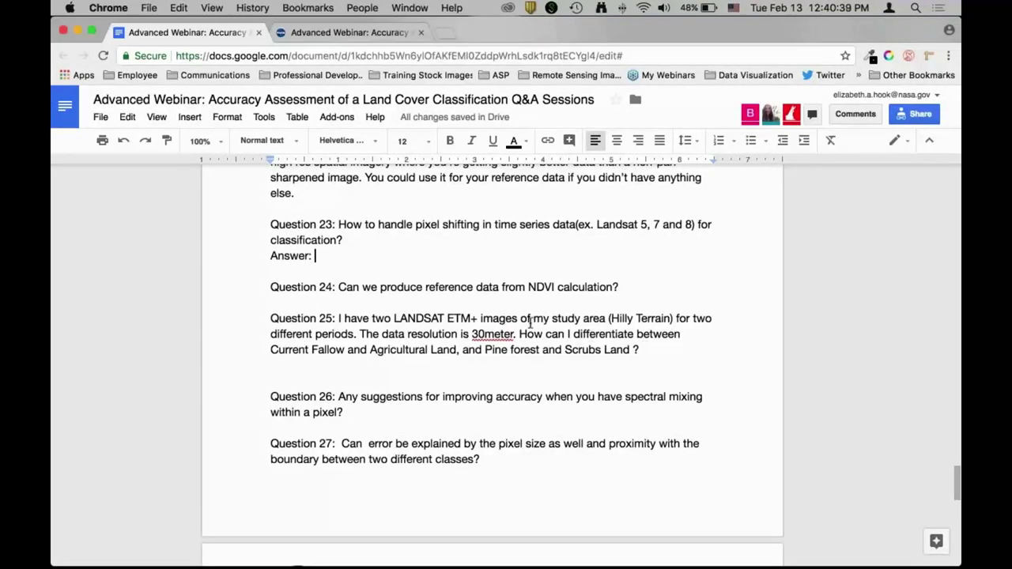
{"action": "type", "text": "The first thing"}
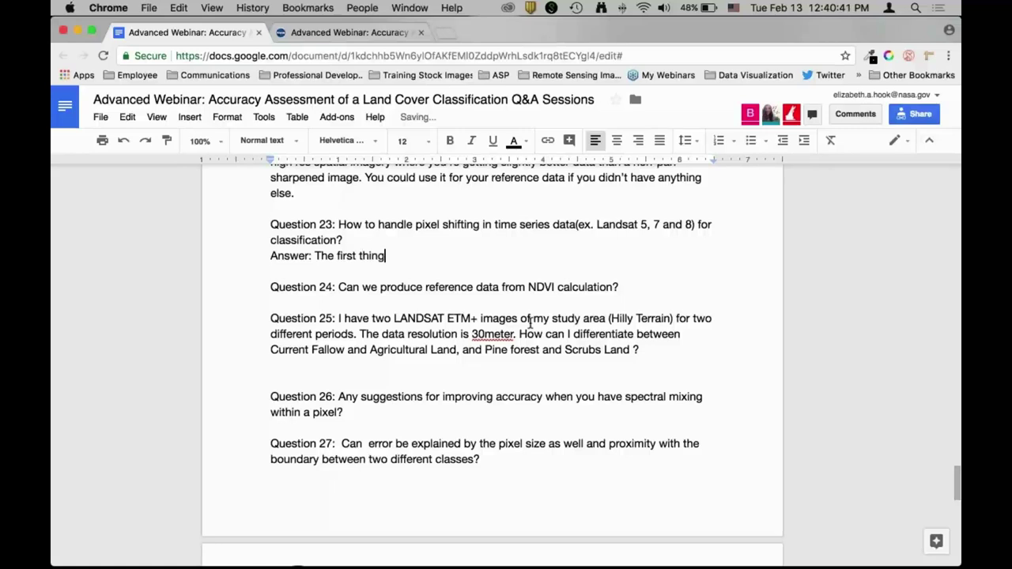
{"action": "type", "text": " you should always do with imagery, if you're doing time series a"}
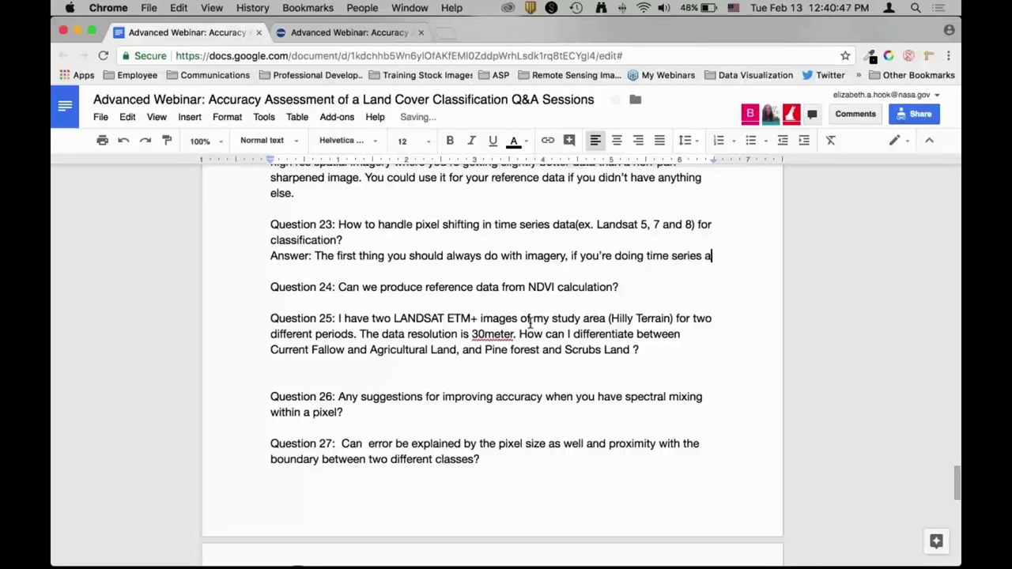
{"action": "type", "text": "nd looking at change detection or somethi"}
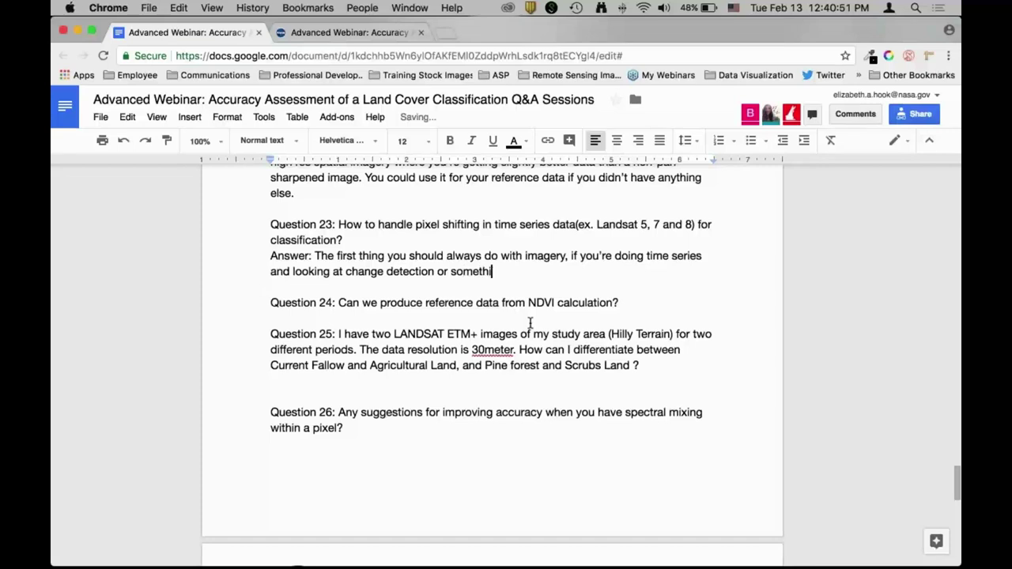
{"action": "type", "text": "ng like that. The first thing you should do"}
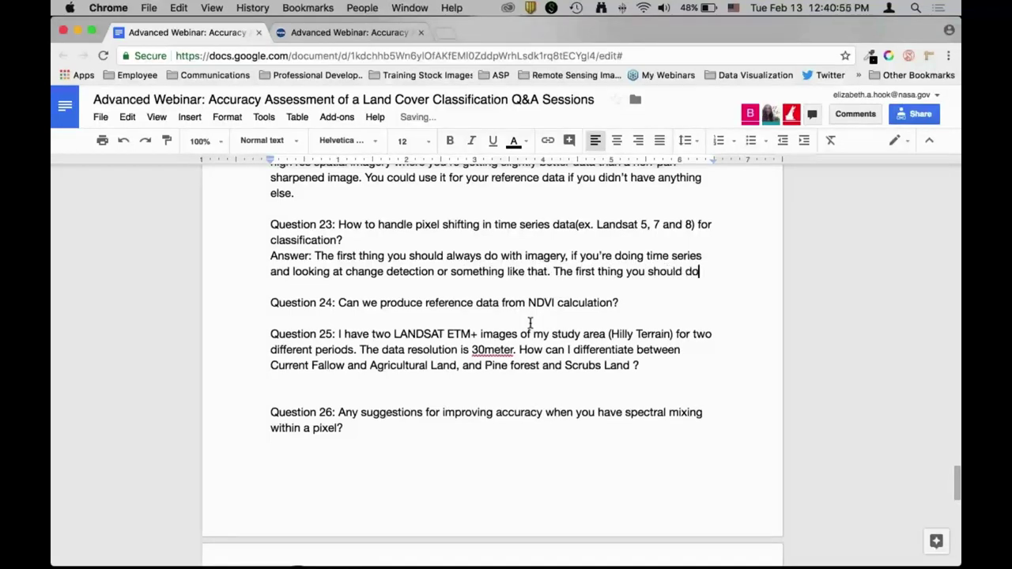
{"action": "type", "text": " is overa"}
{"action": "type", "text": "y imagery on top of each othe"}
{"action": "type", "text": "r to determine if t"}
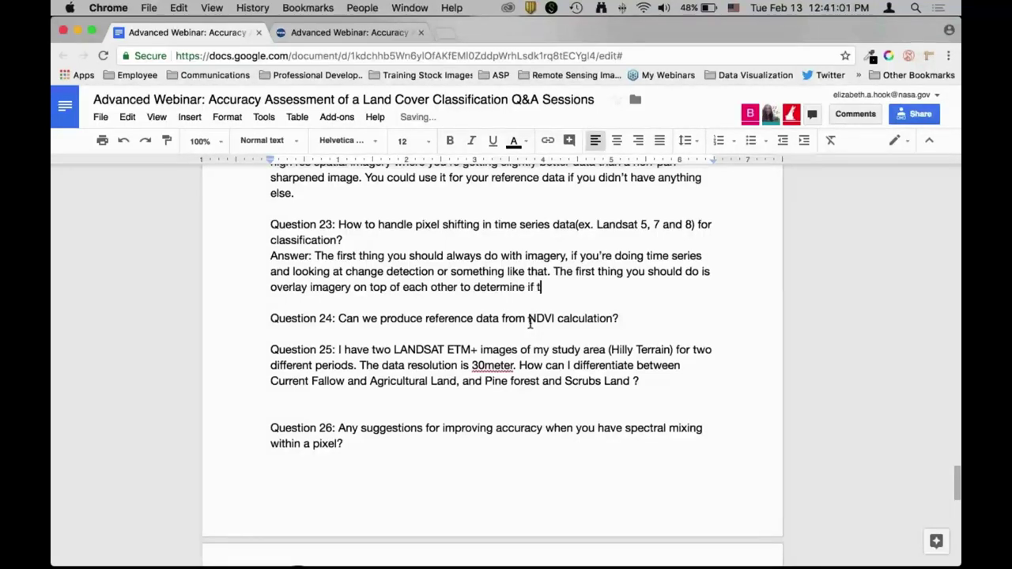
{"action": "type", "text": "here's pixel shifting, and you h"}
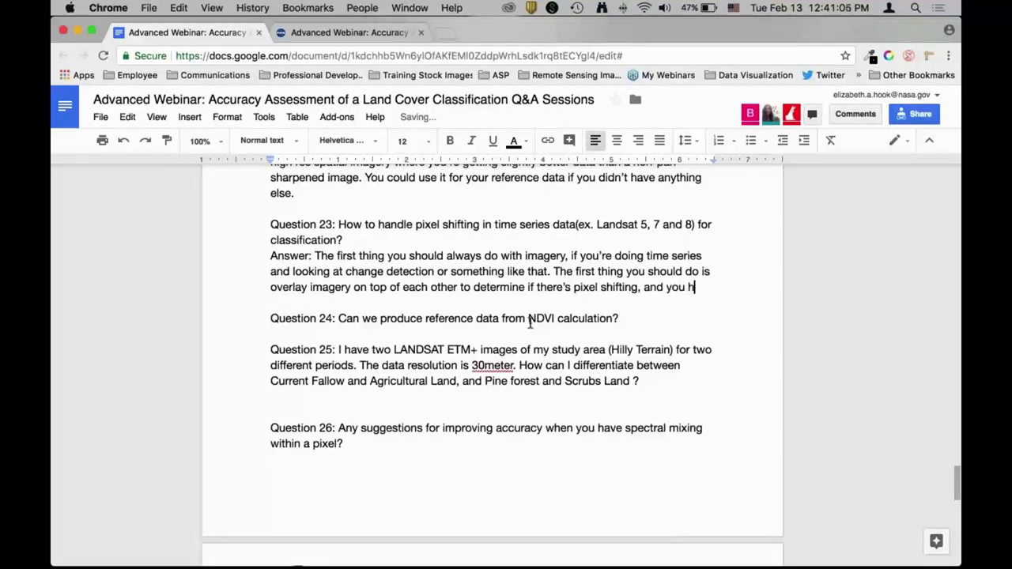
{"action": "type", "text": "ave to fix that"}
{"action": "key", "text": "super+b"}
{"action": "type", "text": "first"}
{"action": "key", "text": "super+b"}
{"action": "type", "text": "before you do"}
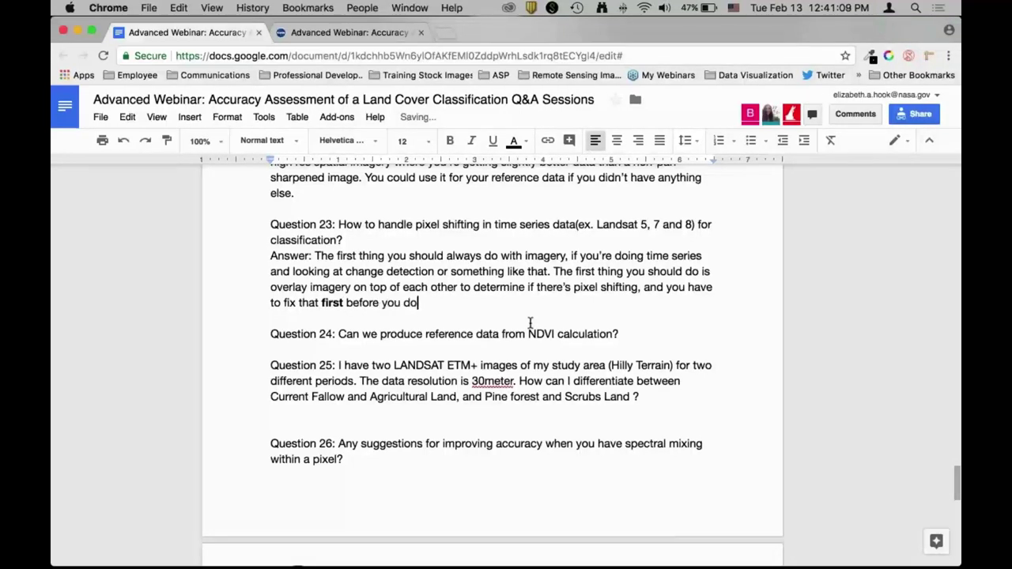
{"action": "type", "text": " any other processing. This is more"}
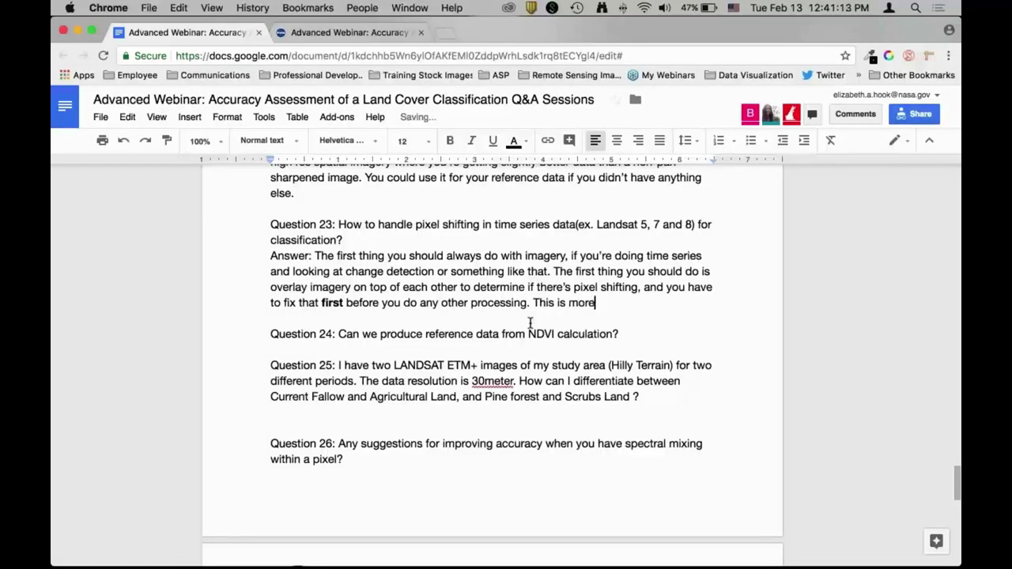
{"action": "type", "text": " addressing time "}
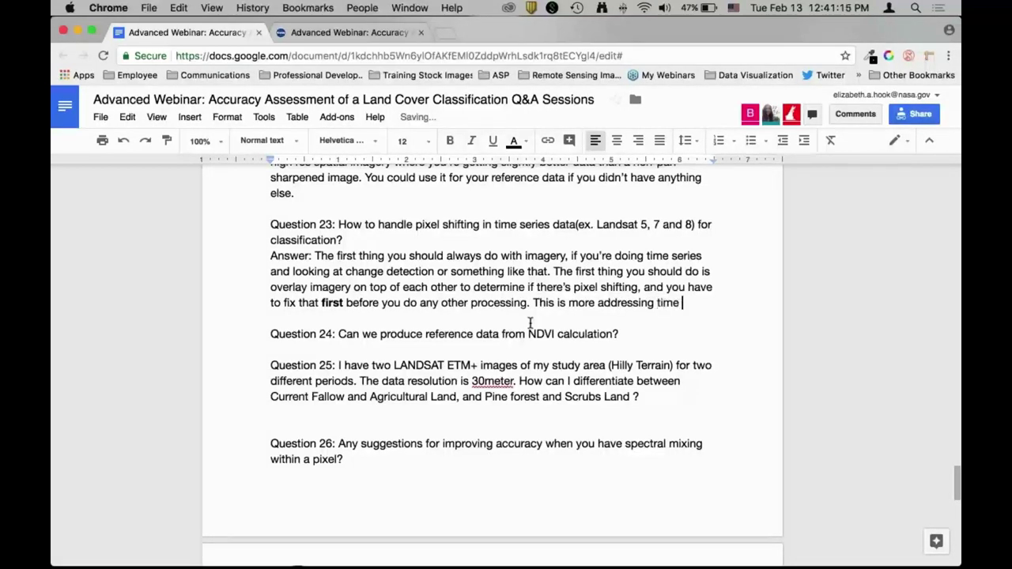
{"action": "type", "text": "series issues "}
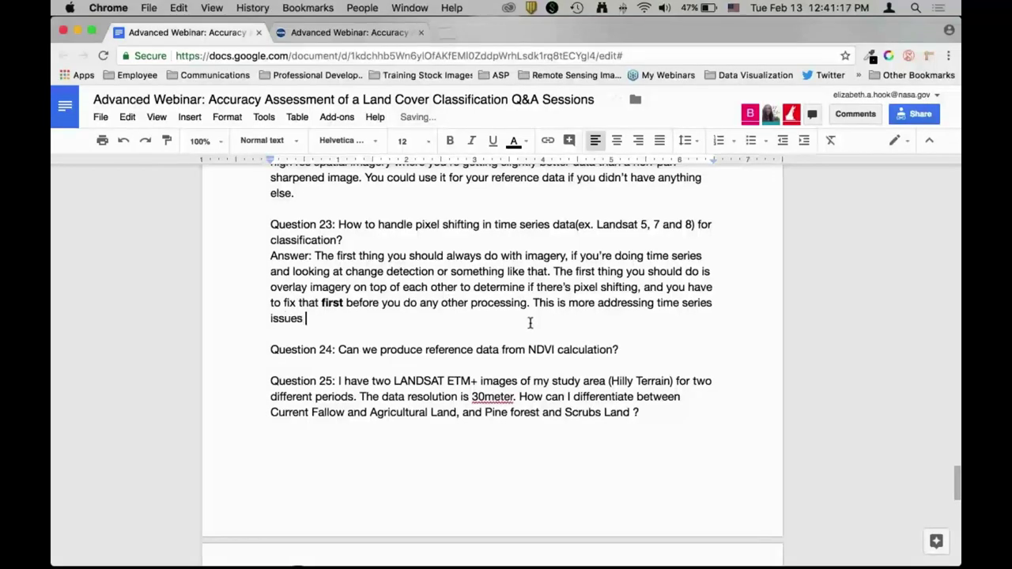
{"action": "type", "text": "rather than accur"}
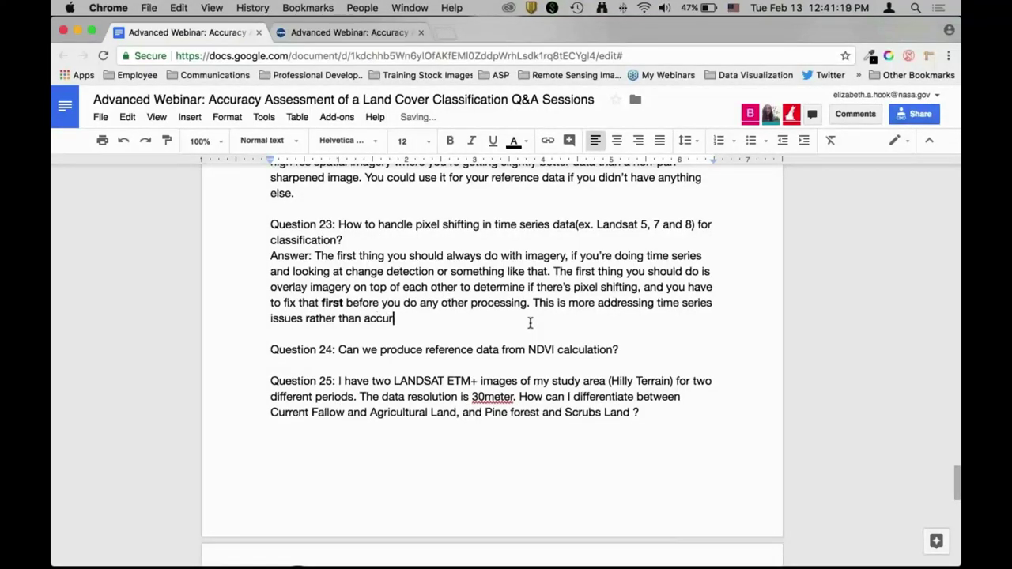
{"action": "type", "text": "acy assessment."}
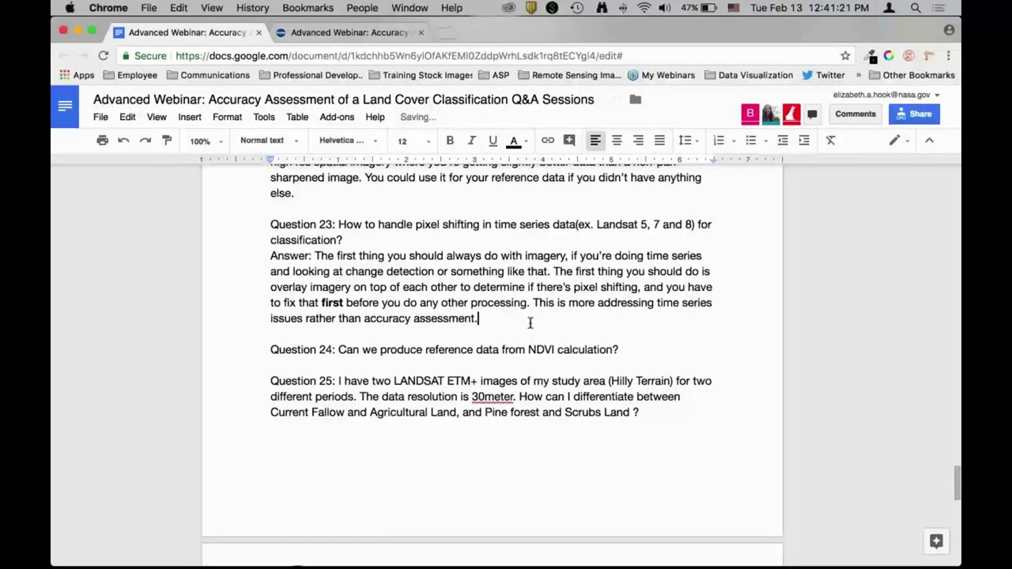
- Answer Question 24: NDVI is probably not a preferable reference data choice
{"action": "left_click", "coordinate": [649, 348]}
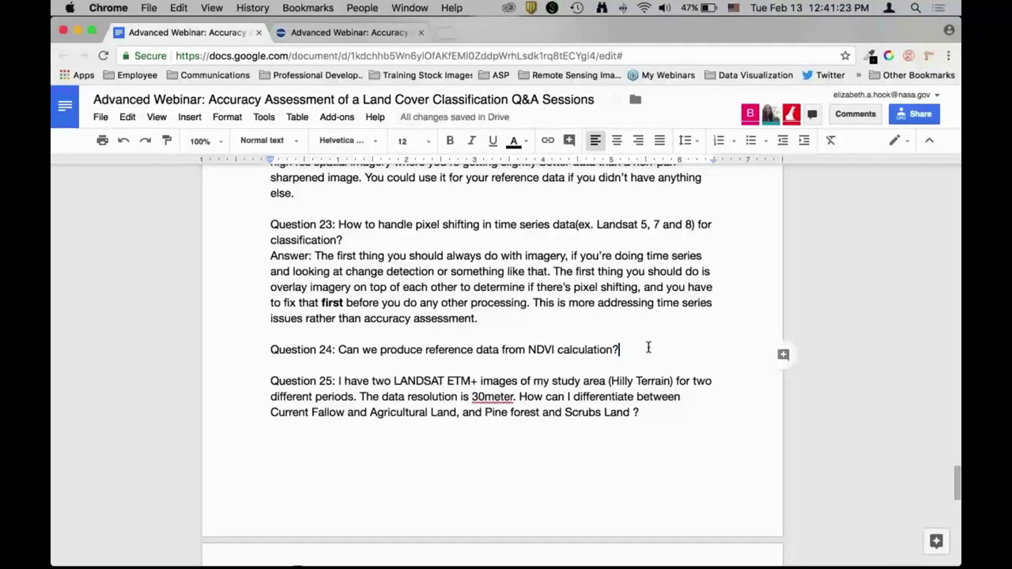
{"action": "key", "text": "Return"}
{"action": "type", "text": "Answer"}
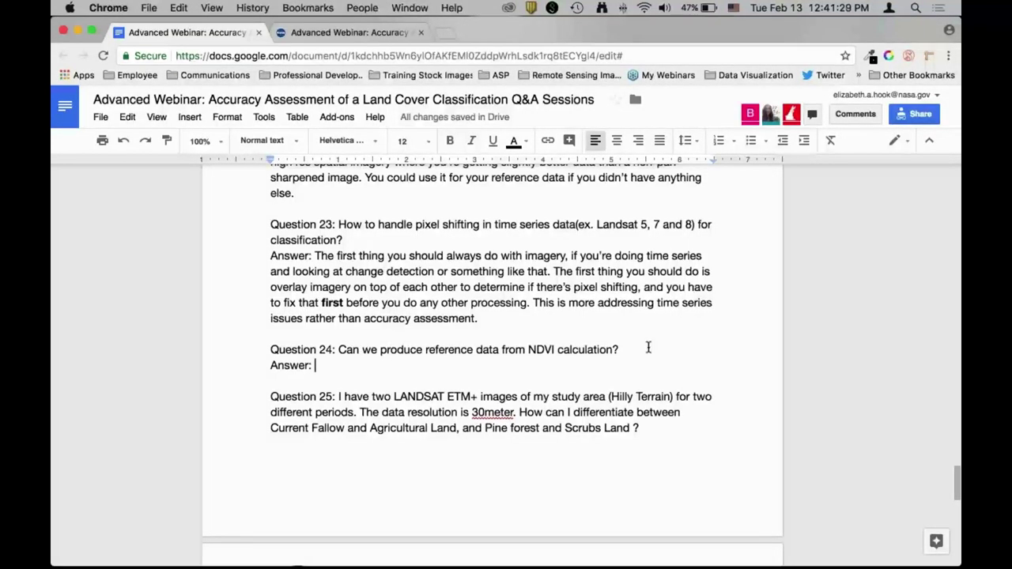
{"action": "type", "text": ": That's probably not a preferrabl"}
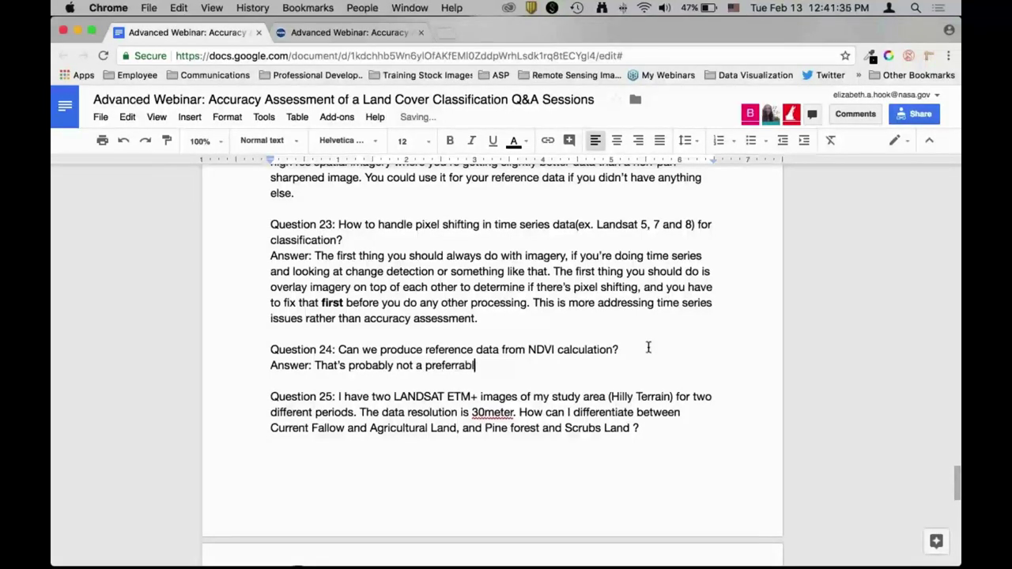
{"action": "type", "text": "e choice for refer"}
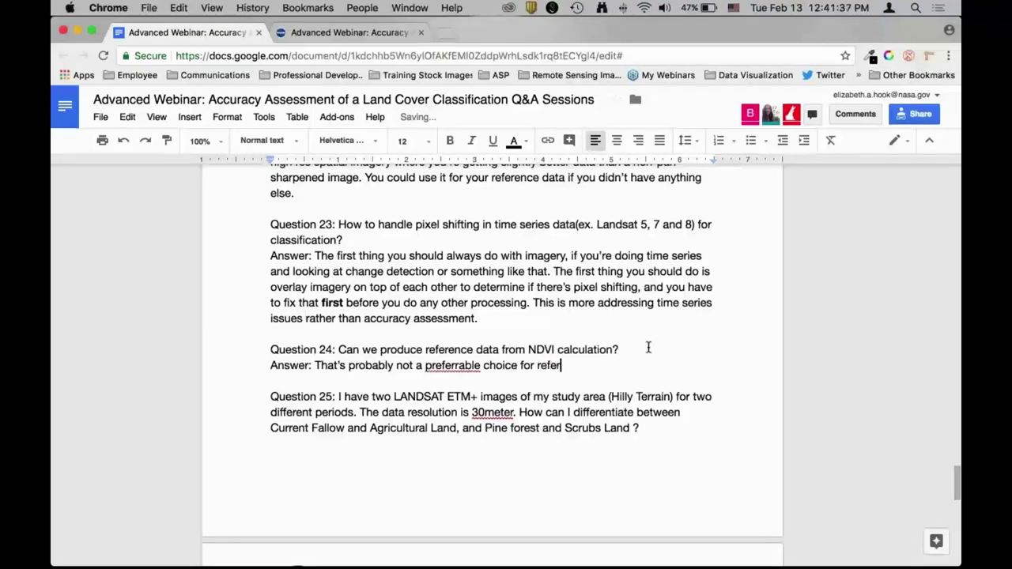
{"action": "type", "text": "ence data . It's"}
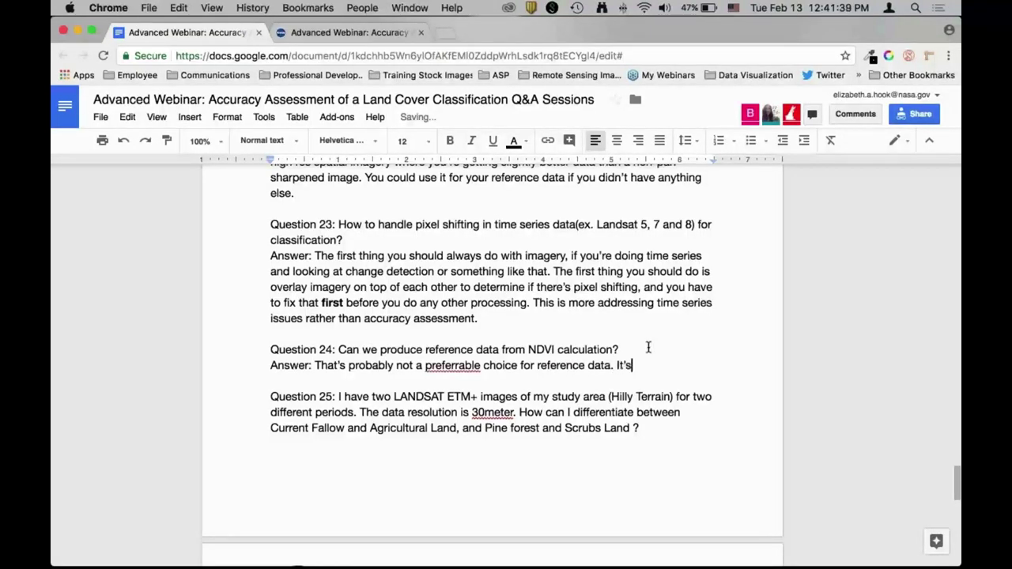
{"action": "key", "text": "BackSpace"}
{"action": "key", "text": "BackSpace"}
{"action": "key", "text": "BackSpace"}
{"action": "type", "text": "t sort of depends on what you'"}
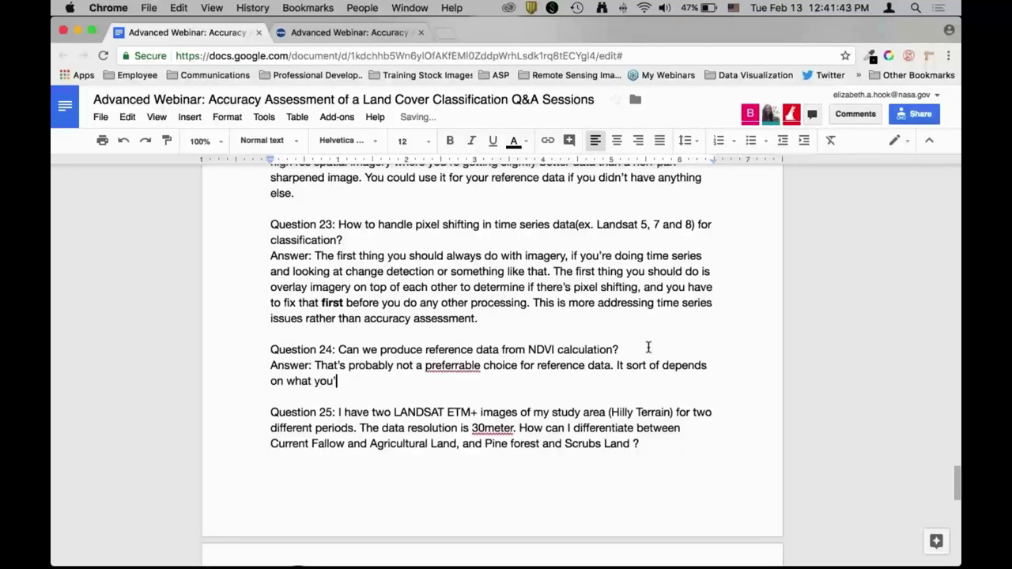
{"action": "type", "text": "re comparing the re"}
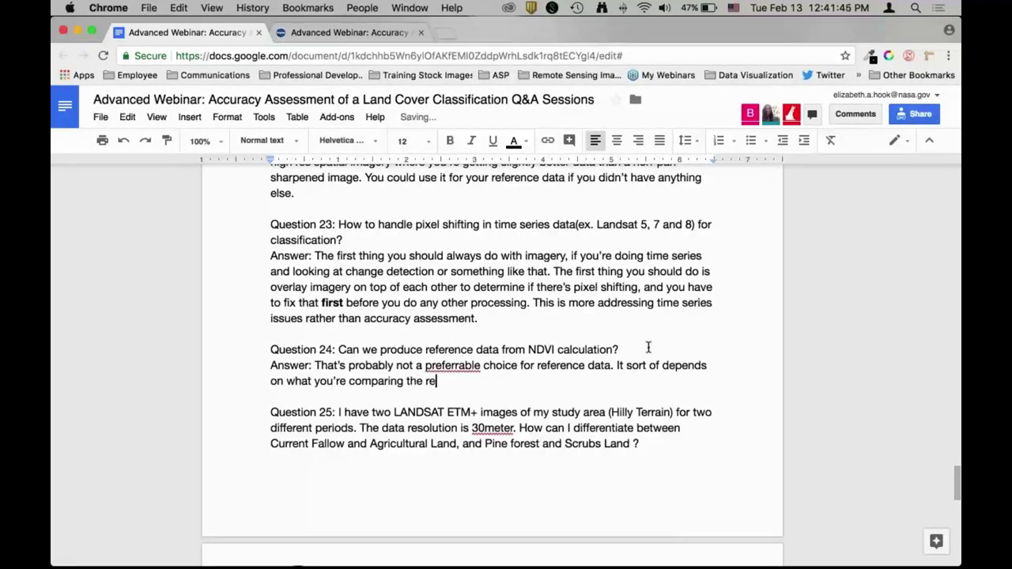
{"action": "type", "text": "ference data to. "}
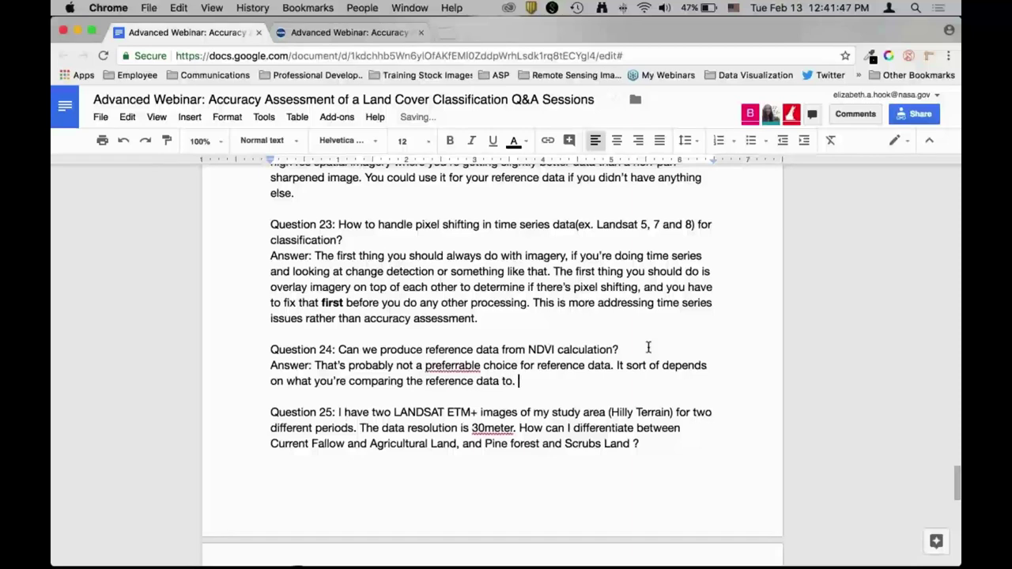
{"action": "type", "text": "If you have na NDVI"}
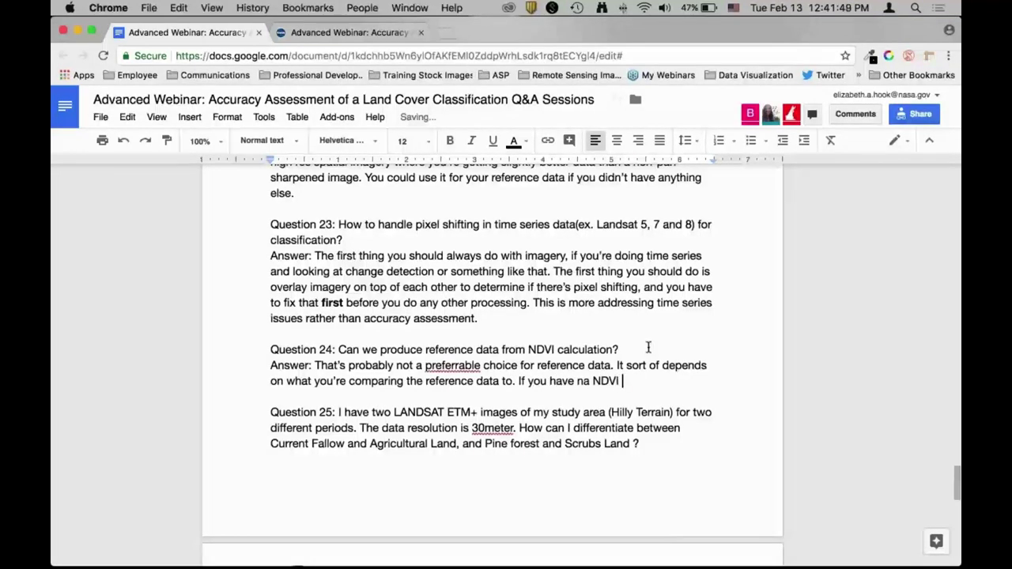
{"action": "type", "text": " calc and you're trying "}
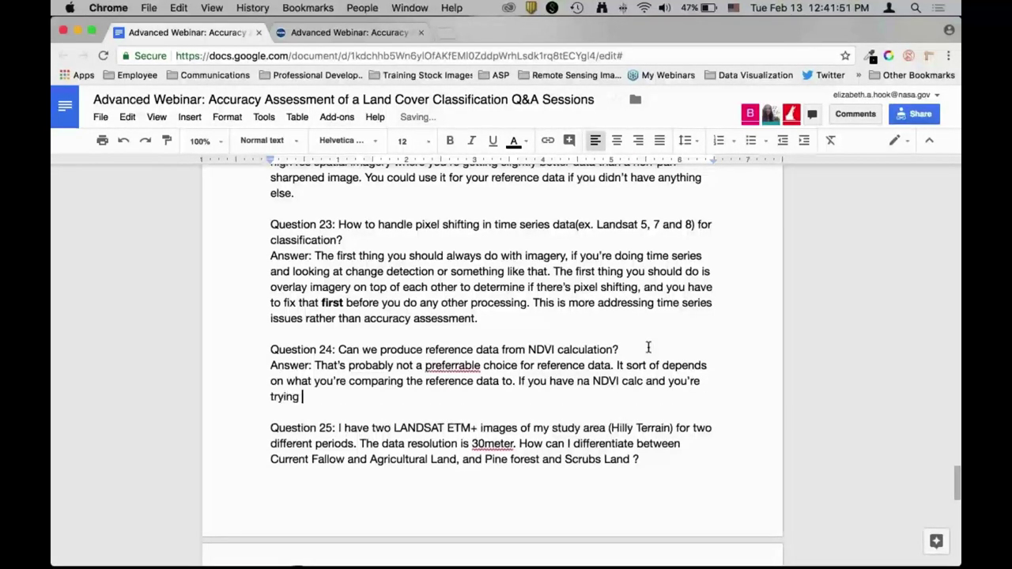
{"action": "type", "text": "to ID a land cover c"}
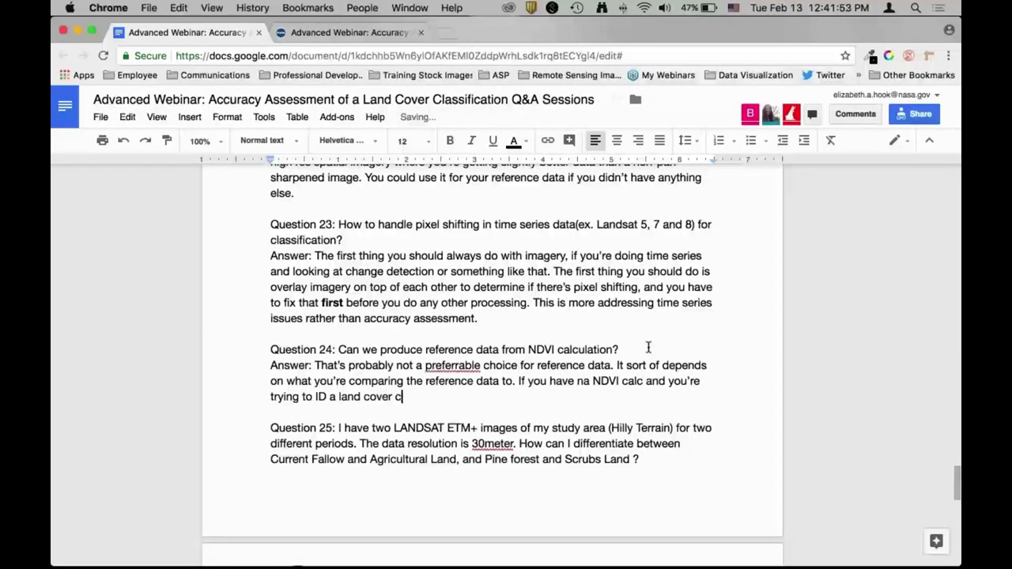
{"action": "type", "text": "lassification, then that do"}
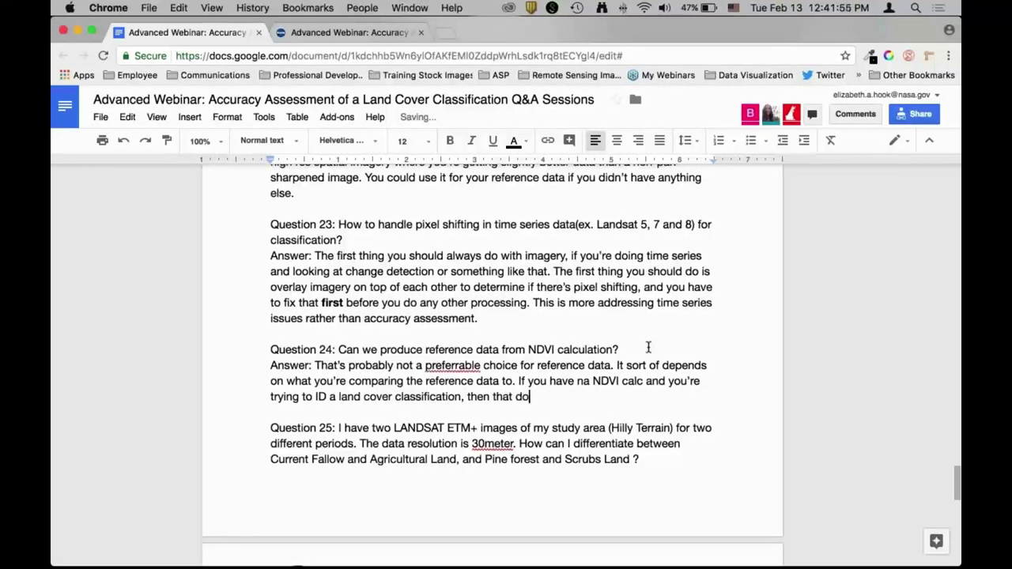
{"action": "type", "text": "esn't make much sense."}
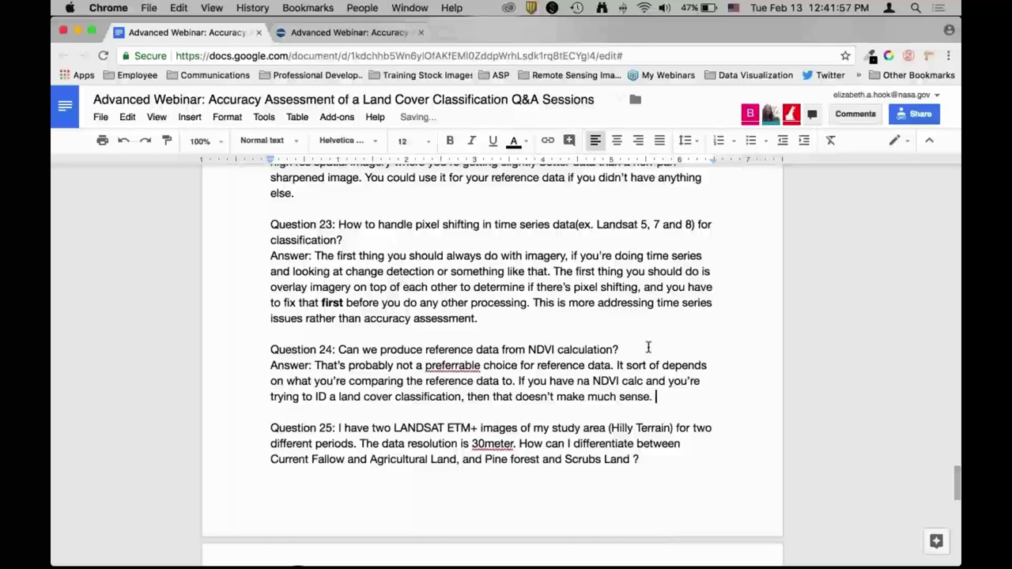
- Begin correcting the typo 'na NDVI' to 'an NDVI' in Answer 24
{"action": "key", "text": "Up"}
{"action": "key", "text": "Left"}
{"action": "key", "text": "Left"}
{"action": "key", "text": "Left"}
{"action": "key", "text": "Left"}
{"action": "key", "text": "Left"}
{"action": "key", "text": "Left"}
{"action": "key", "text": "Left"}
{"action": "key", "text": "Left"}
{"action": "key", "text": "Left"}
{"action": "key", "text": "Left"}
{"action": "key", "text": "Left"}
{"action": "key", "text": "Left"}
{"action": "key", "text": "Left"}
{"action": "key", "text": "Left"}
{"action": "key", "text": "Left"}
{"action": "key", "text": "BackSpace"}
{"action": "key", "text": "Right"}
- Finish the 'an NDVI' fix and move Question 25 onto a new page
{"action": "type", "text": "n"}
{"action": "scroll", "coordinate": [724, 478], "scroll_direction": "down", "scroll_amount": 2}
{"action": "scroll", "coordinate": [724, 478], "scroll_direction": "down", "scroll_amount": 3}
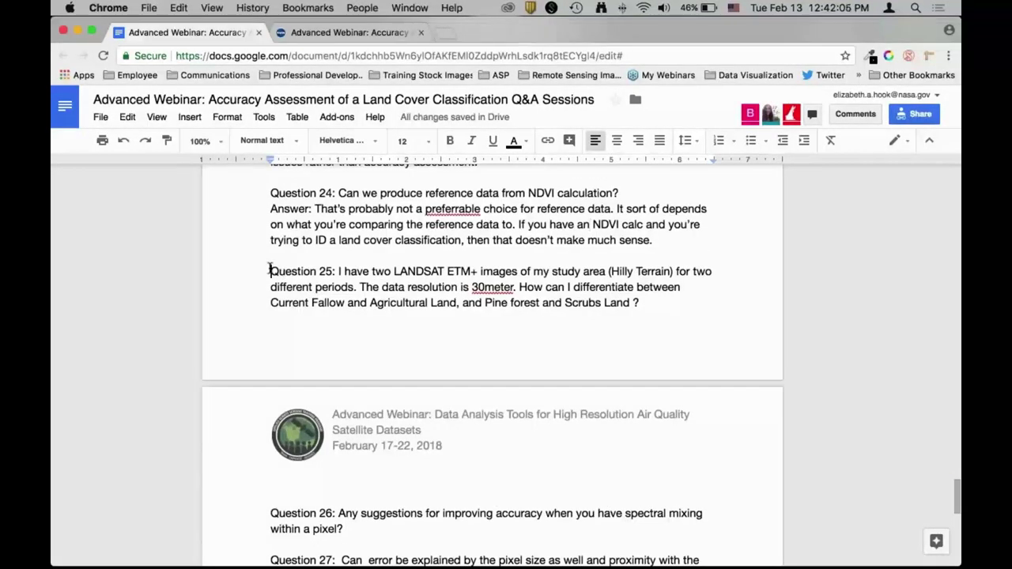
{"action": "left_click", "coordinate": [269, 271]}
{"action": "key", "text": "super+Return"}
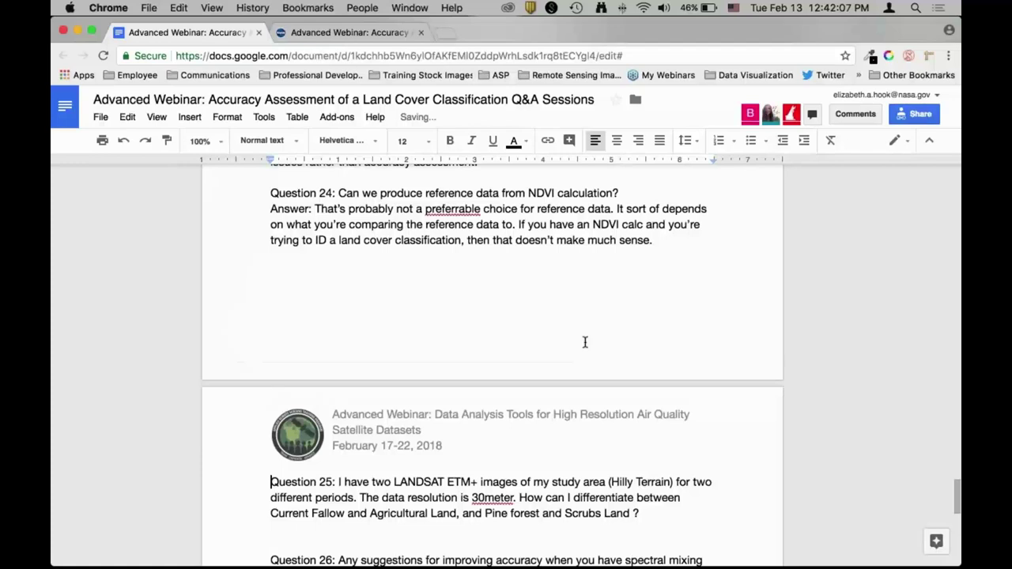
- Add an 'Answer' line under Question 25 and split '30meter' into '30 meter'
{"action": "scroll", "coordinate": [585, 340], "scroll_direction": "down", "scroll_amount": 2}
{"action": "left_click", "coordinate": [652, 445]}
{"action": "key", "text": "Return"}
{"action": "type", "text": "Answer\""}
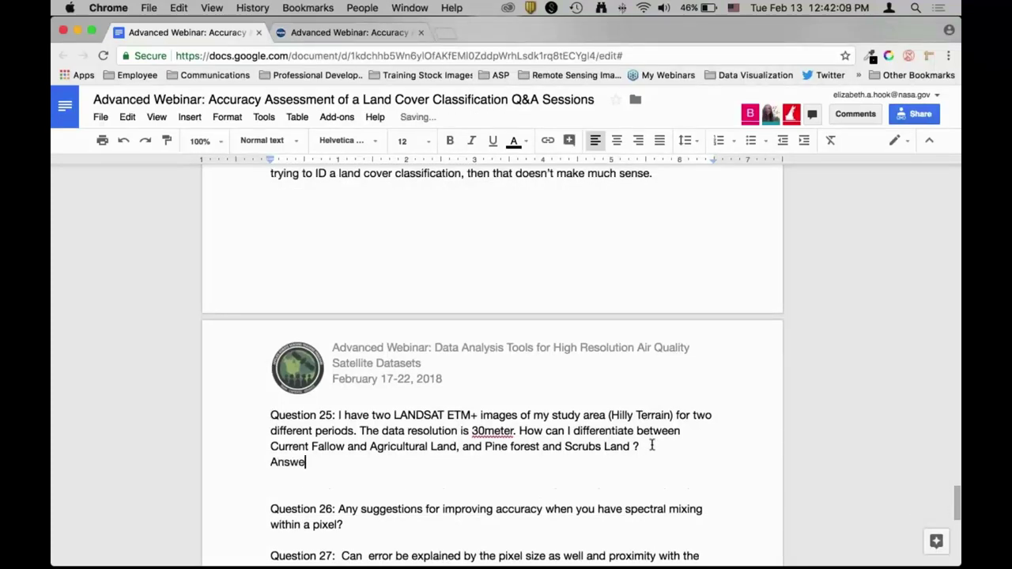
{"action": "key", "text": "BackSpace"}
{"action": "key", "text": "BackSpace"}
{"action": "scroll", "coordinate": [648, 449], "scroll_direction": "down", "scroll_amount": 2}
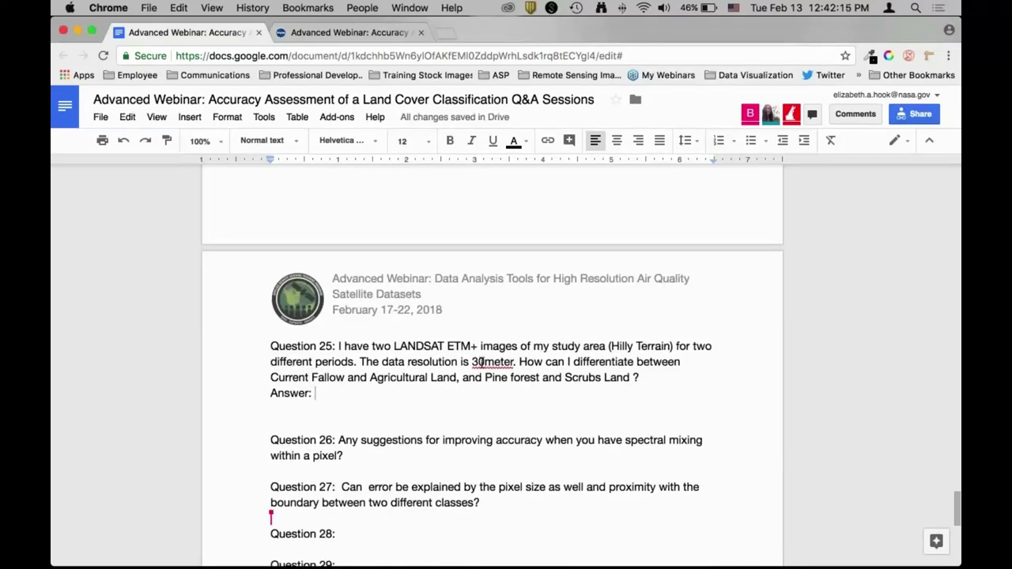
{"action": "left_click", "coordinate": [507, 393]}
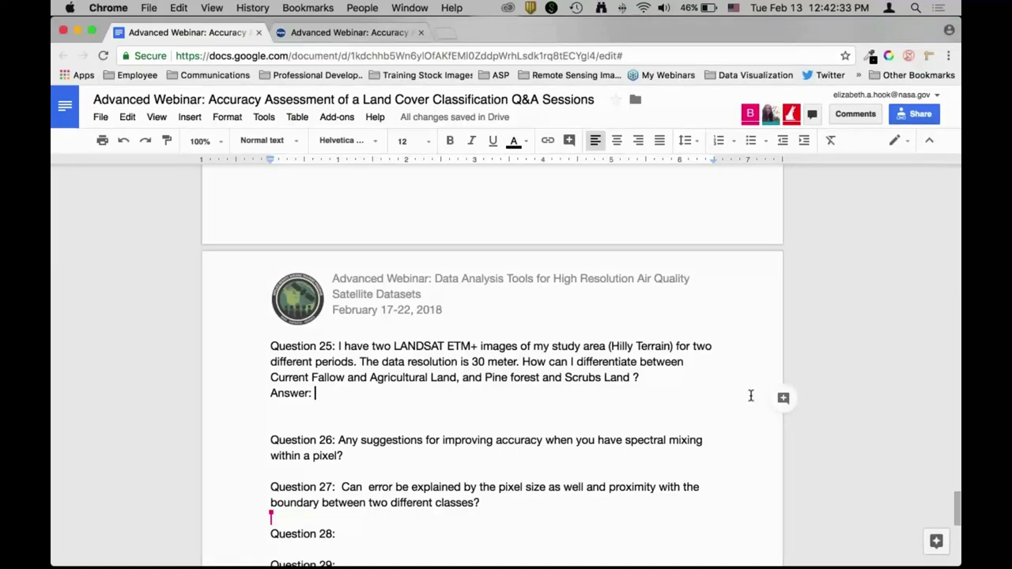
- Write Answer 25: land cover differentiation depends on region and spectral characteristics, a very involved answer
{"action": "type", "text": "Again - t"}
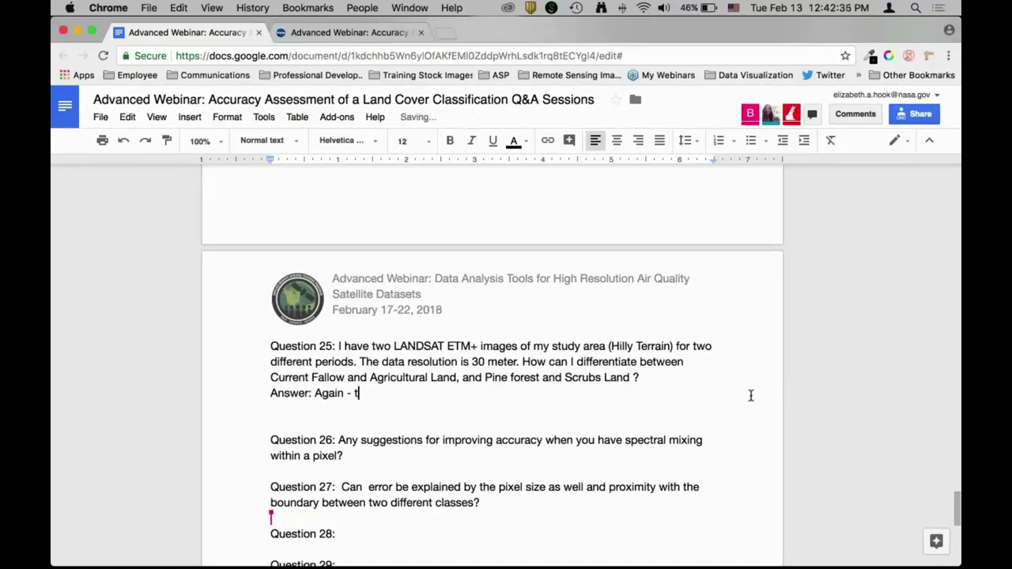
{"action": "type", "text": "his"}
{"action": "key", "text": "BackSpace"}
{"action": "key", "text": "BackSpace"}
{"action": "key", "text": "BackSpace"}
{"action": "key", "text": "BackSpace"}
{"action": "key", "text": "BackSpace"}
{"action": "type", "text": "we won't be focusing on la"}
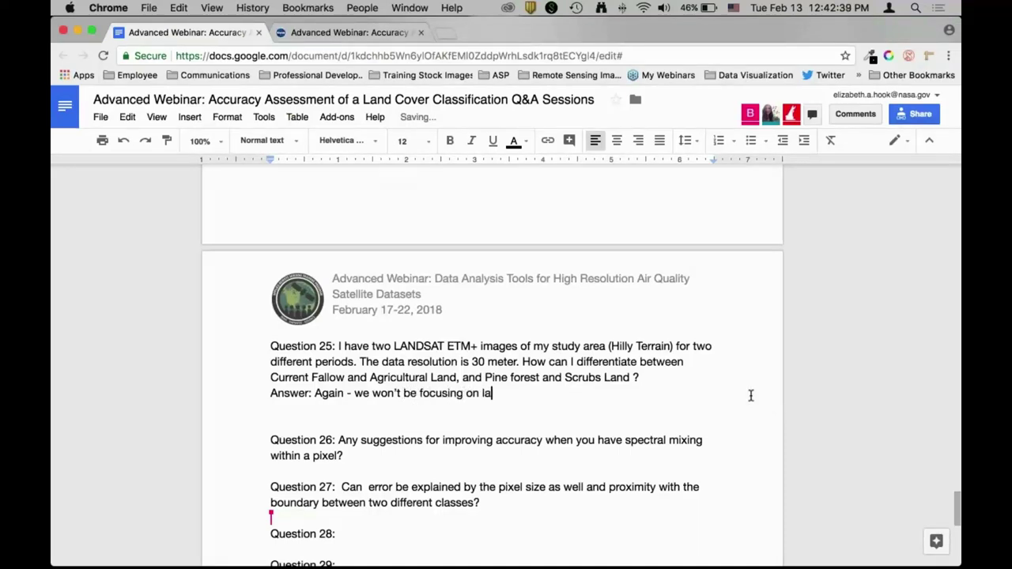
{"action": "type", "text": "nd cover classification, "}
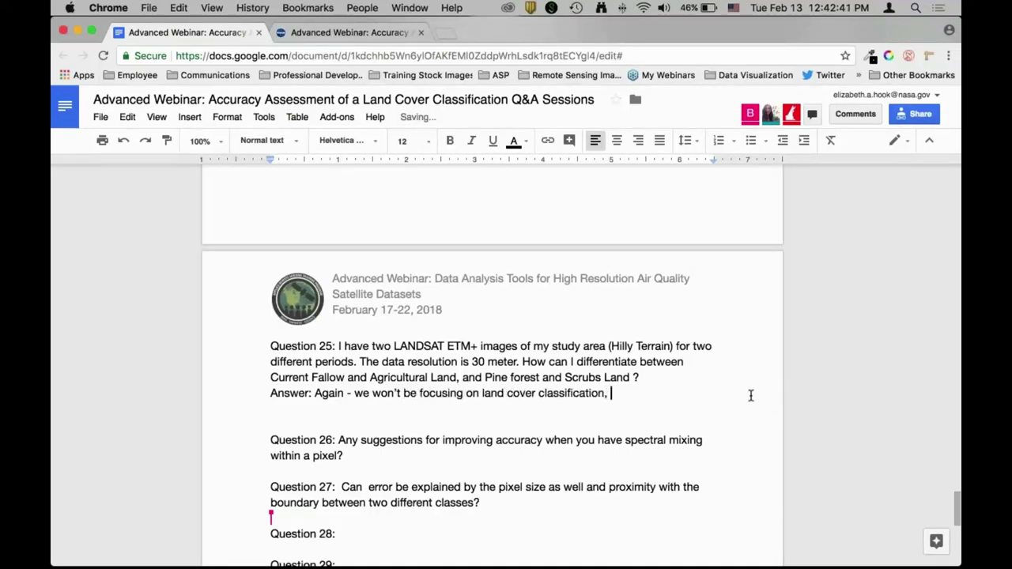
{"action": "type", "text": "but I can see that "}
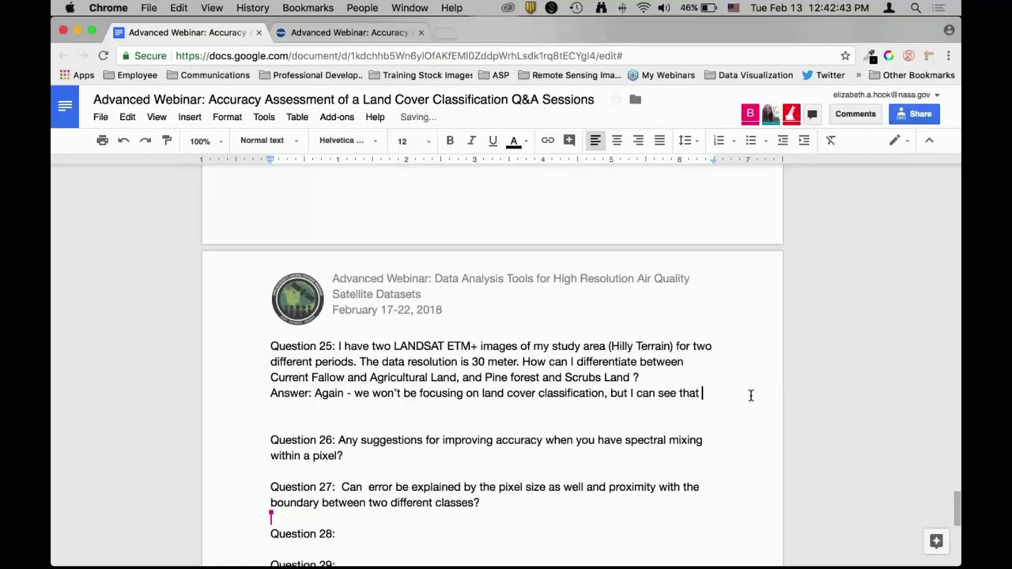
{"action": "type", "text": "maybe what we need to do is another land"}
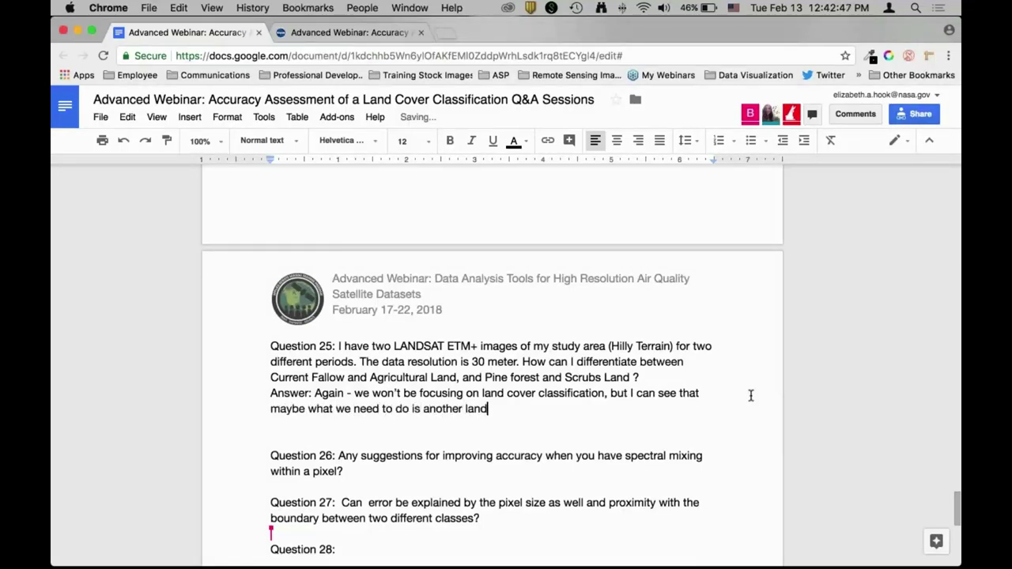
{"action": "type", "text": " cover classifciation "}
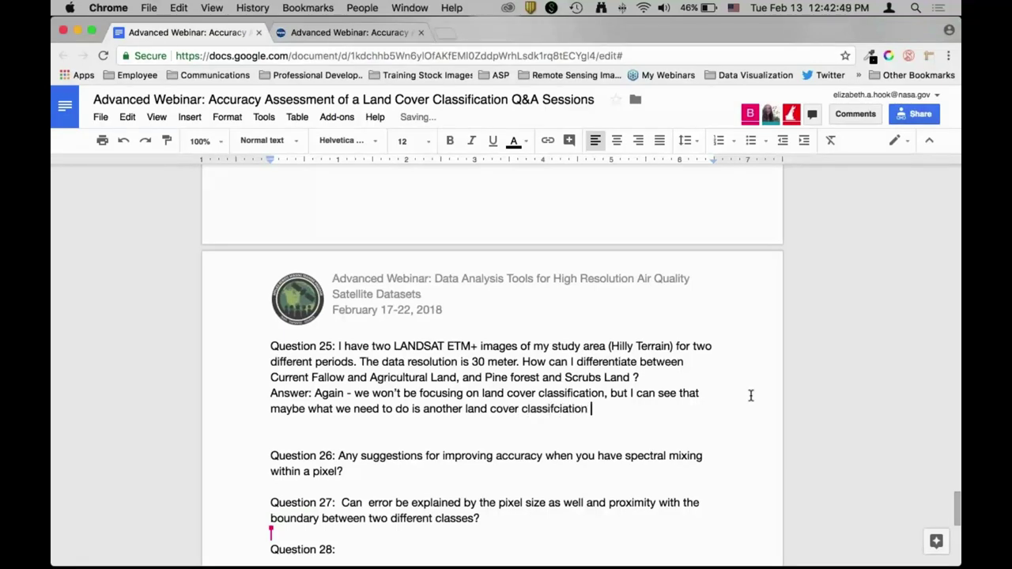
{"action": "type", "text": "webinar ocuse"}
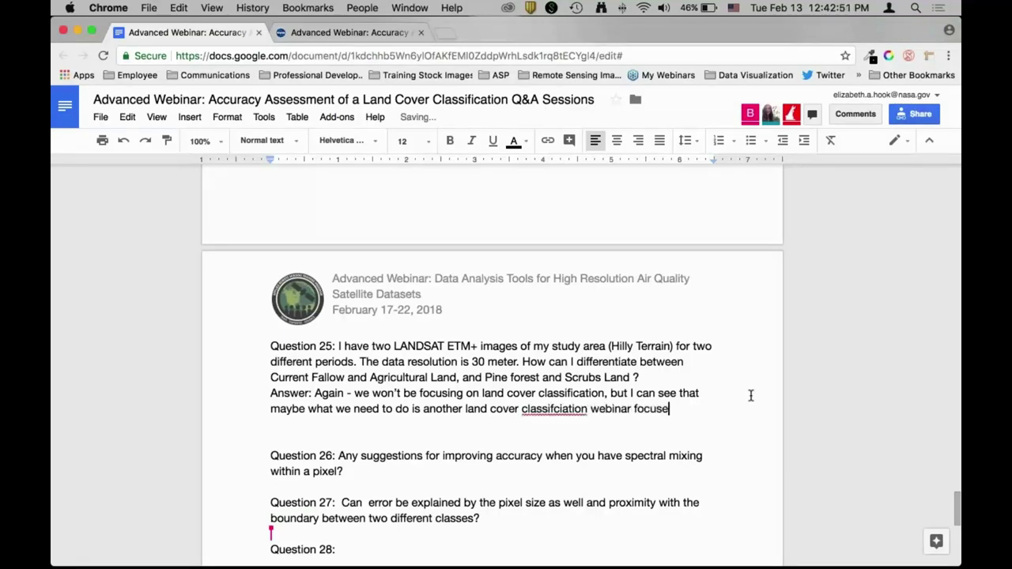
{"action": "type", "text": "d on distinguishing pa"}
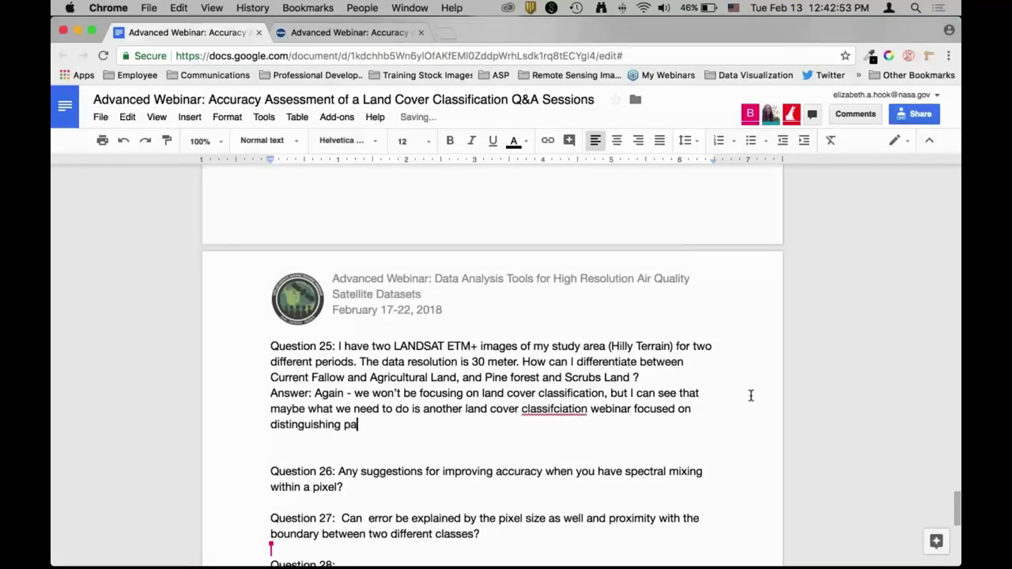
{"action": "type", "text": "rticular land cover"}
{"action": "type", "text": " types .F"}
{"action": "type", "text": " This webinar is really fo"}
{"action": "type", "text": "cusing on accurac"}
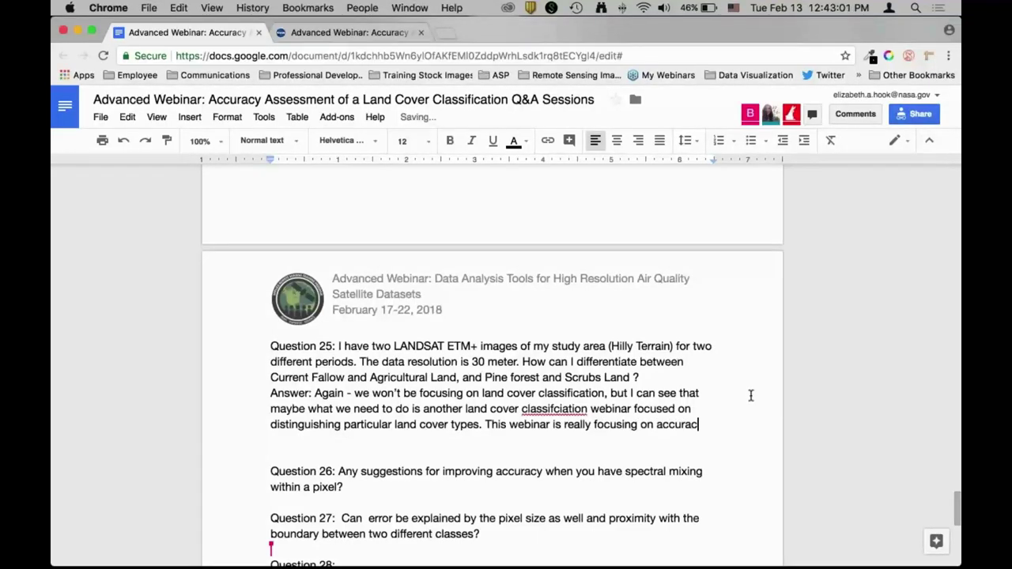
{"action": "type", "text": "y assessment pa"}
{"action": "type", "text": "rt of the process. Di"}
{"action": "type", "text": "fferentiating betwee"}
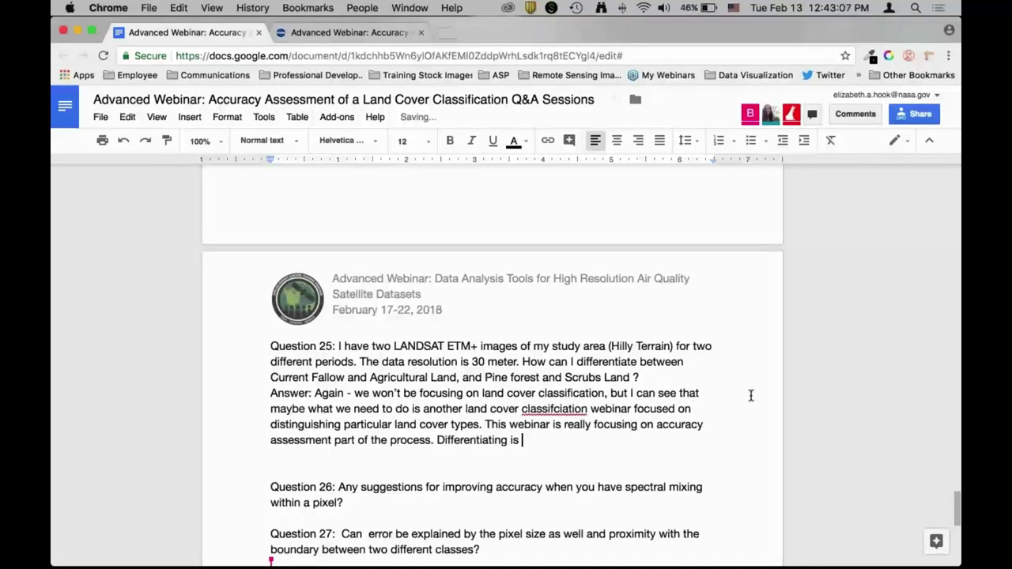
{"action": "type", "text": "n al"}
{"action": "type", "text": "and cover types i"}
{"action": "type", "text": "s a difficult question depending on wh"}
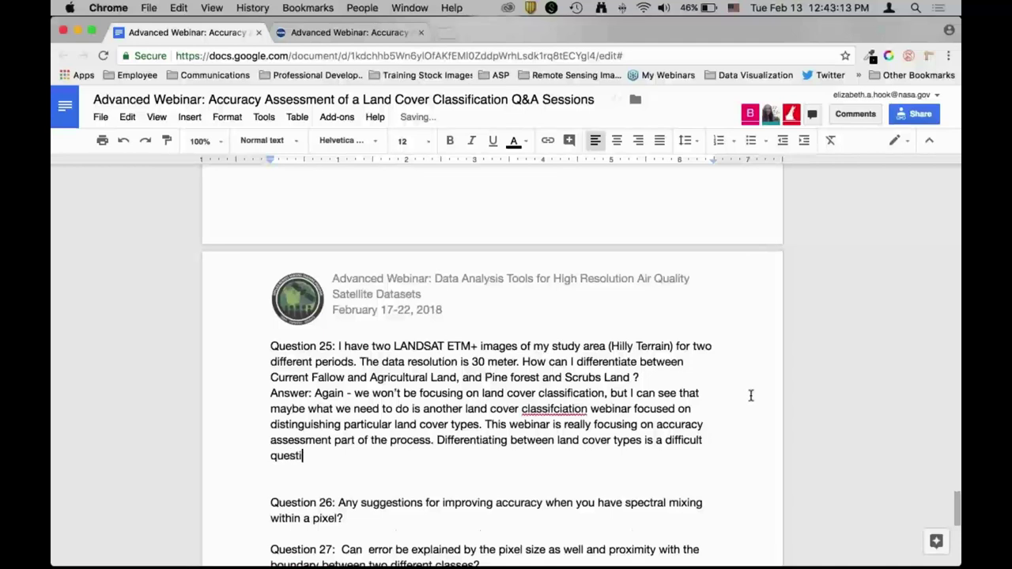
{"action": "type", "text": "at par"}
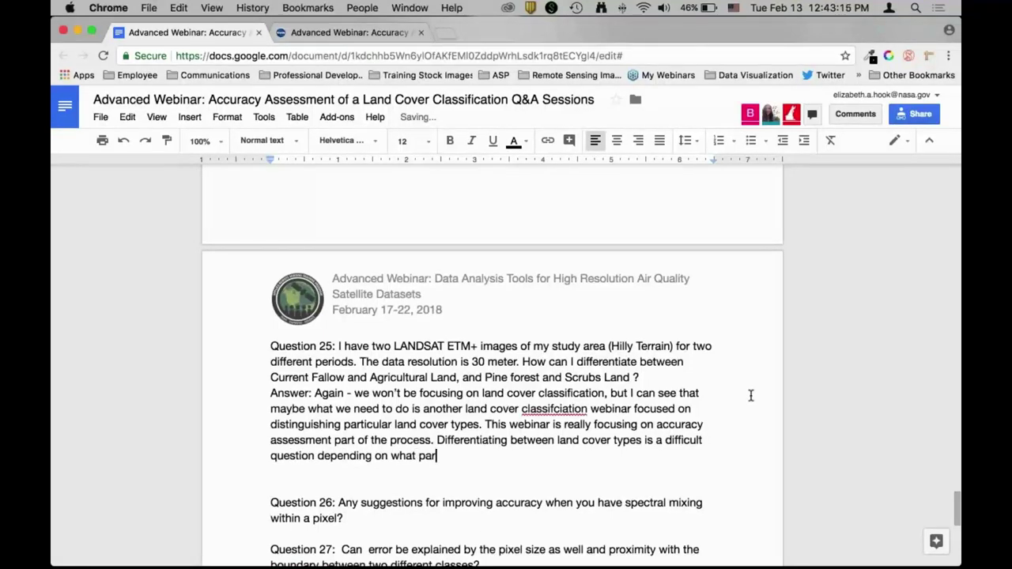
{"action": "type", "text": "t of the world you're in "}
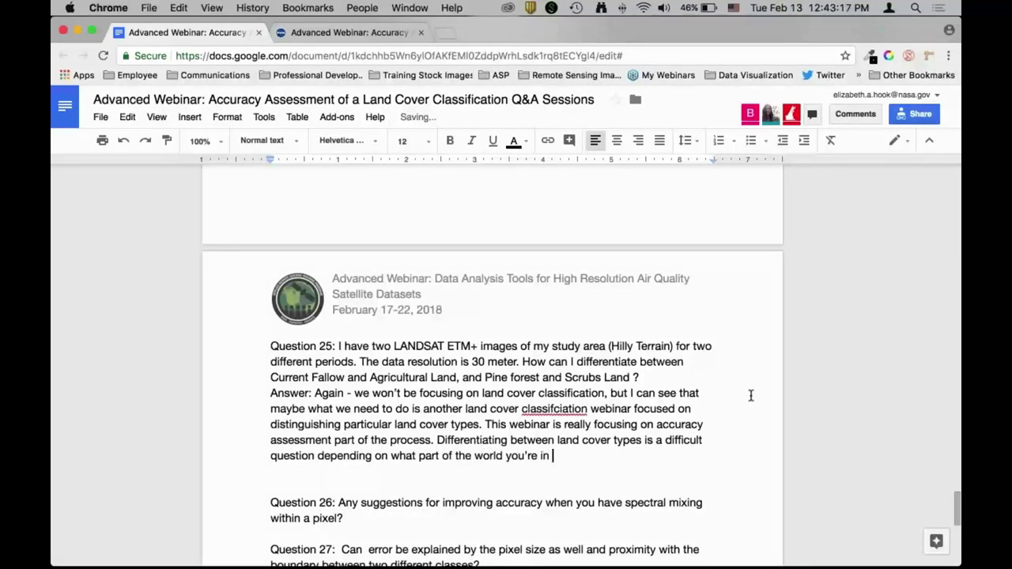
{"action": "type", "text": ", what the spectral "}
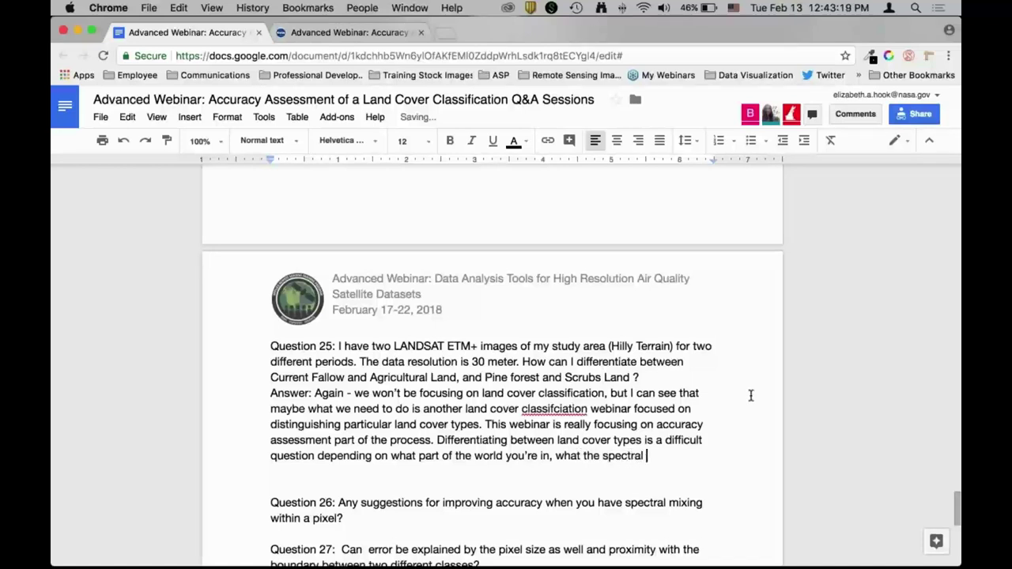
{"action": "type", "text": "scaracteristi"}
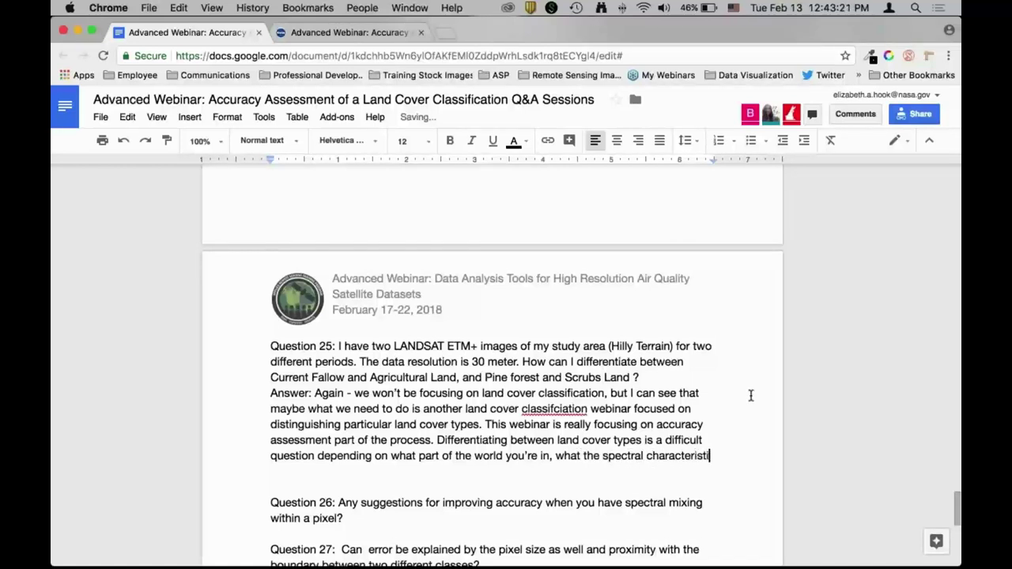
{"action": "type", "text": "cs of the land cover - it's a "}
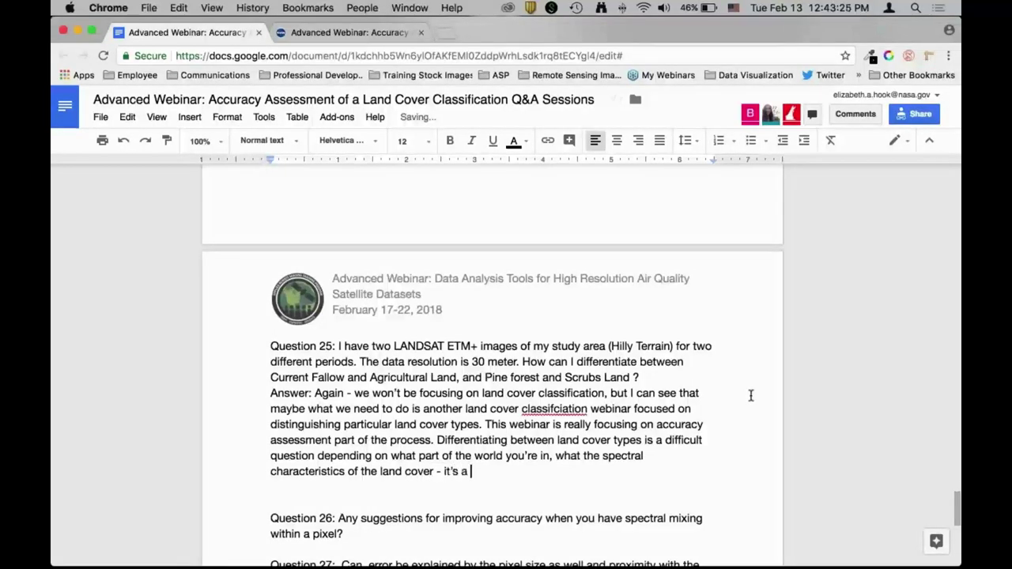
{"action": "type", "text": "very involved answer."}
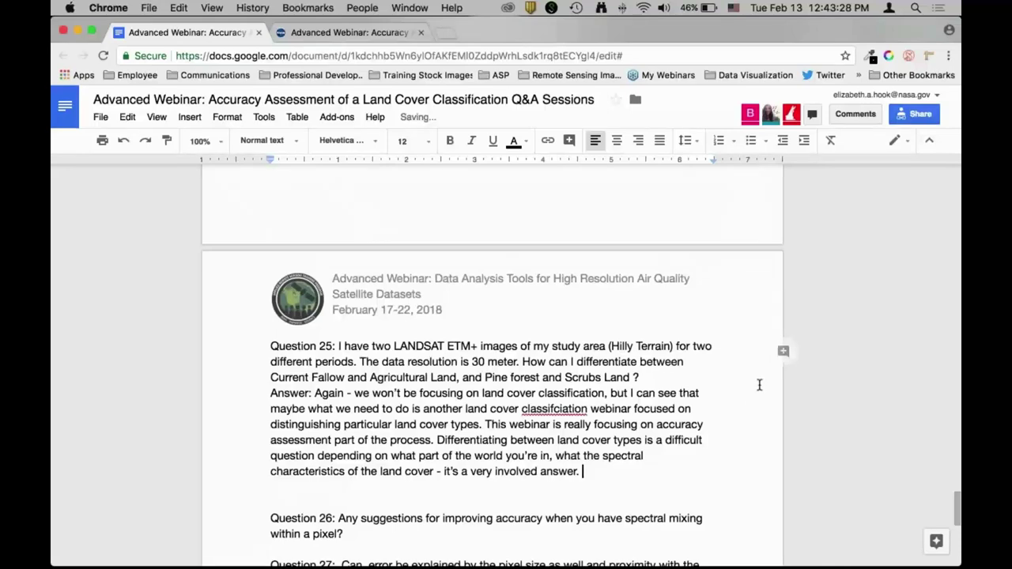
{"action": "scroll", "coordinate": [758, 385], "scroll_direction": "down", "scroll_amount": 4}
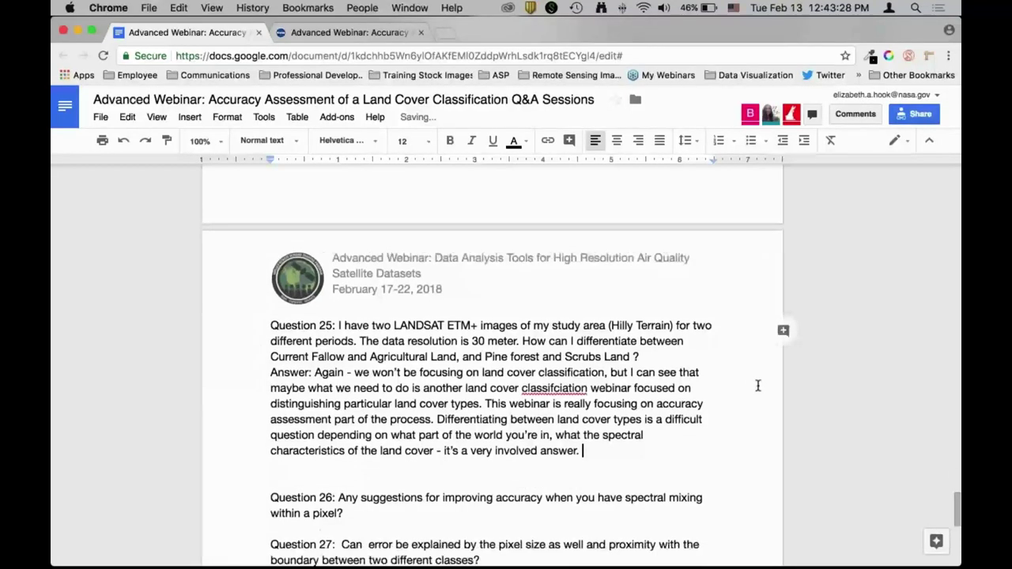
{"action": "scroll", "coordinate": [446, 367], "scroll_direction": "up", "scroll_amount": 1}
- Remove the extra blank line and begin Answer 26 under Question 26
{"action": "left_click", "coordinate": [449, 343]}
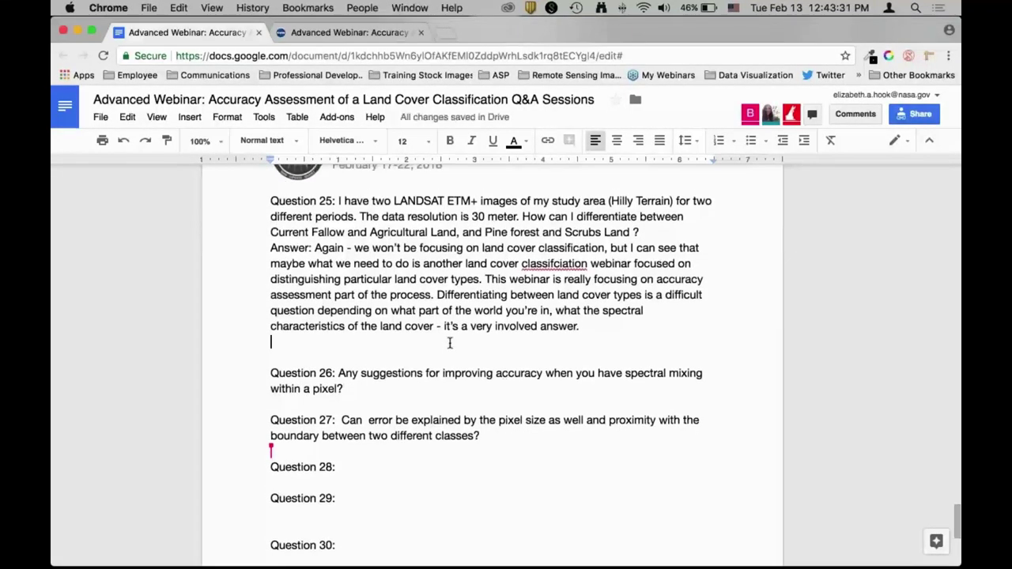
{"action": "key", "text": "BackSpace"}
{"action": "key", "text": "Return"}
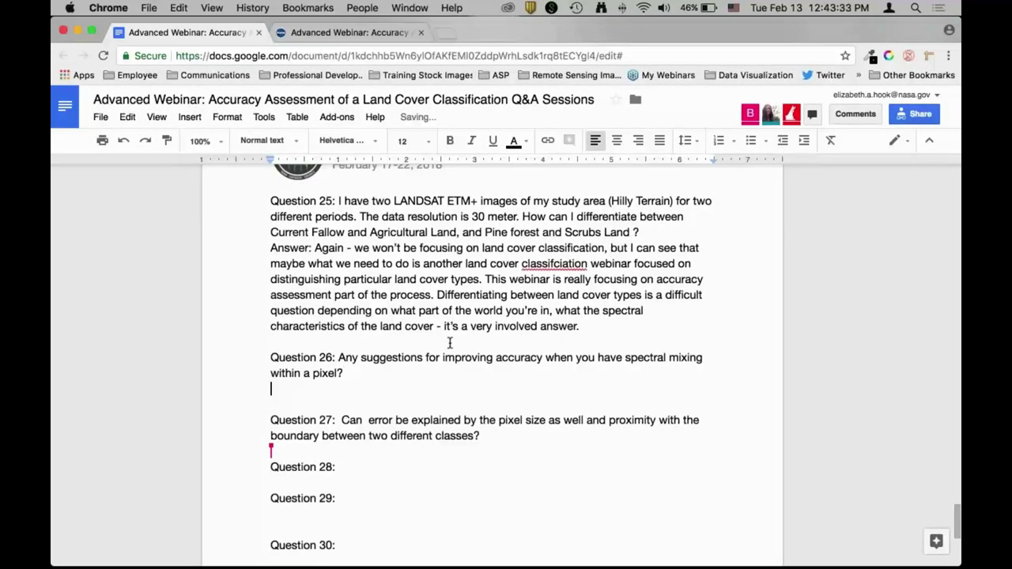
{"action": "type", "text": "Answer:"}
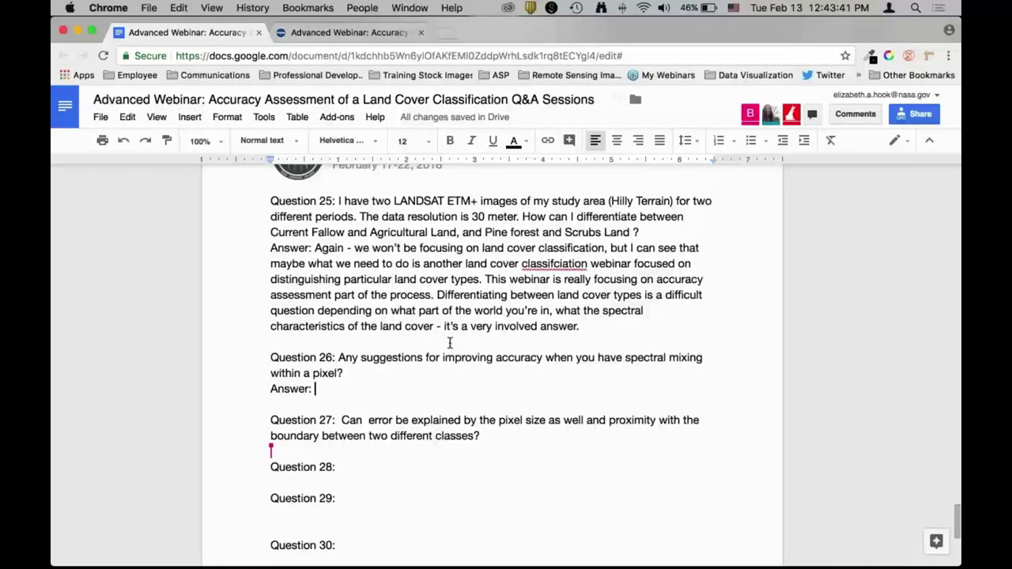
{"action": "type", "text": " Not "}
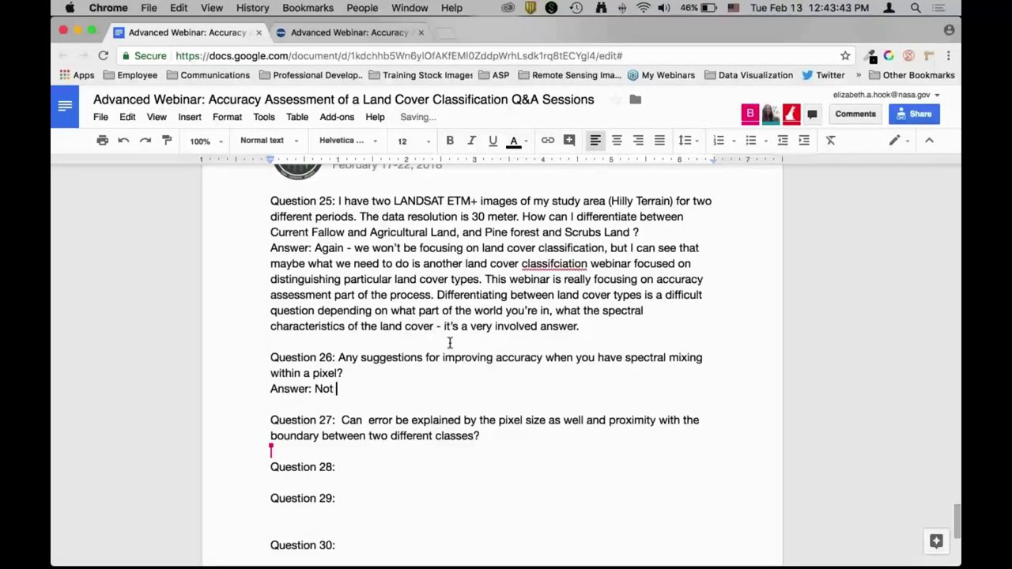
{"action": "type", "text": "exactly sure if I understand the question - all pix"}
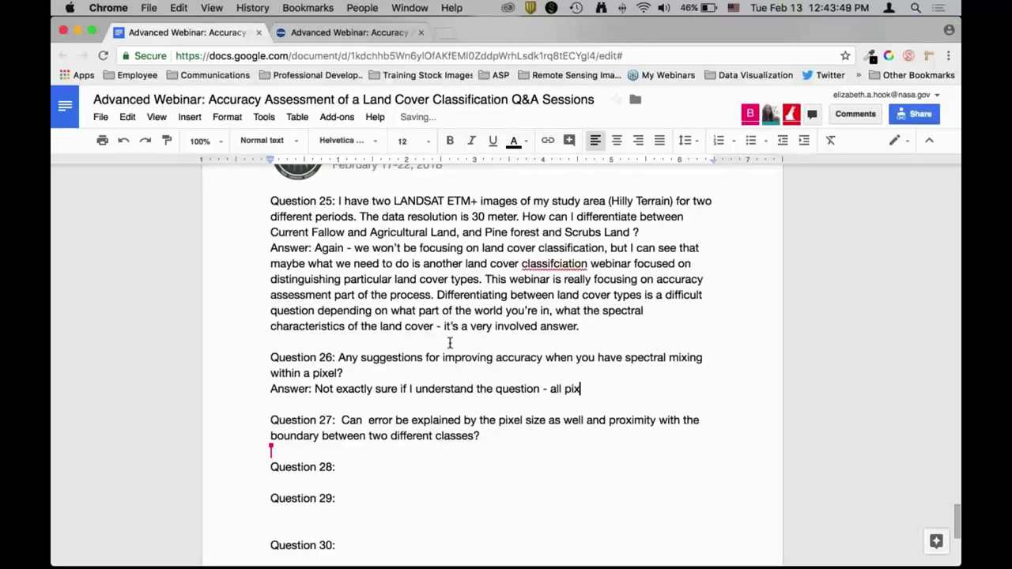
{"action": "type", "text": "e"}
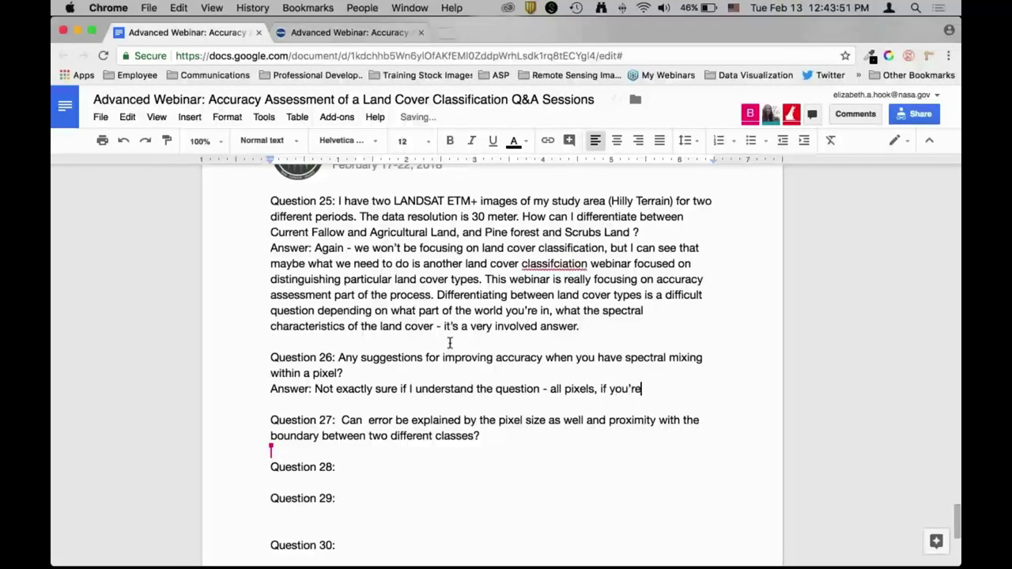
{"action": "type", "text": "ls, if you're using landsat or whatever, will have "}
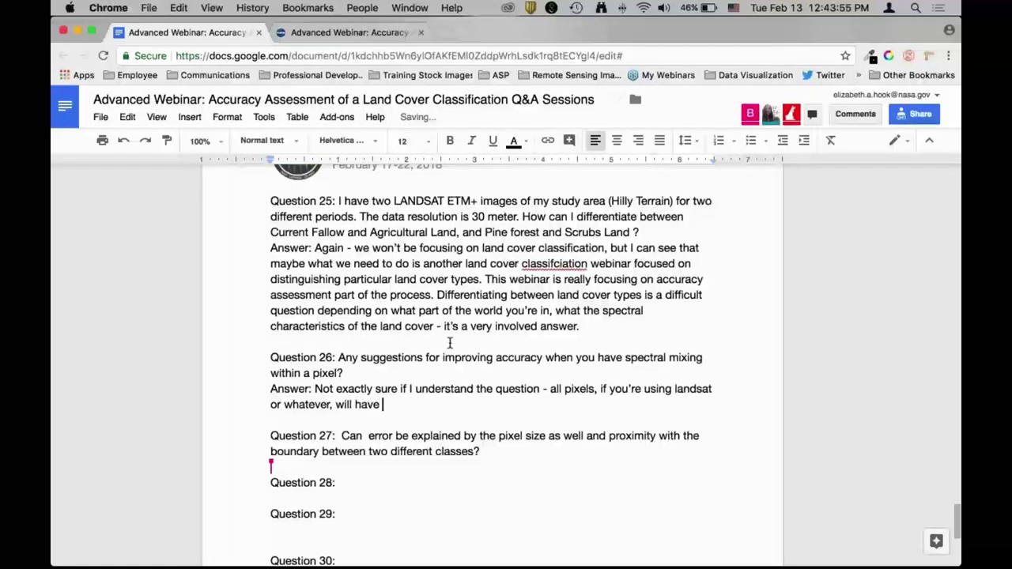
{"action": "type", "text": "a combination of la"}
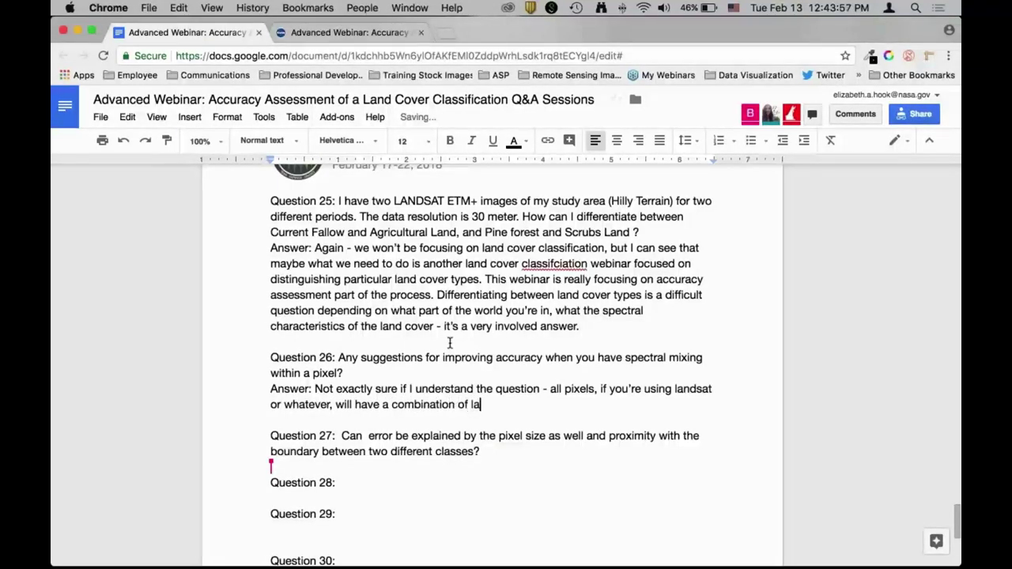
{"action": "type", "text": "nd covers iwthin that"}
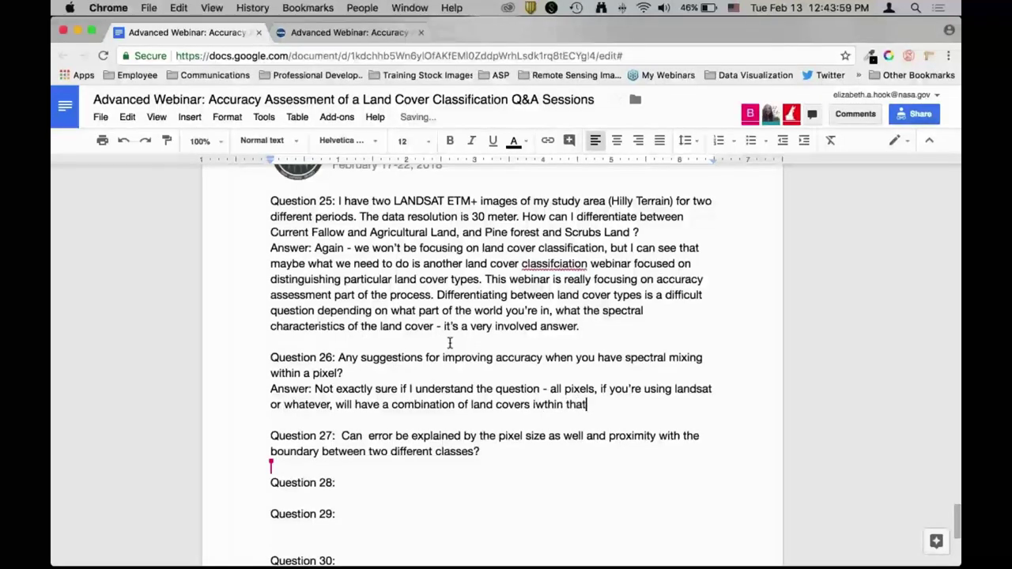
{"action": "type", "text": " pixel (most of the time)."}
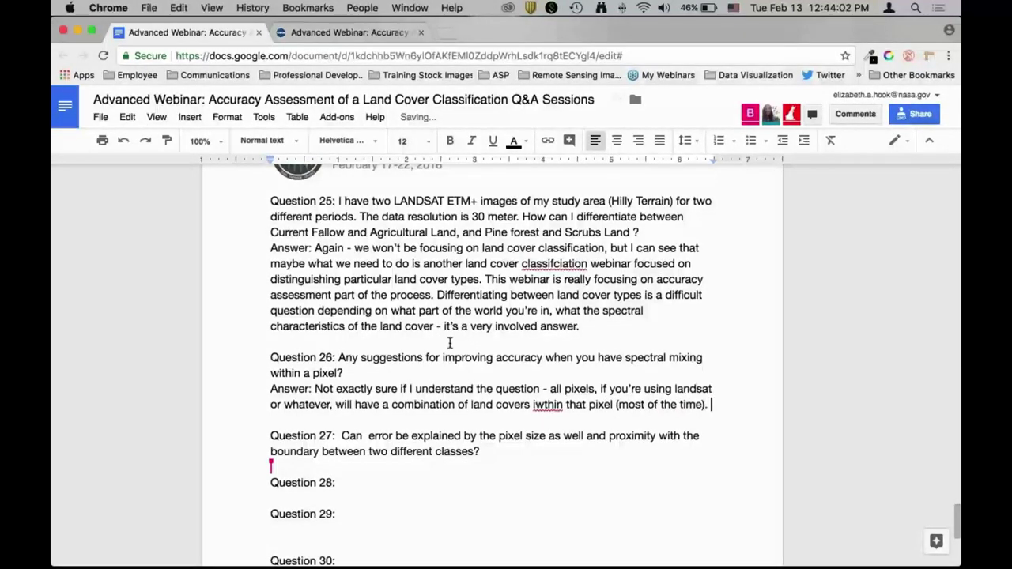
- Finish Answer 26 on mixed pixels and choosing the dominant type, then add 'Answer:' under Question 27
{"action": "key", "text": "Return"}
{"action": "type", "text": "Within a pixel, you might have m"}
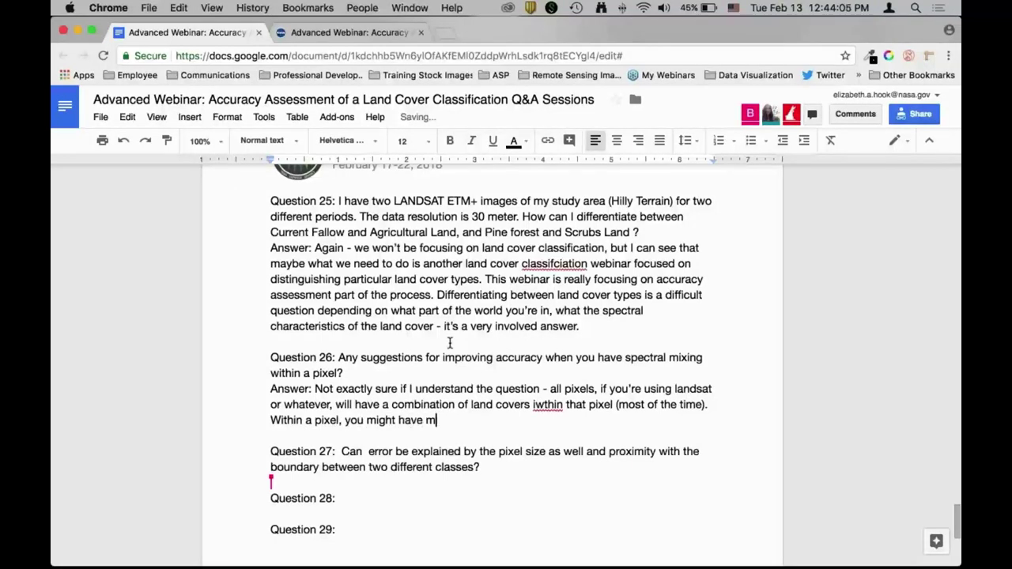
{"action": "type", "text": "ore than one land cove"}
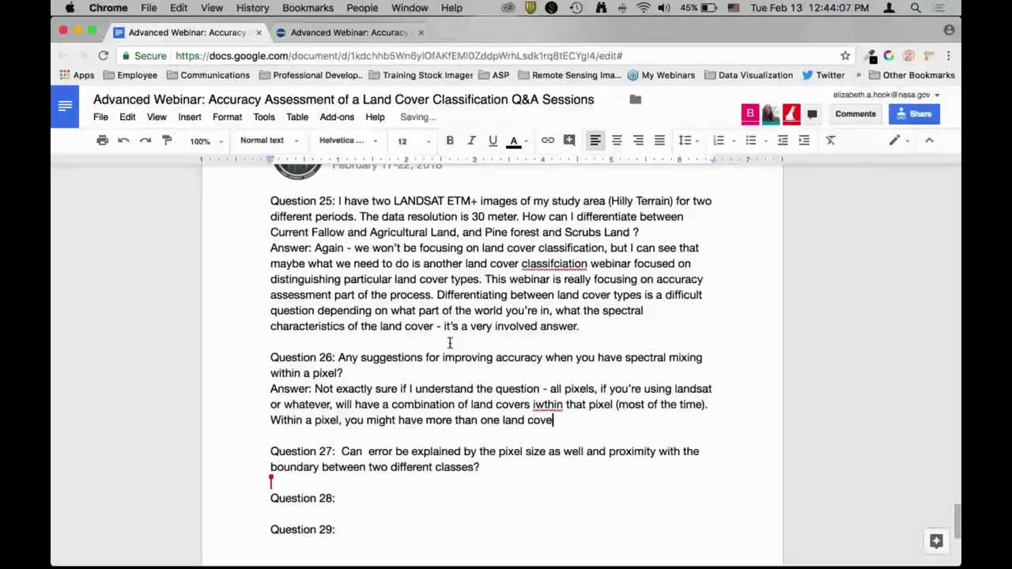
{"action": "type", "text": "r class - but you might "}
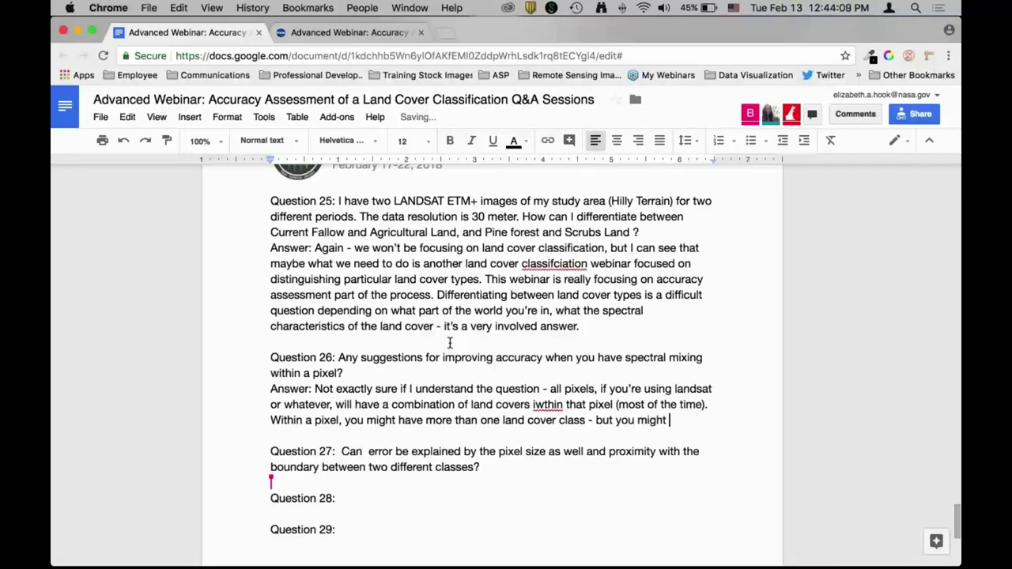
{"action": "type", "text": "have a dominate class"}
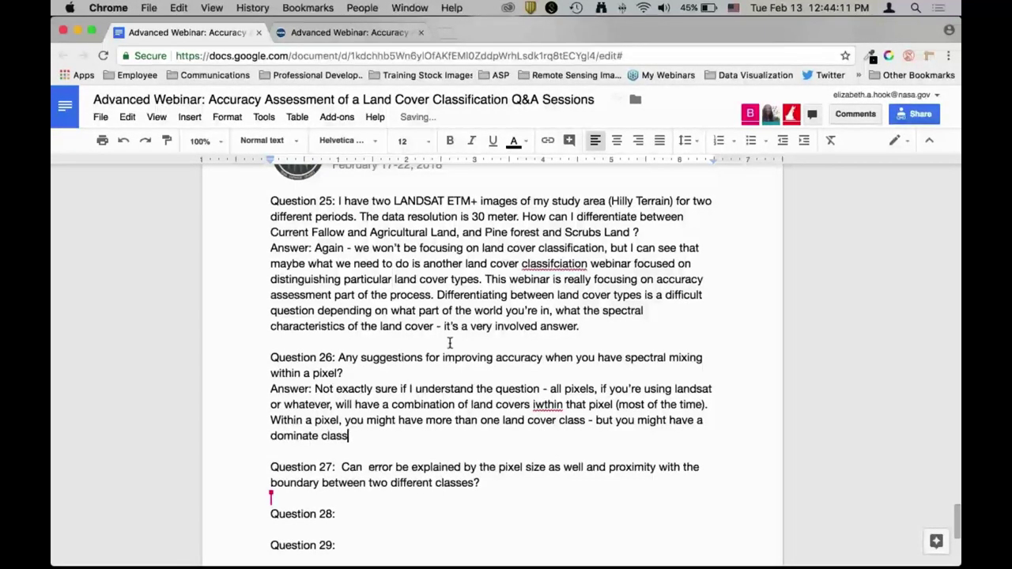
{"action": "type", "text": " in that pixel. Dependi"}
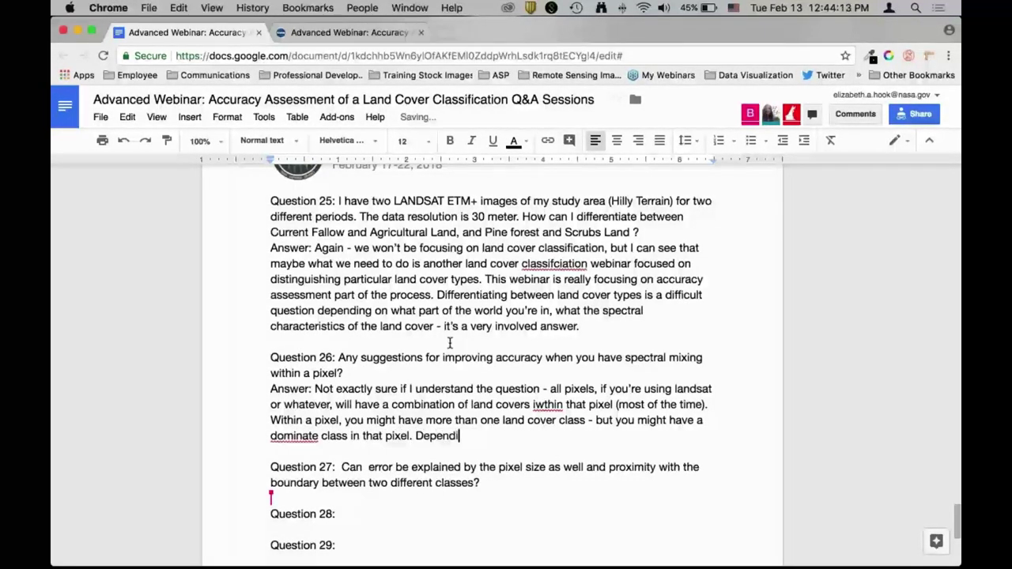
{"action": "type", "text": "ng on how you're collecting the accuracy"}
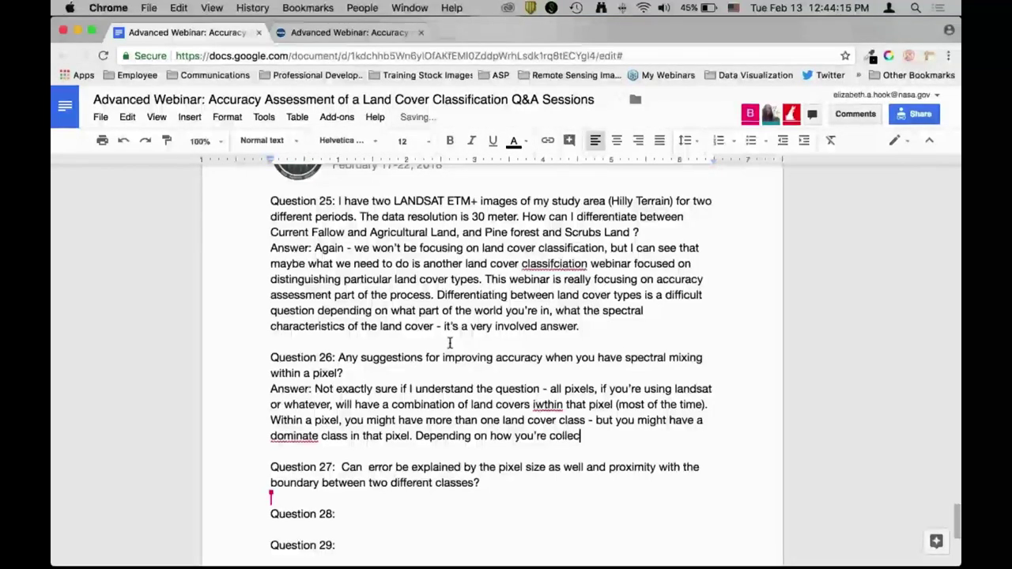
{"action": "type", "text": " in that"}
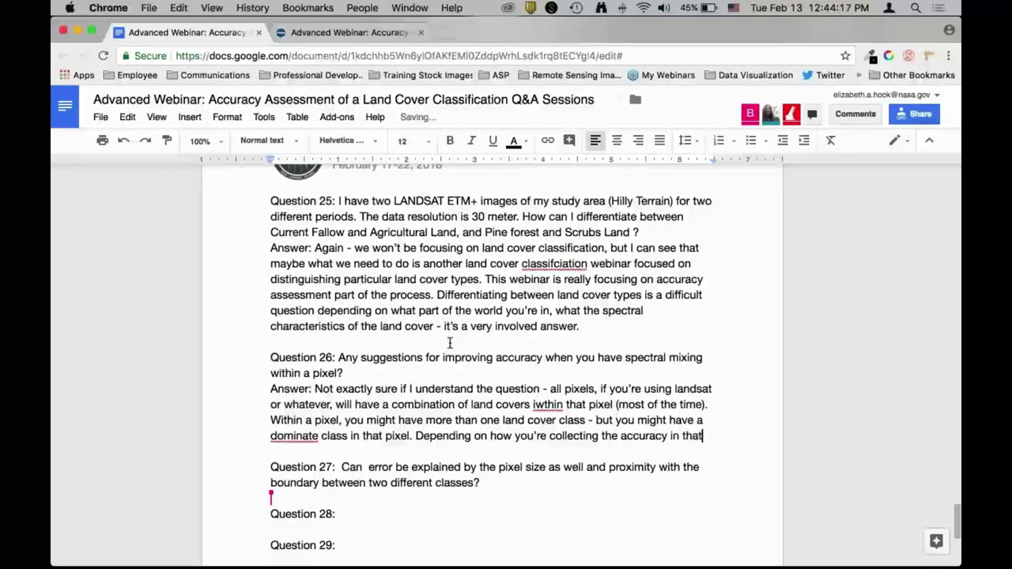
{"action": "type", "text": " info you have to und"}
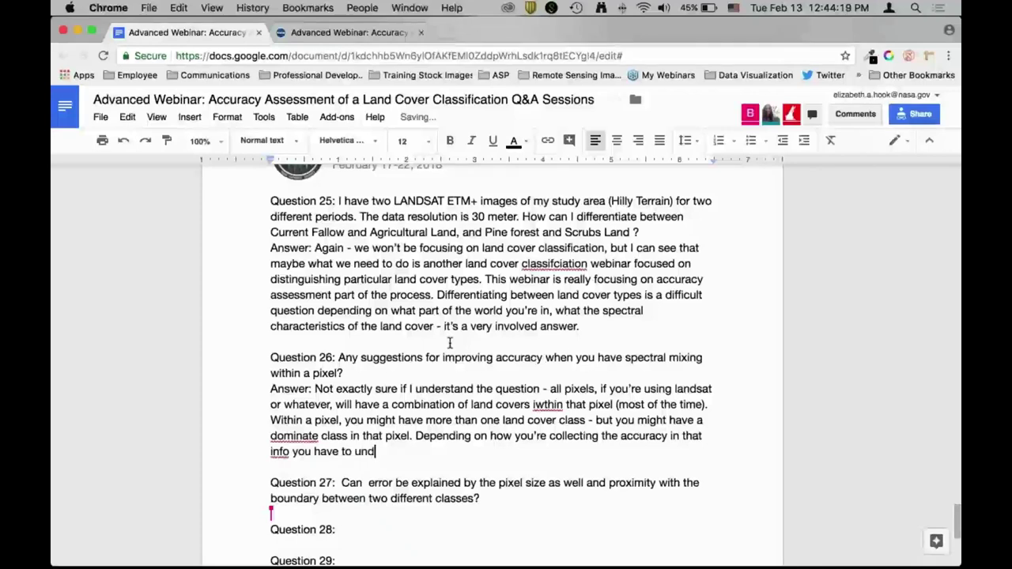
{"action": "type", "text": "erstand if there's"}
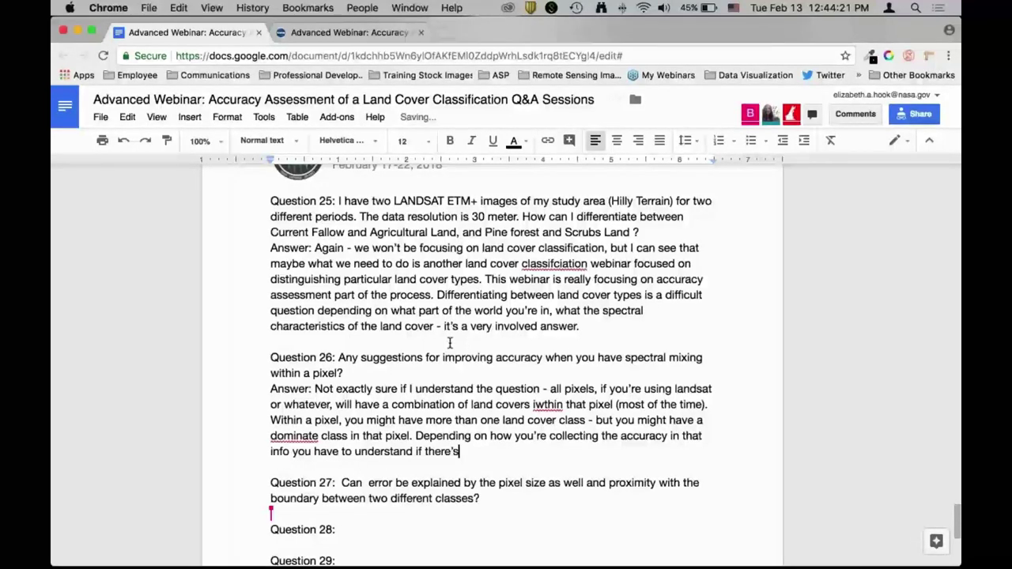
{"action": "type", "text": " more than one land cove"}
{"action": "type", "text": "r type in that pixel, you choose "}
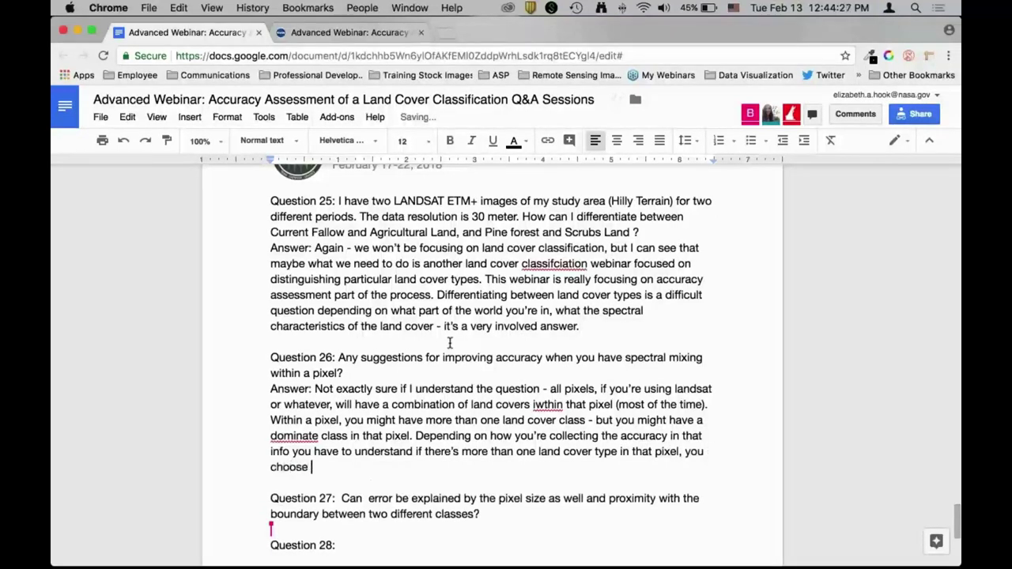
{"action": "type", "text": "the dominant ty"}
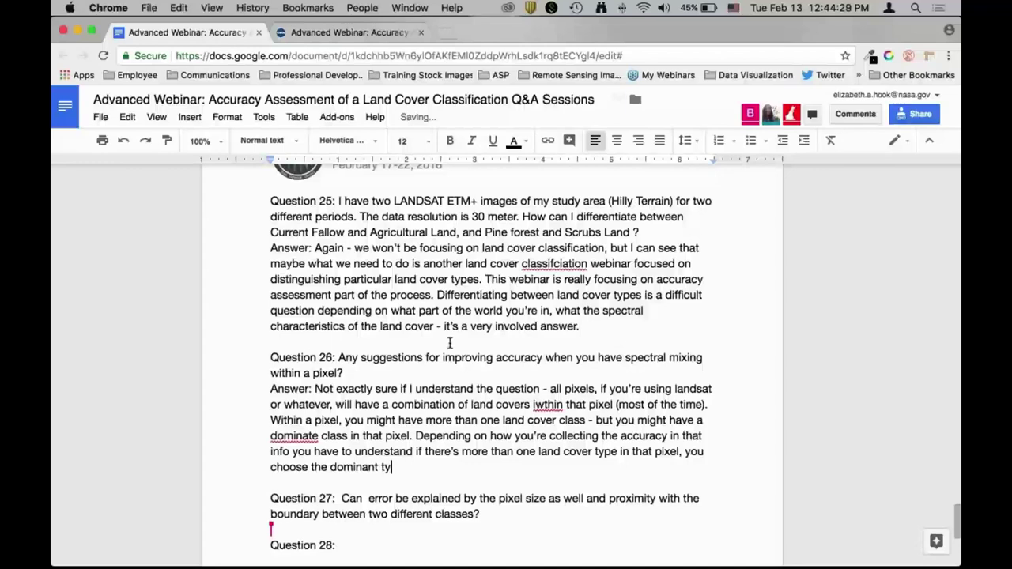
{"action": "type", "text": "pe. That's one way of a"}
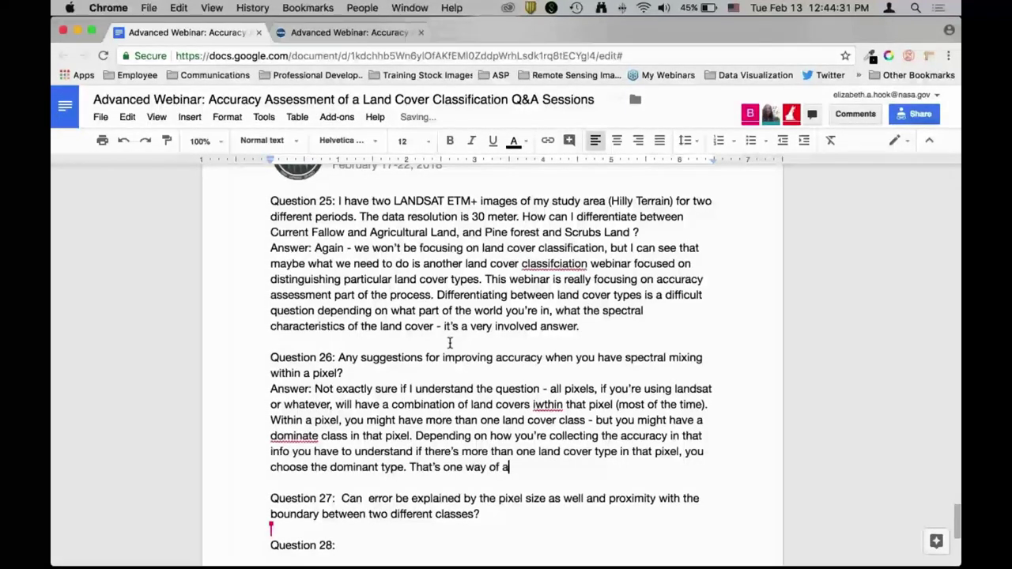
{"action": "type", "text": "ddressing that question"}
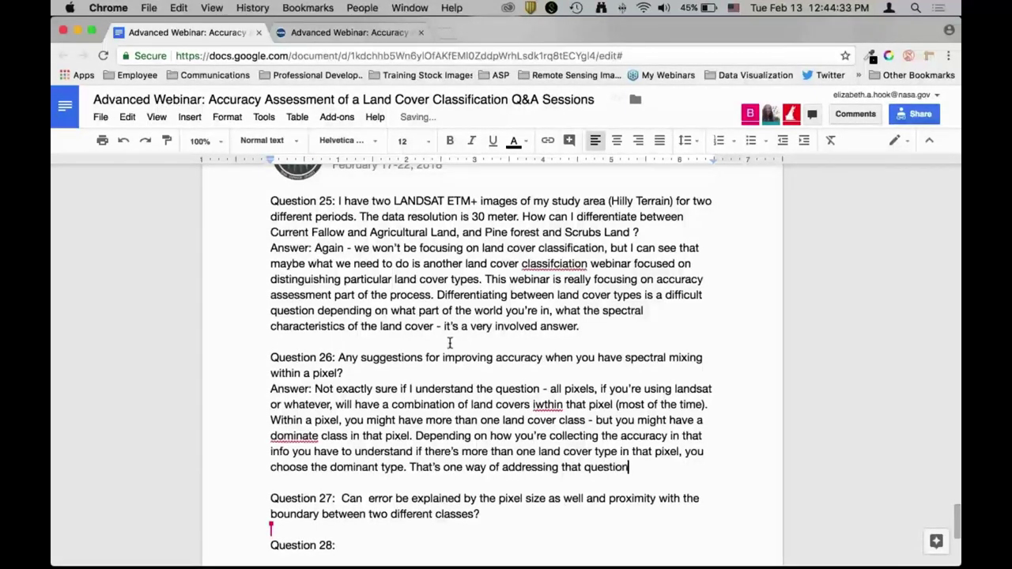
{"action": "key", "text": "Return"}
{"action": "type", "text": "Answer:"}
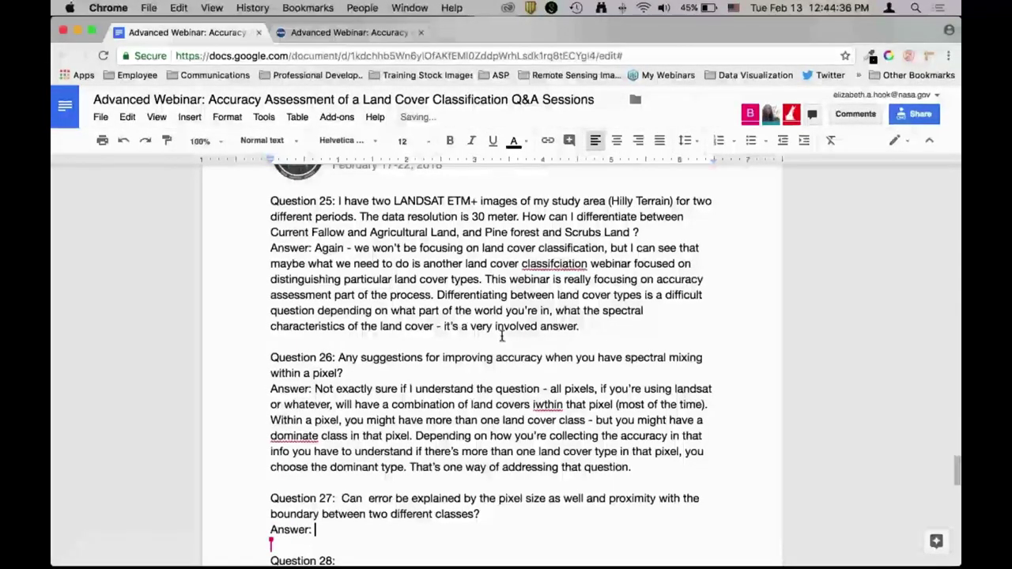
- Write Answer 27: error has many causes, including 30 m pixel size and reference-data detail
{"action": "scroll", "coordinate": [501, 339], "scroll_direction": "down", "scroll_amount": 1}
{"action": "scroll", "coordinate": [501, 338], "scroll_direction": "down", "scroll_amount": 5}
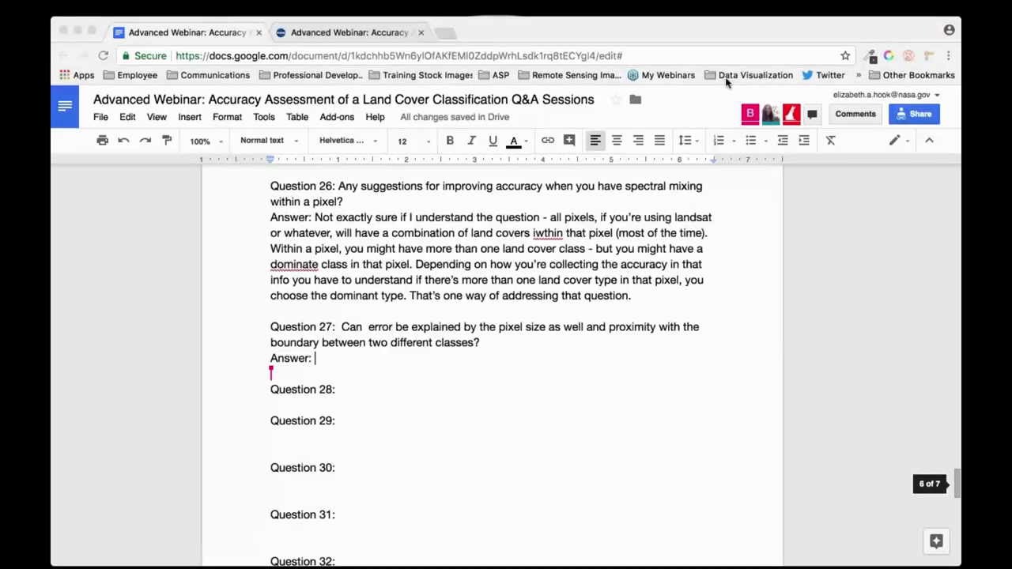
{"action": "type", "text": "Absolutely - erro"}
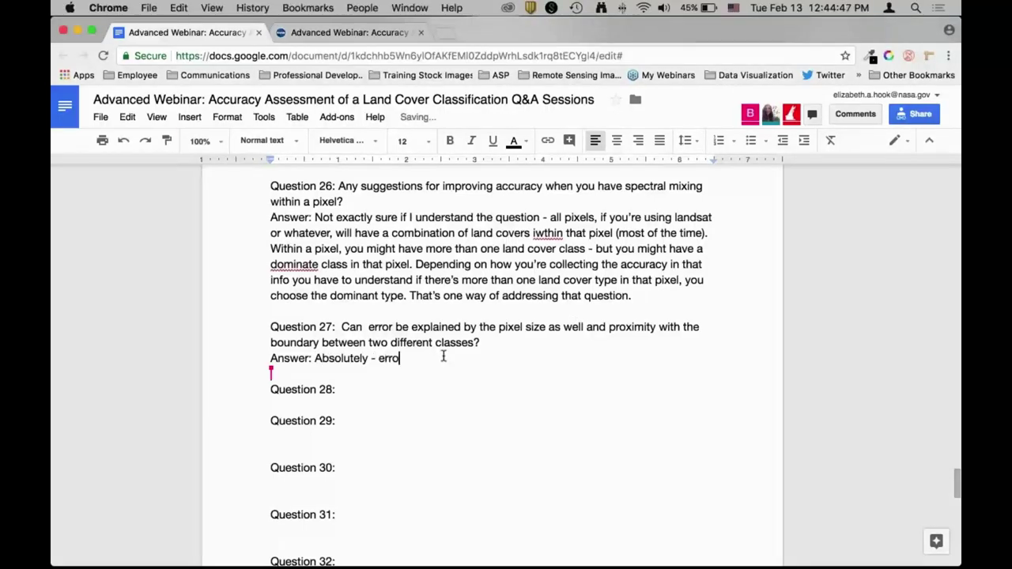
{"action": "type", "text": "r can be explained by a lot o f"}
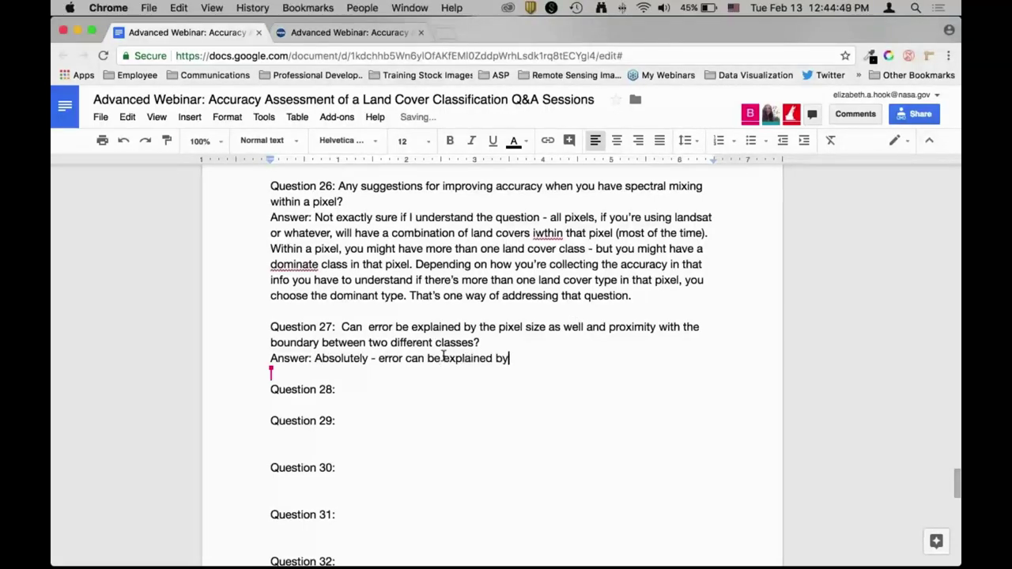
{"action": "key", "text": "BackSpace"}
{"action": "key", "text": "BackSpace"}
{"action": "type", "text": "f different things. The pixel size plays "}
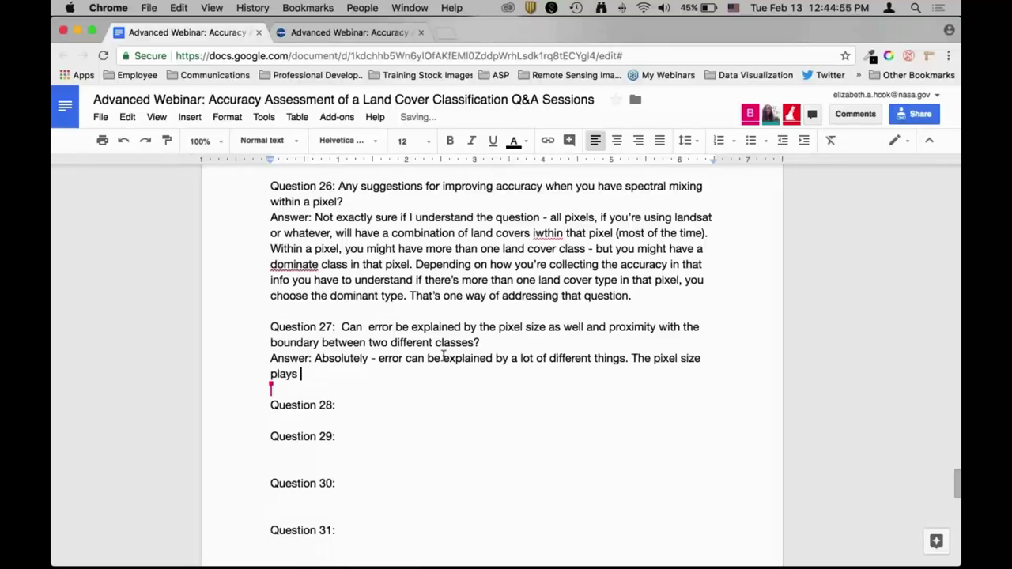
{"action": "type", "text": "- depending on the detail of your reference dat"}
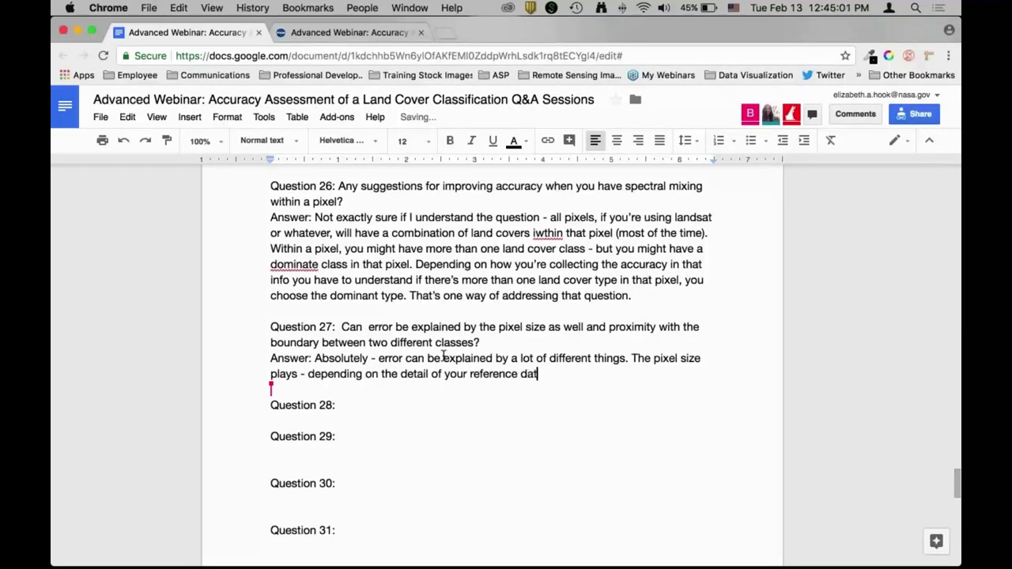
{"action": "type", "text": "a. If you have a pixel "}
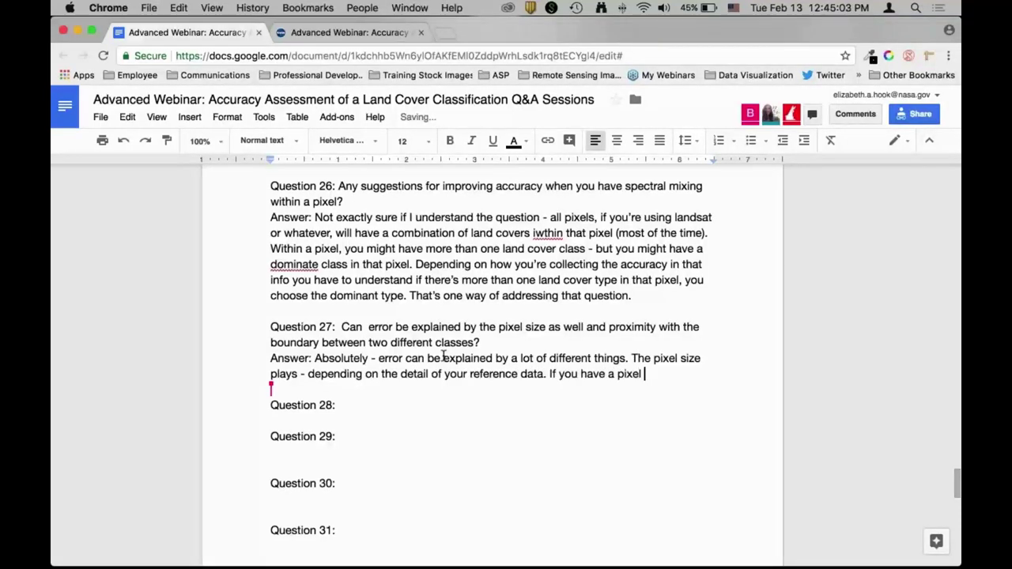
{"action": "type", "text": "size of 30 m or more"}
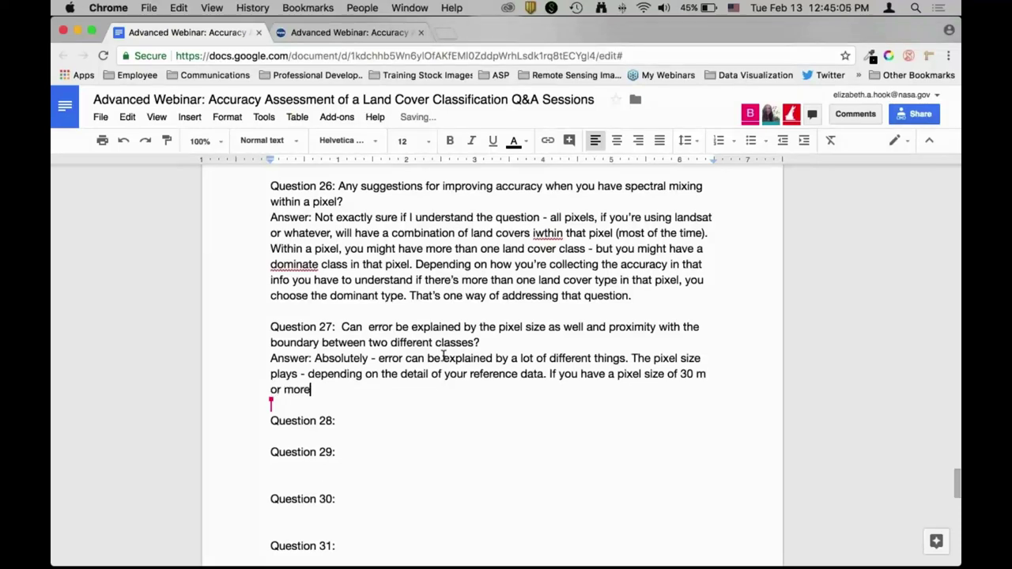
{"action": "type", "text": ", there can be some error due to those disc"}
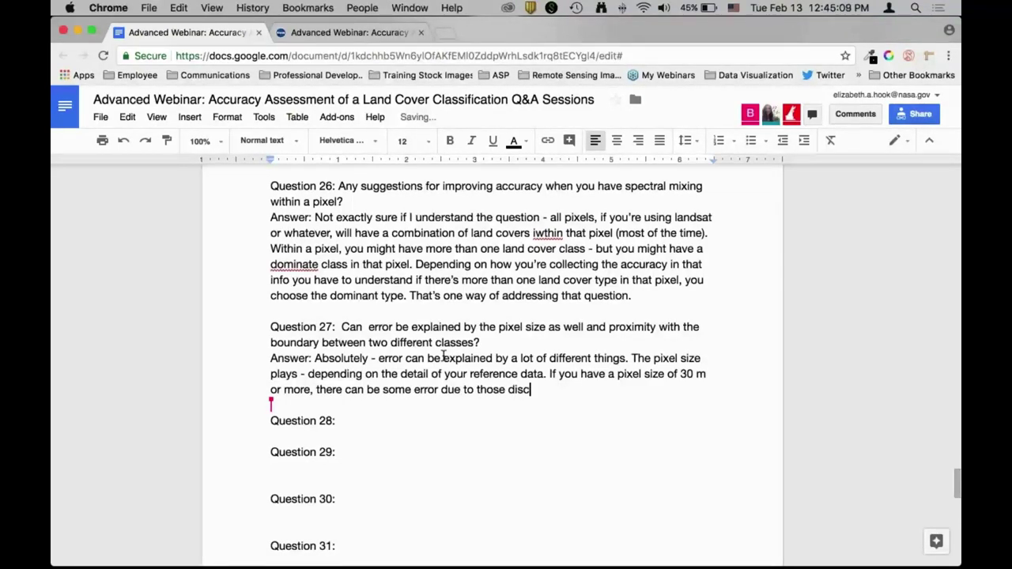
{"action": "type", "text": "repencies"}
{"action": "key", "text": "Up"}
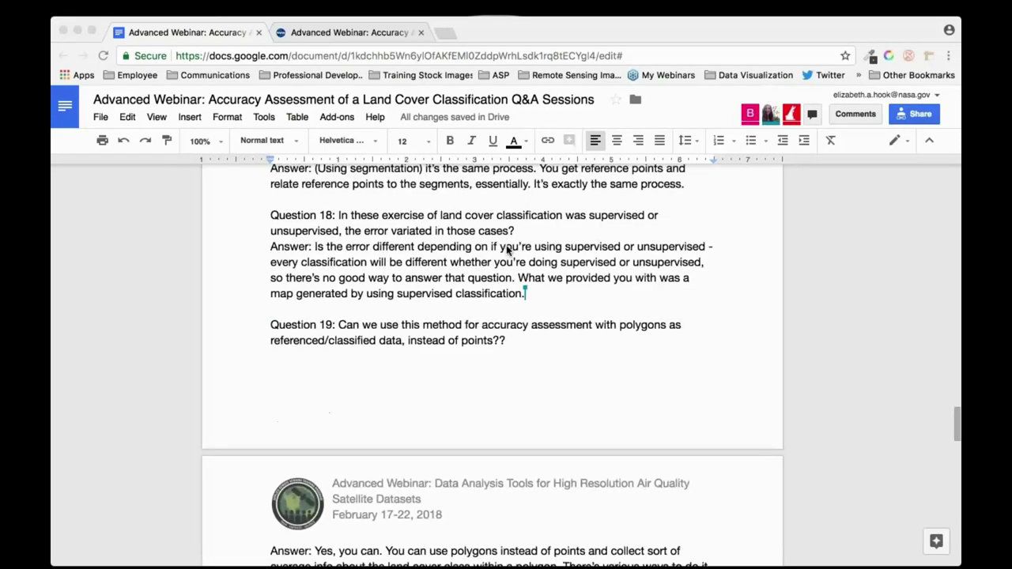
- Add a new line below Answer 5 and fix the period placement after 'no data'
{"action": "scroll", "coordinate": [506, 250], "scroll_direction": "up", "scroll_amount": 5}
{"action": "scroll", "coordinate": [506, 248], "scroll_direction": "up", "scroll_amount": 10}
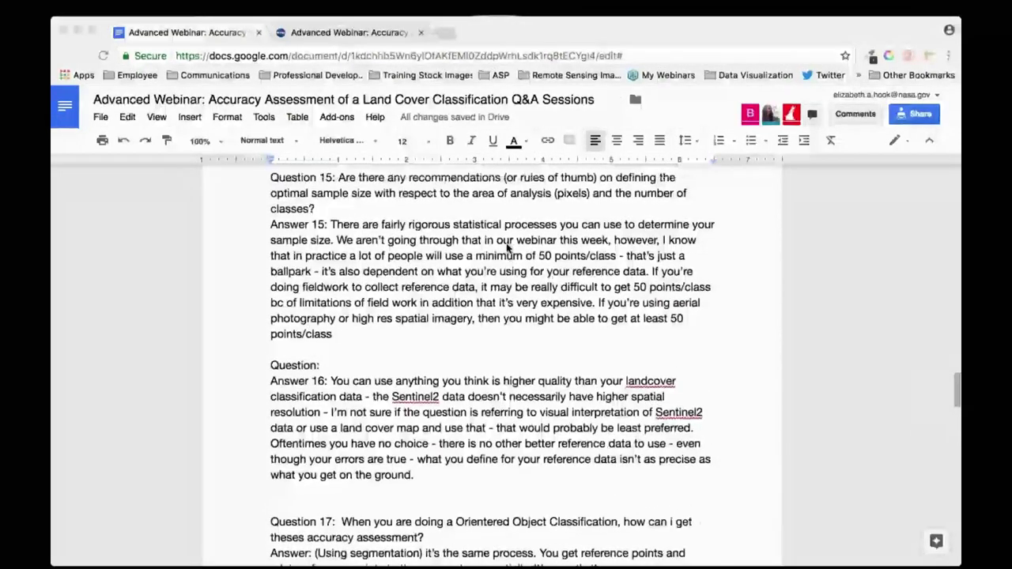
{"action": "scroll", "coordinate": [509, 243], "scroll_direction": "up", "scroll_amount": 12}
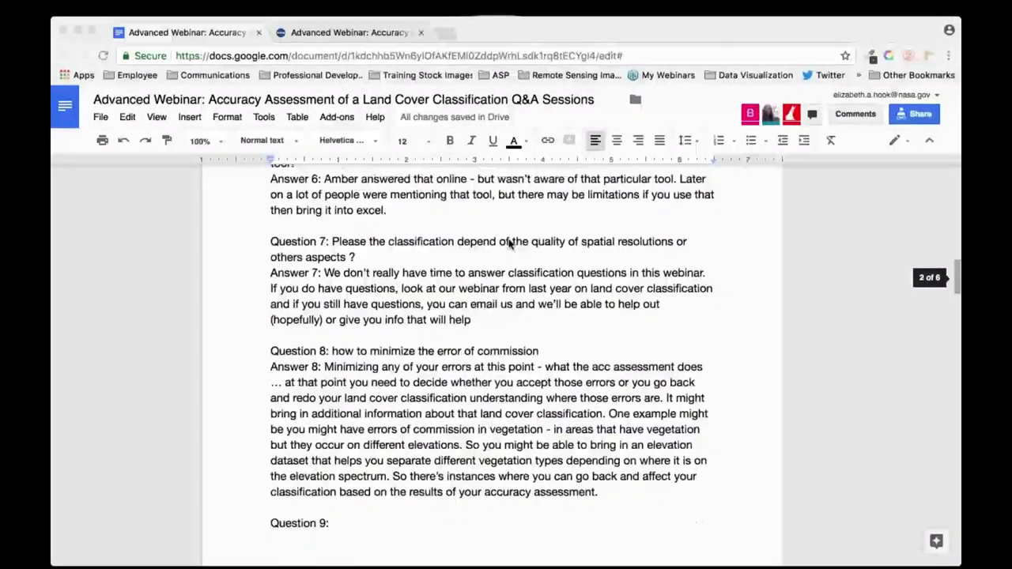
{"action": "scroll", "coordinate": [509, 244], "scroll_direction": "up", "scroll_amount": 5}
{"action": "left_click", "coordinate": [362, 190]}
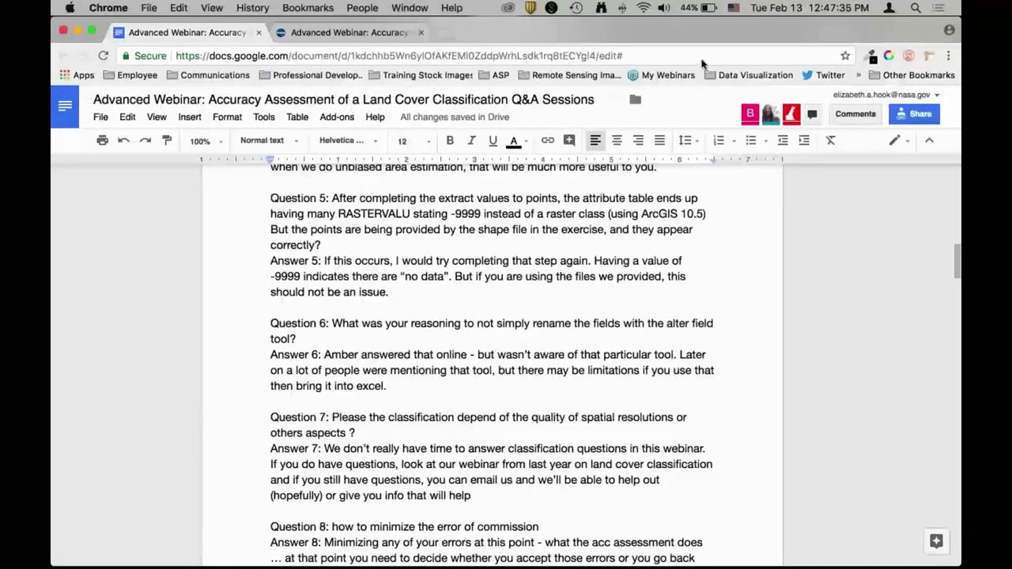
{"action": "left_click", "coordinate": [442, 291]}
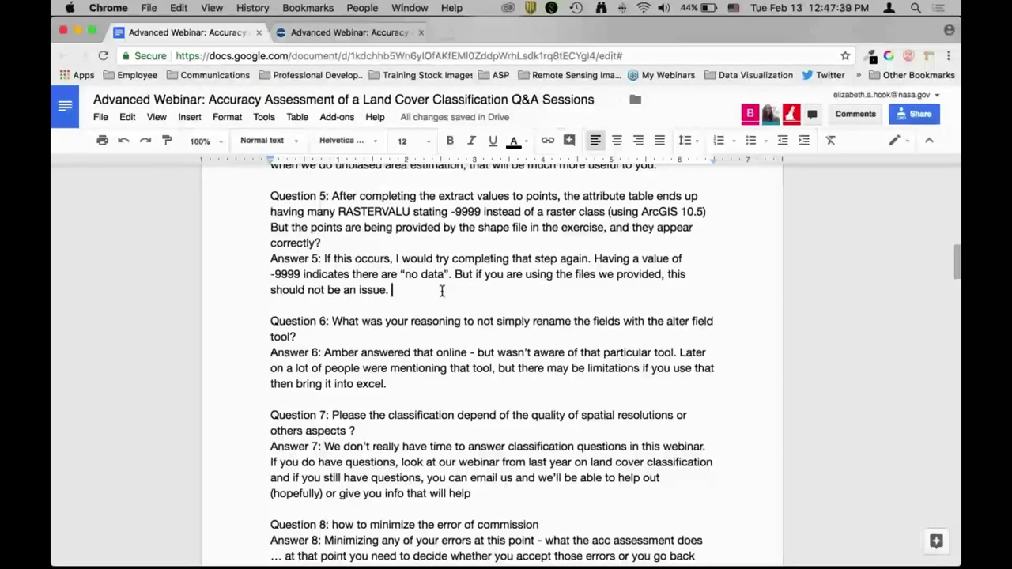
{"action": "key", "text": "Return"}
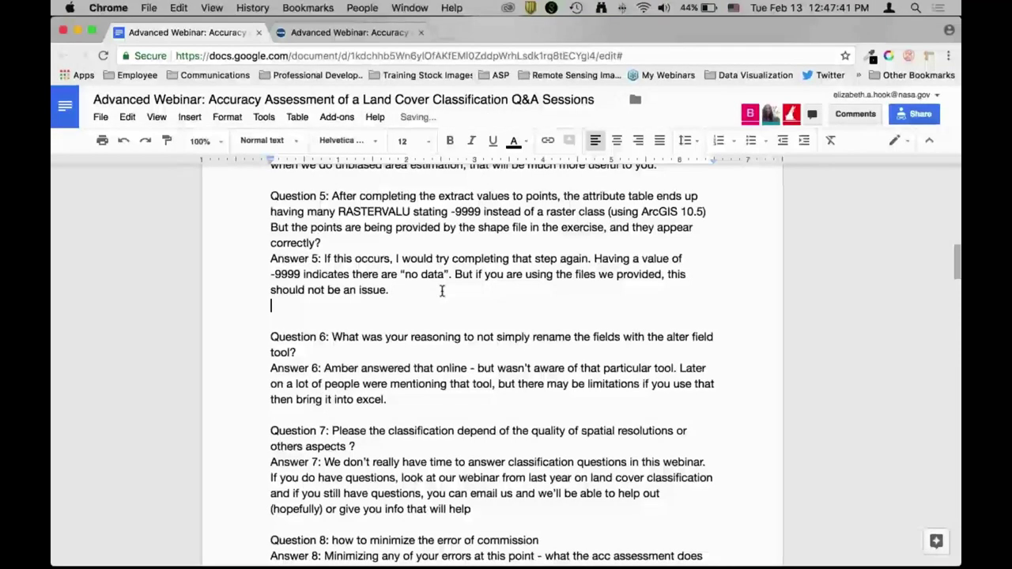
{"action": "left_click", "coordinate": [444, 274]}
{"action": "type", "text": "."}
{"action": "key", "text": "Right"}
{"action": "key", "text": "Delete"}
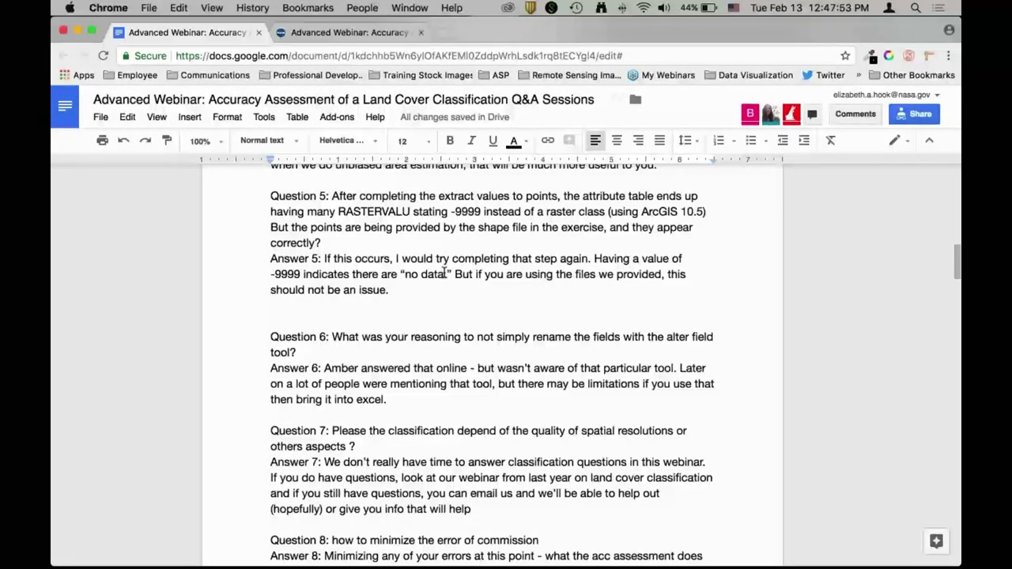
- Start Answer 5's follow-up advising downloading the Landsat tif and provided reference data
{"action": "type", "text": "If you use"}
{"action": "key", "text": "shift+super+Left"}
{"action": "key", "text": "BackSpace"}
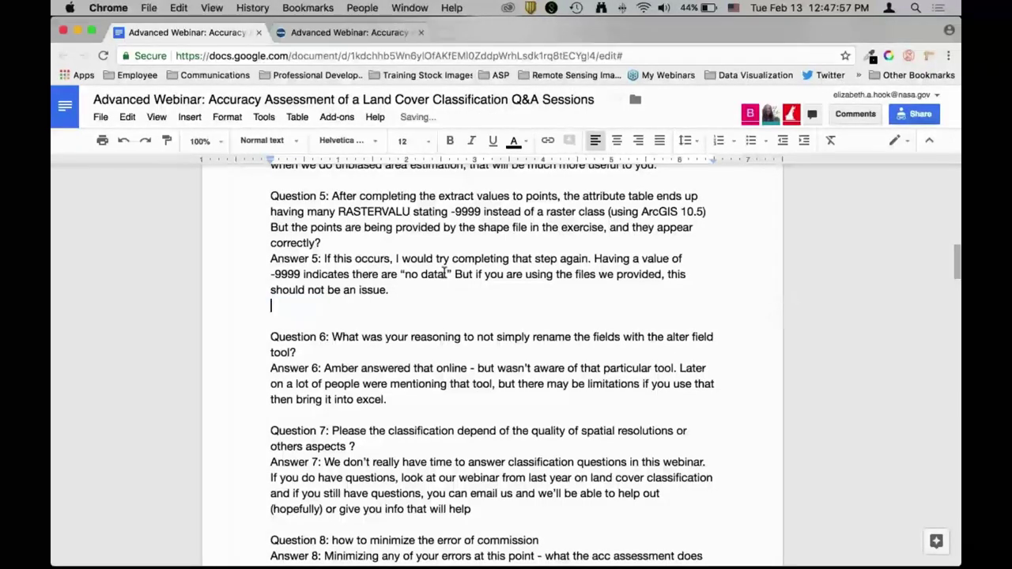
{"action": "type", "text": "Just make su"}
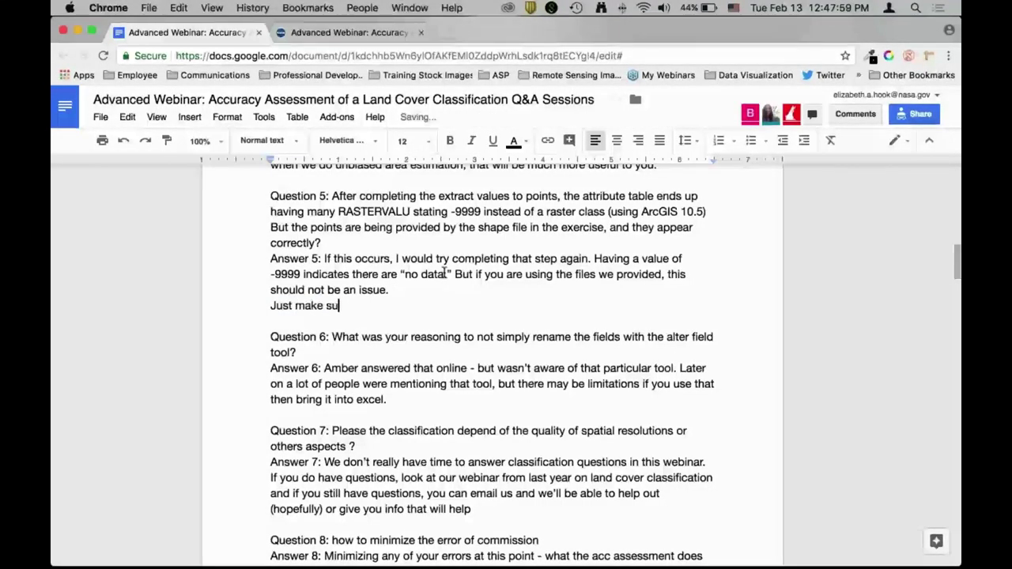
{"action": "type", "text": "re you download that "}
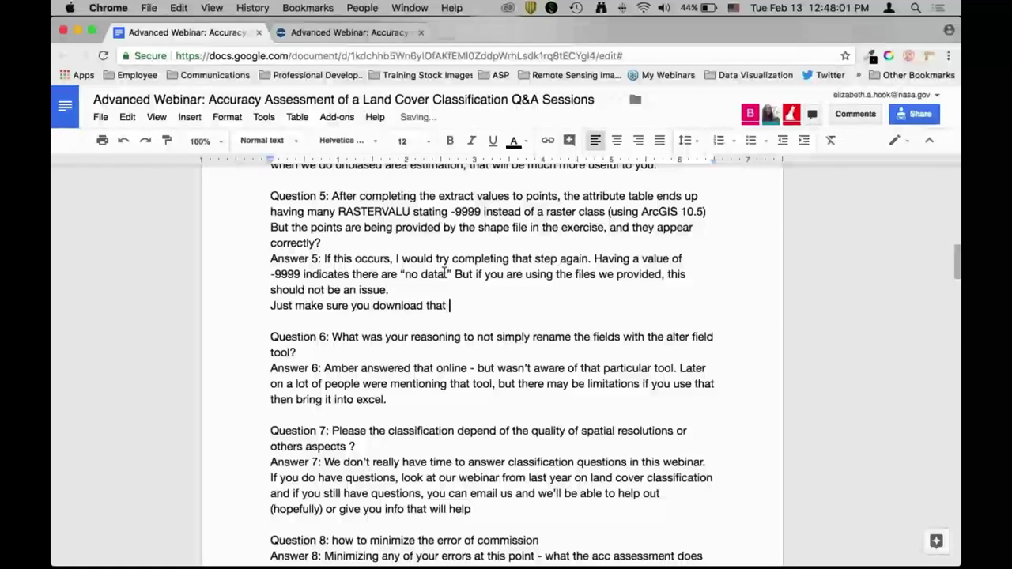
{"action": "type", "text": "Landsat tif as wel"}
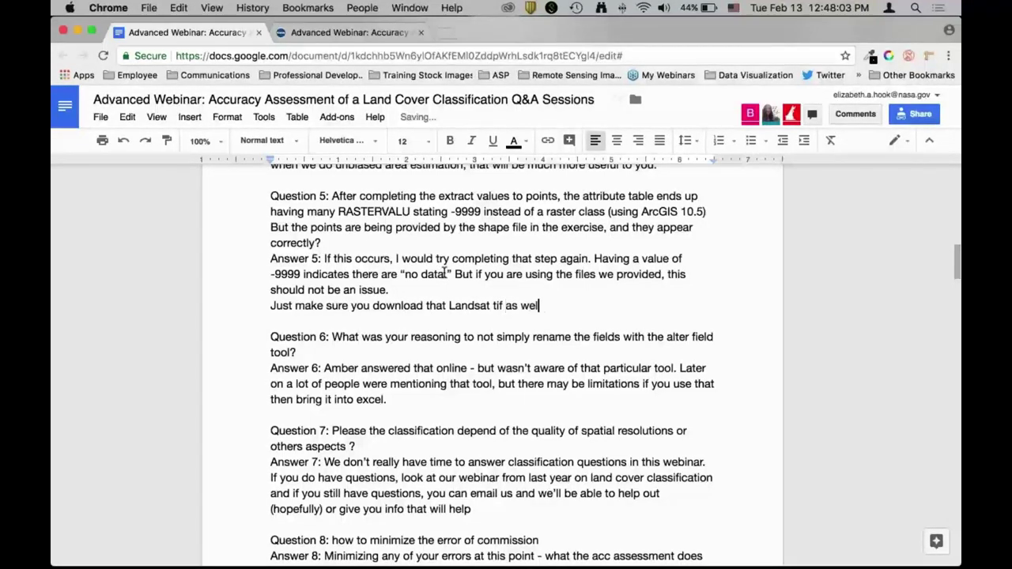
{"action": "type", "text": "l as the reference data we provided on the"}
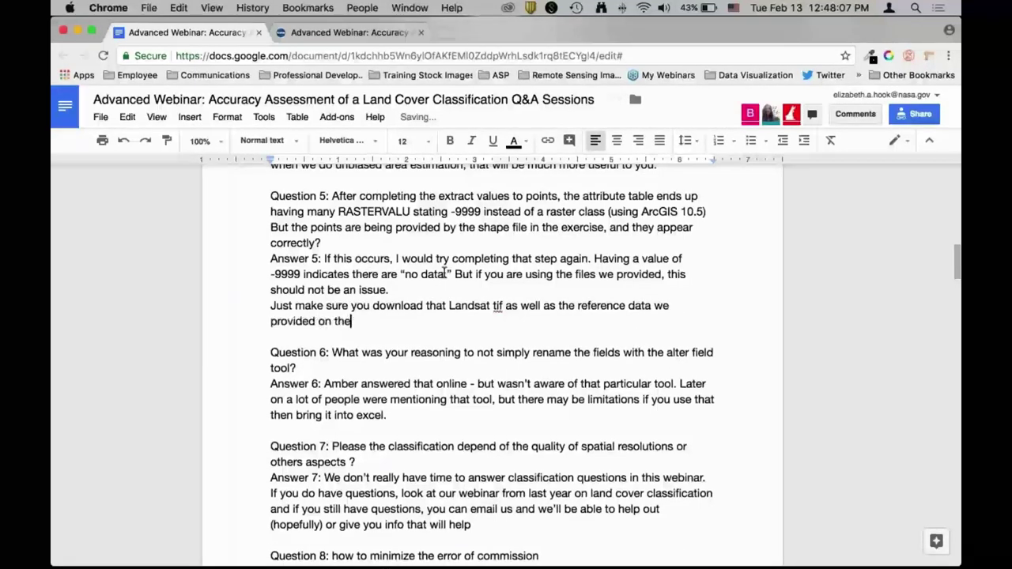
{"action": "type", "text": " website. U"}
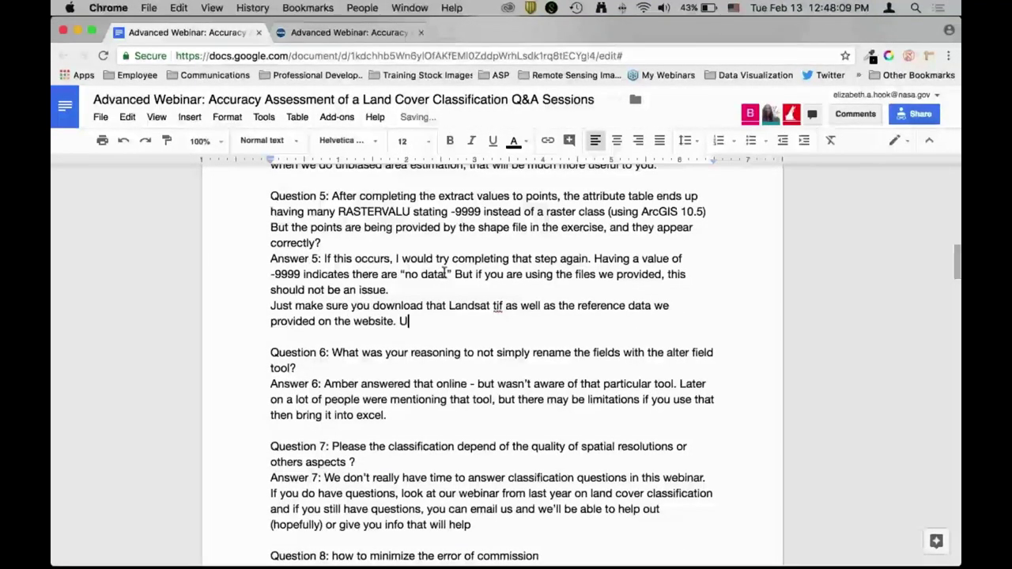
{"action": "type", "text": "seally that indicates “no"}
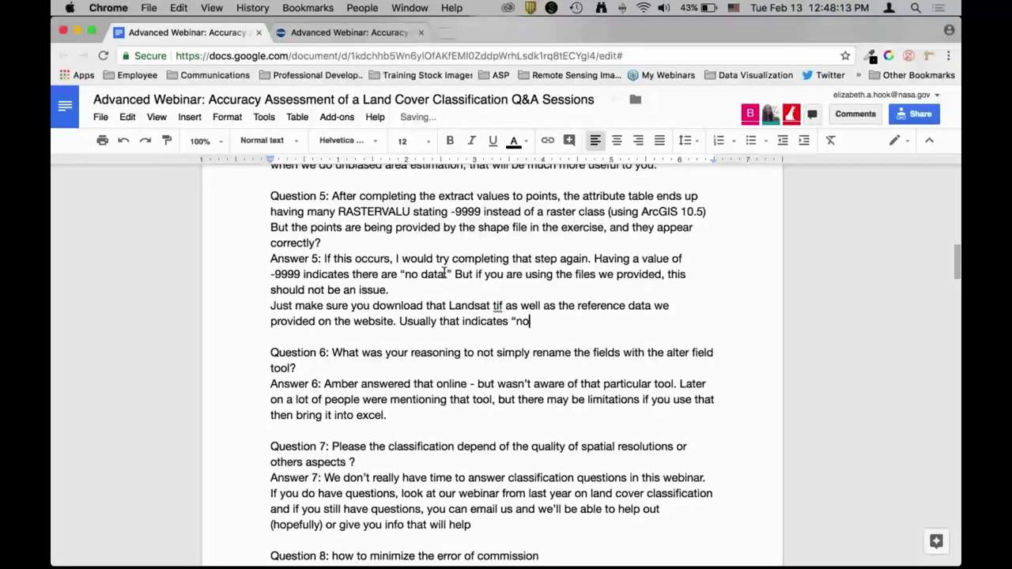
{"action": "type", "text": " value” essentially - given t"}
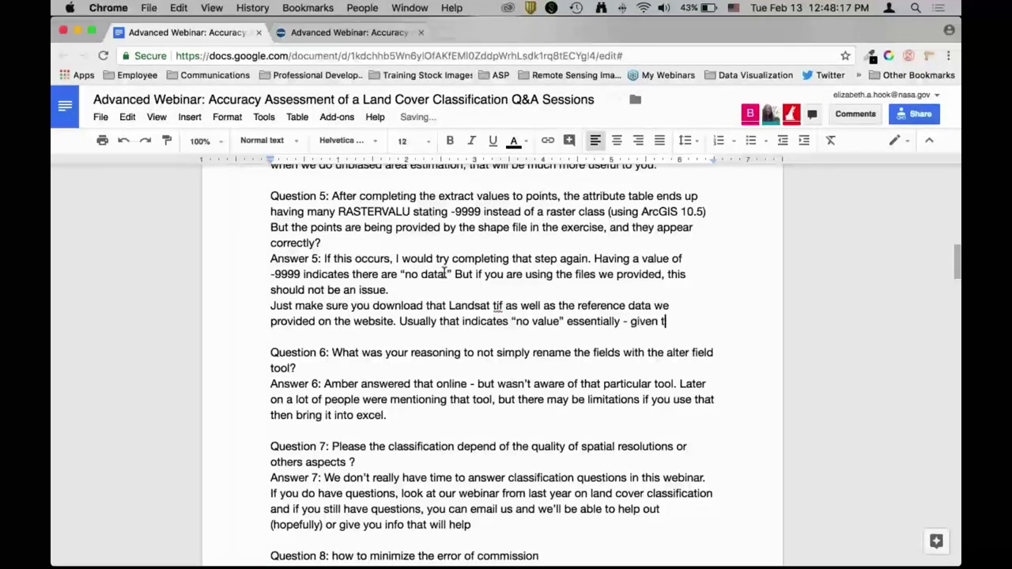
{"action": "type", "text": "he files we provide"}
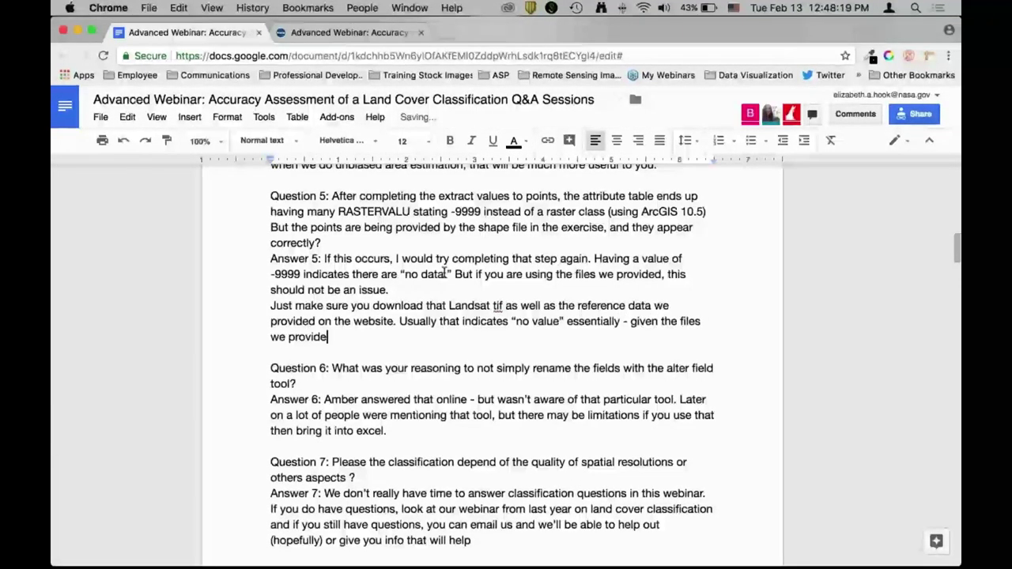
{"action": "type", "text": "d they should line up"}
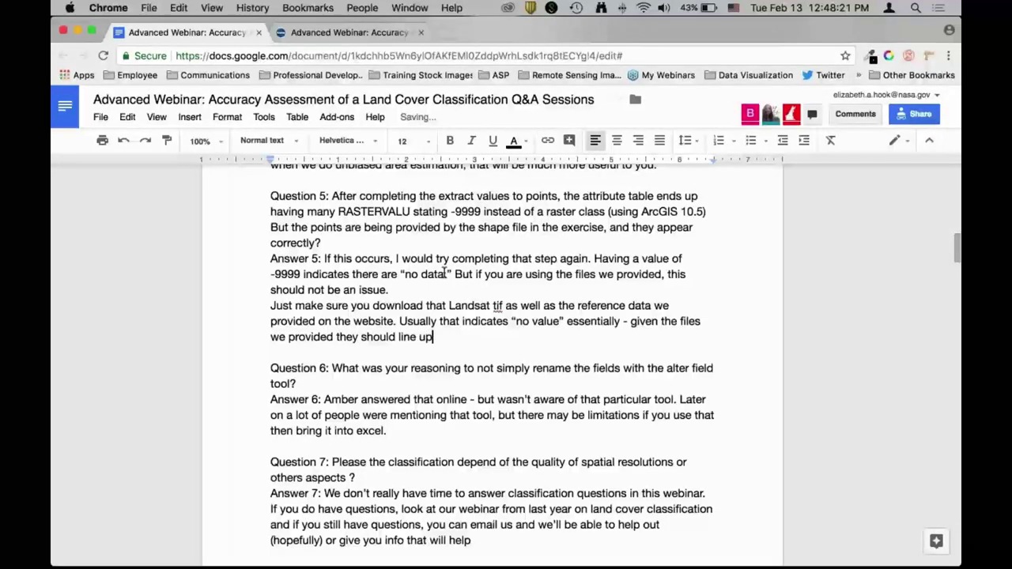
{"action": "type", "text": "."}
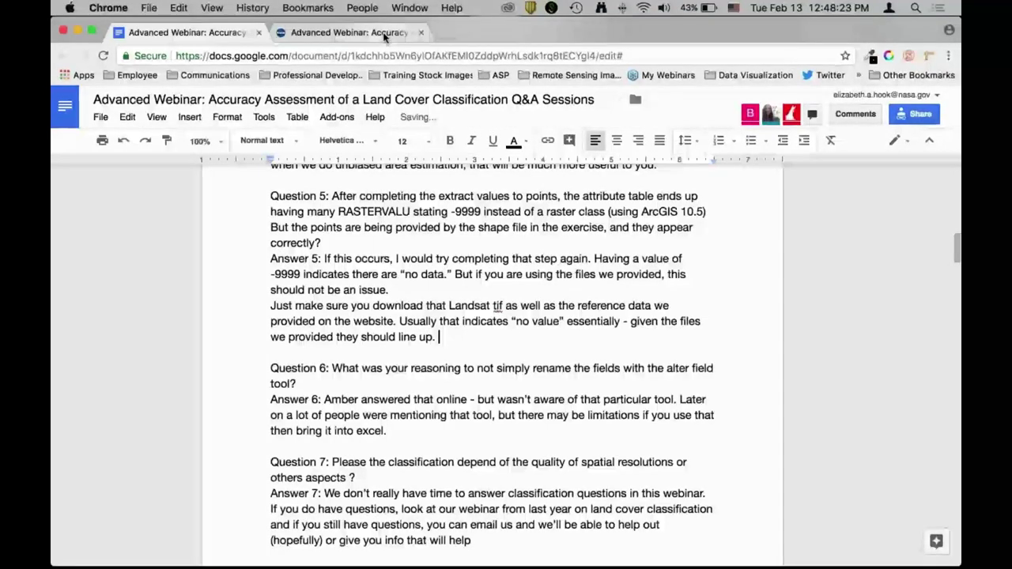
- Check the ARSET webinar page's Course Agenda for the Session 1 data links, then return to the Q&A document
{"action": "left_click", "coordinate": [382, 31]}
{"action": "scroll", "coordinate": [651, 235], "scroll_direction": "down", "scroll_amount": 15}
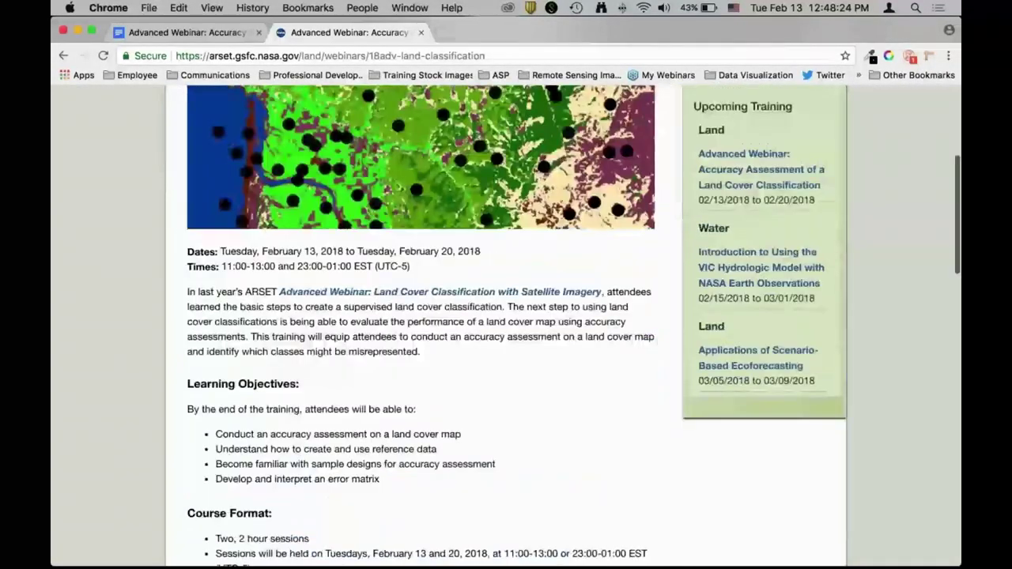
{"action": "scroll", "coordinate": [651, 235], "scroll_direction": "down", "scroll_amount": 8}
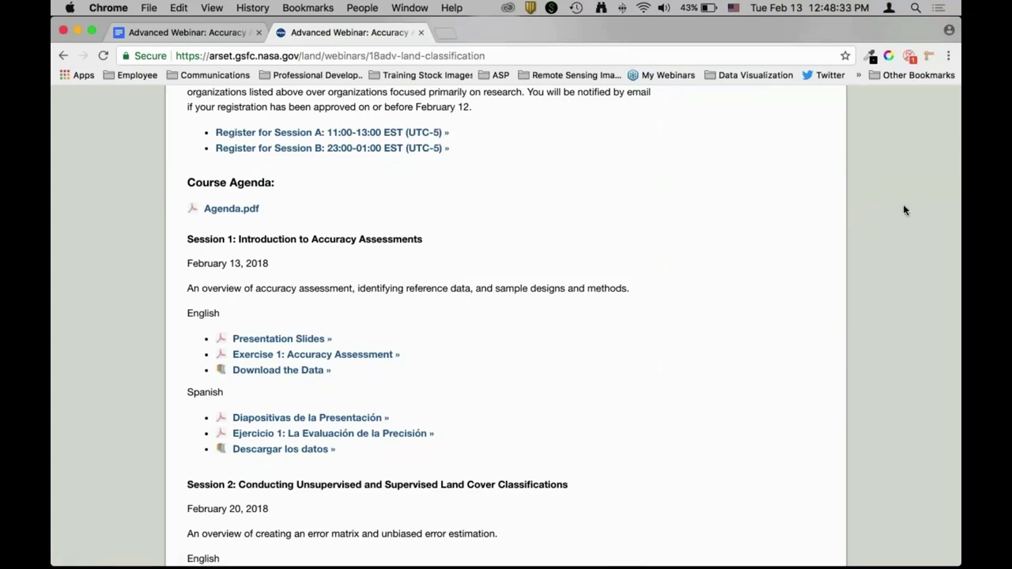
{"action": "left_click", "coordinate": [191, 33]}
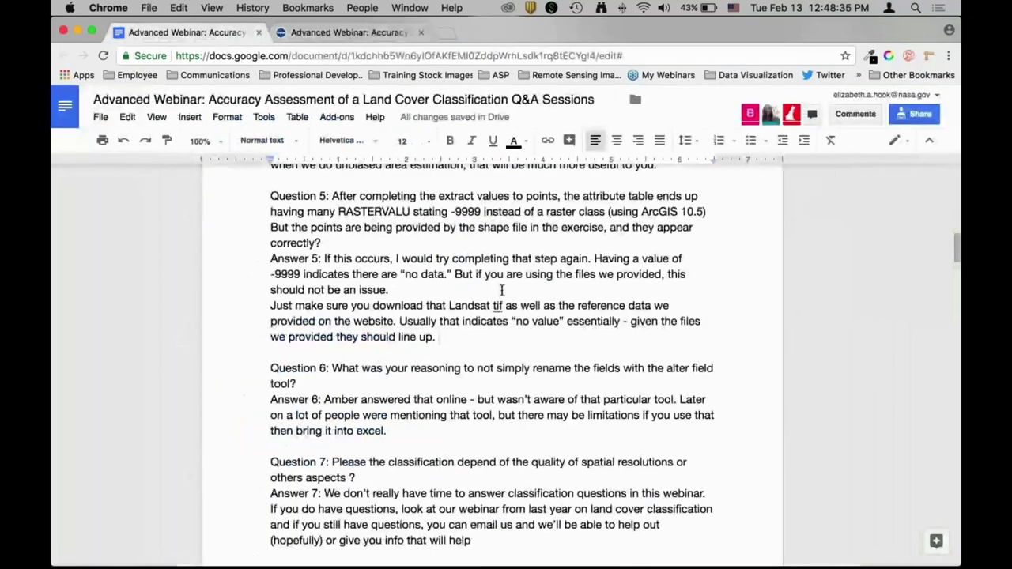
- Add advice to redo steps slowly, noting Arc 10.0 or higher works, and fix 'eexercise'
{"action": "type", "text": "If you're creating"}
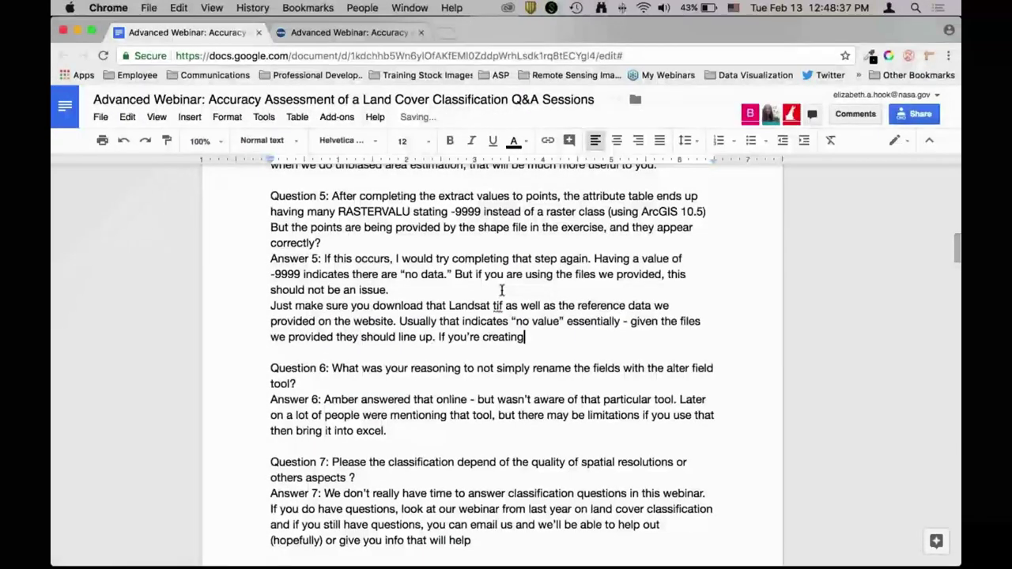
{"action": "type", "text": " a table where you don't see an"}
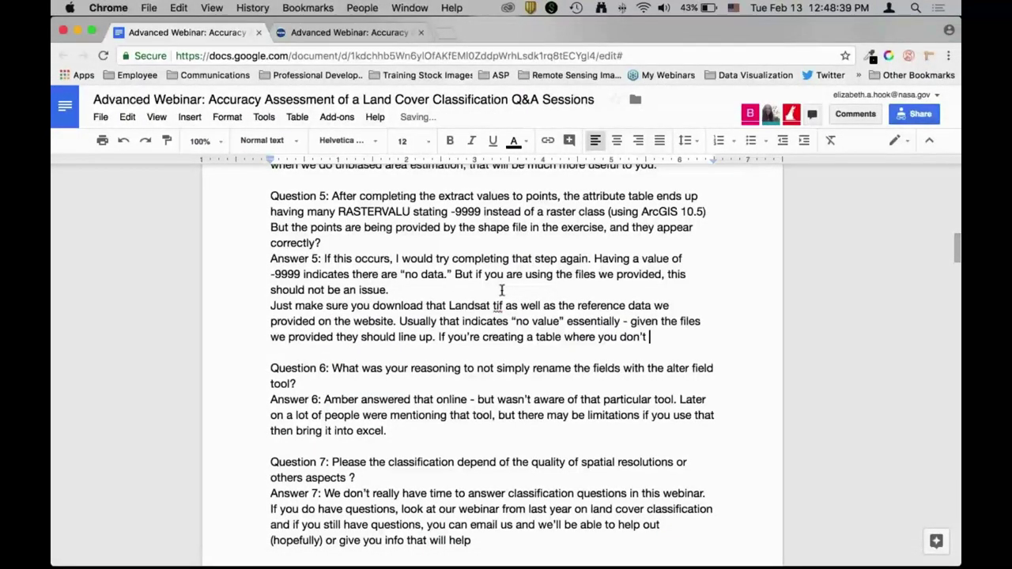
{"action": "type", "text": "y values or "}
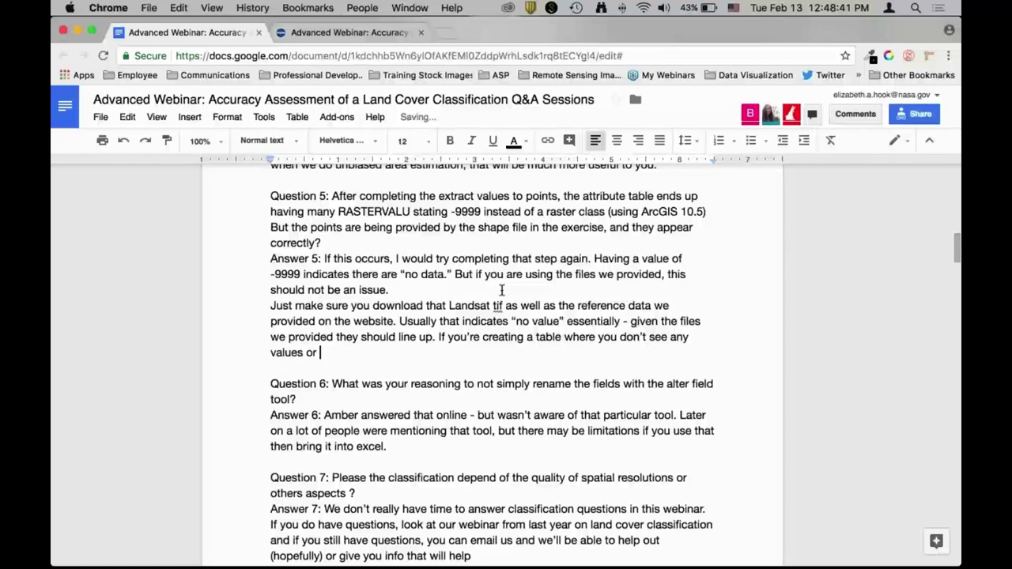
{"action": "type", "text": "the file can be o"}
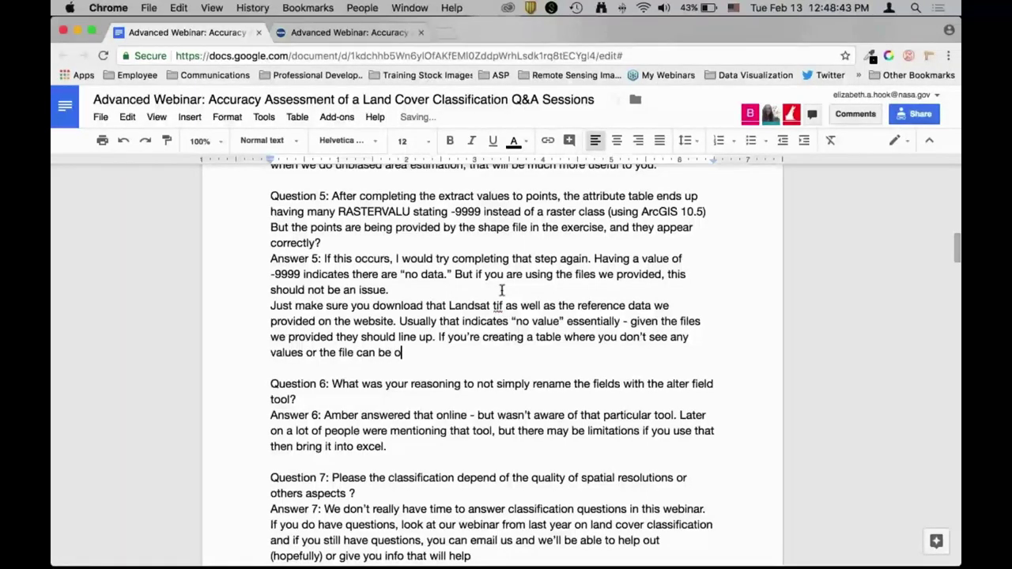
{"action": "type", "text": "pened in ArcMap - recommend doing those steps again ver"}
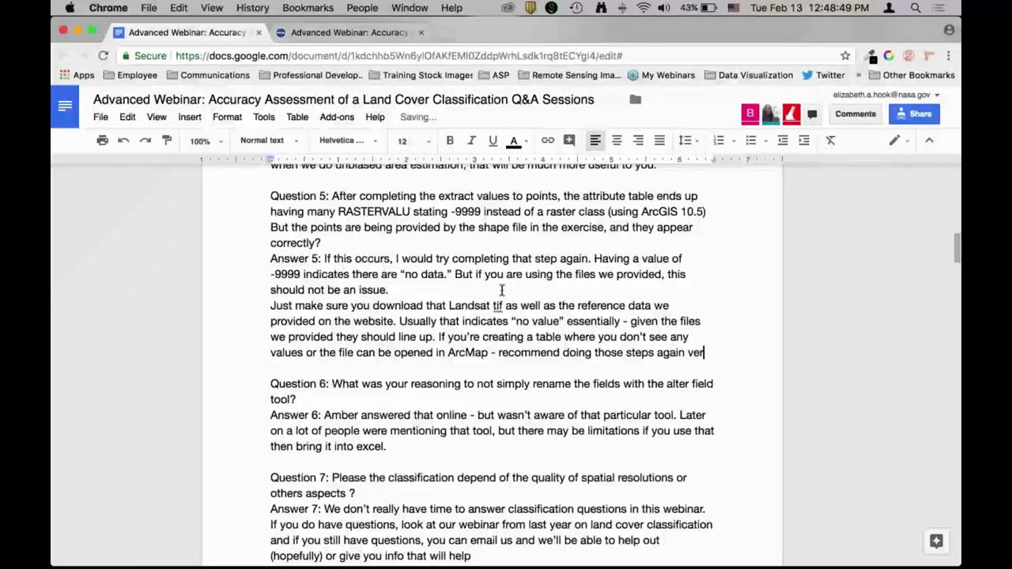
{"action": "type", "text": "y slowly in the eexerci"}
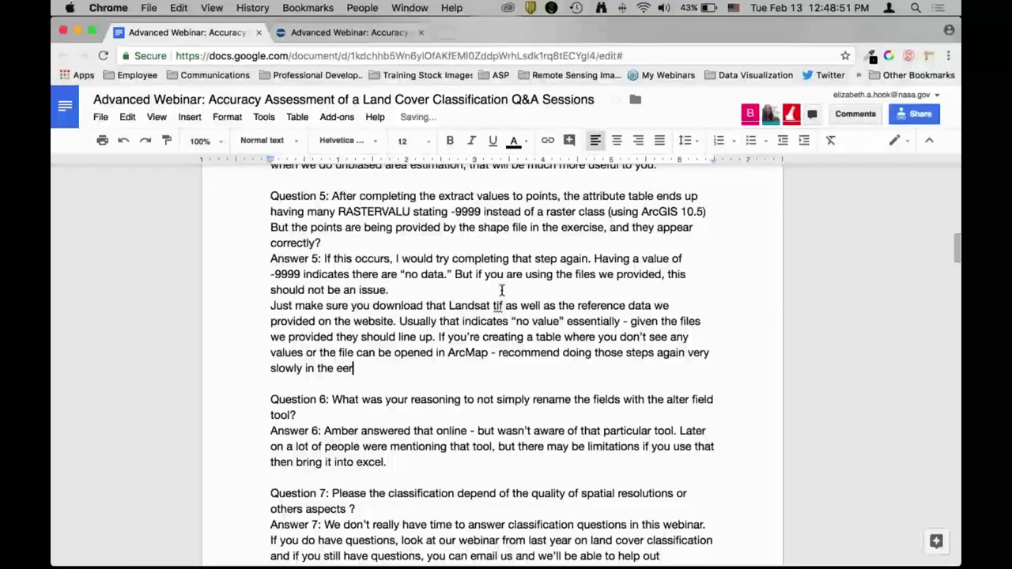
{"action": "type", "text": "se doc"}
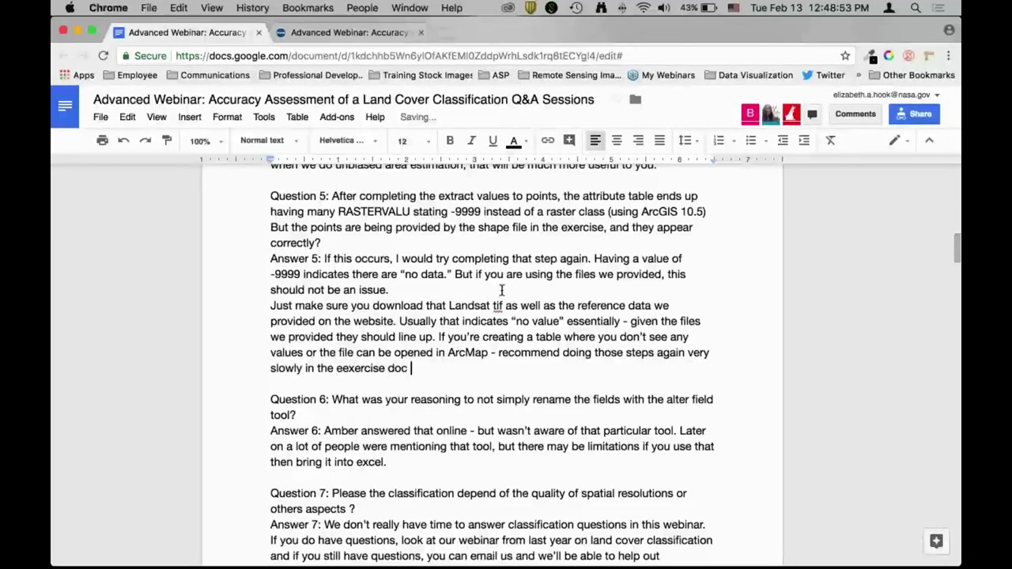
{"action": "type", "text": ". If you're using Arc"}
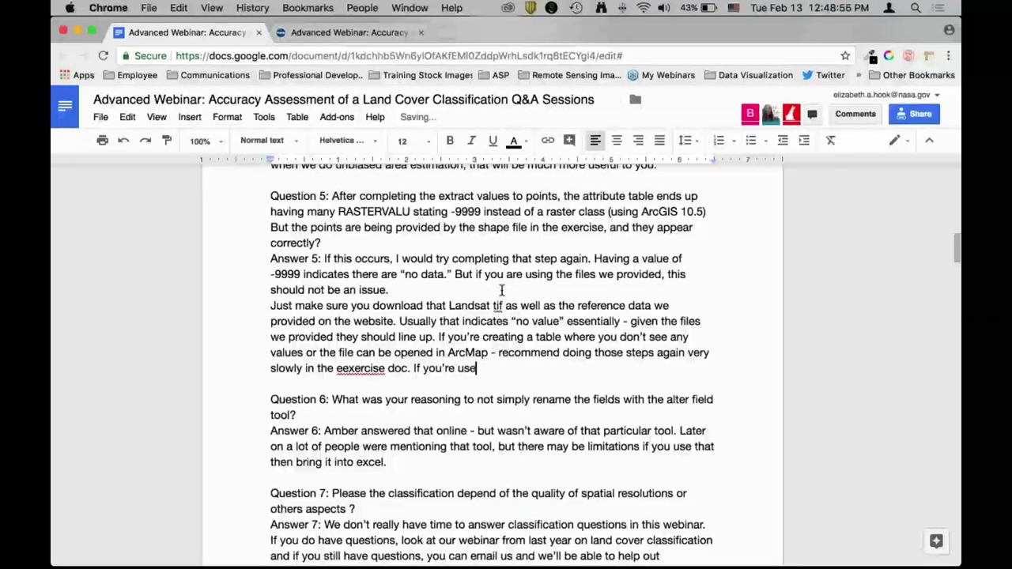
{"action": "type", "text": " 10.0 or "}
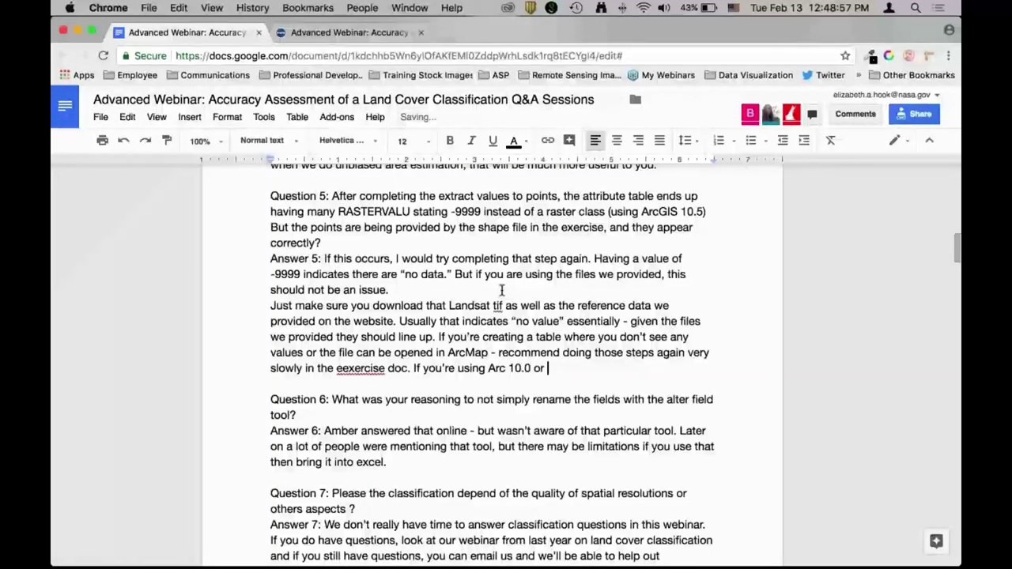
{"action": "type", "text": "higher, you should b"}
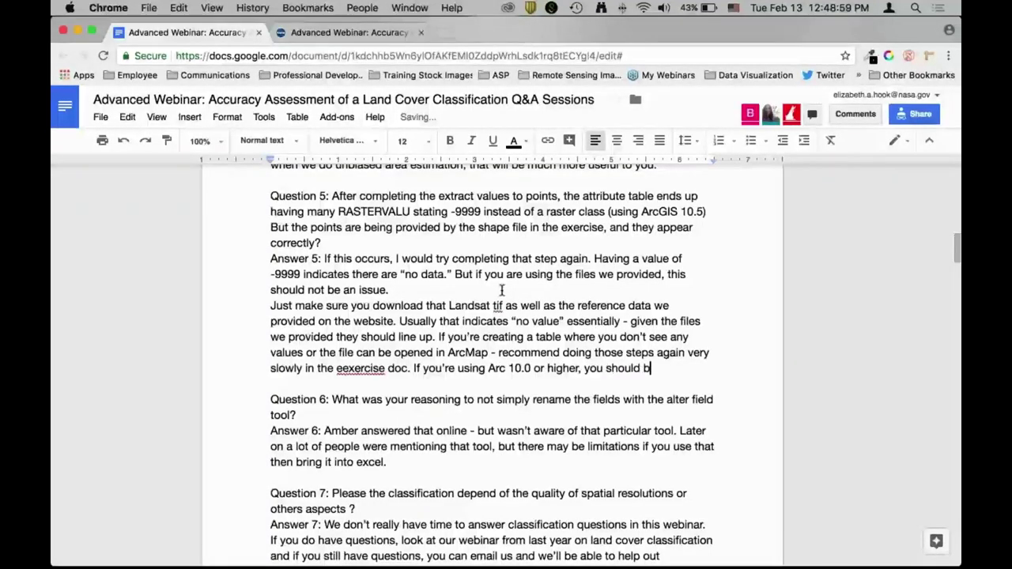
{"action": "type", "text": "e able to follow along without any"}
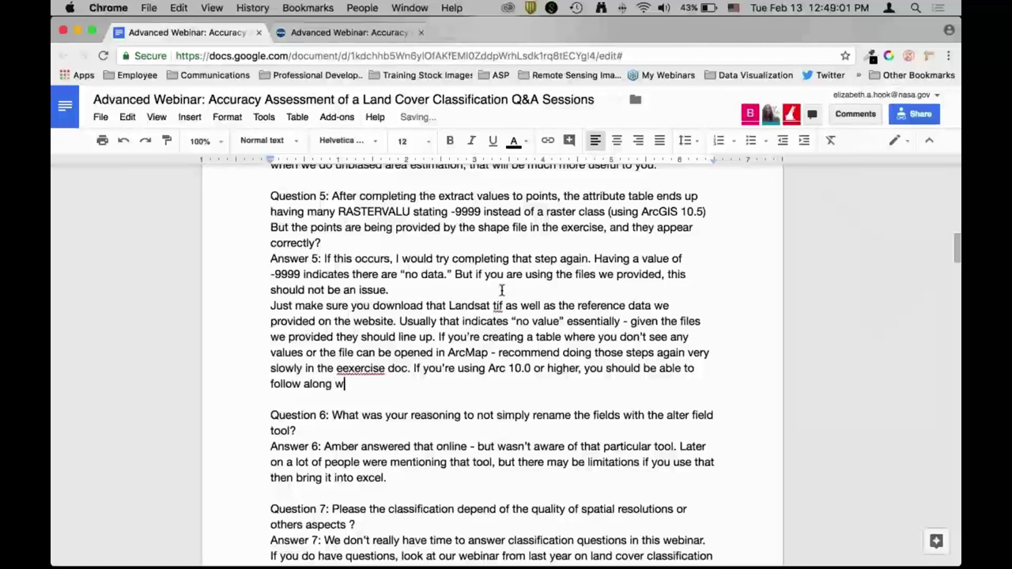
{"action": "type", "text": "e."}
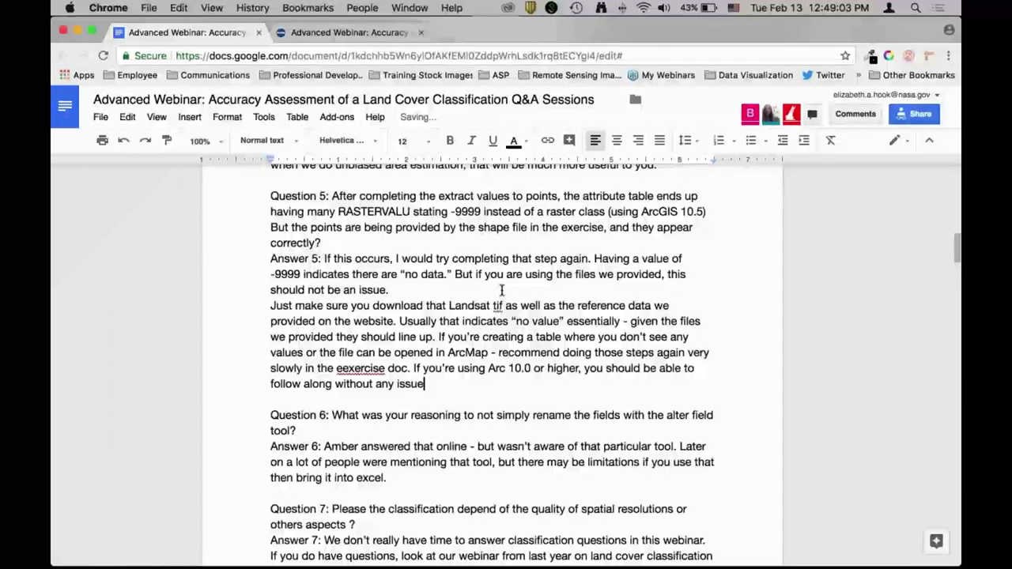
{"action": "left_click", "coordinate": [343, 369]}
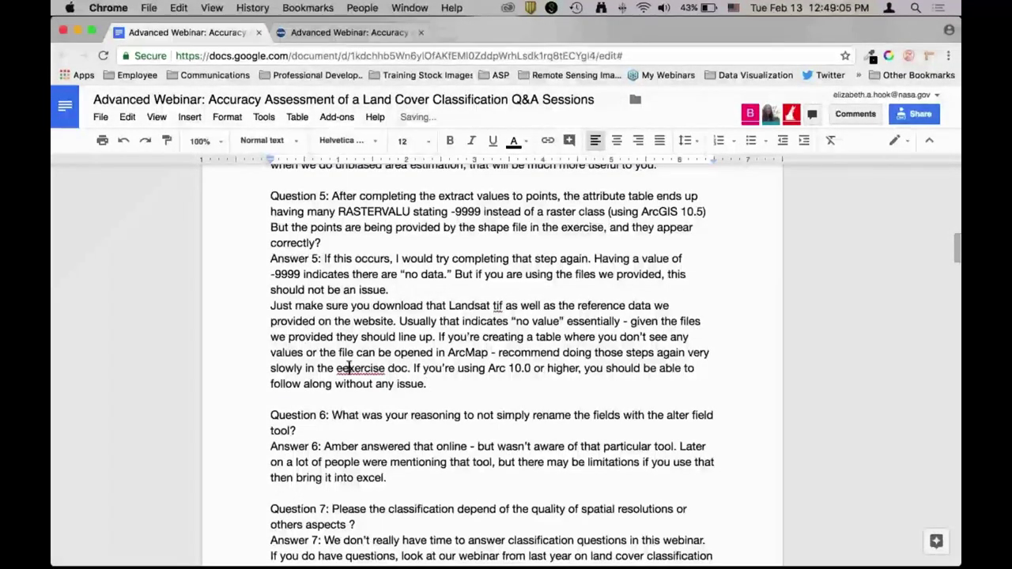
{"action": "key", "text": "BackSpace"}
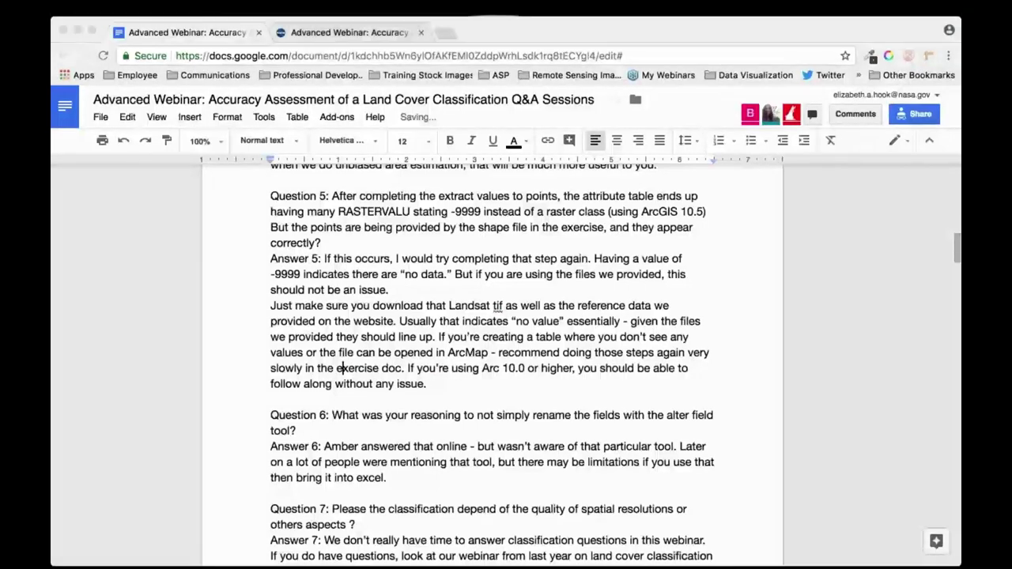
{"action": "double_click", "coordinate": [529, 383]}
{"action": "key", "text": "Right"}
- Add the tip to save the ArcMap document and restart Arc, correcting 'dpeending' to 'depending'
{"action": "left_click", "coordinate": [528, 383]}
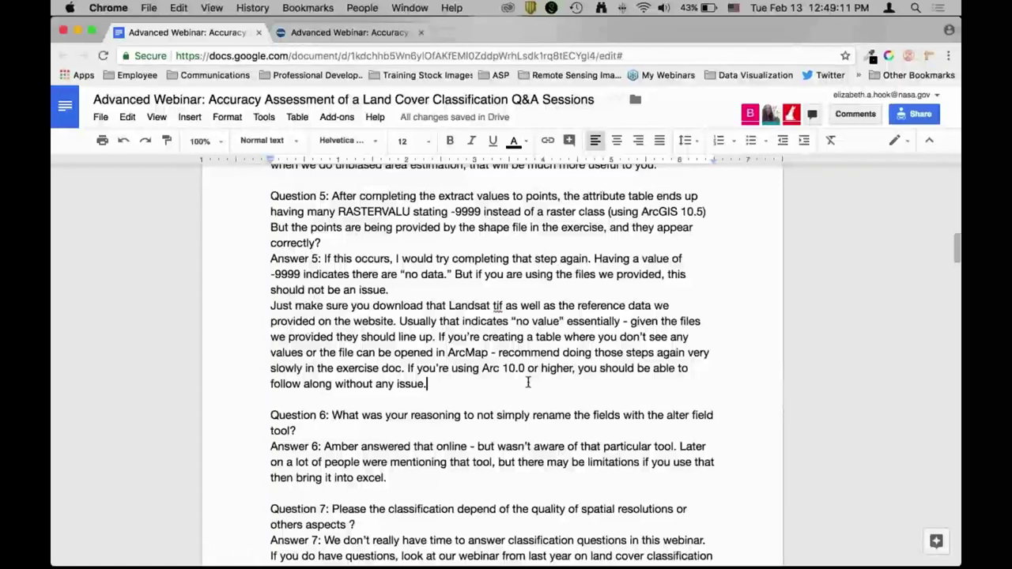
{"action": "type", "text": "If you have the p"}
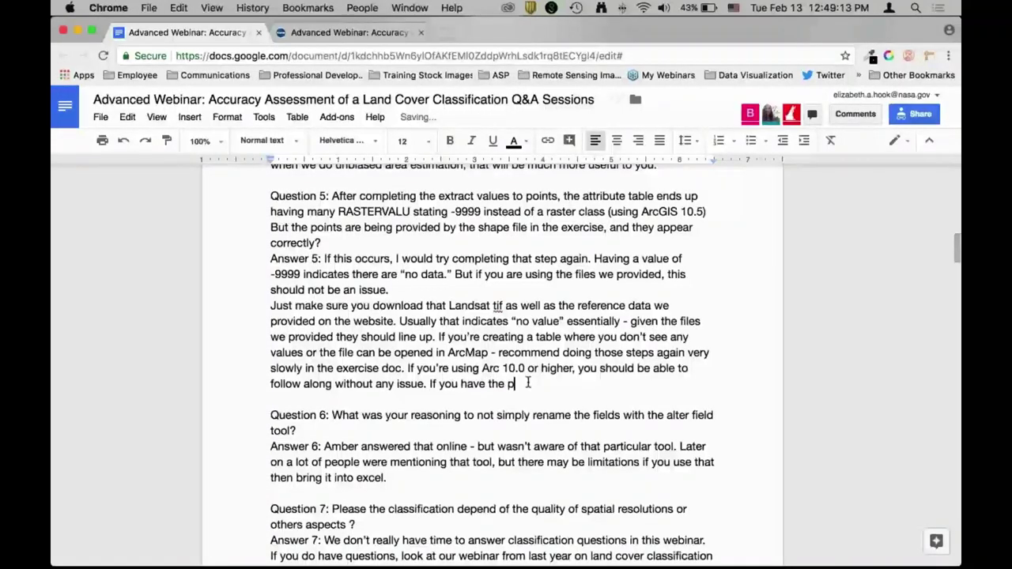
{"action": "type", "text": "roblem repeatedly, I a"}
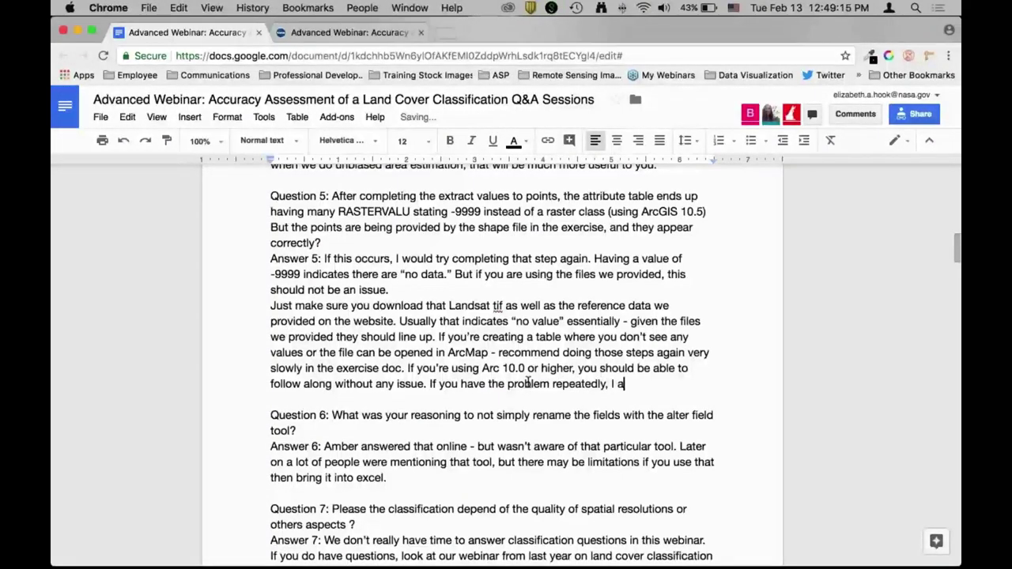
{"action": "type", "text": "lso suggest saving arc"}
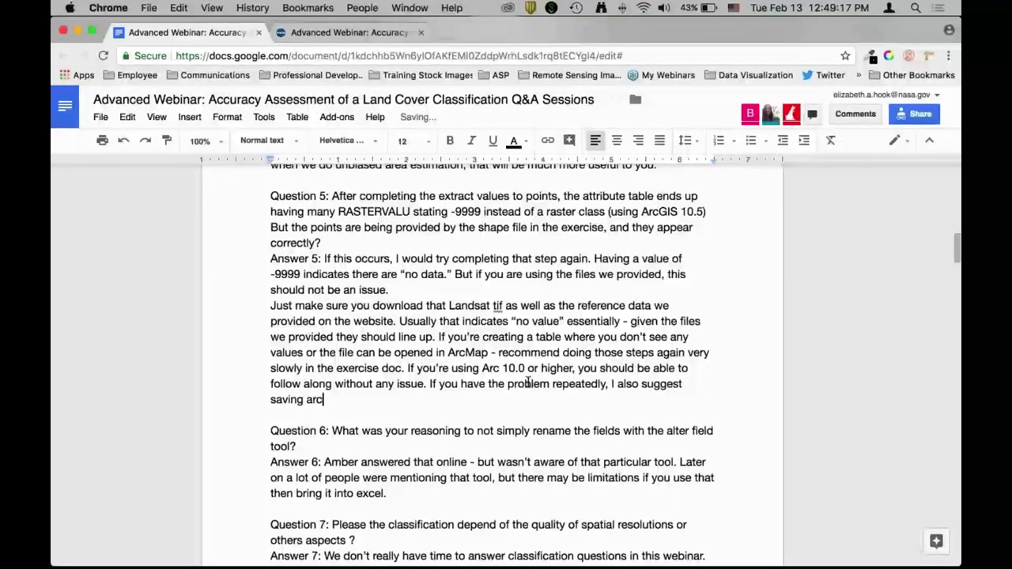
{"action": "type", "text": "map document and"}
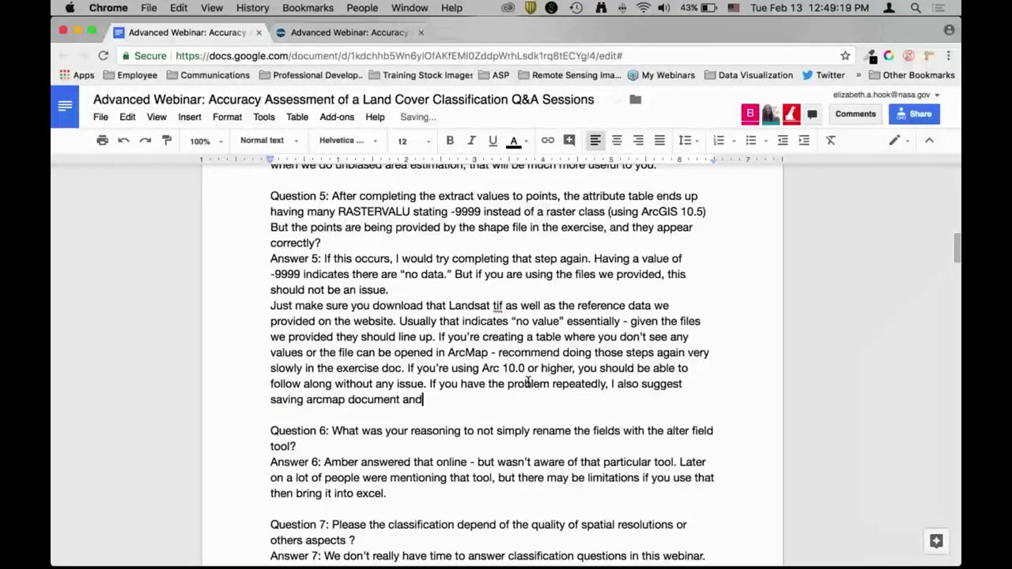
{"action": "type", "text": " restarting Arc - sometimes it can get "}
{"action": "type", "text": "a little weird dpeendi"}
{"action": "type", "text": "ng on your co"}
{"action": "type", "text": "mputer. Another tip is "}
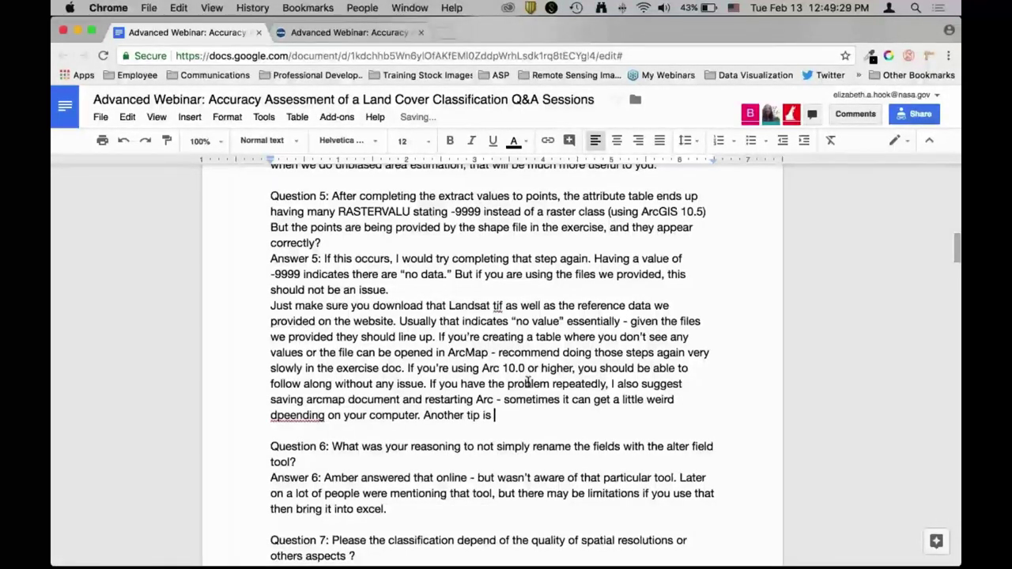
{"action": "type", "text": "make sure you'"}
{"action": "type", "text": "re saving the files to you"}
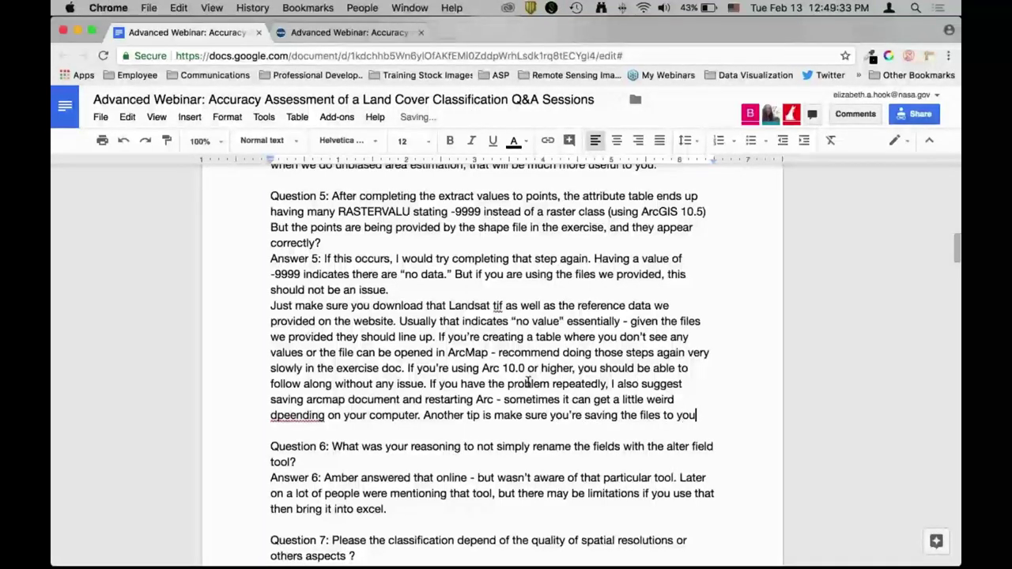
{"action": "type", "text": "r computer"}
{"action": "key", "text": "Up"}
{"action": "key", "text": "Left"}
{"action": "key", "text": "Left"}
{"action": "key", "text": "Left"}
{"action": "key", "text": "Left"}
{"action": "key", "text": "Left"}
{"action": "key", "text": "Left"}
{"action": "key", "text": "Left"}
{"action": "key", "text": "BackSpace"}
{"action": "key", "text": "Right"}
{"action": "type", "text": "p"}
{"action": "key", "text": "Down"}
{"action": "key", "text": "End"}
- Add the thumb-drive tip and end with 'You can also email us with those questions.'
{"action": "type", "text": "- sometimes if you're working of f"}
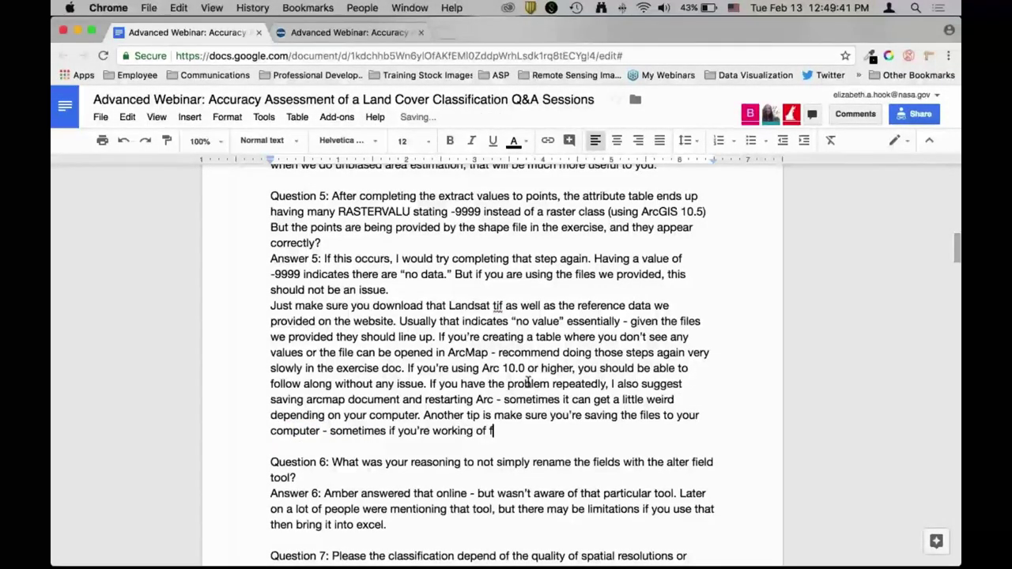
{"action": "type", "text": " a thumb drive"}
{"action": "type", "text": ", there might be issu"}
{"action": "type", "text": "es with opening the "}
{"action": "type", "text": "data or saving "}
{"action": "type", "text": "it in the right "}
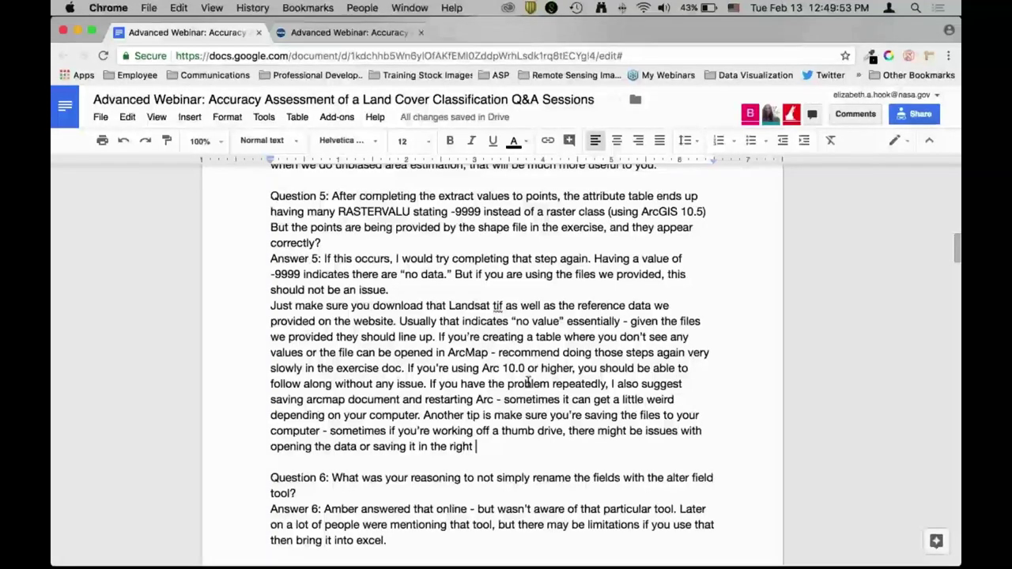
{"action": "type", "text": "place. If you"}
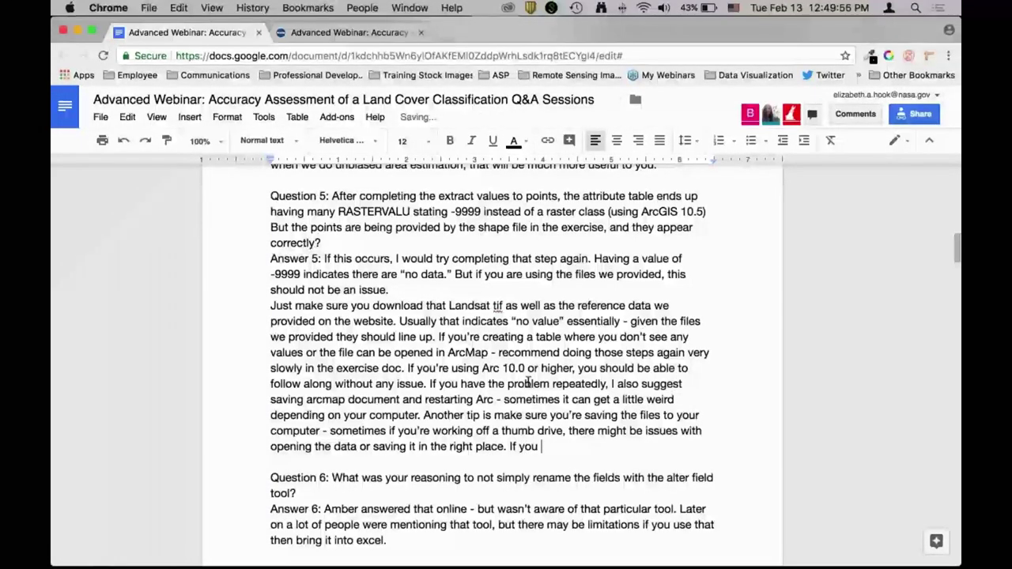
{"action": "key", "text": "alt+shift+Left"}
{"action": "key", "text": "alt+shift+Left"}
{"action": "type", "text": "You can also email us with those questions."}
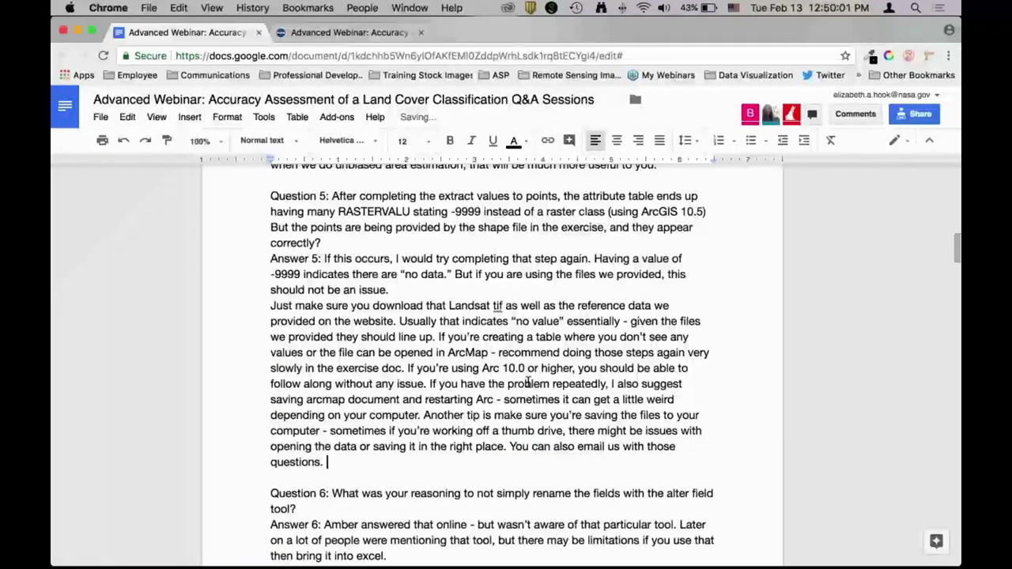
{"action": "key", "text": "super+Up"}
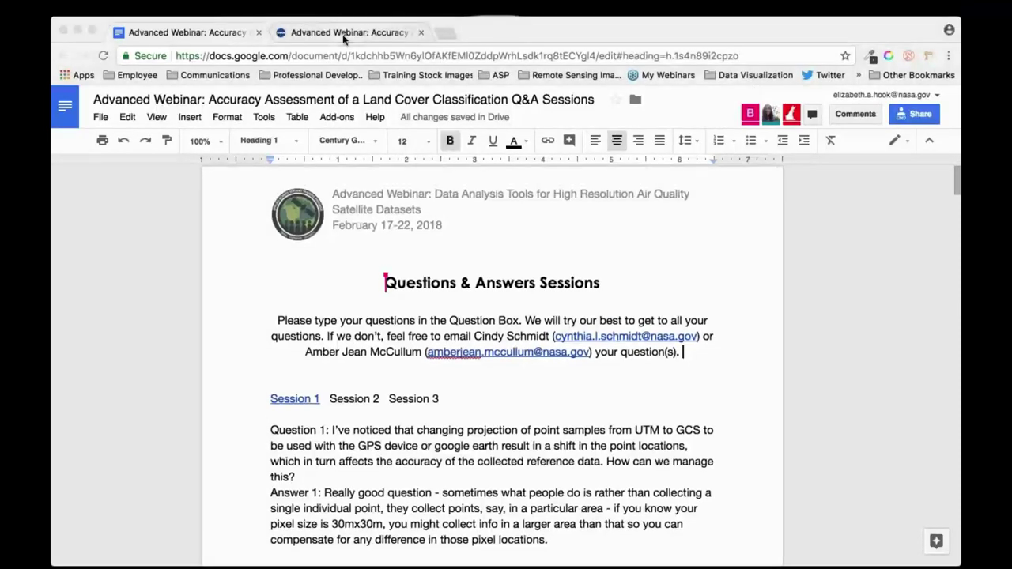
- Switch to the ARSET webinar tab and scroll to the Course Agenda's Session 1 and 2 materials
{"action": "left_click", "coordinate": [339, 32]}
{"action": "scroll", "coordinate": [581, 399], "scroll_direction": "down", "scroll_amount": 15}
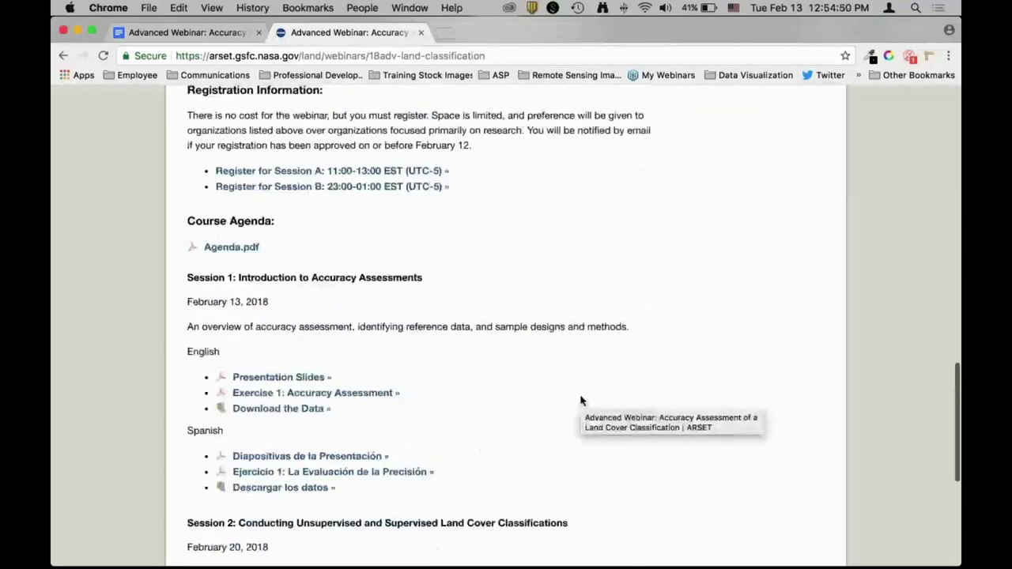
{"action": "scroll", "coordinate": [581, 400], "scroll_direction": "down", "scroll_amount": 2}
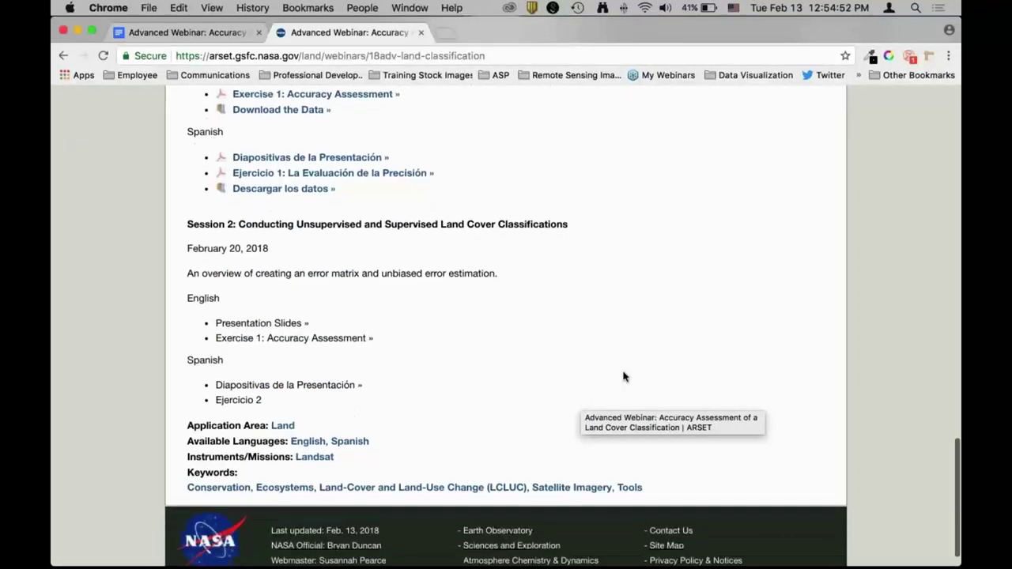